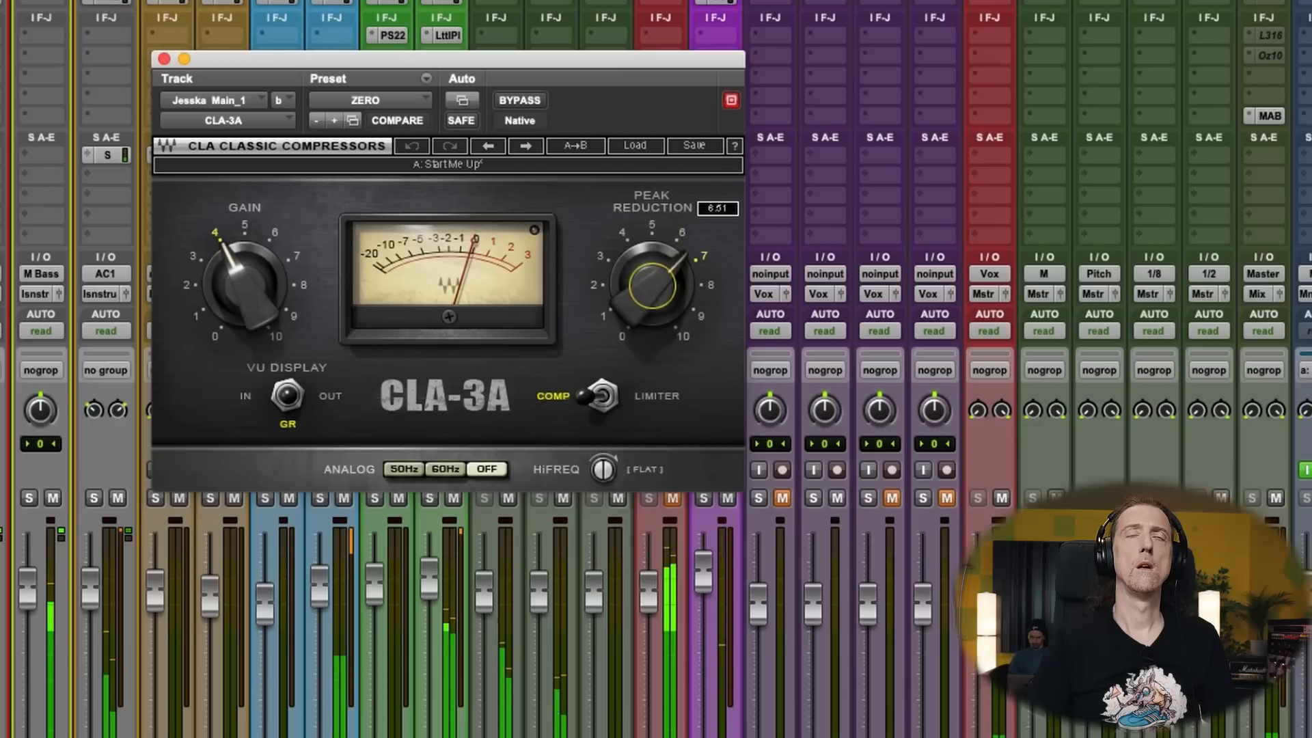
- Cut about 2.2 dB at 1.32 kHz with a Q of 4.18 using the HMF band of the main vocal's EQ3 7-Band
{"action": "left_click", "coordinate": [164, 59]}
{"action": "left_click", "coordinate": [714, 2]}
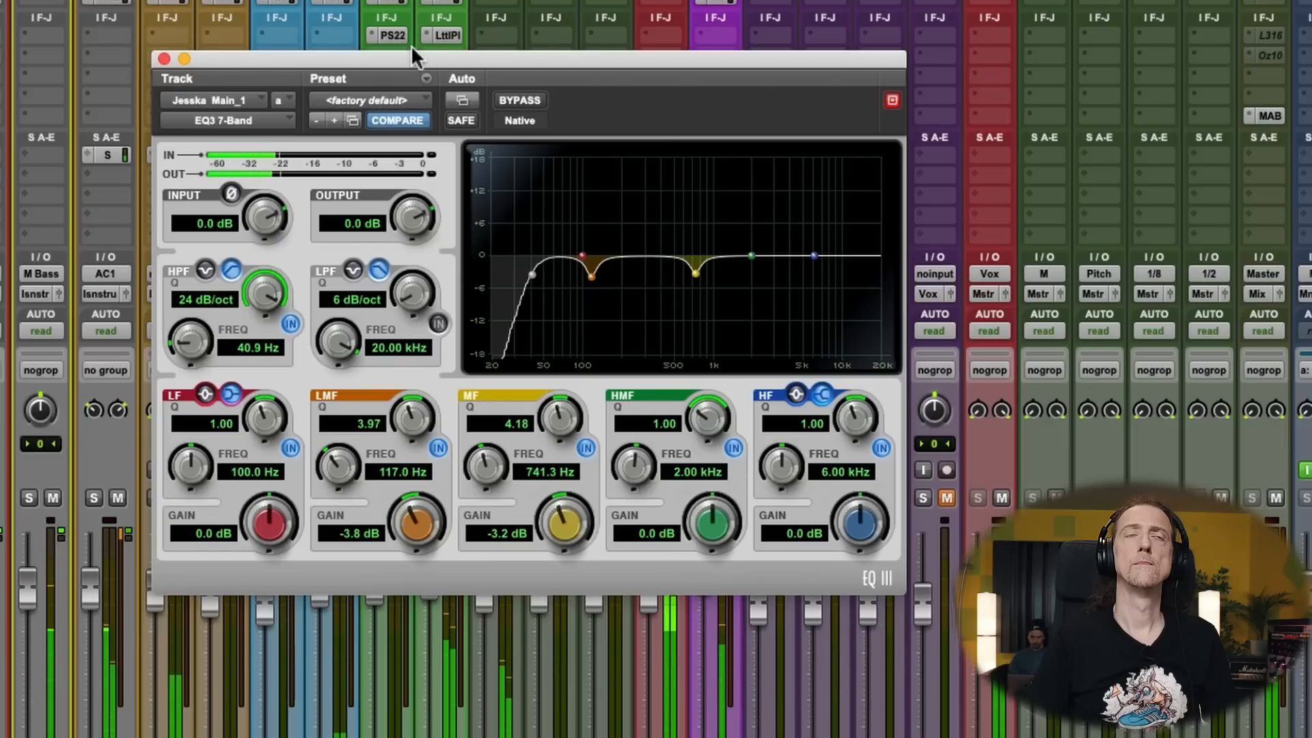
{"action": "left_click_drag", "start_coordinate": [750, 257], "coordinate": [730, 275]}
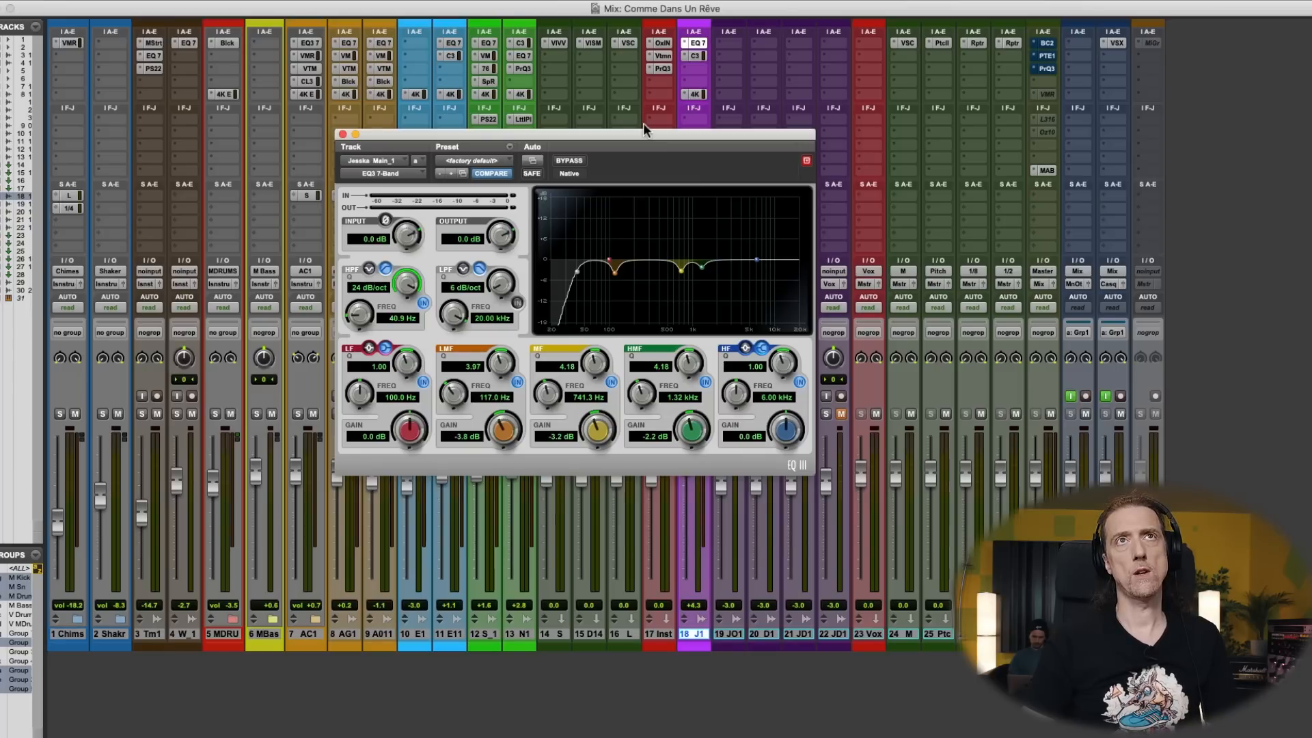
- Insert a mono FabFilter Pro-Q 3 in the third insert slot of the main vocal track
{"action": "left_click", "coordinate": [699, 73]}
{"action": "mouse_move", "coordinate": [726, 69]}
{"action": "mouse_move", "coordinate": [825, 58]}
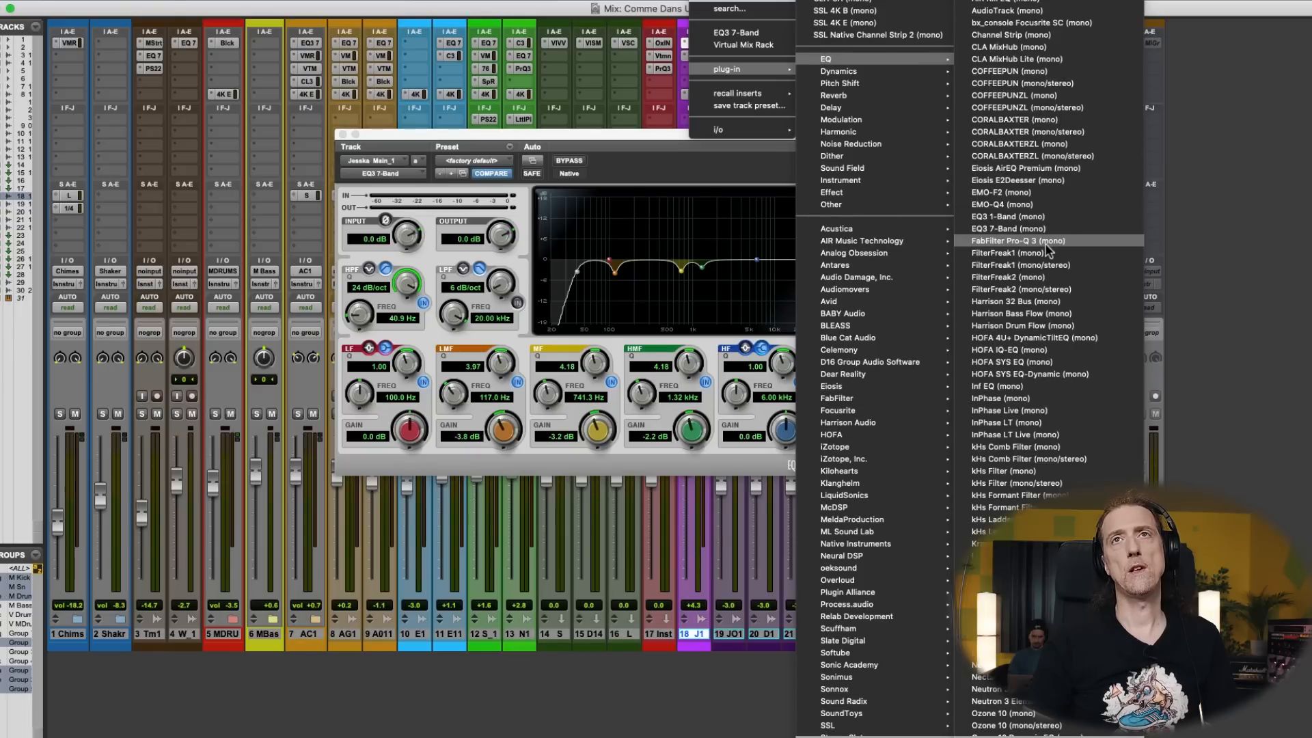
{"action": "left_click", "coordinate": [1049, 248]}
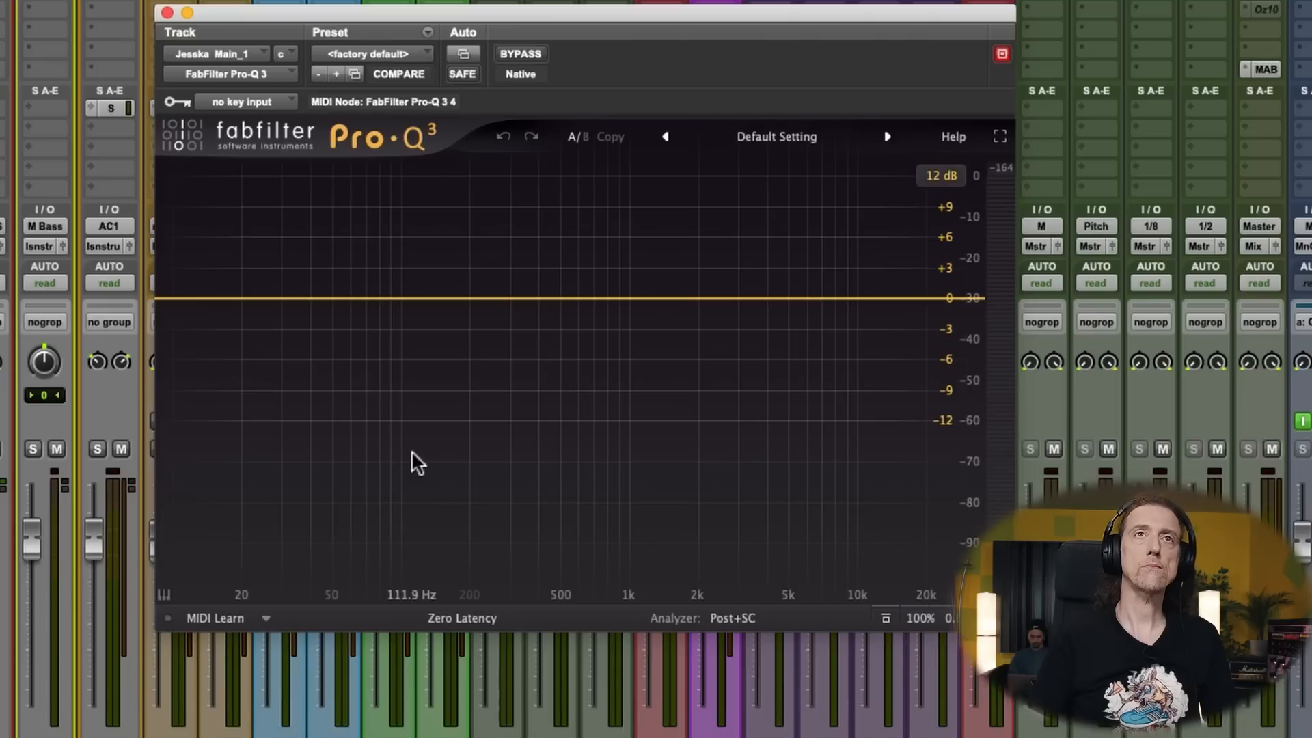
- Start playback, set Pro-Q 3 to Natural Phase and add a bell boost of about 1.7 dB near 5670 Hz
{"action": "key", "text": "space"}
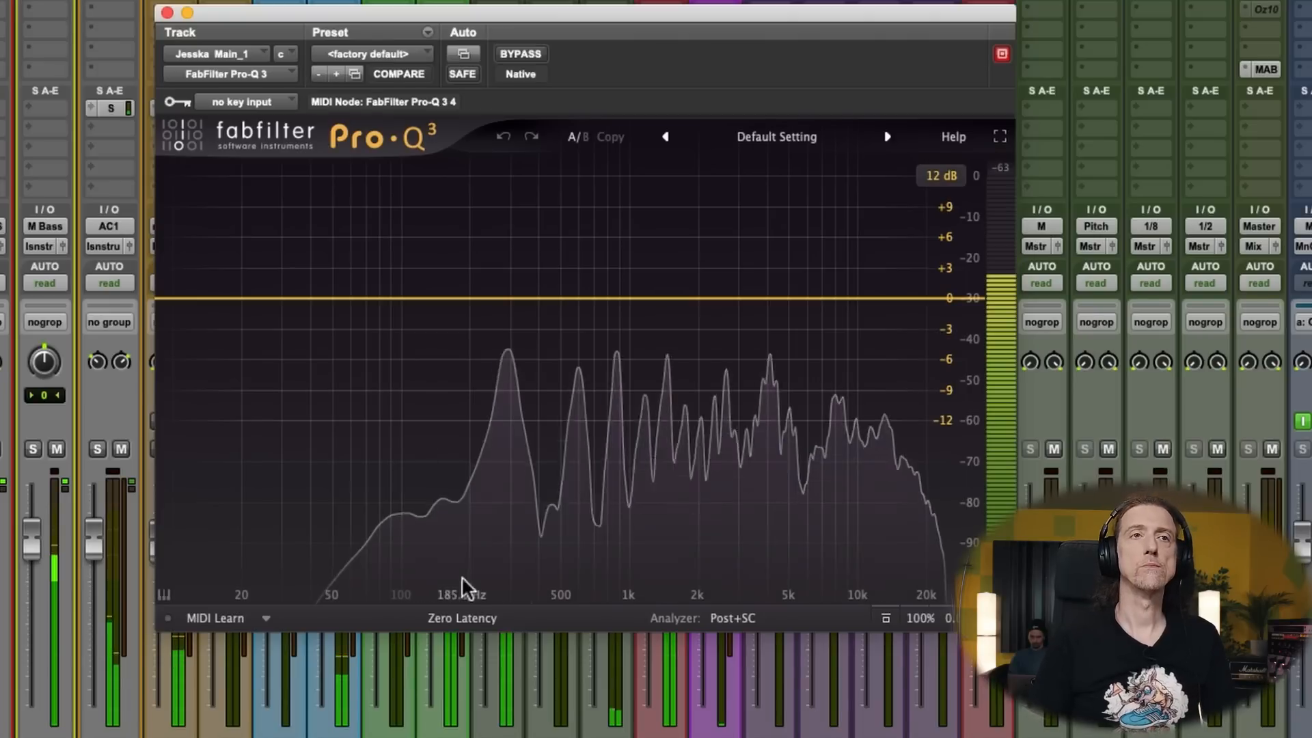
{"action": "left_click", "coordinate": [468, 618]}
{"action": "left_click", "coordinate": [471, 666]}
{"action": "left_click_drag", "start_coordinate": [533, 304], "coordinate": [805, 291]}
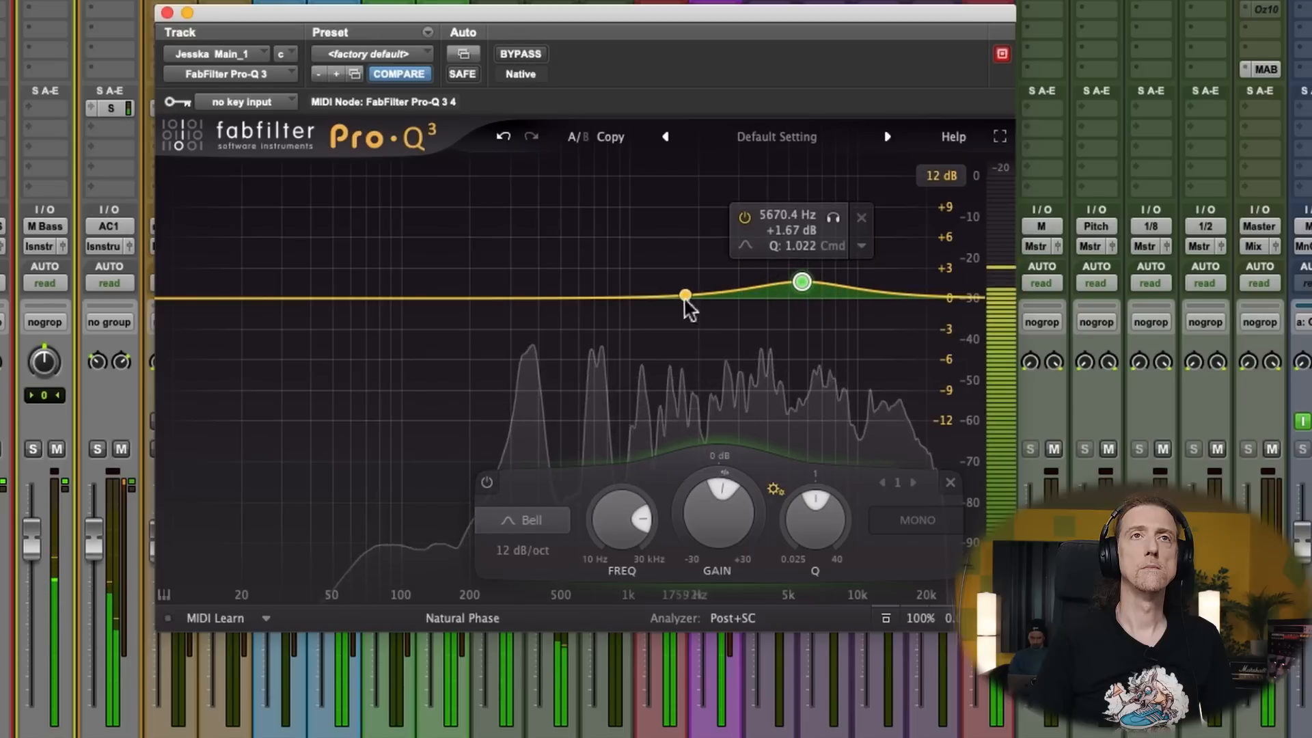
- Add a second bell band with a Q of 1.434, sweep it in solo to about 1104 Hz and reset its gain to 0 dB
{"action": "left_click_drag", "start_coordinate": [686, 297], "coordinate": [671, 275]}
{"action": "left_click_drag", "start_coordinate": [767, 519], "coordinate": [708, 492]}
{"action": "mouse_move", "coordinate": [672, 274]}
{"action": "left_click_drag", "start_coordinate": [703, 210], "coordinate": [670, 207]}
{"action": "double_click", "coordinate": [658, 479]}
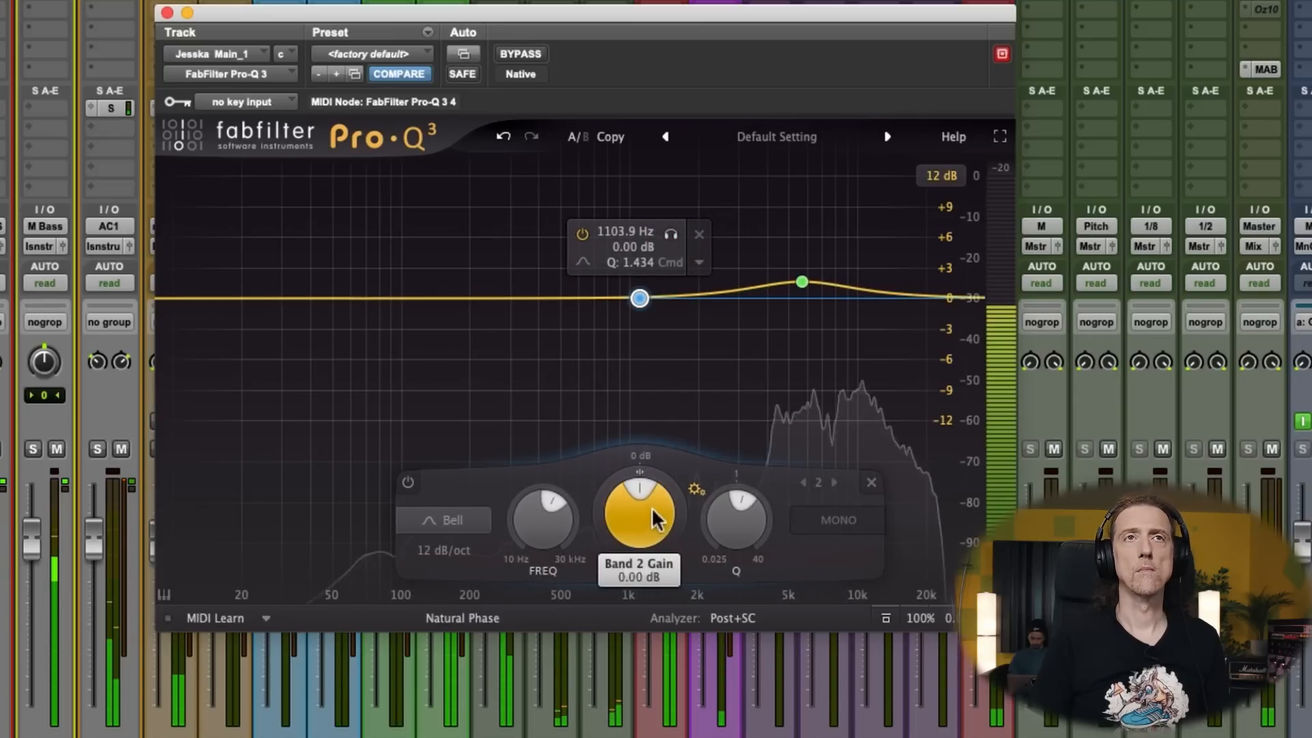
- Make the second band a dynamic cut of about 3 dB at 1147.5 Hz with a Q of 3.875
{"action": "left_click", "coordinate": [700, 263]}
{"action": "left_click", "coordinate": [752, 331]}
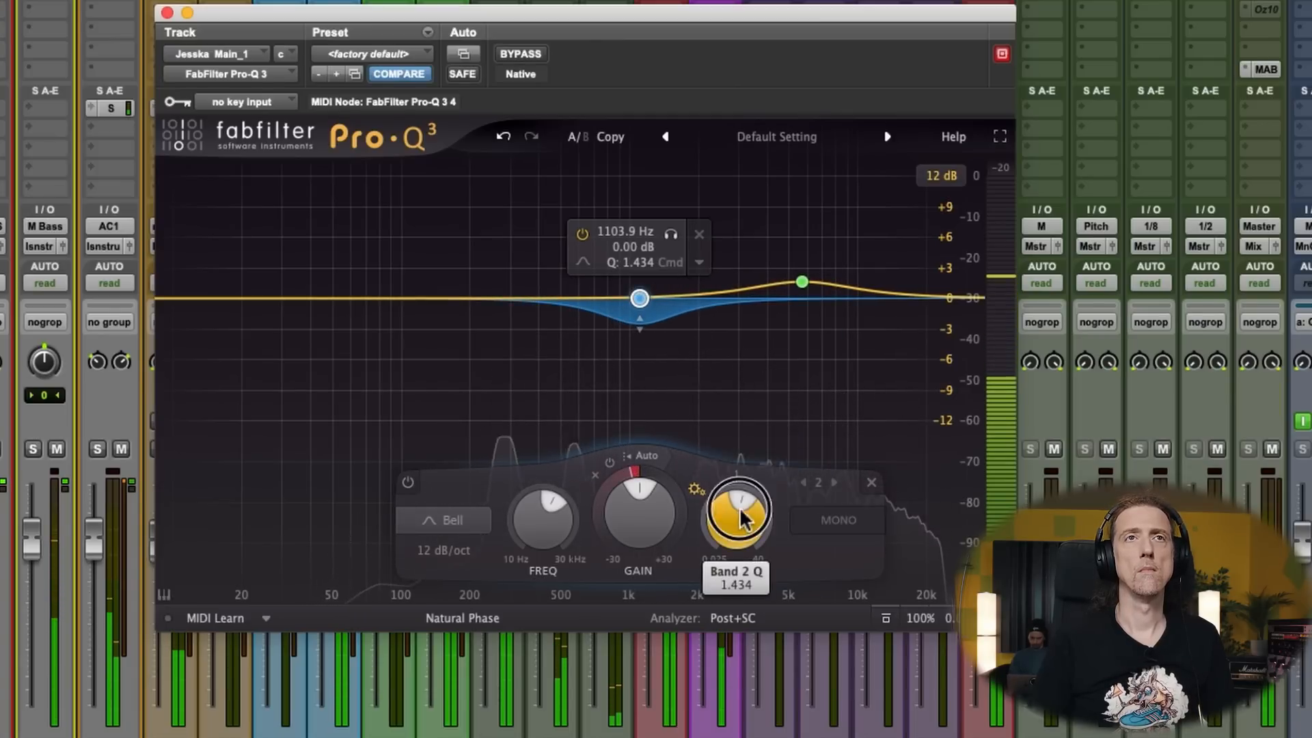
{"action": "left_click_drag", "start_coordinate": [741, 519], "coordinate": [715, 514]}
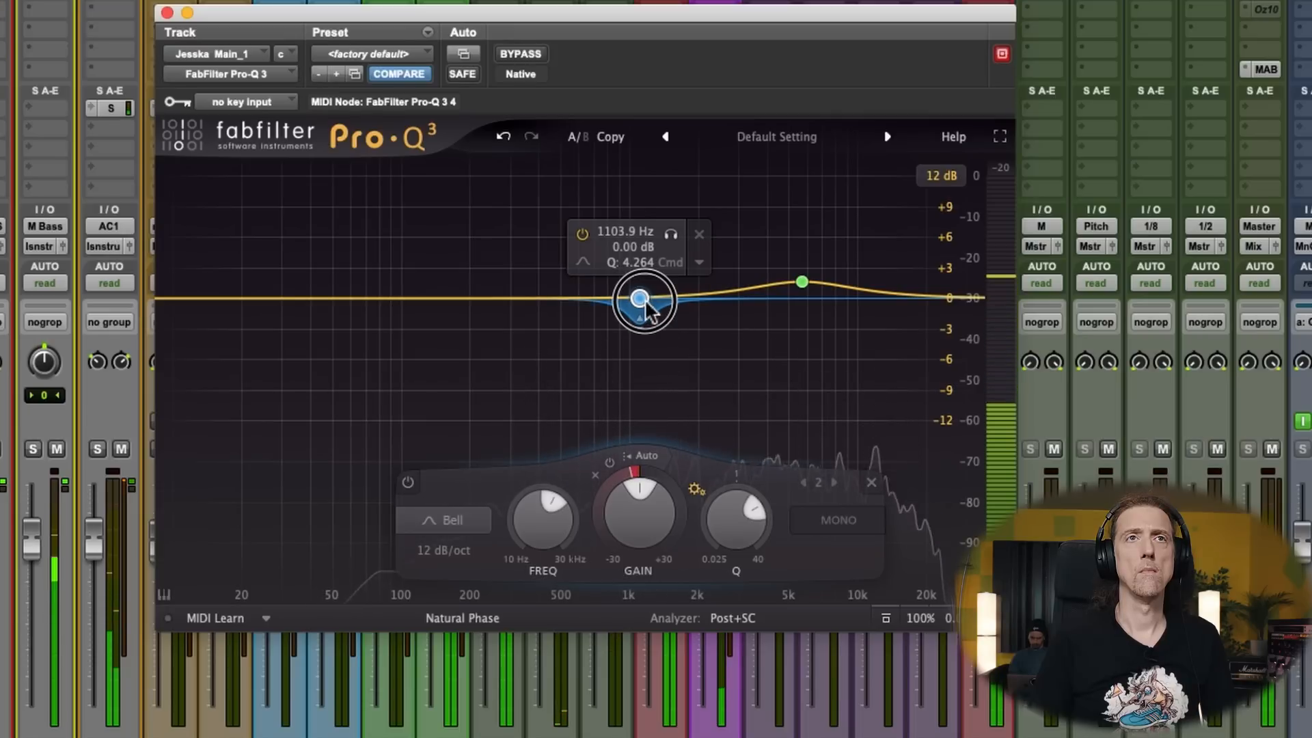
{"action": "left_click_drag", "start_coordinate": [647, 306], "coordinate": [654, 305]}
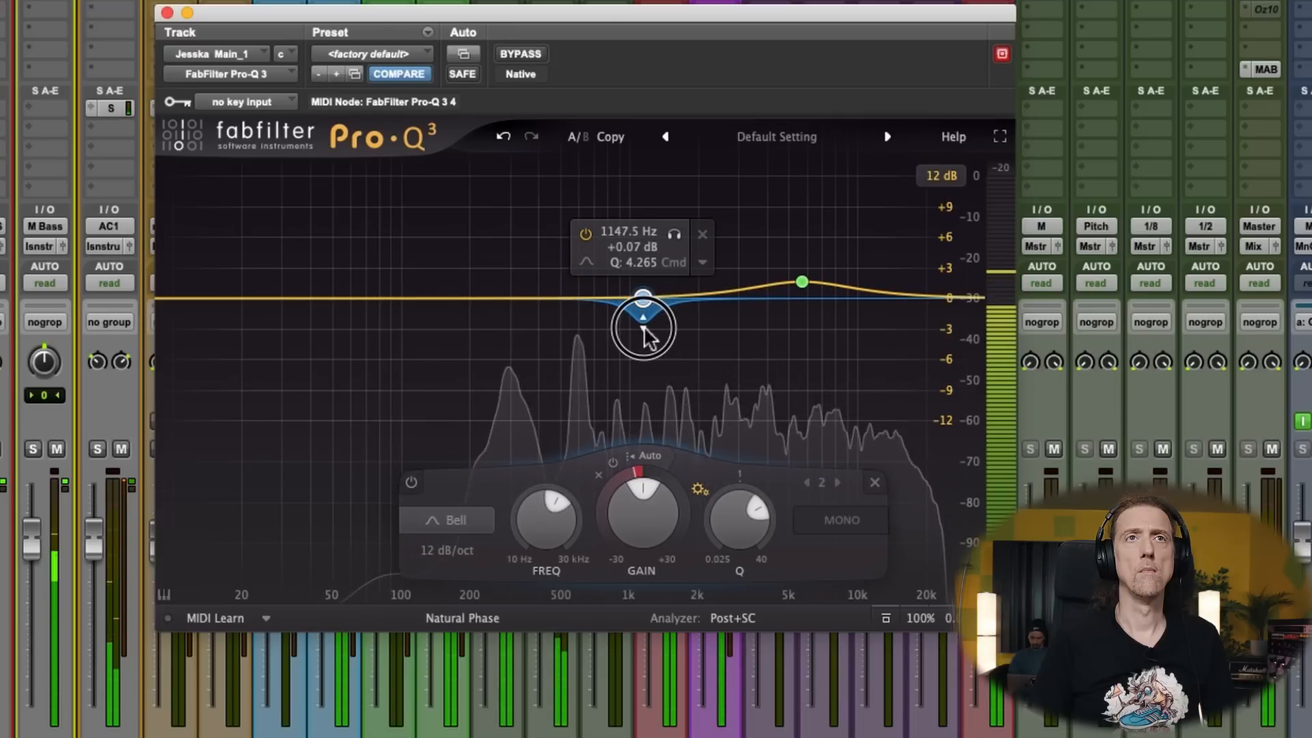
{"action": "left_click_drag", "start_coordinate": [735, 505], "coordinate": [728, 524]}
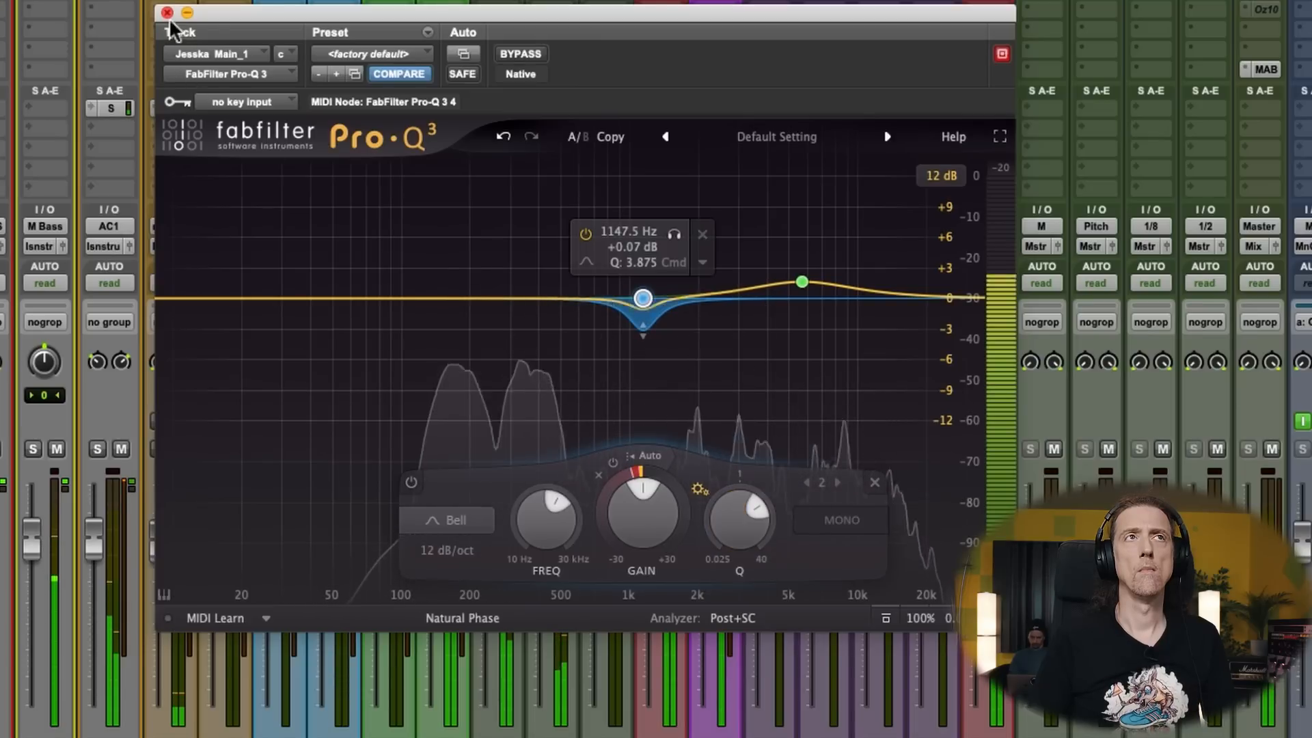
- Compare the high bell band bypassed and active, move it to about 10959 Hz at +0.85 dB and close Pro-Q 3
{"action": "left_click", "coordinate": [744, 217]}
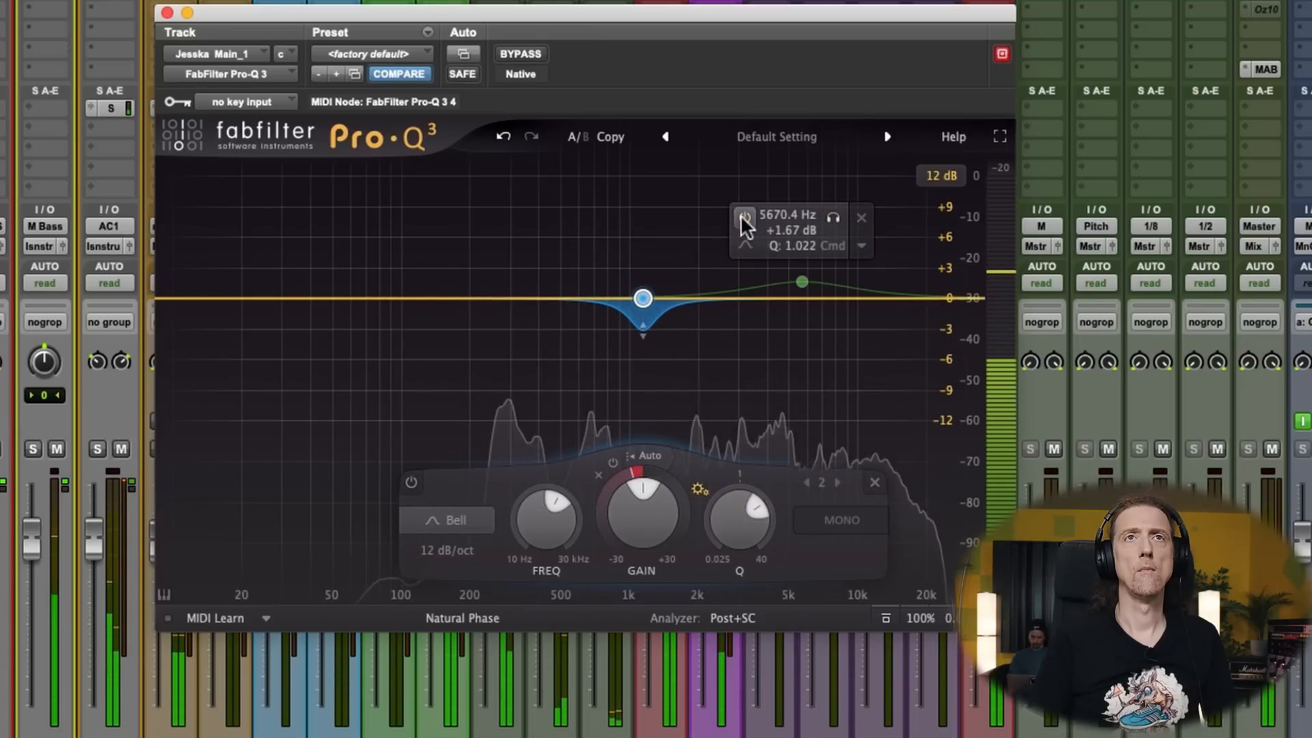
{"action": "left_click", "coordinate": [743, 217]}
{"action": "left_click_drag", "start_coordinate": [802, 281], "coordinate": [867, 290]}
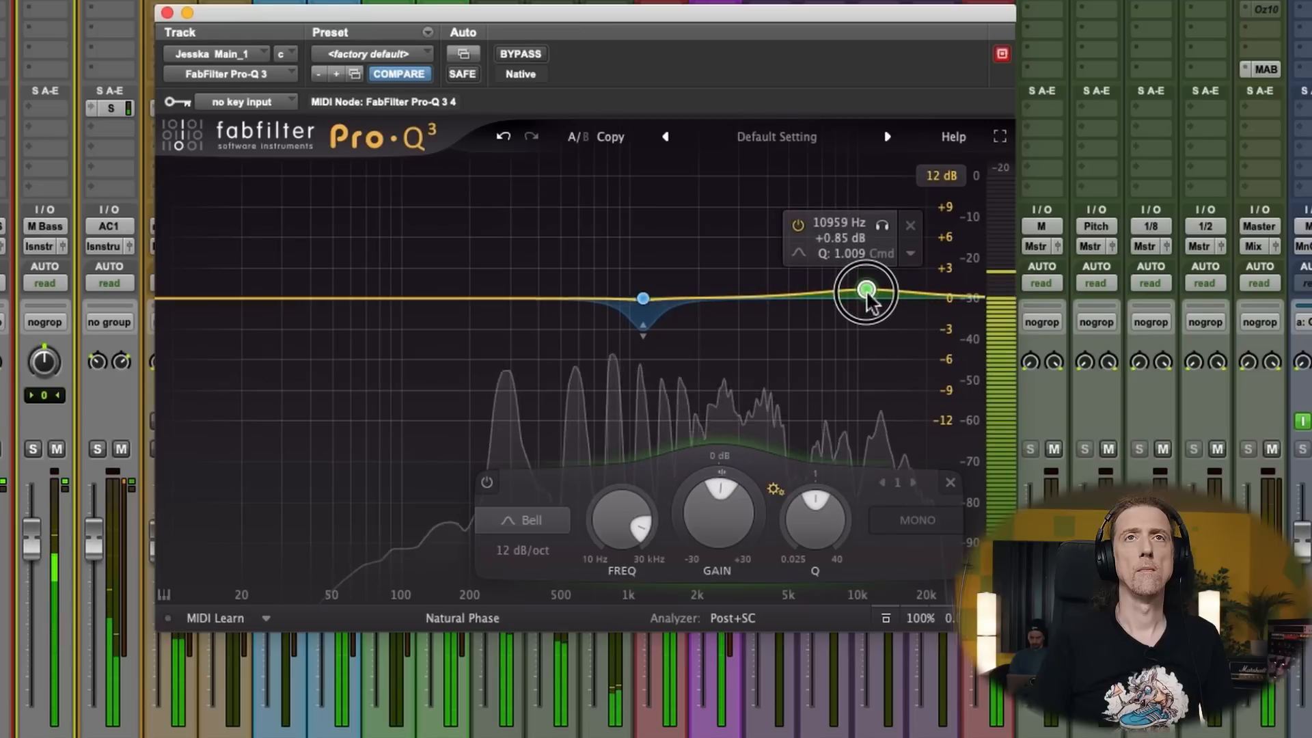
{"action": "left_click", "coordinate": [167, 13]}
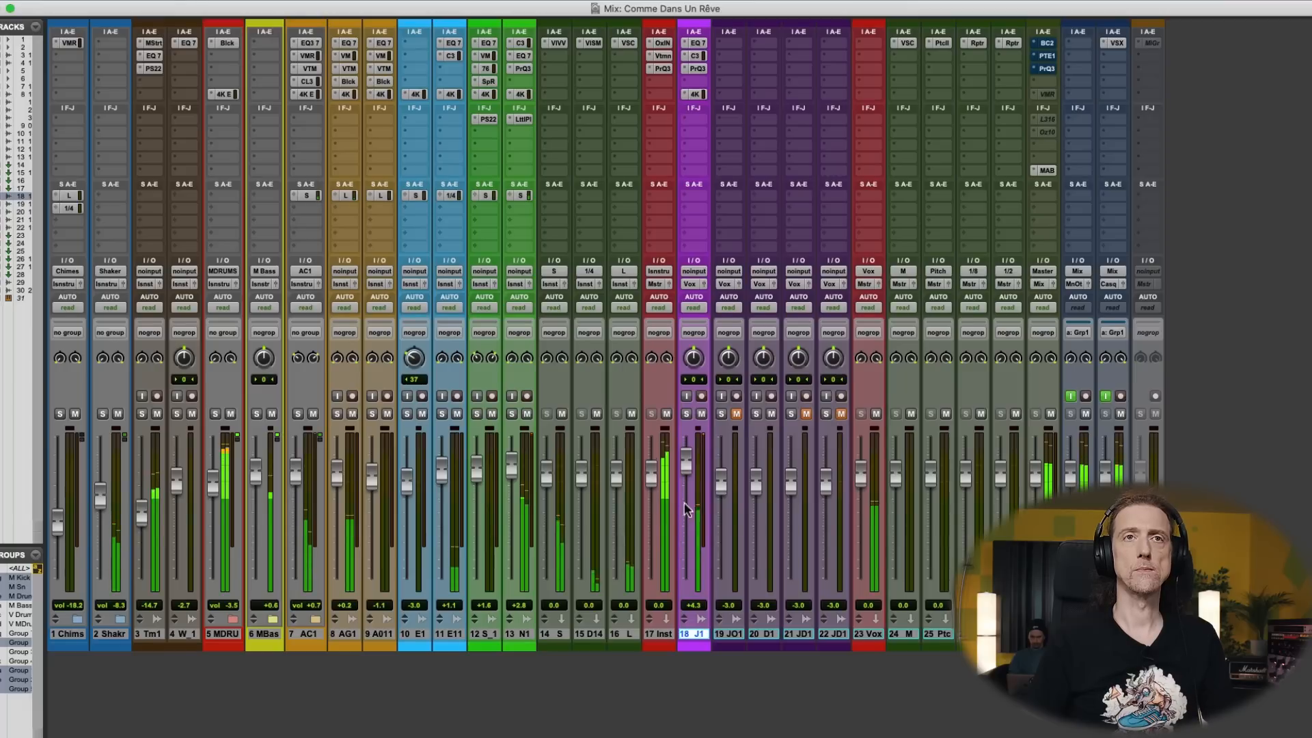
- Raise the output fader of the main vocal's SSL 4K E to about 5.5 dB, review its EQ settings and close the plug-in
{"action": "left_click_drag", "start_coordinate": [687, 472], "coordinate": [688, 472]}
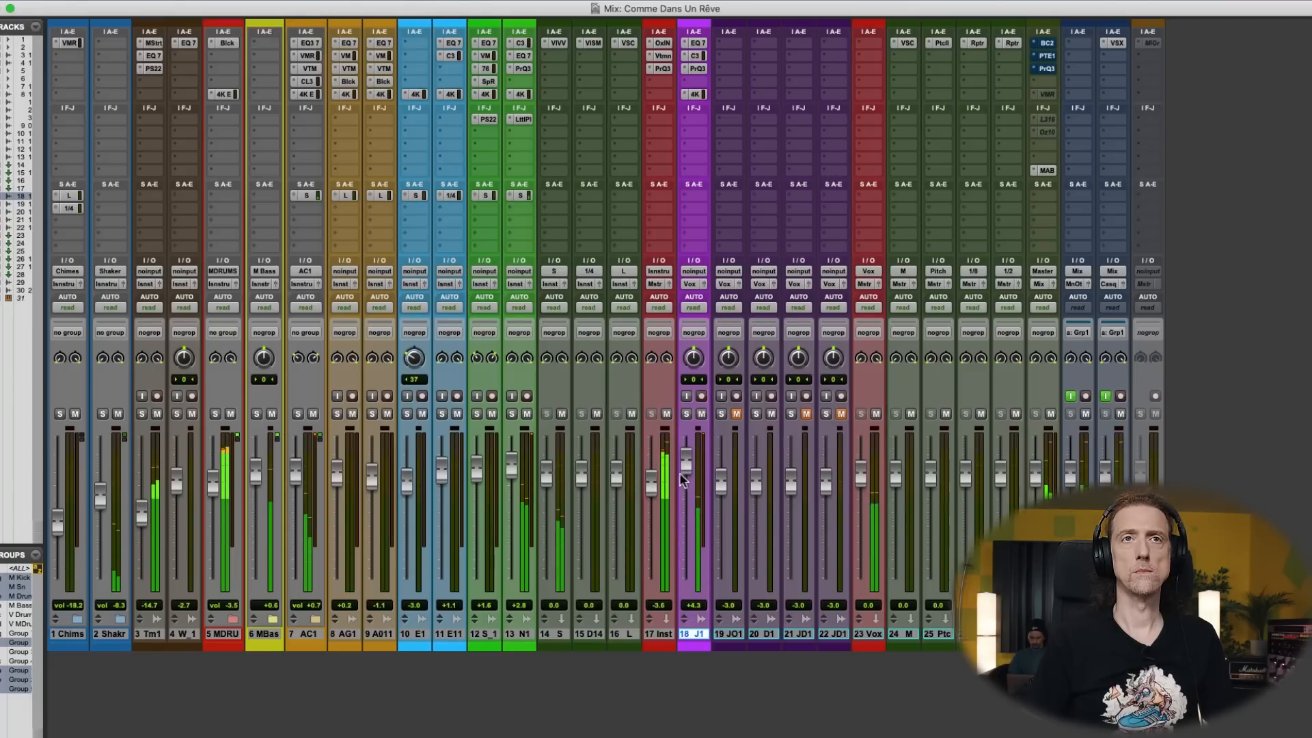
{"action": "left_click", "coordinate": [695, 95]}
{"action": "left_click_drag", "start_coordinate": [615, 469], "coordinate": [619, 459]}
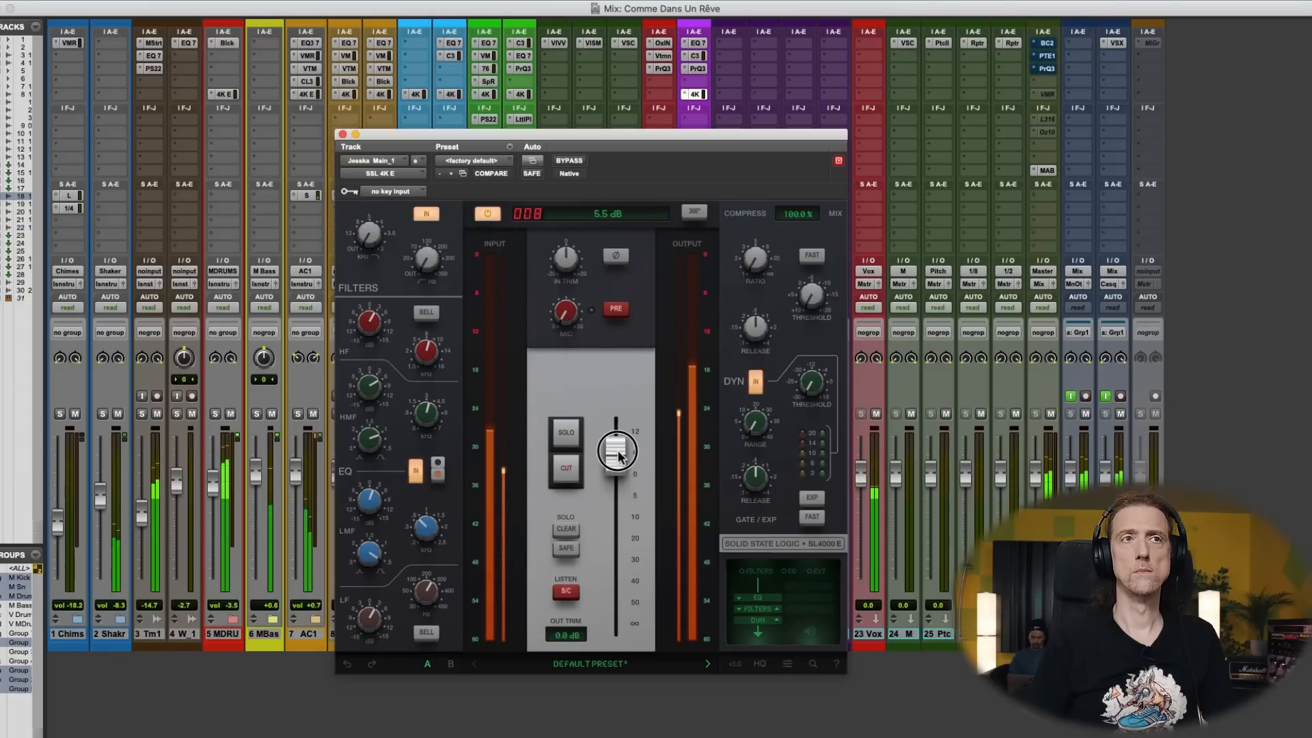
{"action": "mouse_move", "coordinate": [367, 399]}
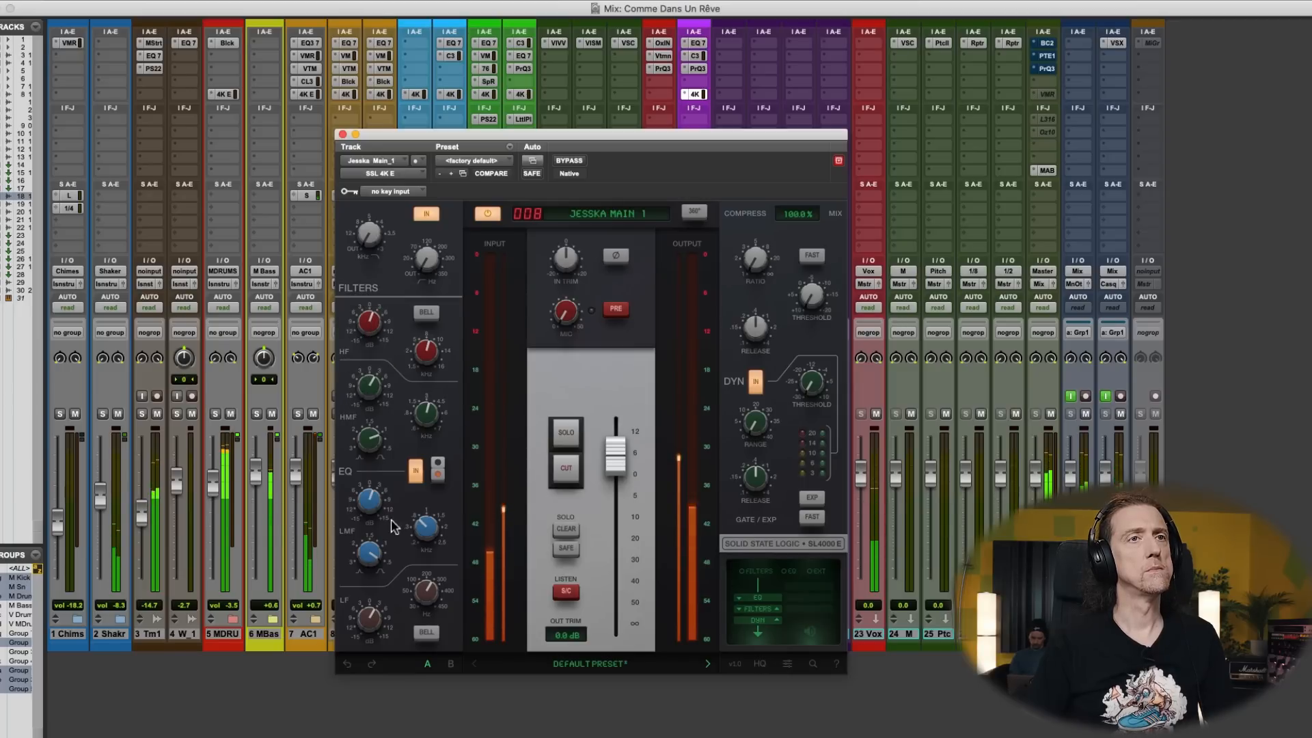
{"action": "mouse_move", "coordinate": [371, 555]}
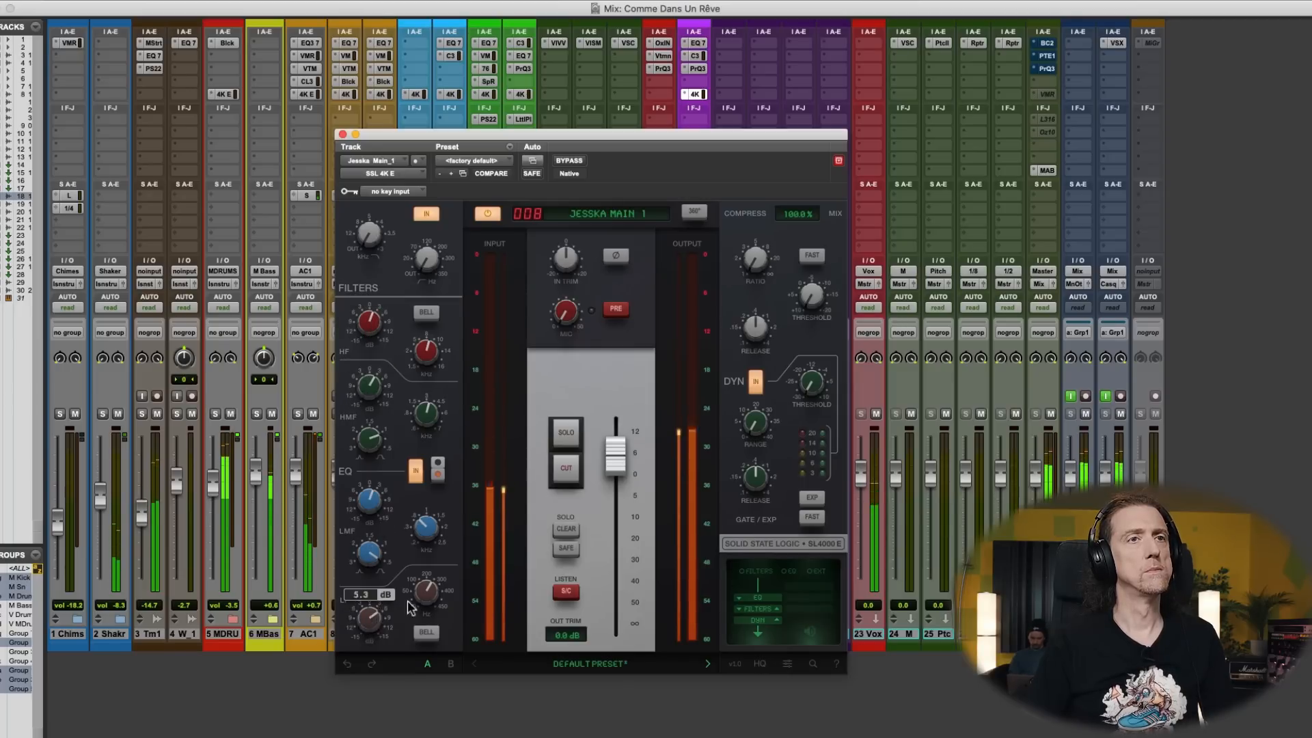
{"action": "mouse_move", "coordinate": [373, 506]}
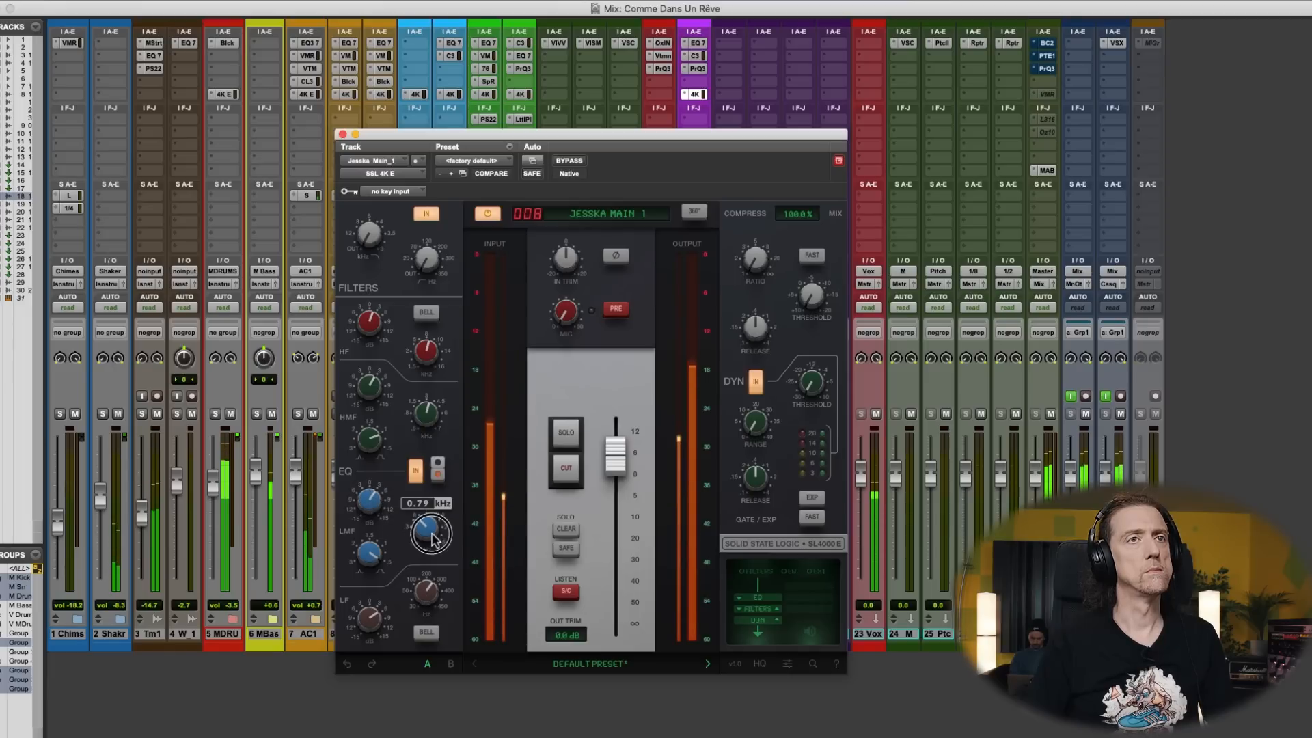
{"action": "left_click", "coordinate": [342, 135]}
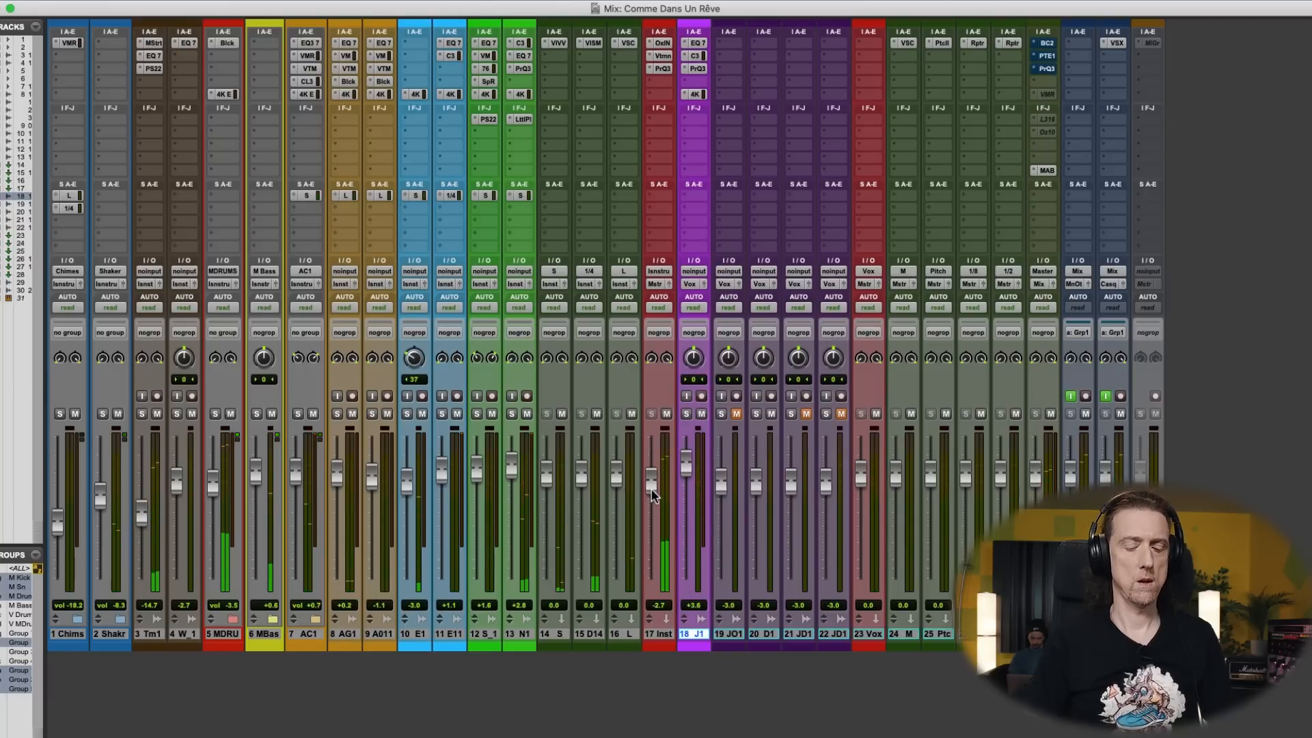
- Look at the edit window briefly, return to the mixer and set the Instru track's fader to -3.0 dB
{"action": "key", "text": "super+equal"}
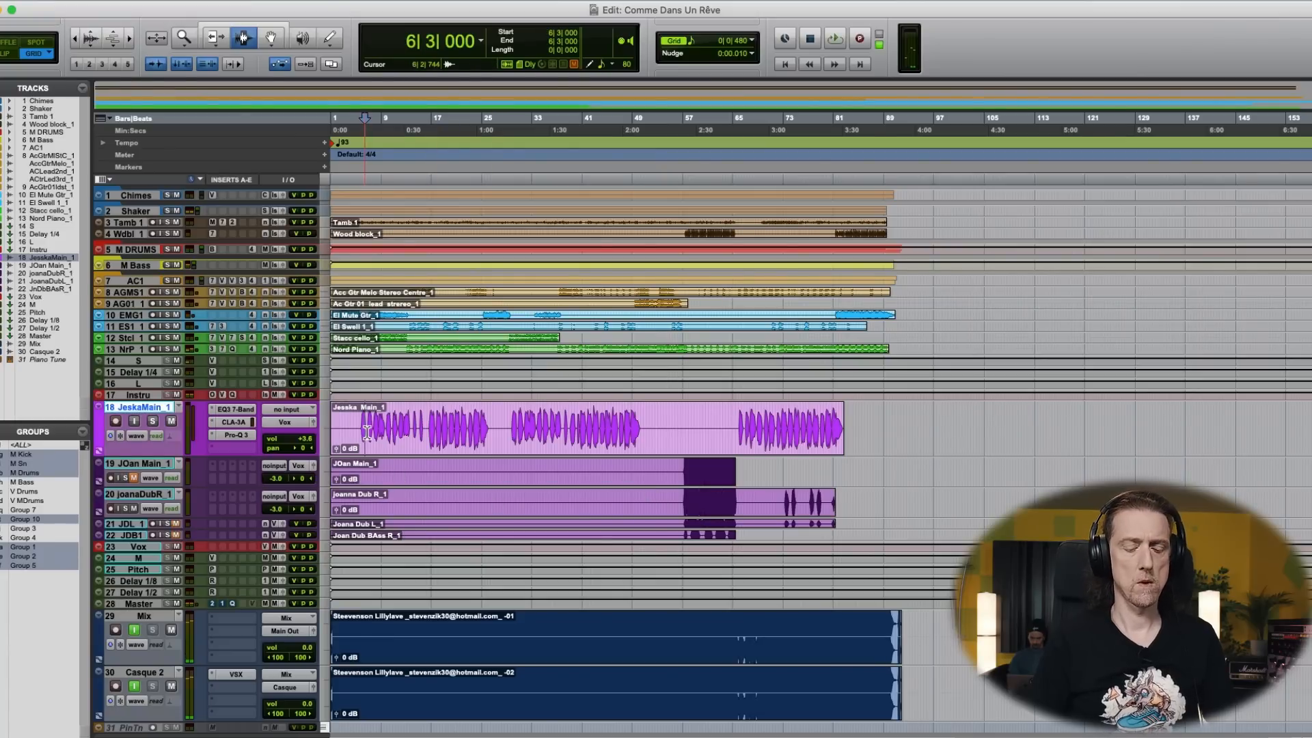
{"action": "key", "text": "super+equal"}
{"action": "left_click", "coordinate": [649, 488]}
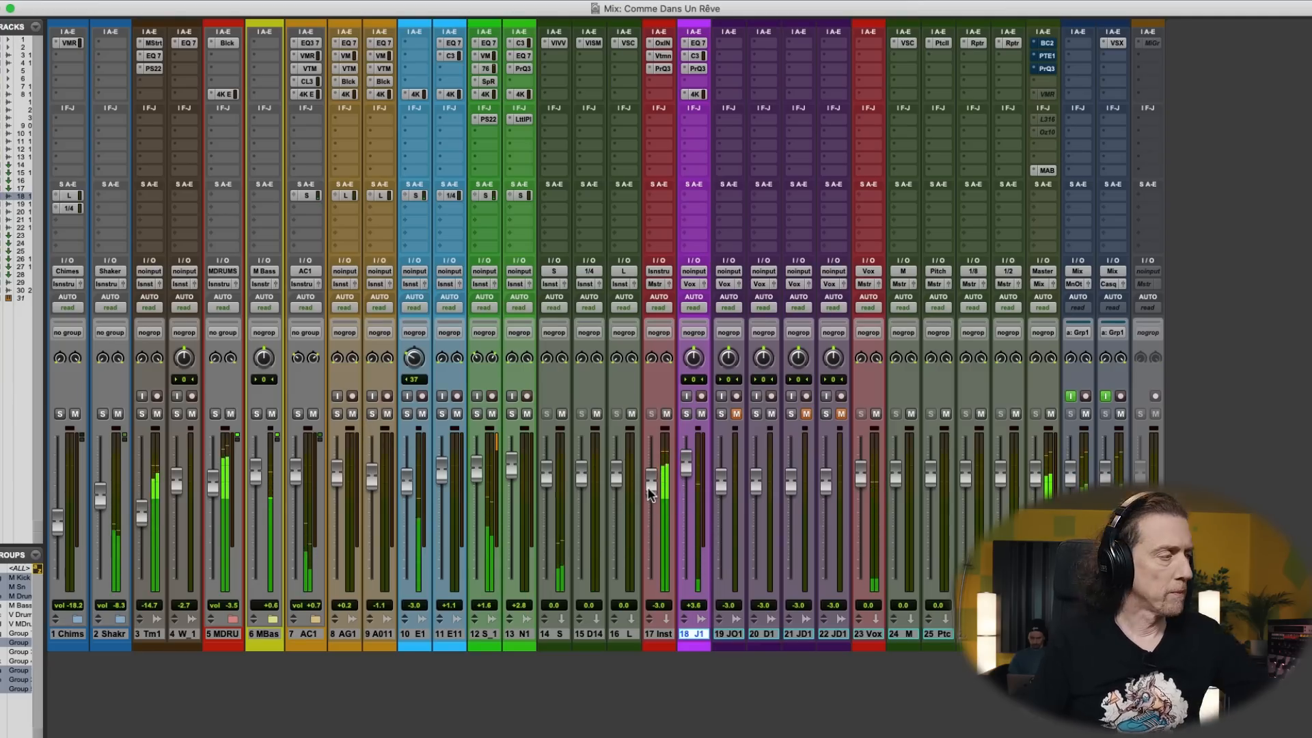
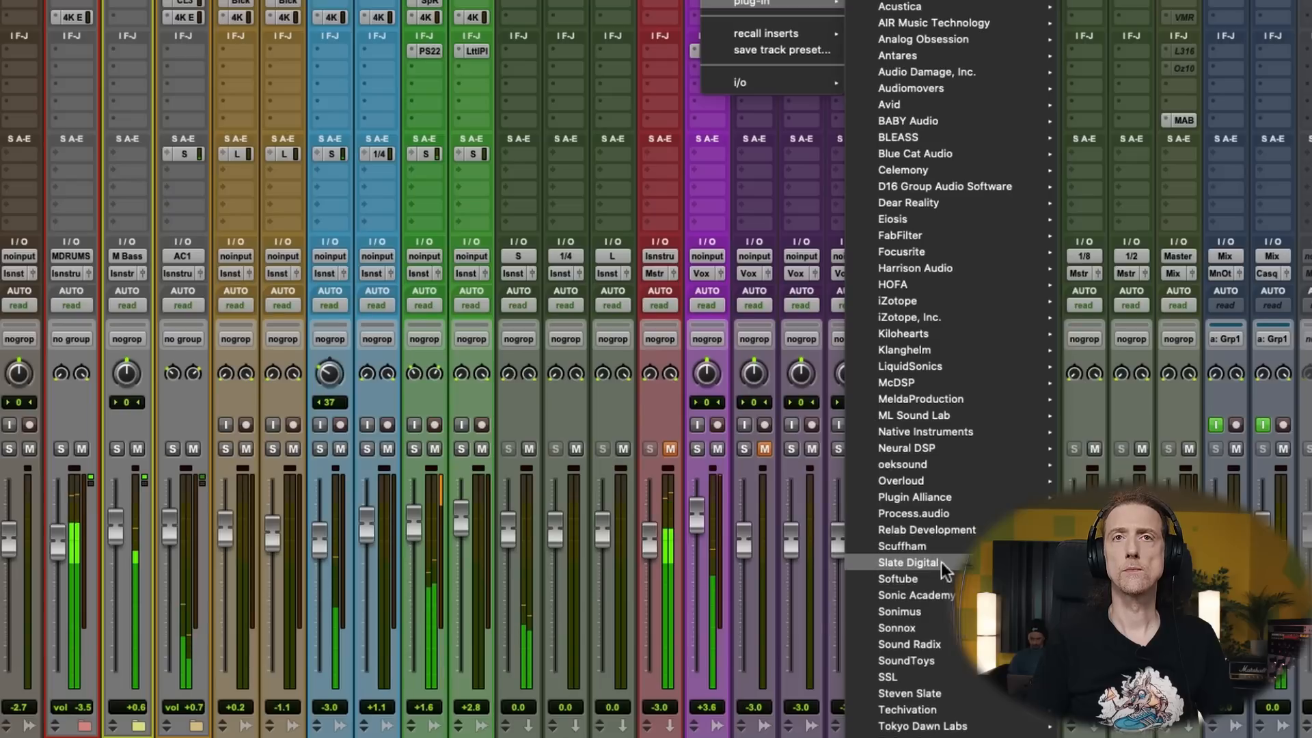
- Insert Slate Digital's Virtual Tape Machines on the main vocal and set its input to about +4.26 dB
{"action": "left_click", "coordinate": [1128, 731]}
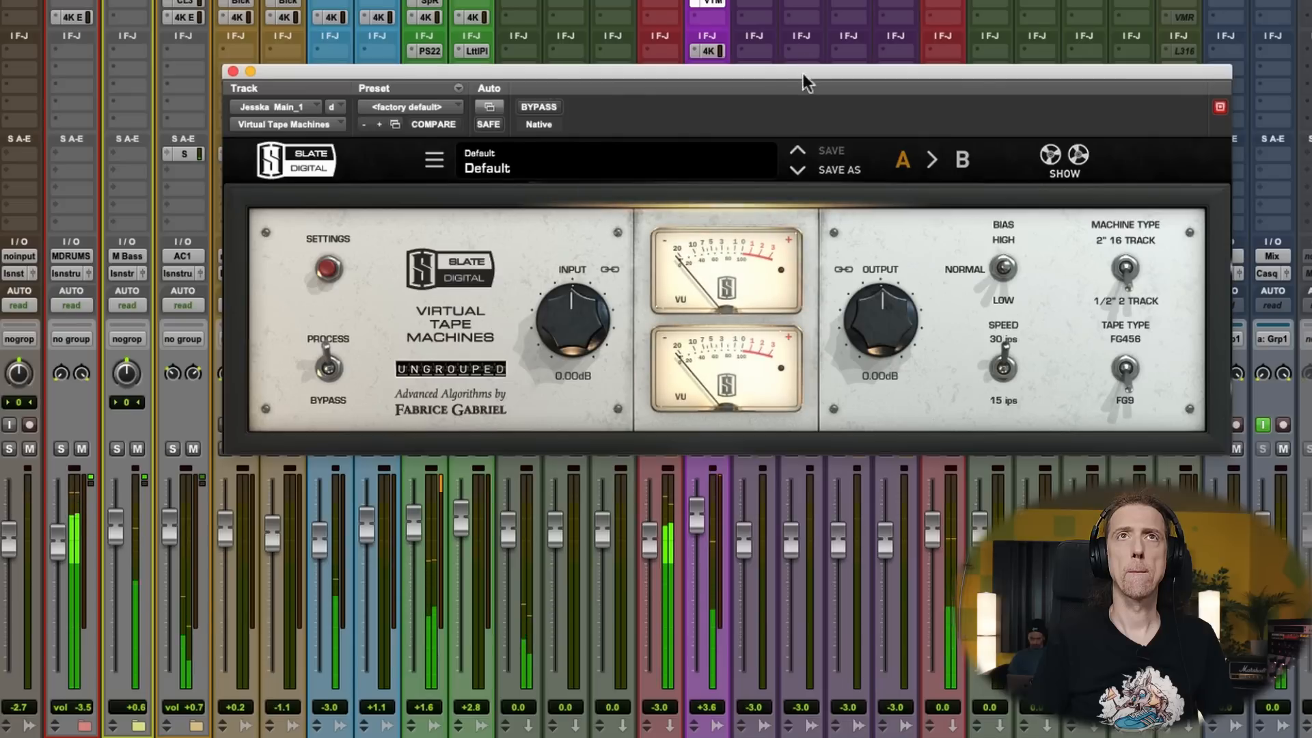
{"action": "left_click_drag", "start_coordinate": [803, 72], "coordinate": [706, 26]}
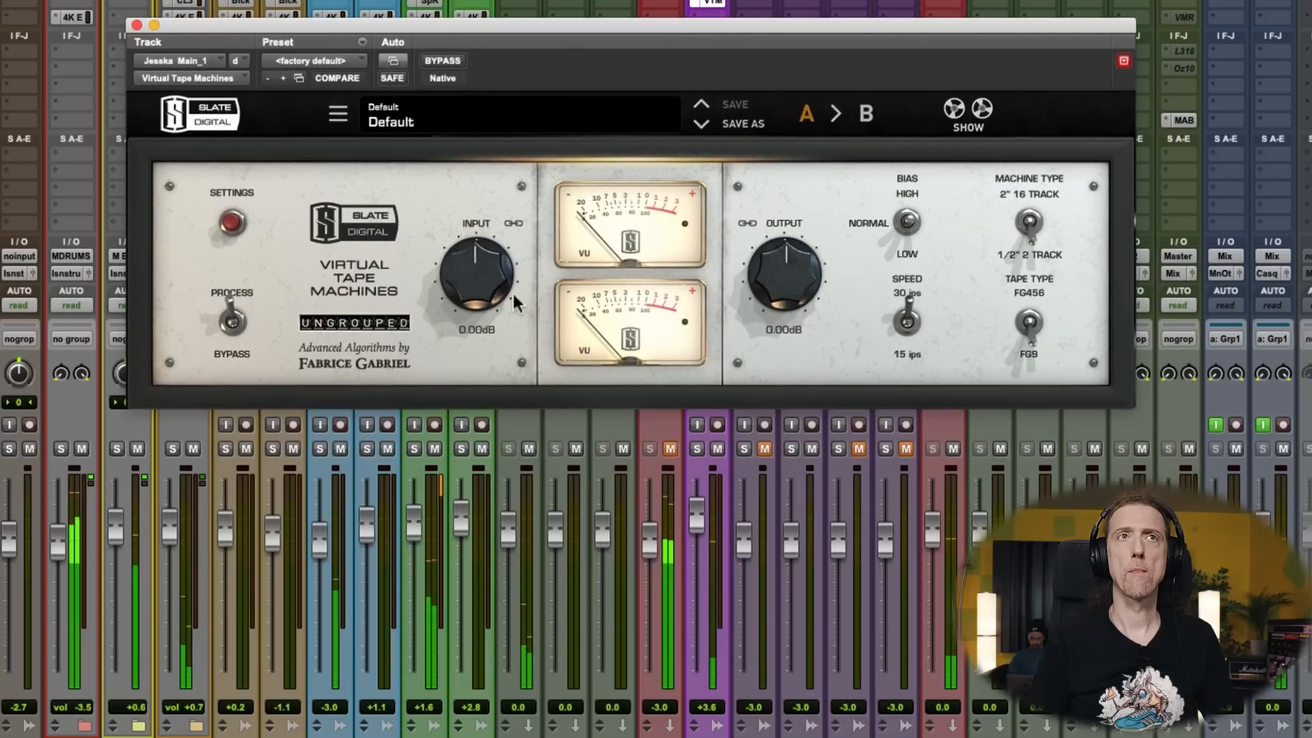
{"action": "left_click_drag", "start_coordinate": [454, 273], "coordinate": [462, 261]}
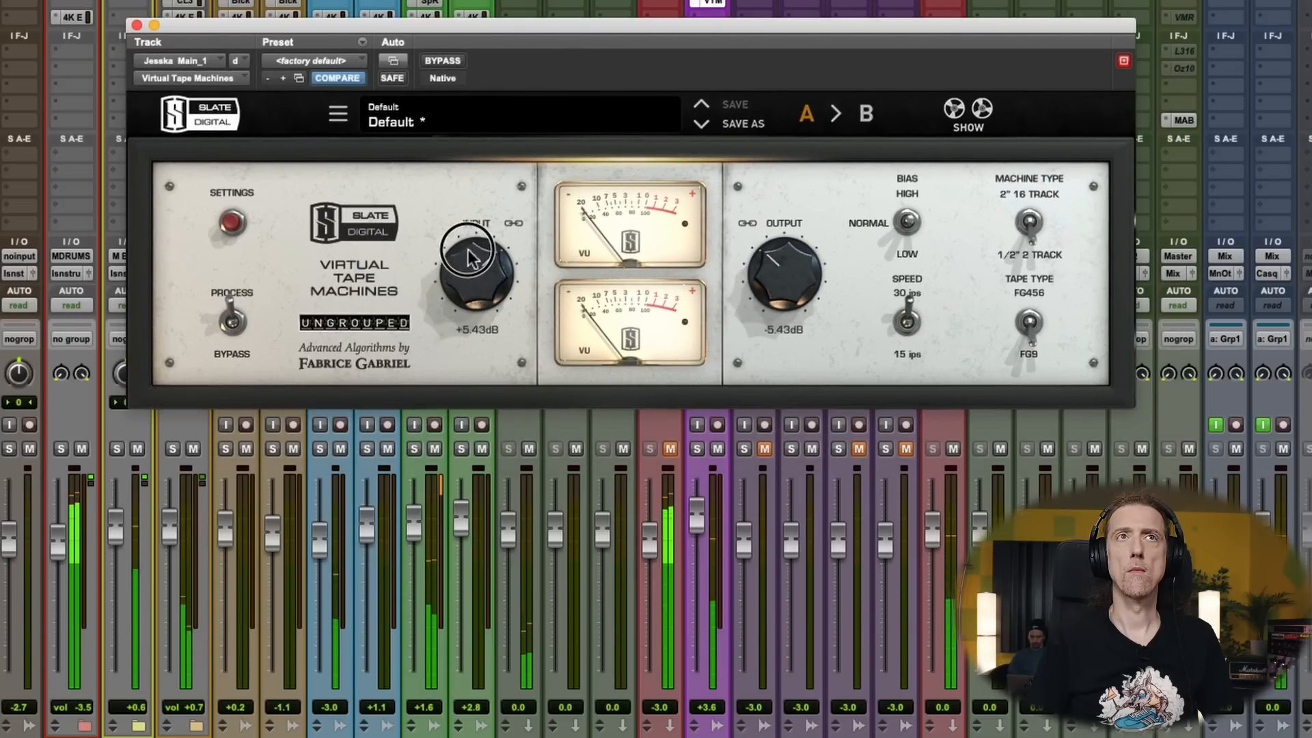
- Set the tape machine to 2" 16 Track with FG456 tape and low bias
{"action": "left_click", "coordinate": [1031, 224]}
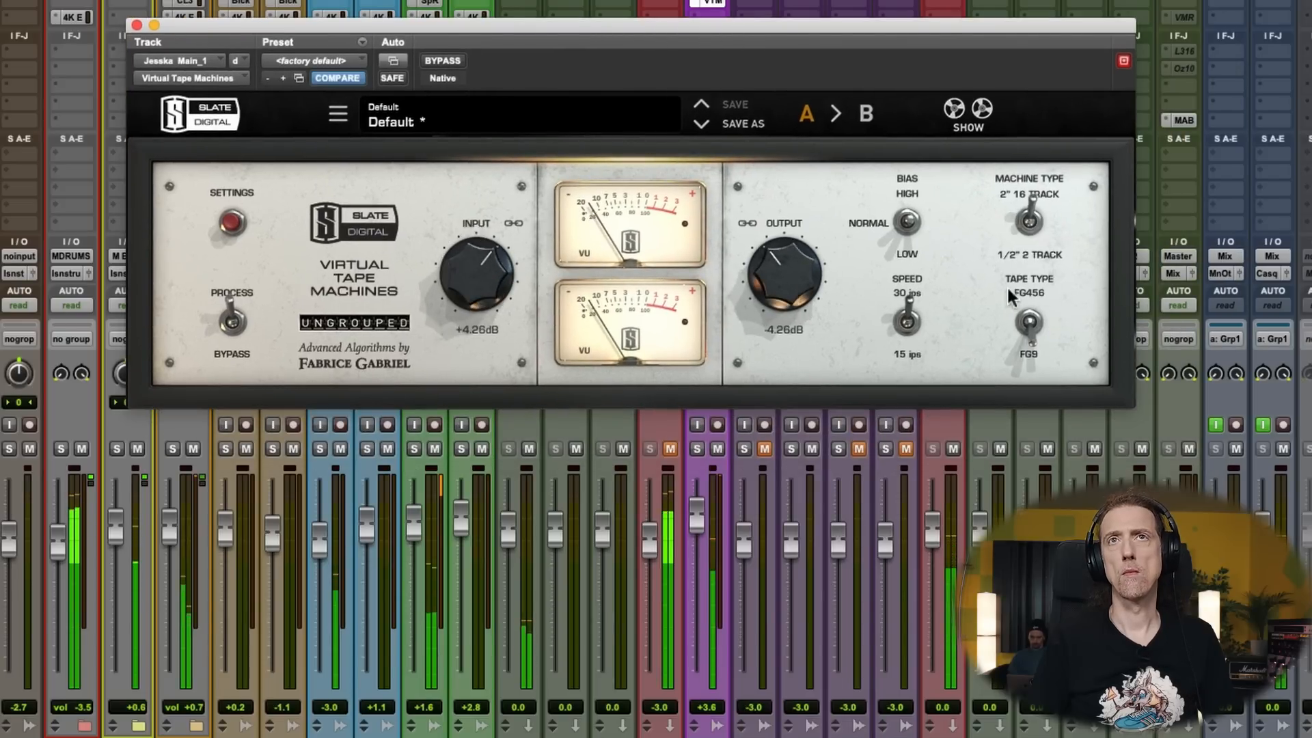
{"action": "left_click", "coordinate": [1032, 326]}
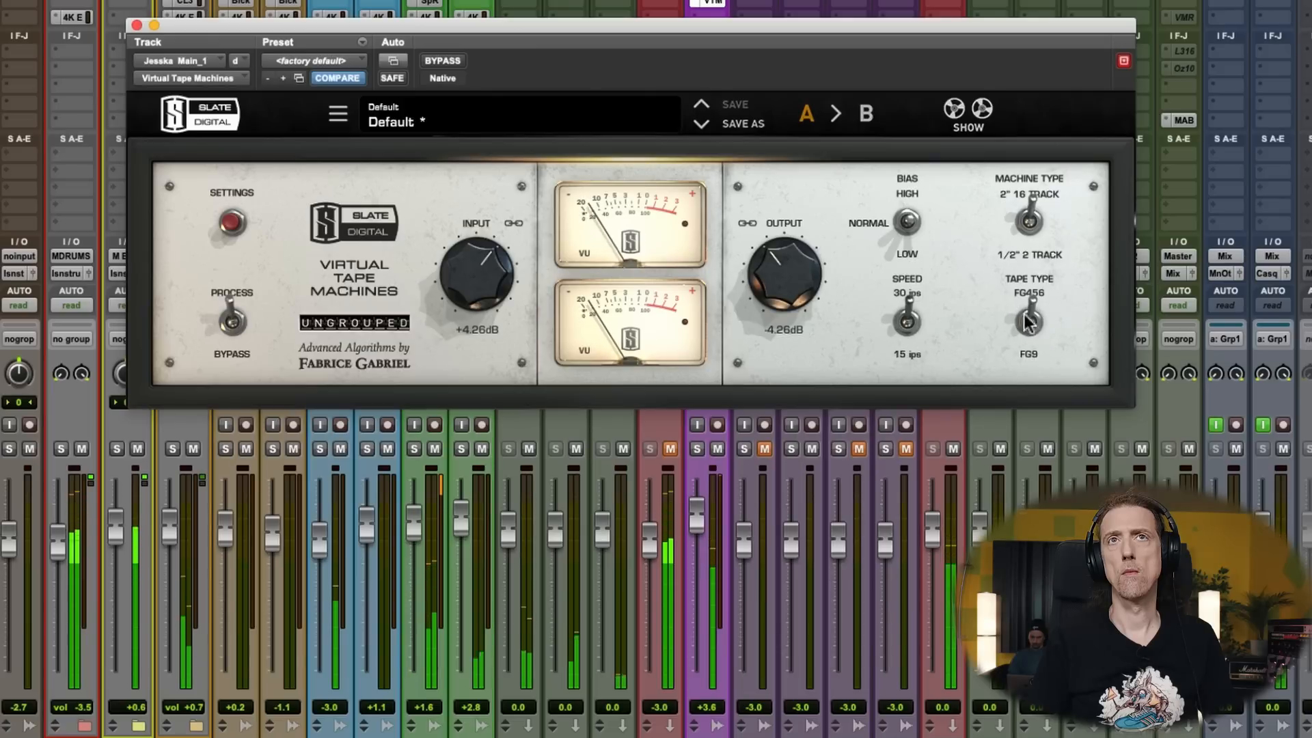
{"action": "left_click", "coordinate": [908, 236]}
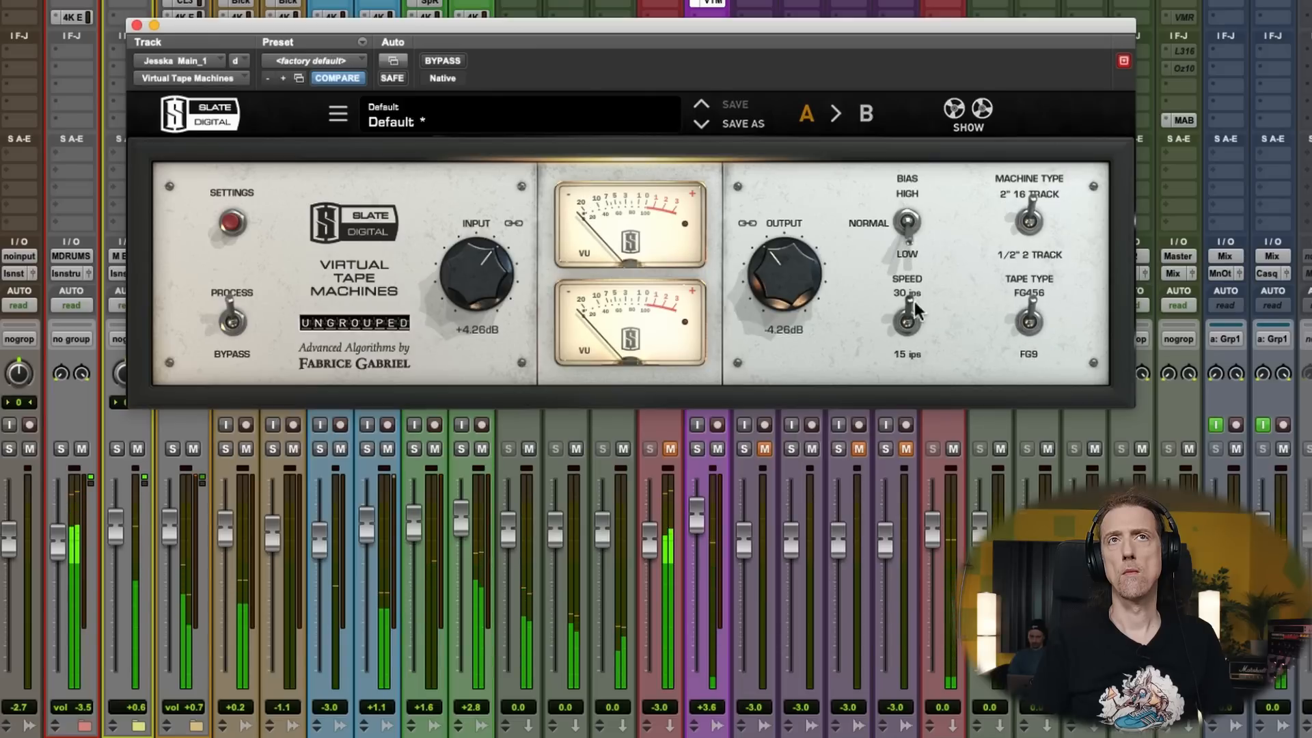
- Compare the tape machine bypassed and active, close it and move the main vocal's SSL 4K E one insert slot down
{"action": "left_click", "coordinate": [458, 59]}
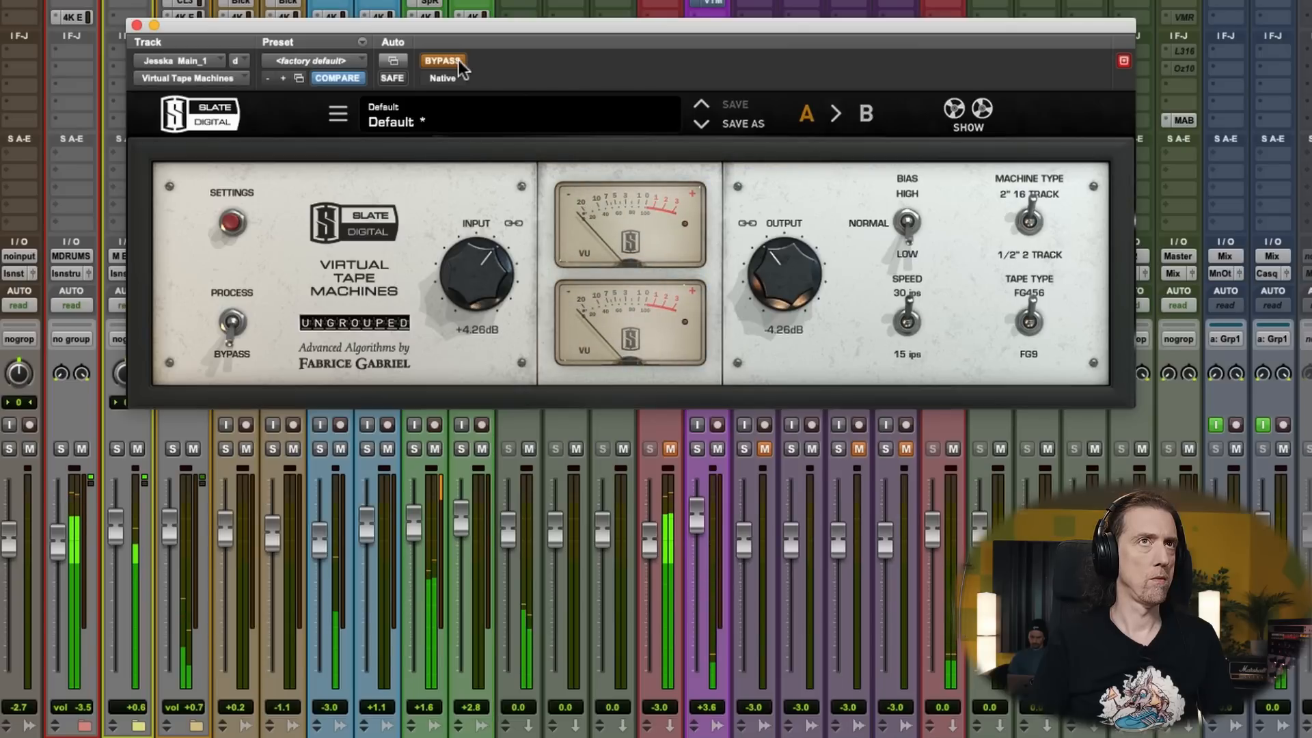
{"action": "left_click", "coordinate": [457, 60]}
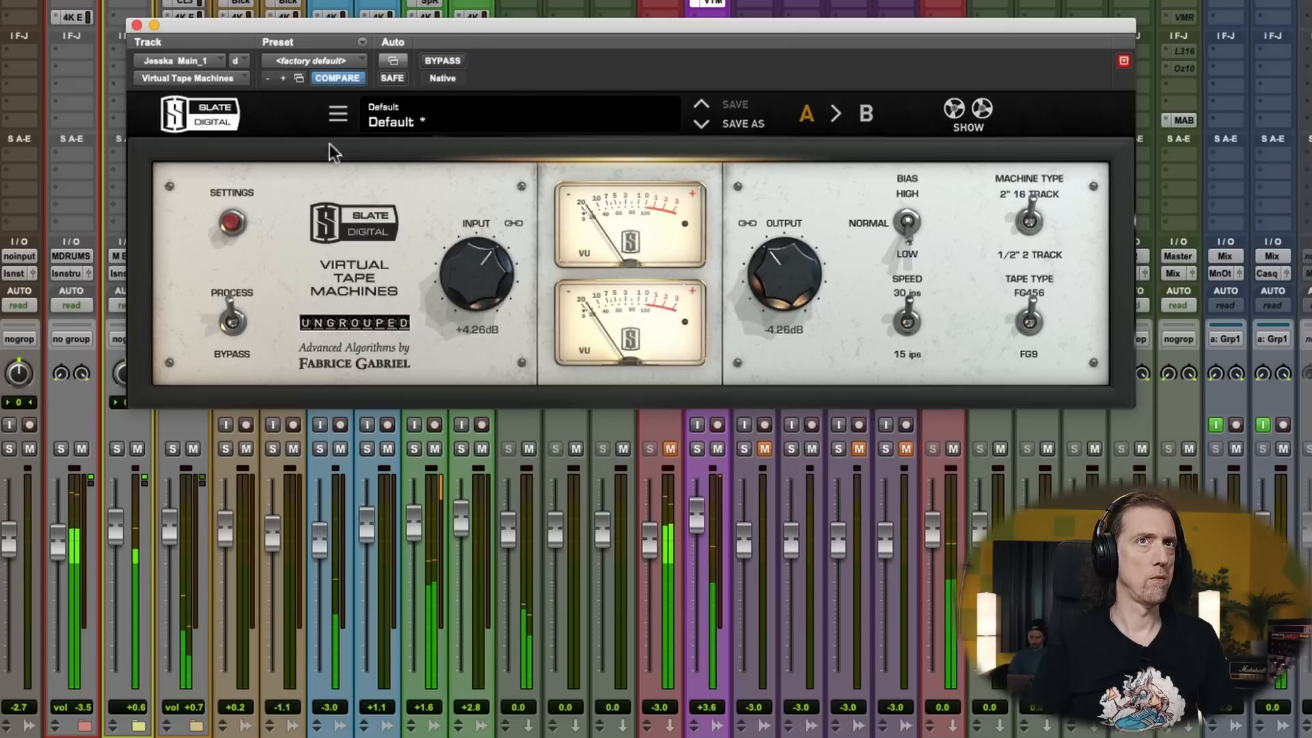
{"action": "left_click", "coordinate": [137, 25]}
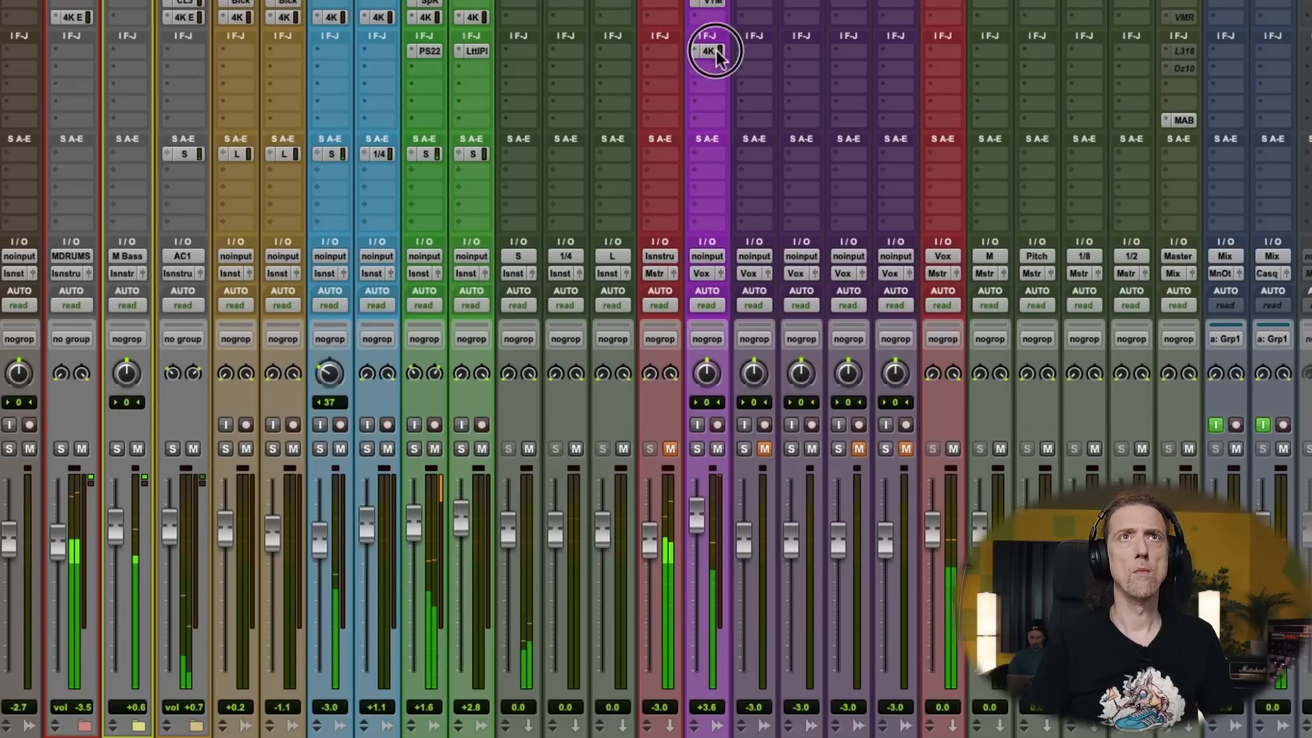
{"action": "left_click_drag", "start_coordinate": [707, 50], "coordinate": [707, 67]}
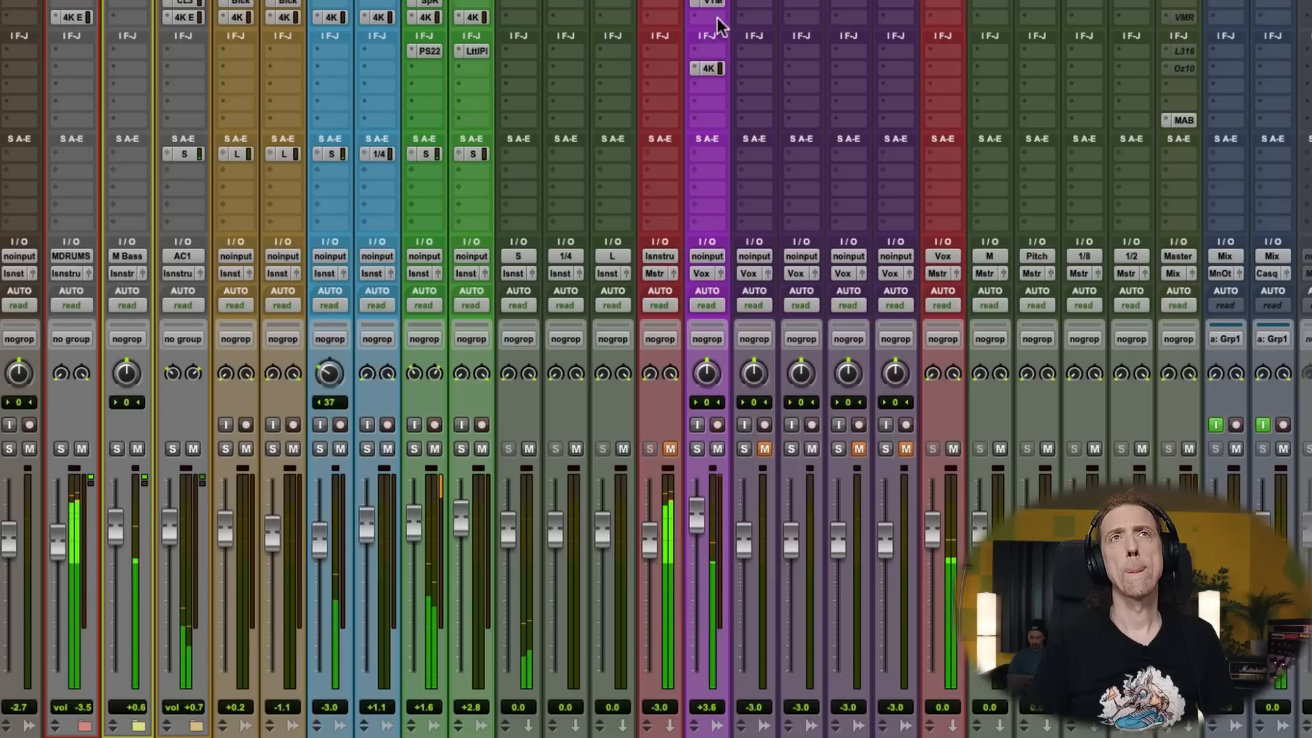
{"action": "left_click", "coordinate": [717, 19]}
{"action": "mouse_move", "coordinate": [786, 18]}
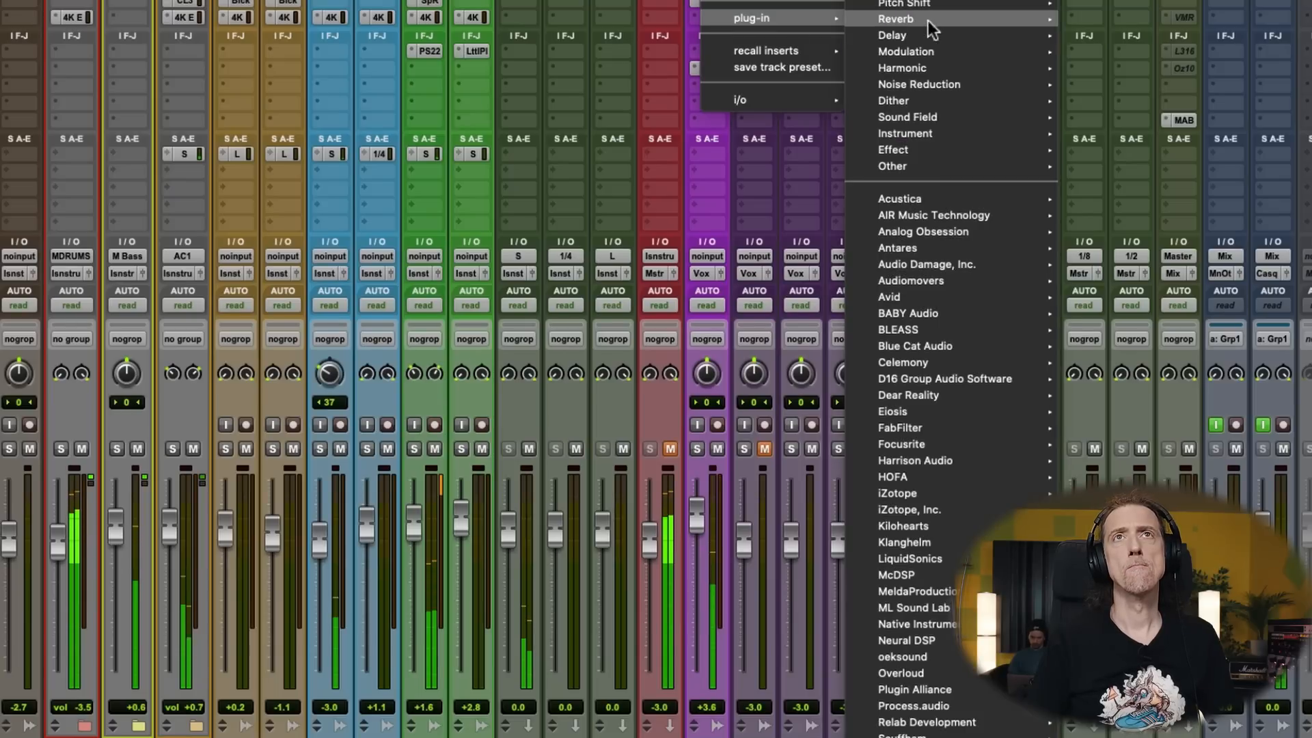
{"action": "mouse_move", "coordinate": [927, 20]}
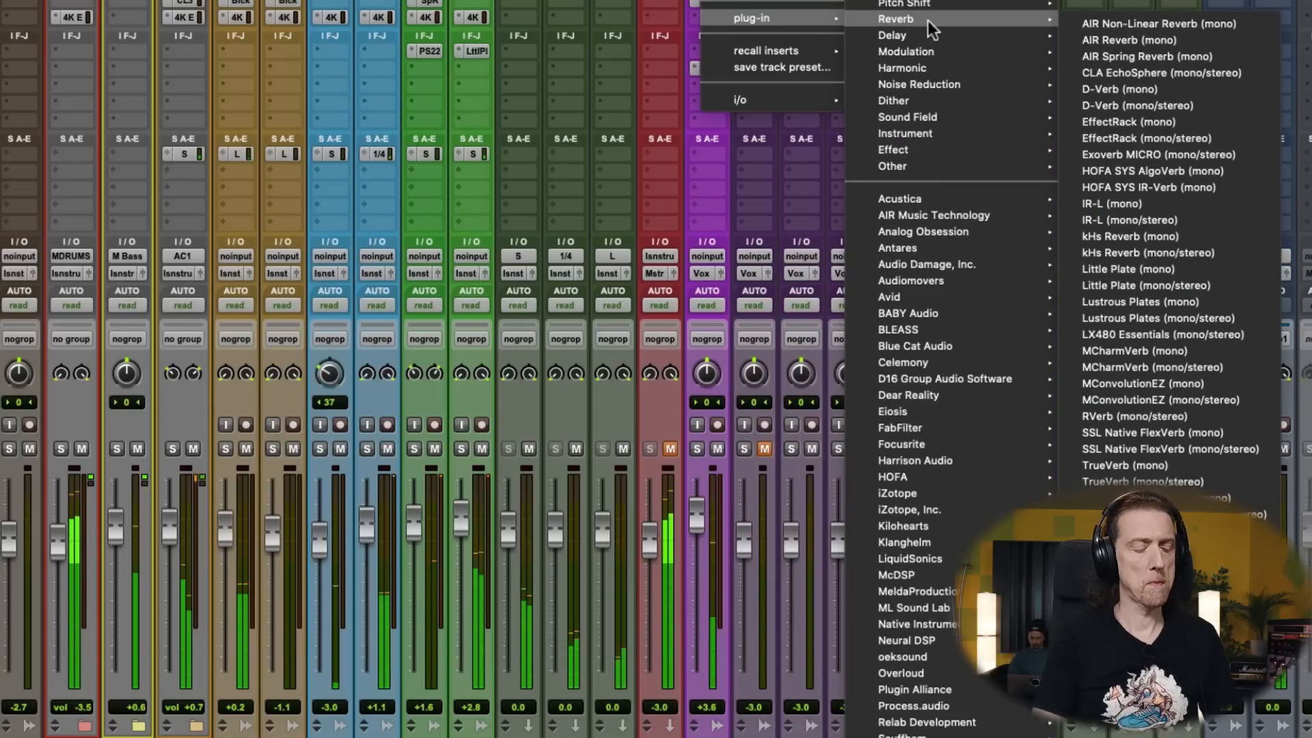
{"action": "key", "text": "h"}
{"action": "key", "text": "o"}
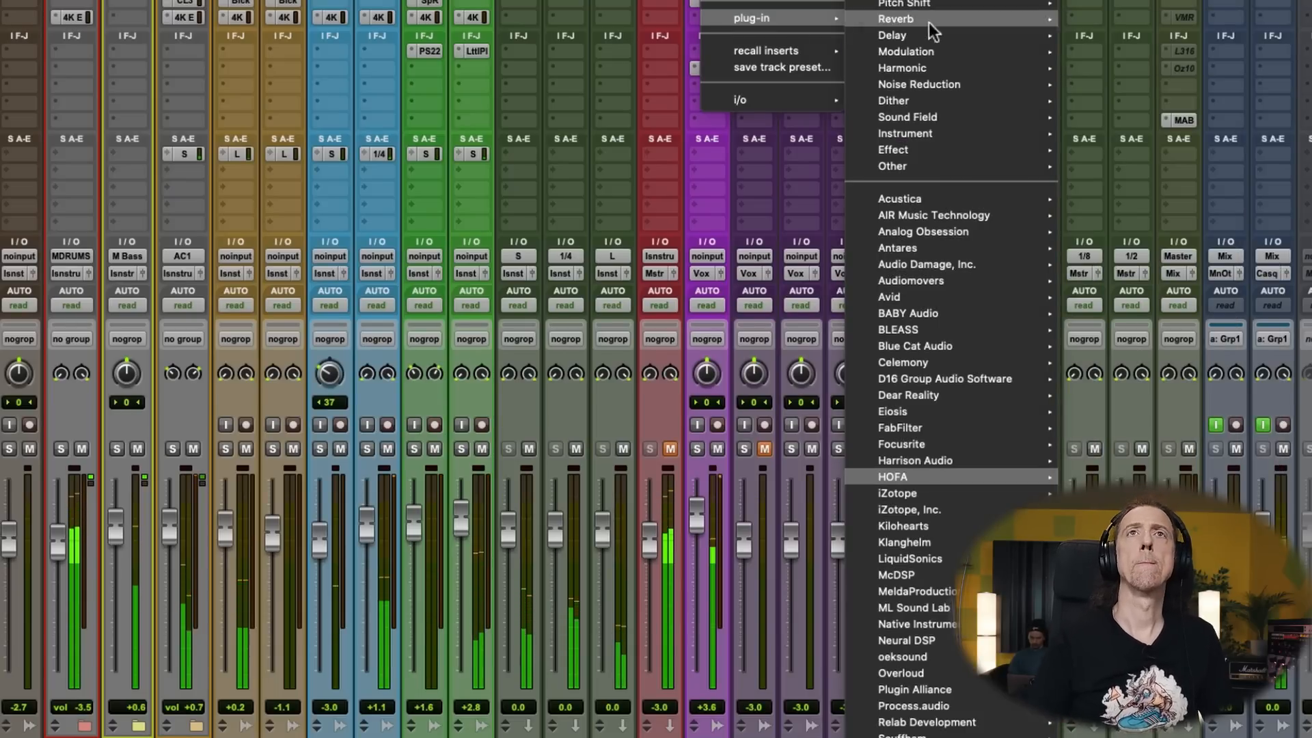
{"action": "key", "text": "Escape"}
- Insert the Black Box Analog Design HG-2 on the main vocal after the tape machine and switch its saturation circuit in
{"action": "left_click", "coordinate": [712, 18], "text": "shift+super"}
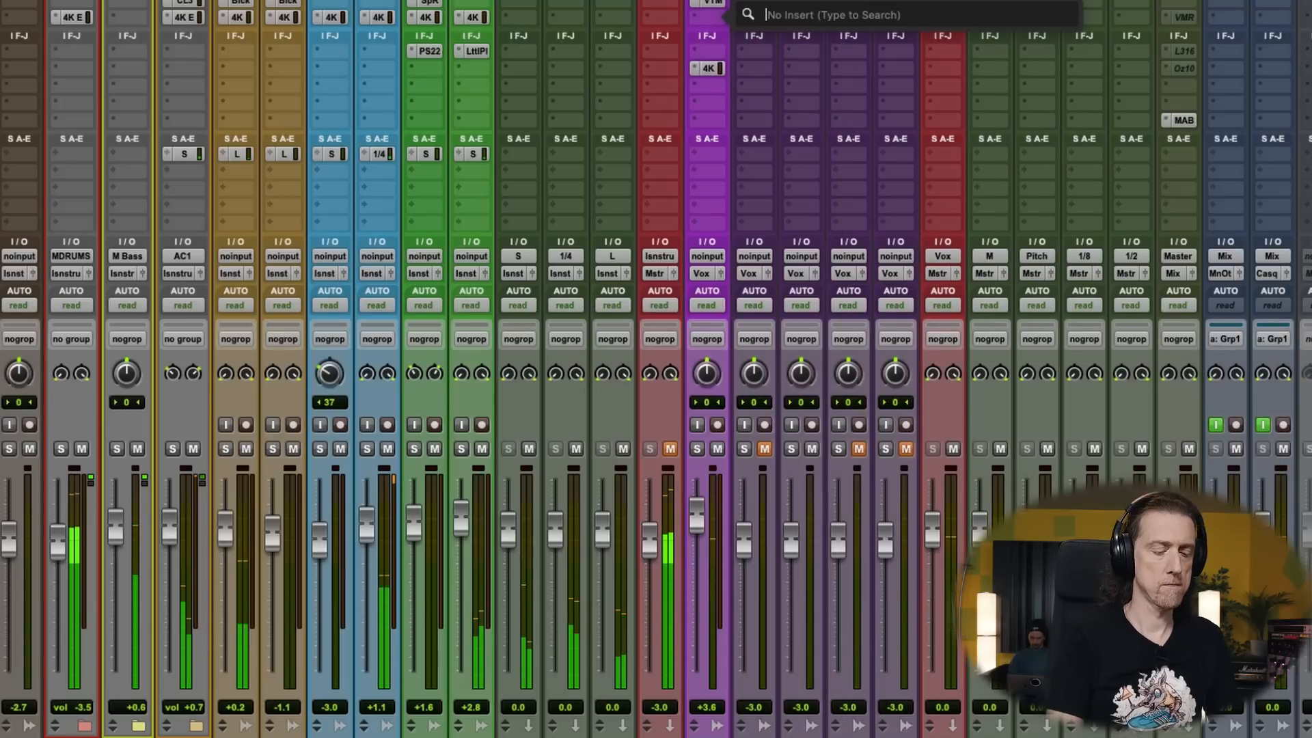
{"action": "type", "text": "hg"}
{"action": "key", "text": "Return"}
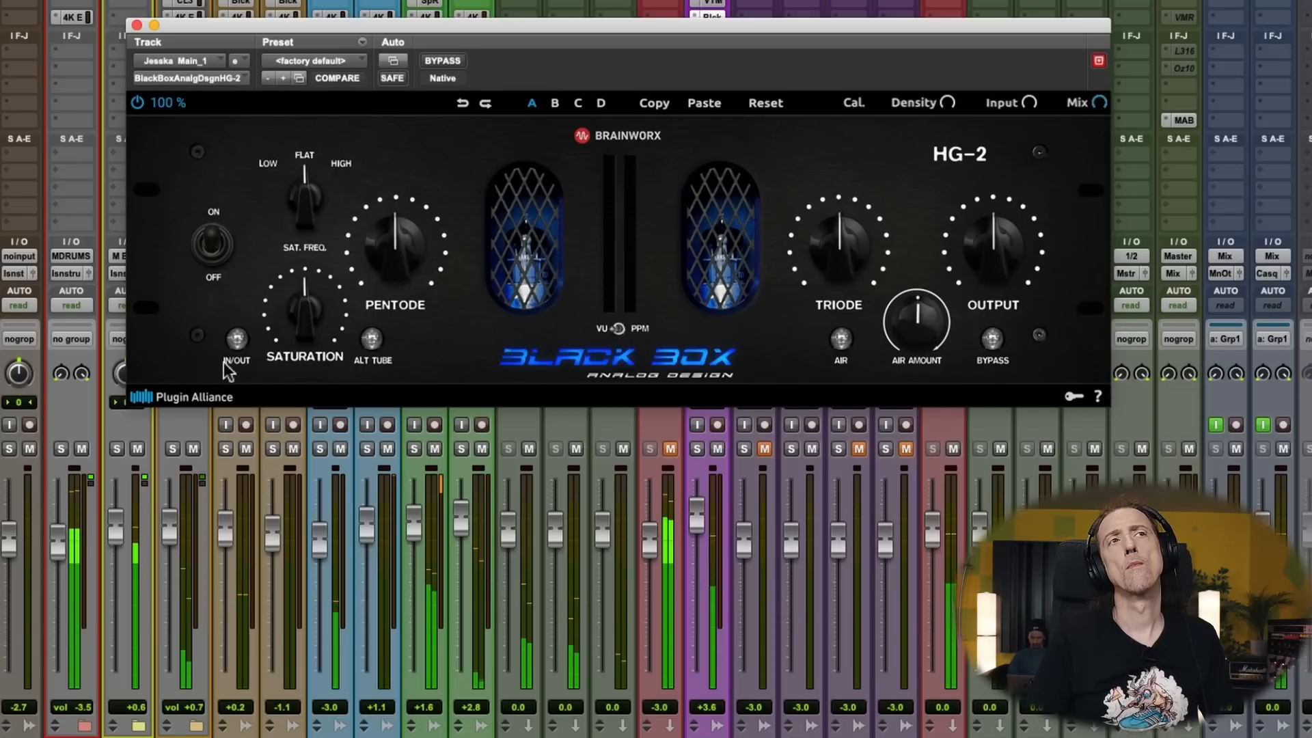
{"action": "left_click", "coordinate": [237, 339]}
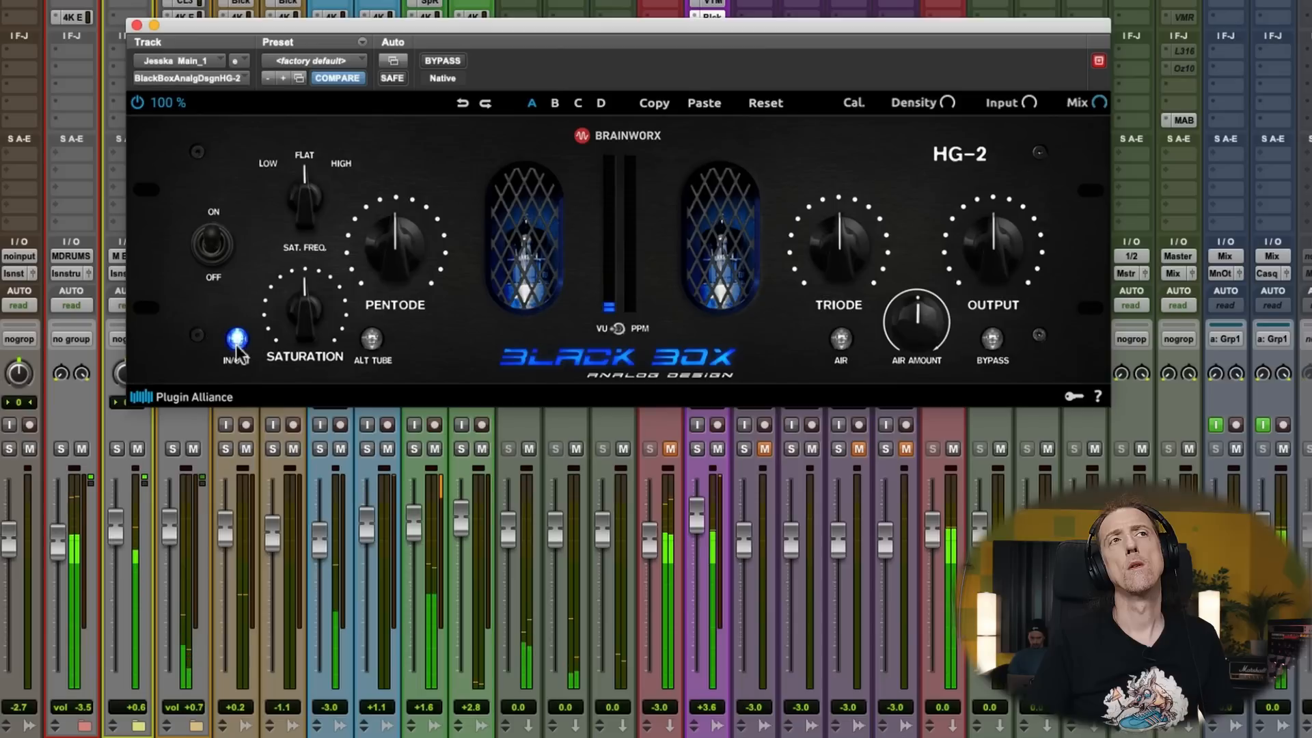
- Set the HG-2 saturation frequency to Low, raise Saturation slightly, lower Pentode and Output a little and close the plug-in
{"action": "left_click_drag", "start_coordinate": [305, 199], "coordinate": [295, 235]}
{"action": "left_click_drag", "start_coordinate": [295, 295], "coordinate": [306, 313]}
{"action": "left_click_drag", "start_coordinate": [379, 245], "coordinate": [384, 252]}
{"action": "left_click_drag", "start_coordinate": [1003, 227], "coordinate": [999, 243]}
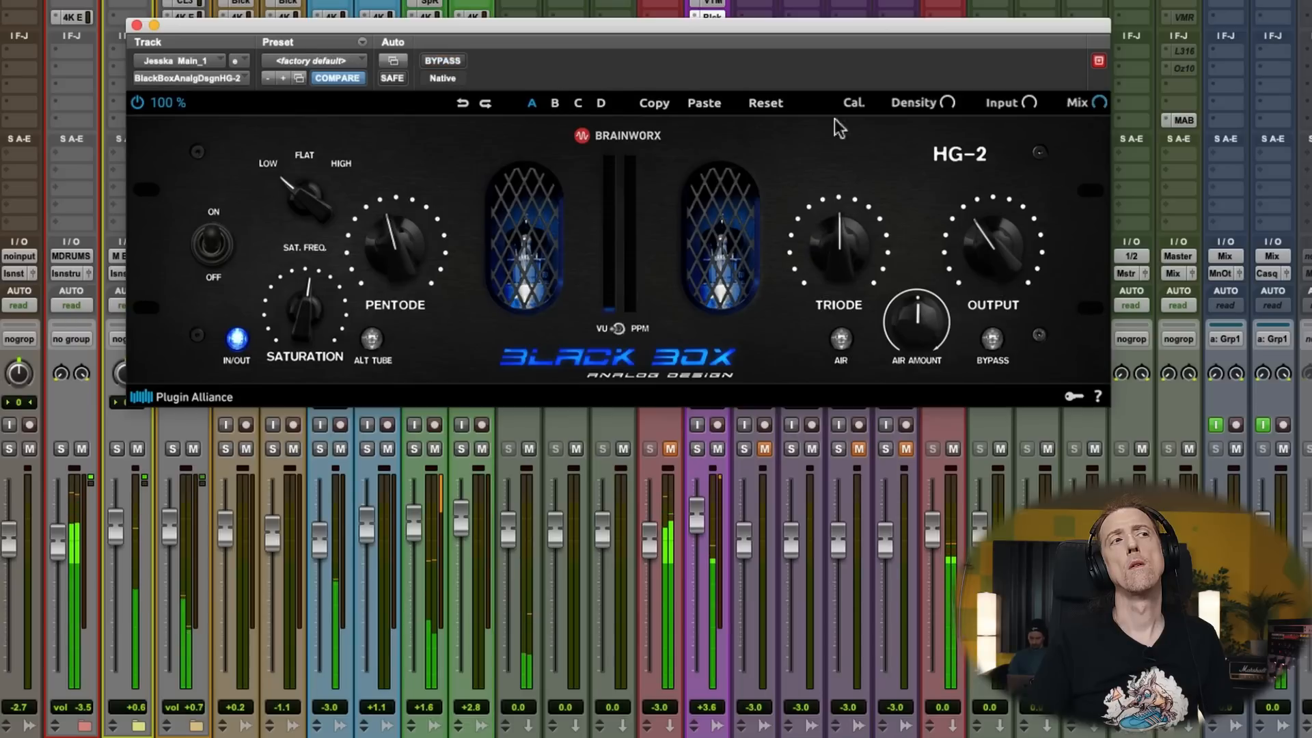
{"action": "left_click_drag", "start_coordinate": [987, 242], "coordinate": [992, 242]}
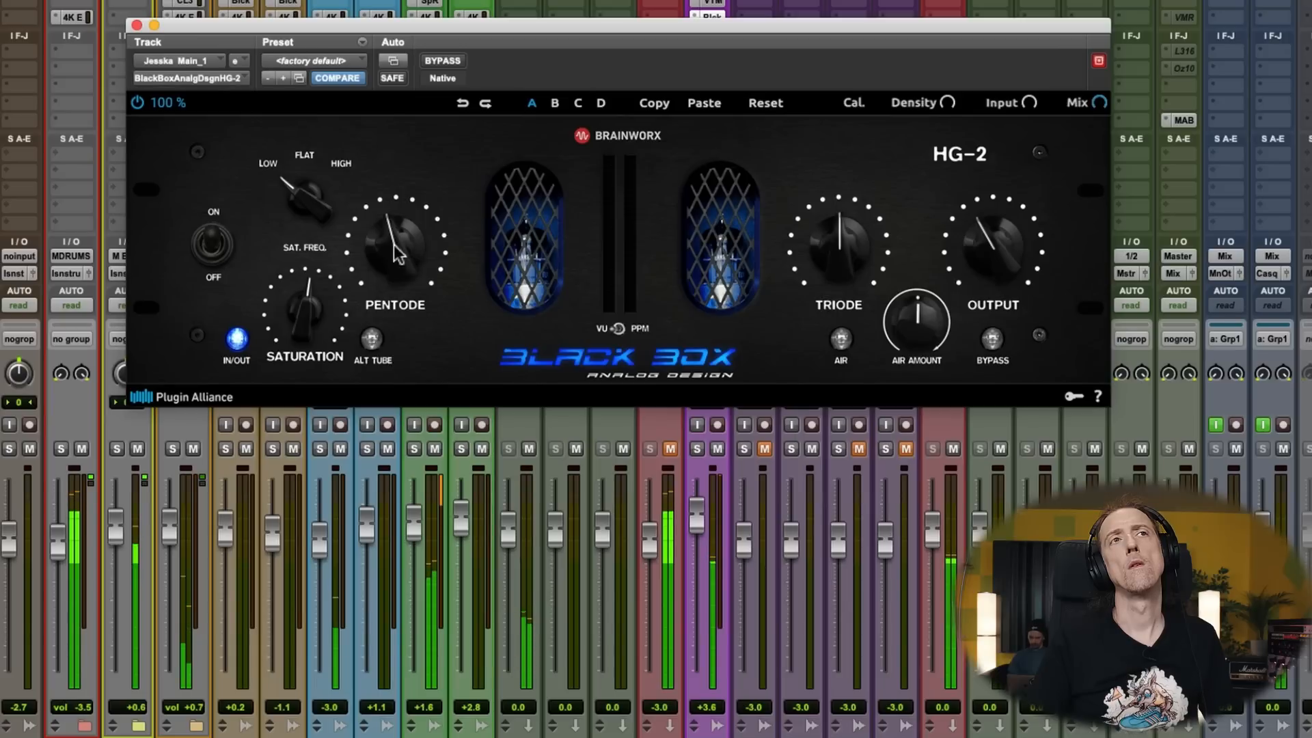
{"action": "left_click", "coordinate": [136, 26]}
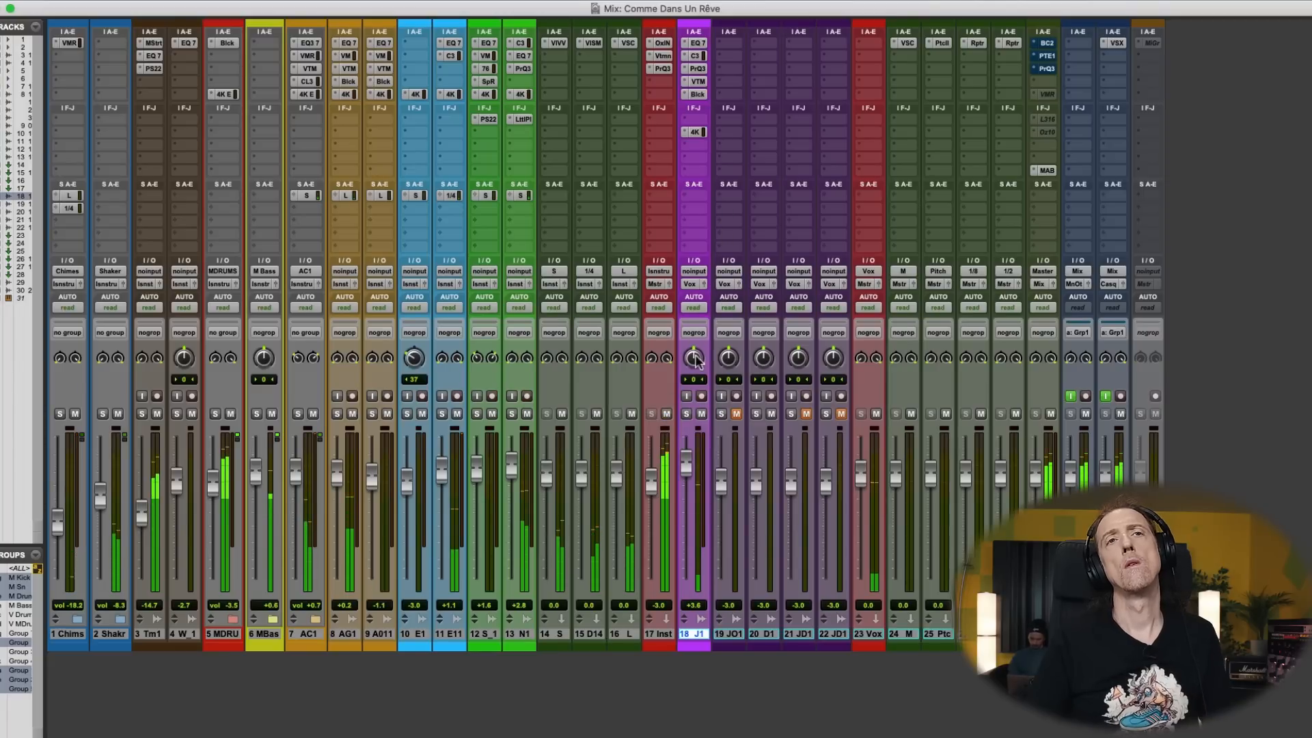
- Reopen the main vocal's HG-2, listen to the vocal while reviewing its settings and close it
{"action": "left_click", "coordinate": [697, 94]}
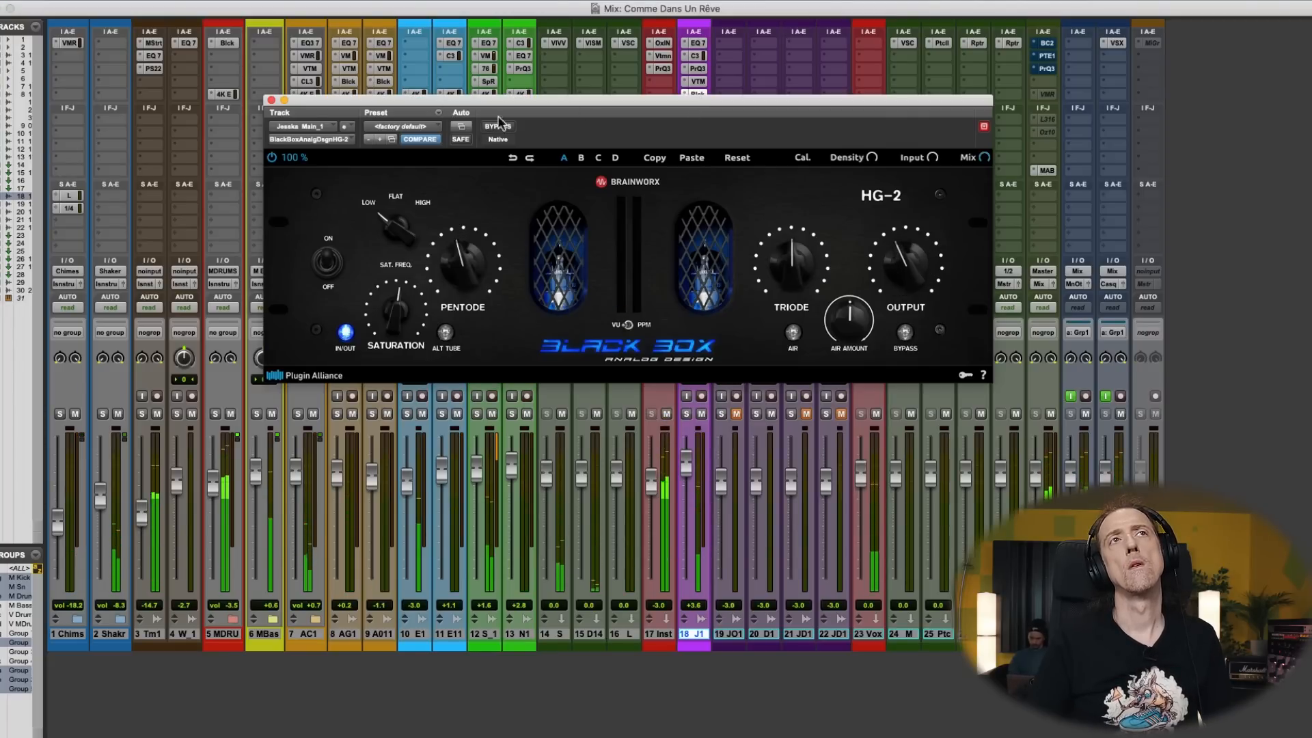
{"action": "left_click_drag", "start_coordinate": [529, 102], "coordinate": [550, 169]}
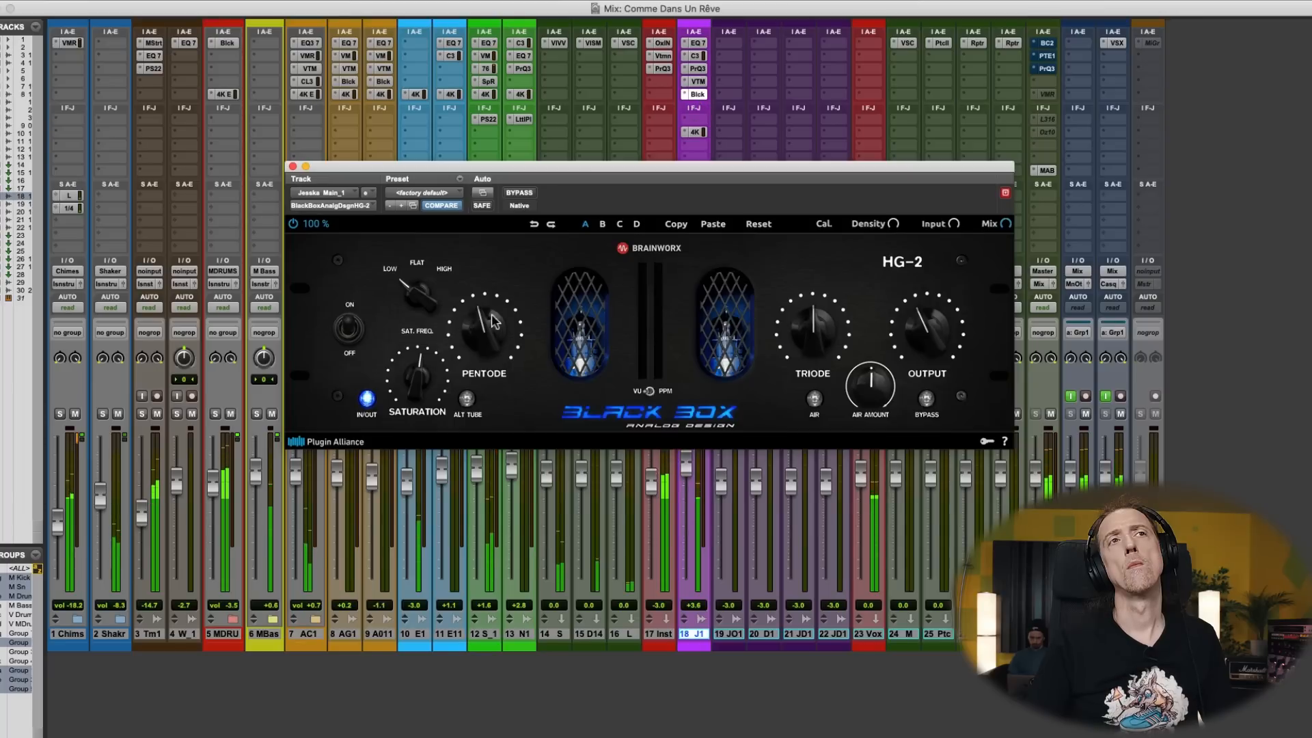
{"action": "left_click", "coordinate": [292, 166]}
- Look at the main vocal's Pro-Q 3 curve and review the HF and HMF bands of its SSL 4K E
{"action": "left_click", "coordinate": [698, 69]}
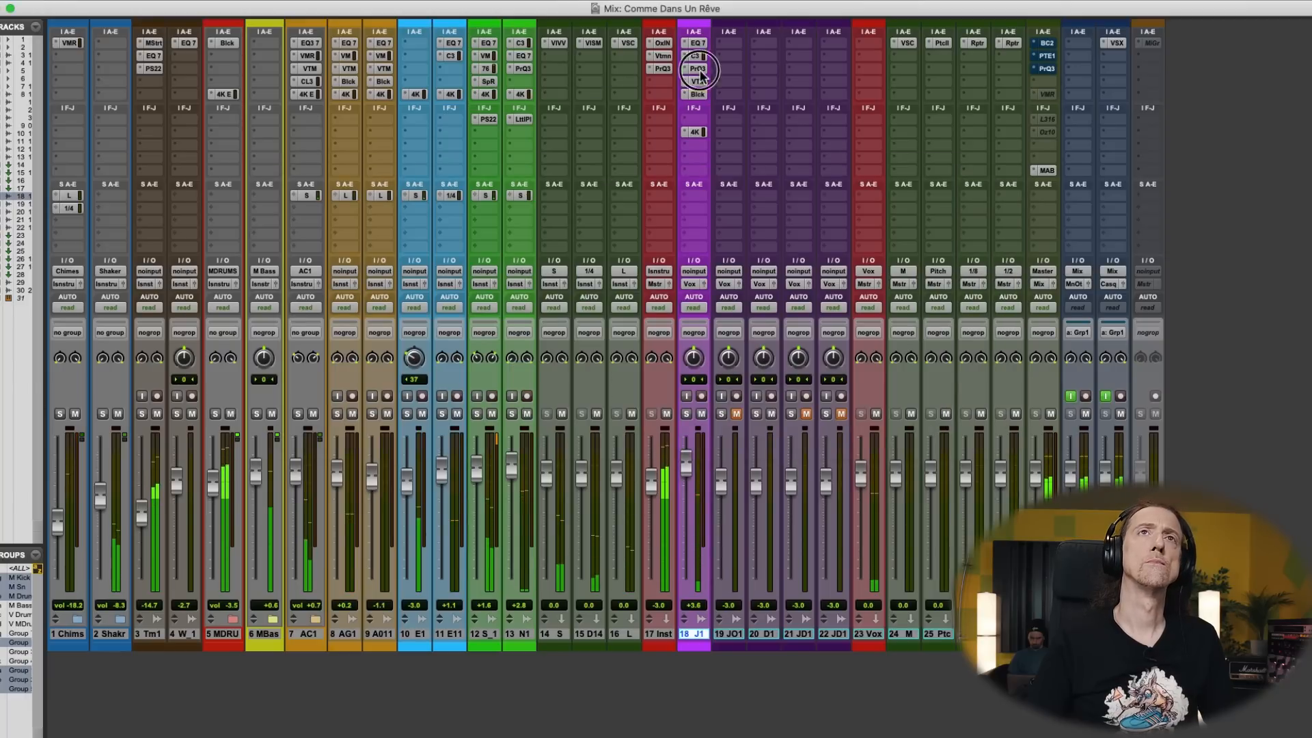
{"action": "left_click", "coordinate": [698, 133]}
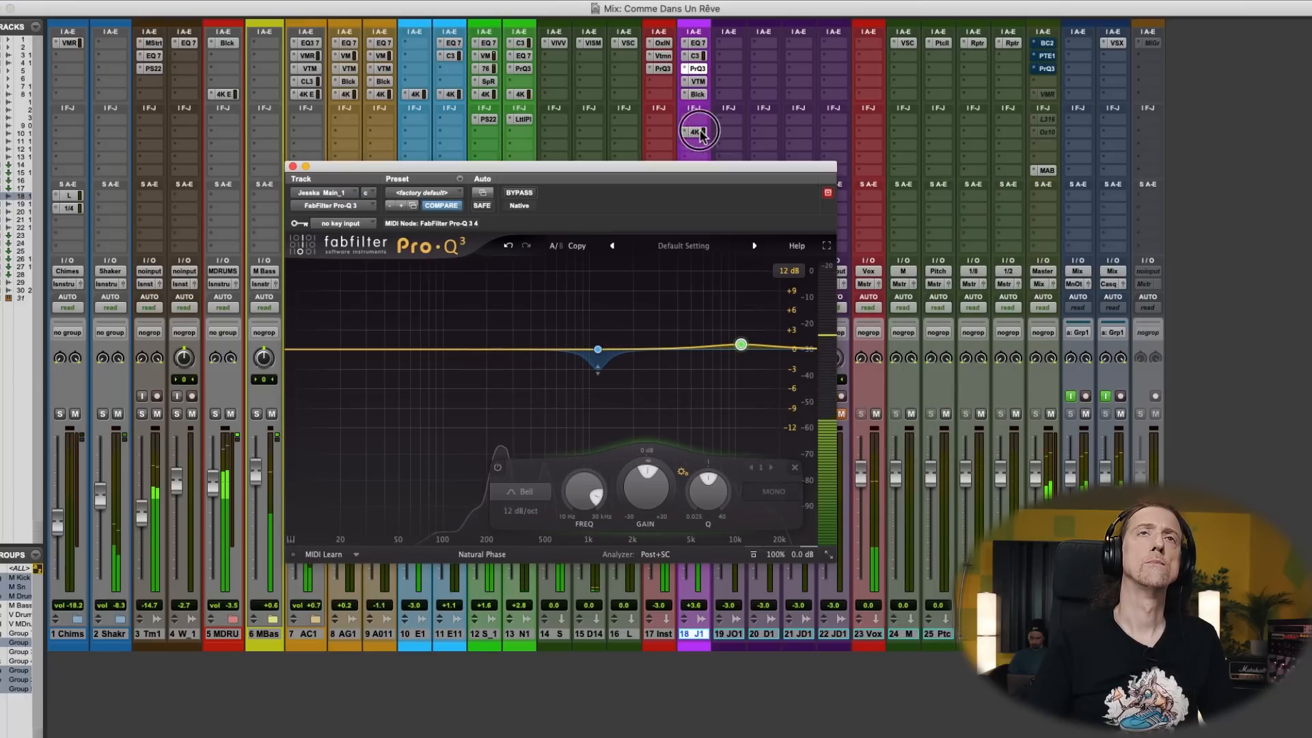
{"action": "mouse_move", "coordinate": [309, 422]}
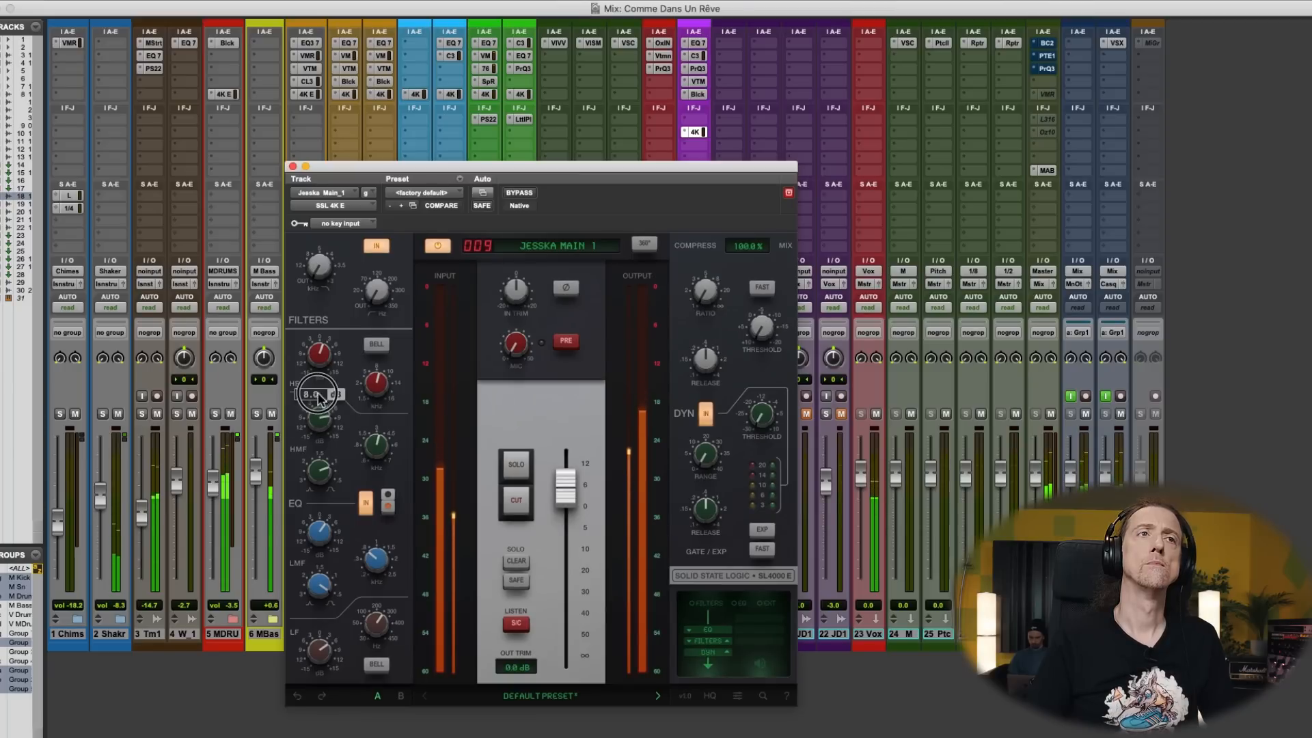
{"action": "mouse_move", "coordinate": [379, 451]}
{"action": "left_click_drag", "start_coordinate": [374, 454], "coordinate": [326, 429]}
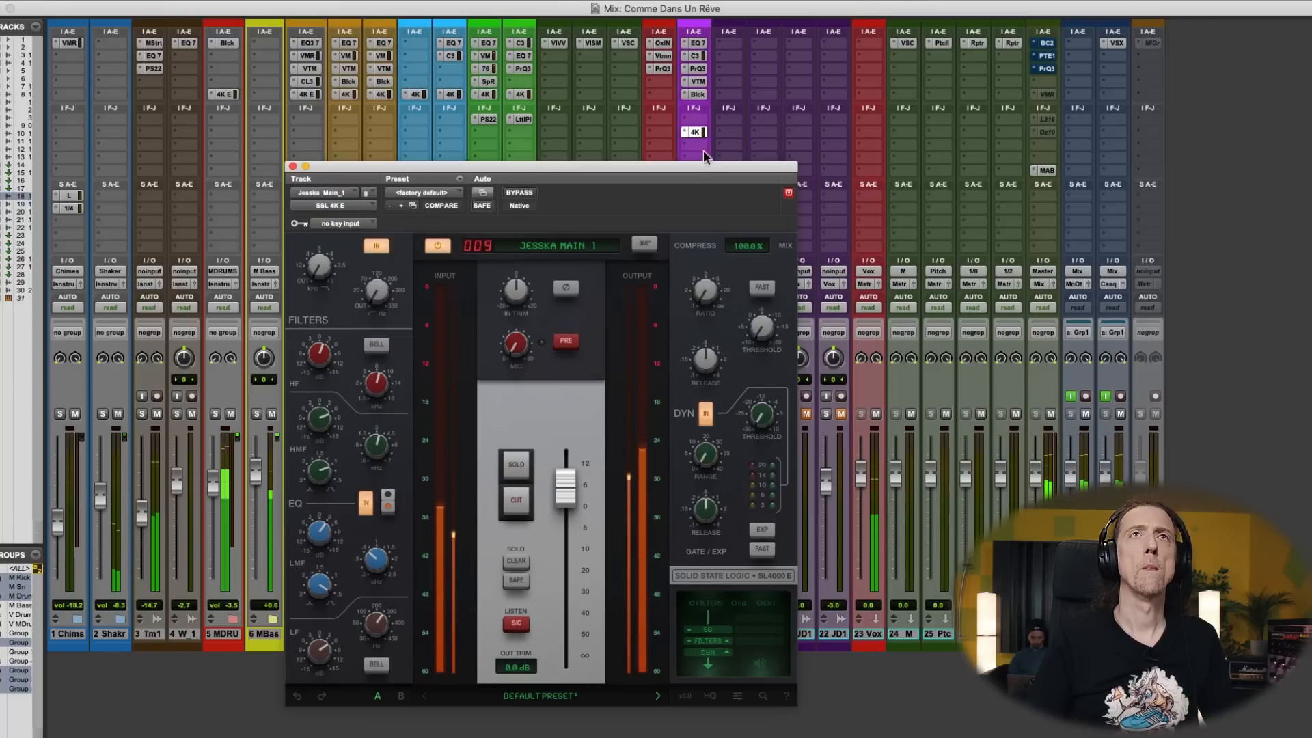
- Add a bell boost of +1.73 dB at 4326.8 Hz in the main vocal's Pro-Q 3, close it and check the CLA-3A compressor
{"action": "left_click", "coordinate": [697, 69]}
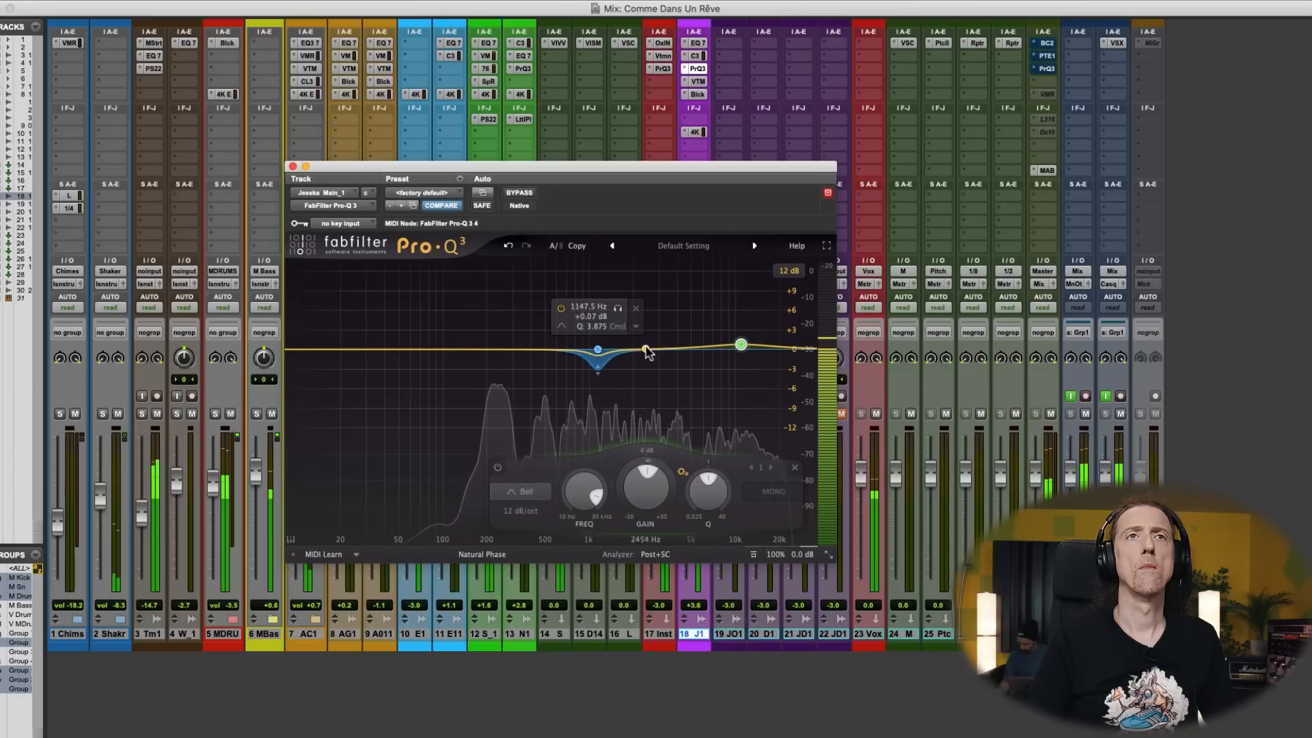
{"action": "left_click_drag", "start_coordinate": [573, 350], "coordinate": [674, 342]}
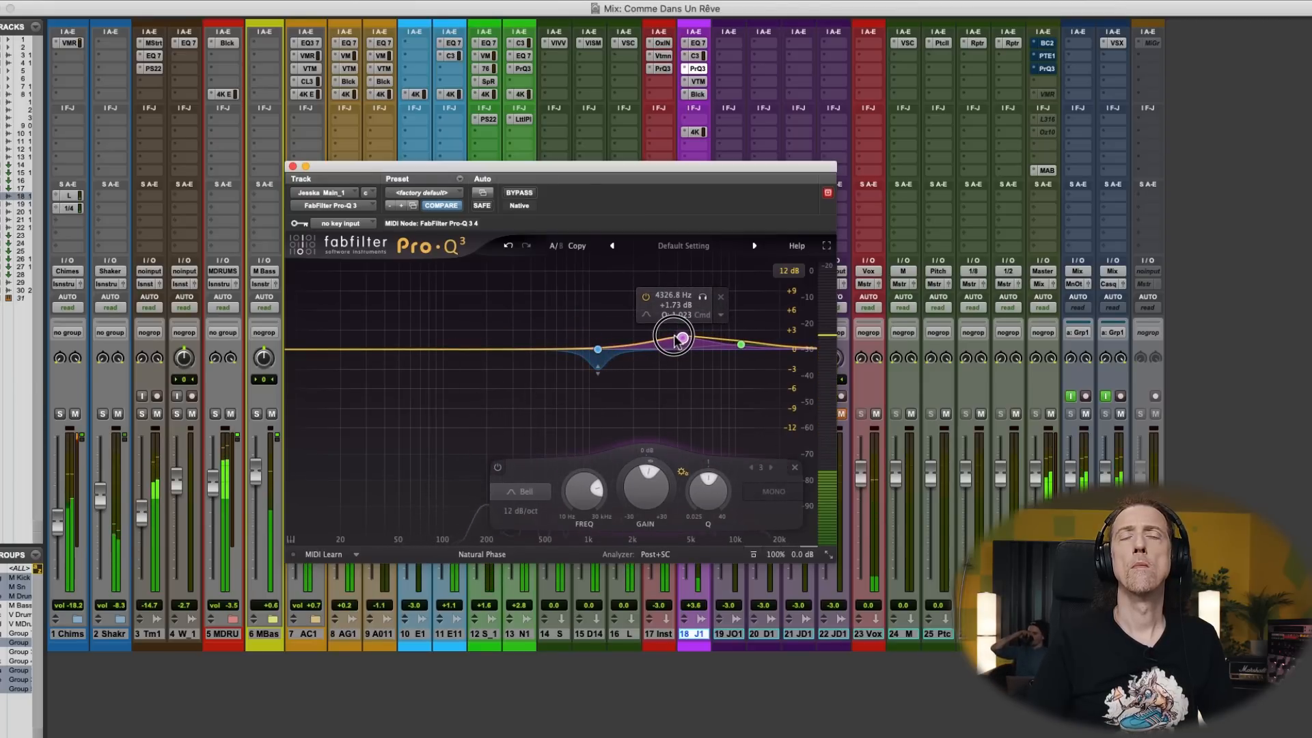
{"action": "key", "text": "space"}
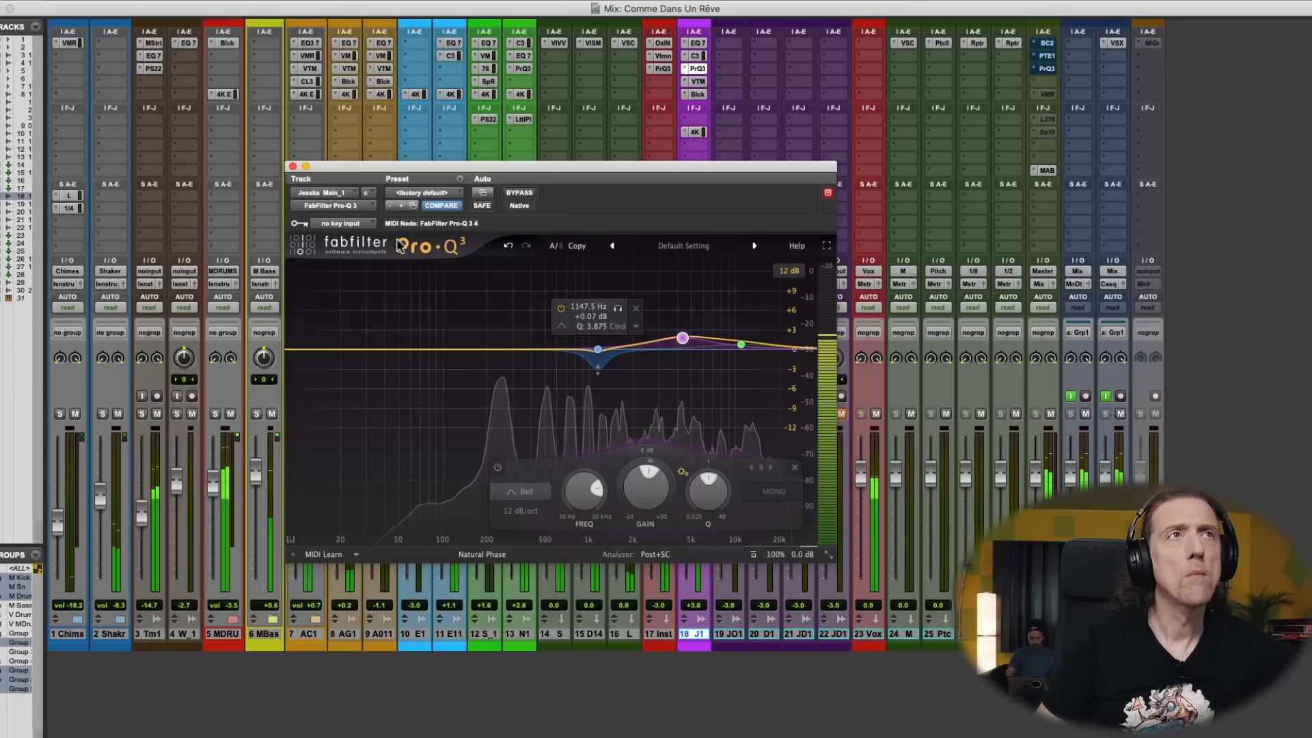
{"action": "left_click", "coordinate": [293, 167]}
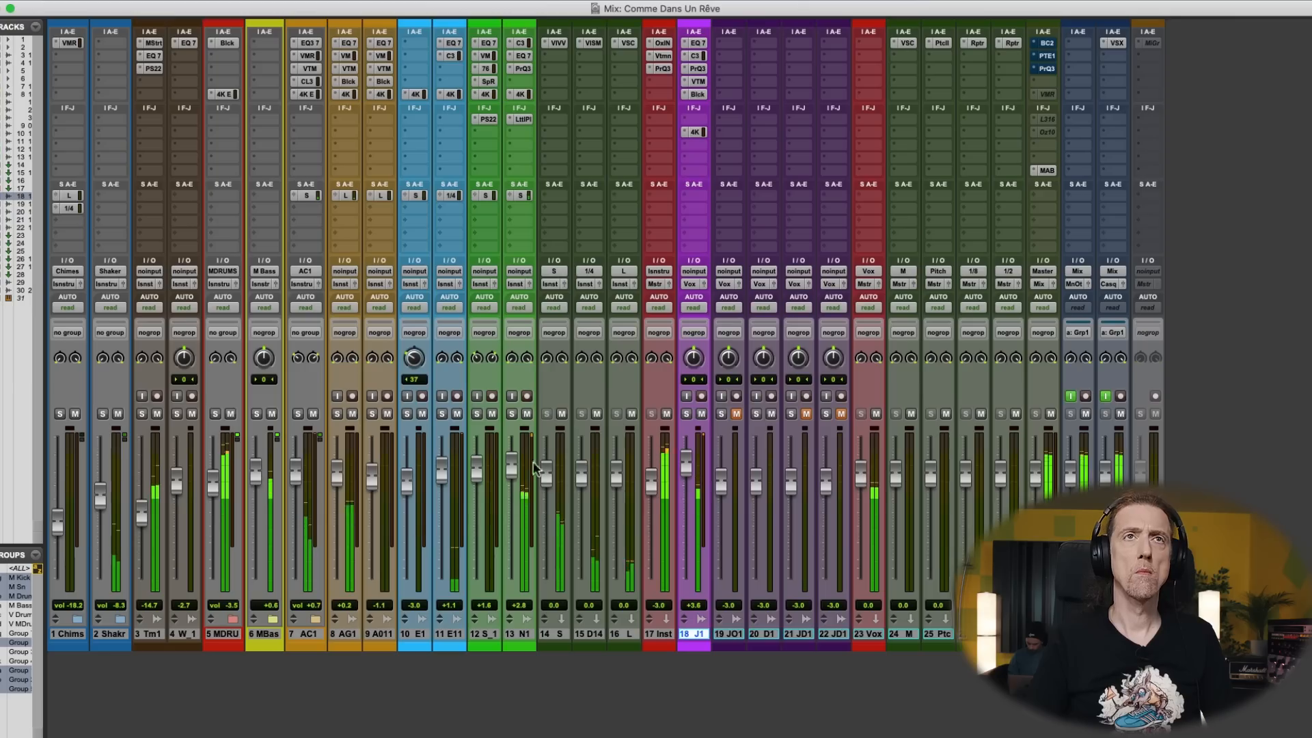
{"action": "left_click", "coordinate": [703, 56]}
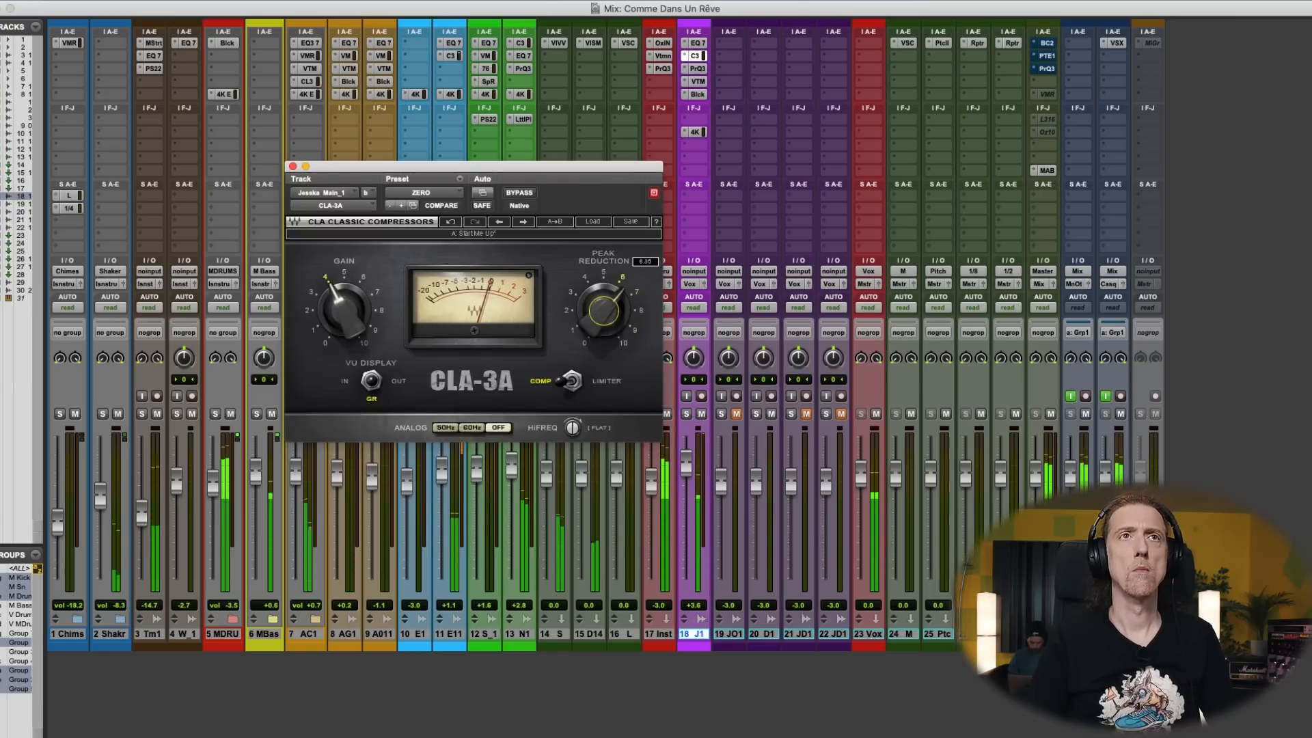
{"action": "left_click", "coordinate": [292, 166]}
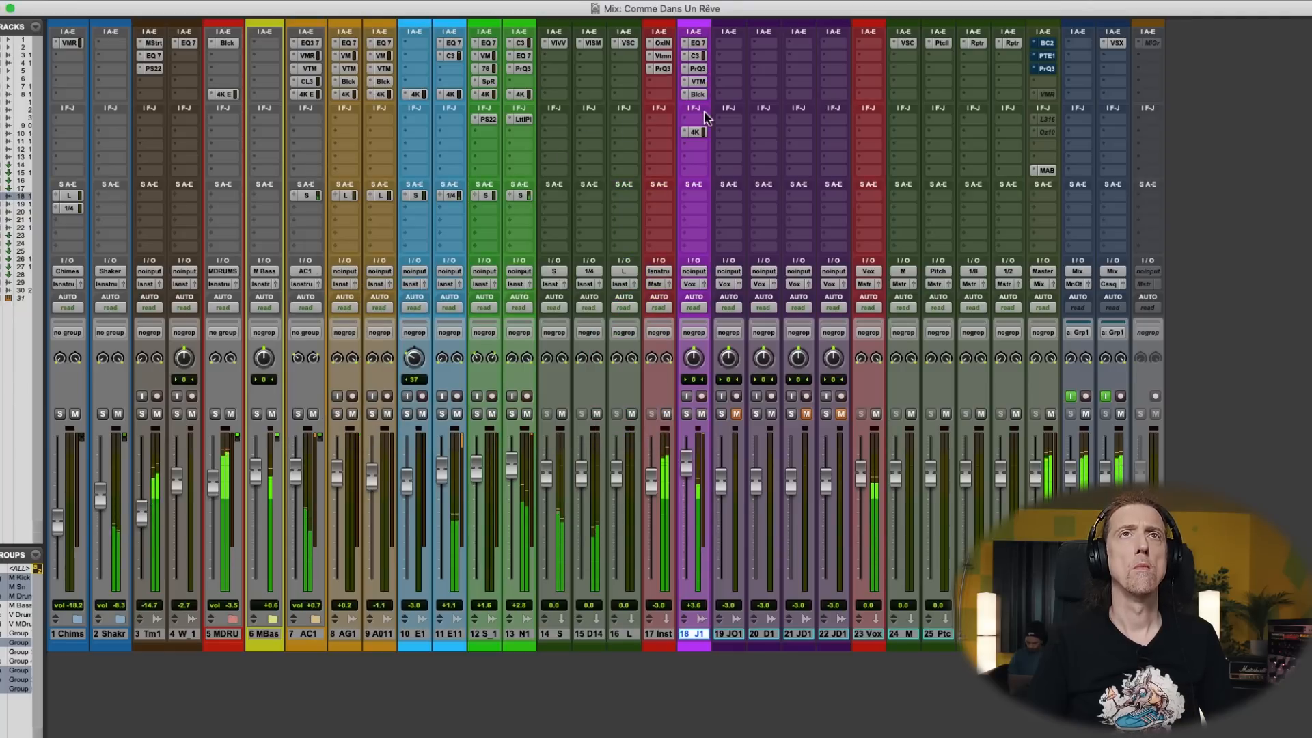
- In Pro-Q 3, reduce the upper-mid bell to +1.04 dB at 4234.2 Hz and move the high bell to about 8 kHz with more boost
{"action": "left_click", "coordinate": [697, 68]}
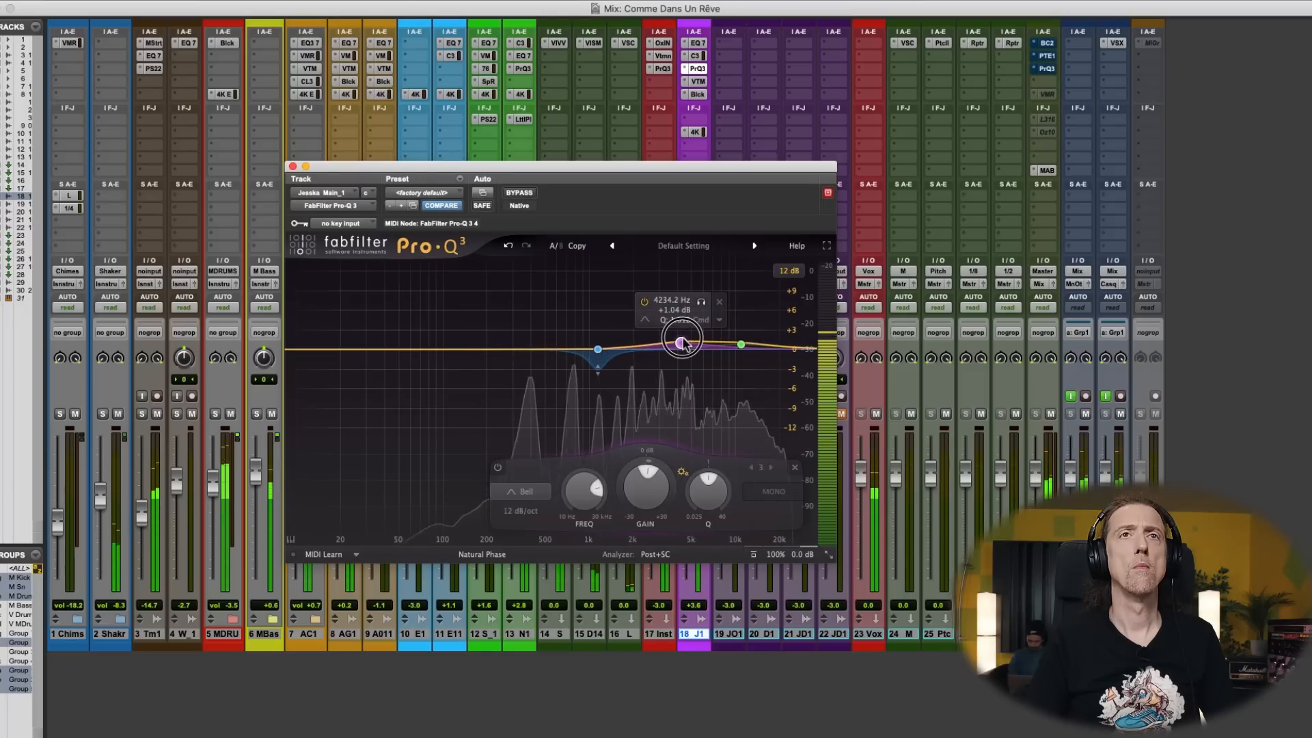
{"action": "mouse_move", "coordinate": [741, 344]}
{"action": "left_mouse_down"}
{"action": "mouse_move", "coordinate": [605, 294]}
{"action": "mouse_move", "coordinate": [722, 318]}
{"action": "mouse_move", "coordinate": [721, 340]}
{"action": "left_mouse_up"}
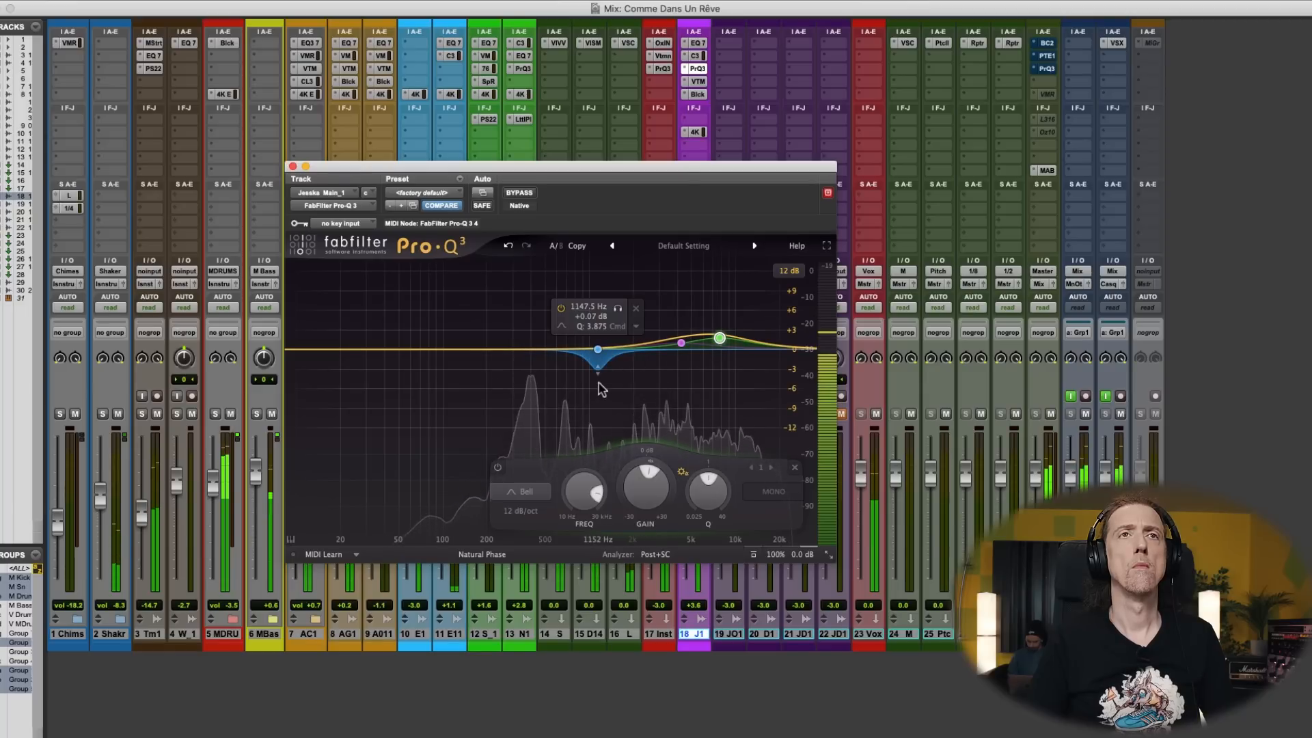
- In the main vocal's EQ3 7-Band, ease the LMF cut to -3.6 dB and set its frequency to 145.6 Hz
{"action": "left_click", "coordinate": [703, 47]}
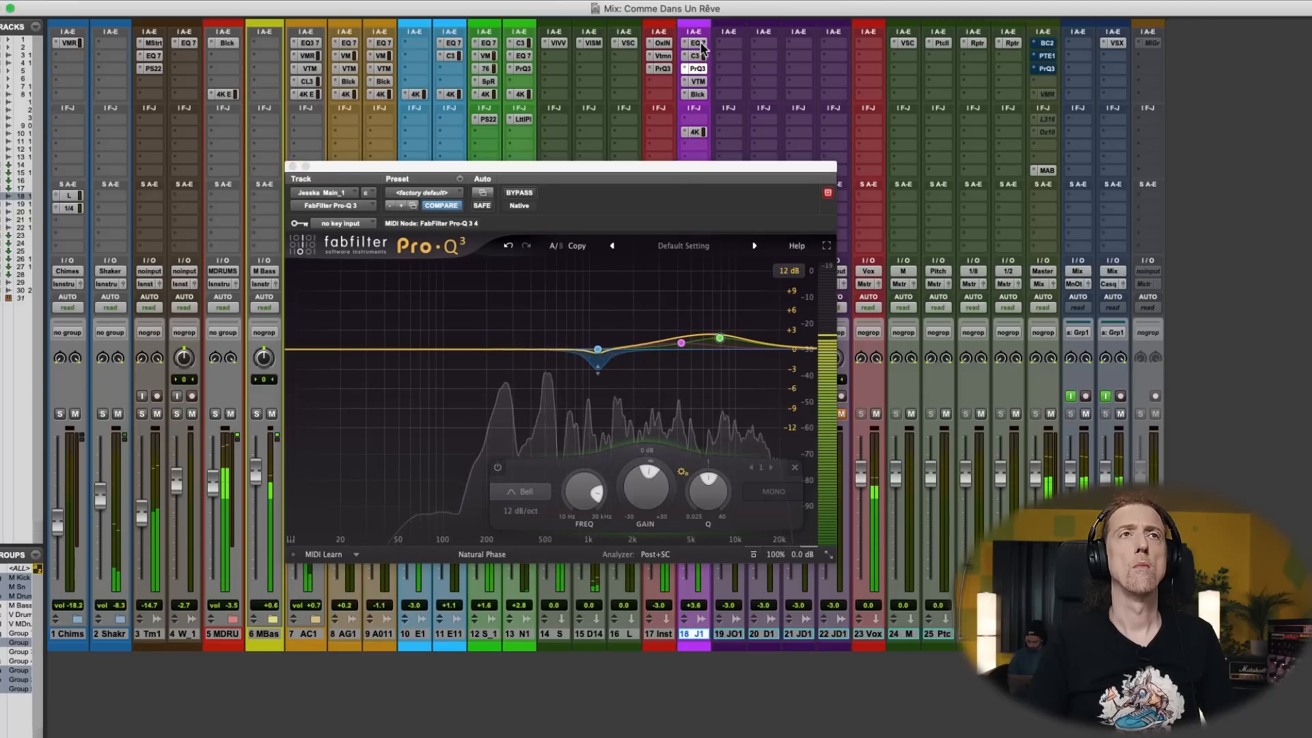
{"action": "left_click_drag", "start_coordinate": [562, 320], "coordinate": [560, 324]}
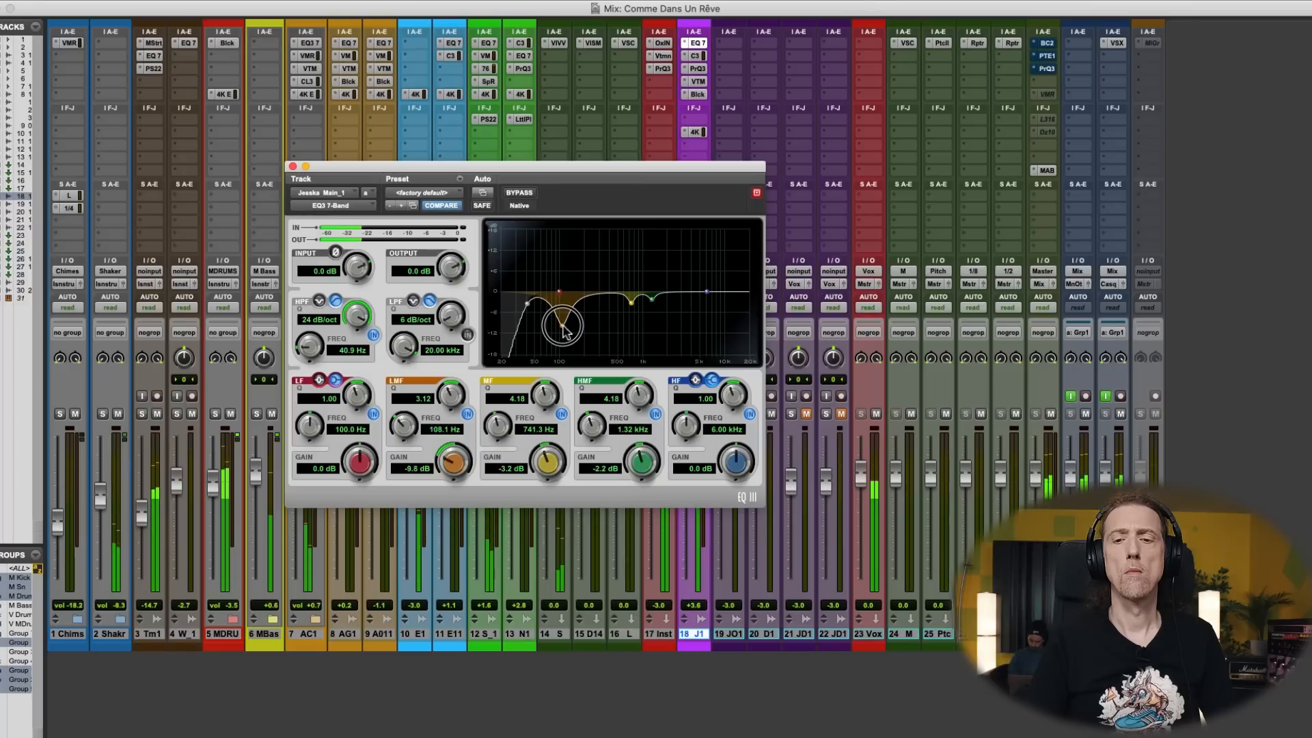
{"action": "left_click_drag", "start_coordinate": [565, 328], "coordinate": [566, 276]}
- Switch the EQ3's LF band to a bell, cut it by 3.2 dB at 80.3 Hz with Q 2.56, and close the EQ
{"action": "left_click", "coordinate": [319, 380]}
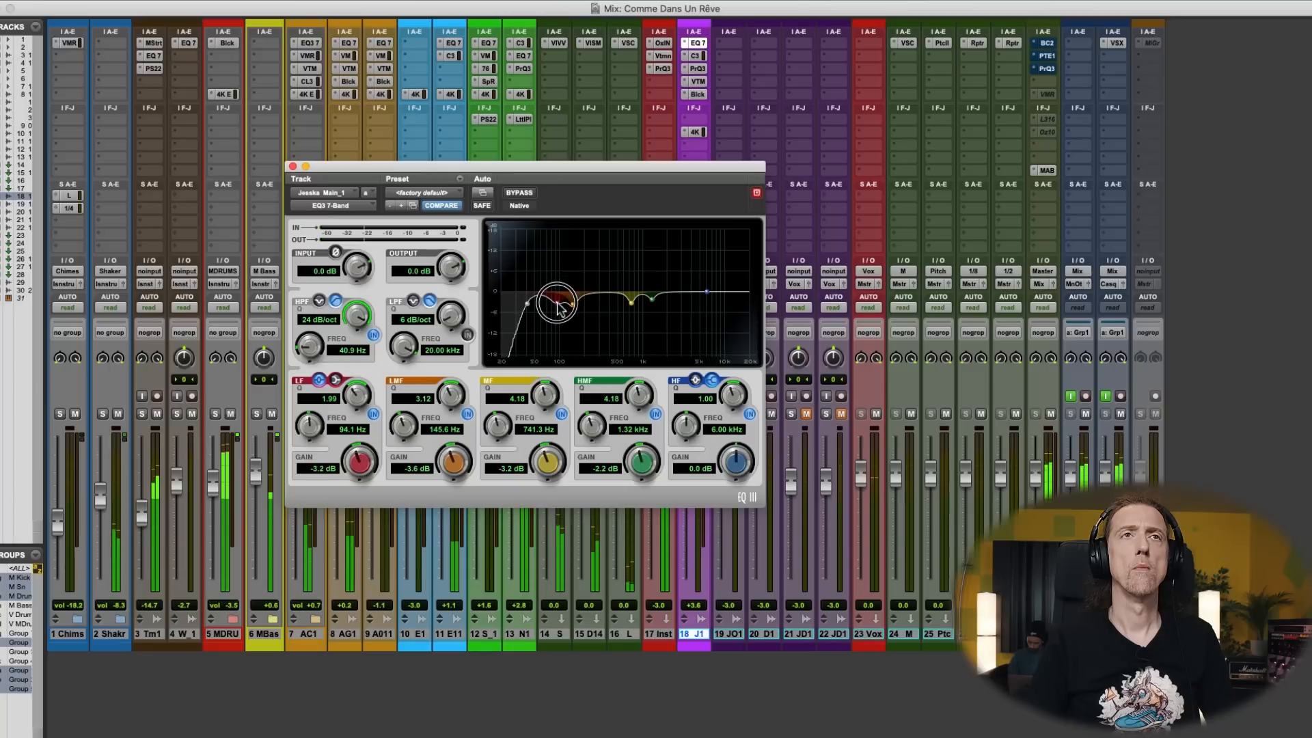
{"action": "mouse_move", "coordinate": [557, 305]}
{"action": "left_mouse_down"}
{"action": "mouse_move", "coordinate": [556, 248]}
{"action": "mouse_move", "coordinate": [554, 305]}
{"action": "mouse_move", "coordinate": [543, 283]}
{"action": "left_mouse_up"}
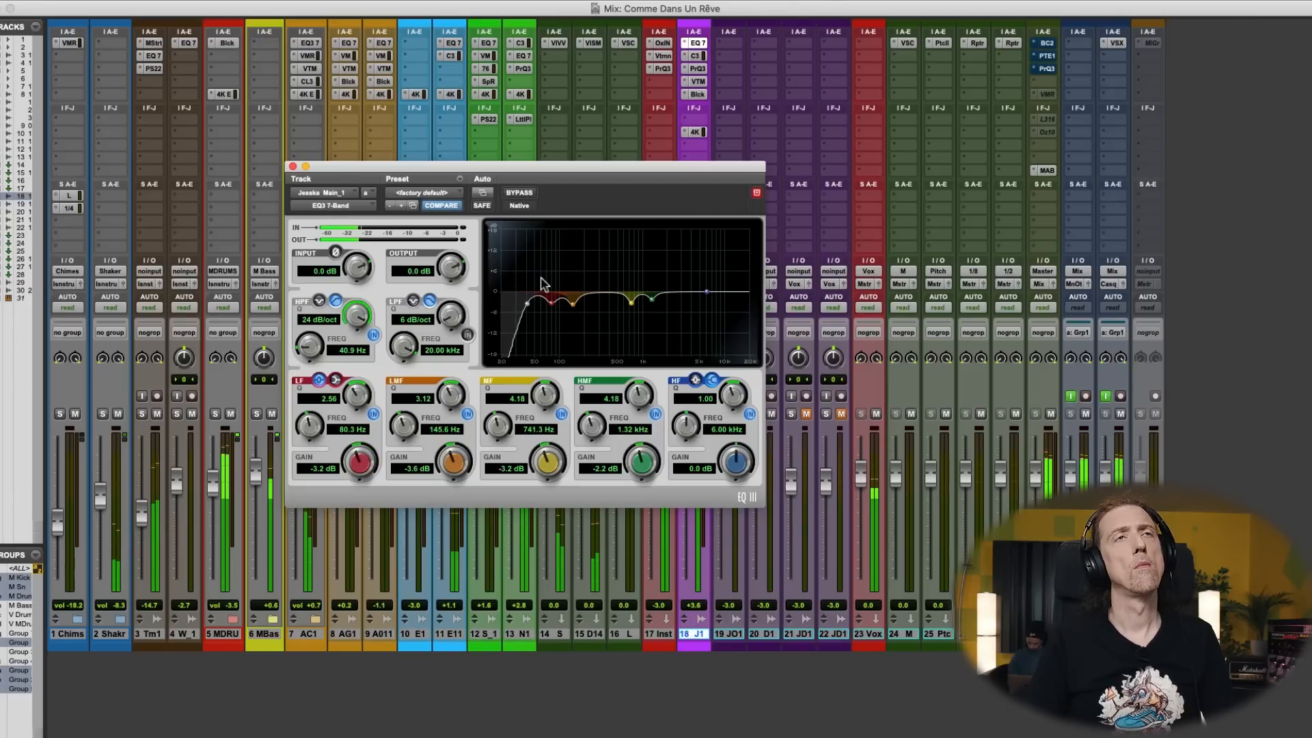
{"action": "left_click", "coordinate": [292, 167]}
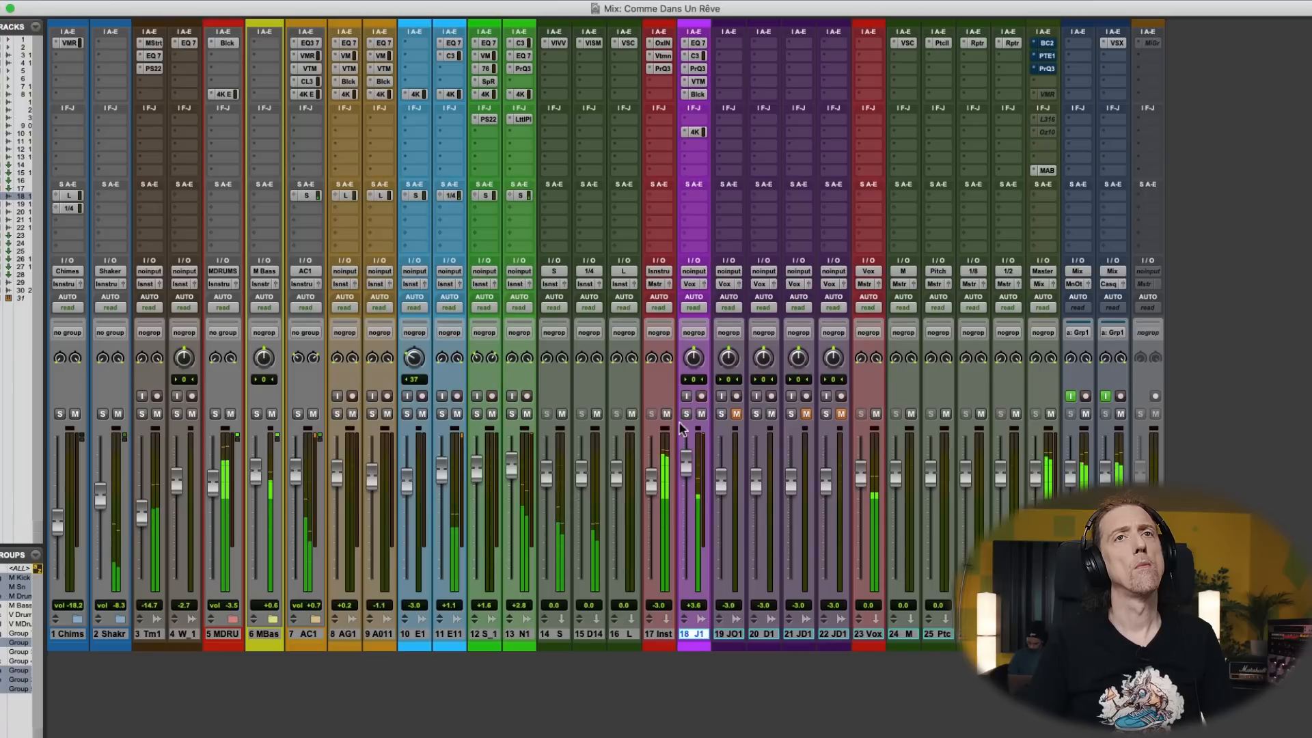
- Lower the main vocal's fader to +3.1 dB and slightly raise the peak reduction in its CLA-3A compressor
{"action": "left_click", "coordinate": [684, 473]}
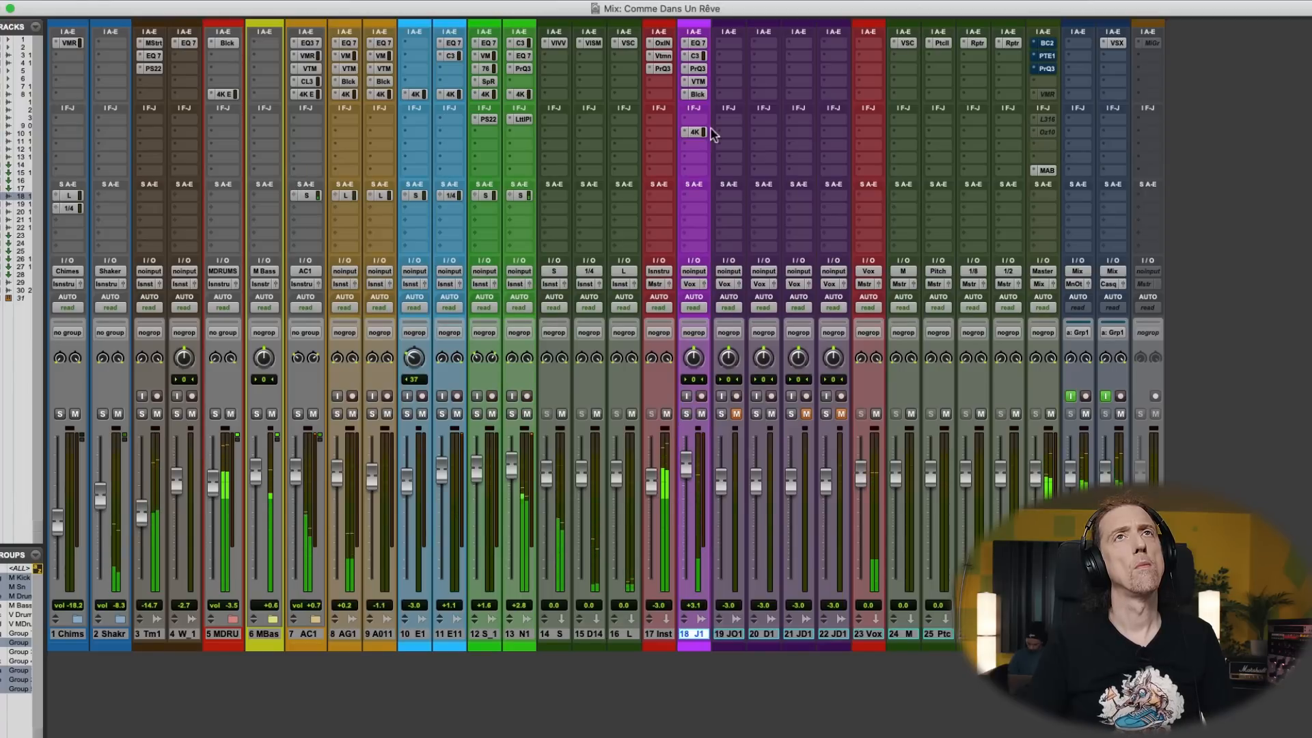
{"action": "left_click", "coordinate": [699, 56]}
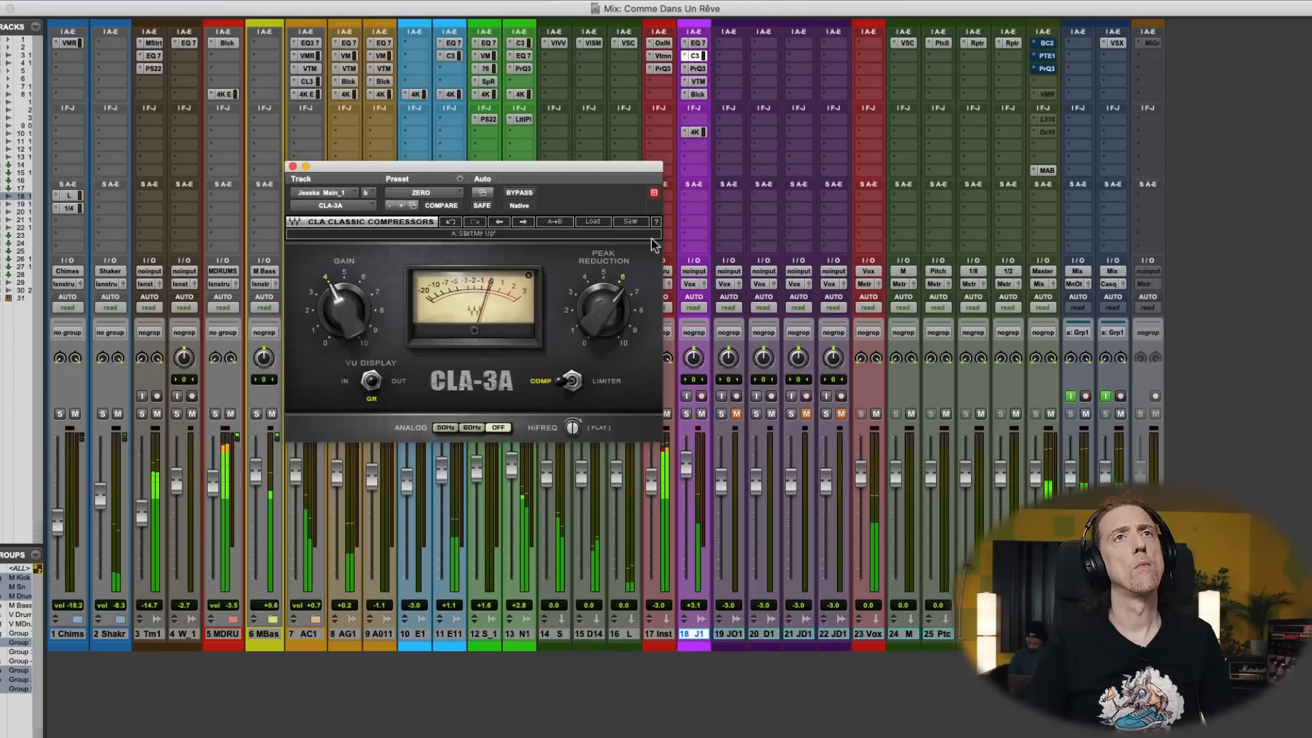
{"action": "left_click_drag", "start_coordinate": [603, 310], "coordinate": [603, 309]}
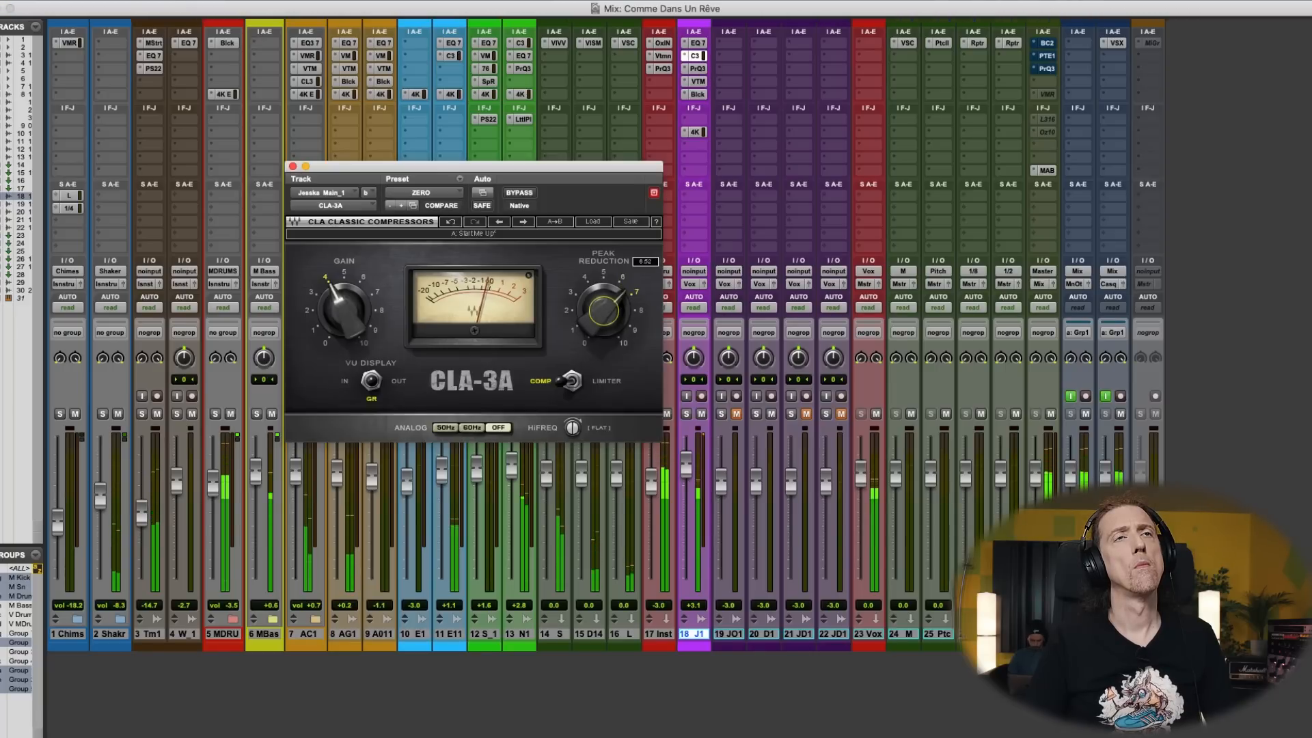
{"action": "left_click", "coordinate": [292, 167]}
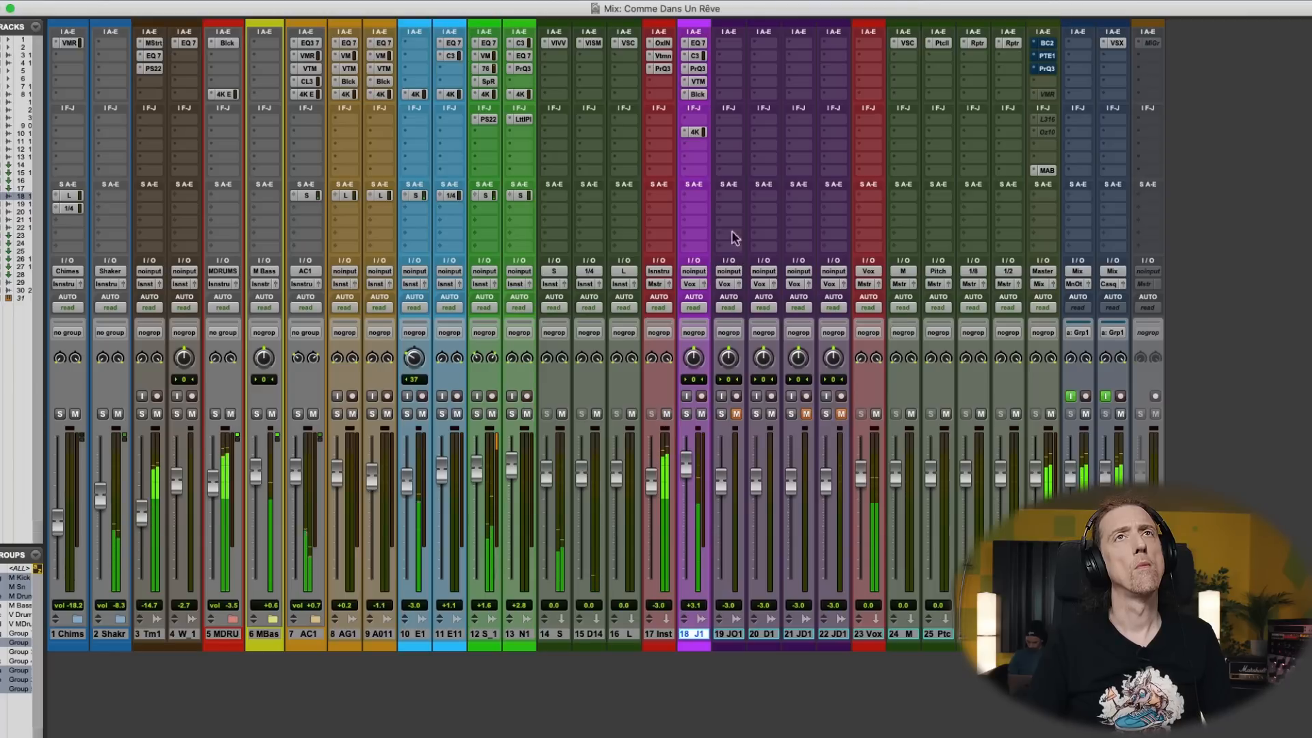
- Check the main vocal's Pro-Q 3, then raise the HF gain in its SSL 4K E and fine-tune the HF band
{"action": "left_click", "coordinate": [697, 68]}
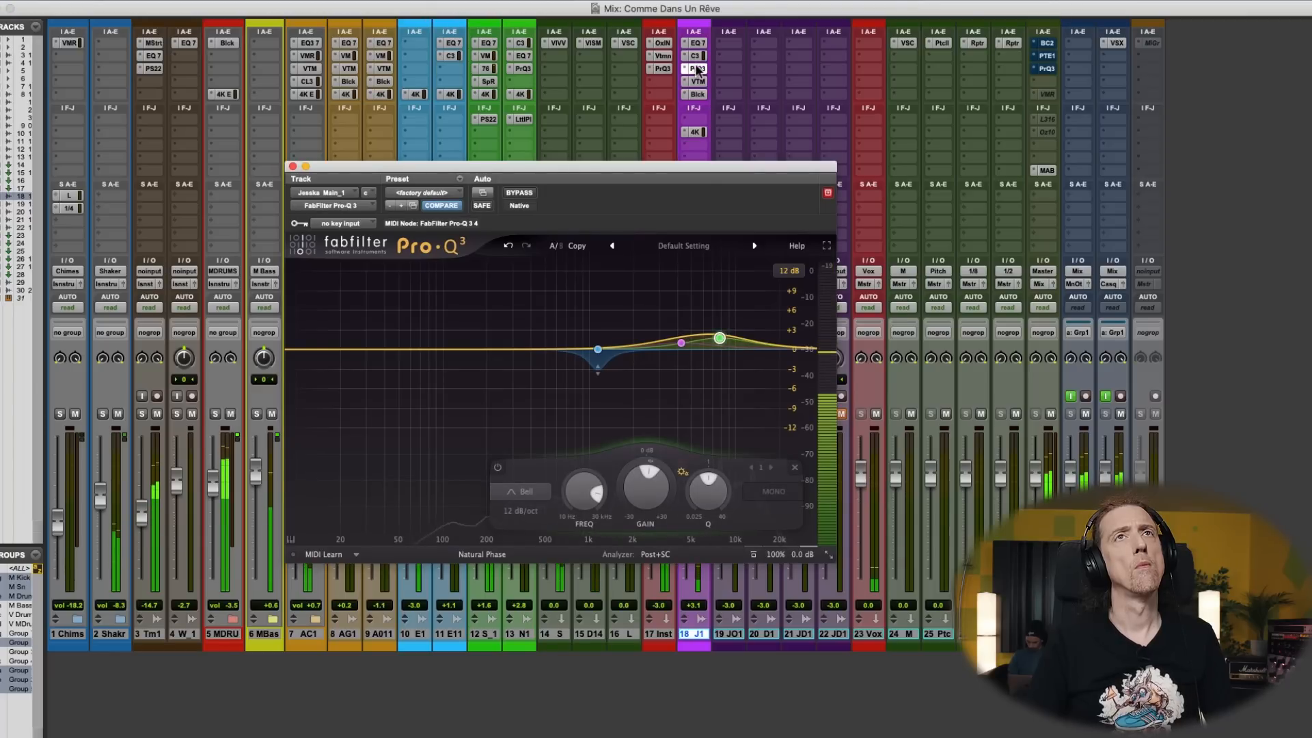
{"action": "left_click", "coordinate": [694, 131]}
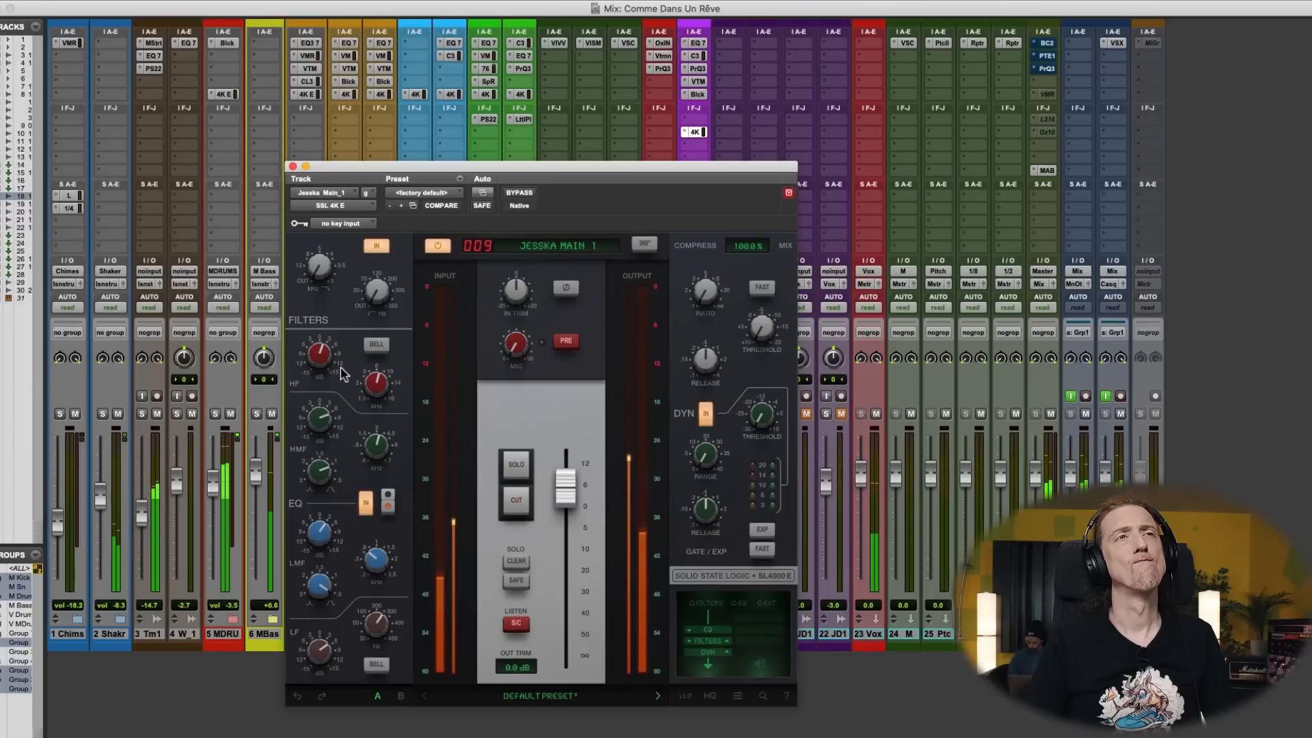
{"action": "mouse_move", "coordinate": [318, 367]}
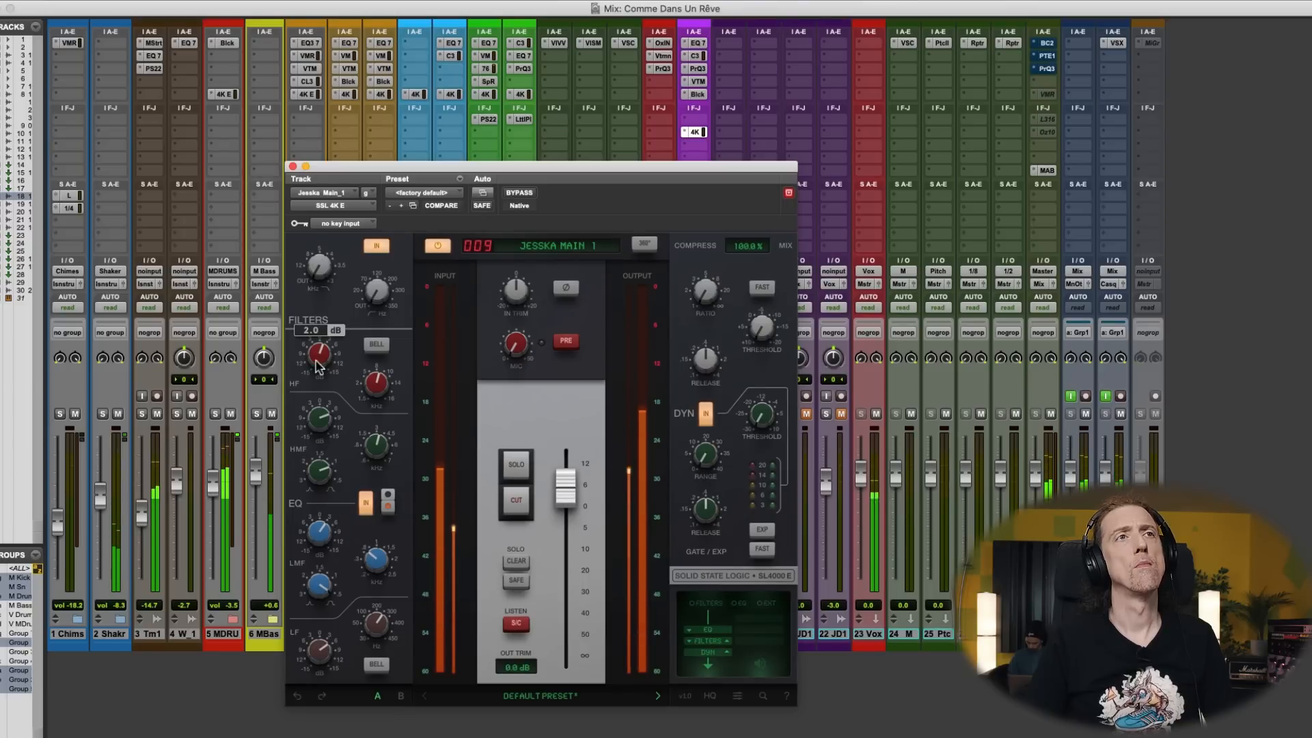
{"action": "left_click_drag", "start_coordinate": [318, 367], "coordinate": [318, 350]}
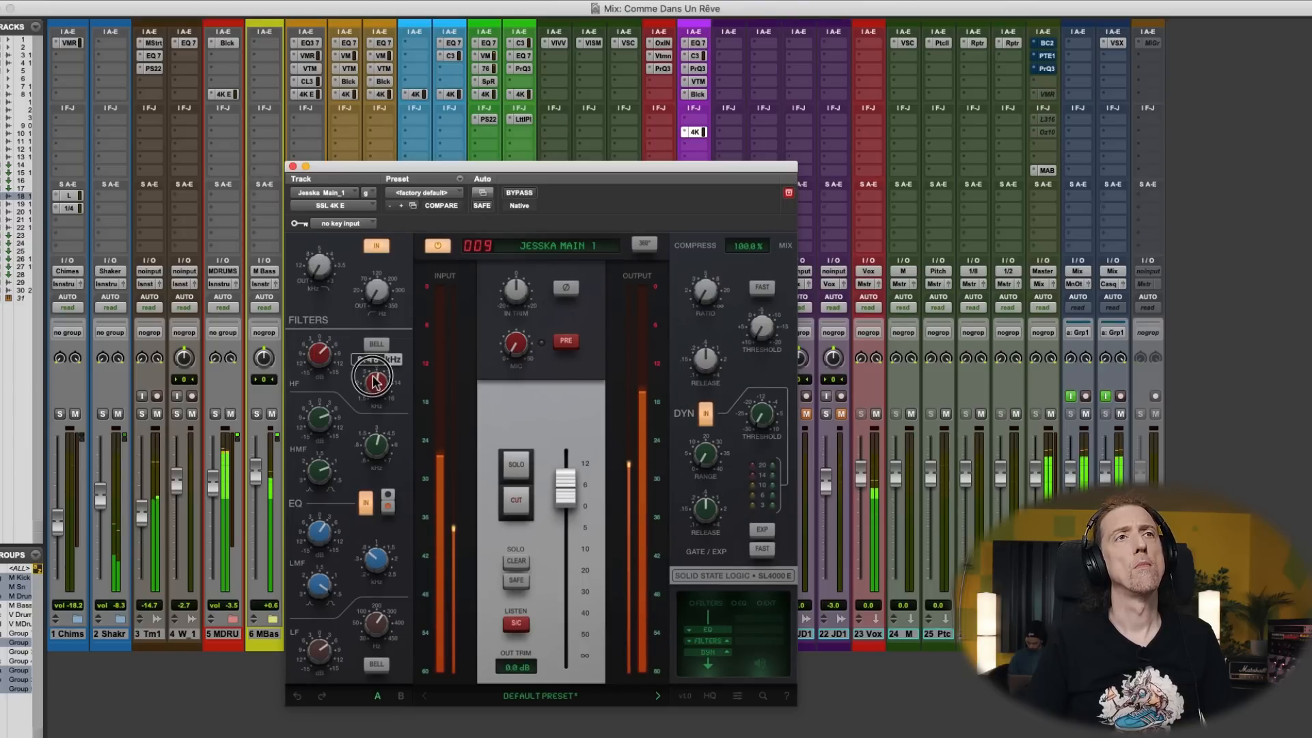
{"action": "left_click_drag", "start_coordinate": [315, 349], "coordinate": [309, 360]}
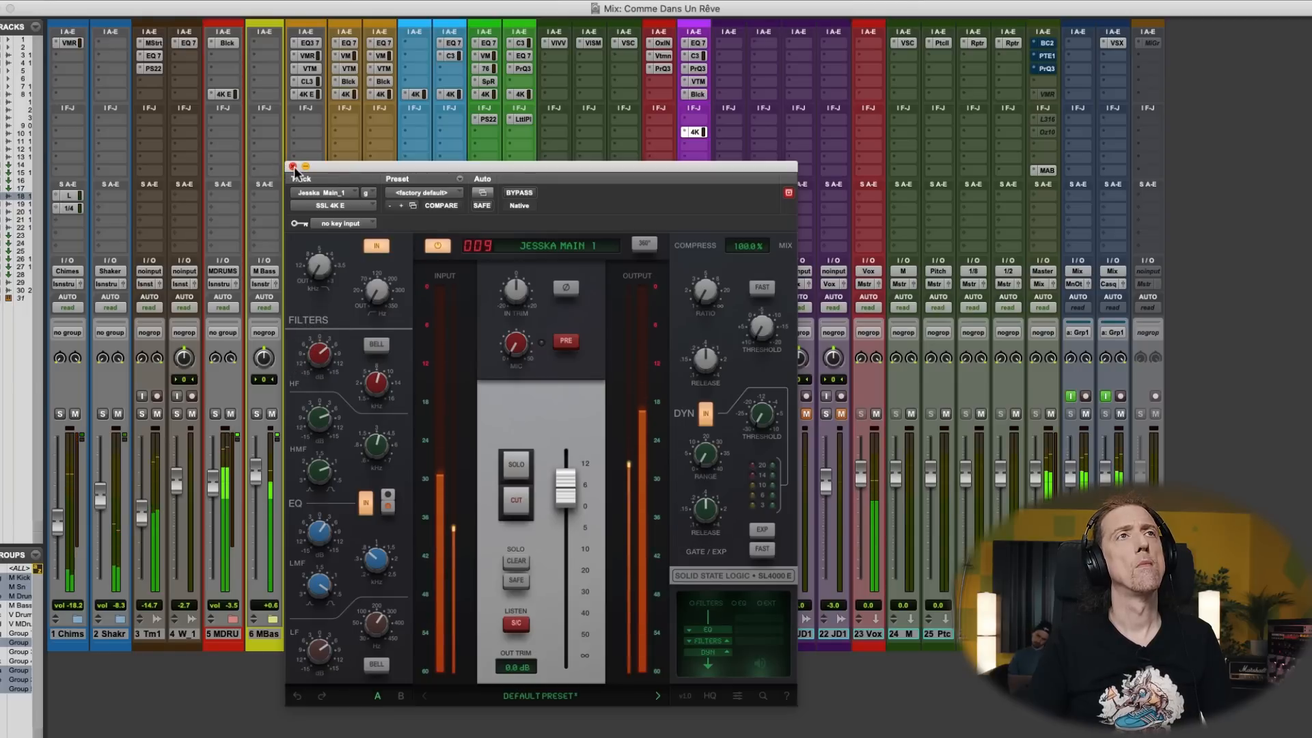
{"action": "left_click", "coordinate": [293, 166]}
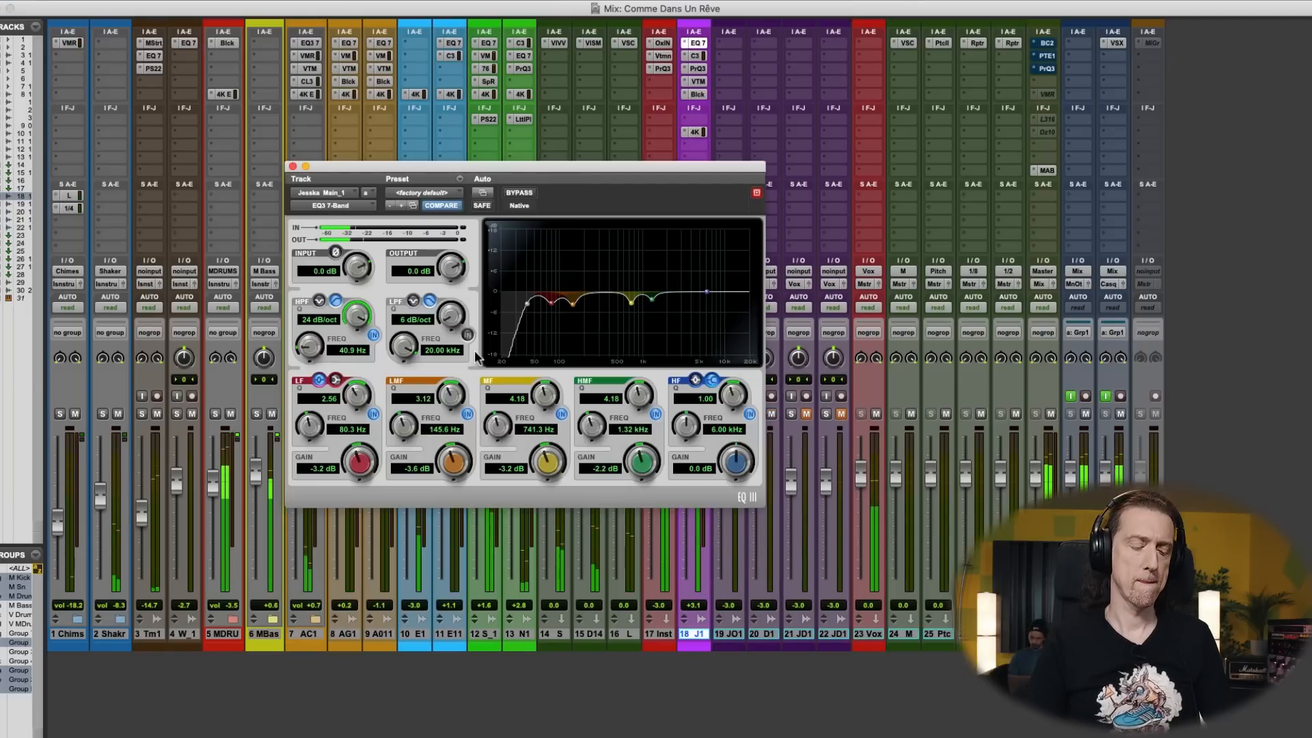
- Reopen the main vocal's EQ3 7-Band in the Edit window and deepen the LMF cut to -6.7 dB at 142.7 Hz
{"action": "key", "text": "super+equal"}
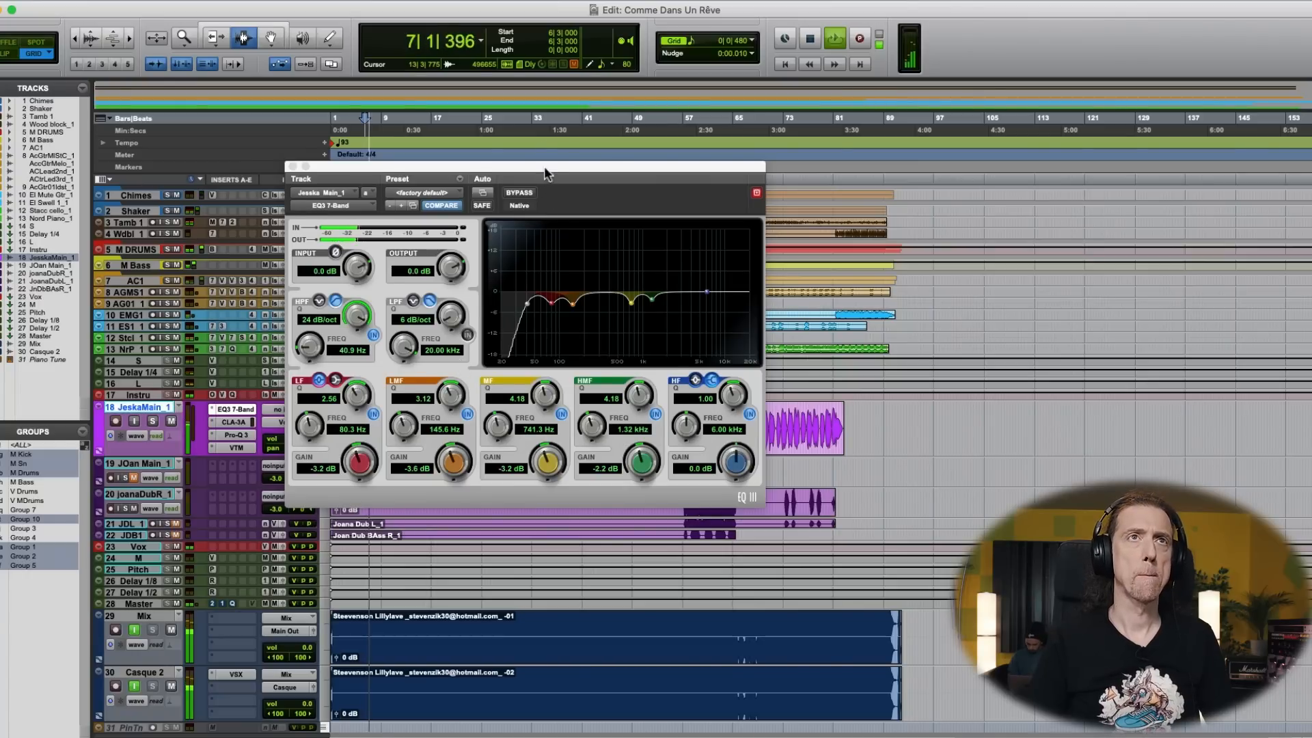
{"action": "left_click_drag", "start_coordinate": [543, 166], "coordinate": [705, 130]}
{"action": "left_click_drag", "start_coordinate": [711, 263], "coordinate": [729, 287]}
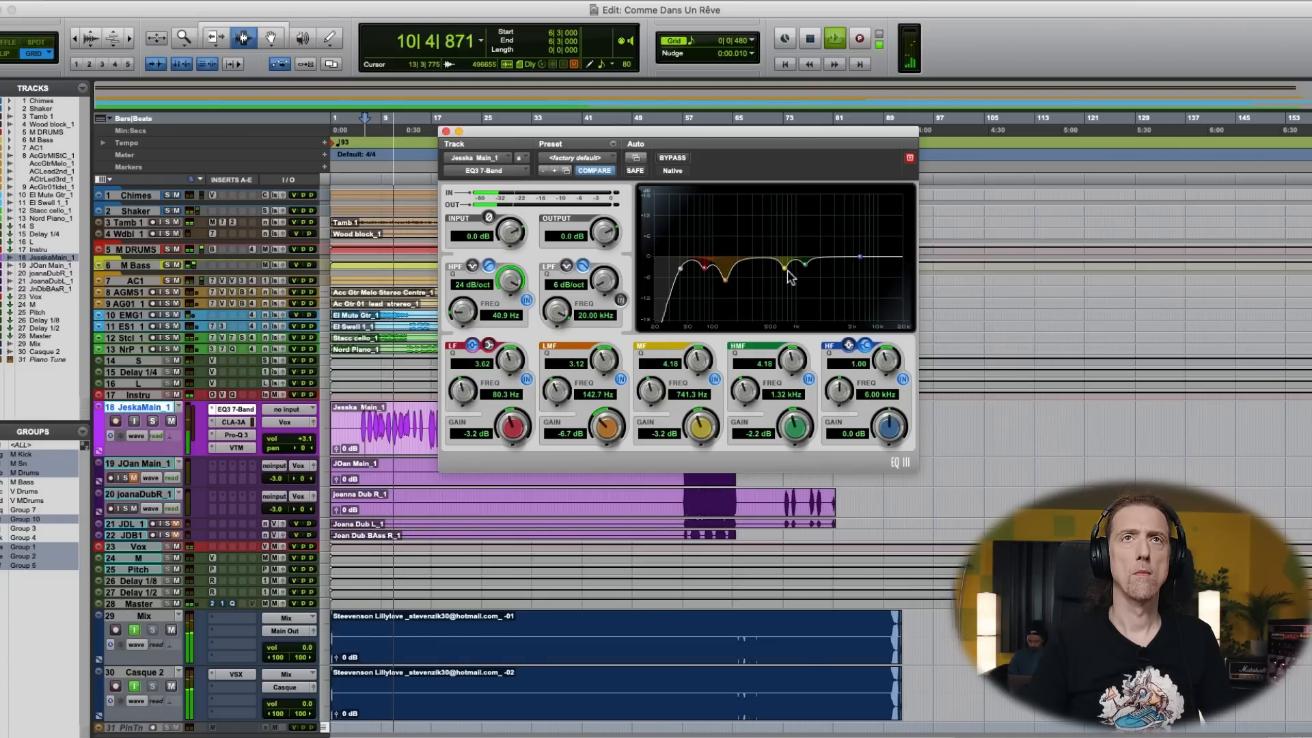
- Set the EQ3's LF band to -2.8 dB at 77.1 Hz and MF band to -4.4 dB at 595.9 Hz with Q 3.47, then return to the mixer
{"action": "left_click_drag", "start_coordinate": [788, 222], "coordinate": [776, 275]}
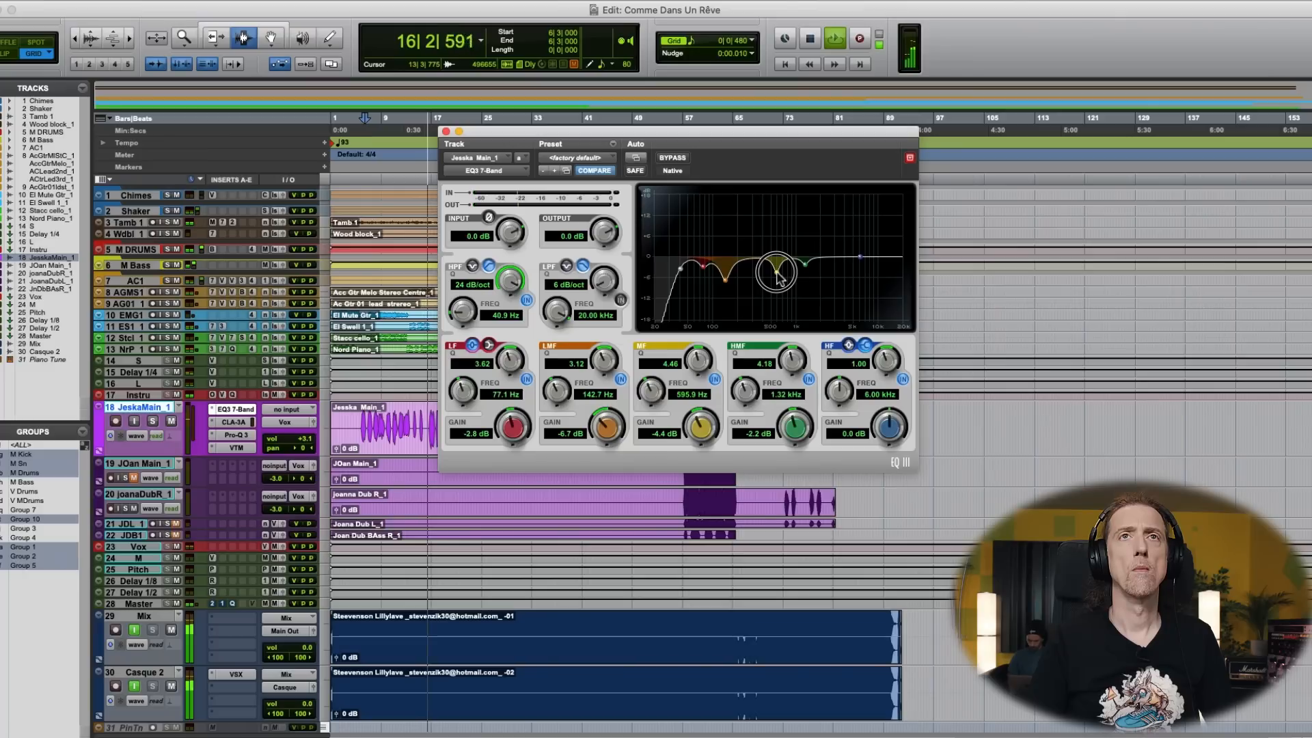
{"action": "left_click_drag", "start_coordinate": [787, 265], "coordinate": [793, 267]}
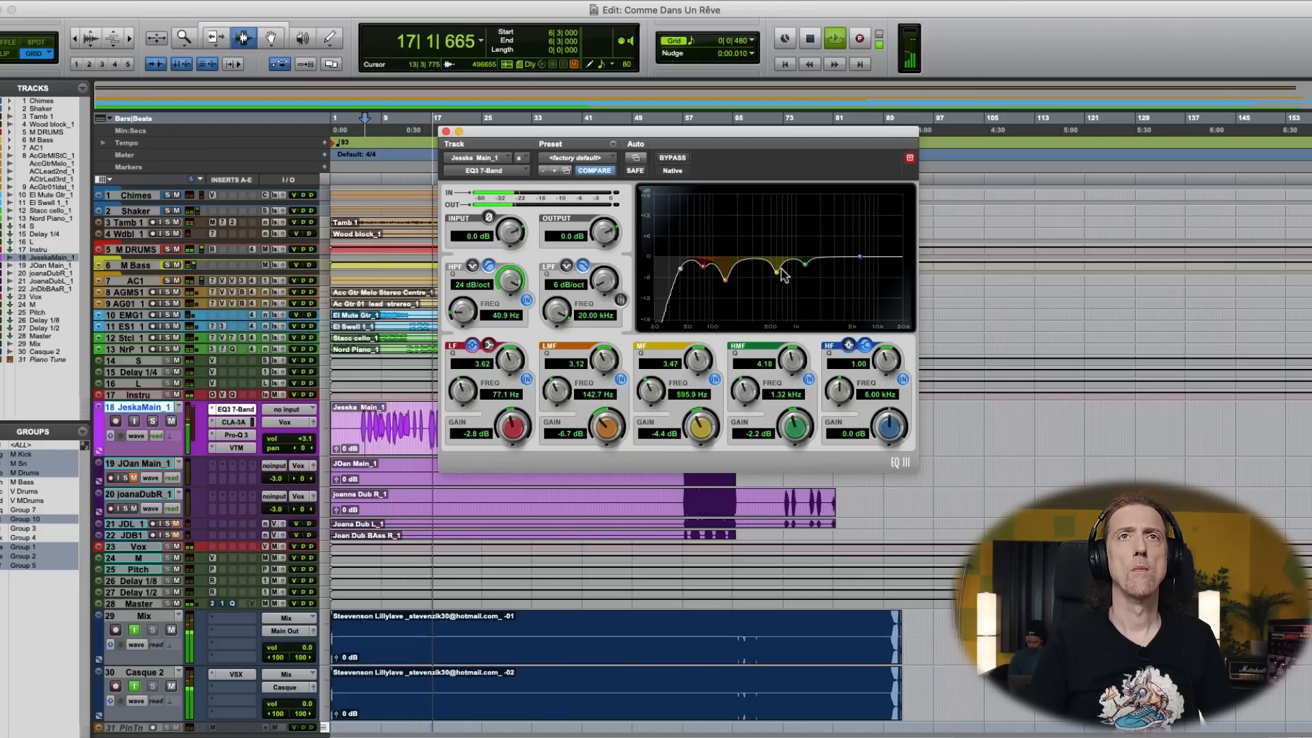
{"action": "left_click", "coordinate": [446, 132]}
{"action": "key", "text": "super+equal"}
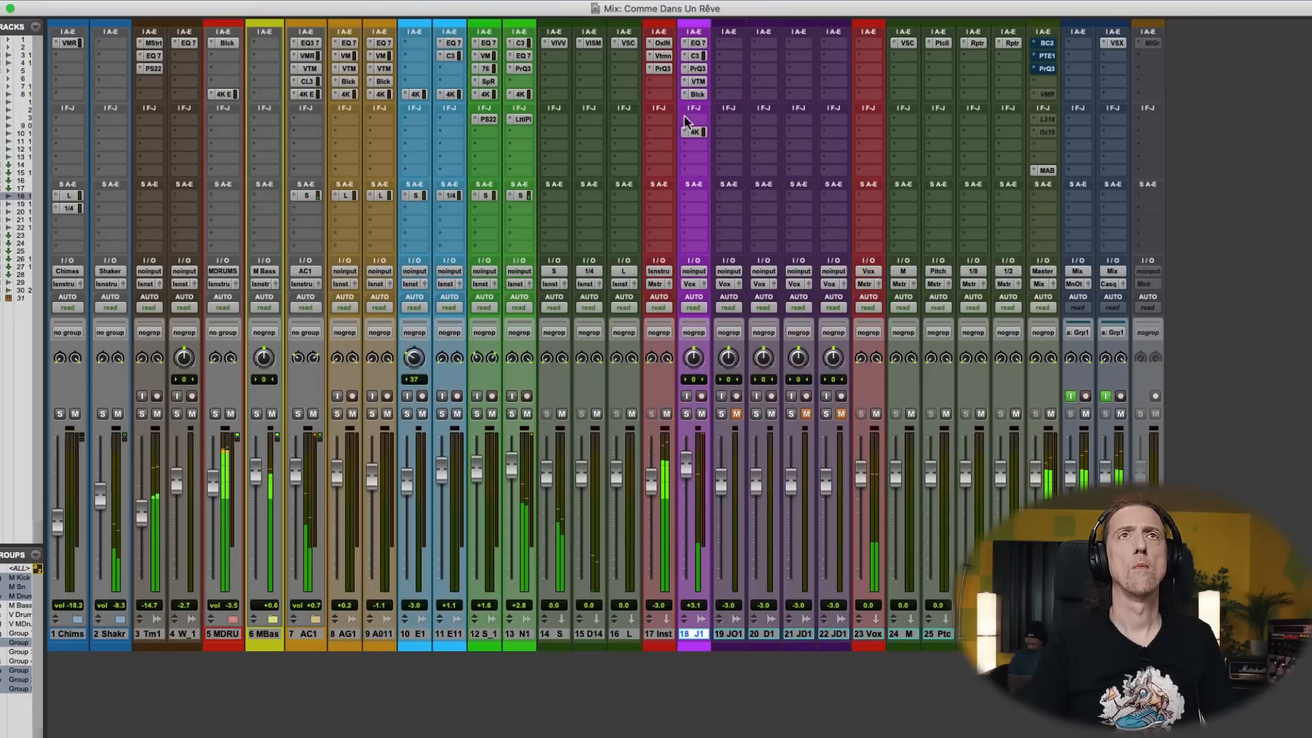
- Set the upper-mid bell in the main vocal's Pro-Q 3 to +1.49 dB at 3857.2 Hz and check the HG-2 settings
{"action": "left_click", "coordinate": [696, 68]}
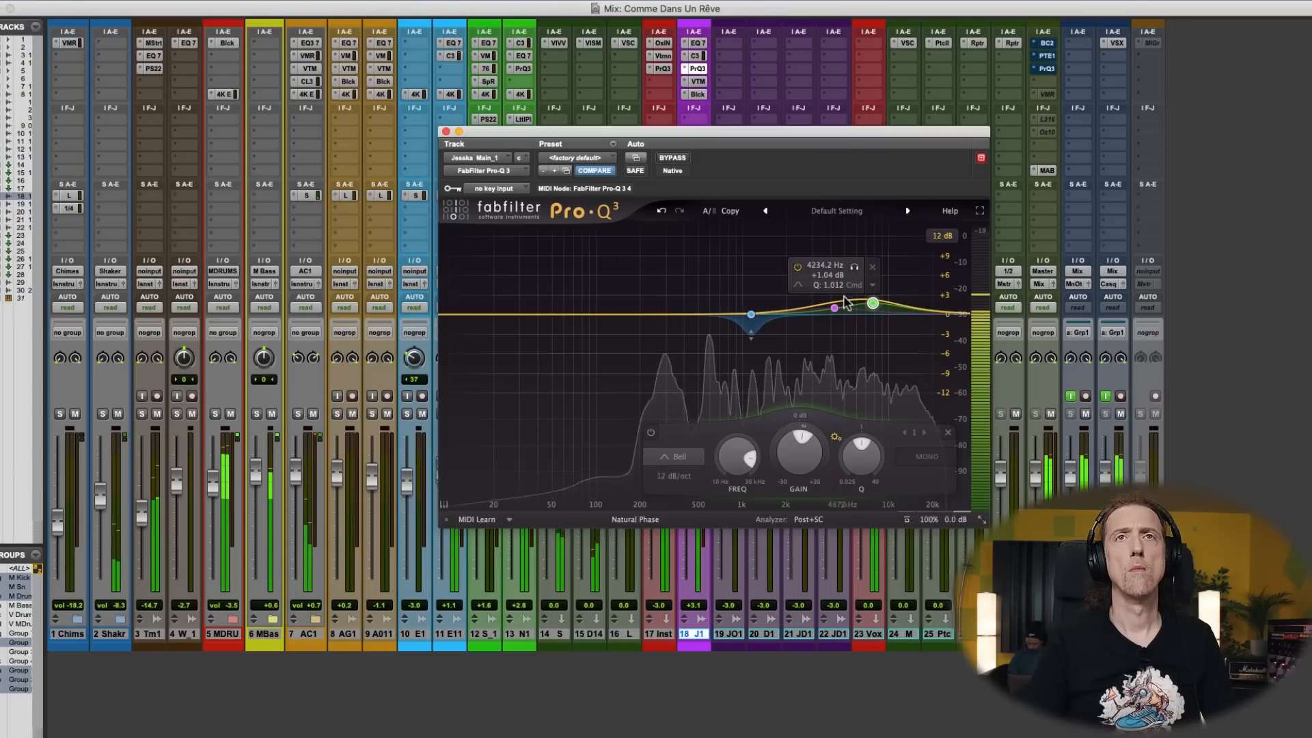
{"action": "left_click_drag", "start_coordinate": [761, 312], "coordinate": [829, 305]}
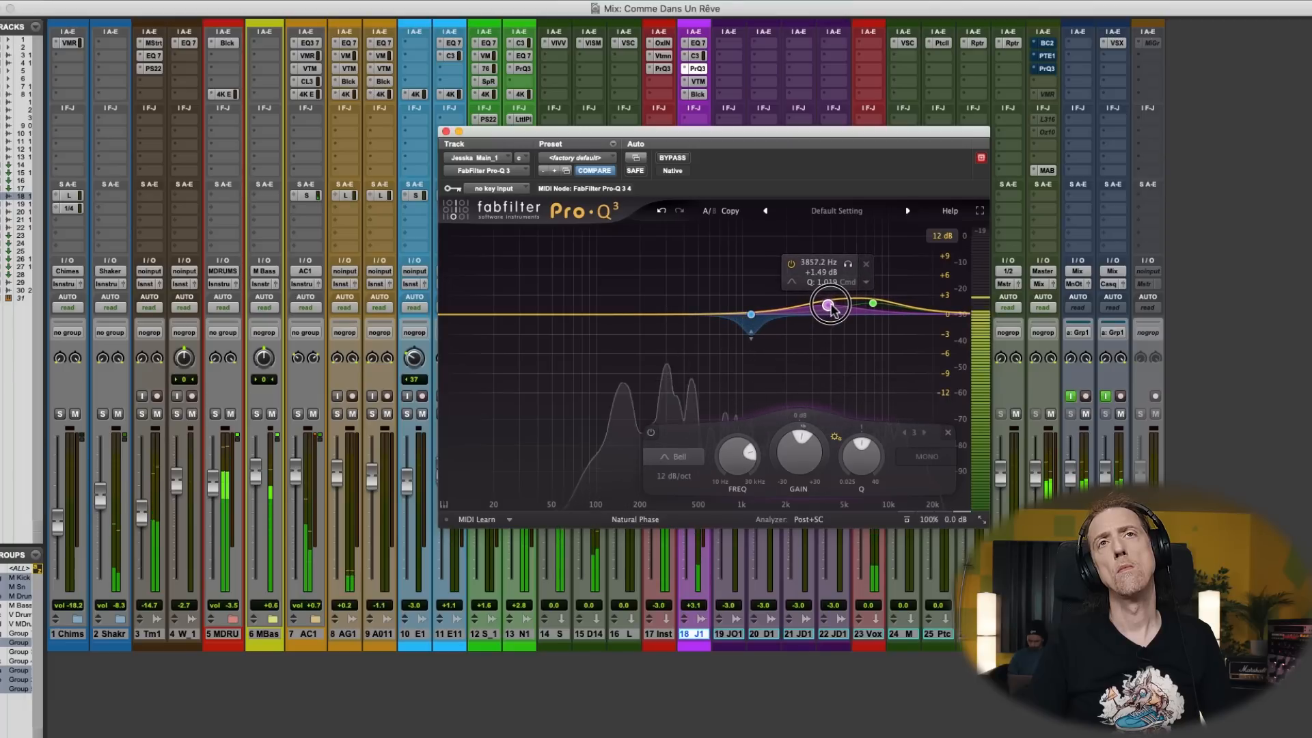
{"action": "left_click", "coordinate": [701, 96]}
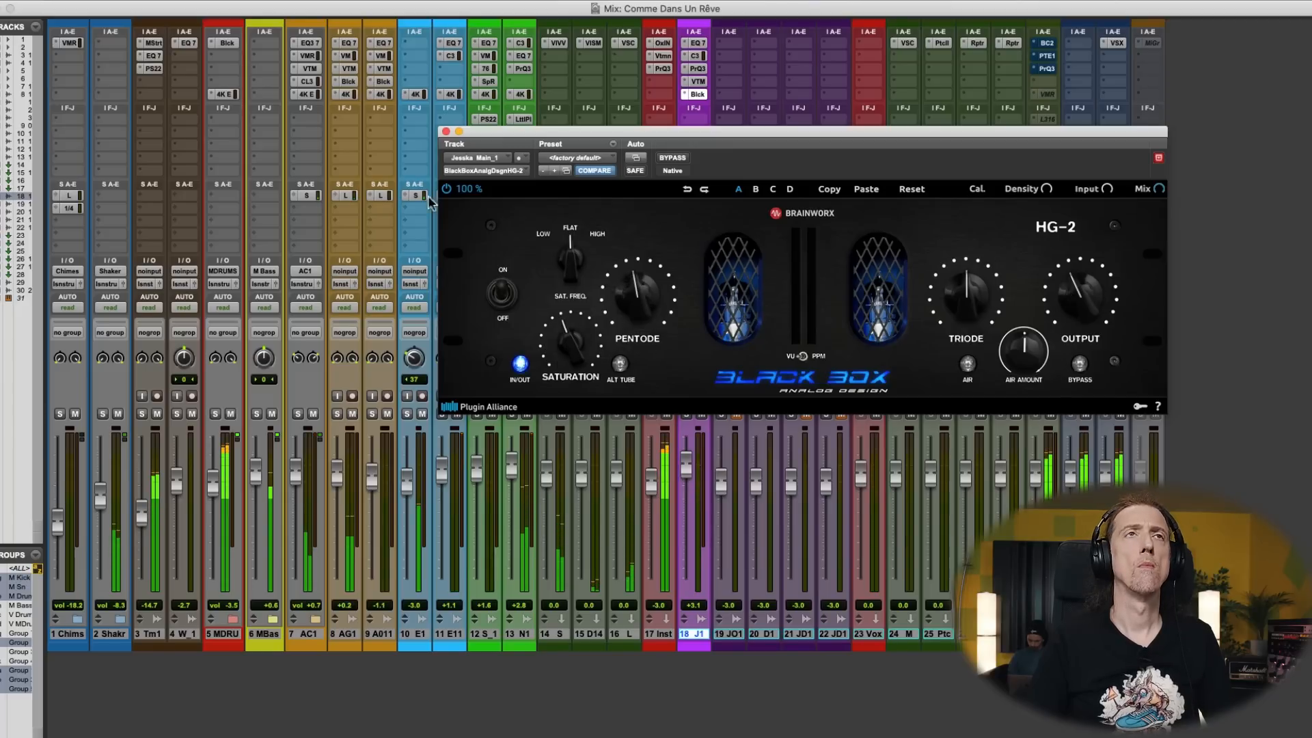
{"action": "left_click", "coordinate": [445, 132]}
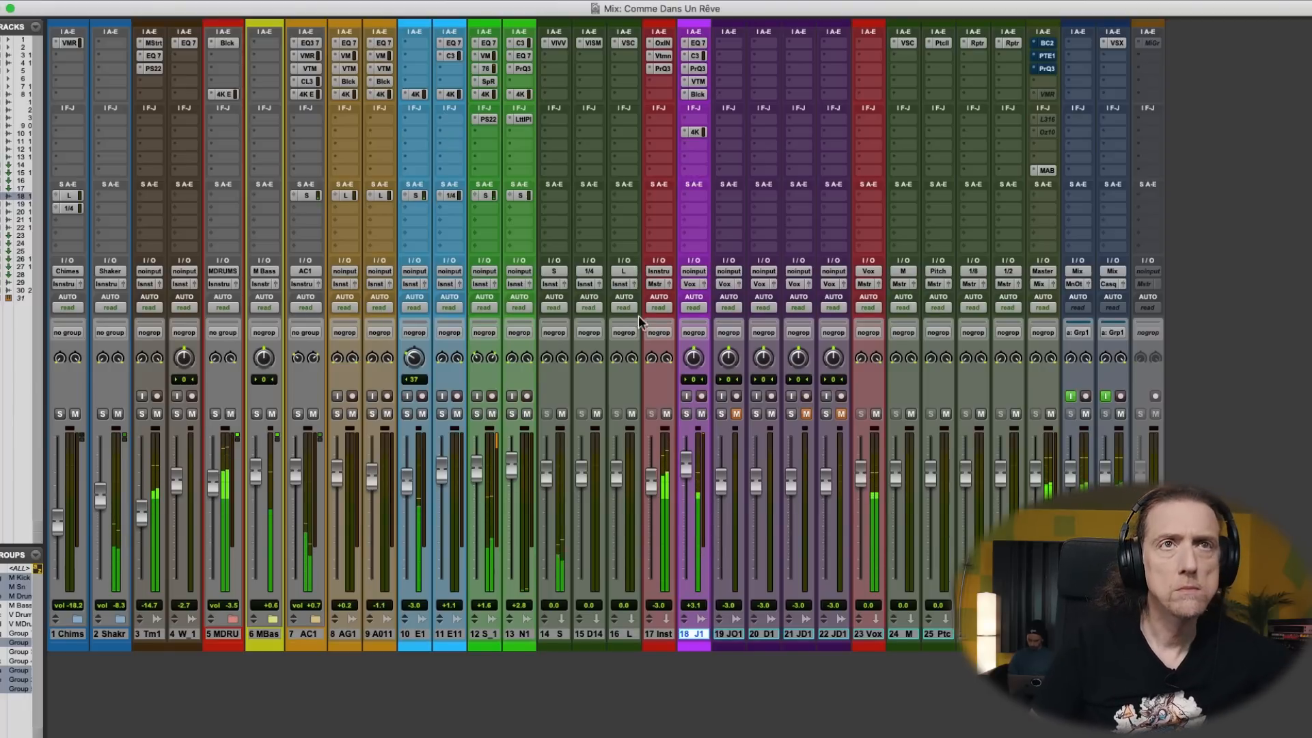
- Reduce the two Pro-Q 3 boosts, with the high bell at +1.39 dB and 7810.1 Hz, and compare the vocal with them bypassed
{"action": "left_click", "coordinate": [700, 71]}
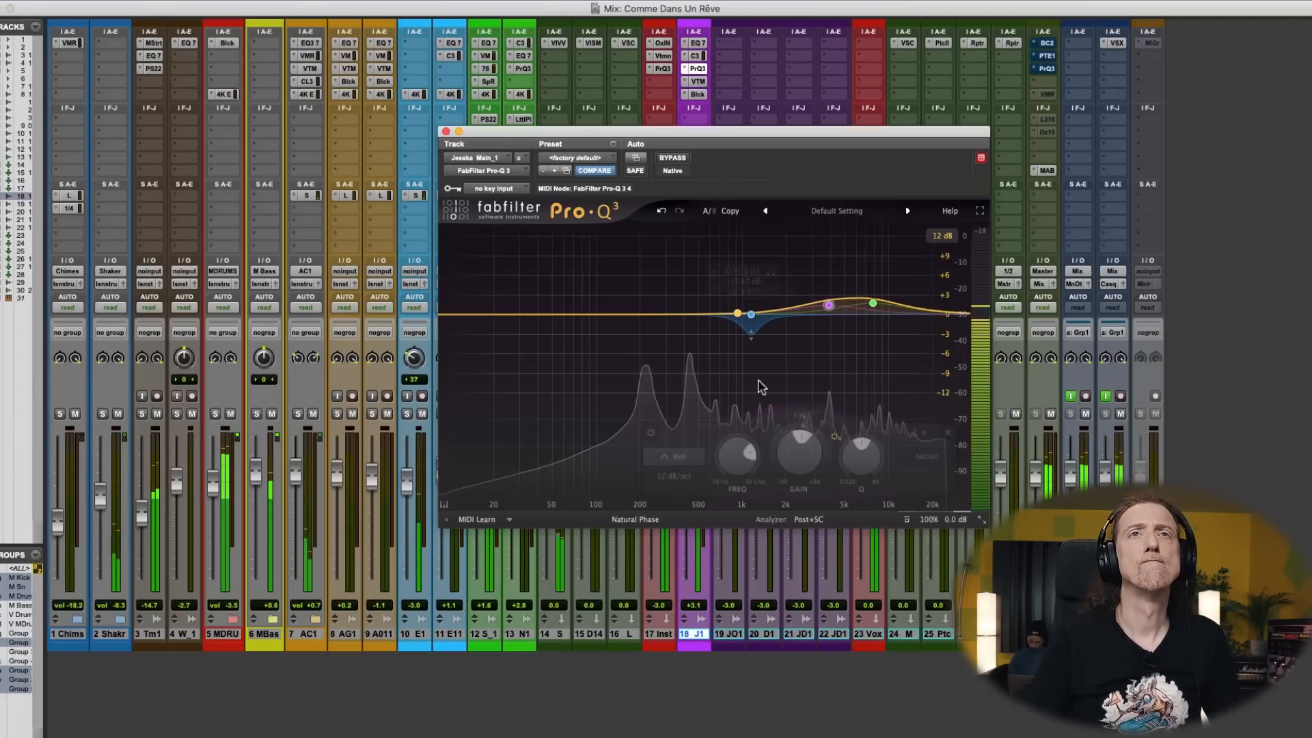
{"action": "left_click_drag", "start_coordinate": [901, 315], "coordinate": [873, 308]}
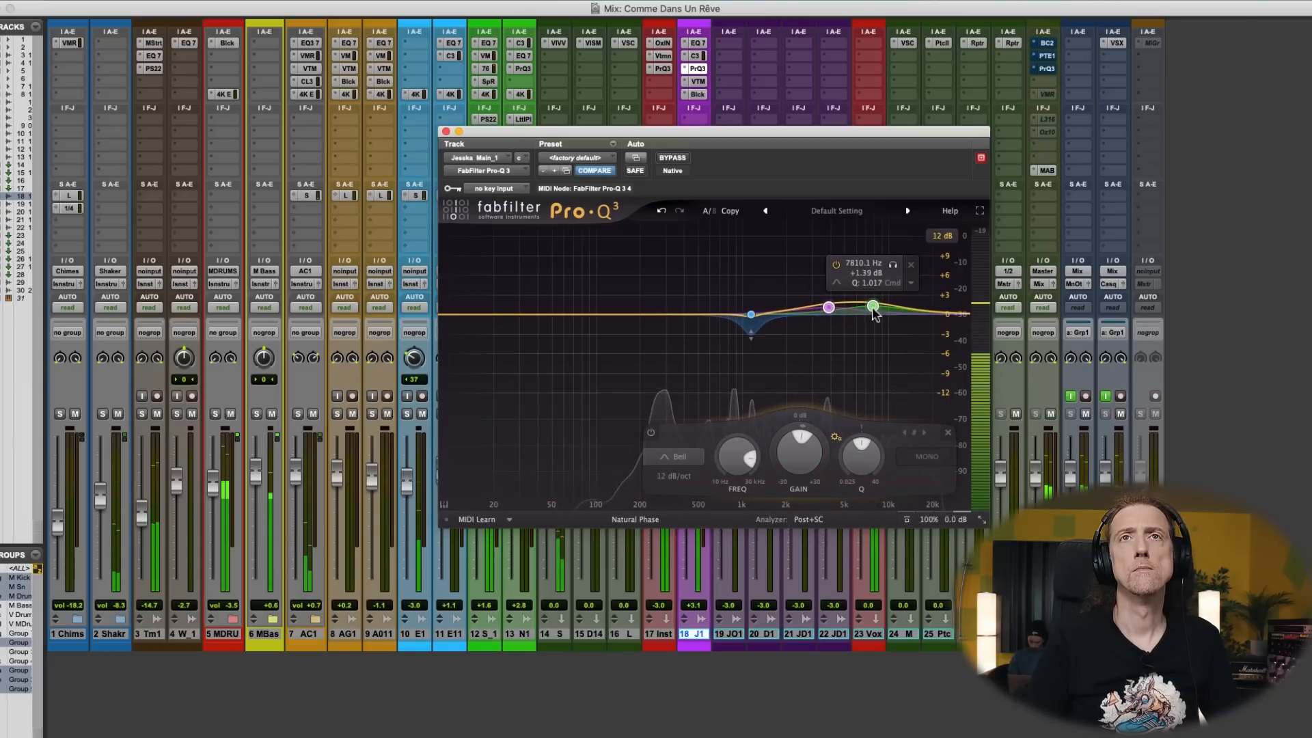
{"action": "left_click", "coordinate": [837, 266]}
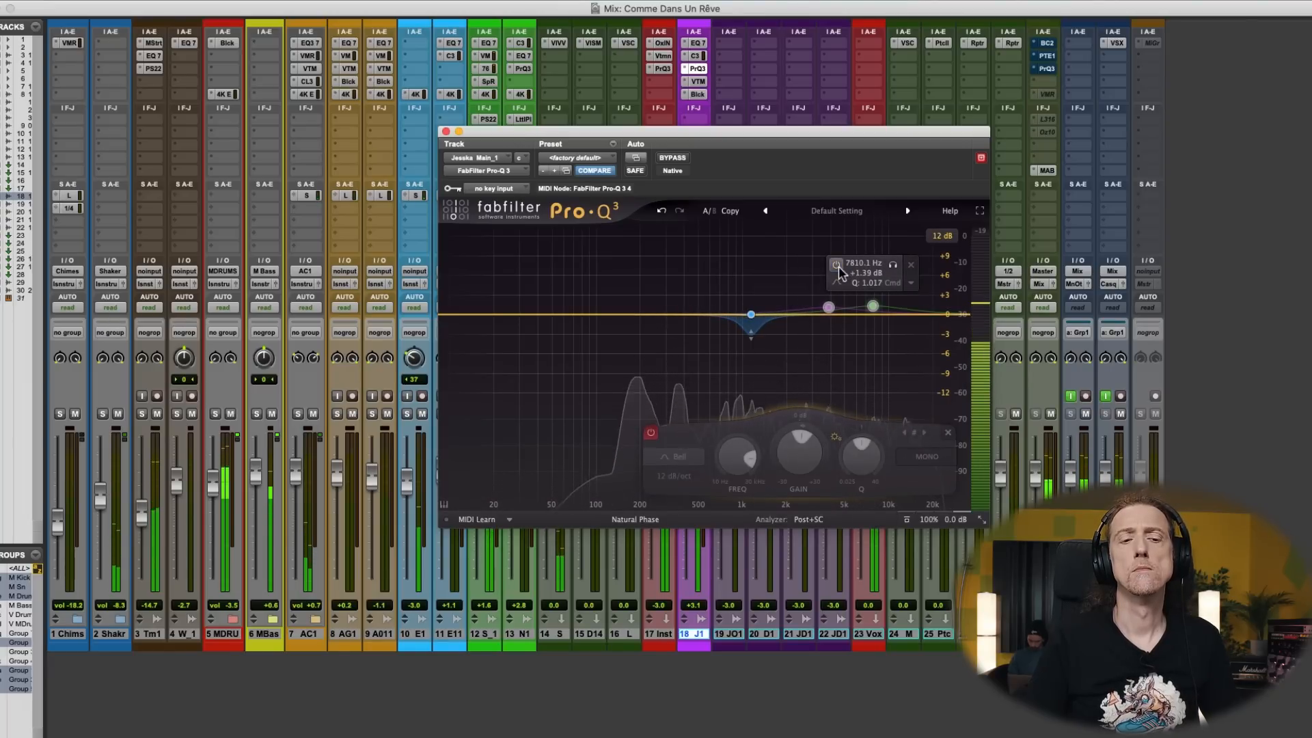
{"action": "left_click", "coordinate": [838, 266]}
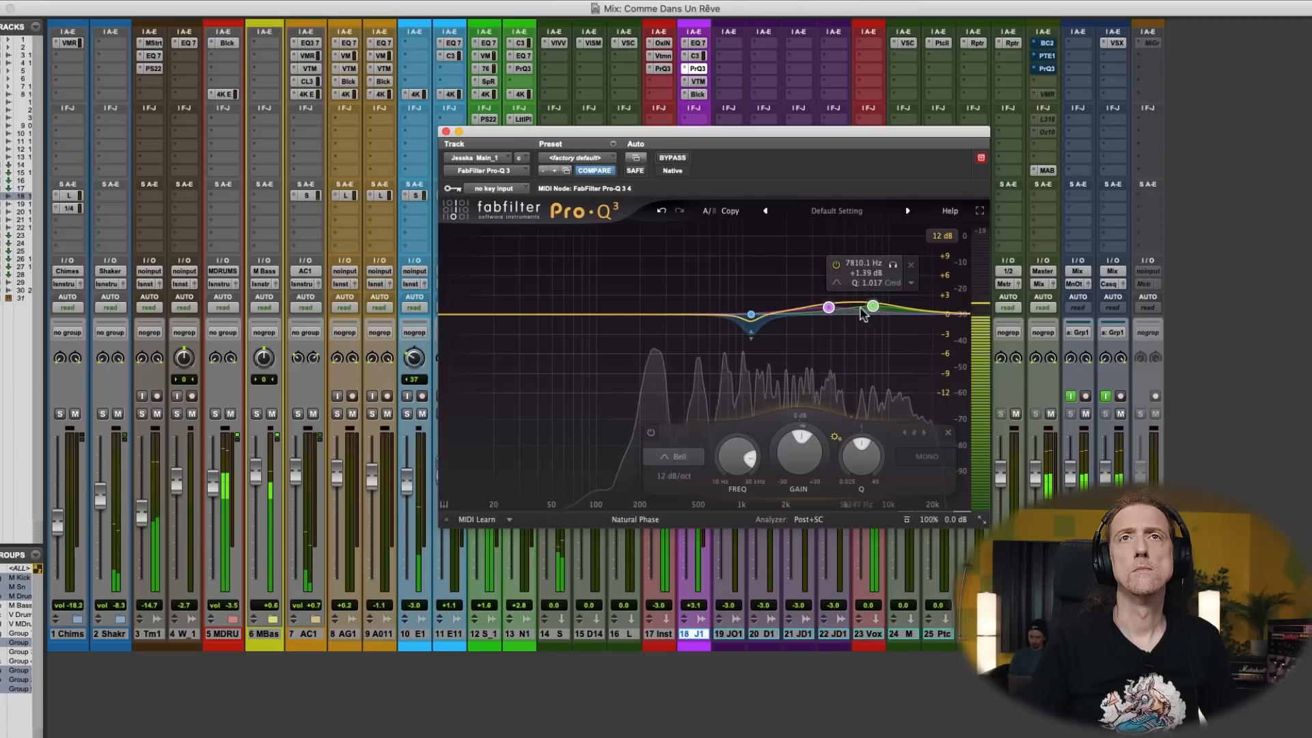
- Nudge the Pro-Q 3 high bell slightly up in frequency, leave the upper-mid bell at +0.96 dB and 3885.8 Hz, and close it
{"action": "left_click_drag", "start_coordinate": [873, 306], "coordinate": [878, 309]}
{"action": "left_click", "coordinate": [873, 323]}
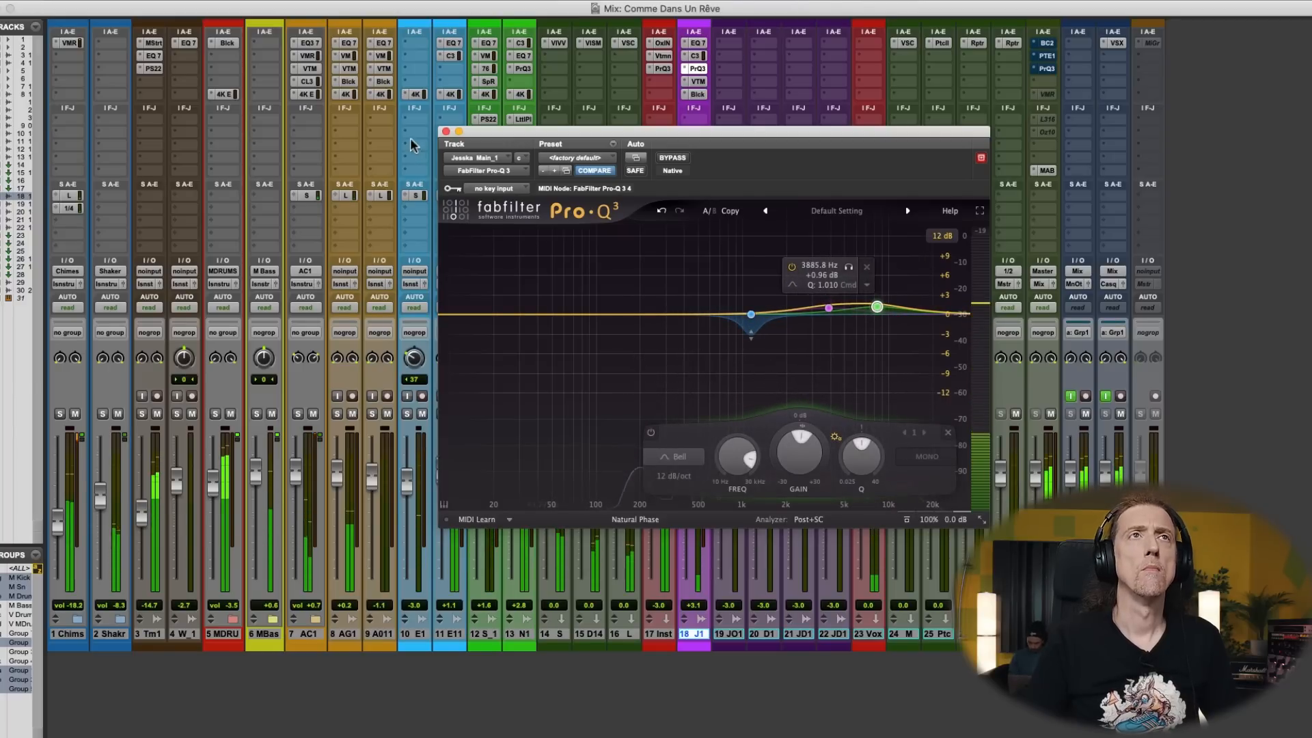
{"action": "left_click", "coordinate": [446, 131]}
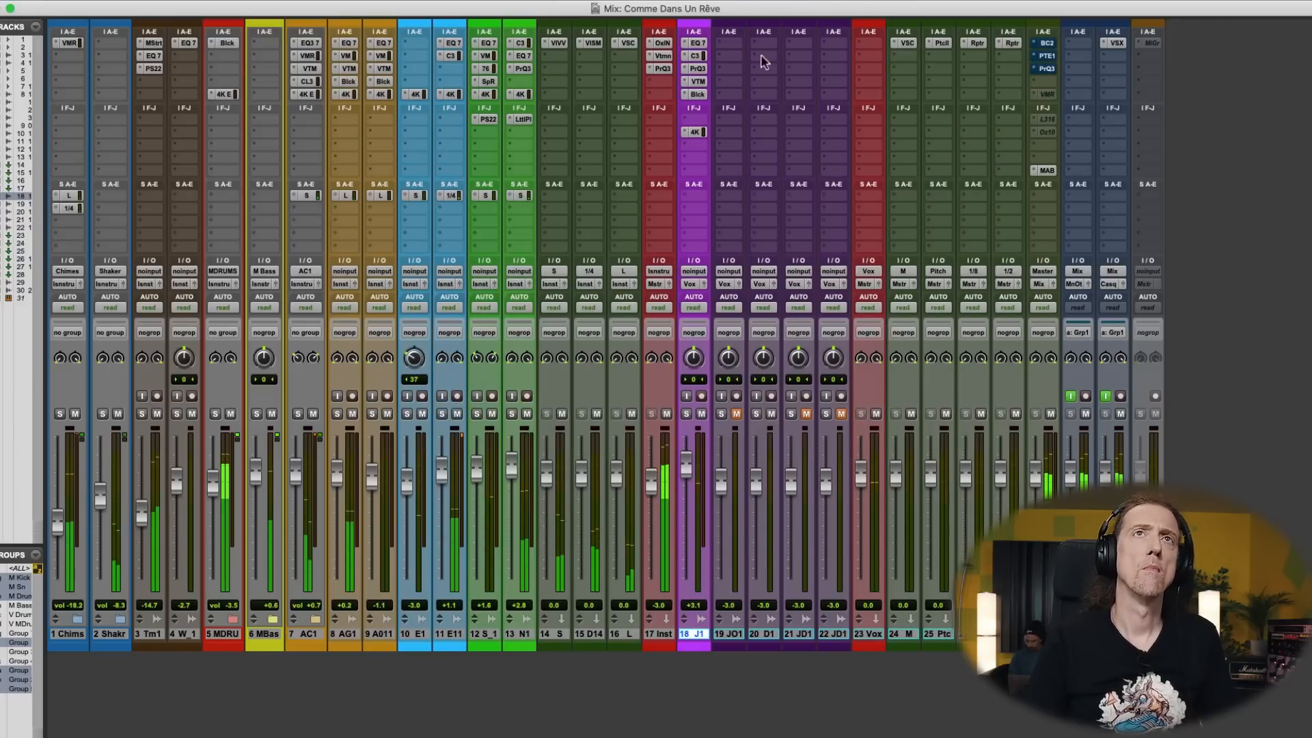
- Review the main vocal's EQ3 and Virtual Tape Machines, showing and hiding the tape reels, and open the HG-2
{"action": "left_click", "coordinate": [700, 44]}
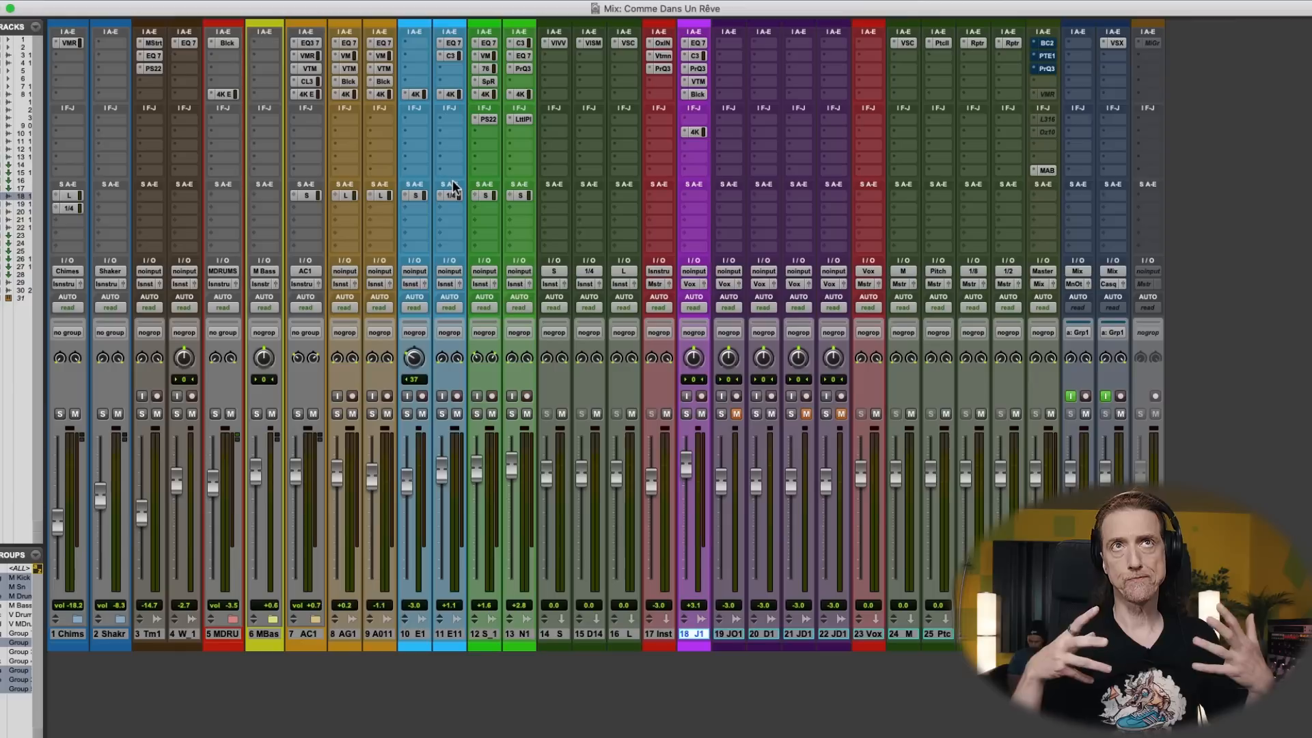
{"action": "left_click", "coordinate": [696, 81]}
{"action": "left_click_drag", "start_coordinate": [785, 129], "coordinate": [606, 133]}
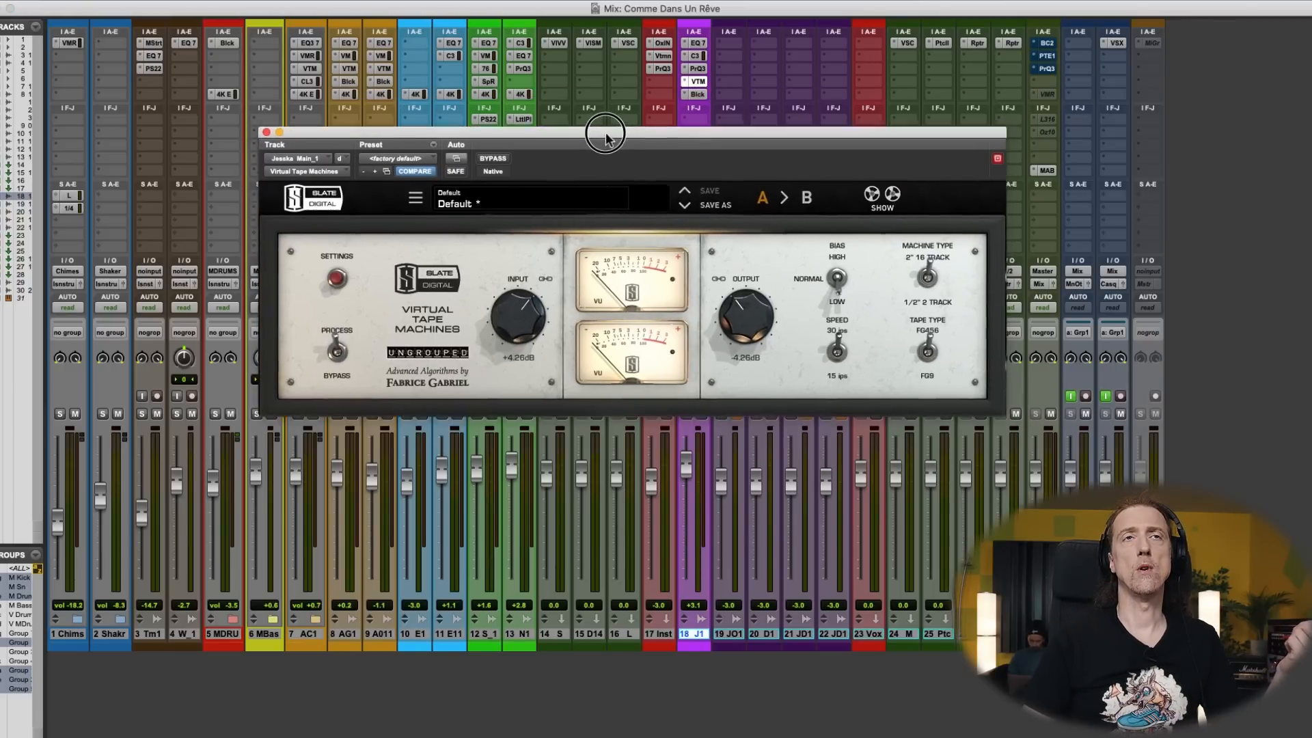
{"action": "left_click", "coordinate": [883, 199]}
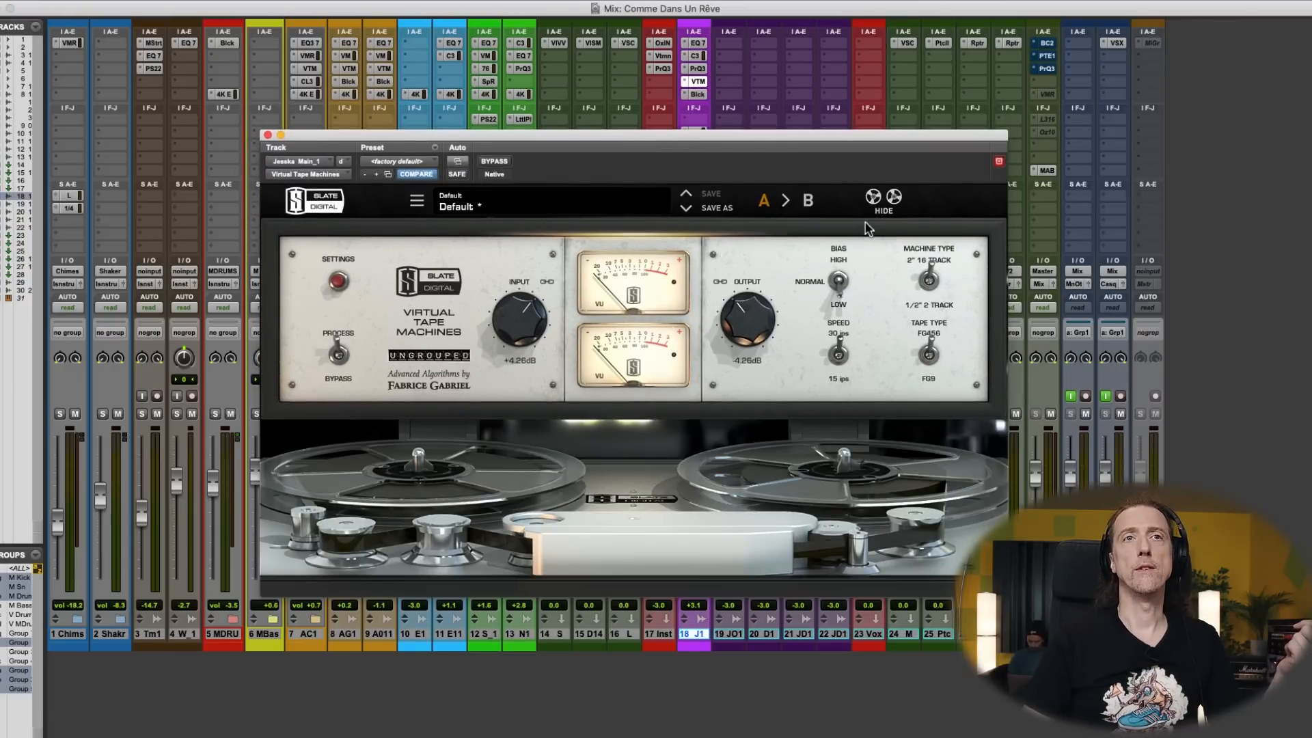
{"action": "left_click", "coordinate": [882, 199]}
{"action": "left_click", "coordinate": [698, 95]}
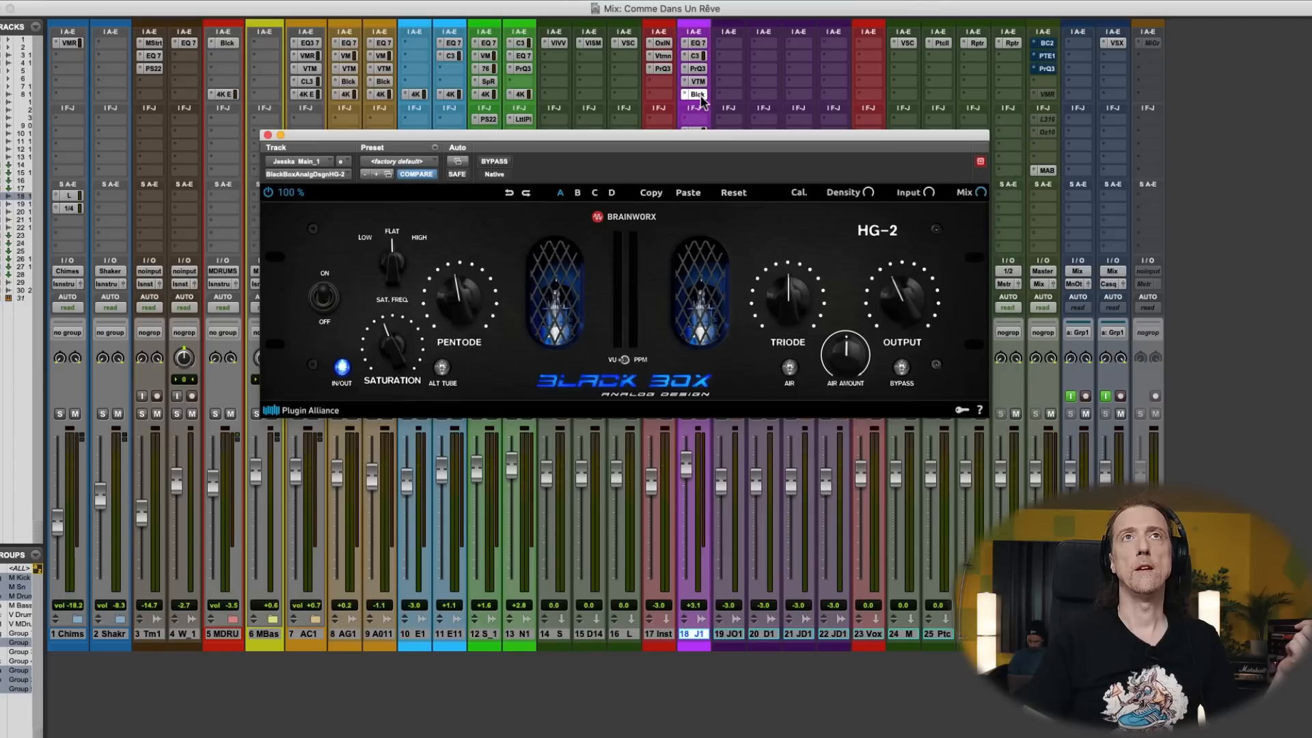
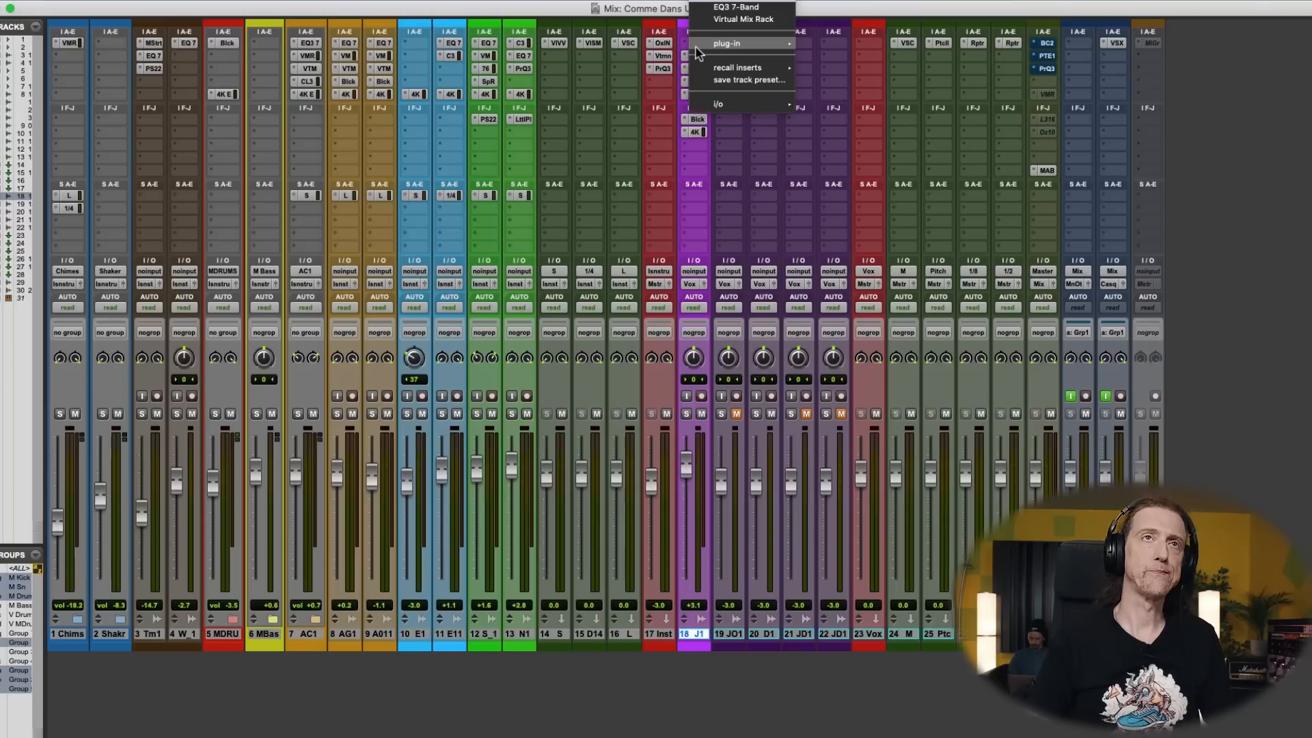
- Insert soothe2 first on the main vocal, with the low cut at 66 Hz, depth 18.0 and band 3 at 4.8 kHz, 0.3 dB
{"action": "type", "text": "sooth"}
{"action": "key", "text": "Return"}
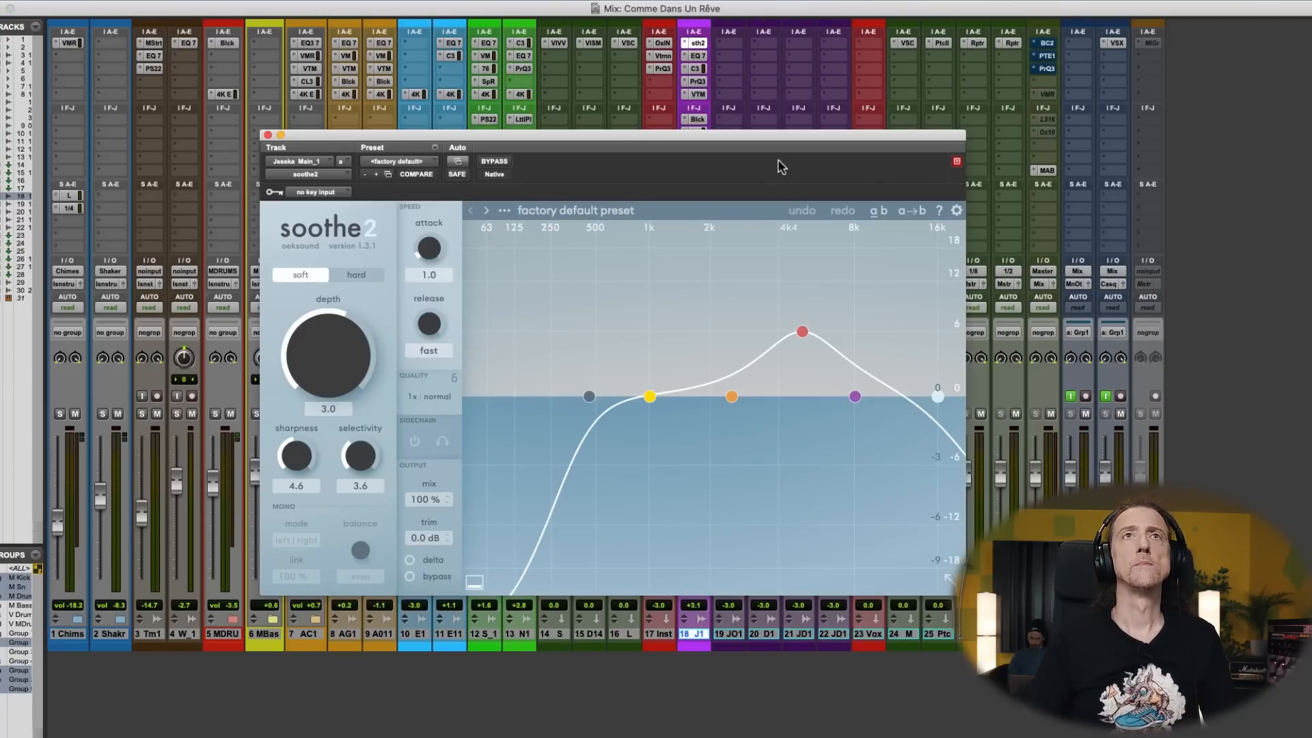
{"action": "left_click_drag", "start_coordinate": [776, 146], "coordinate": [758, 174]}
{"action": "left_click_drag", "start_coordinate": [776, 368], "coordinate": [770, 413]}
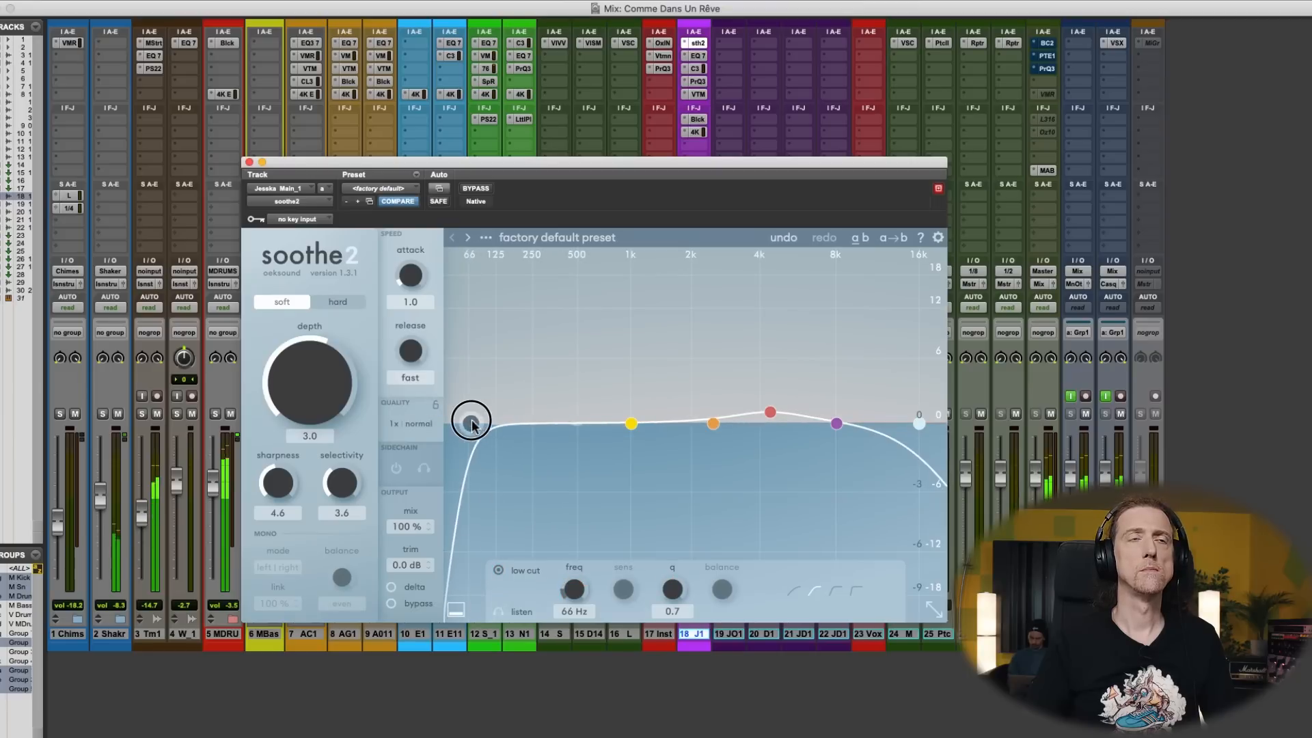
{"action": "left_click_drag", "start_coordinate": [306, 386], "coordinate": [333, 312]}
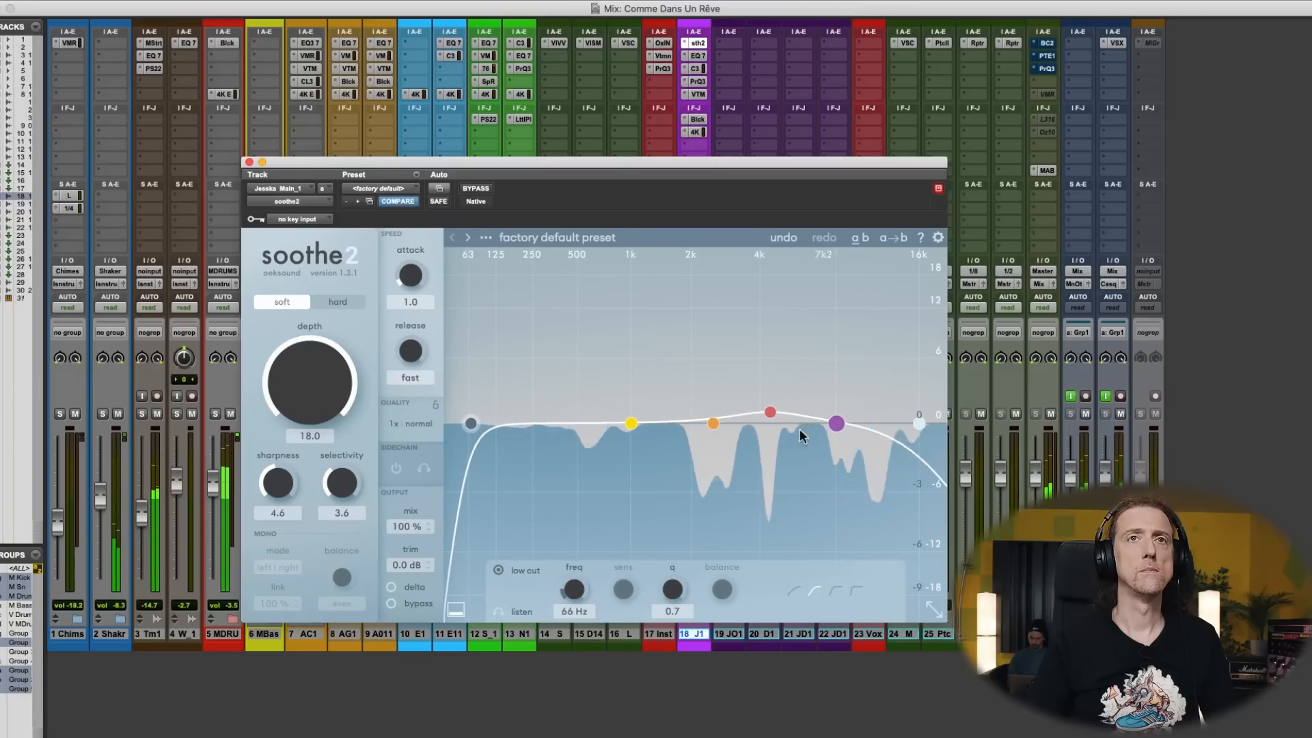
{"action": "left_click_drag", "start_coordinate": [769, 414], "coordinate": [780, 421]}
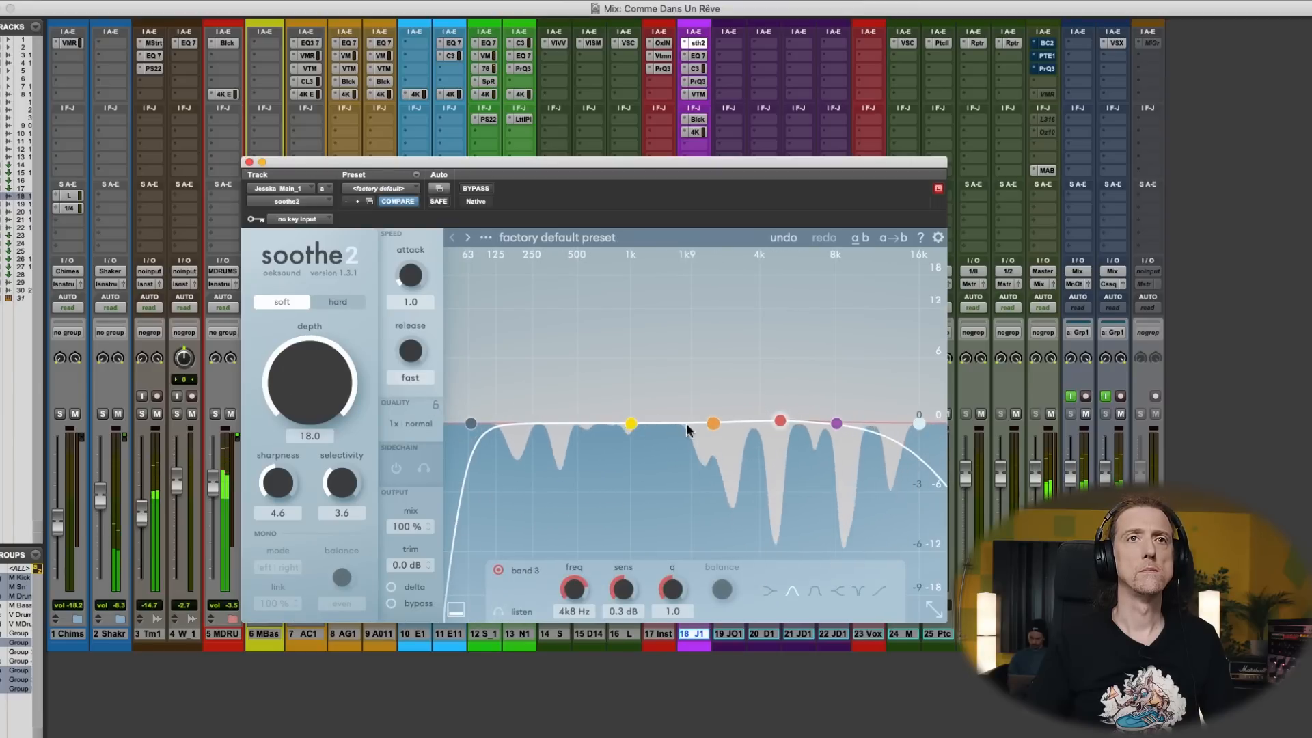
- Audition soothe2 band 1, set it to 711 Hz with 5.4 dB sensitivity, reduce the depth to 3.2, and close the plug-in
{"action": "left_click_drag", "start_coordinate": [634, 423], "coordinate": [633, 389]}
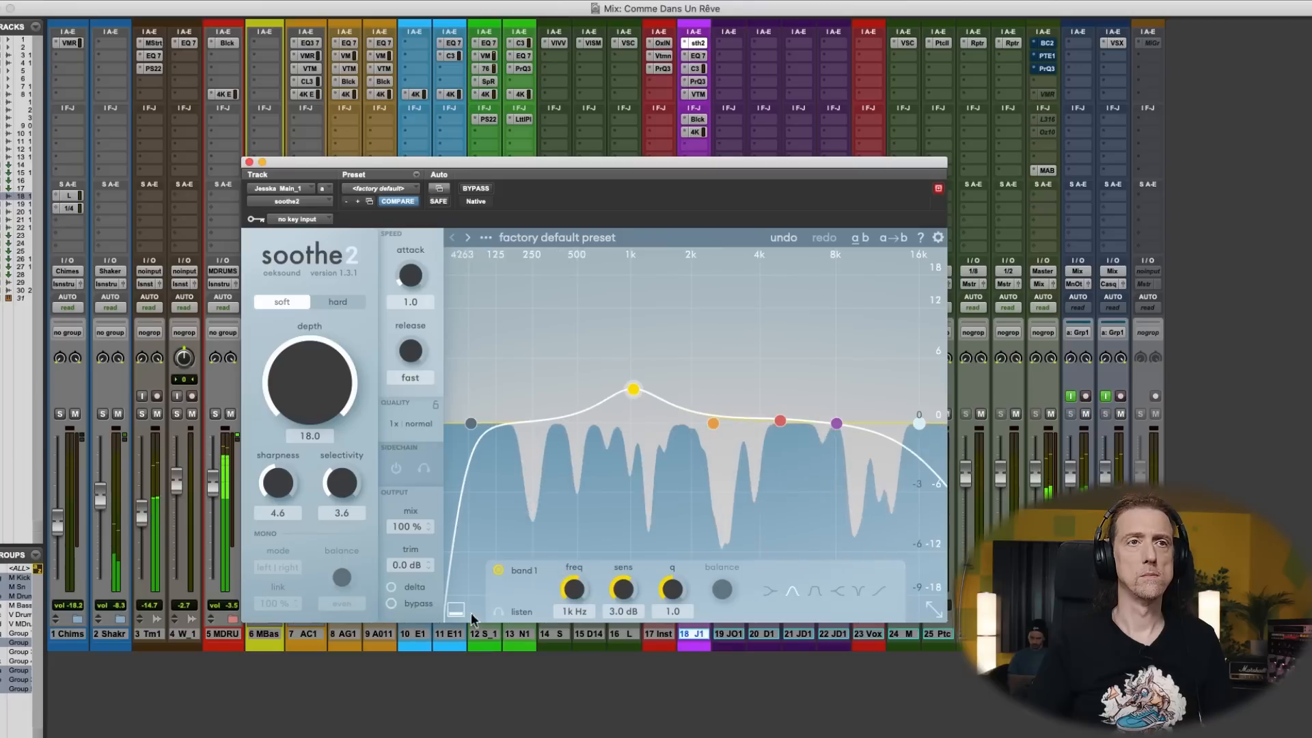
{"action": "left_click", "coordinate": [499, 612]}
{"action": "left_click_drag", "start_coordinate": [632, 388], "coordinate": [604, 363]}
{"action": "left_click", "coordinate": [499, 611]}
{"action": "left_click_drag", "start_coordinate": [311, 432], "coordinate": [313, 449]}
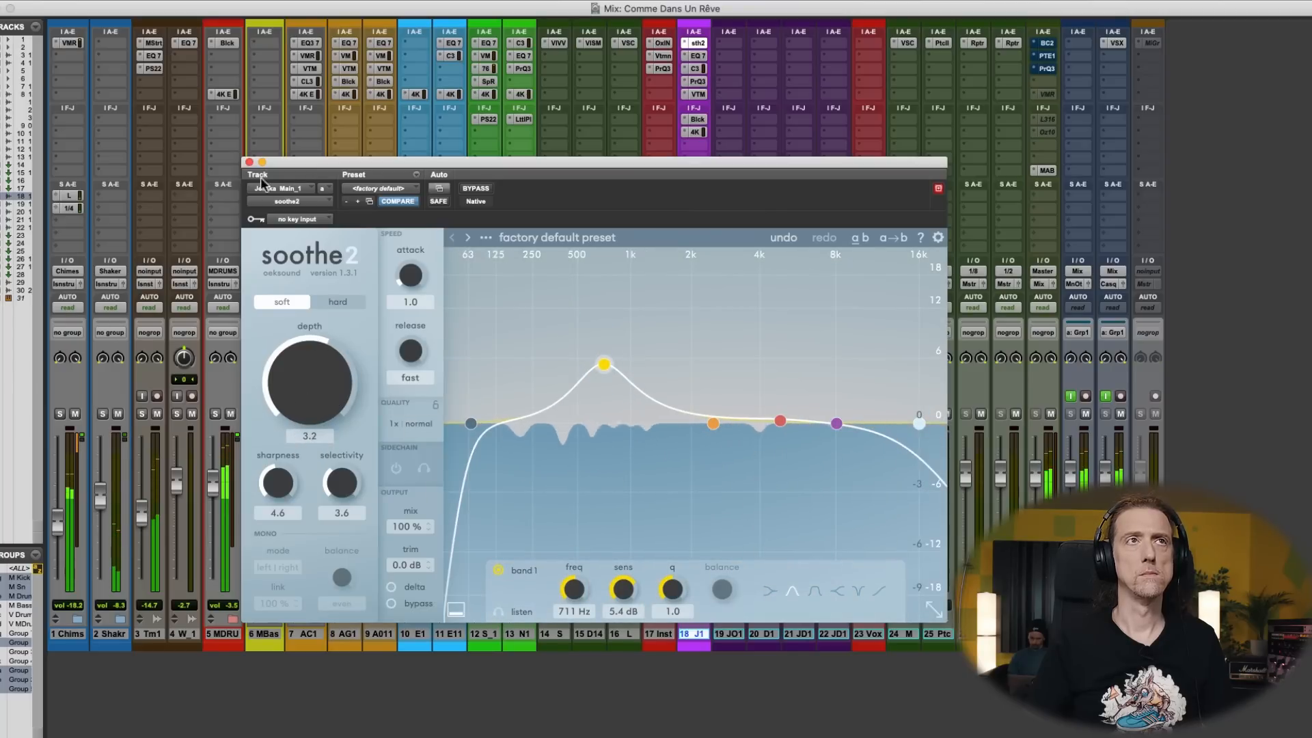
{"action": "left_click", "coordinate": [250, 162]}
- Reopen soothe2 on the main vocal, ease band 1 to 725 Hz and 4.1 dB, and set the depth to 2.0
{"action": "key", "text": "super+equal"}
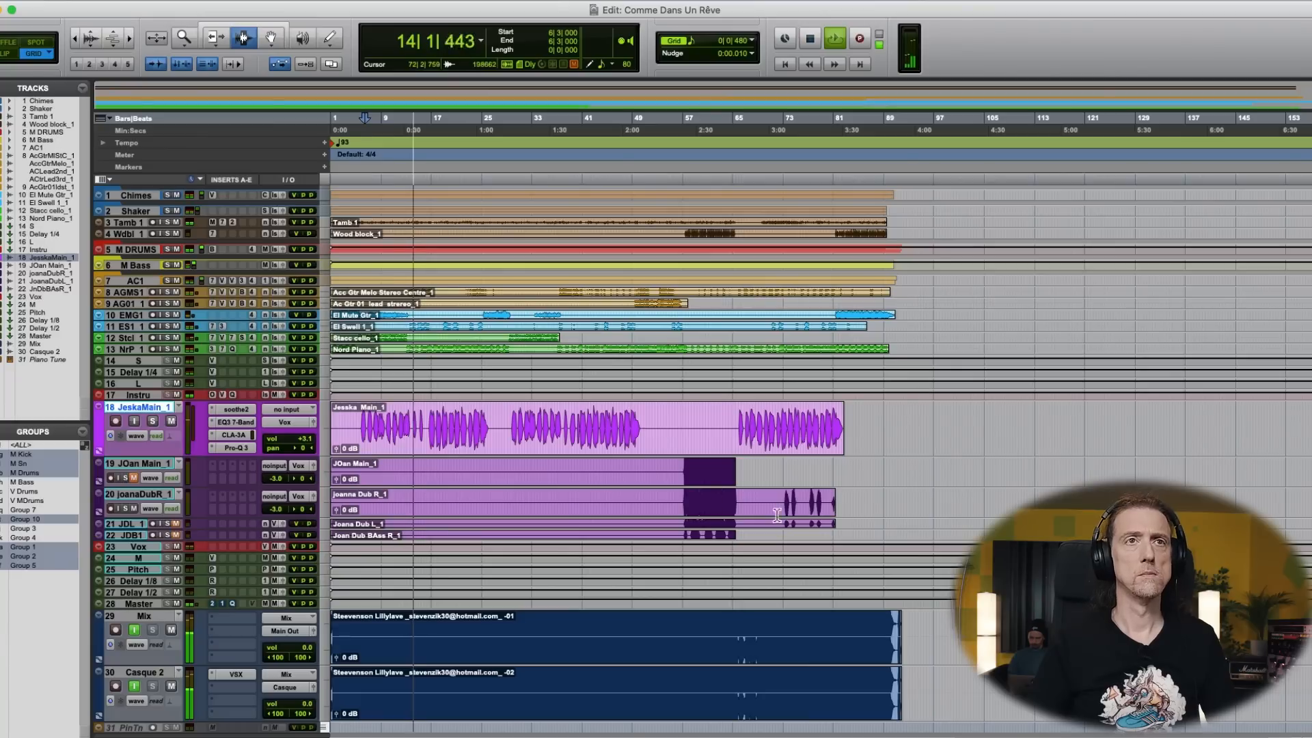
{"action": "key", "text": "super+equal"}
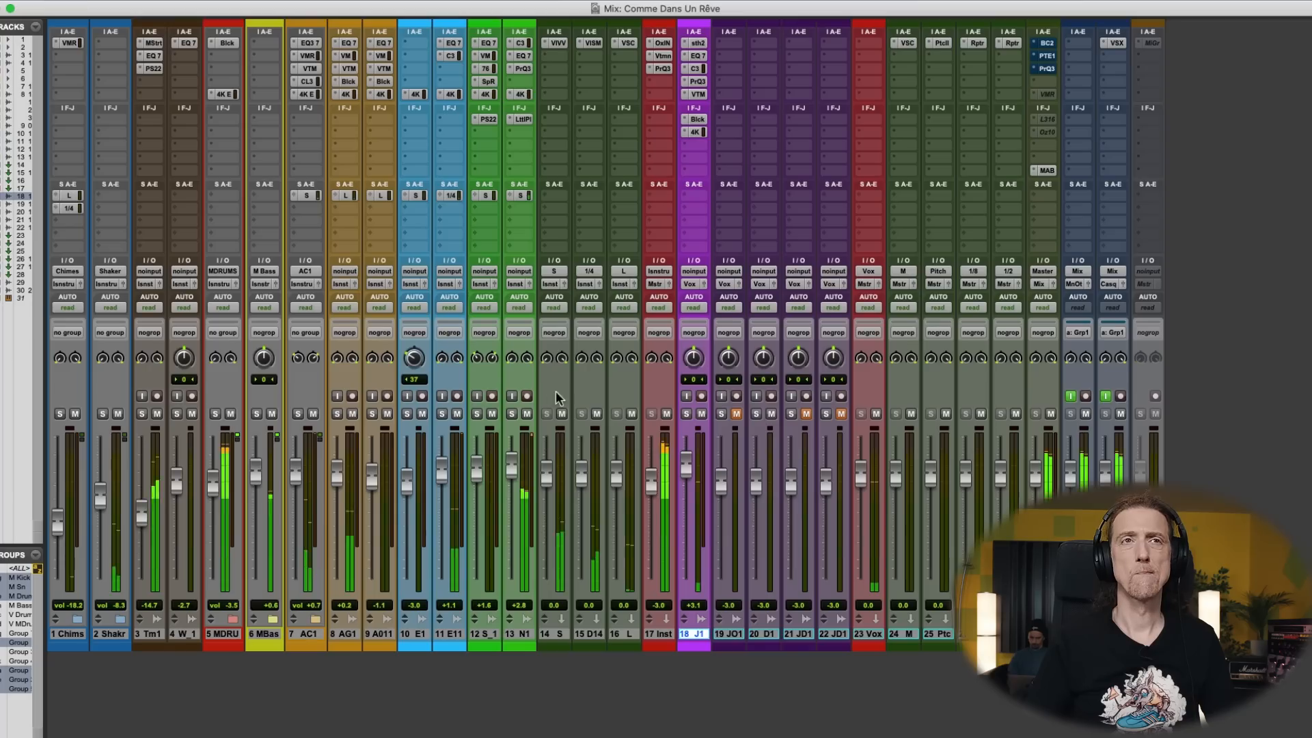
{"action": "left_click", "coordinate": [703, 44]}
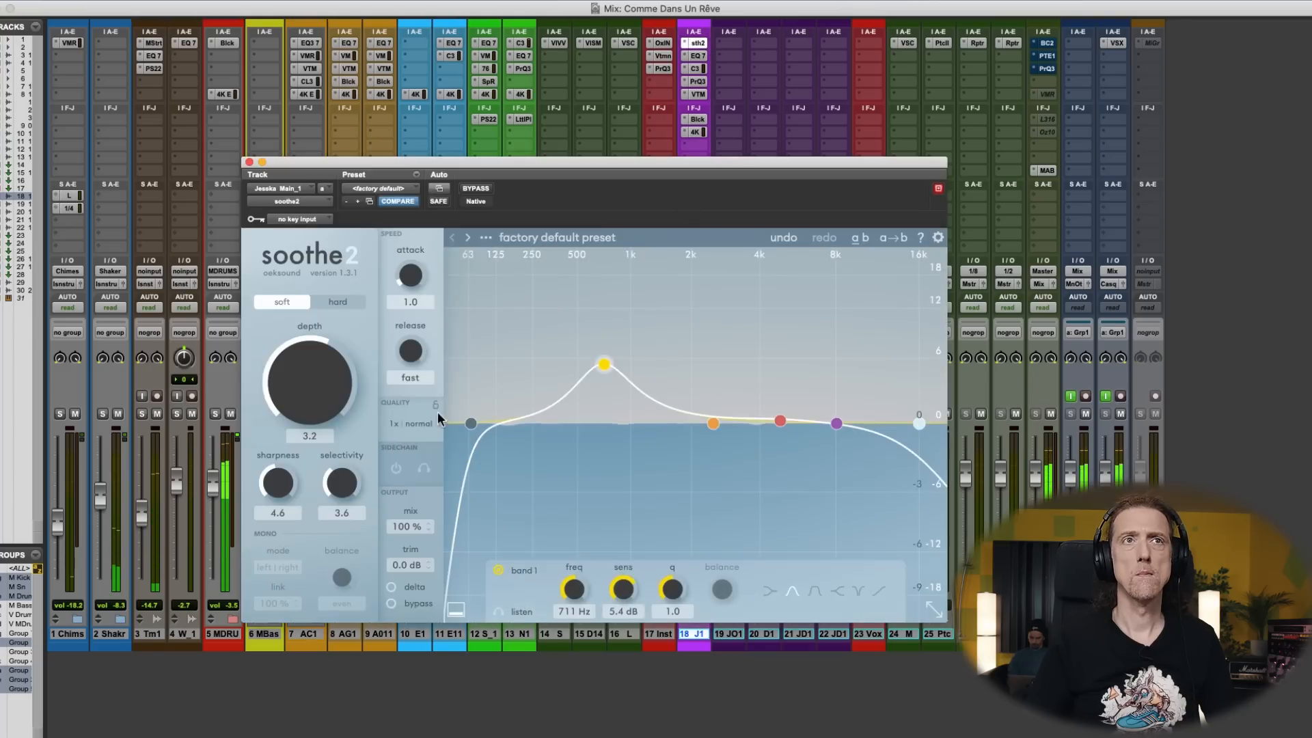
{"action": "left_click_drag", "start_coordinate": [619, 378], "coordinate": [620, 392]}
{"action": "left_click_drag", "start_coordinate": [299, 409], "coordinate": [299, 386]}
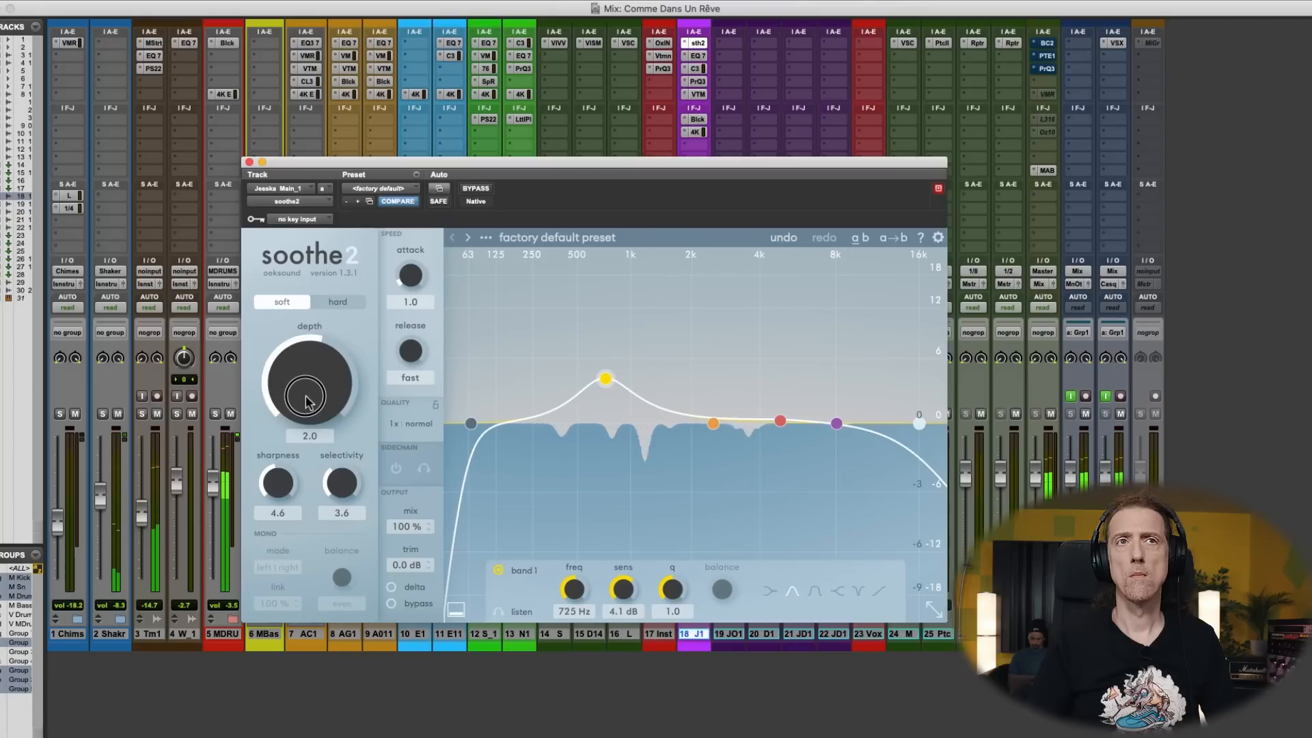
- Compare the vocal with soothe2 bypassed, reduce its depth to 0.1, and close it
{"action": "left_click", "coordinate": [484, 192]}
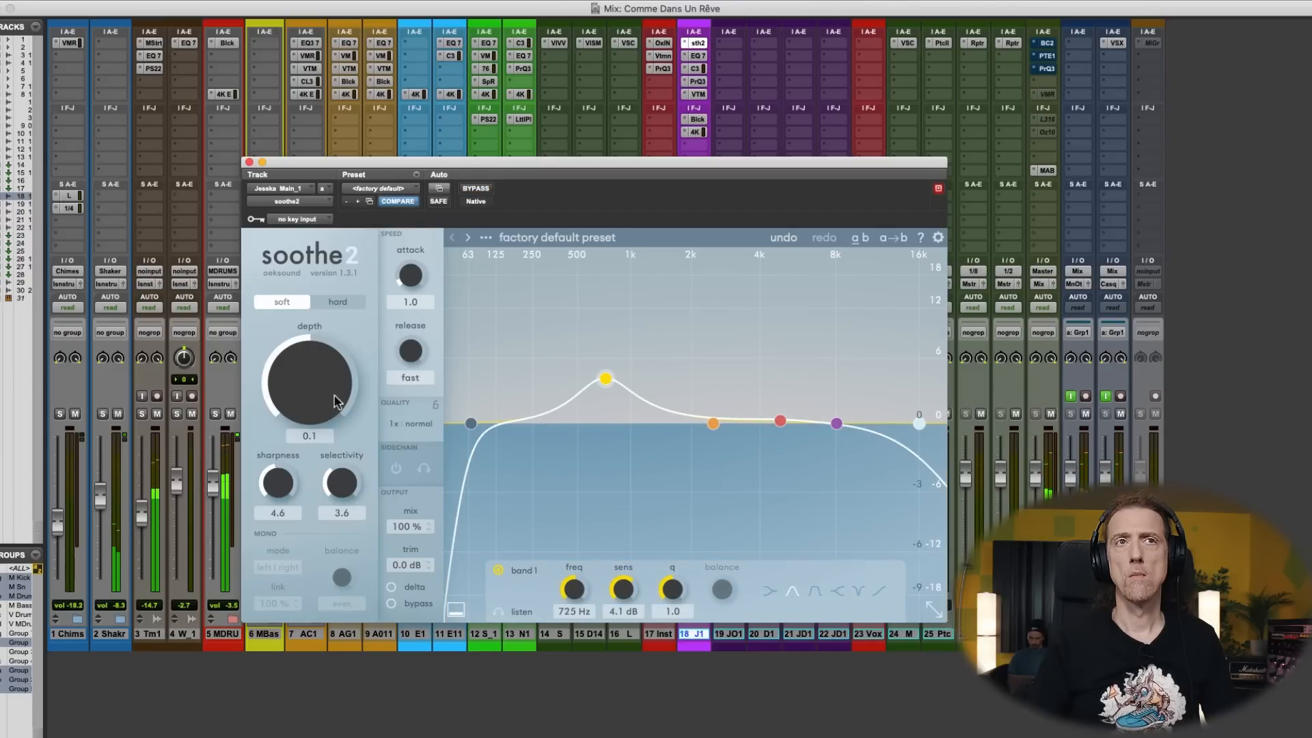
{"action": "mouse_move", "coordinate": [334, 401]}
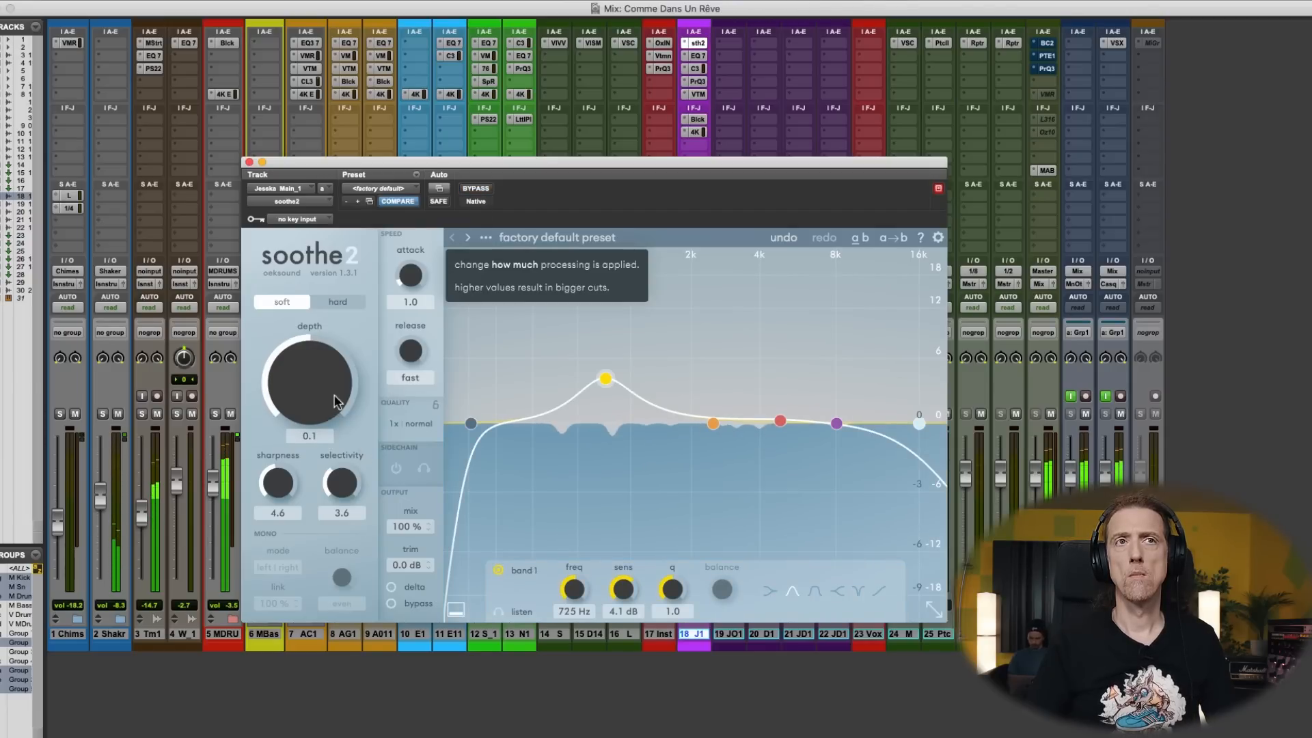
{"action": "left_click", "coordinate": [250, 163]}
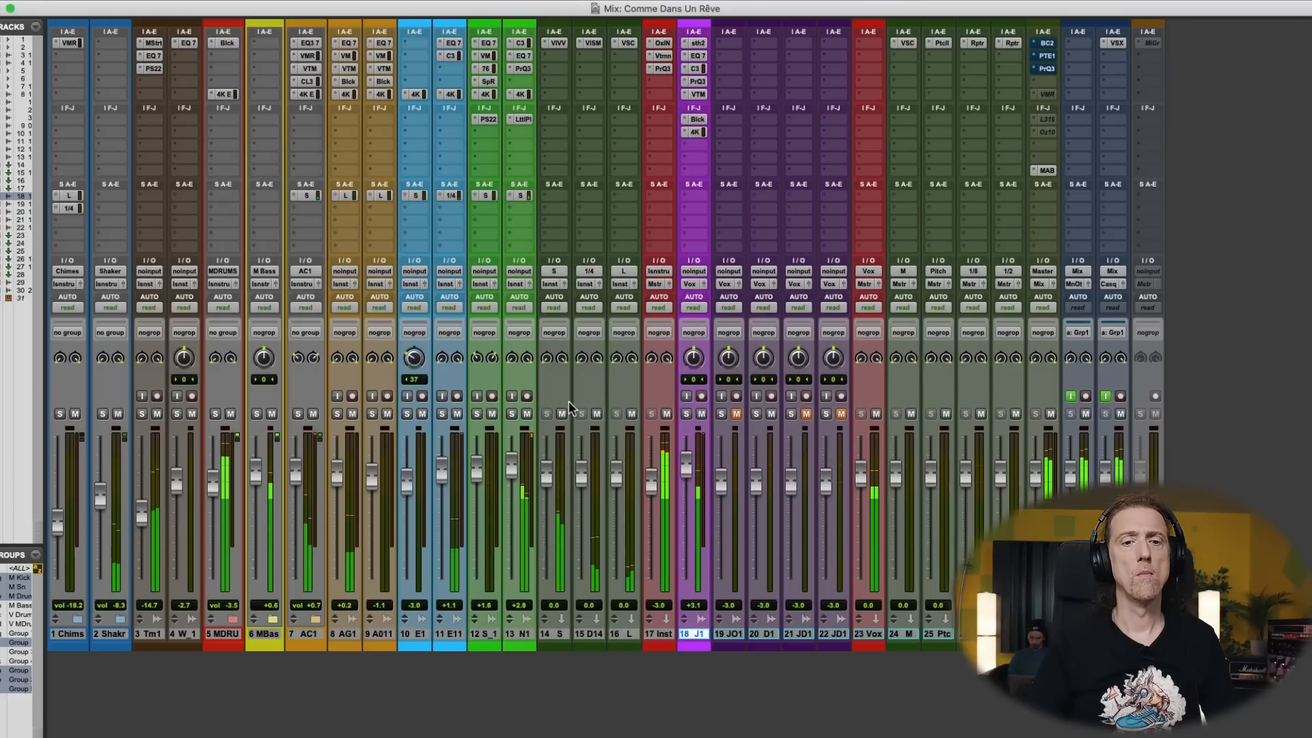
- Replay the song from the main vocal's entry at 6|4|000 and review the vocal's Pro-Q 3 curve
{"action": "key", "text": "super+equal"}
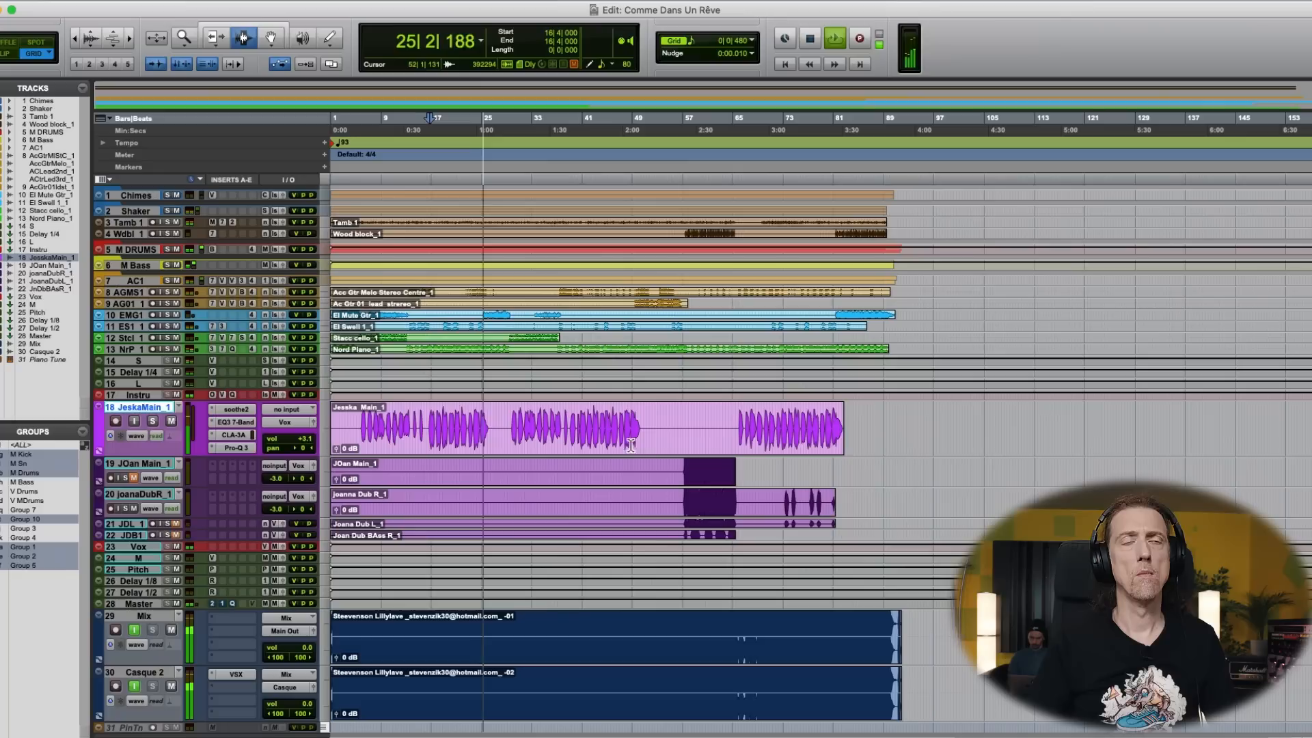
{"action": "left_click", "coordinate": [367, 433]}
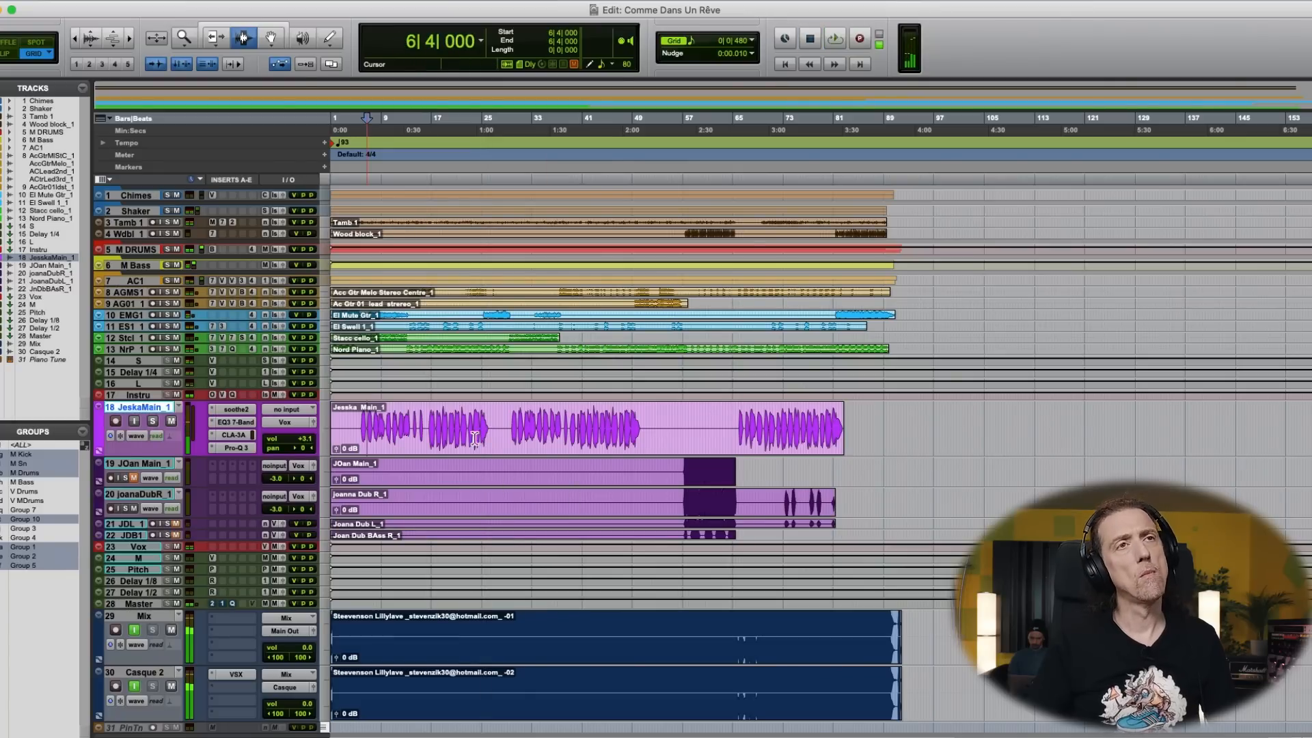
{"action": "key", "text": "super+equal"}
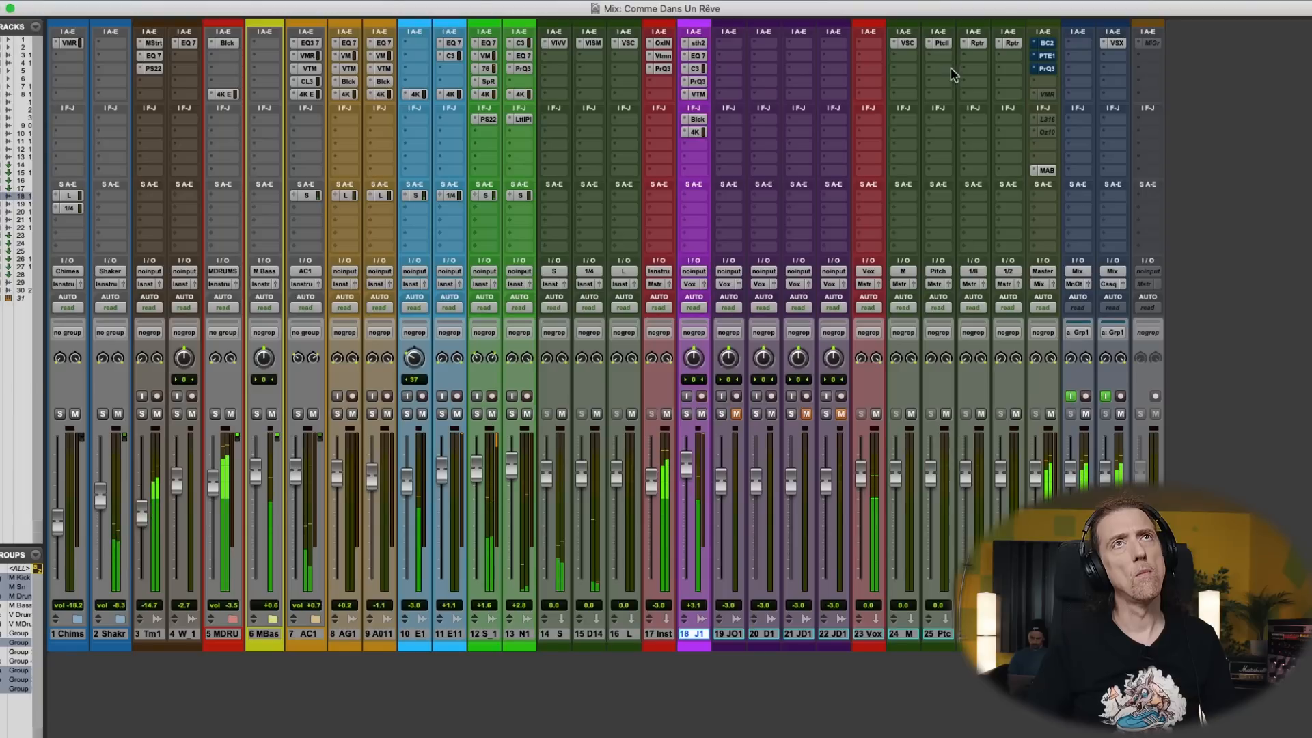
{"action": "left_click", "coordinate": [702, 82]}
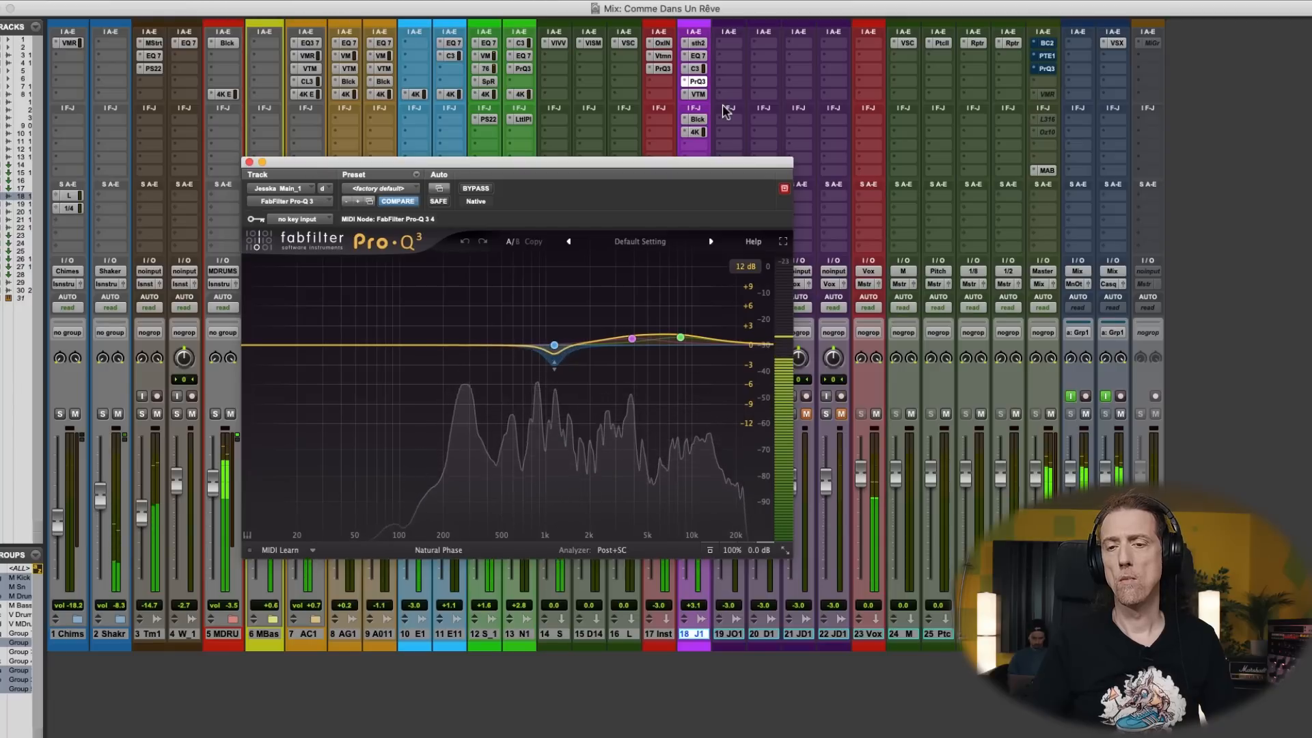
{"action": "key", "text": "ctrl+Up"}
{"action": "left_click", "coordinate": [605, 86]}
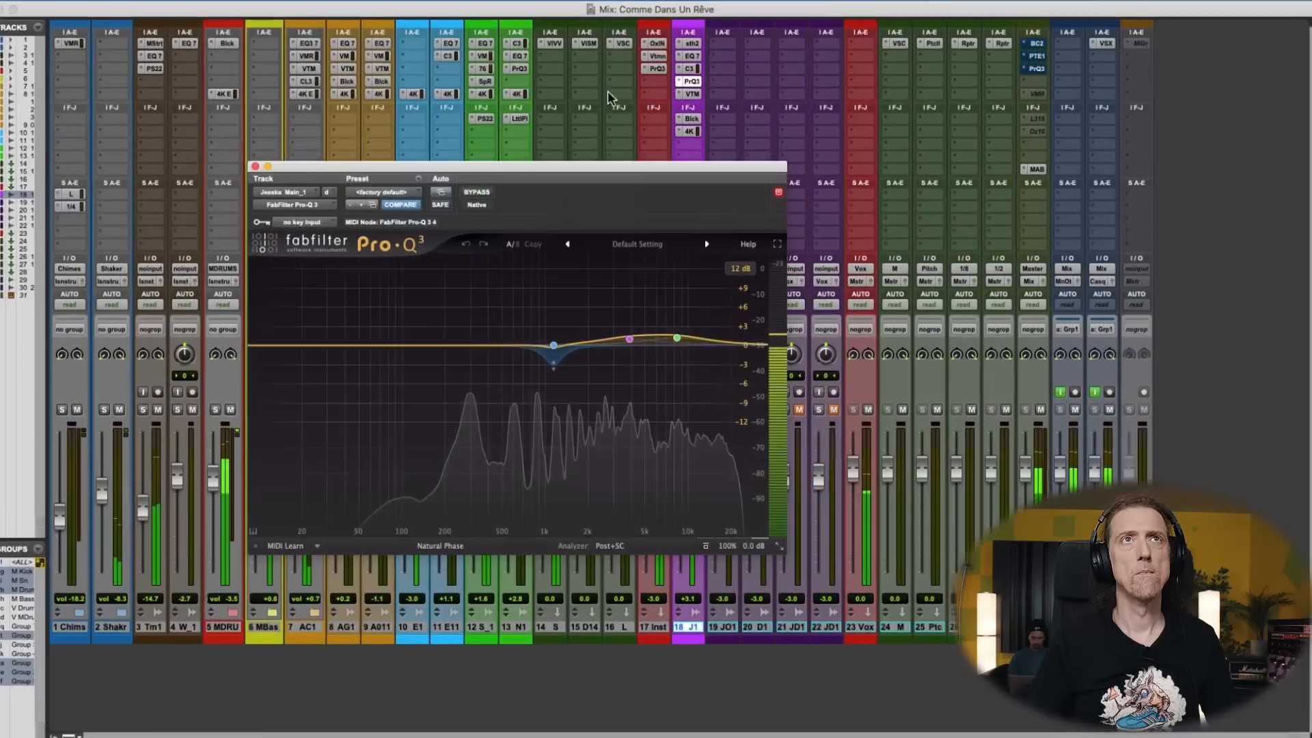
- Set soothe2's depth to 1.4 on the main vocal and replay the phrase from 9|4|000 beside the plug-in window
{"action": "left_click", "coordinate": [704, 43]}
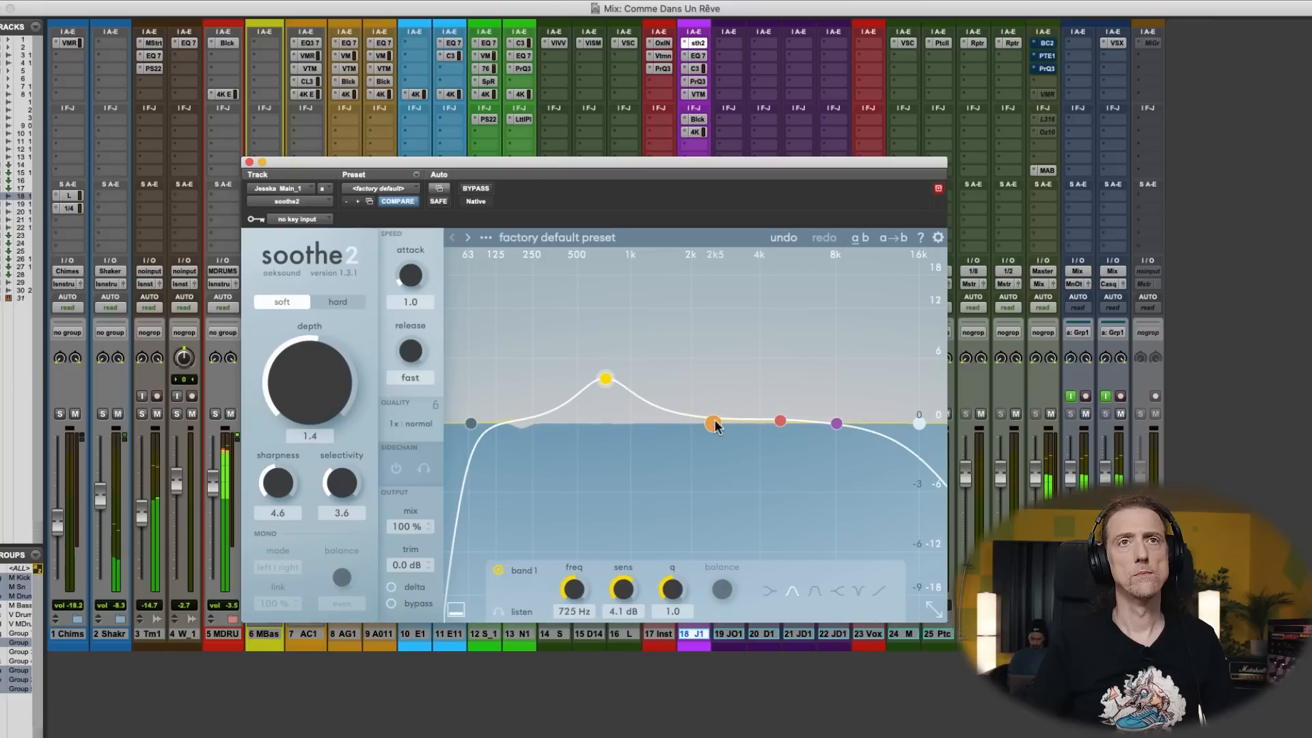
{"action": "key", "text": "super+equal"}
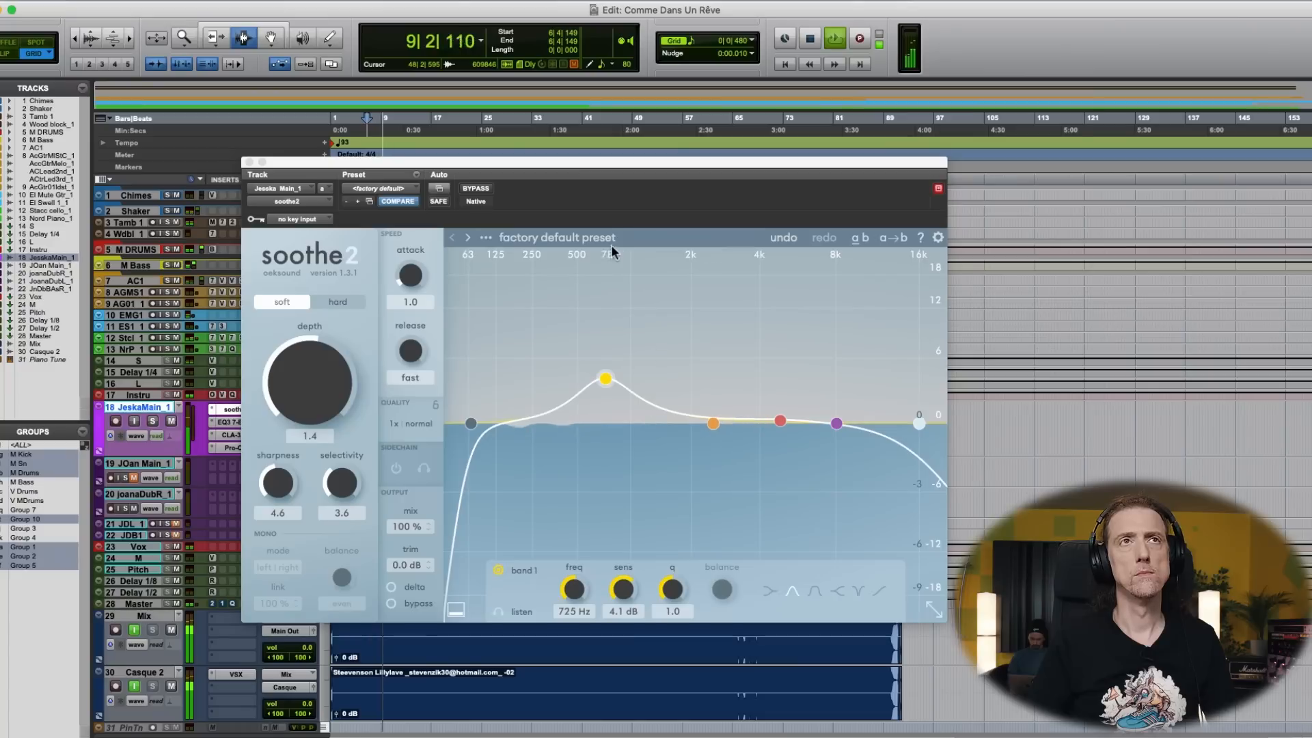
{"action": "left_click_drag", "start_coordinate": [613, 178], "coordinate": [840, 81]}
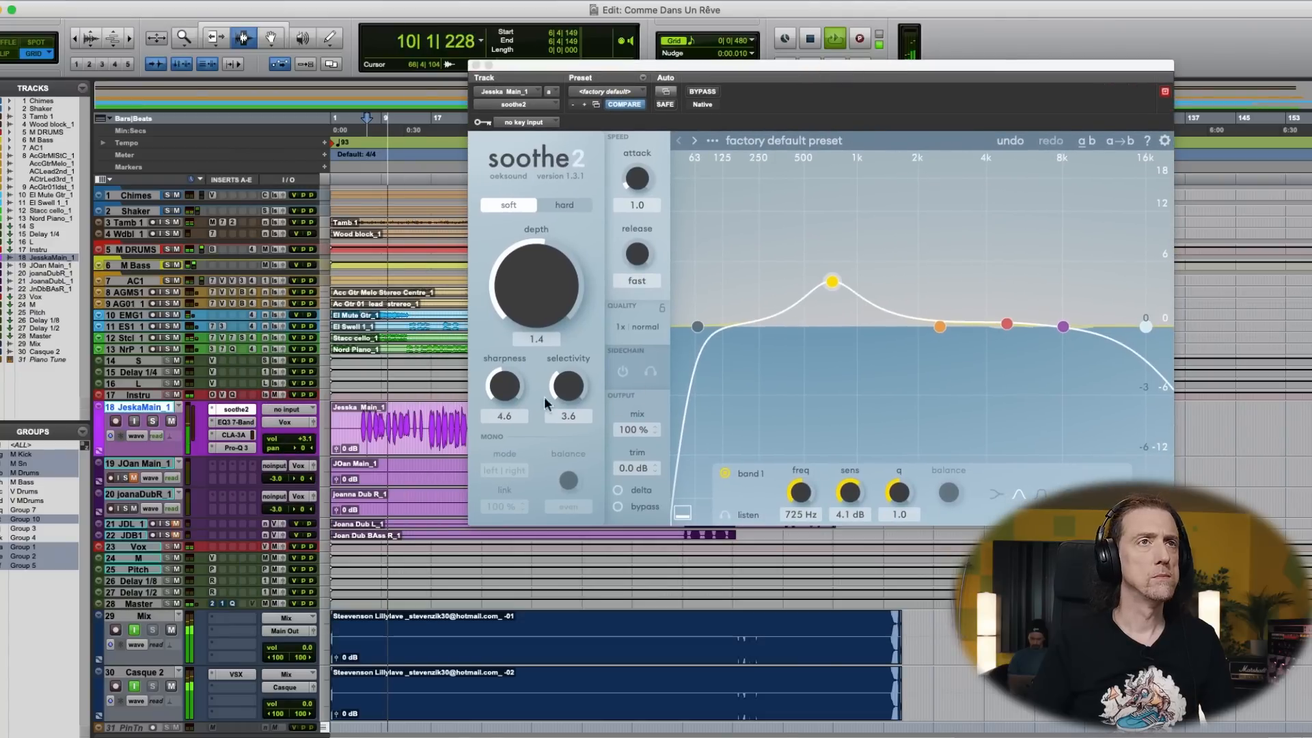
{"action": "left_click", "coordinate": [386, 432]}
{"action": "key", "text": "space"}
{"action": "key", "text": "space"}
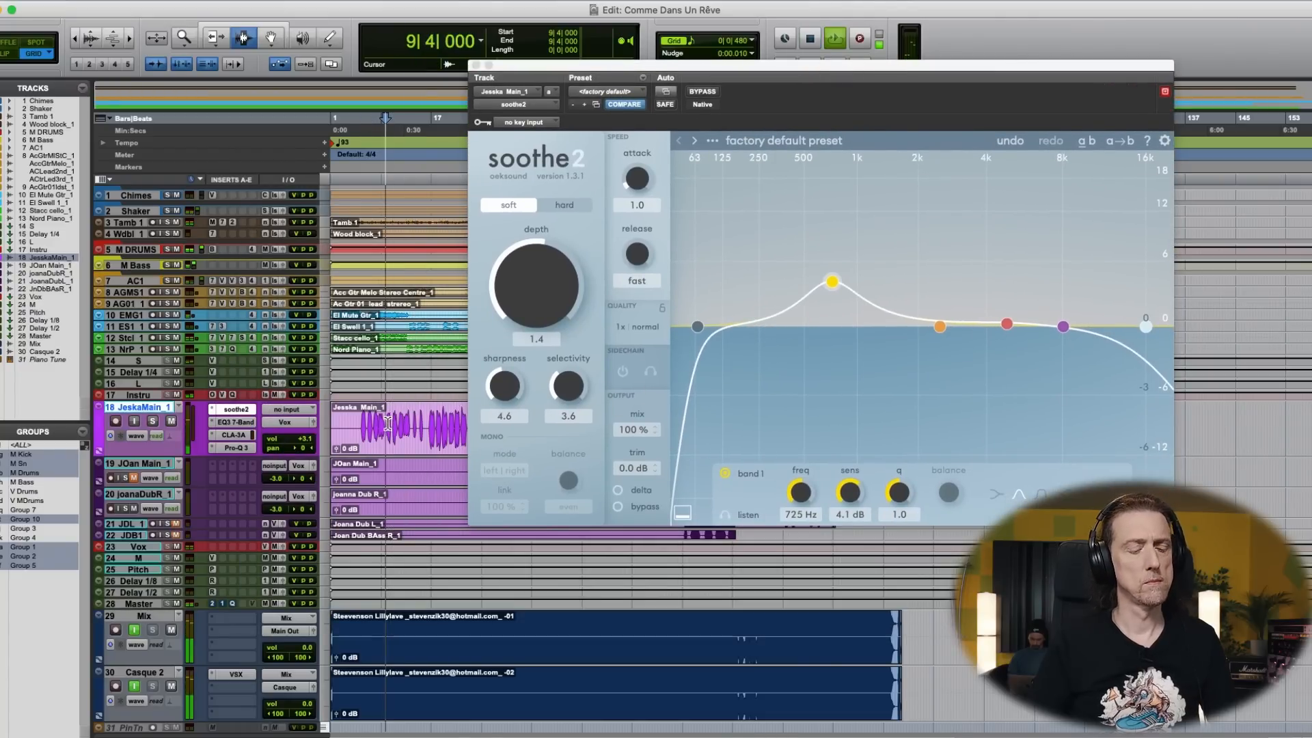
{"action": "key", "text": "t"}
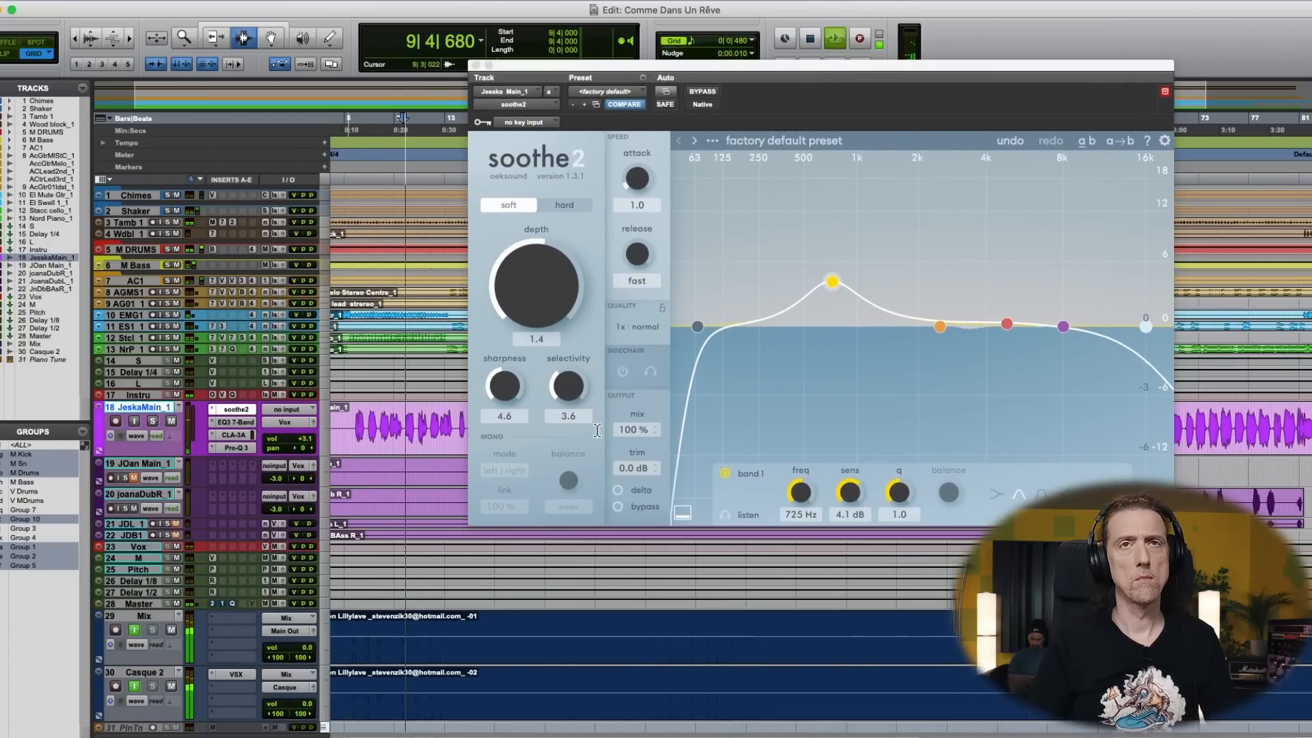
- Move soothe2 band 1 to 371 Hz at 3.9 dB, nudge band 2 slightly lower, replay from 8|4|000, and close it
{"action": "key", "text": "space"}
{"action": "left_click", "coordinate": [730, 520]}
{"action": "key", "text": "space"}
{"action": "mouse_move", "coordinate": [941, 327]}
{"action": "left_mouse_down"}
{"action": "mouse_move", "coordinate": [949, 255]}
{"action": "mouse_move", "coordinate": [893, 247]}
{"action": "mouse_move", "coordinate": [939, 331]}
{"action": "left_mouse_up"}
{"action": "left_click_drag", "start_coordinate": [829, 286], "coordinate": [780, 284]}
{"action": "key", "text": "space"}
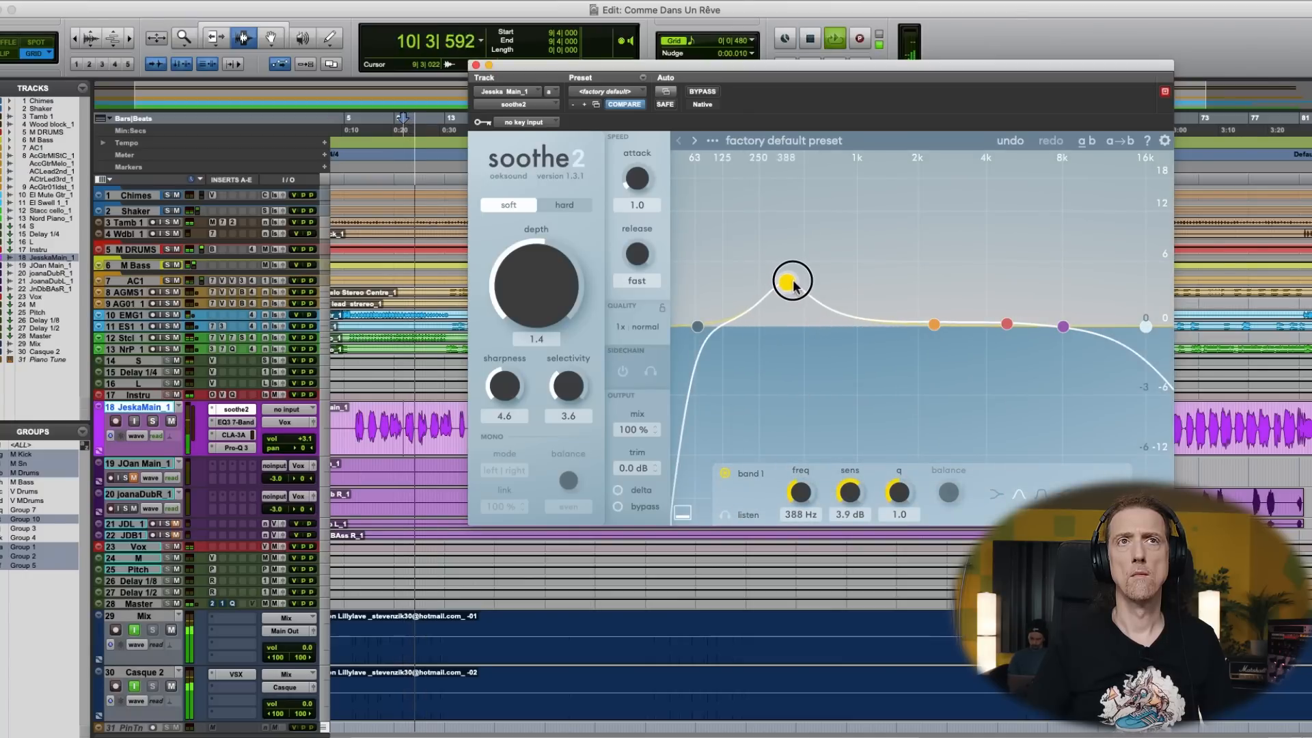
{"action": "left_click", "coordinate": [393, 422]}
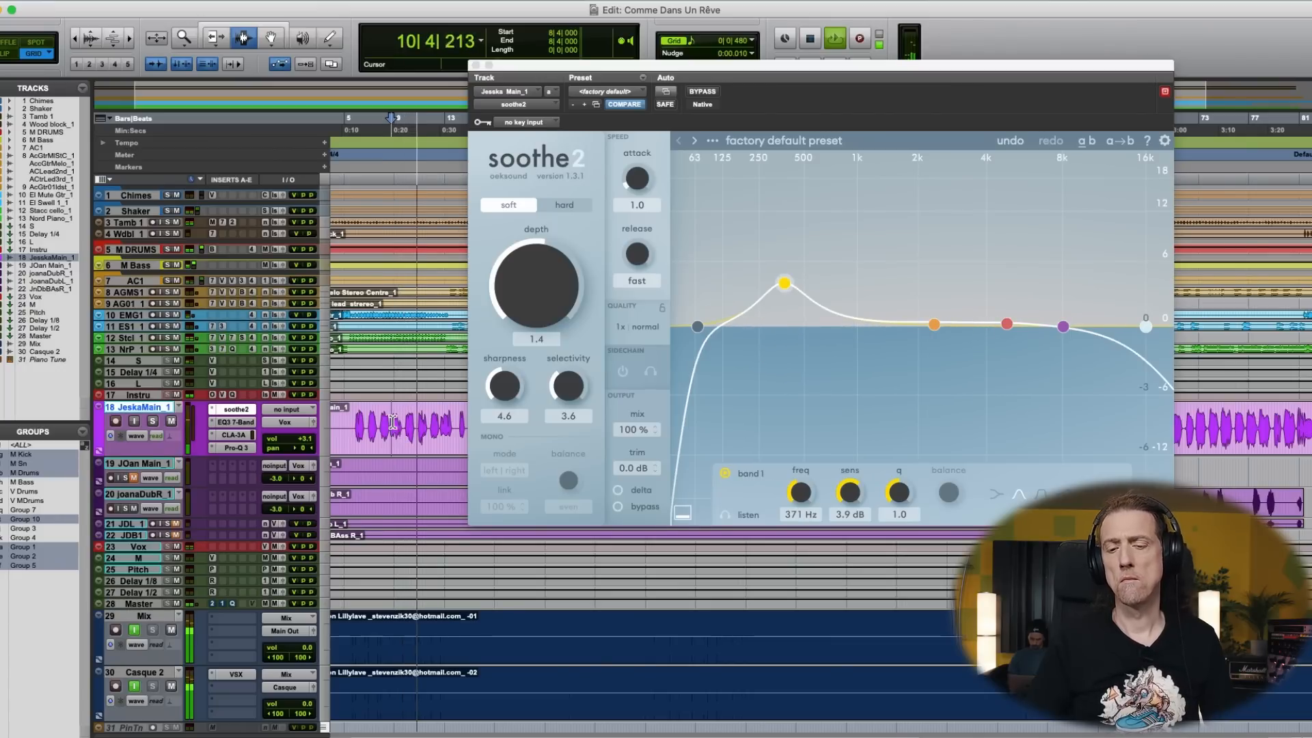
{"action": "left_click", "coordinate": [477, 65]}
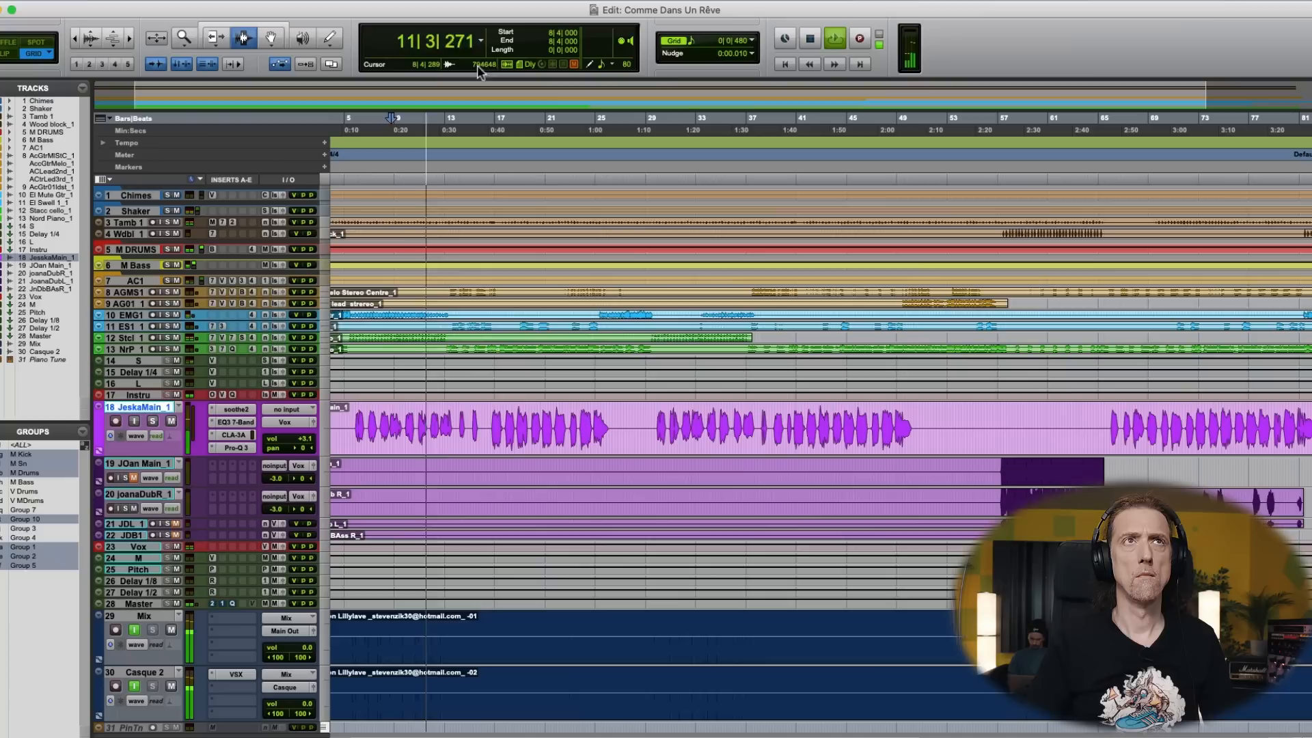
- Set the low-frequency cut in the main vocal's EQ3 7-Band to -3.8 dB at 77.1 Hz
{"action": "key", "text": "super+equal"}
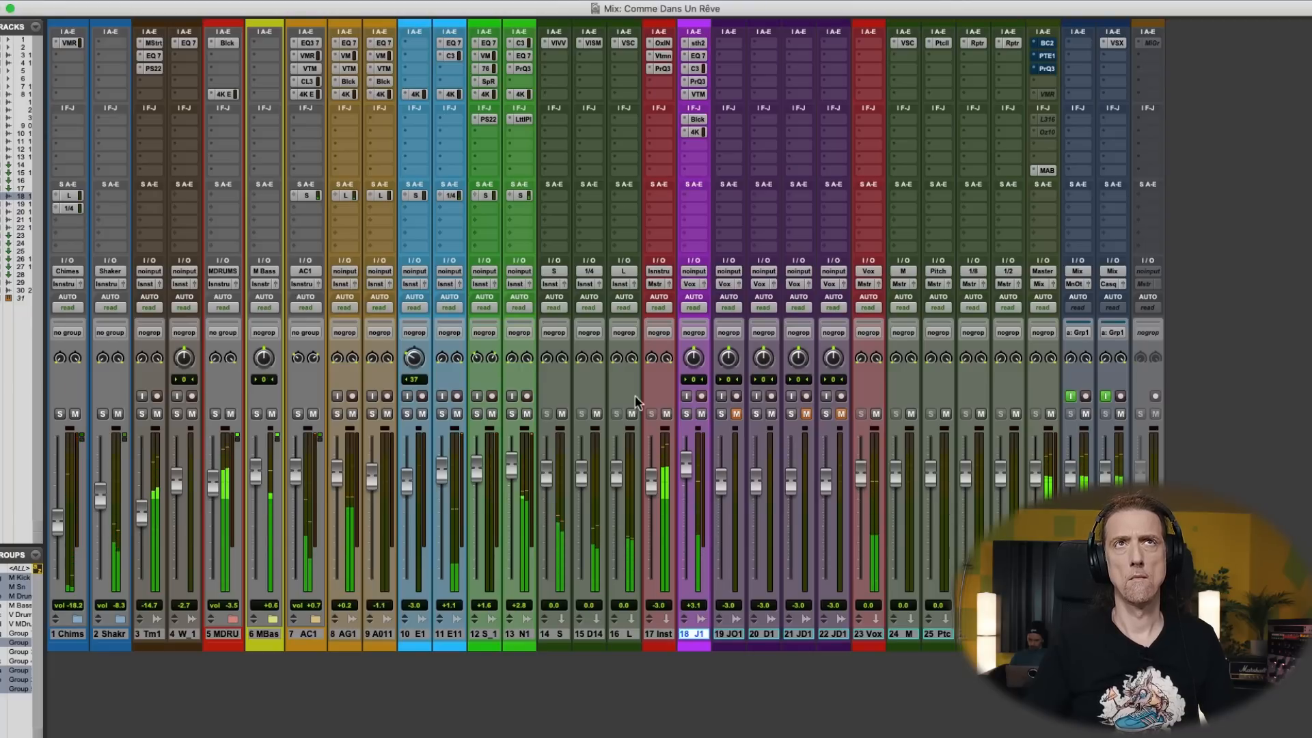
{"action": "left_click", "coordinate": [698, 57]}
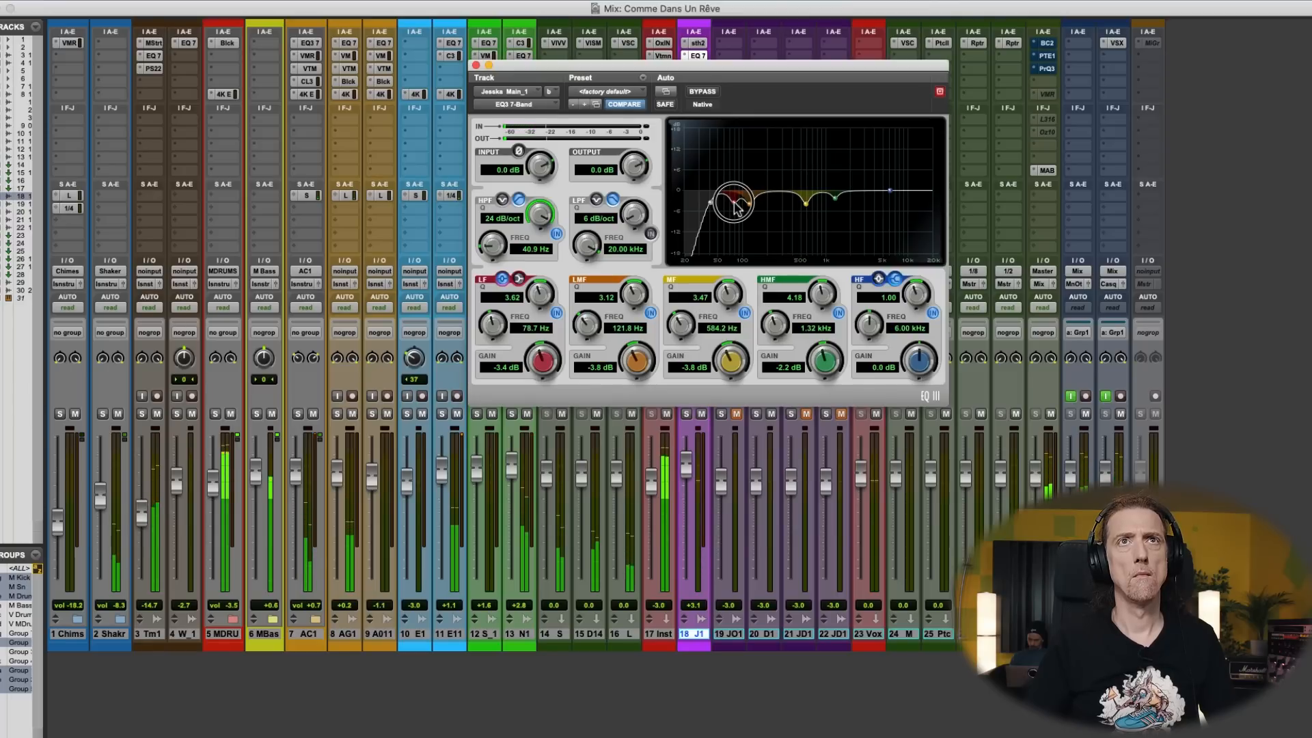
{"action": "left_click_drag", "start_coordinate": [735, 208], "coordinate": [737, 209]}
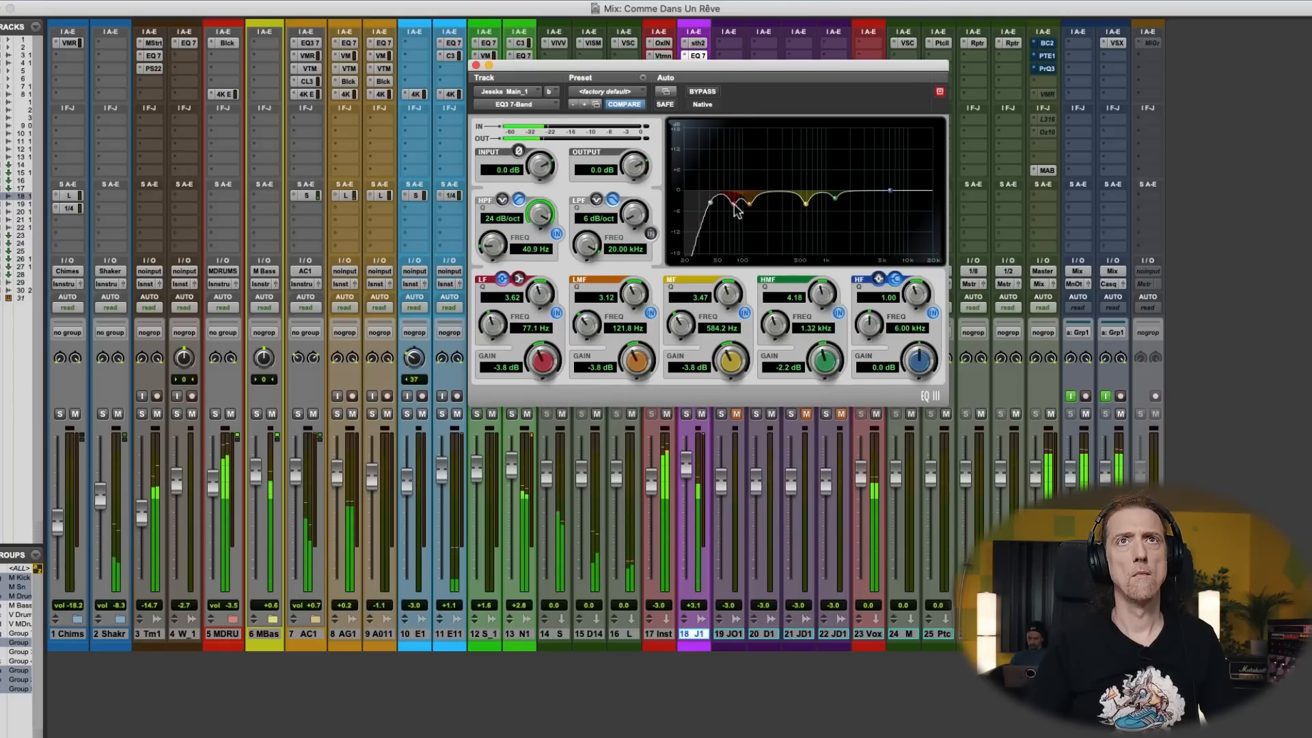
{"action": "left_click", "coordinate": [477, 65]}
- Bypass the upper-mid and high boosts in the main vocal's Pro-Q 3 and close it
{"action": "left_click", "coordinate": [699, 82]}
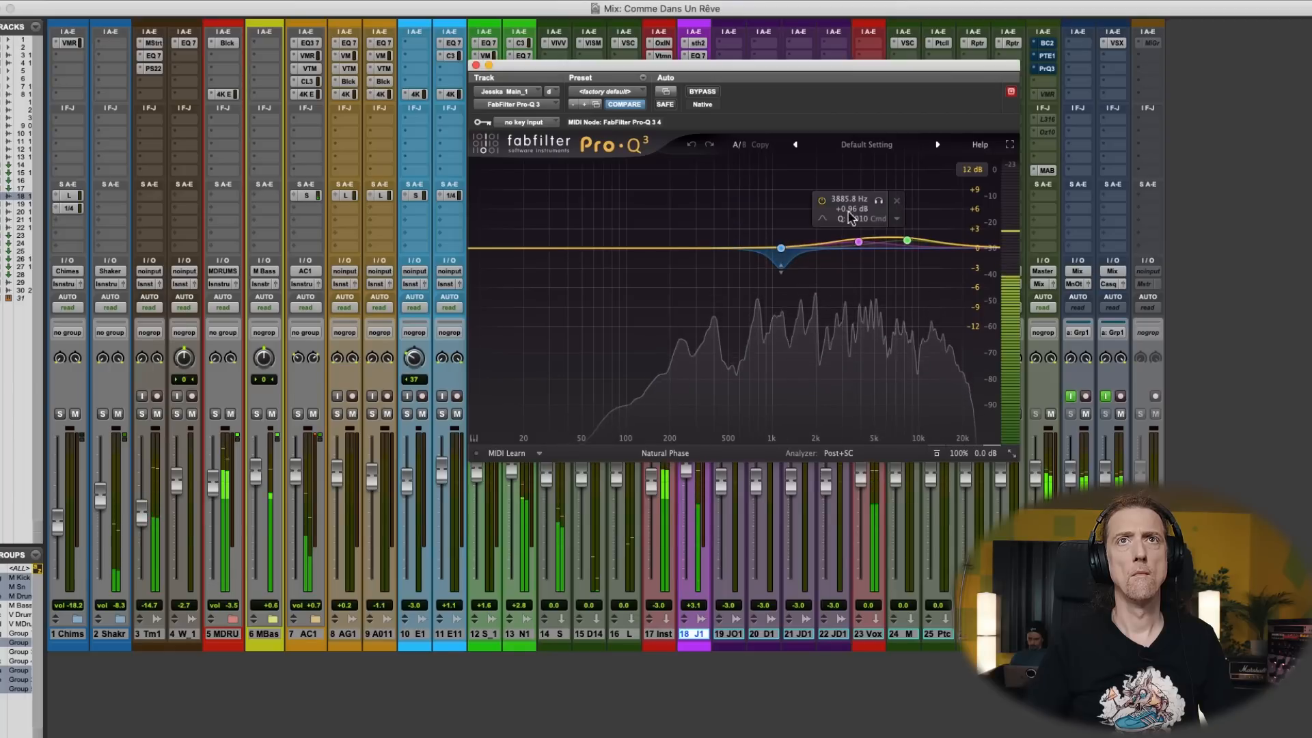
{"action": "left_click", "coordinate": [822, 201]}
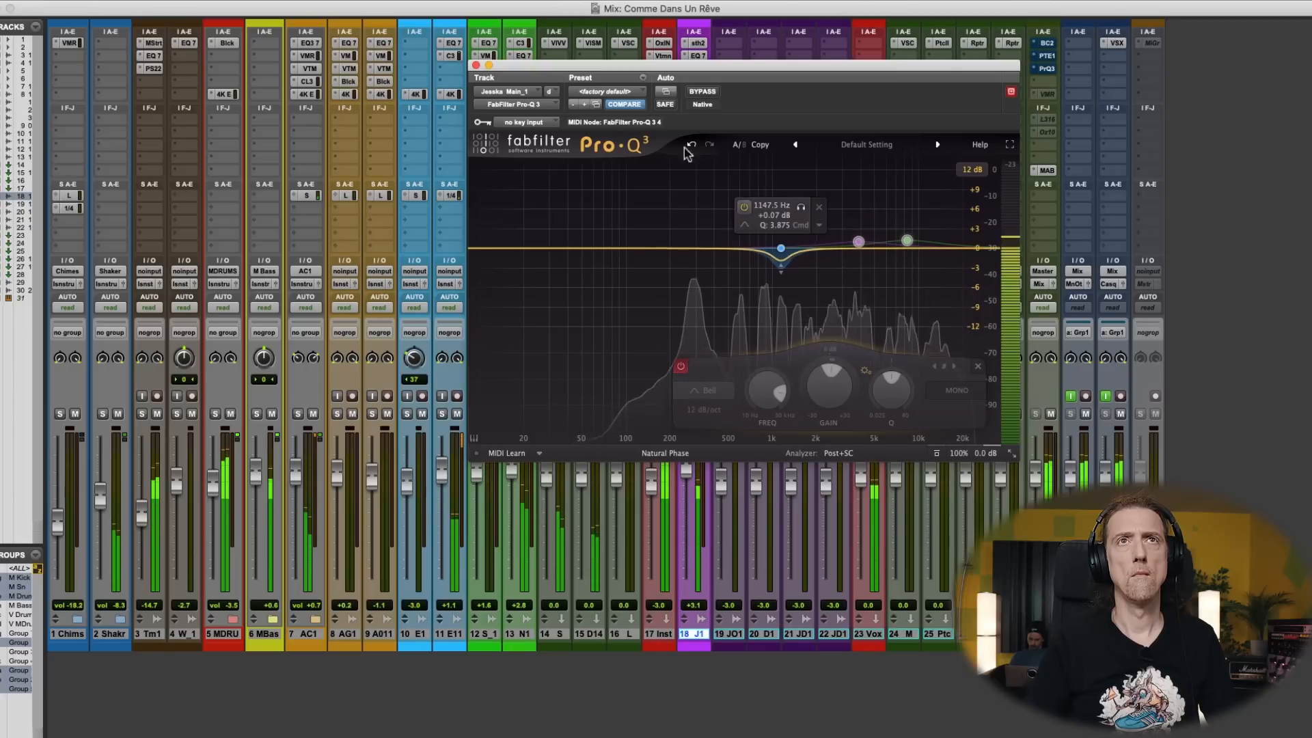
{"action": "left_click", "coordinate": [476, 65]}
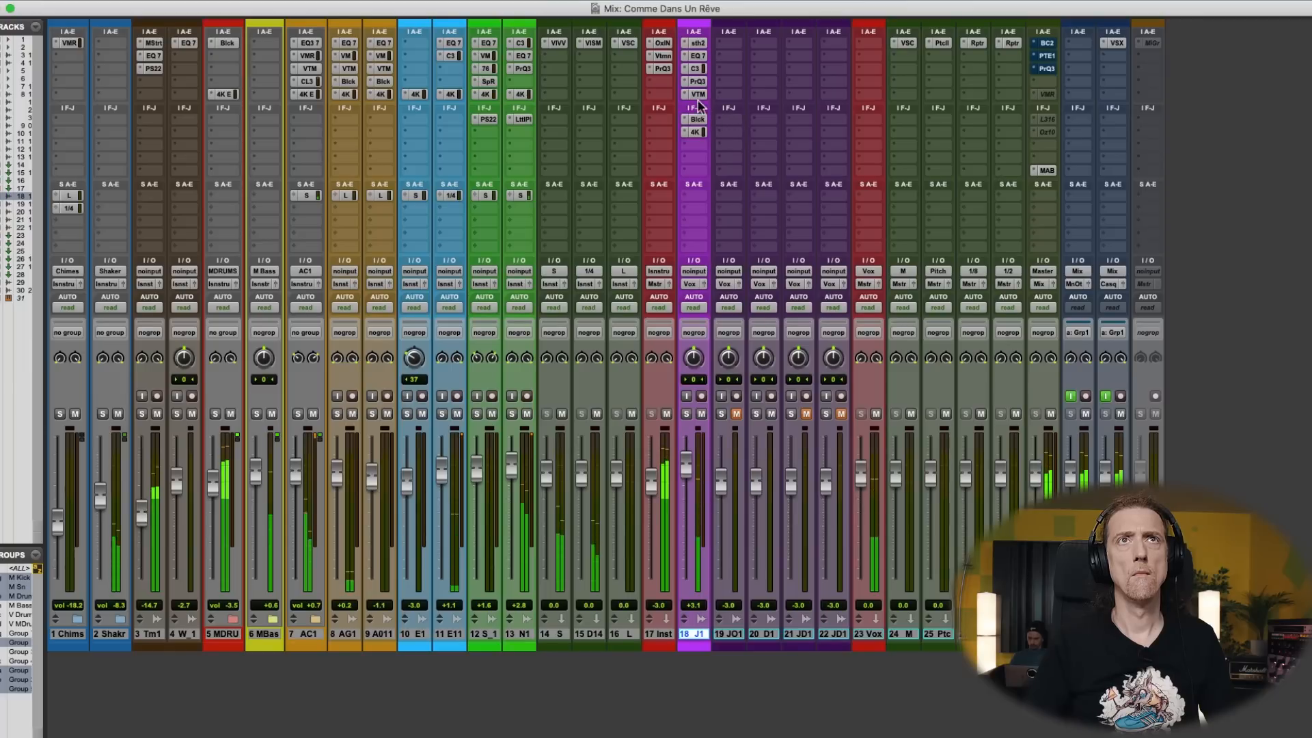
- In the main vocal's SSL 4K E, set the HMF gain to 4.5 dB, lower the HF gain slightly, and set the fader to 7.0 dB
{"action": "left_click", "coordinate": [696, 133]}
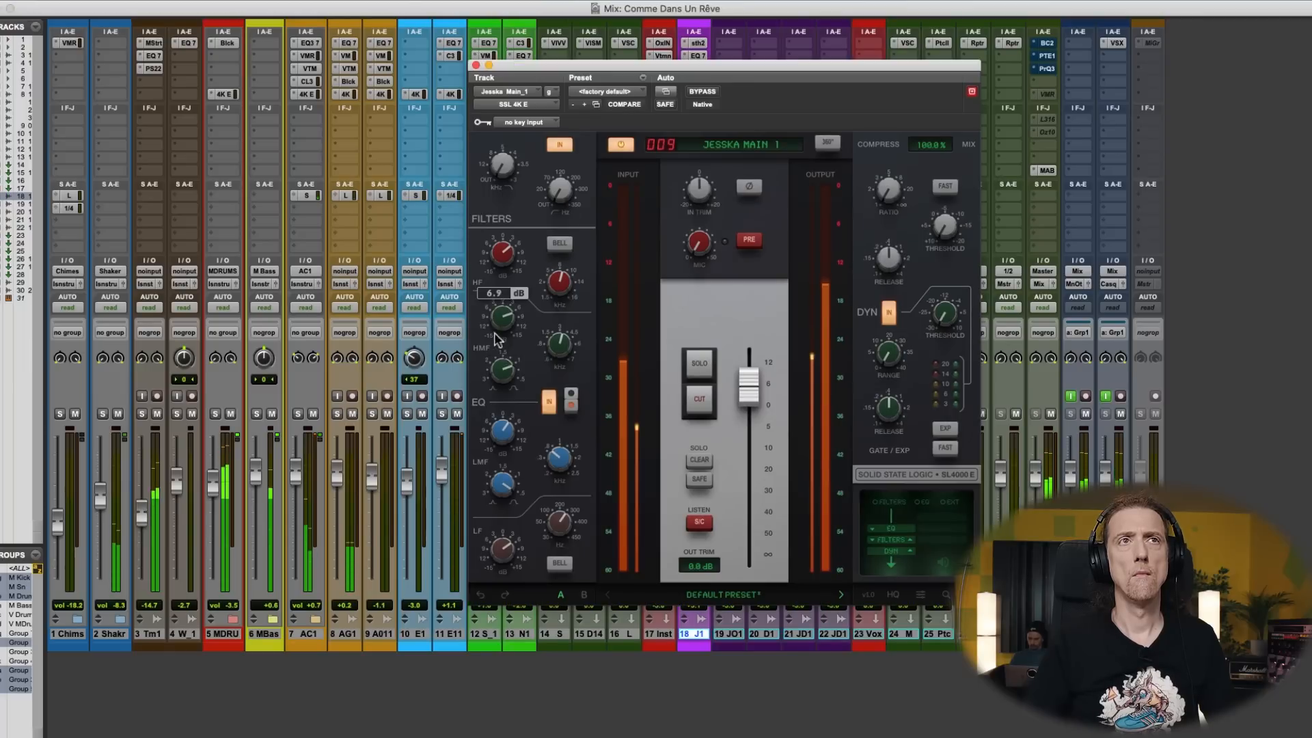
{"action": "left_click_drag", "start_coordinate": [501, 313], "coordinate": [500, 324]}
{"action": "left_click_drag", "start_coordinate": [501, 251], "coordinate": [500, 262]}
{"action": "left_click_drag", "start_coordinate": [499, 313], "coordinate": [499, 318]}
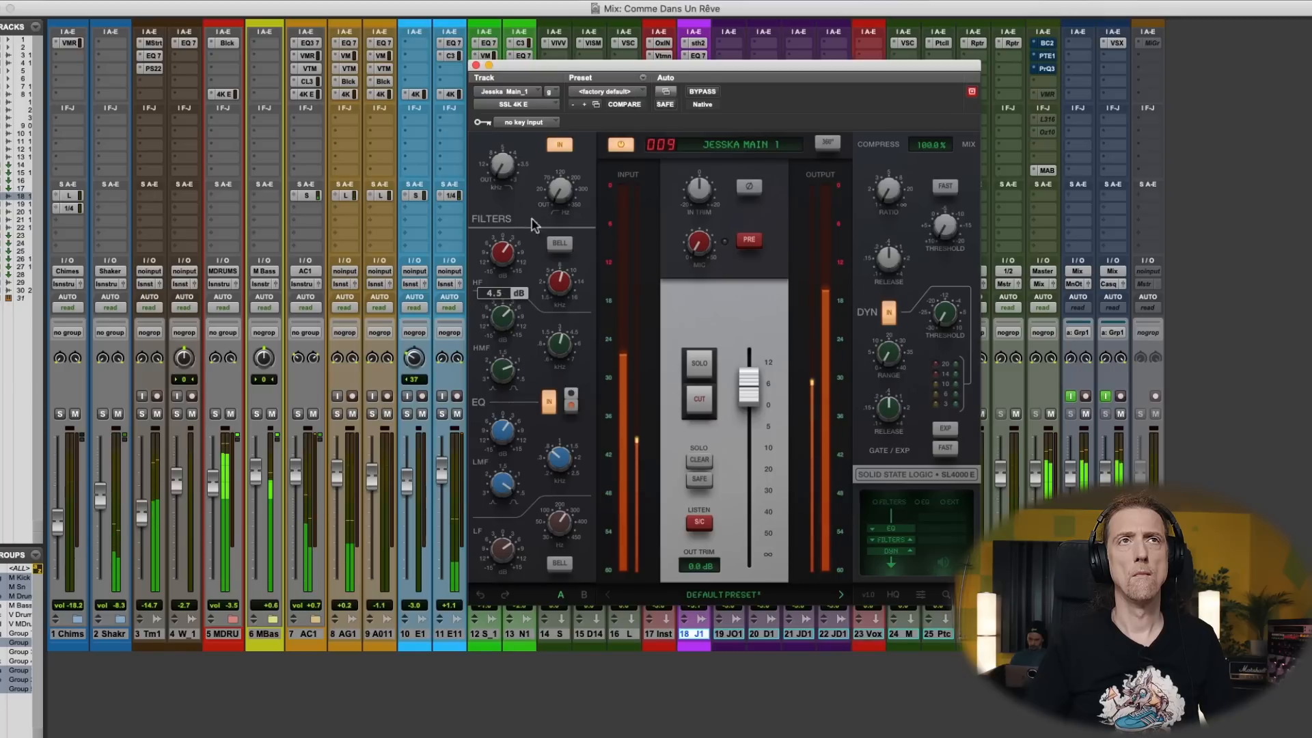
{"action": "left_click_drag", "start_coordinate": [757, 390], "coordinate": [757, 387]}
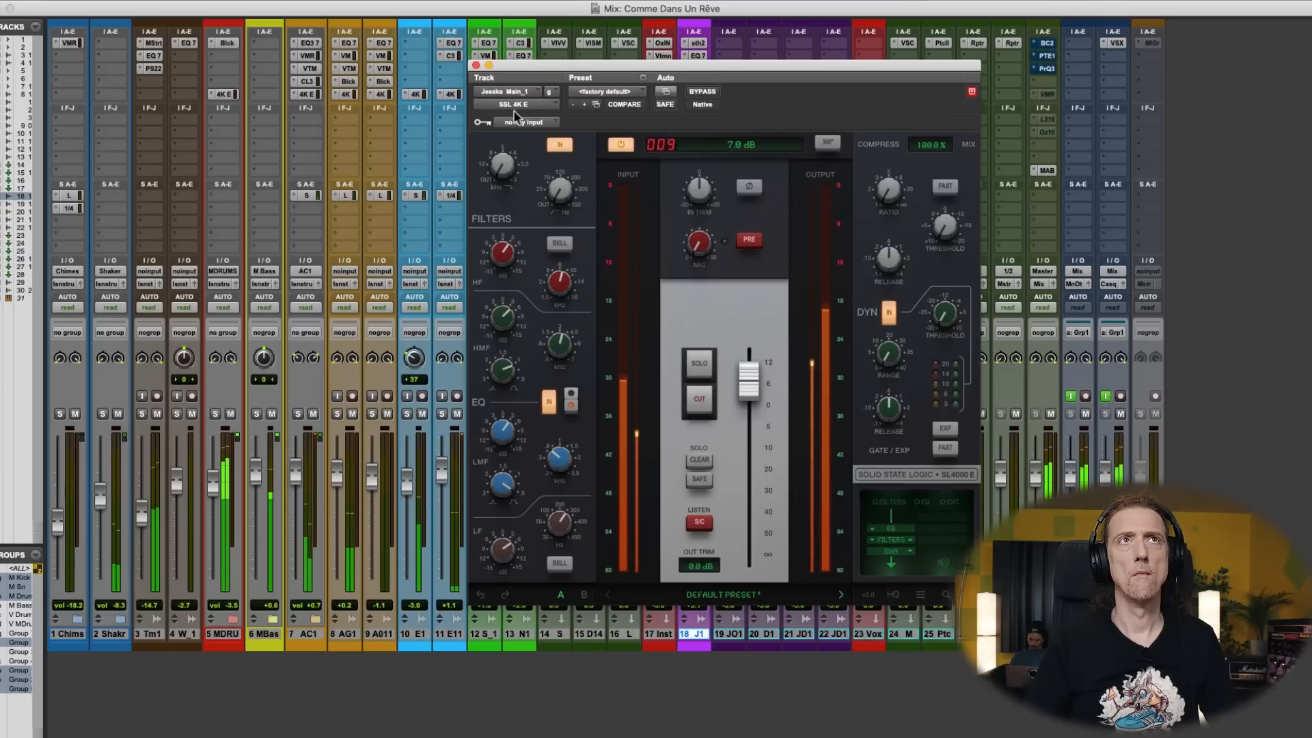
- Close the main vocal's SSL 4K E and lower the main vocal's track volume to +3.3 dB
{"action": "left_click", "coordinate": [476, 66]}
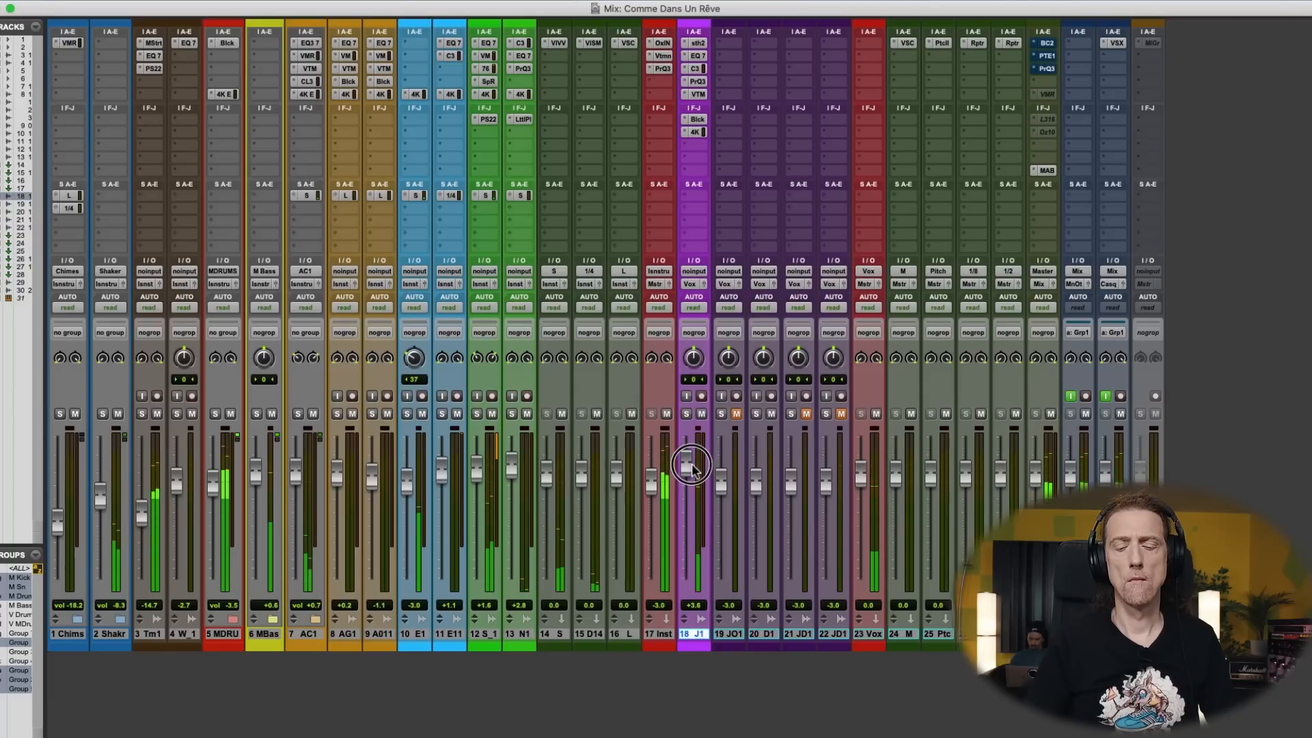
{"action": "left_click_drag", "start_coordinate": [691, 467], "coordinate": [691, 467]}
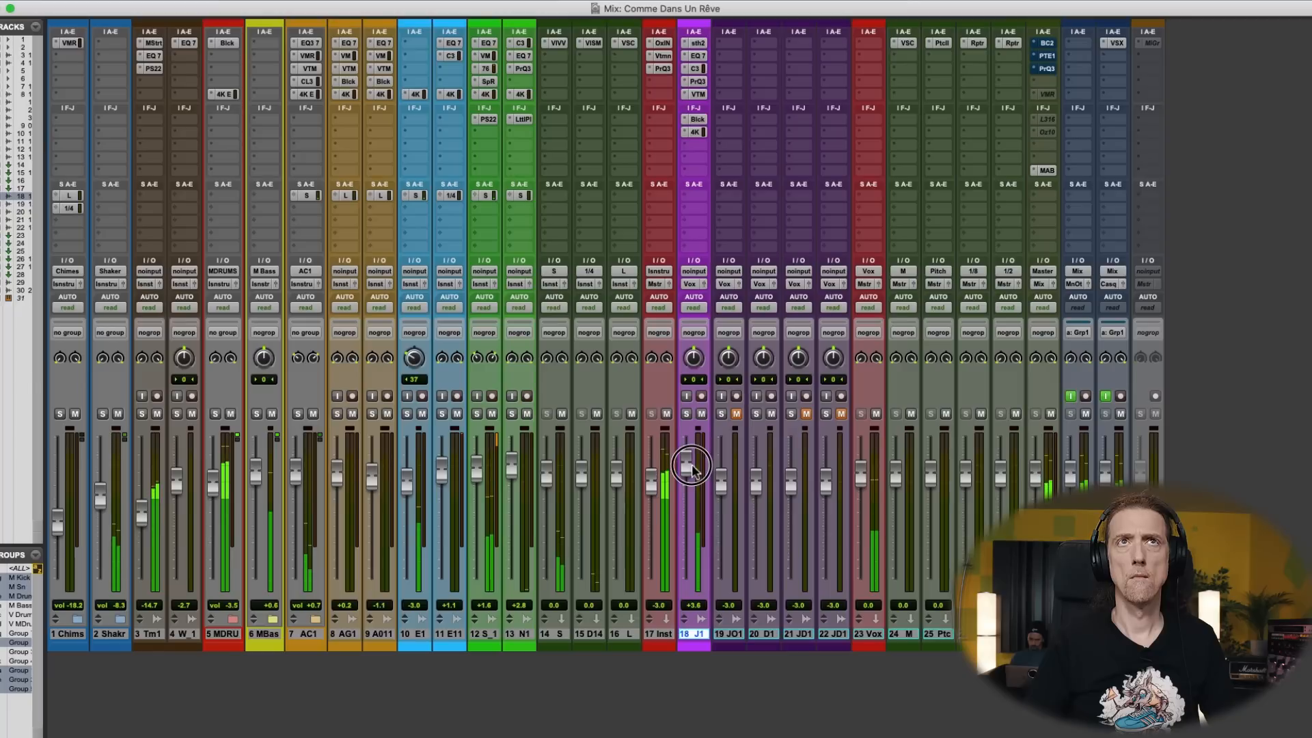
- In the main vocal's Pro-Q 3, replace the two bypassed boosts with one active +1.63 dB bell at 4843.2 Hz, and close it
{"action": "left_click", "coordinate": [705, 81]}
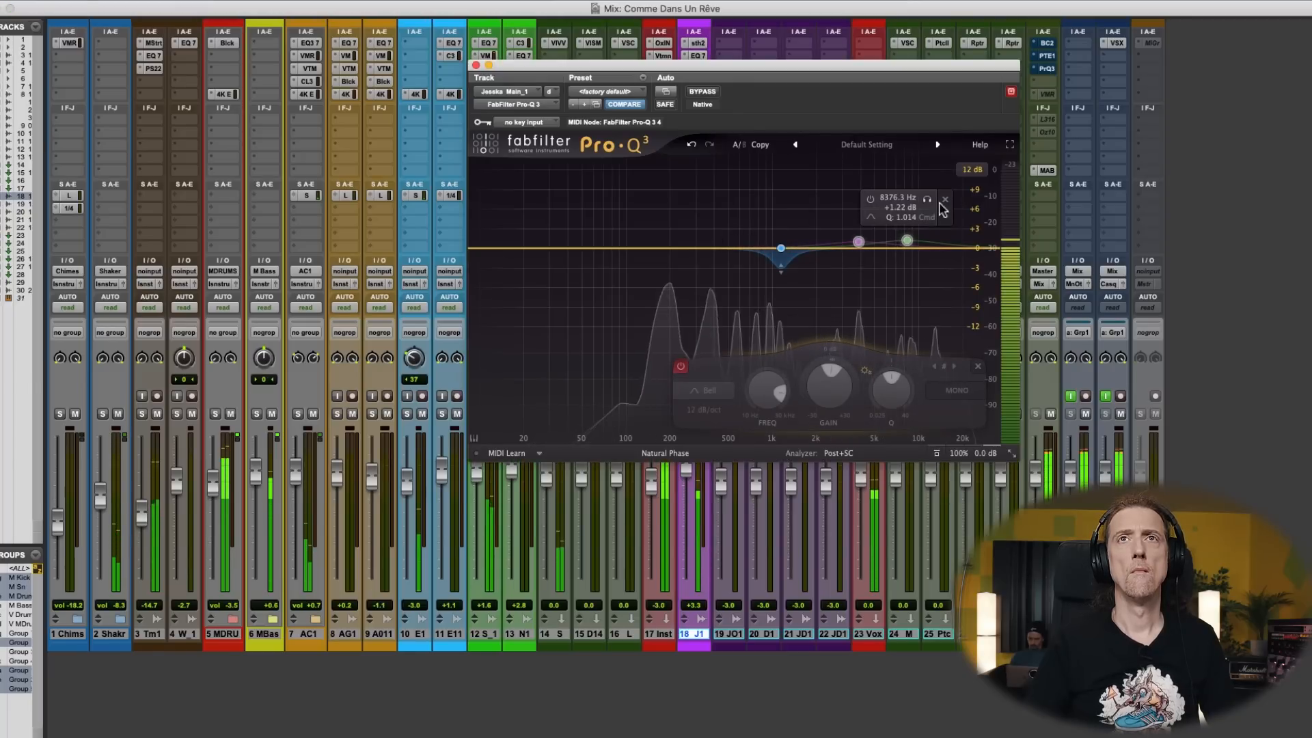
{"action": "left_click_drag", "start_coordinate": [697, 252], "coordinate": [873, 238]}
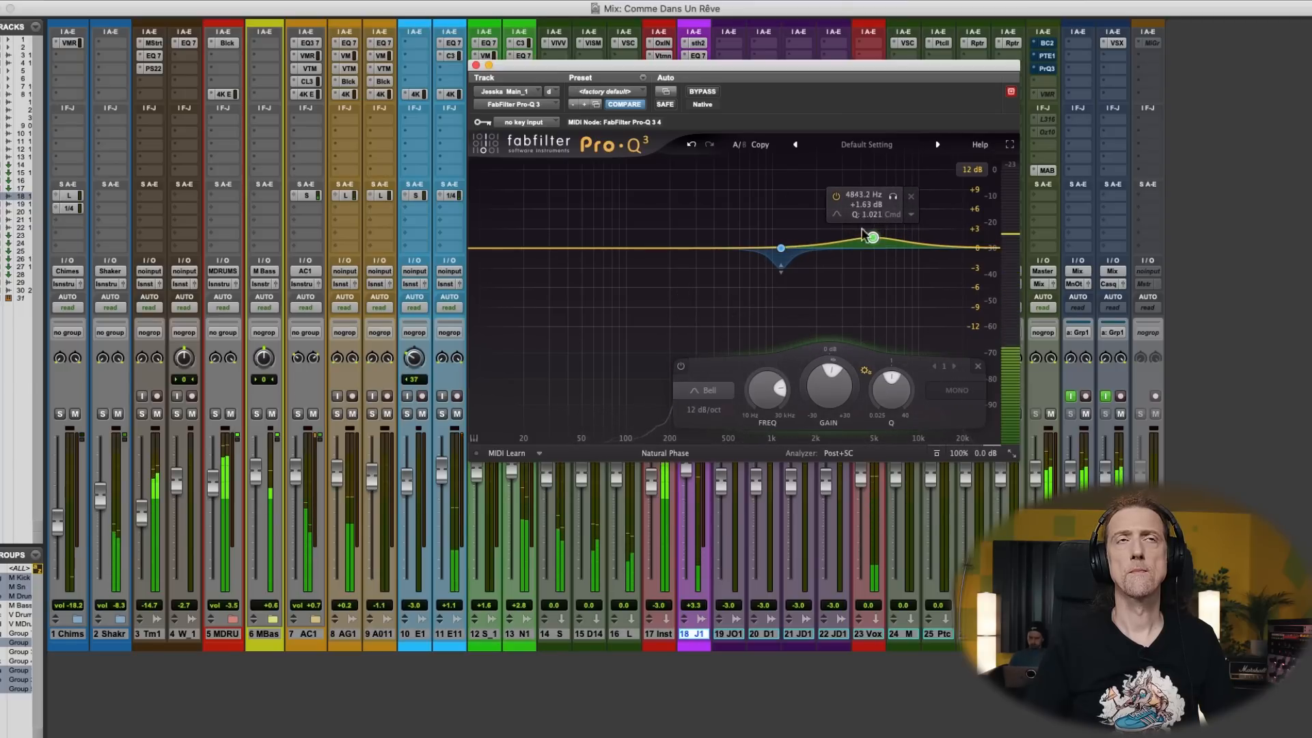
{"action": "left_click", "coordinate": [476, 66]}
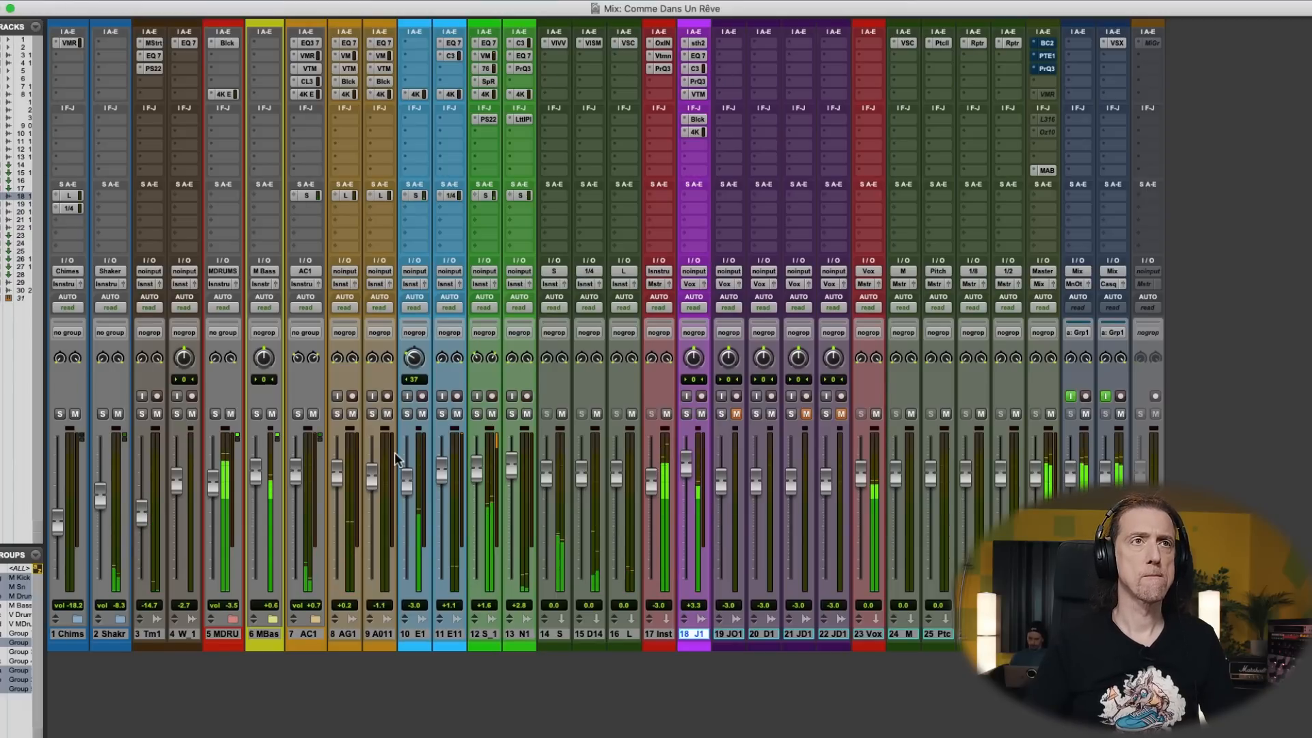
- In the main vocal's EQ3 7-Band, set HPF to 52.9 Hz, LF to -6.5 dB at 86.9 Hz and LMF to -3.6 dB at 137.2 Hz
{"action": "key", "text": "super+equal"}
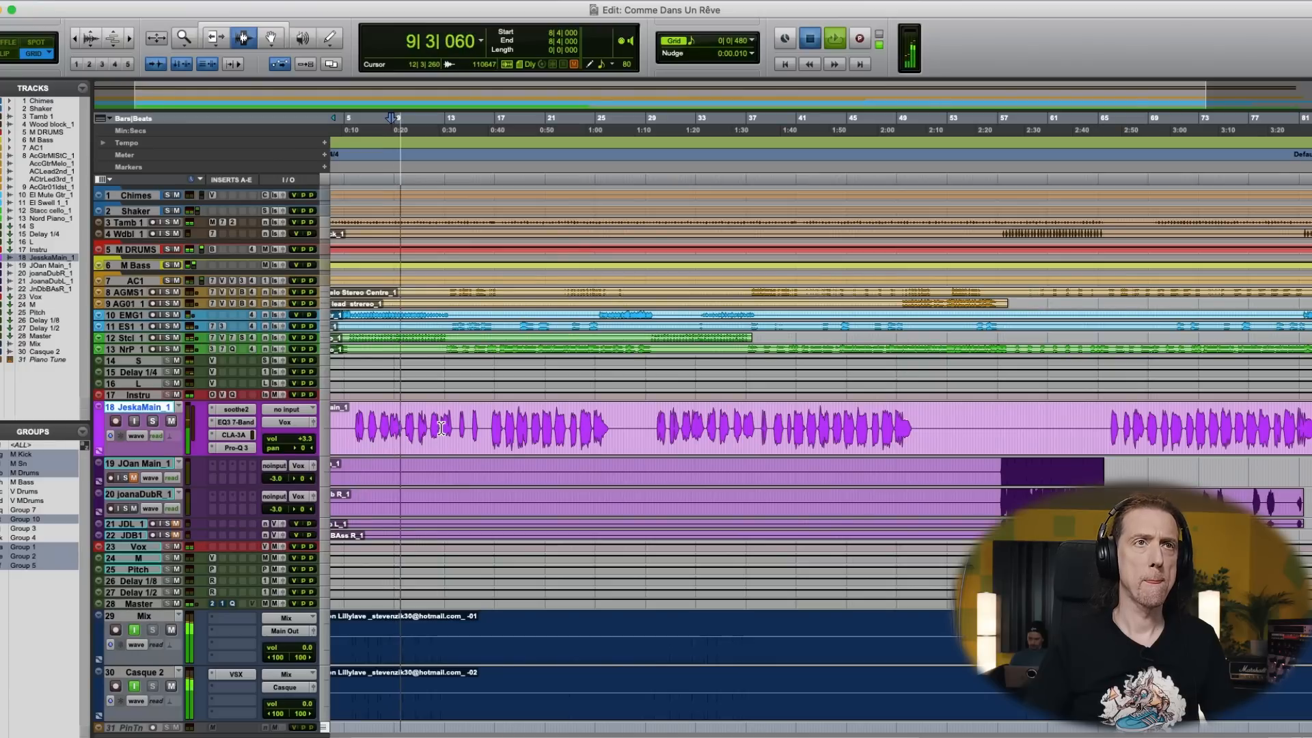
{"action": "key", "text": "super+equal"}
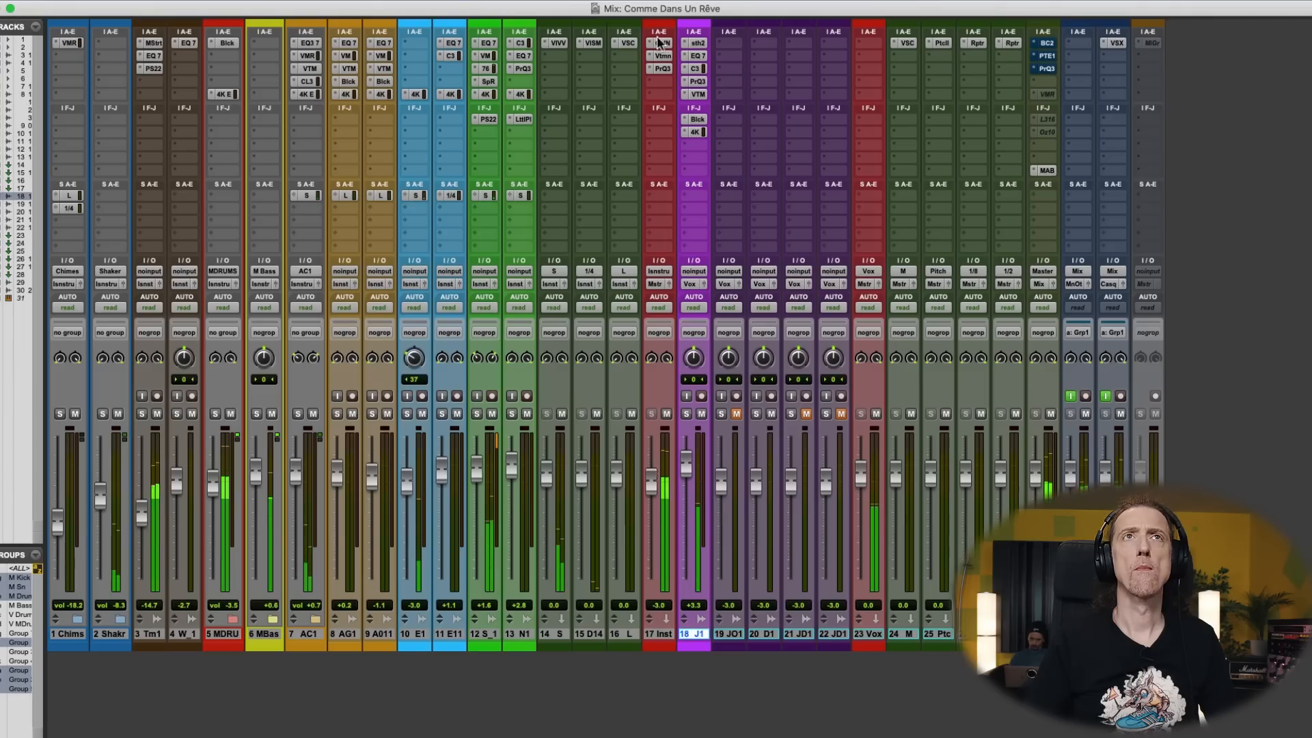
{"action": "left_click", "coordinate": [697, 57]}
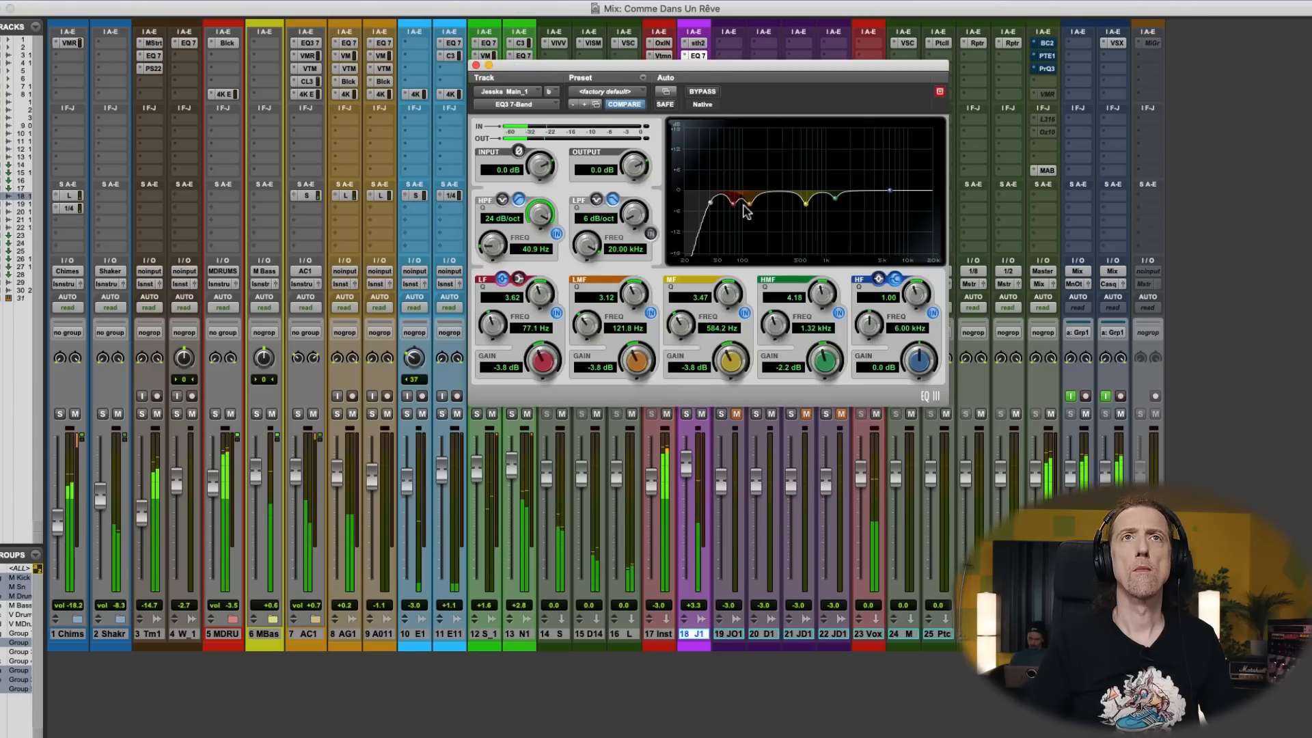
{"action": "mouse_move", "coordinate": [750, 209]}
{"action": "left_mouse_down"}
{"action": "mouse_move", "coordinate": [751, 229]}
{"action": "mouse_move", "coordinate": [758, 208]}
{"action": "mouse_move", "coordinate": [703, 205]}
{"action": "mouse_move", "coordinate": [734, 207]}
{"action": "mouse_move", "coordinate": [742, 144]}
{"action": "mouse_move", "coordinate": [754, 174]}
{"action": "mouse_move", "coordinate": [741, 139]}
{"action": "mouse_move", "coordinate": [738, 226]}
{"action": "left_mouse_up"}
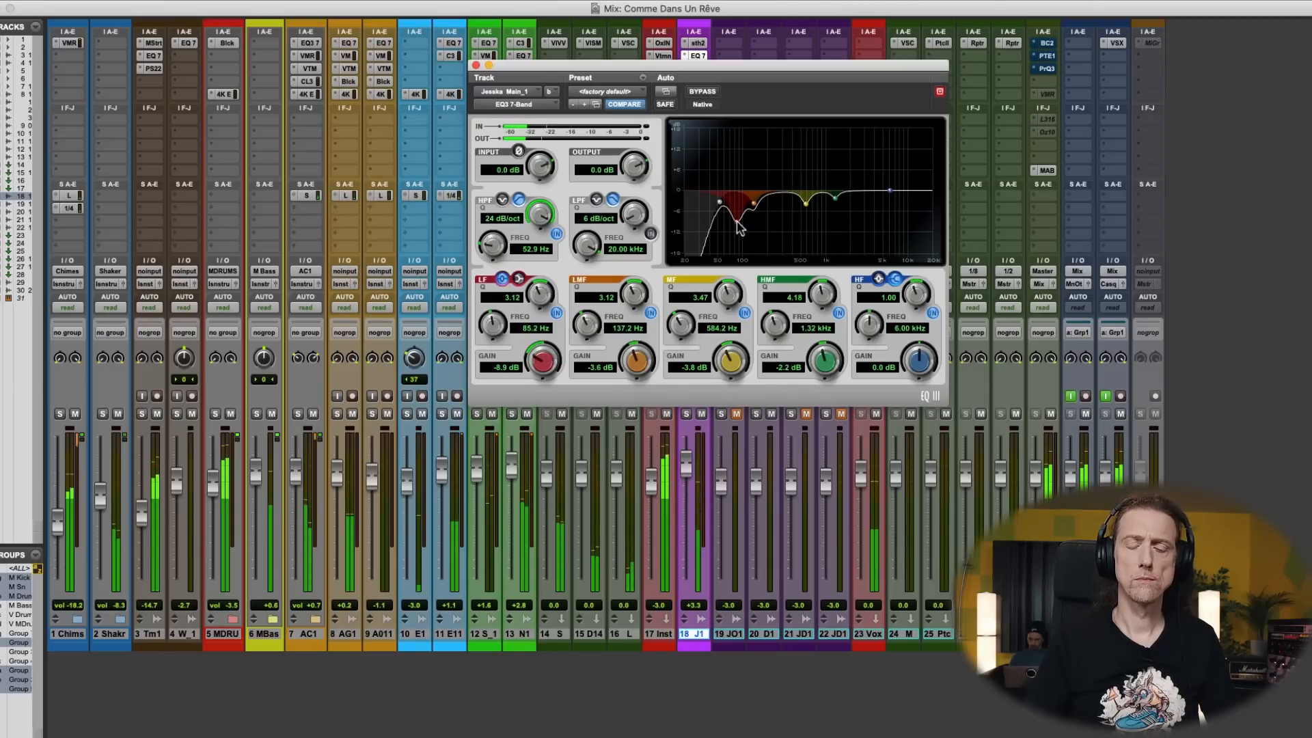
{"action": "key", "text": "super+equal"}
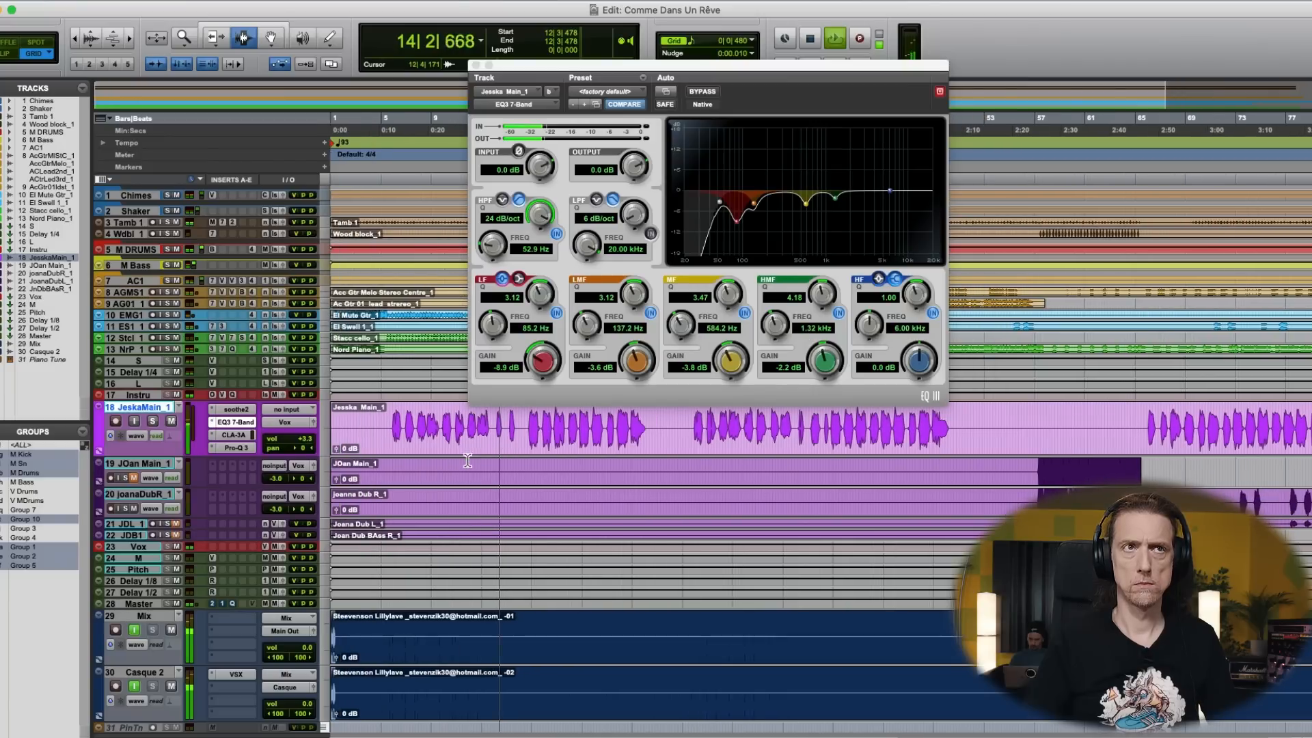
{"action": "left_click_drag", "start_coordinate": [738, 226], "coordinate": [740, 216]}
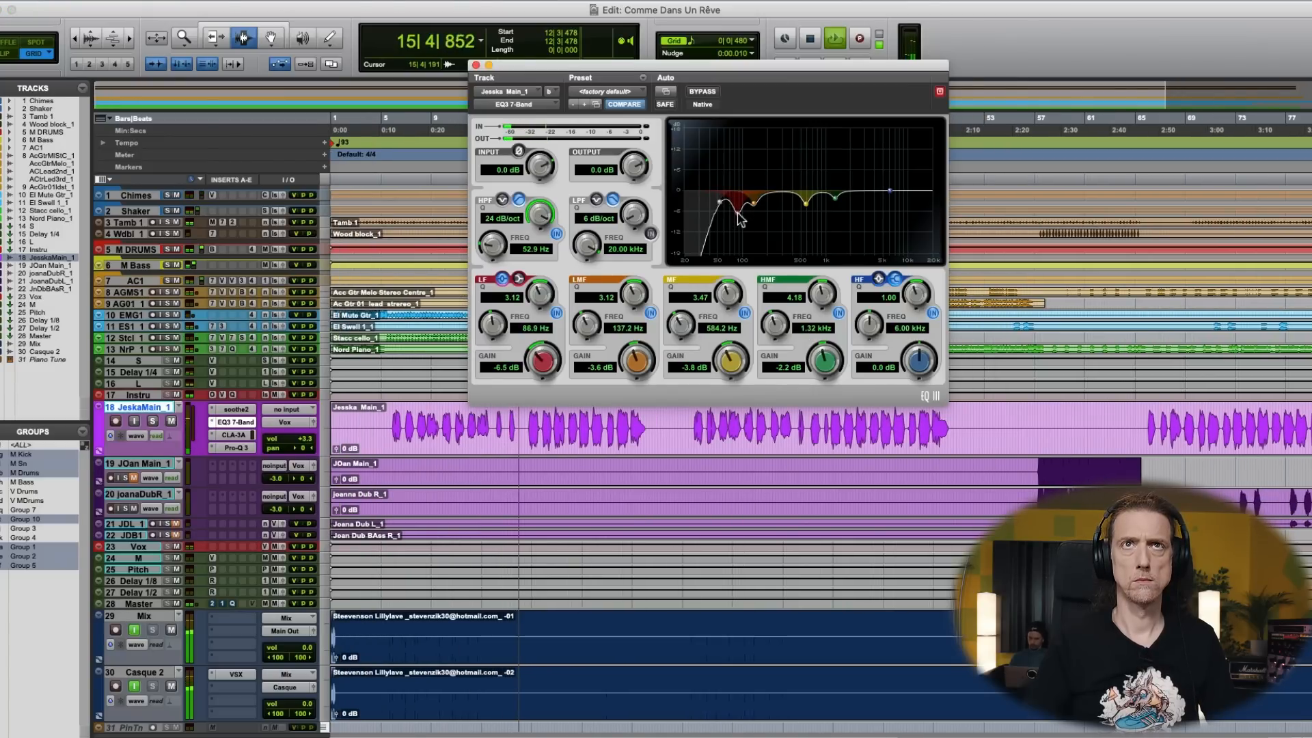
{"action": "key", "text": "space"}
{"action": "left_click", "coordinate": [477, 65]}
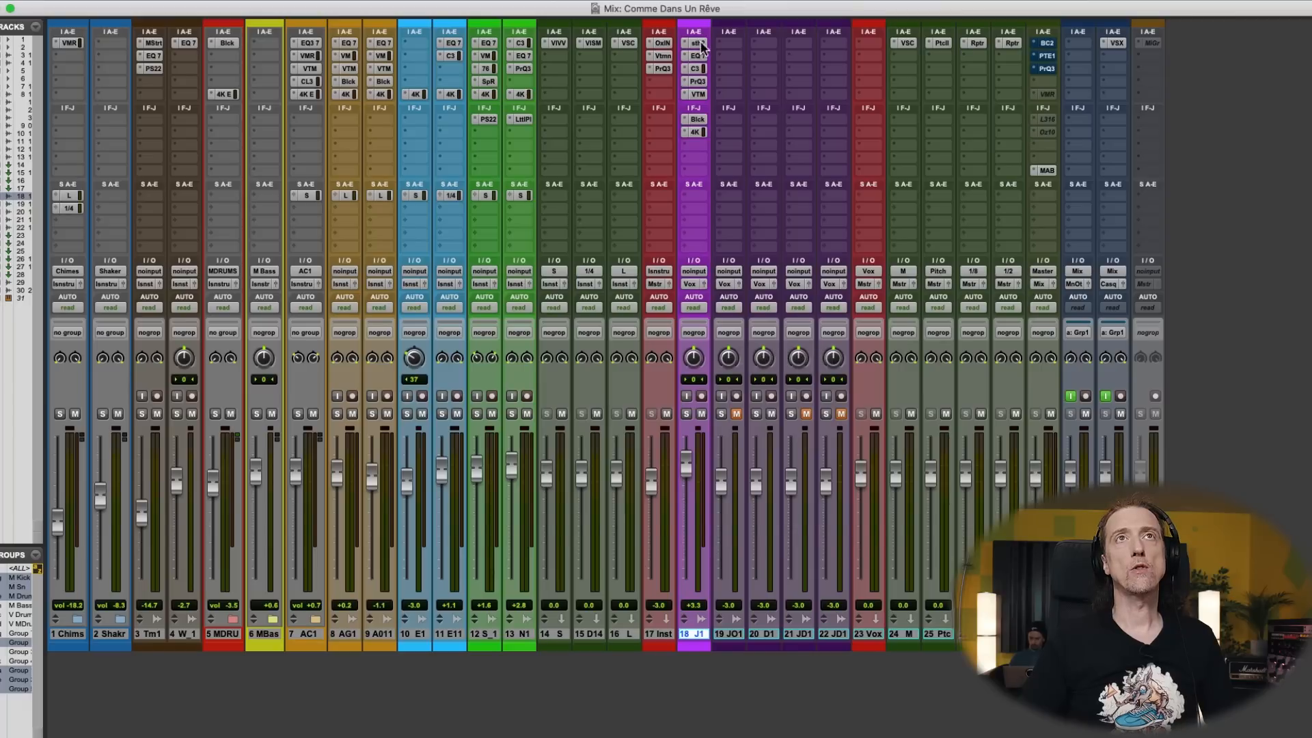
- Open the main vocal's soothe2 and reposition its window so the whole display is easier to see
{"action": "left_click", "coordinate": [698, 42]}
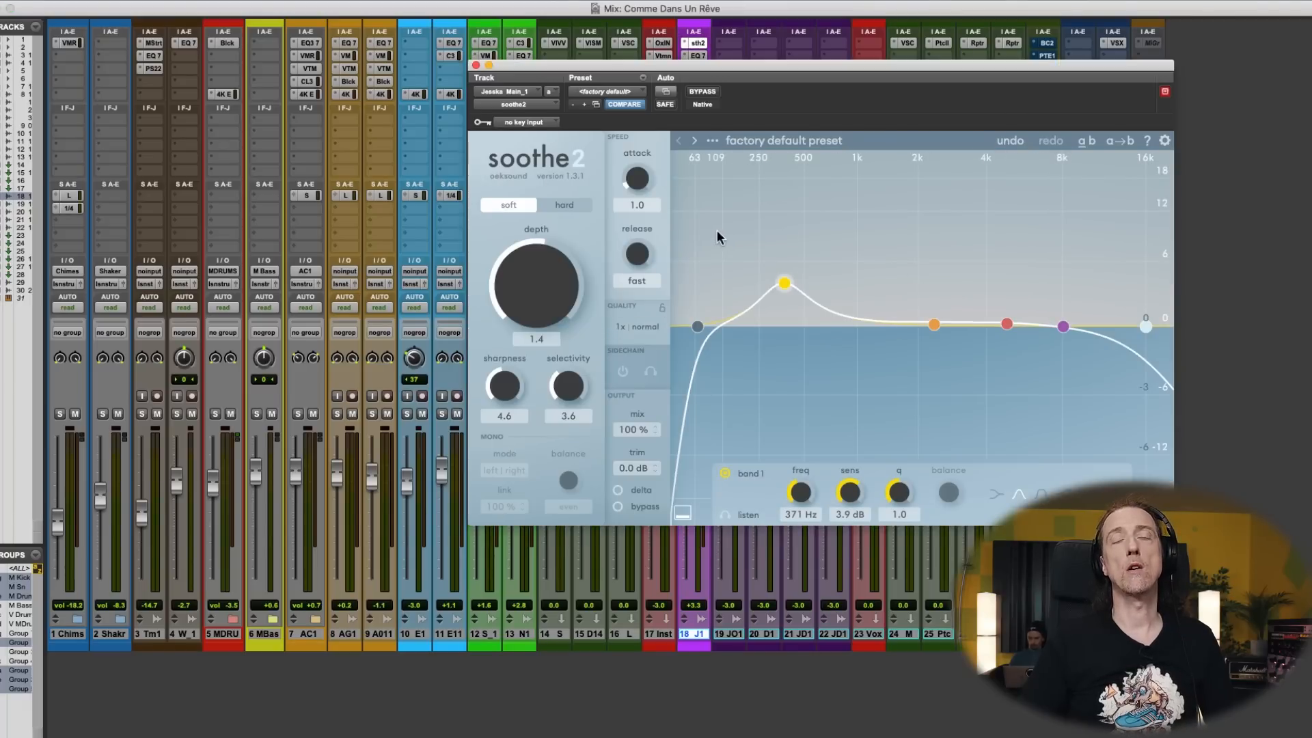
{"action": "left_click_drag", "start_coordinate": [775, 66], "coordinate": [695, 41]}
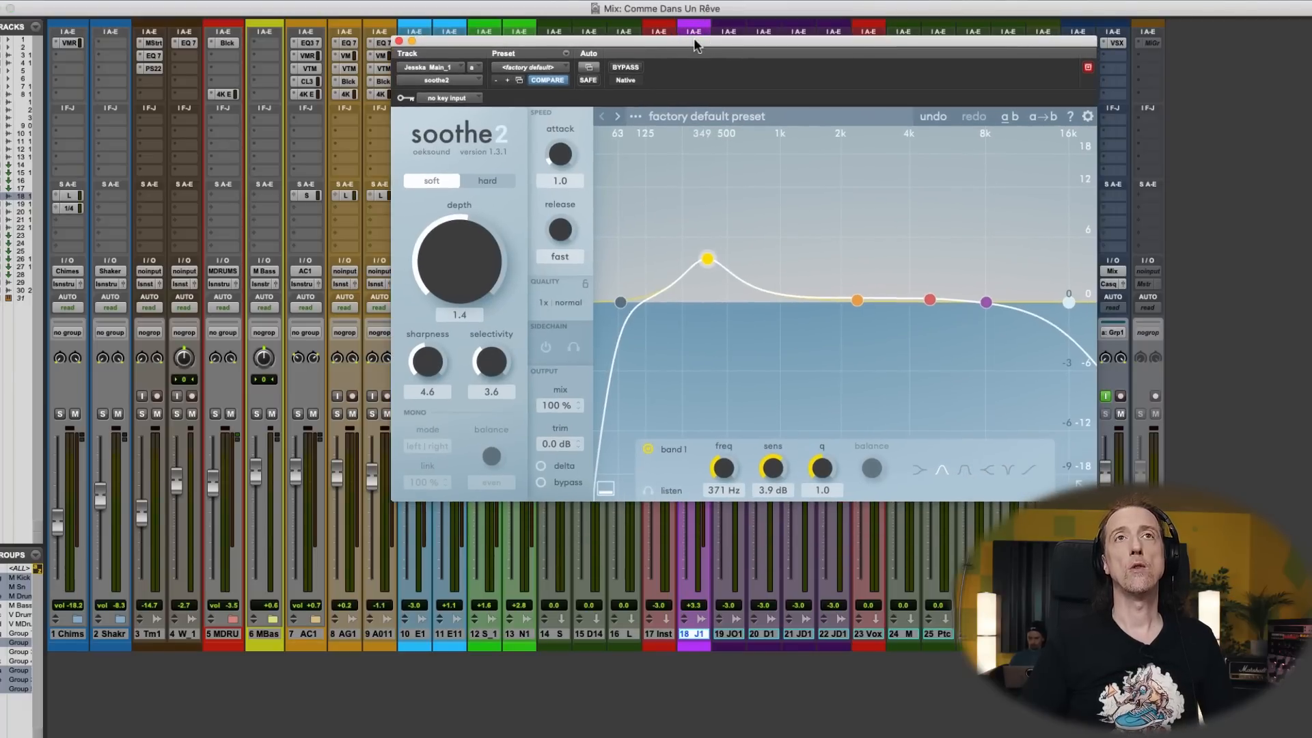
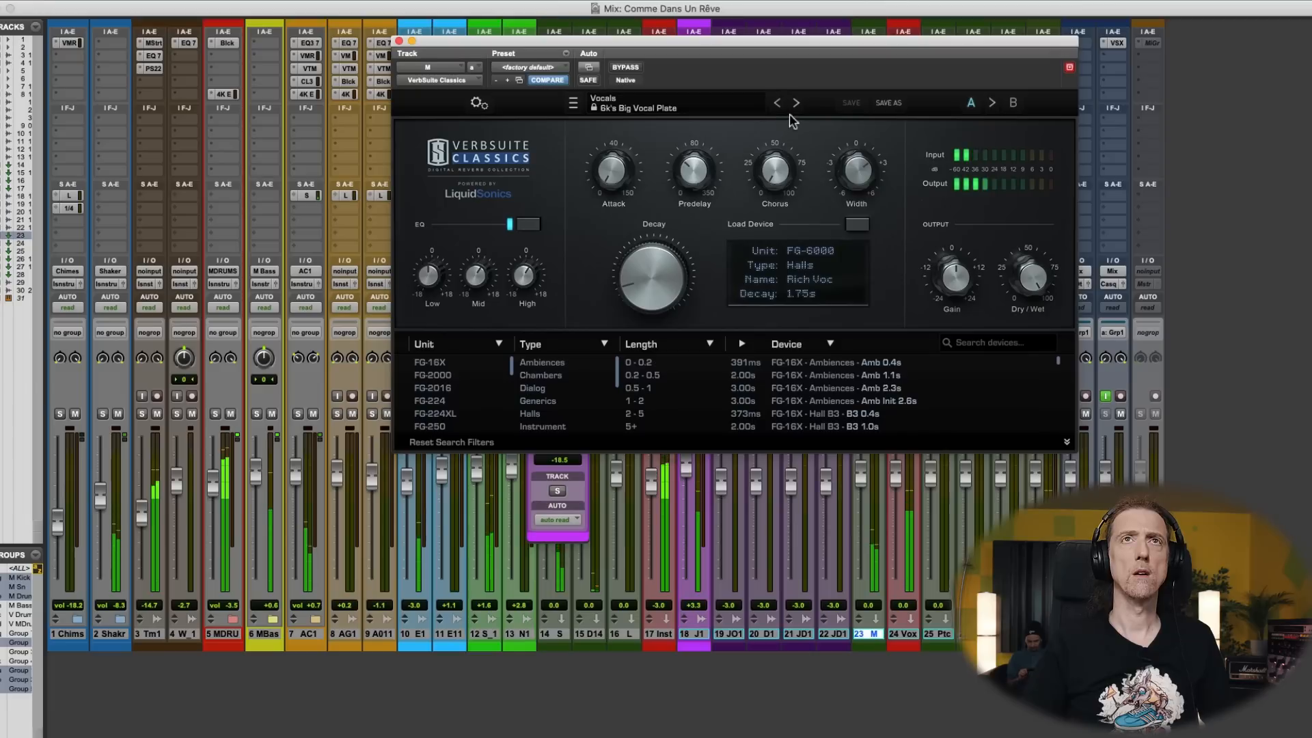
- Audition vocal presets in the M reverb, settle on 250 Vocal Perfection, close it, and lower the main vocal's send to M to -18.8 dB
{"action": "left_click", "coordinate": [796, 103]}
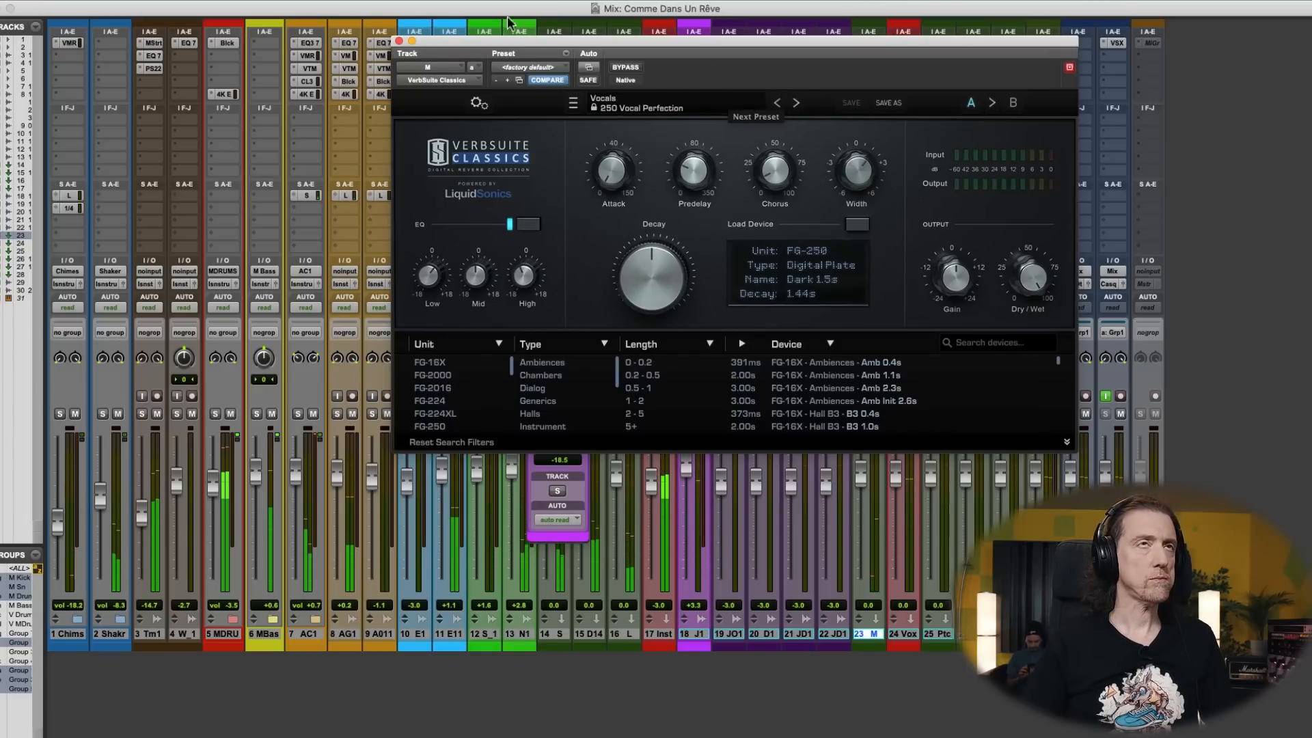
{"action": "left_click", "coordinate": [796, 103]}
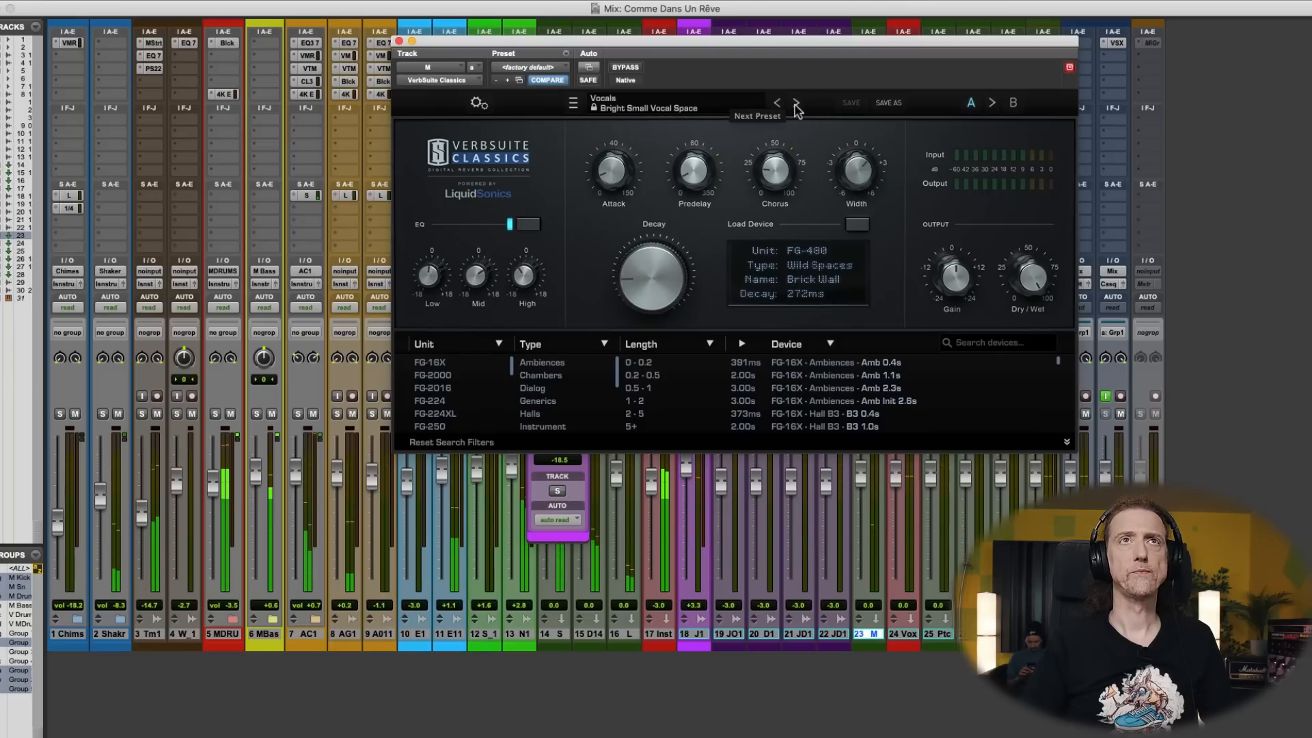
{"action": "left_click", "coordinate": [777, 104]}
{"action": "left_click", "coordinate": [778, 104]}
{"action": "left_click", "coordinate": [778, 104]}
{"action": "left_click", "coordinate": [796, 104]}
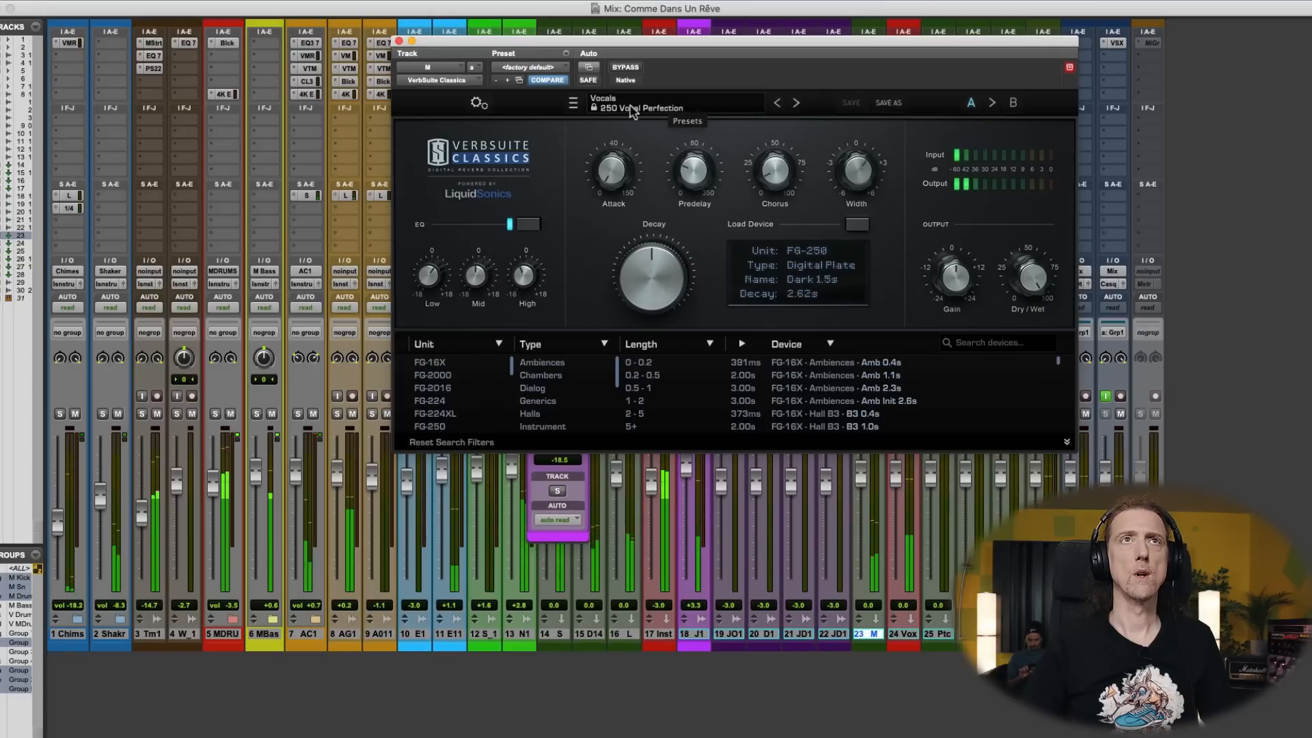
{"action": "left_click", "coordinate": [399, 41]}
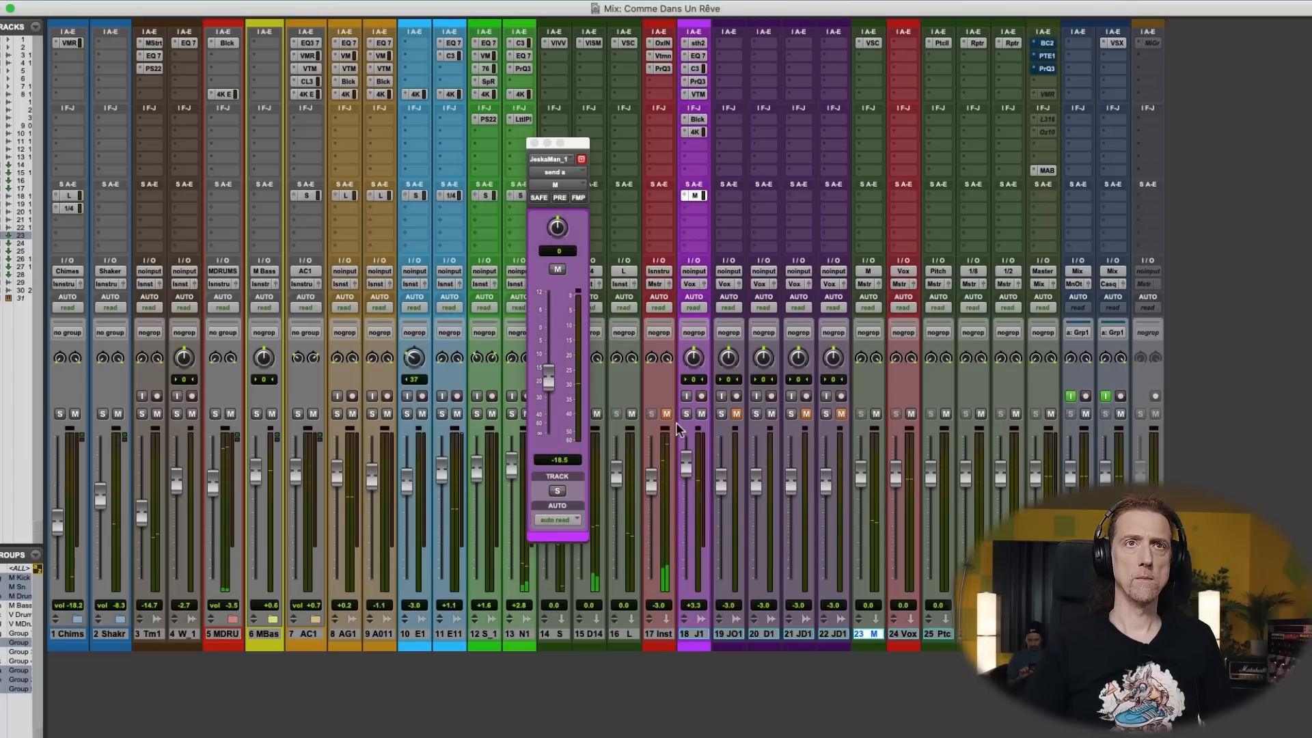
{"action": "left_click_drag", "start_coordinate": [548, 378], "coordinate": [551, 386]}
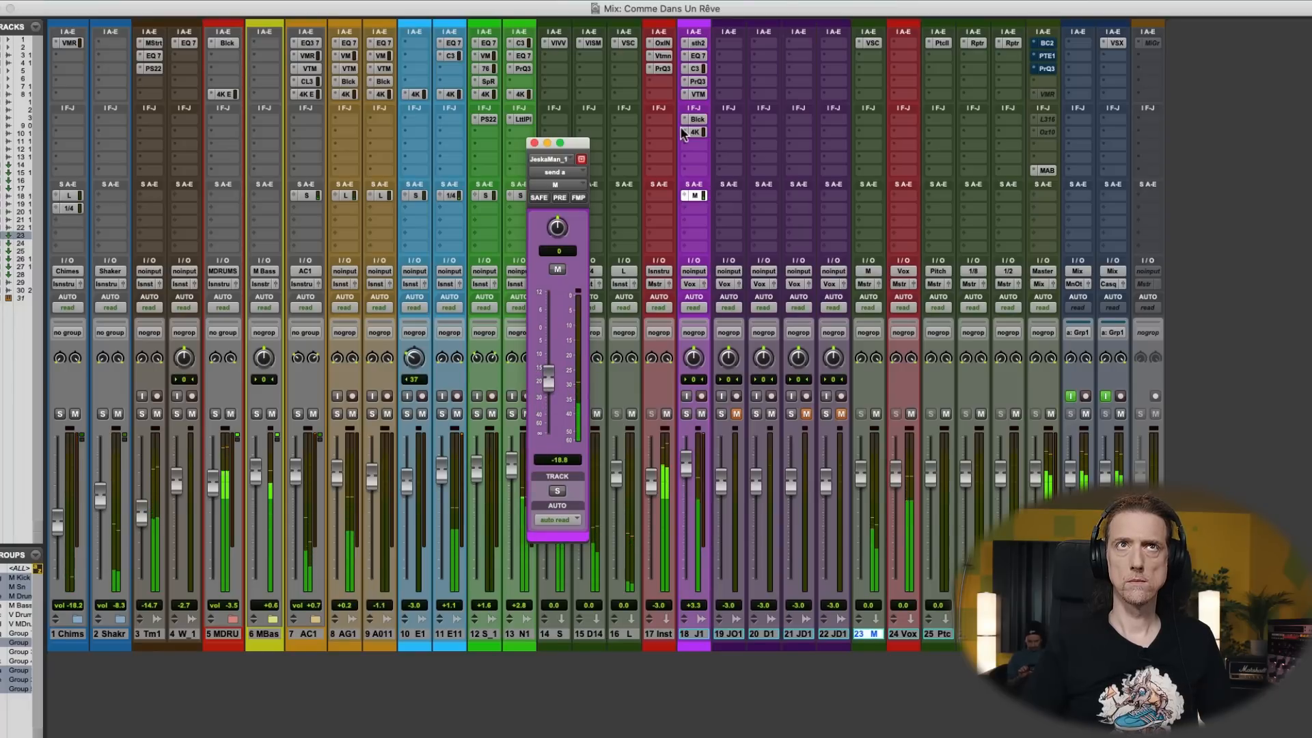
- Add a second gentle boost just below 10 kHz in the main vocal's Pro-Q 3, and close it
{"action": "left_click", "coordinate": [698, 82]}
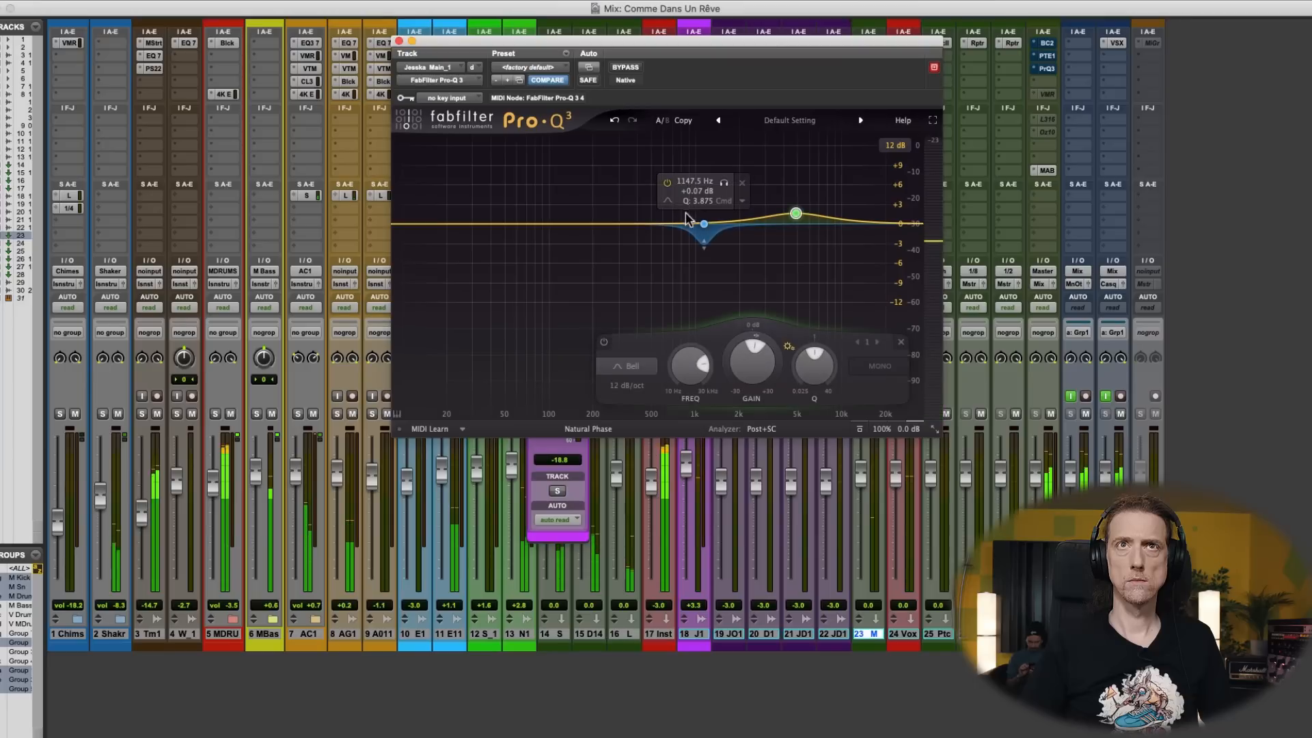
{"action": "left_click_drag", "start_coordinate": [651, 223], "coordinate": [832, 215]}
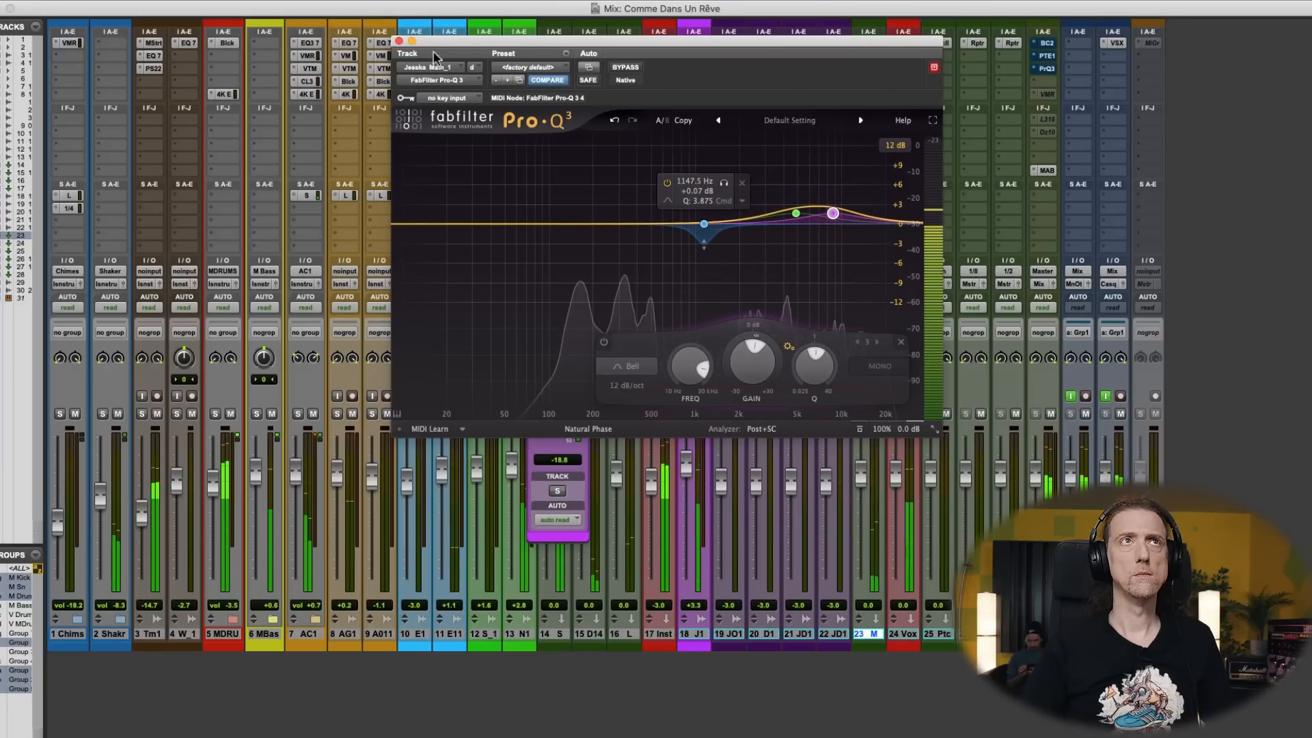
{"action": "left_click", "coordinate": [399, 41]}
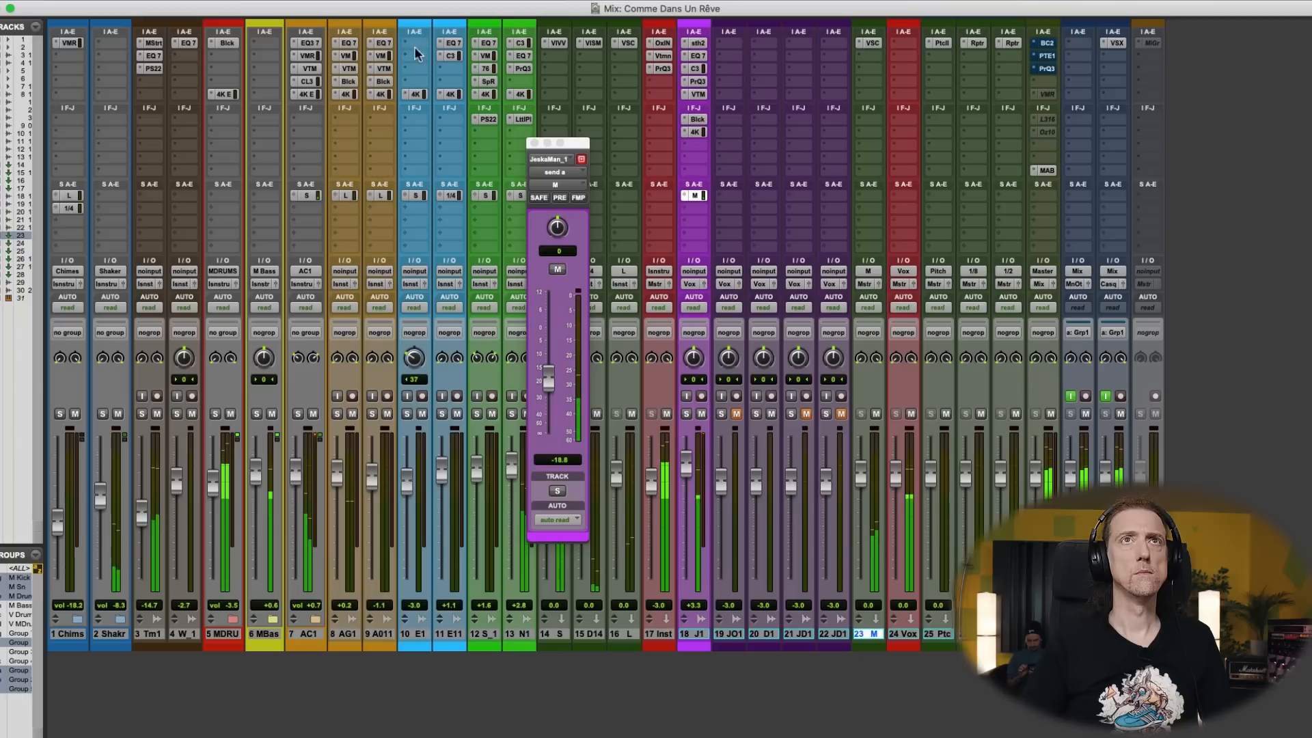
- Check the main vocal's CLA-3A, close it and the send window, and lower the main vocal's track volume to +3.1 dB
{"action": "left_click", "coordinate": [697, 69]}
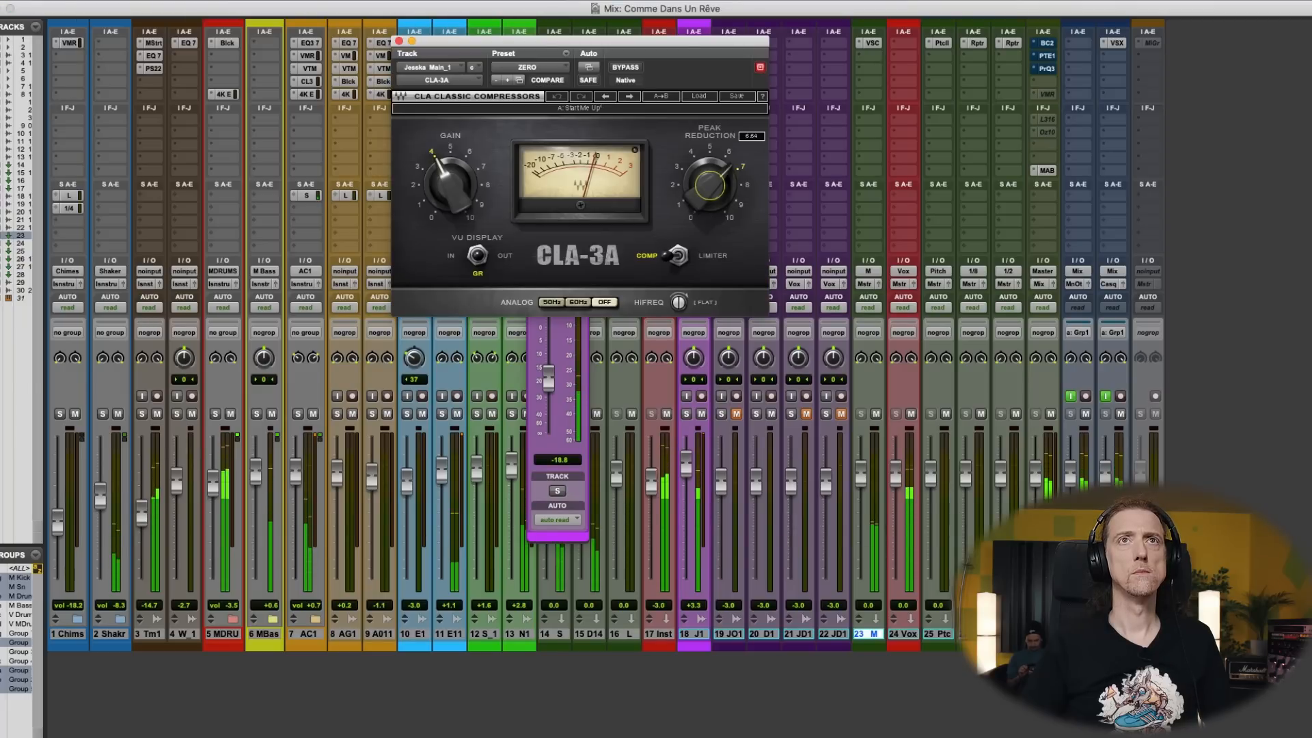
{"action": "left_click", "coordinate": [399, 41]}
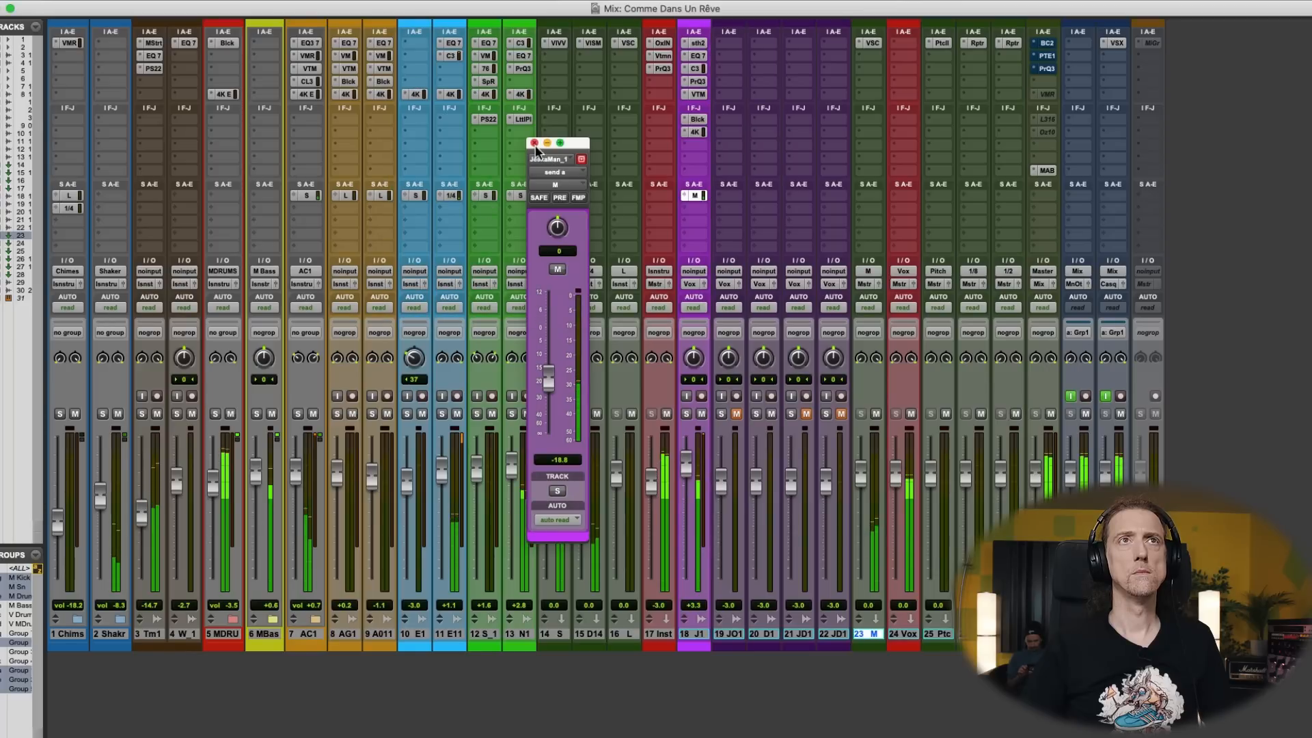
{"action": "left_click", "coordinate": [535, 144]}
{"action": "left_click_drag", "start_coordinate": [685, 466], "coordinate": [685, 476]}
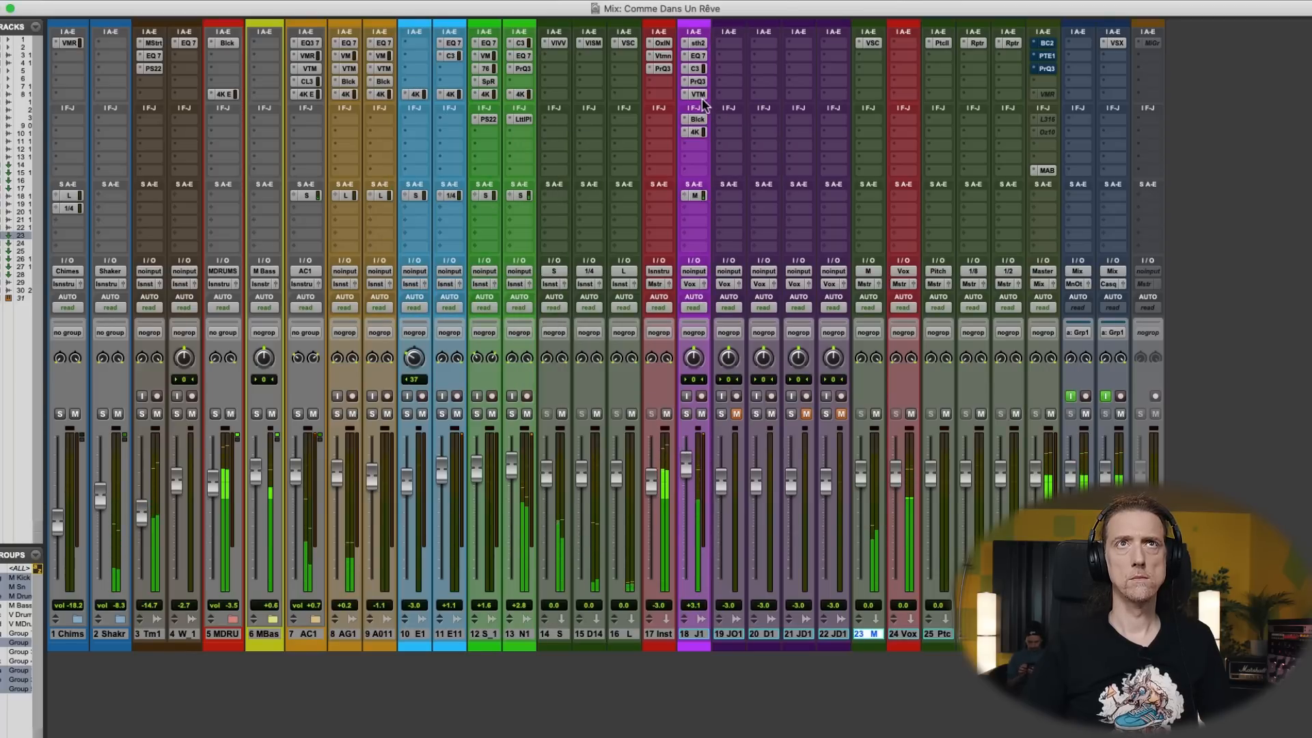
- Fine-tune the LMF and LF bands in the main vocal's SSL 4K E, and close the plug-in
{"action": "left_click", "coordinate": [695, 133]}
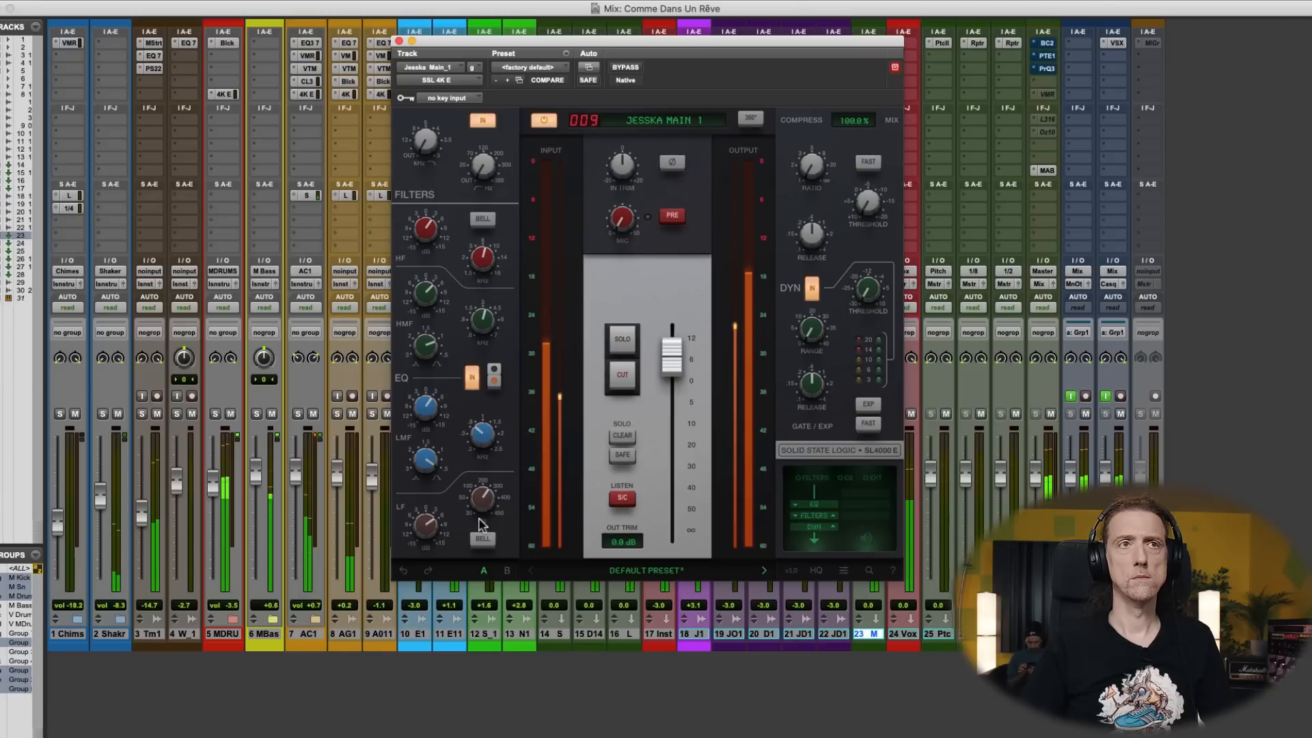
{"action": "left_click", "coordinate": [429, 403]}
{"action": "left_click_drag", "start_coordinate": [476, 427], "coordinate": [426, 411]}
{"action": "left_click_drag", "start_coordinate": [421, 530], "coordinate": [421, 526]}
{"action": "left_click_drag", "start_coordinate": [485, 496], "coordinate": [483, 499]}
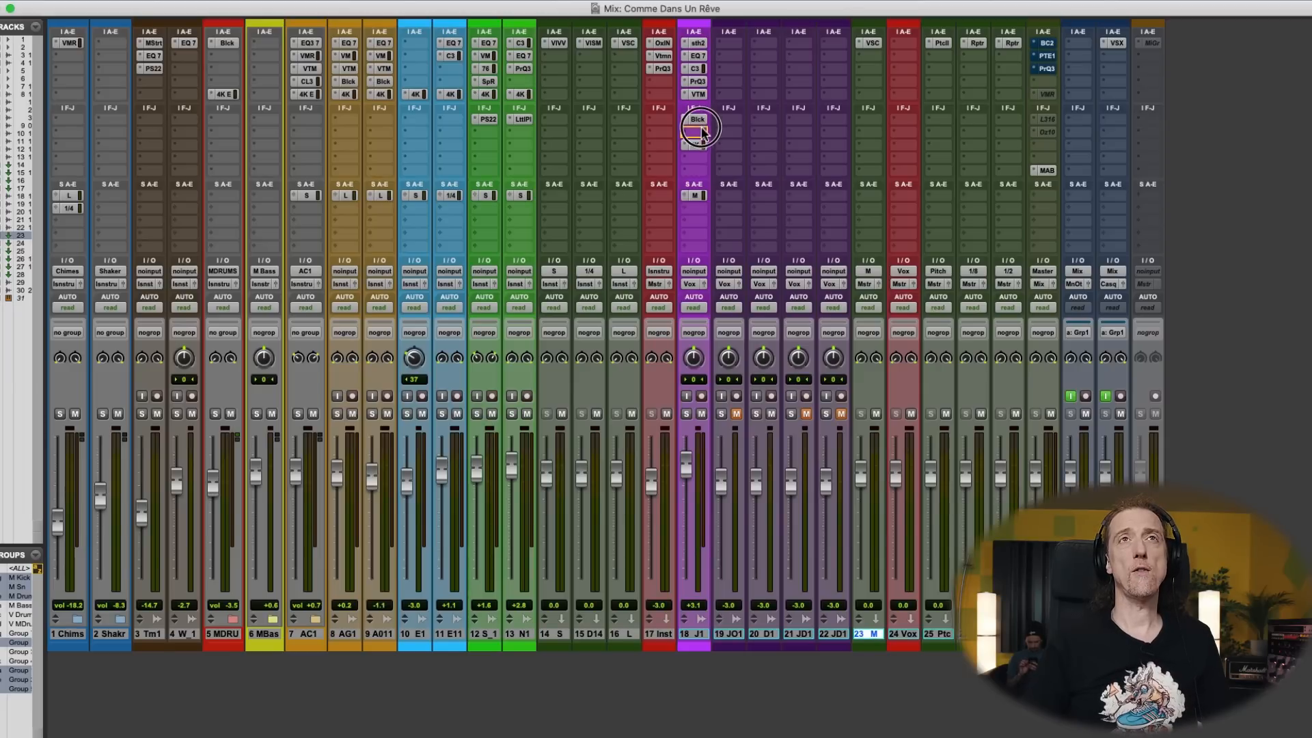
- Shift the main vocal's VTM insert down to slot F and insert a Virtual Mix Rack in the freed slot E
{"action": "left_click_drag", "start_coordinate": [698, 96], "coordinate": [699, 116]}
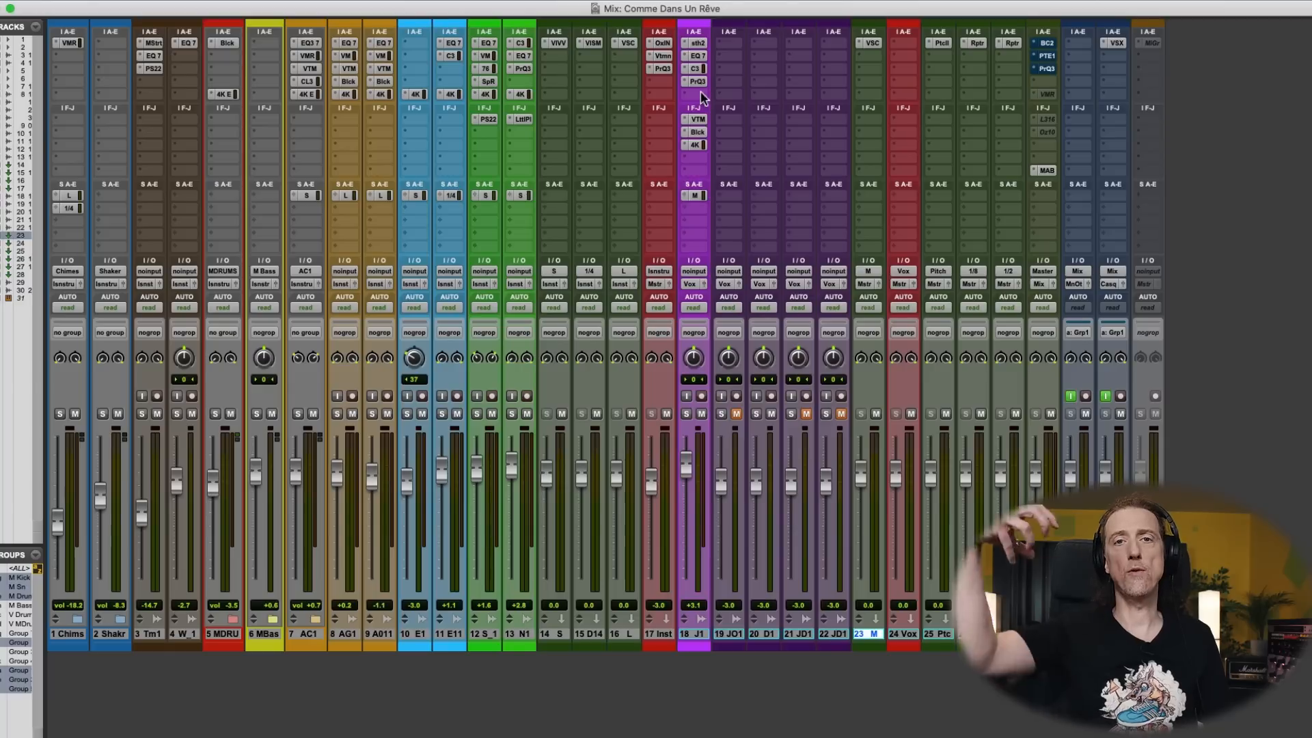
{"action": "left_click", "coordinate": [701, 91]}
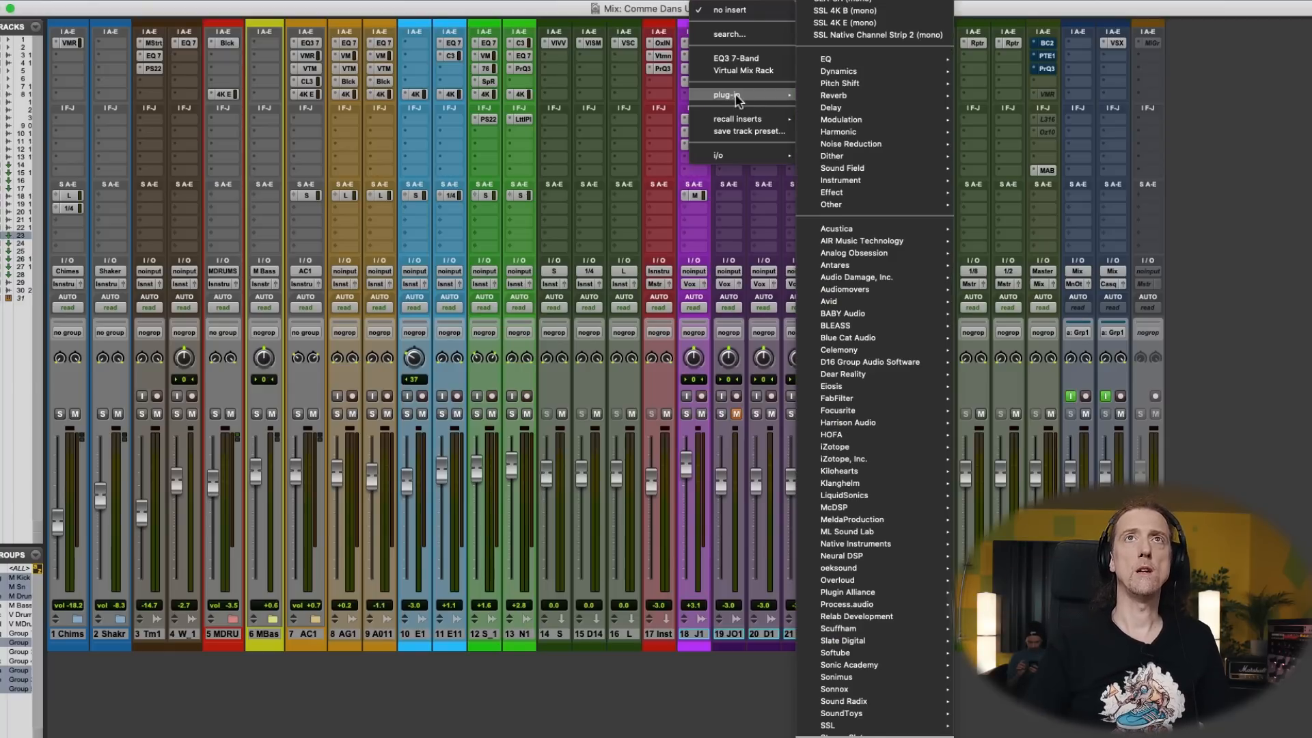
{"action": "left_click", "coordinate": [756, 69]}
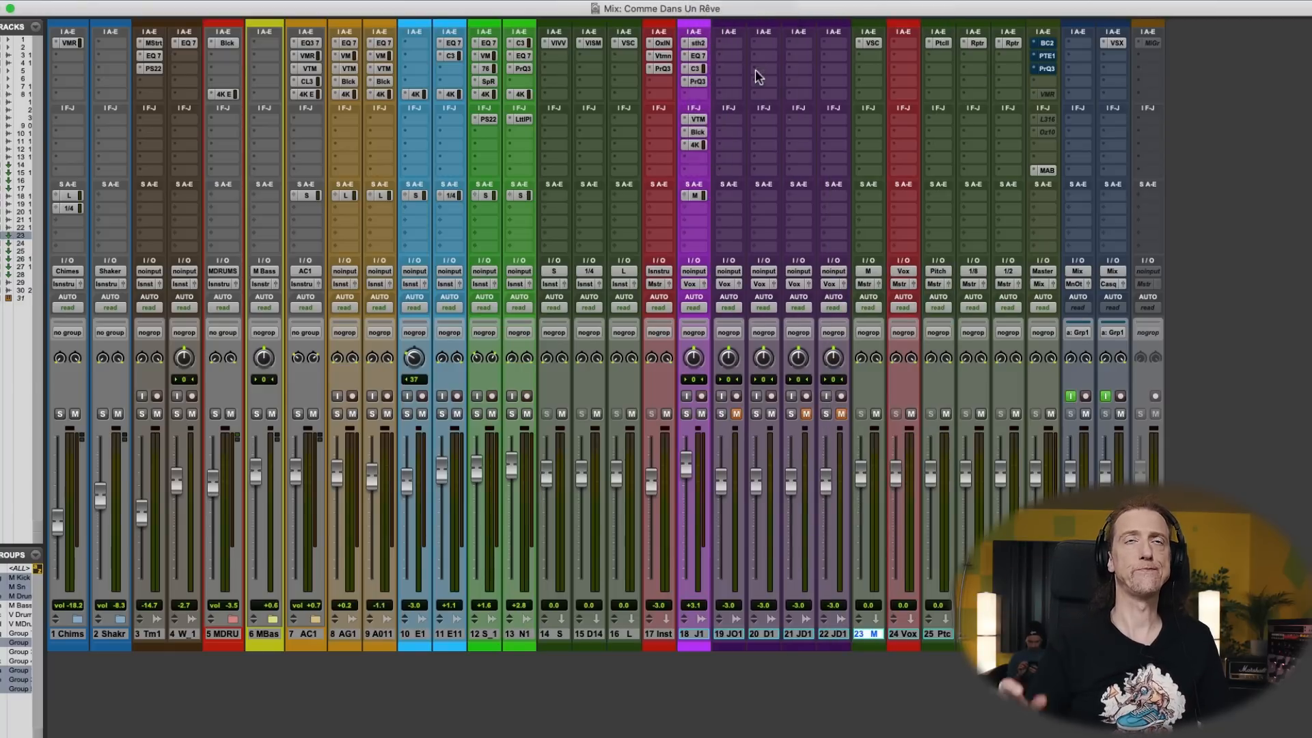
- During playback, enable LoCut in the main vocal's AirEQ Earth, set the slope to 18 dB/Oct and frequency to about 88 Hz, and adjust the Q
{"action": "left_click", "coordinate": [224, 43]}
{"action": "key", "text": "space"}
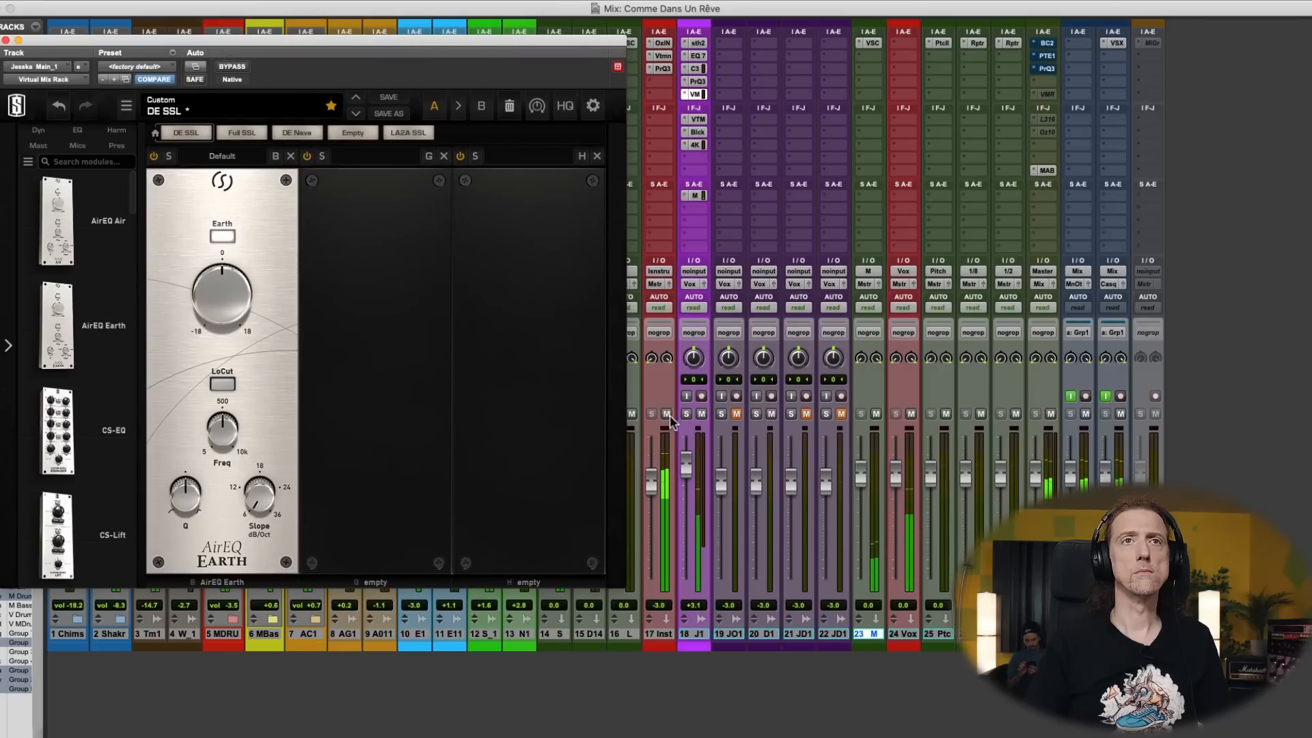
{"action": "left_click", "coordinate": [224, 388]}
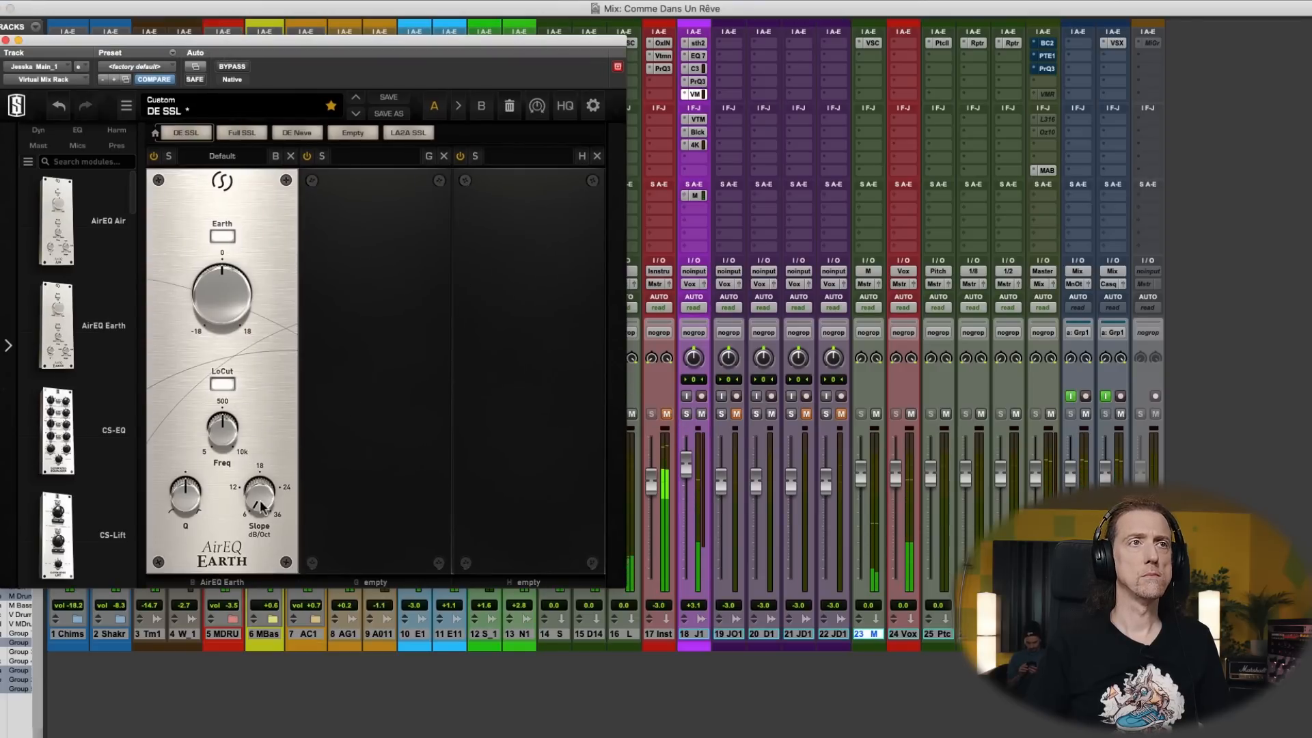
{"action": "left_click_drag", "start_coordinate": [258, 503], "coordinate": [269, 437]}
{"action": "left_click_drag", "start_coordinate": [181, 502], "coordinate": [220, 431]}
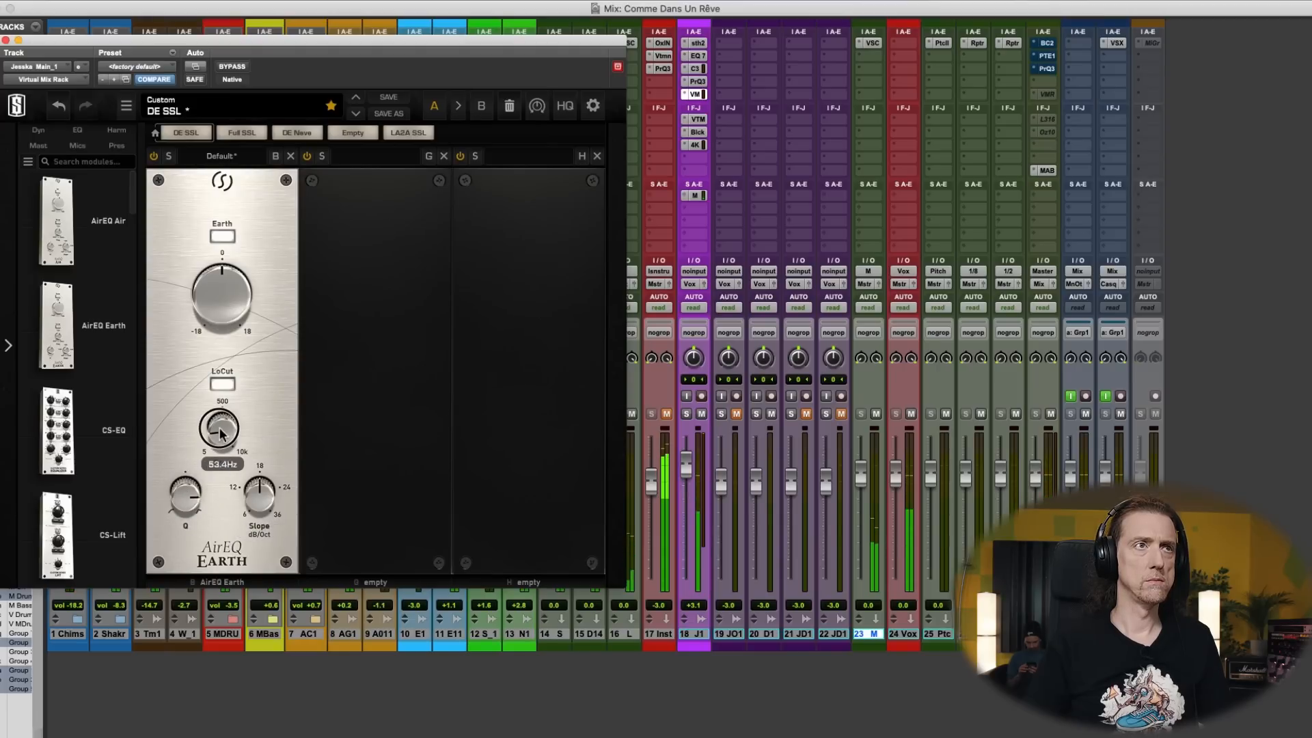
{"action": "left_click", "coordinate": [191, 495]}
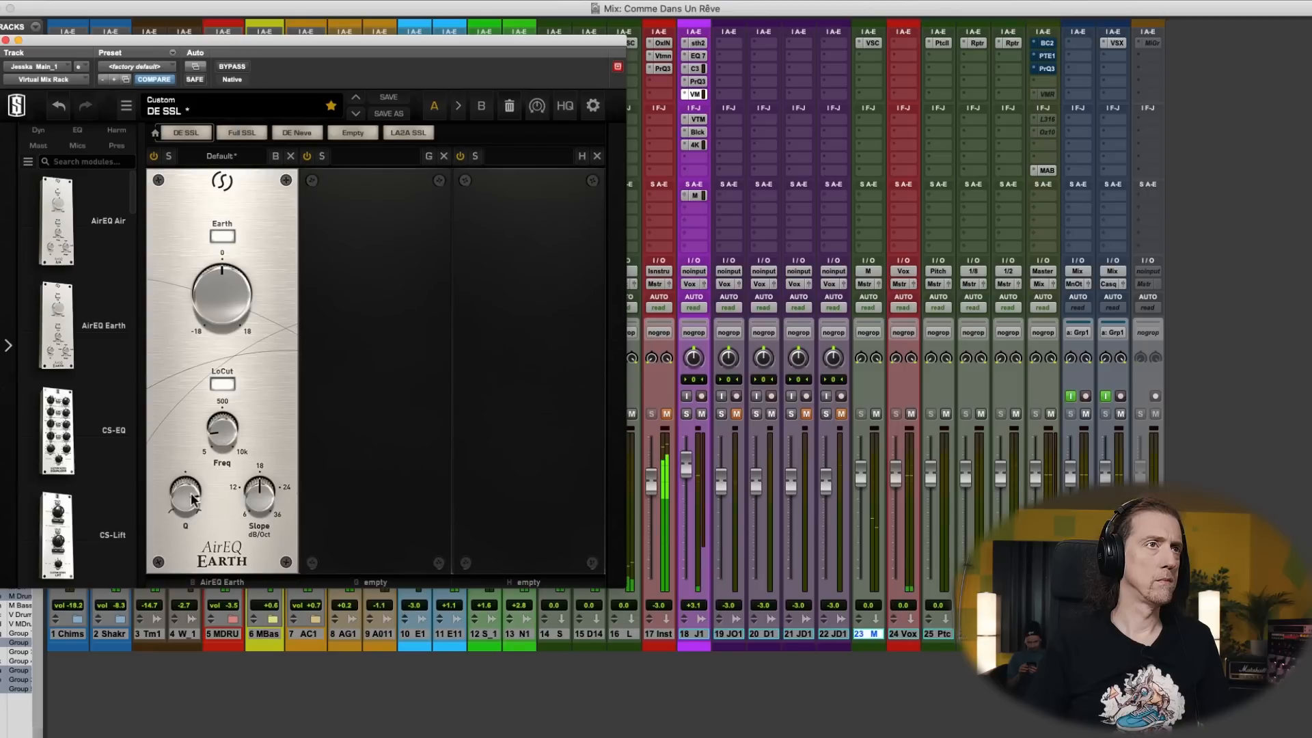
{"action": "left_click_drag", "start_coordinate": [191, 499], "coordinate": [202, 483]}
{"action": "left_click_drag", "start_coordinate": [225, 431], "coordinate": [229, 416]}
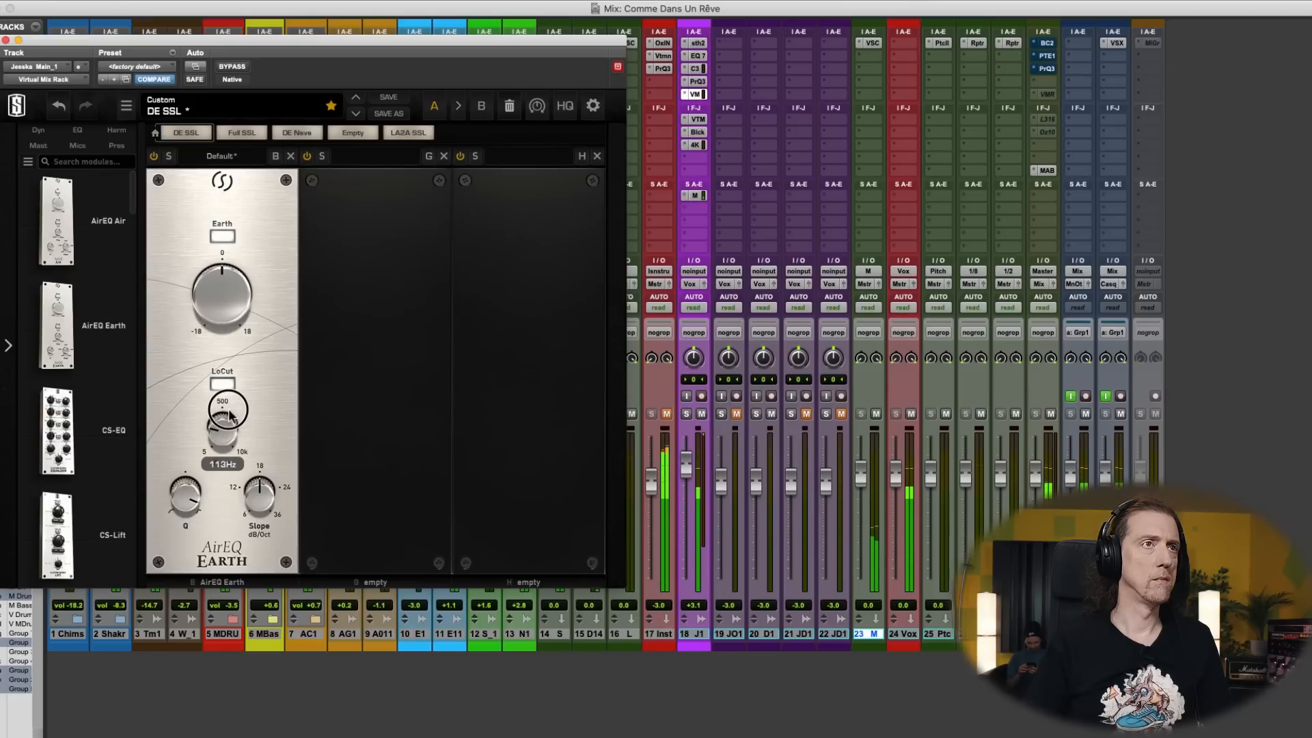
{"action": "left_click_drag", "start_coordinate": [187, 498], "coordinate": [184, 527]}
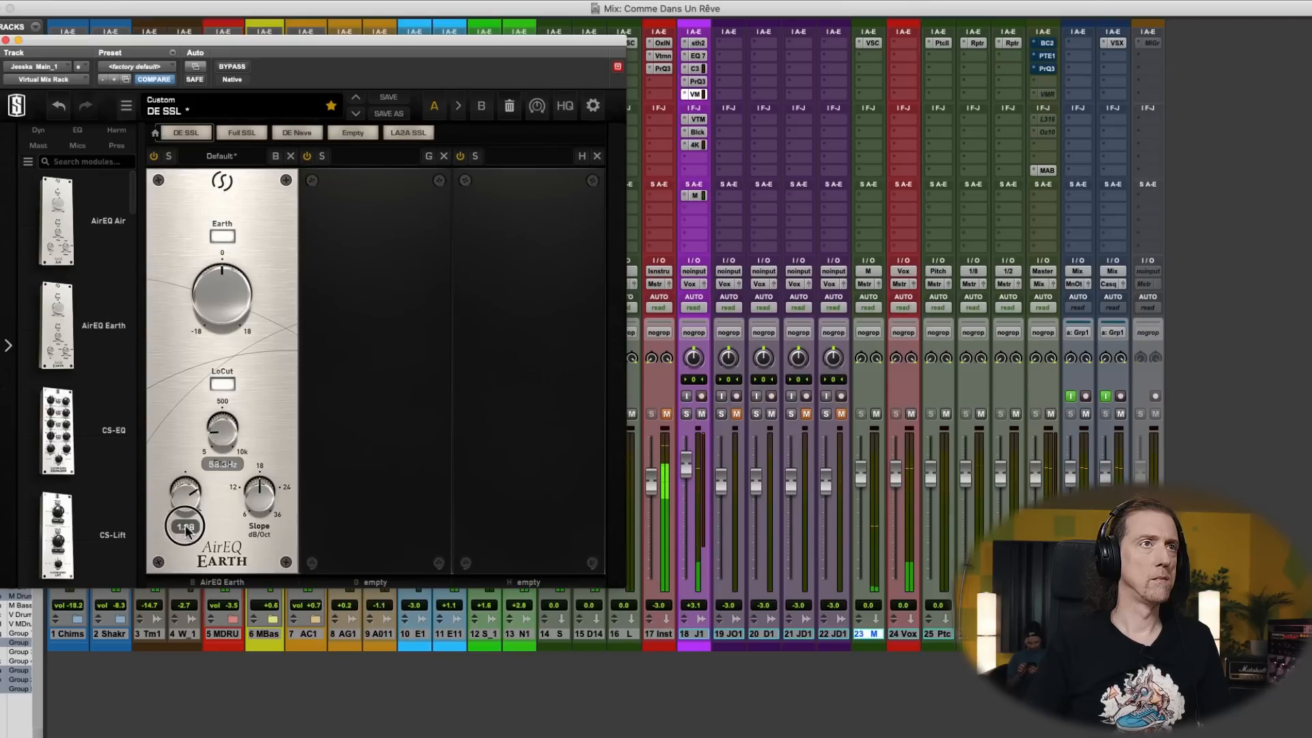
{"action": "left_click", "coordinate": [220, 383]}
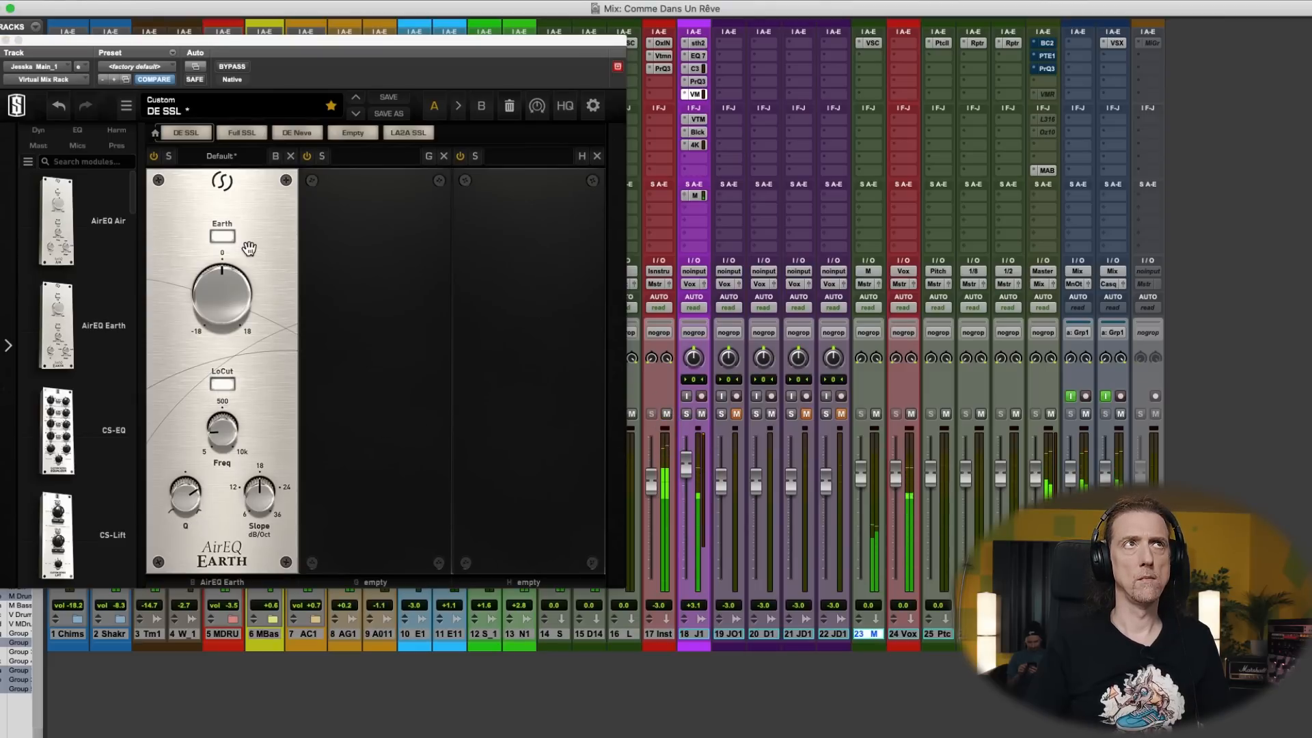
- Close the main vocal's Virtual Mix Rack, restart playback, and compare the vocal with the plug-in bypassed and active
{"action": "left_click", "coordinate": [5, 40]}
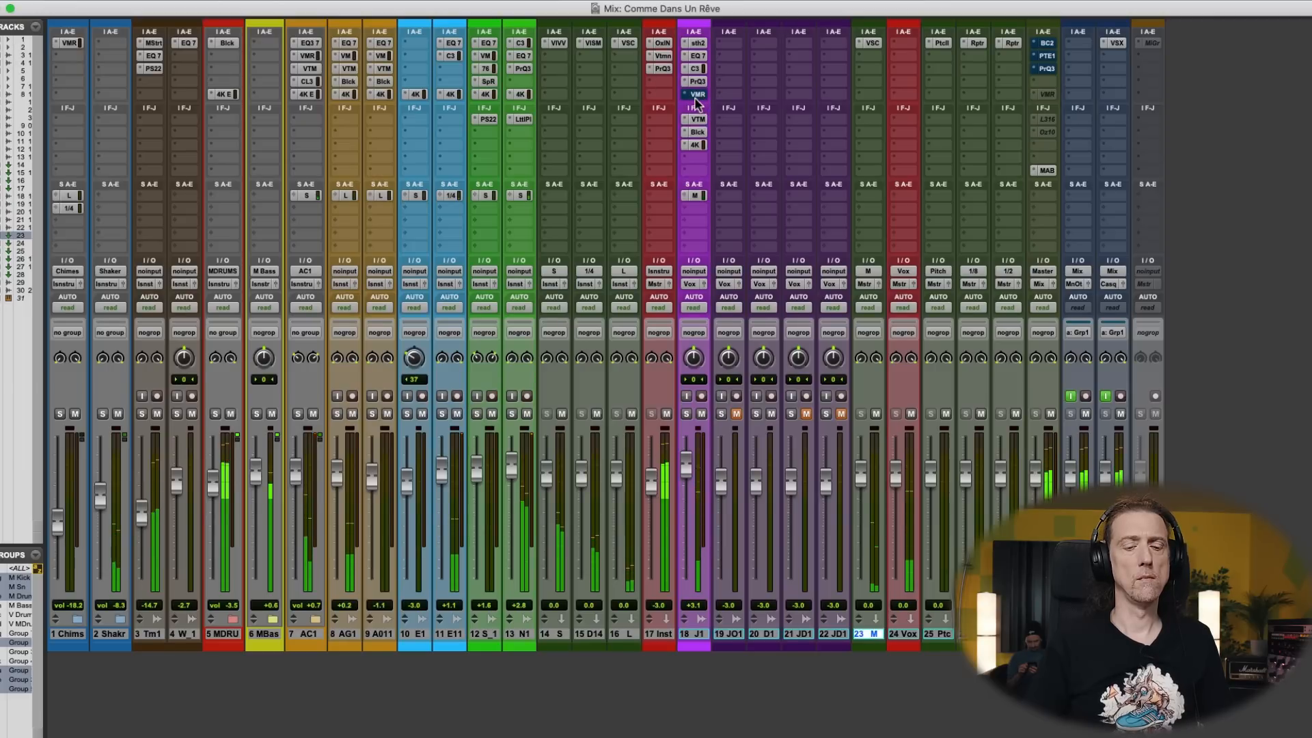
{"action": "key", "text": "super+equal"}
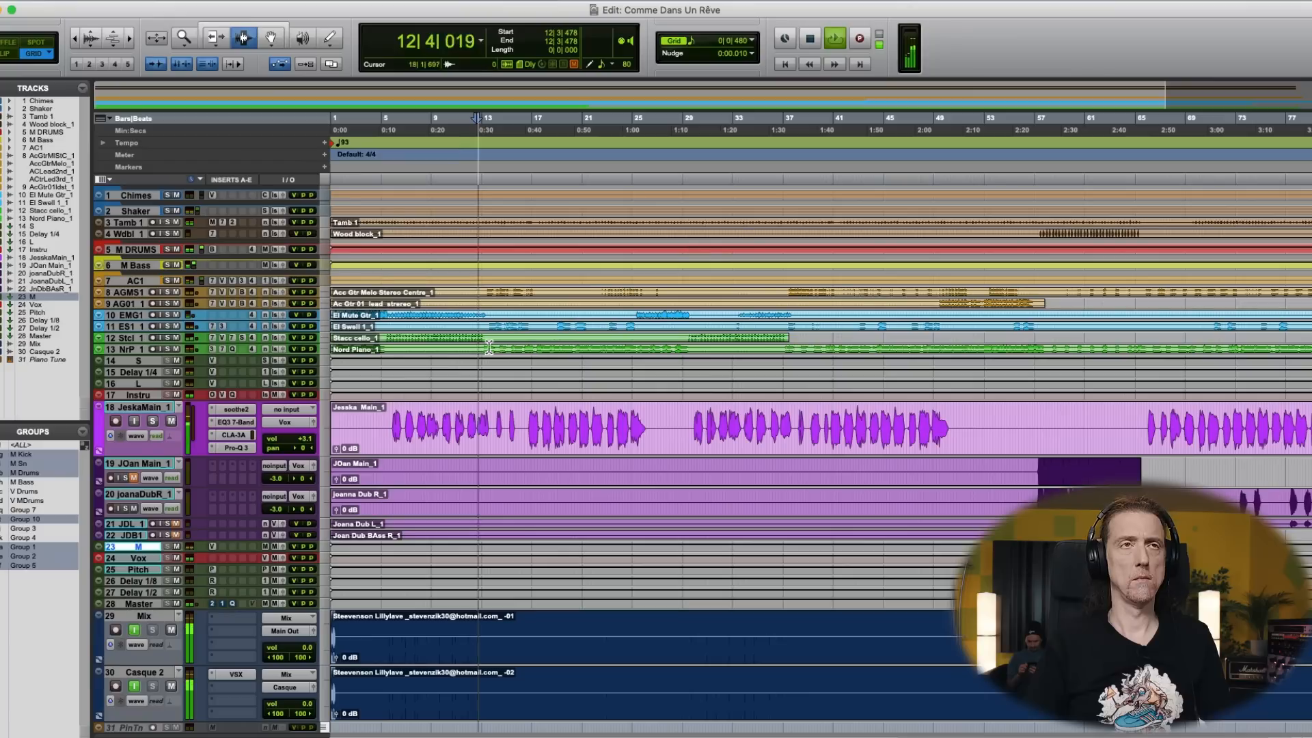
{"action": "key", "text": "space"}
{"action": "key", "text": "super+equal"}
{"action": "key", "text": "space"}
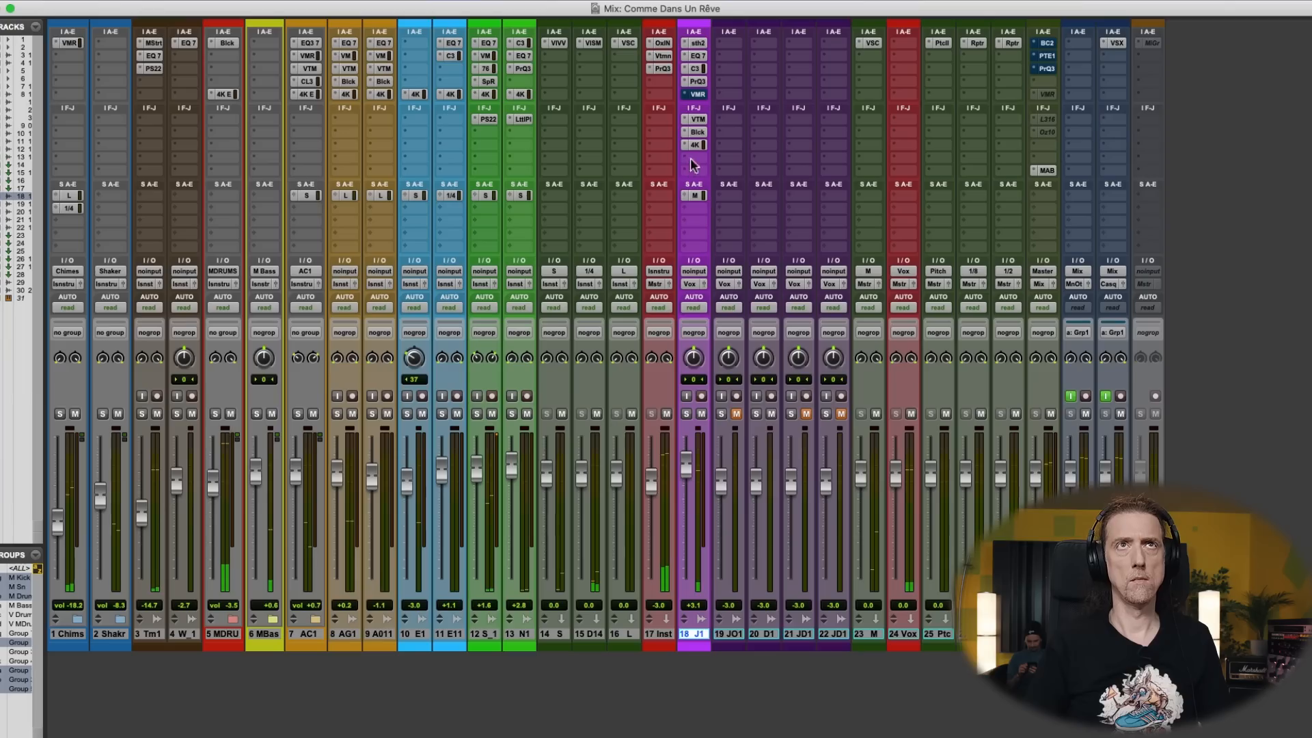
{"action": "left_click", "coordinate": [701, 95], "text": "super"}
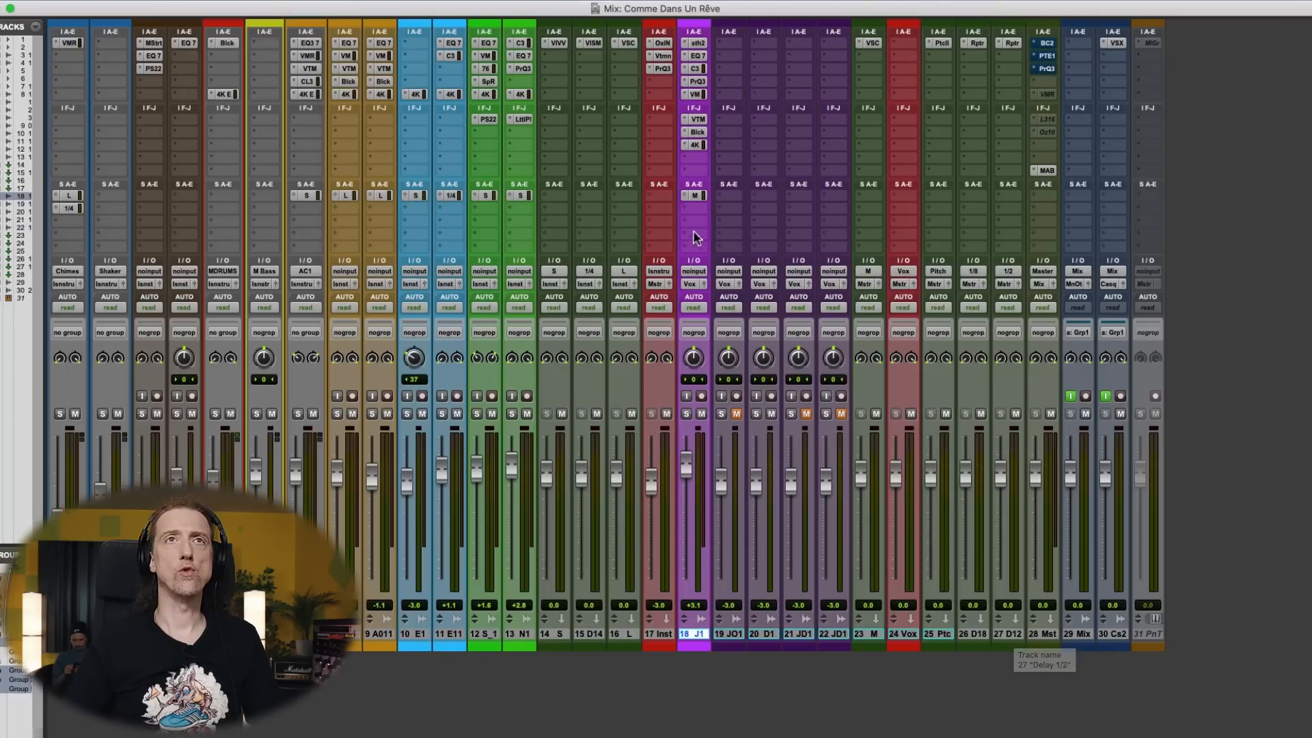
- Create a main vocal send to a new stereo aux input named Rev Lead, set its level to 0.0 dB, and close it
{"action": "left_click", "coordinate": [700, 208]}
{"action": "left_click", "coordinate": [725, 293]}
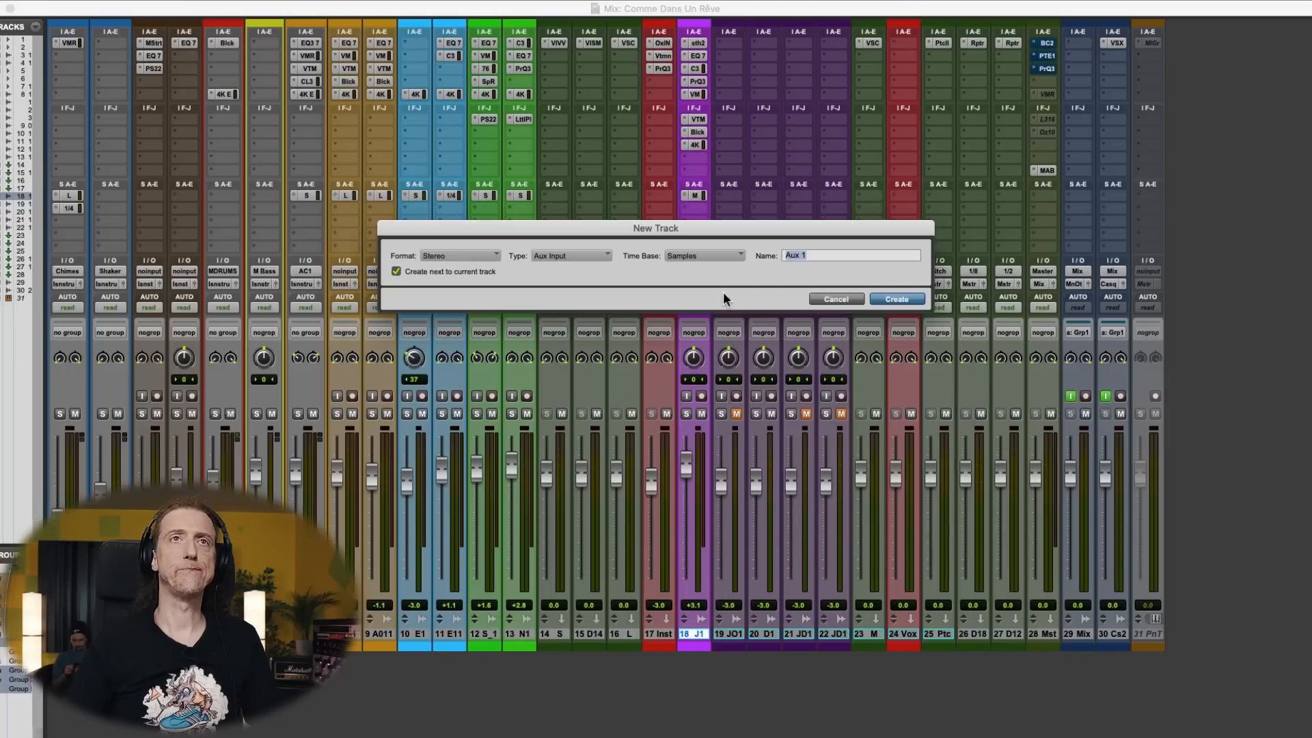
{"action": "type", "text": "Rev Lead"}
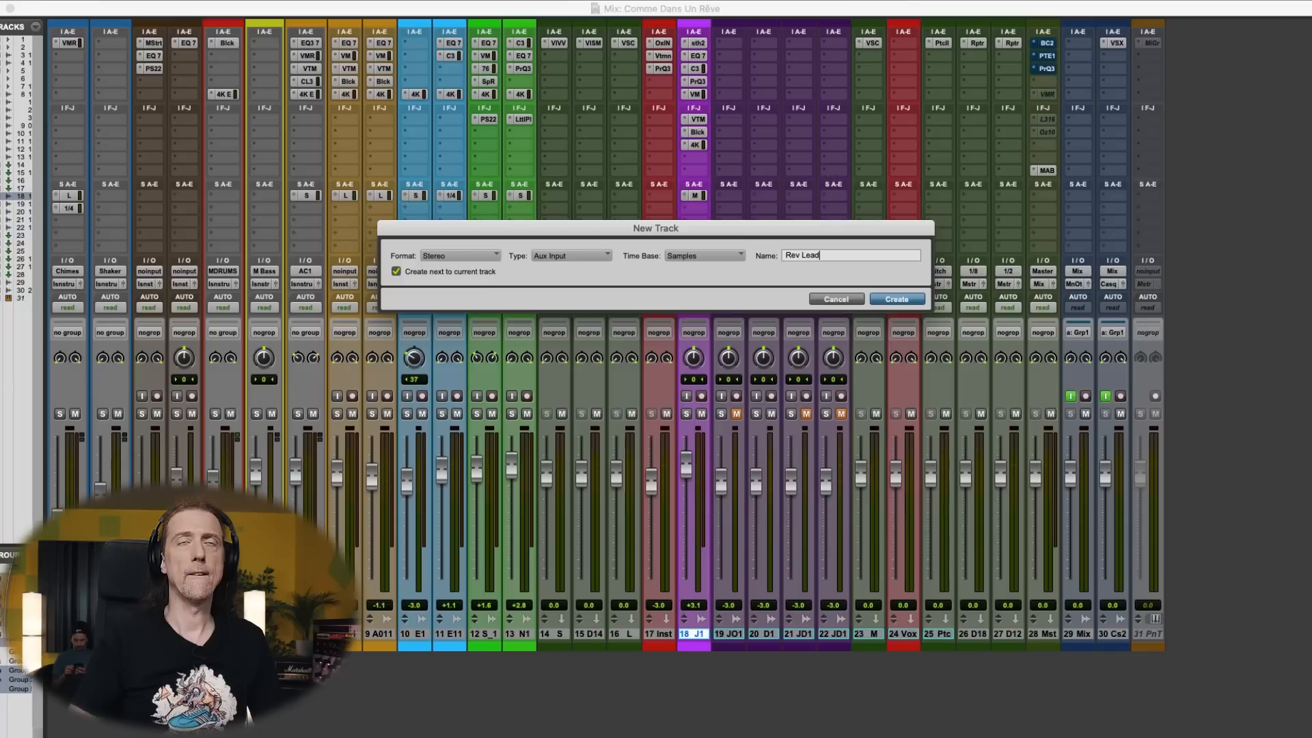
{"action": "key", "text": "Return"}
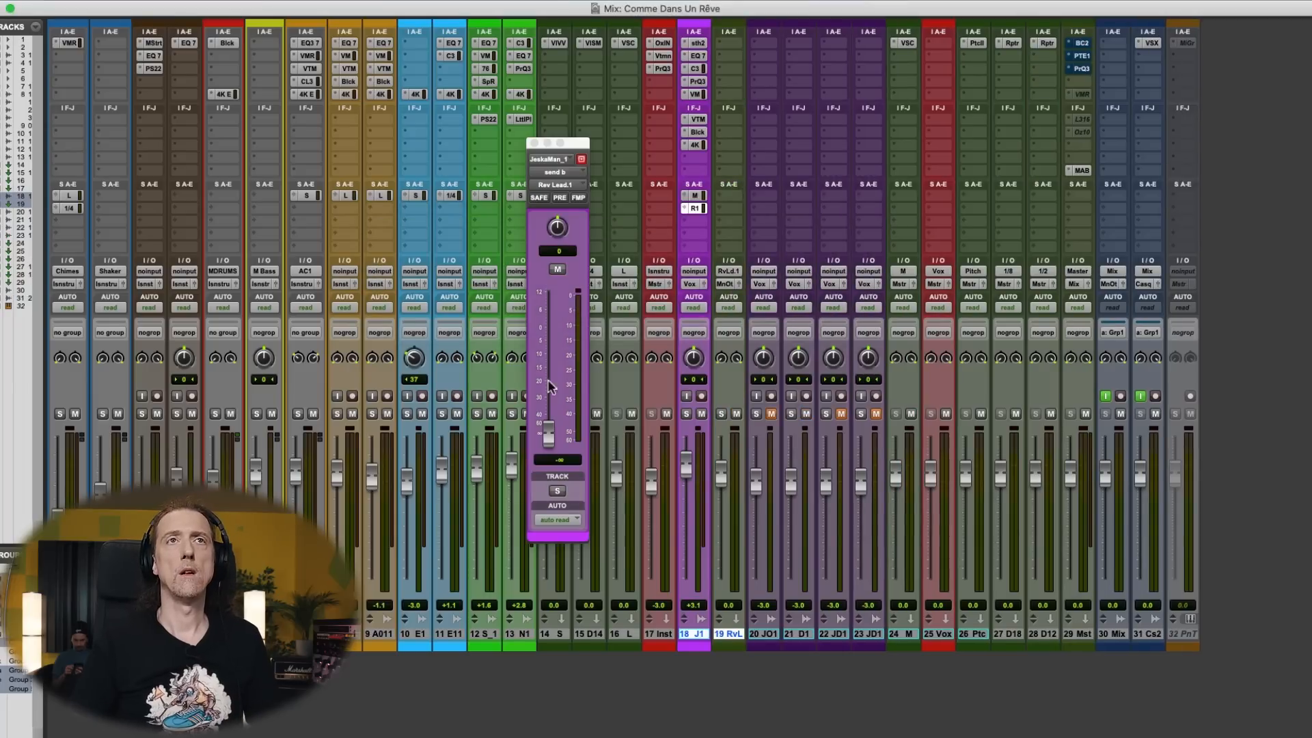
{"action": "left_click", "coordinate": [548, 432], "text": "alt"}
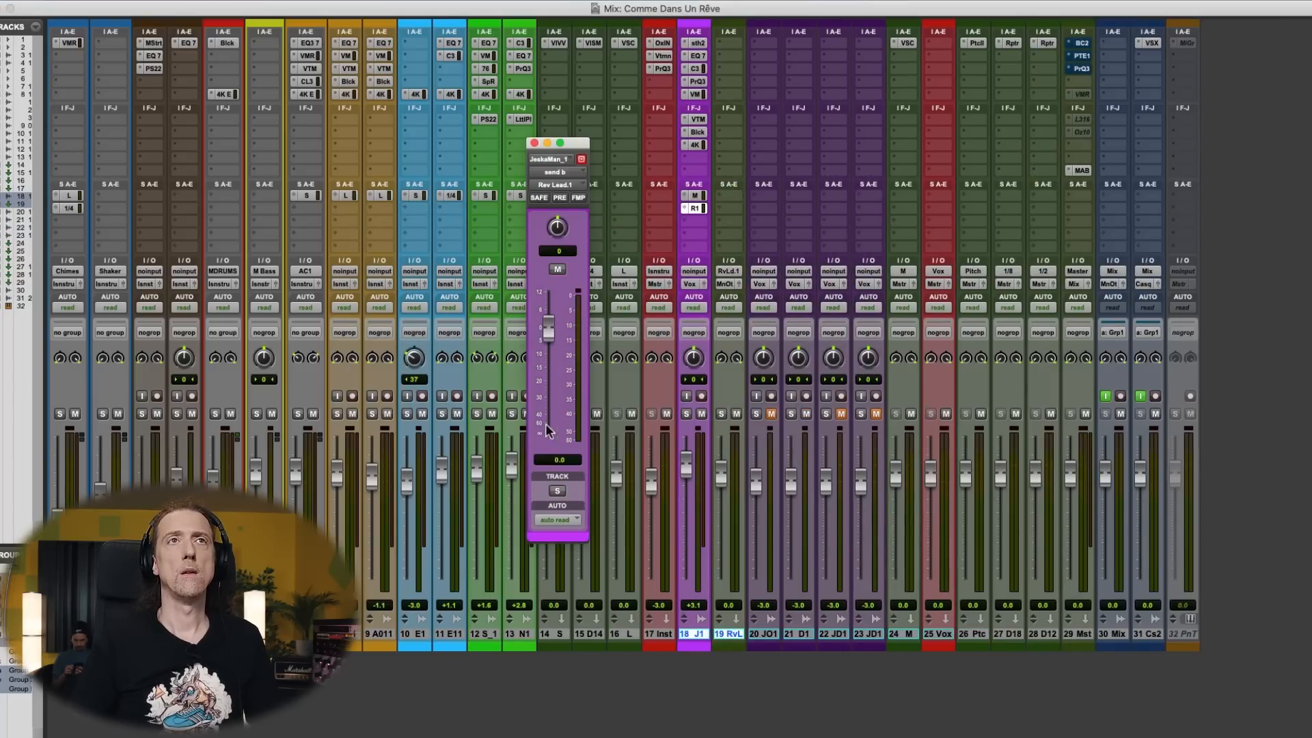
{"action": "left_click", "coordinate": [534, 142]}
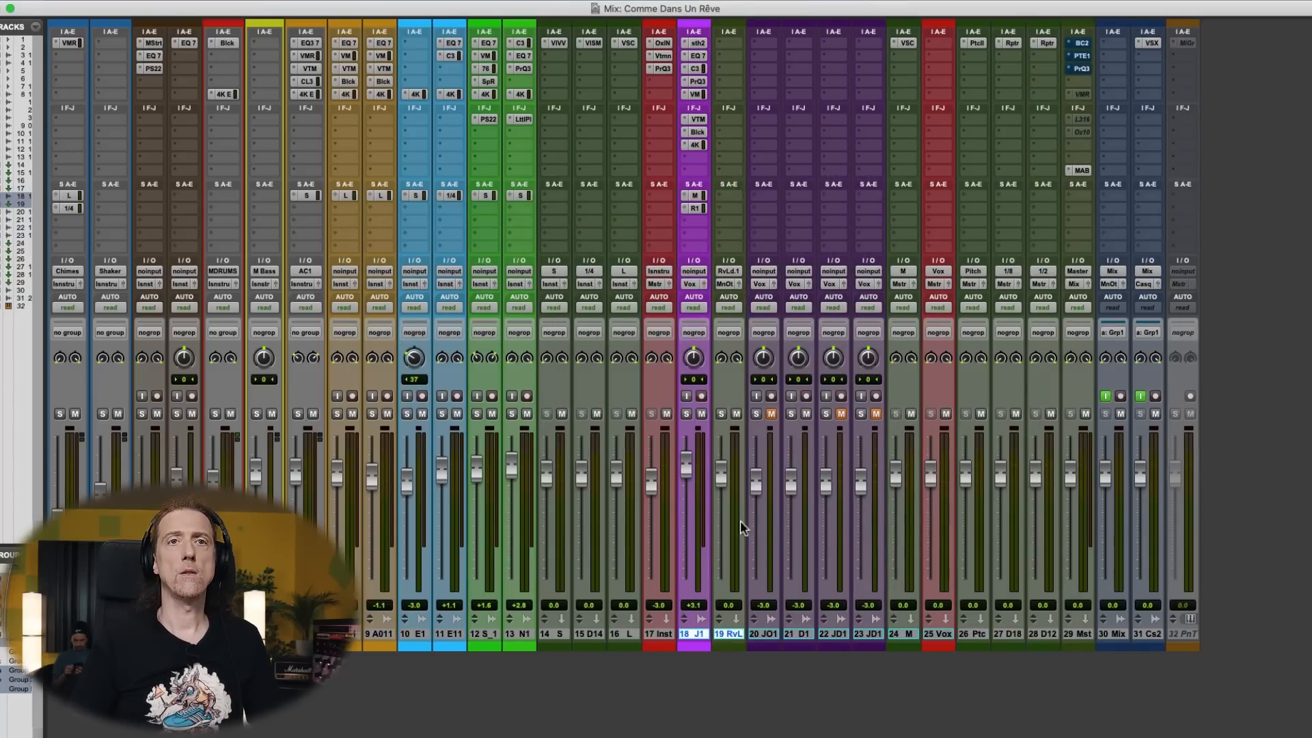
- Move the Rev Lead aux beside the M aux ahead of the Vox track and route both auxes' outputs to the Vox bus
{"action": "left_click_drag", "start_coordinate": [746, 635], "coordinate": [676, 667]}
{"action": "left_click", "coordinate": [887, 639]}
{"action": "left_click", "coordinate": [877, 640], "text": "shift"}
{"action": "left_click", "coordinate": [901, 284]}
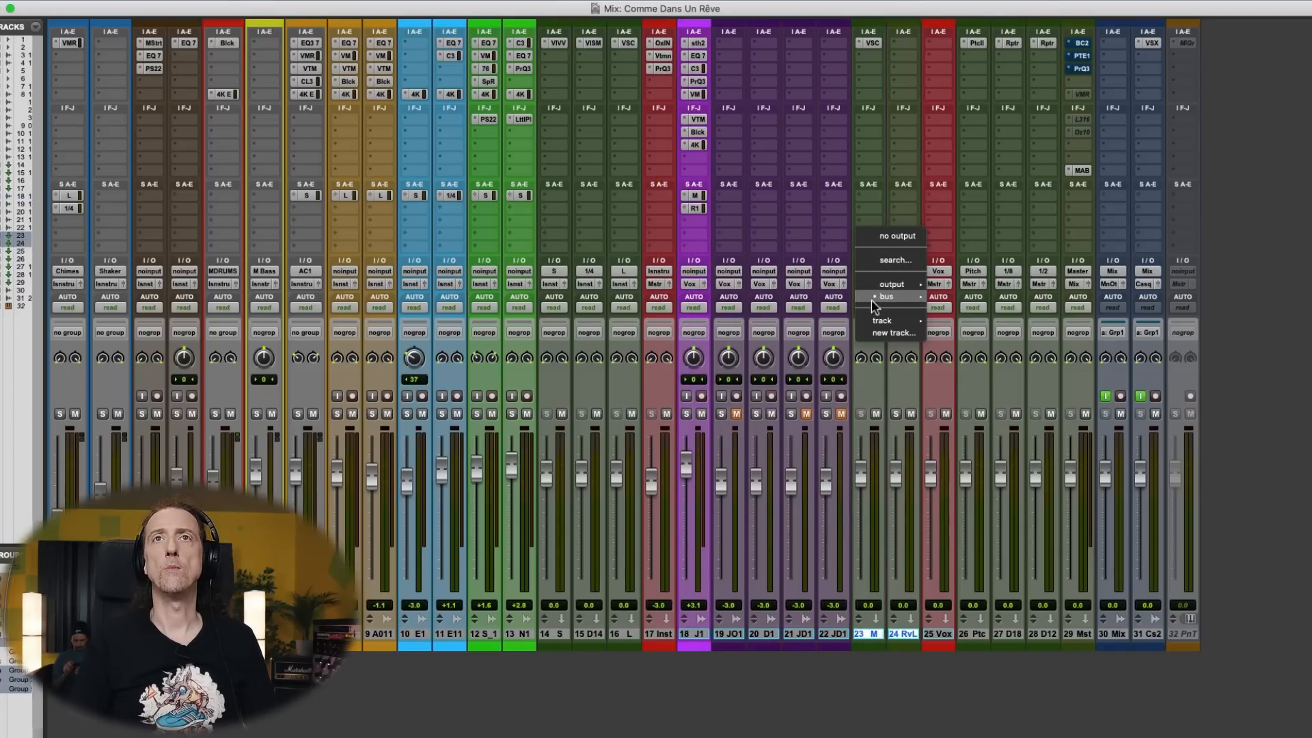
{"action": "mouse_move", "coordinate": [889, 297]}
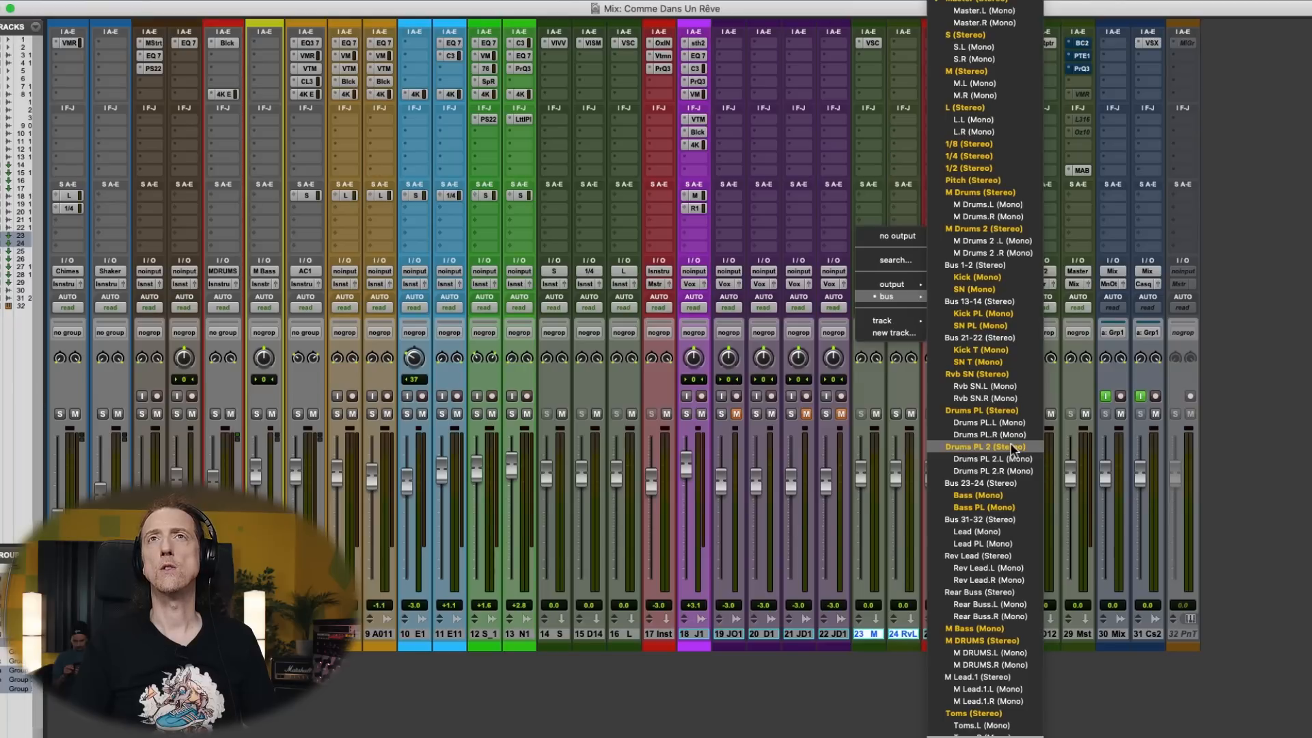
{"action": "mouse_move", "coordinate": [1007, 736]}
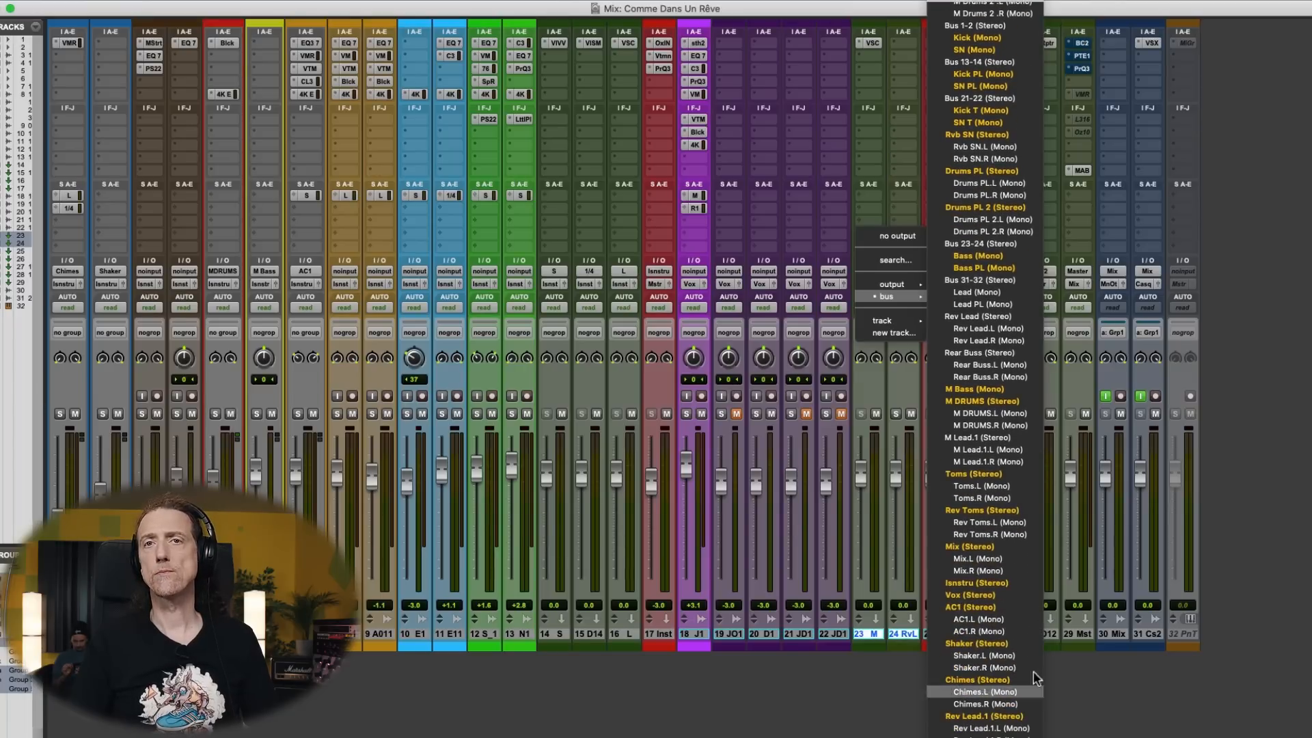
{"action": "left_click", "coordinate": [1018, 605]}
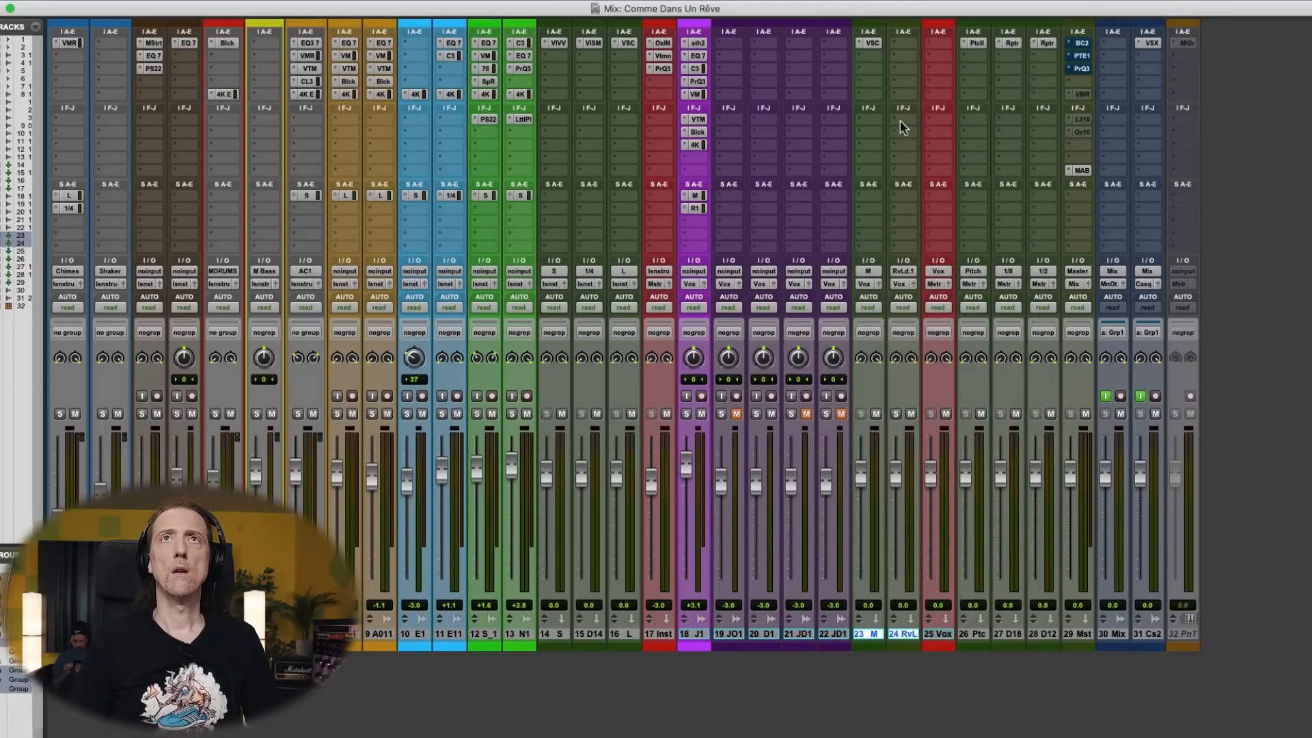
- Solo the main vocal and copy the VerbSuite Classics reverb insert from the L aux to the Rev Lead aux
{"action": "left_click", "coordinate": [686, 414]}
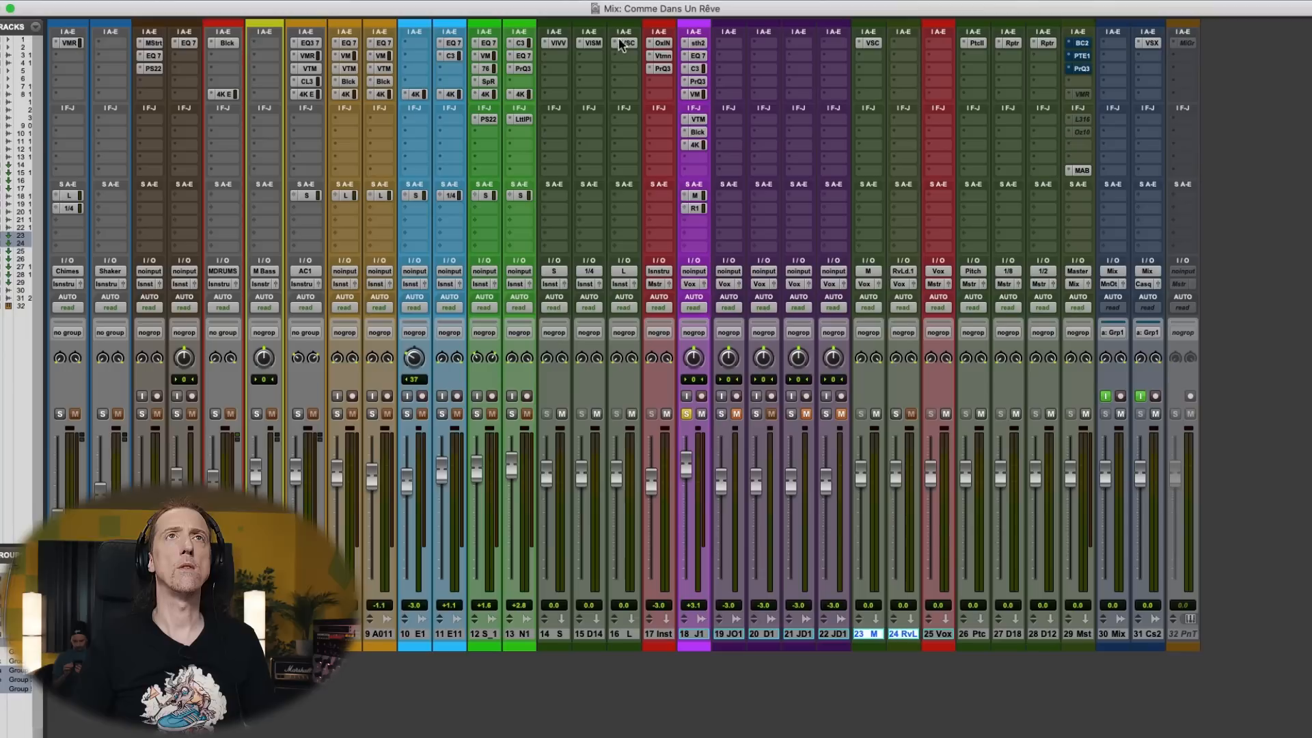
{"action": "left_click_drag", "start_coordinate": [655, 55], "coordinate": [910, 51]}
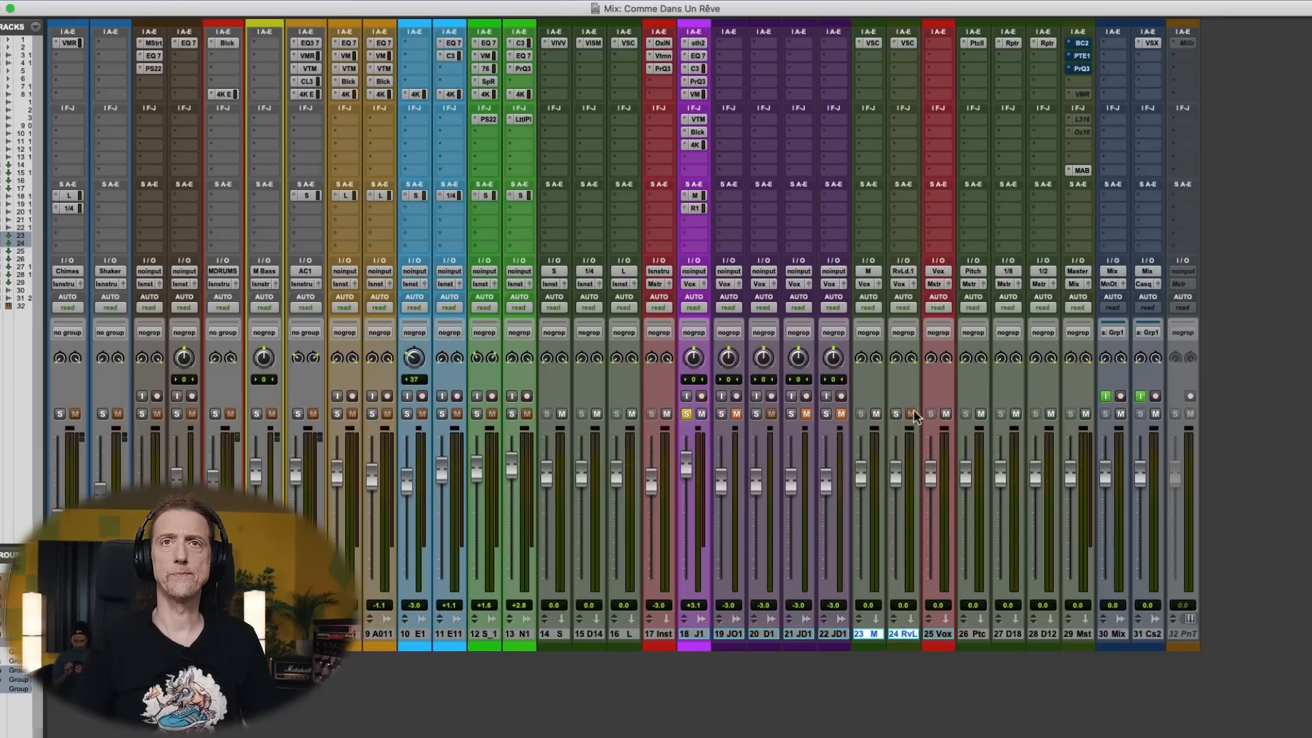
- During playback, lower the main vocal's Rev Lead send to -28.9 dB, unsolo the vocal, and raise the send to -26.4 dB
{"action": "left_click", "coordinate": [692, 209]}
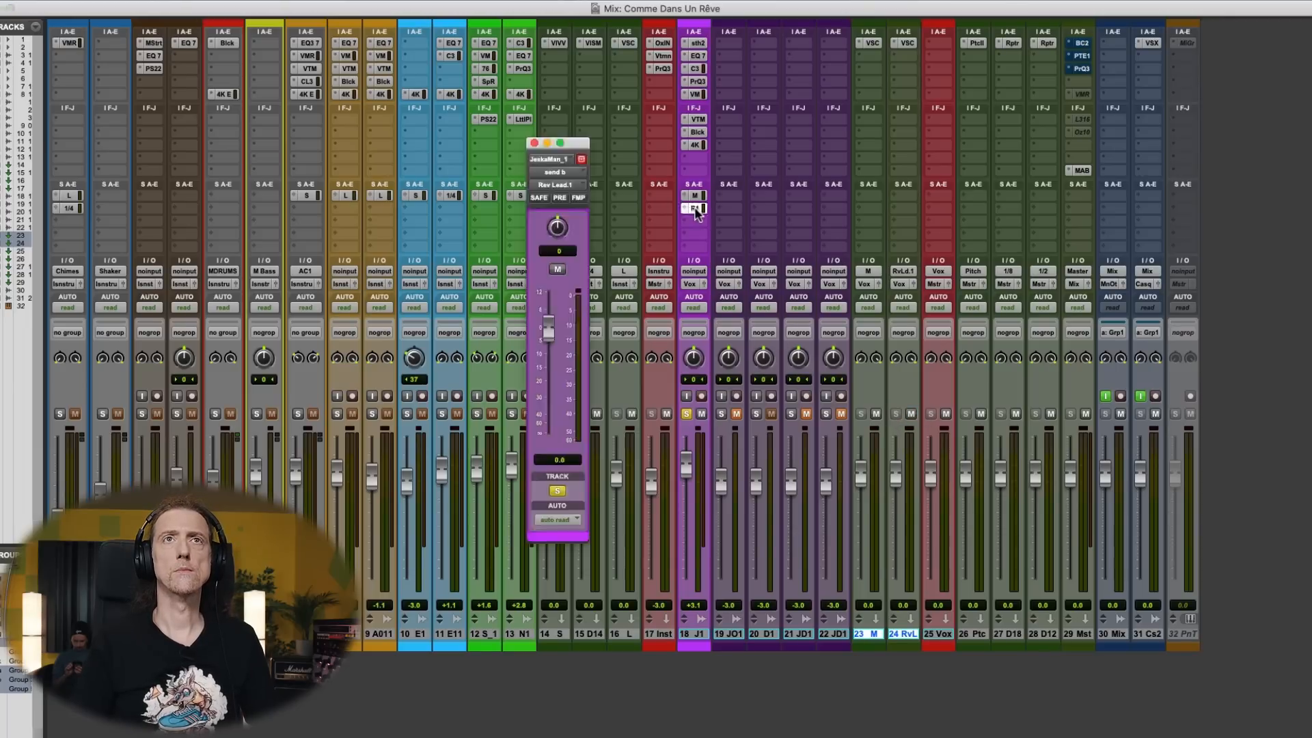
{"action": "left_click", "coordinate": [542, 410]}
{"action": "left_click_drag", "start_coordinate": [542, 410], "coordinate": [546, 402]}
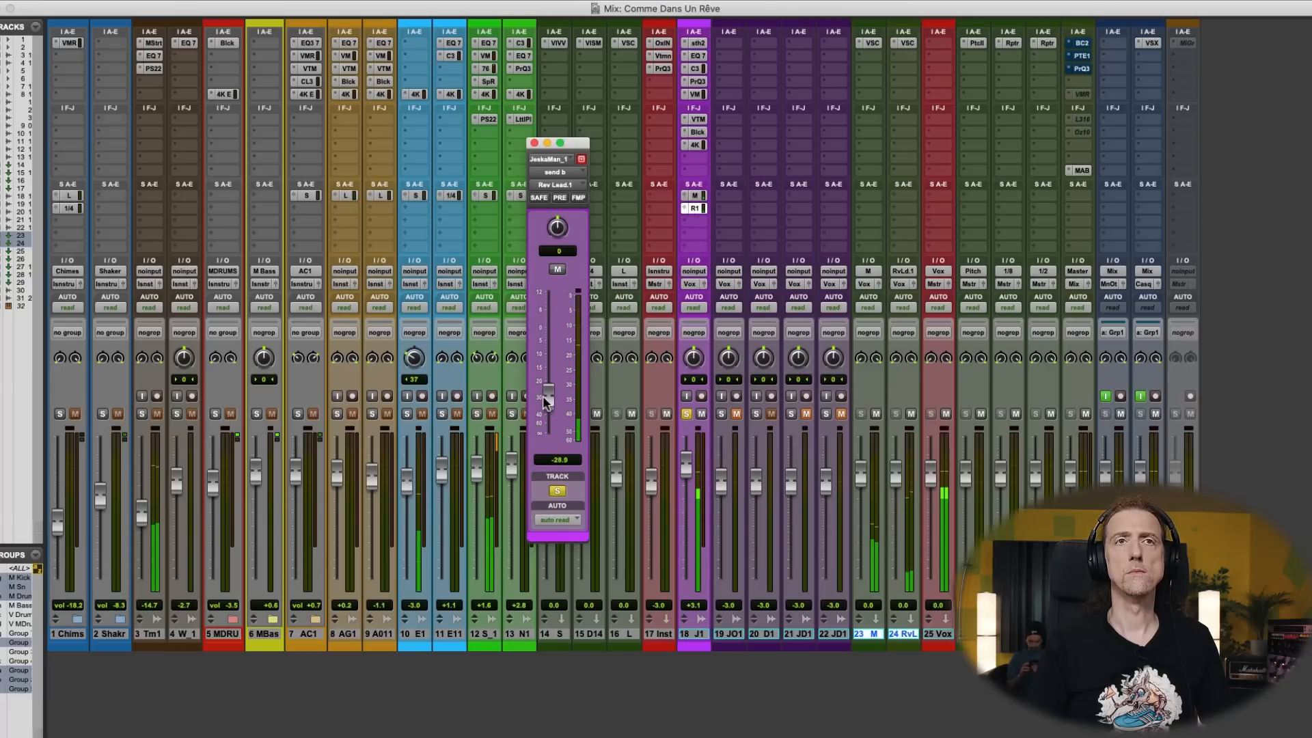
{"action": "left_click", "coordinate": [687, 414]}
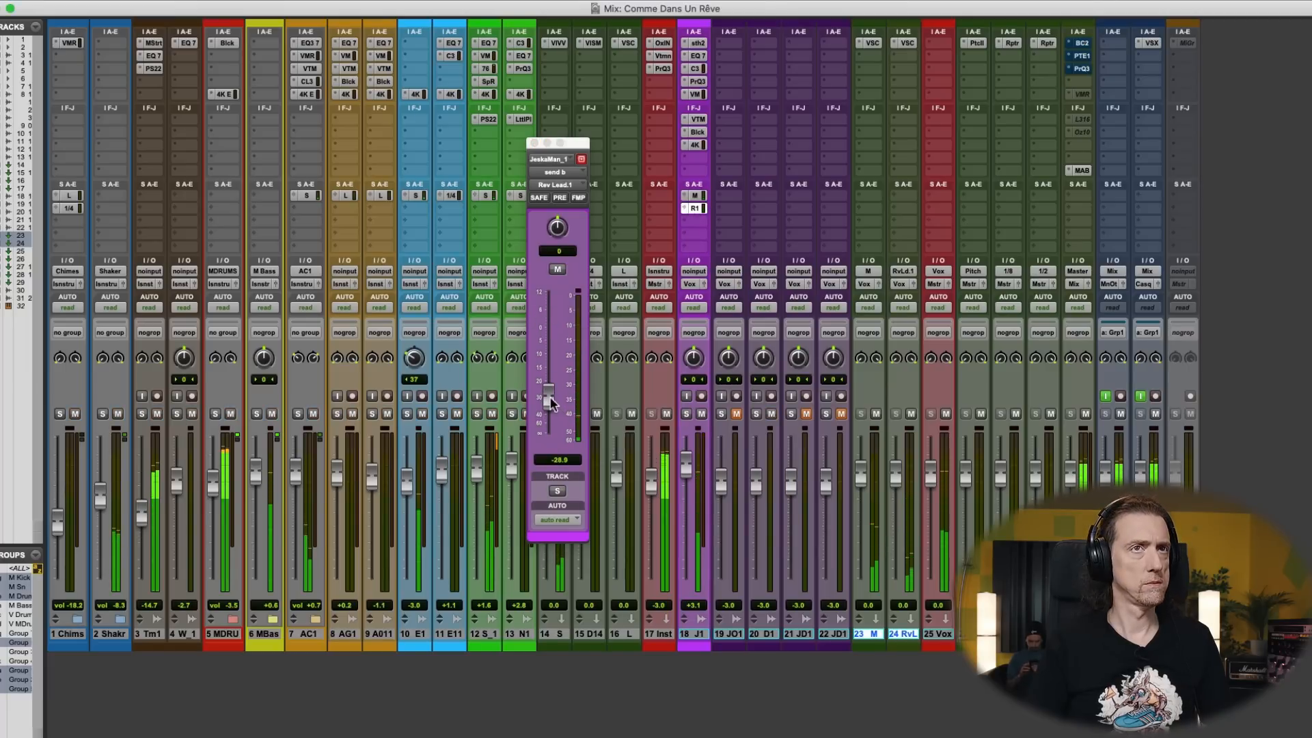
{"action": "mouse_move", "coordinate": [551, 403]}
{"action": "left_mouse_down"}
{"action": "mouse_move", "coordinate": [550, 376]}
{"action": "mouse_move", "coordinate": [549, 398]}
{"action": "left_mouse_up"}
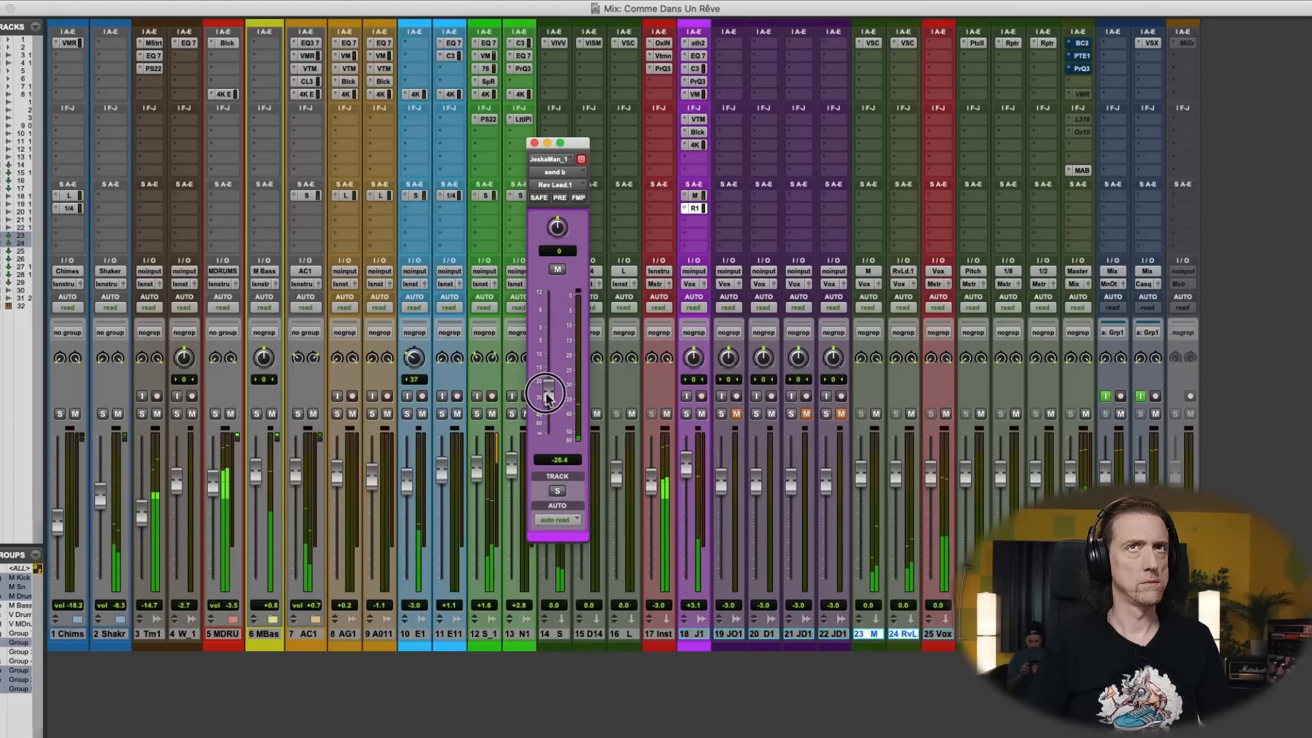
- In the Rev Lead aux's VerbSuite Classics, set the decay to 2.32 s, adjust predelay and the low and mid EQ, and close it
{"action": "left_click", "coordinate": [908, 42]}
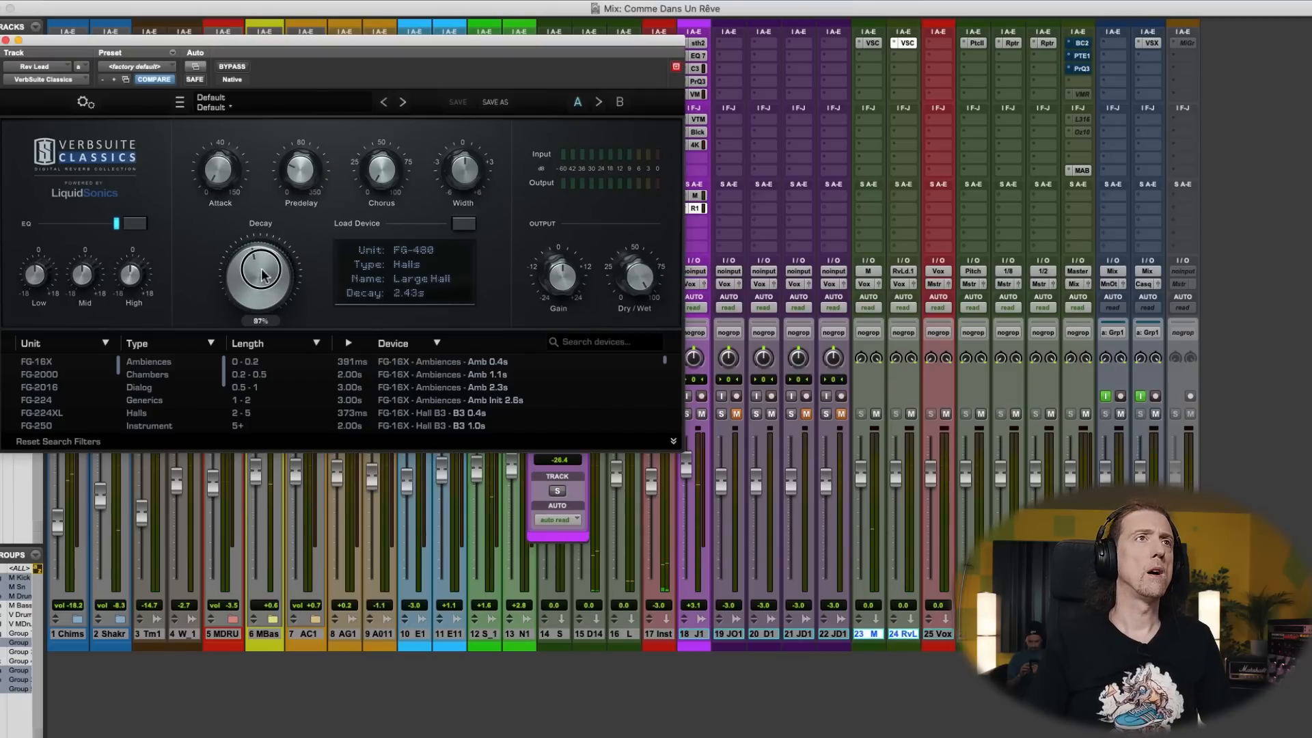
{"action": "left_click_drag", "start_coordinate": [300, 182], "coordinate": [299, 263]}
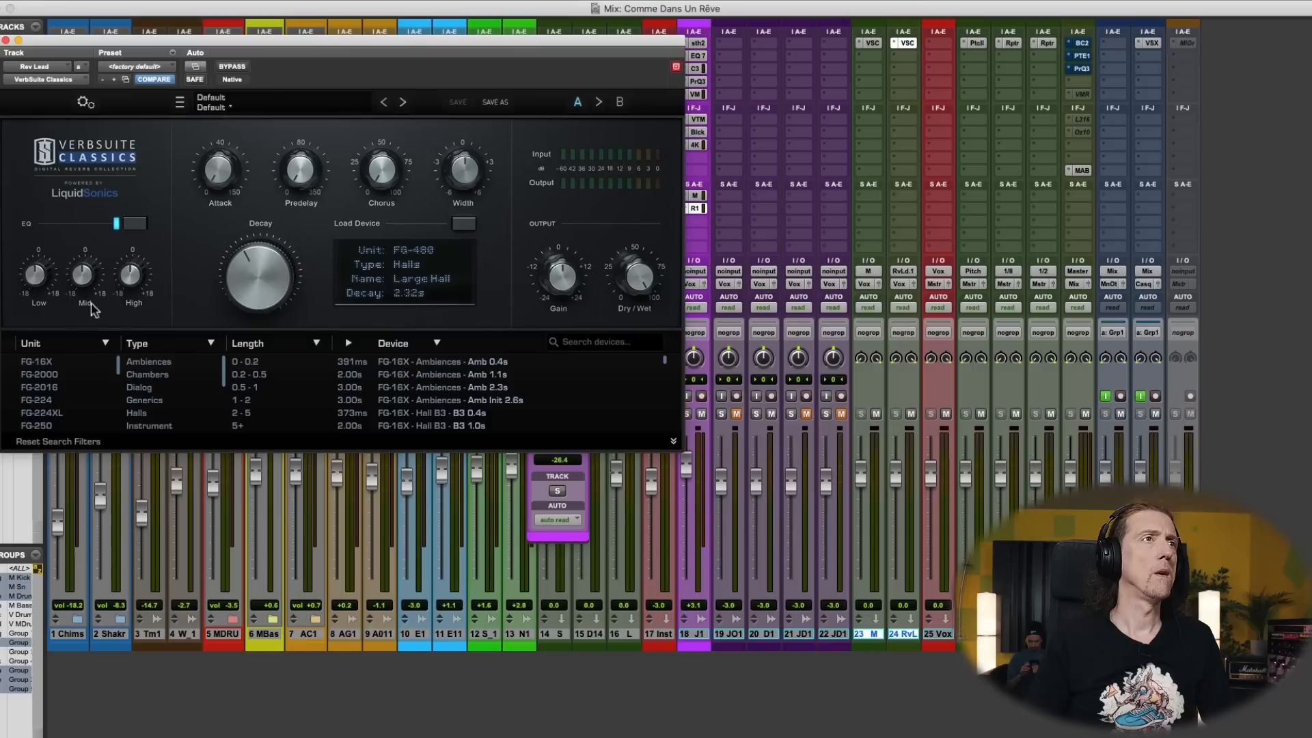
{"action": "left_click_drag", "start_coordinate": [37, 277], "coordinate": [37, 285]}
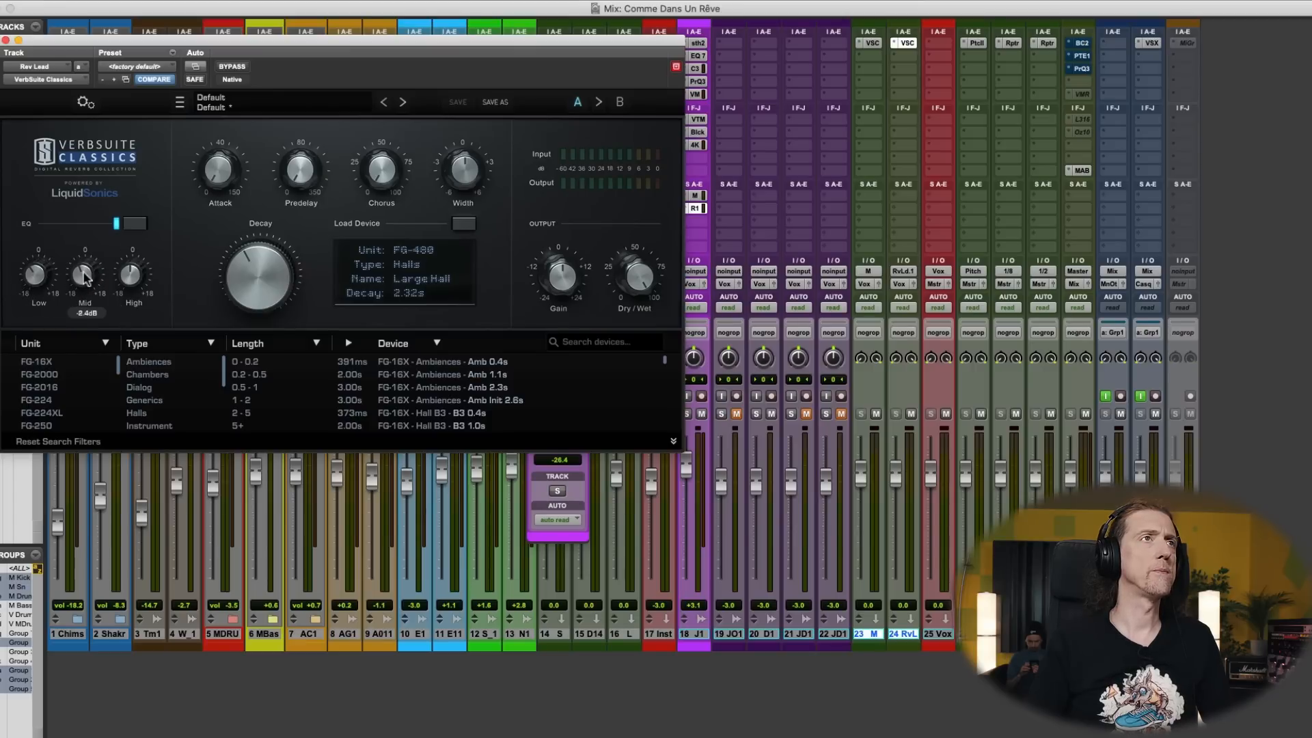
{"action": "key", "text": "space"}
{"action": "key", "text": "super+w"}
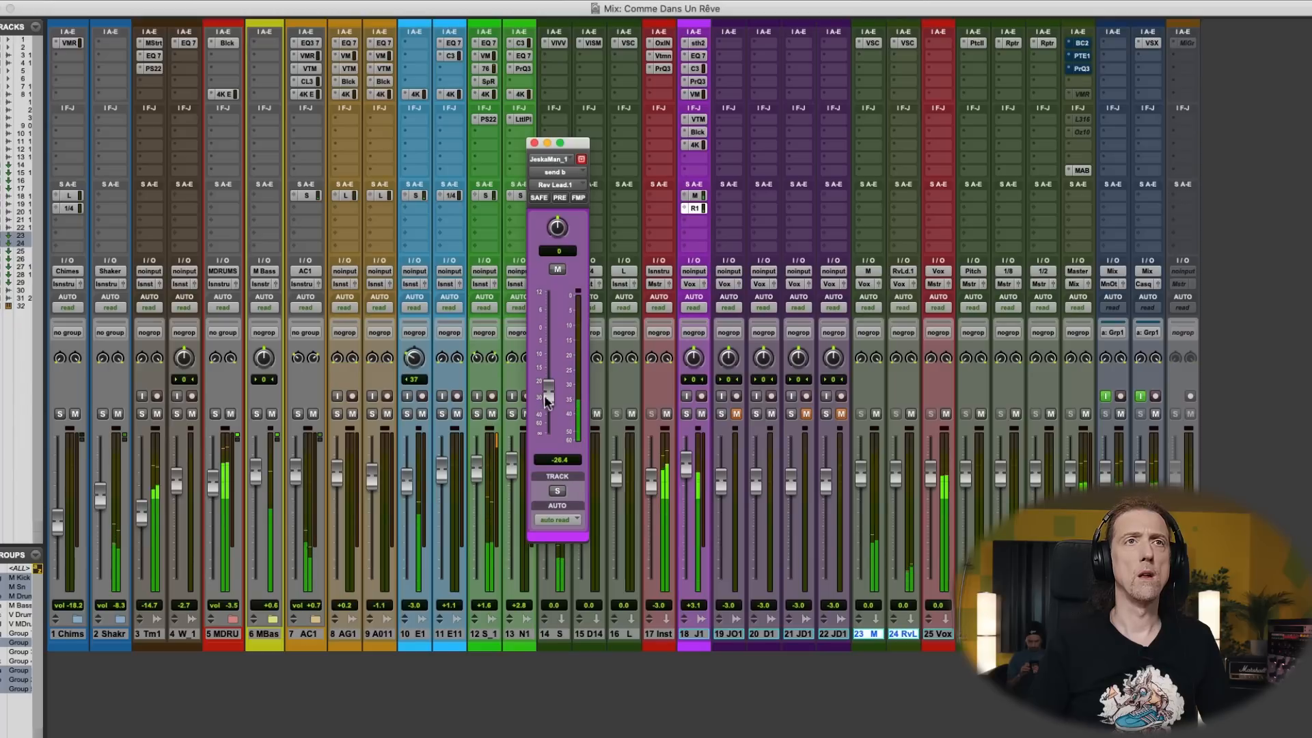
- Lower the main vocal's Rev Lead send to -29.3 dB, raise it slightly while listening, and close its send window
{"action": "left_click_drag", "start_coordinate": [546, 395], "coordinate": [548, 401]}
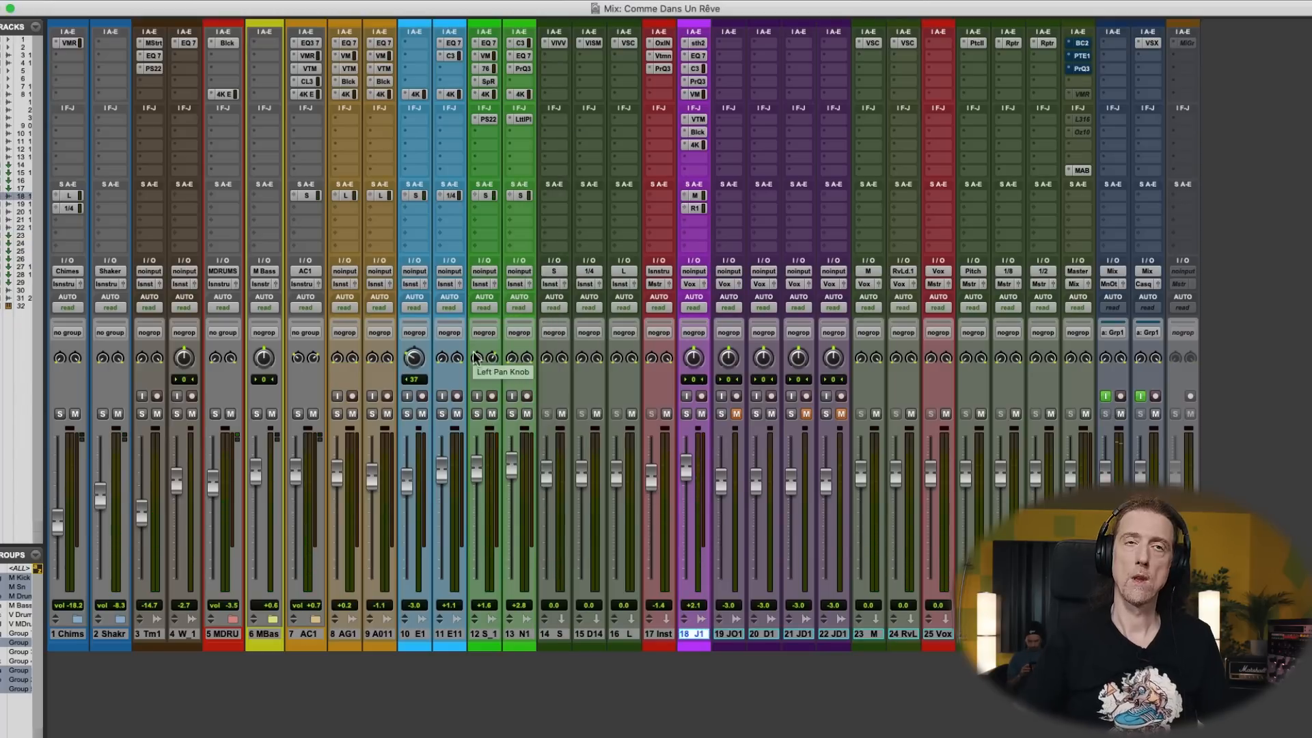
{"action": "key", "text": "space"}
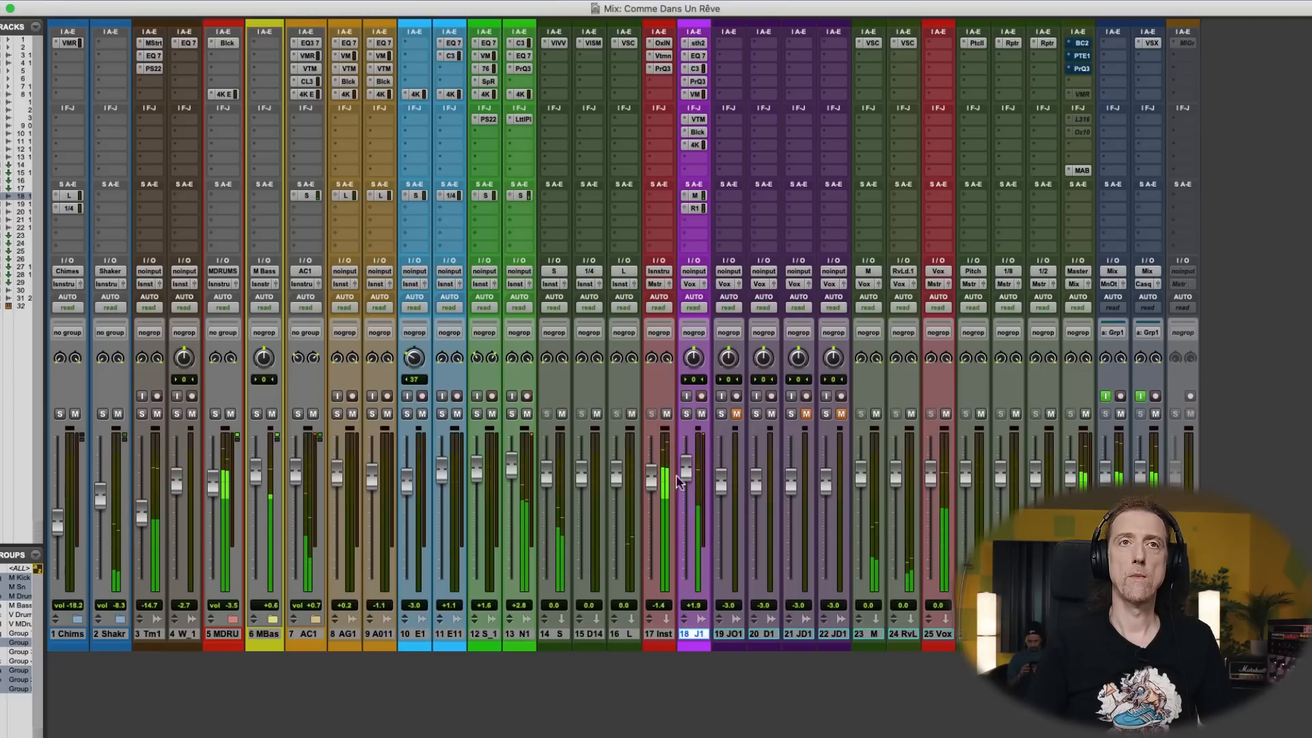
{"action": "left_click", "coordinate": [694, 209]}
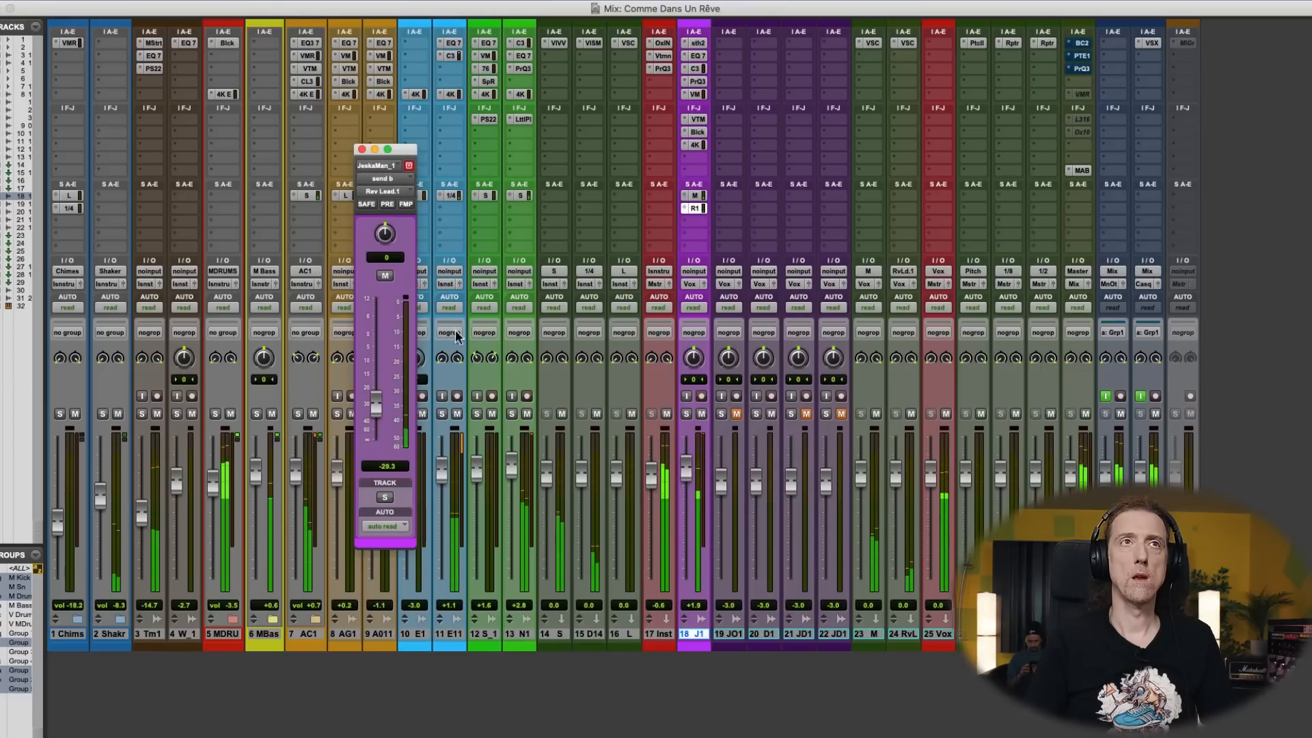
{"action": "left_click_drag", "start_coordinate": [376, 404], "coordinate": [376, 398]}
{"action": "left_click", "coordinate": [361, 149]}
- Replay the main vocal from 8|2|000 and mute its Rev Lead send to compare the sound without the reverb
{"action": "key", "text": "super+equal"}
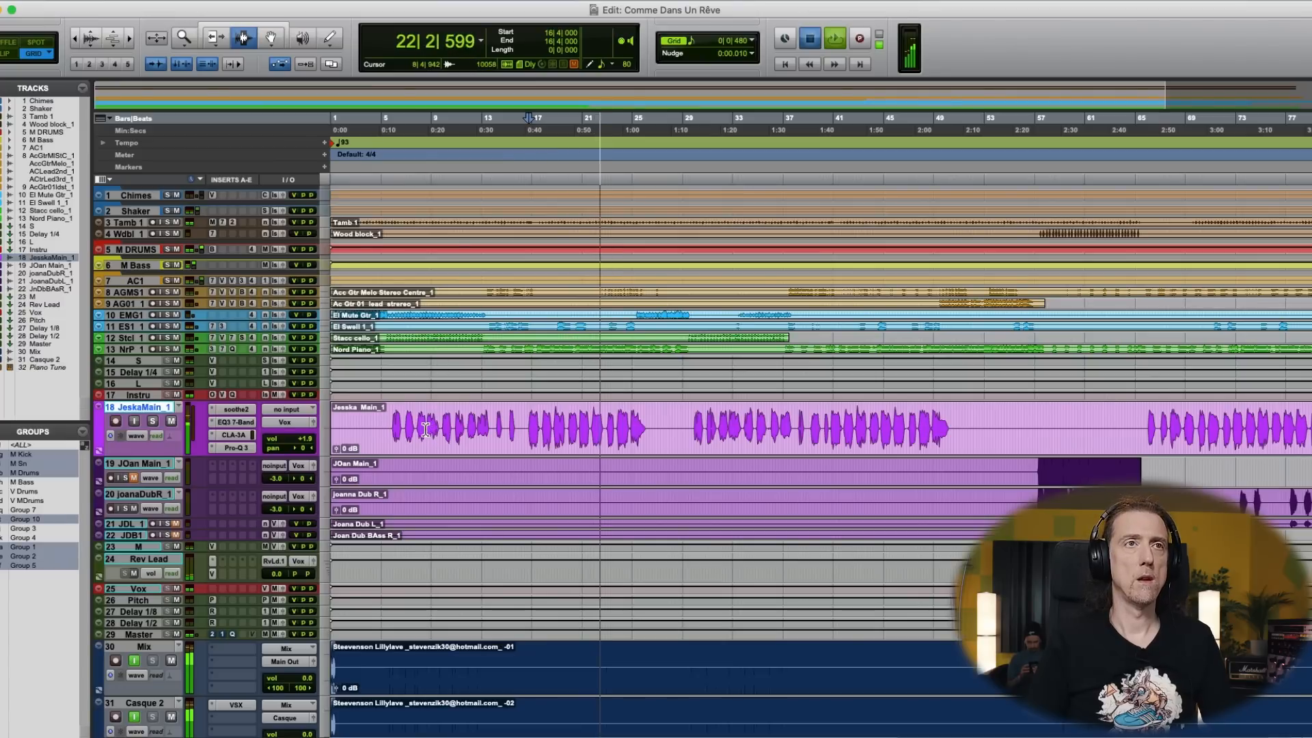
{"action": "left_click", "coordinate": [425, 429]}
{"action": "key", "text": "super+equal"}
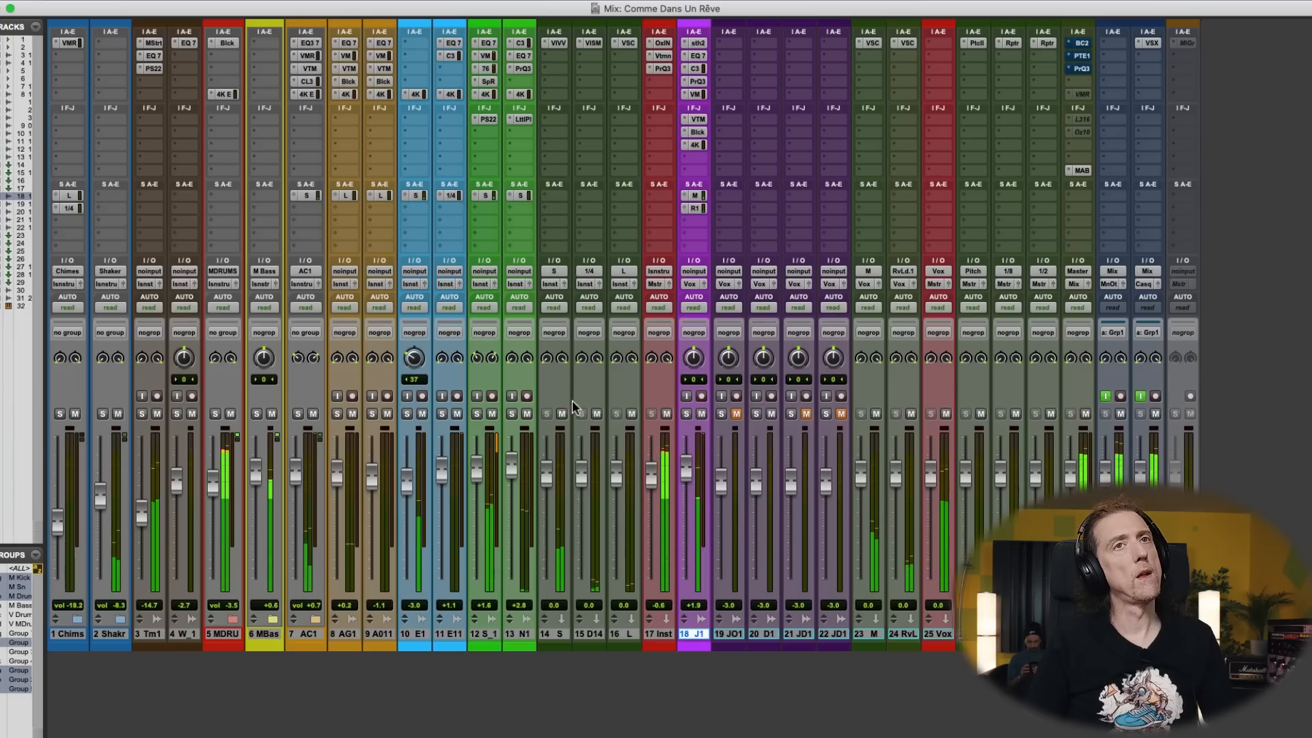
{"action": "left_click", "coordinate": [697, 209]}
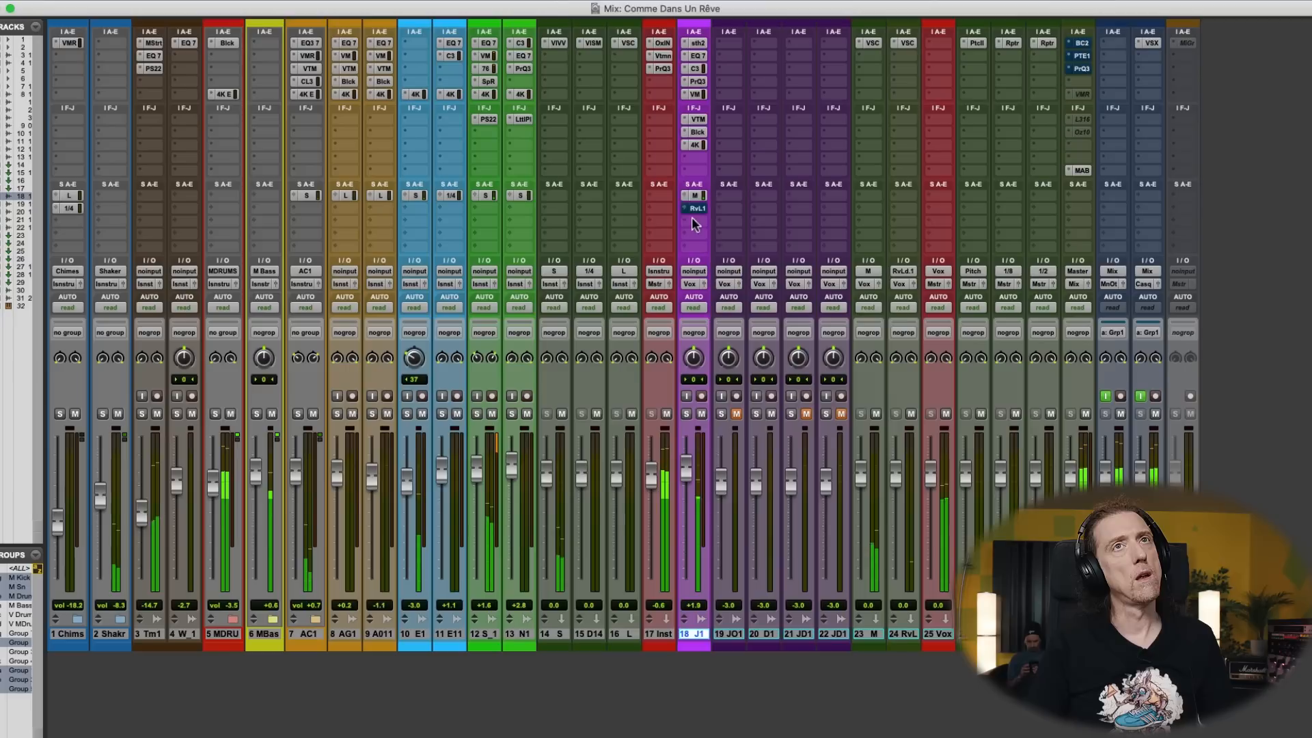
- Set the main vocal's send to the M reverb to -18.2 dB and close the send window
{"action": "left_click", "coordinate": [694, 196]}
{"action": "left_click_drag", "start_coordinate": [377, 384], "coordinate": [381, 383]}
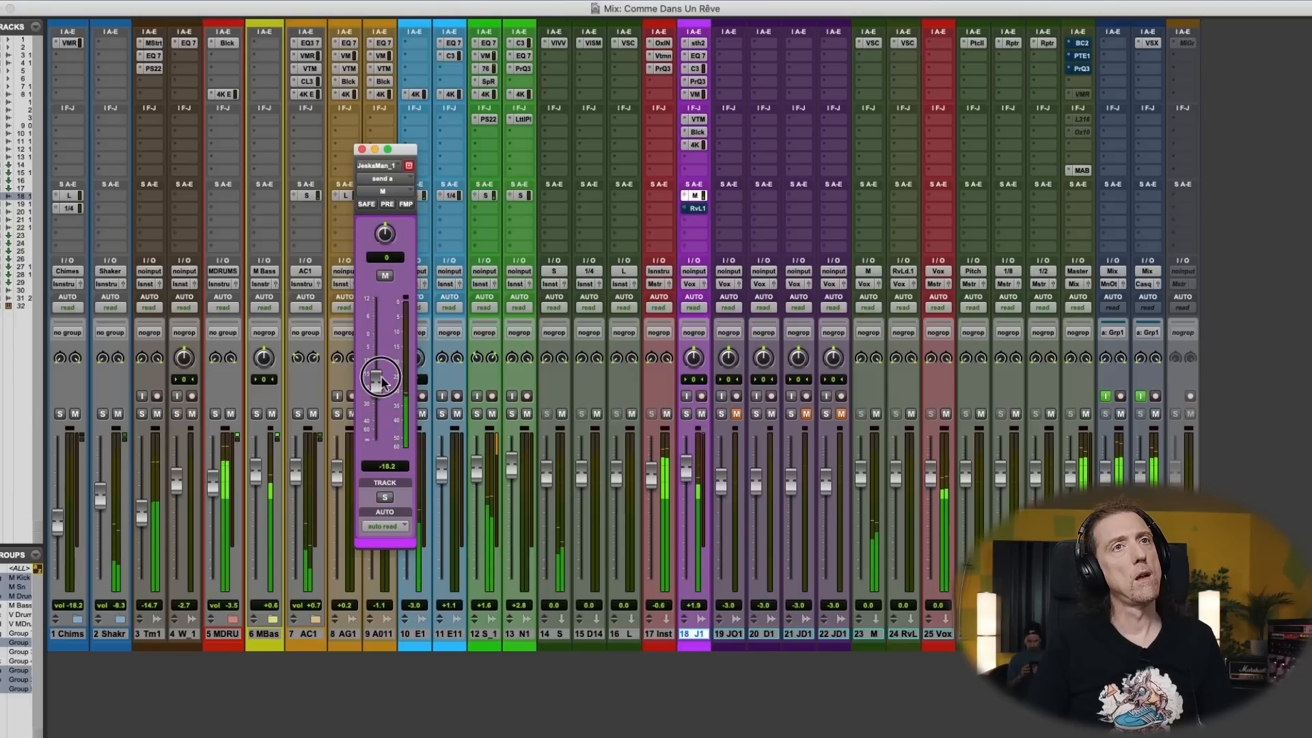
{"action": "left_click", "coordinate": [362, 150]}
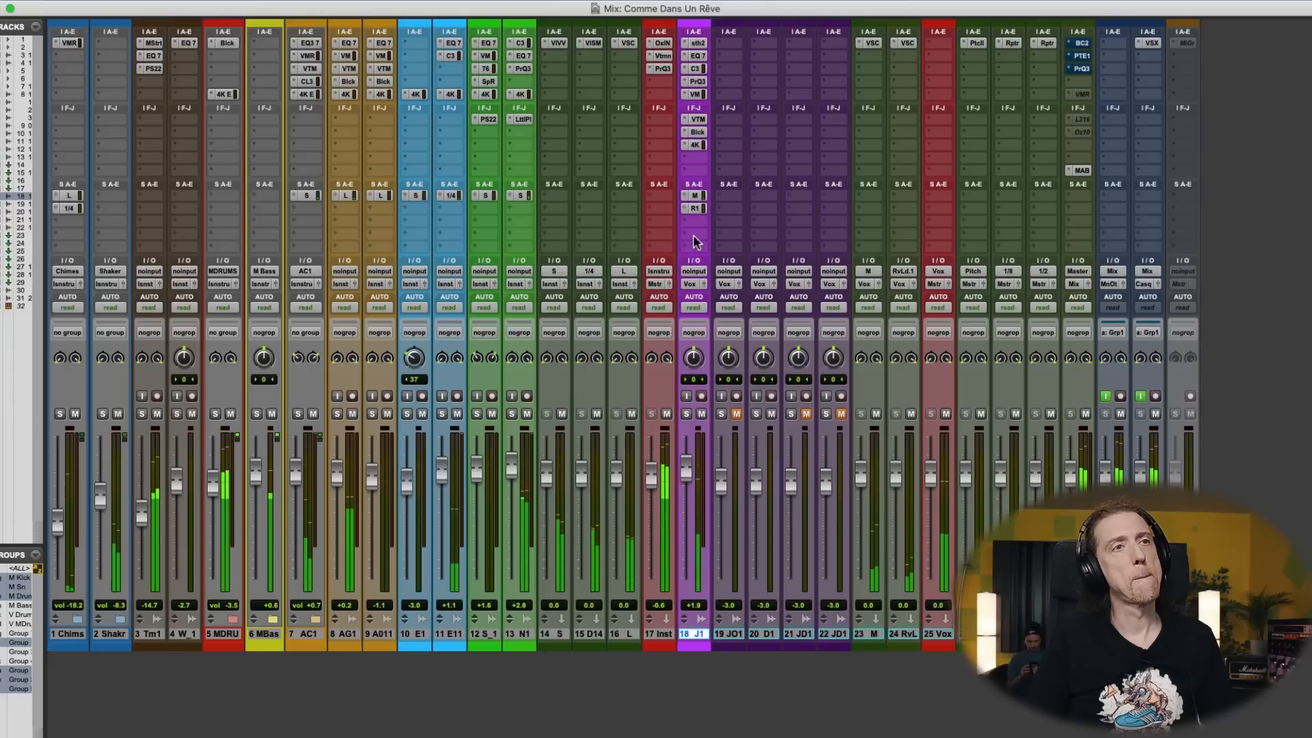
- Replay the song from 16|4|480, raise the main vocal's Rev Lead send to -19.5 dB, and close the send window
{"action": "key", "text": "super+equal"}
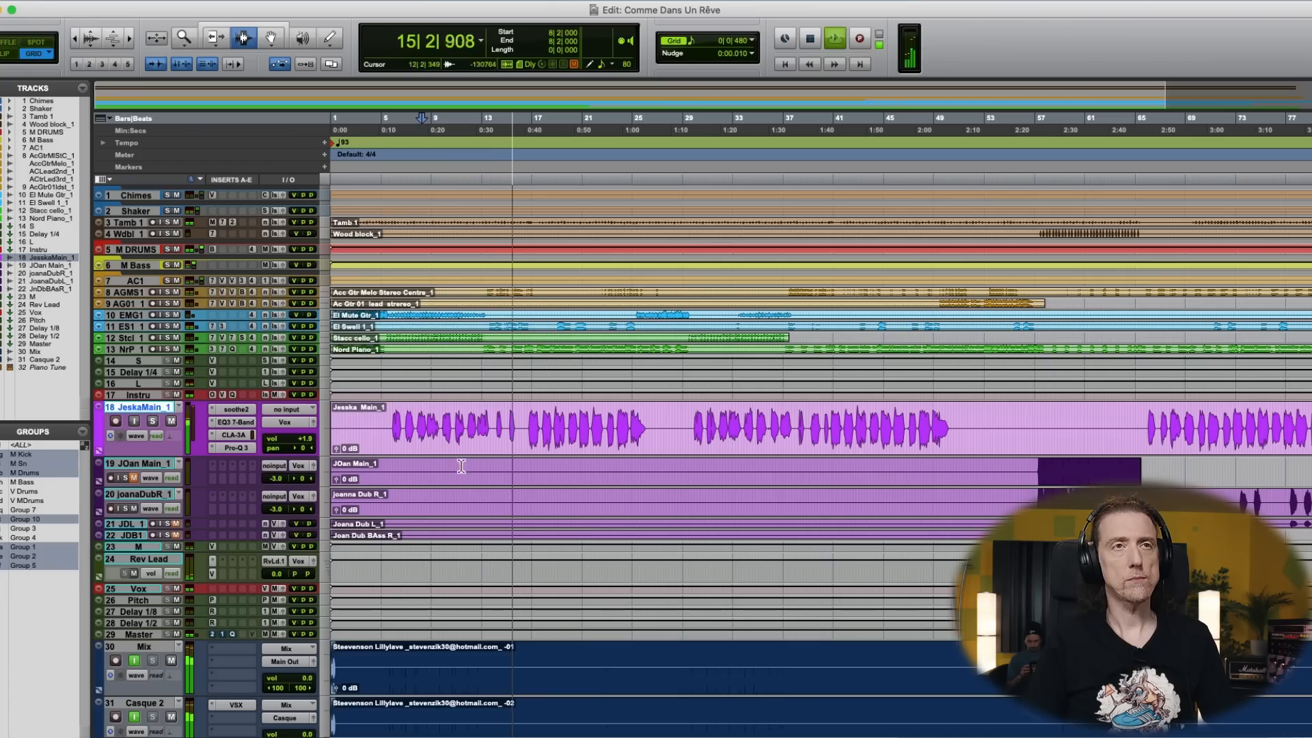
{"action": "key", "text": "super+equal"}
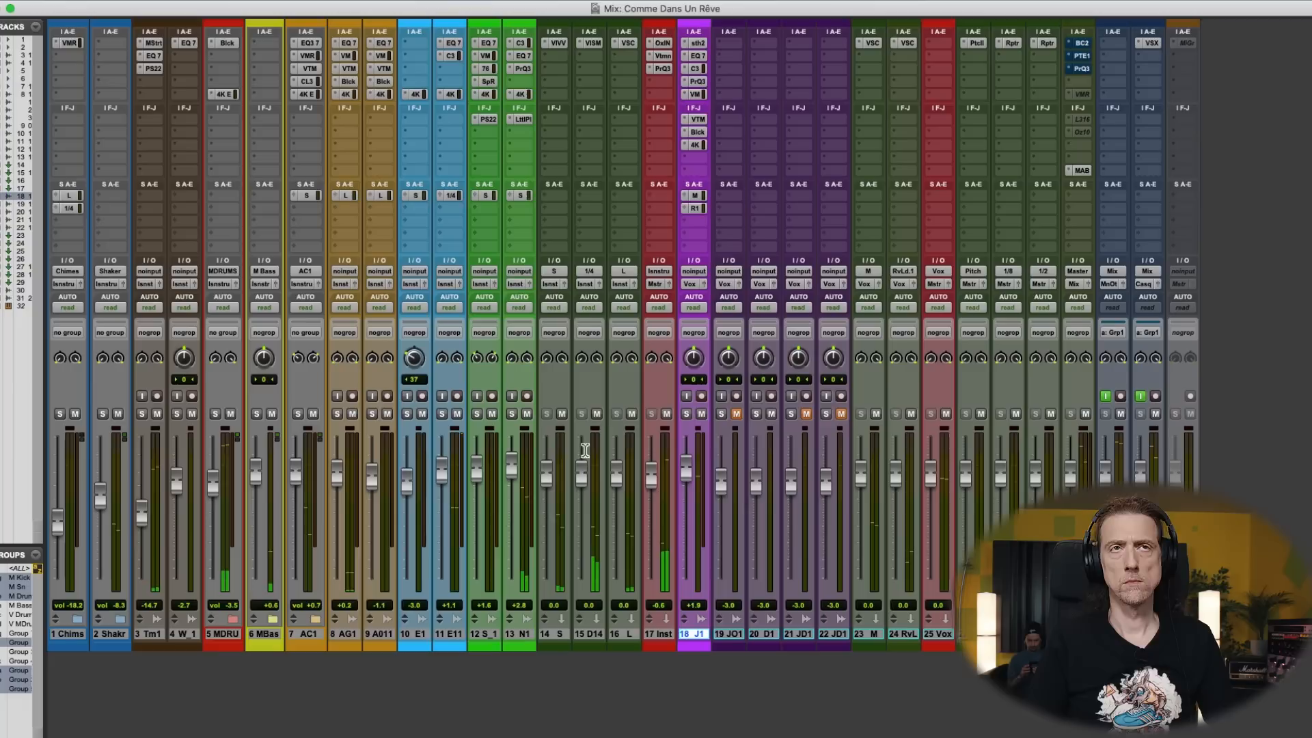
{"action": "left_click", "coordinate": [697, 209]}
{"action": "left_click_drag", "start_coordinate": [380, 365], "coordinate": [376, 389]}
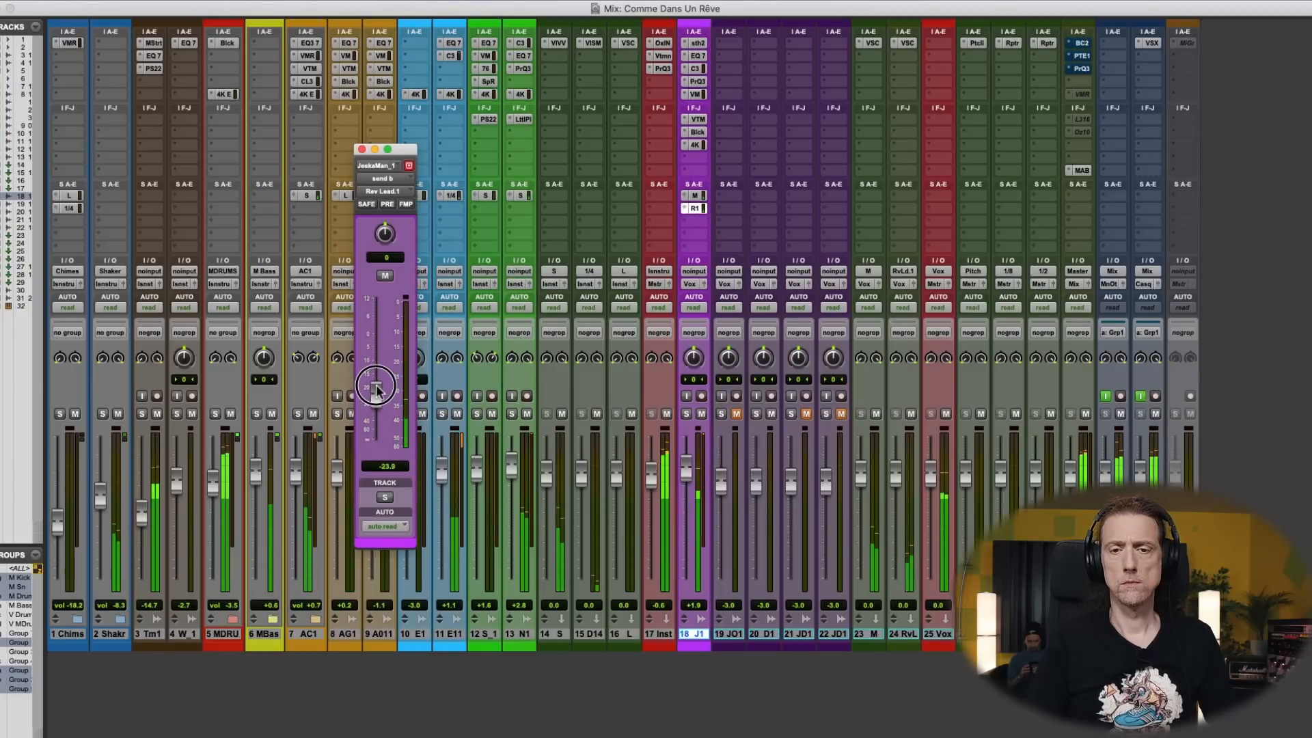
{"action": "mouse_move", "coordinate": [376, 391]}
{"action": "left_mouse_down"}
{"action": "mouse_move", "coordinate": [375, 376]}
{"action": "mouse_move", "coordinate": [376, 388]}
{"action": "left_mouse_up"}
{"action": "key", "text": "super+equal"}
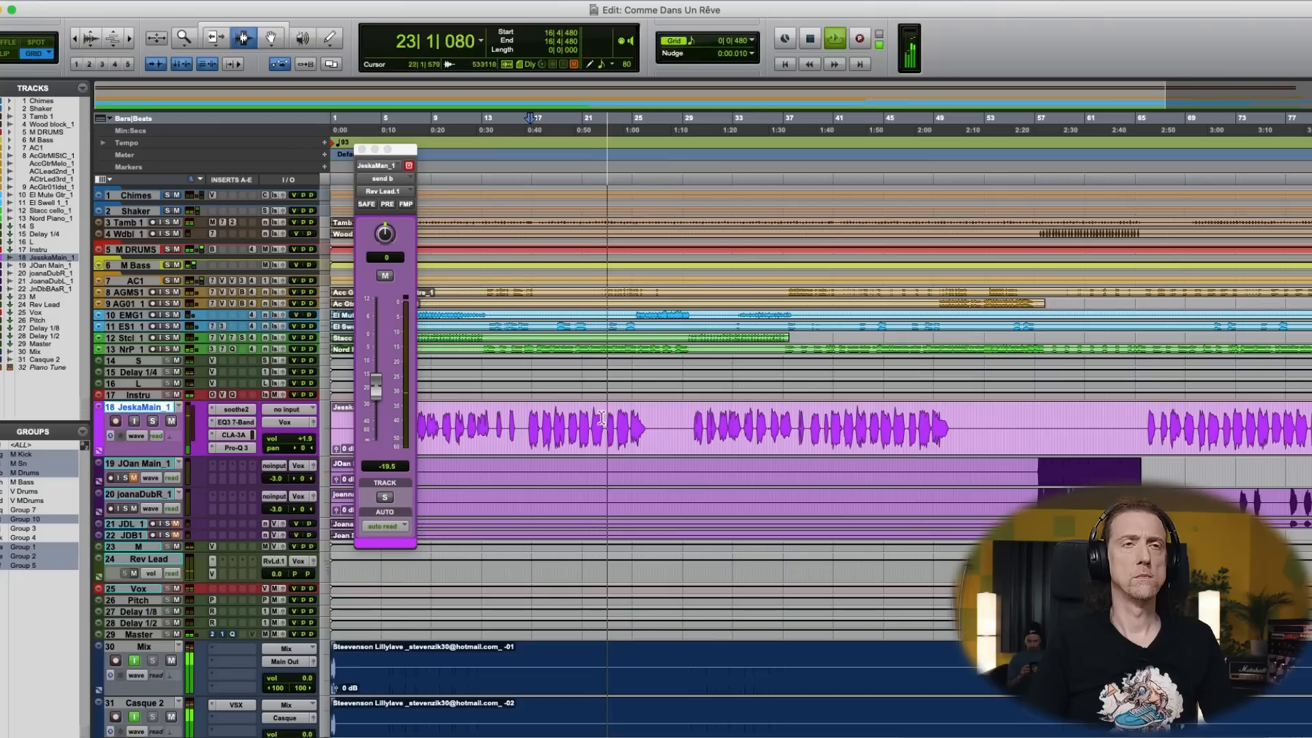
{"action": "left_click", "coordinate": [362, 149]}
- Play the mix from 7|4|000 to judge the lead vocal's reverb level, and stop playback
{"action": "key", "text": "space"}
{"action": "left_click", "coordinate": [417, 413]}
{"action": "key", "text": "space"}
{"action": "key", "text": "super+equal"}
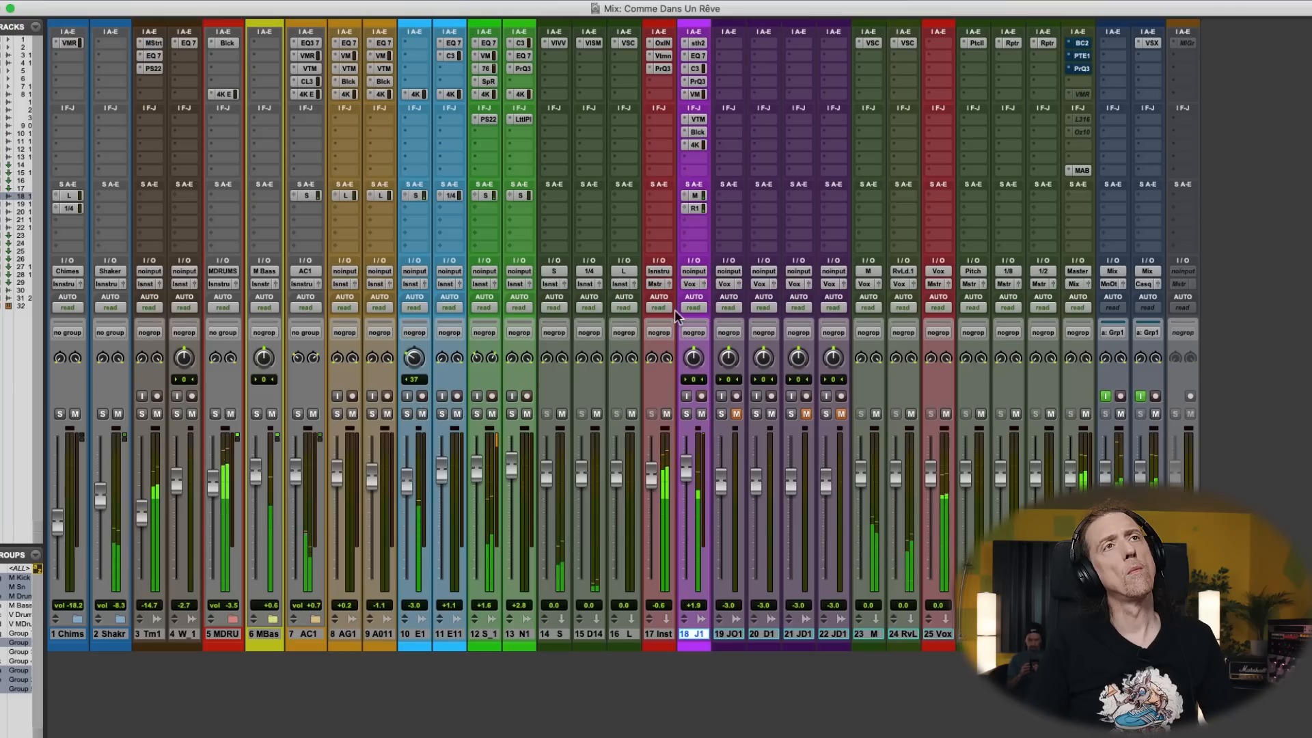
{"action": "key", "text": "super+equal"}
{"action": "key", "text": "space"}
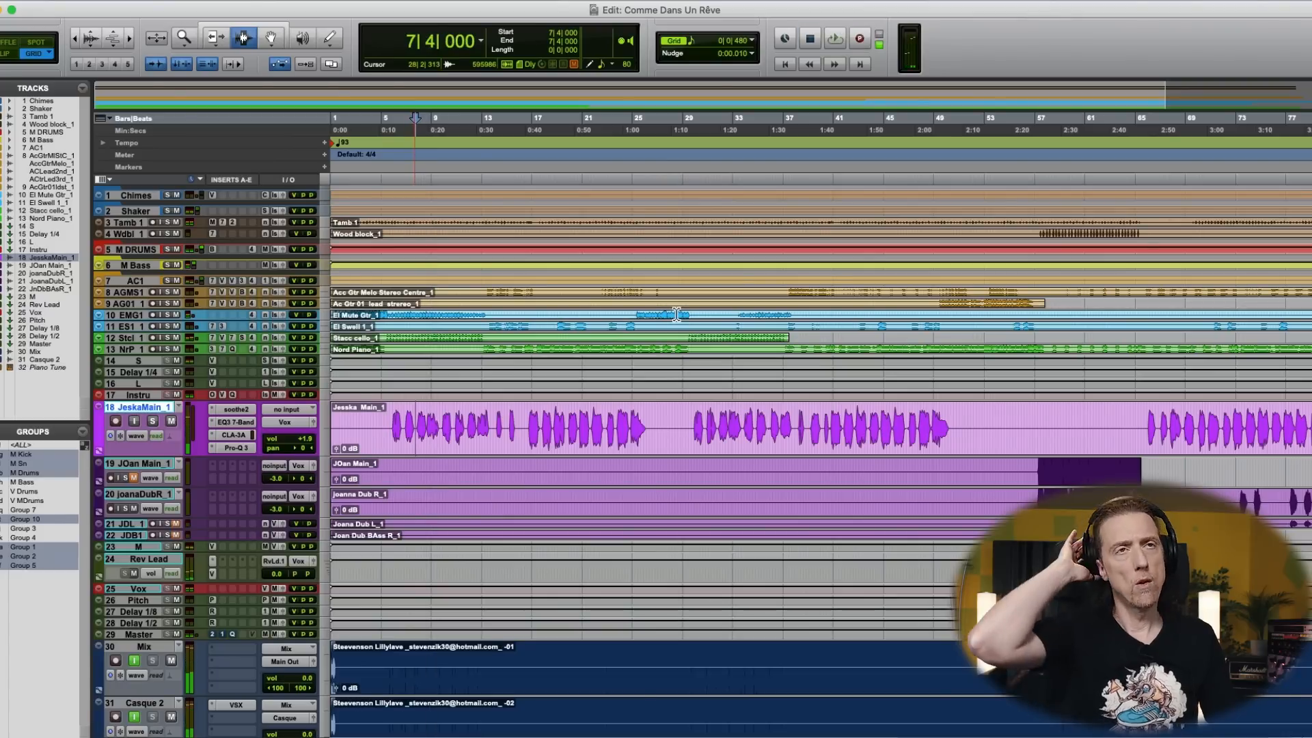
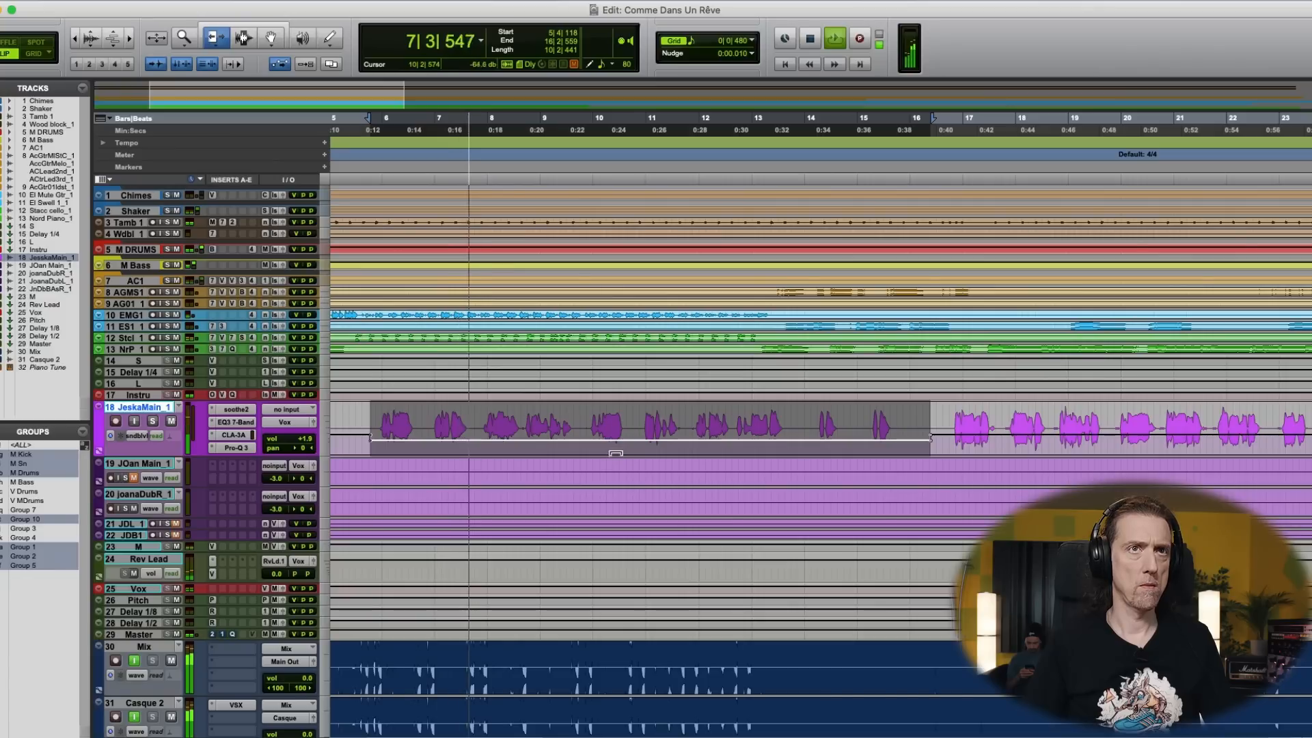
- Trim the main vocal's Rev Lead send automation over the verse from 5|4|118 to 16|2|559, adding a breakpoint at 13|4|876
{"action": "left_click_drag", "start_coordinate": [614, 443], "coordinate": [612, 443]}
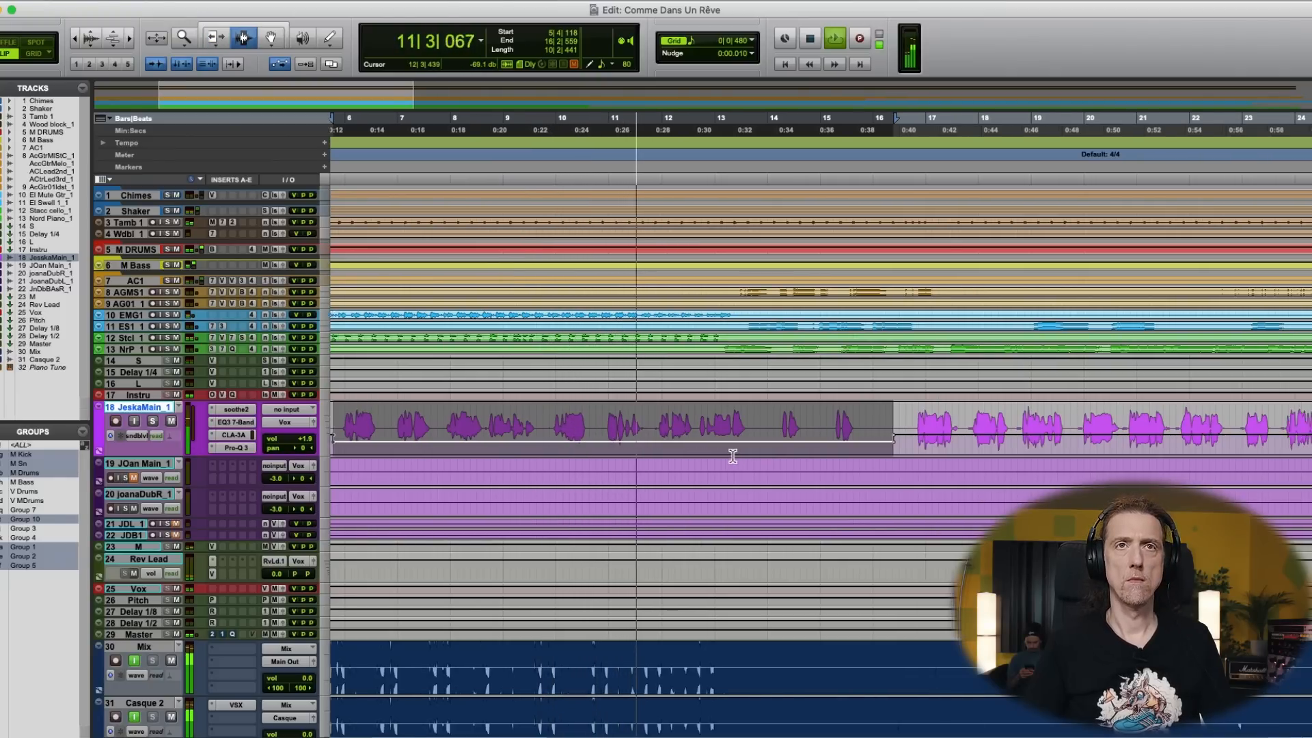
{"action": "left_click_drag", "start_coordinate": [668, 442], "coordinate": [668, 444]}
{"action": "key", "text": "F8"}
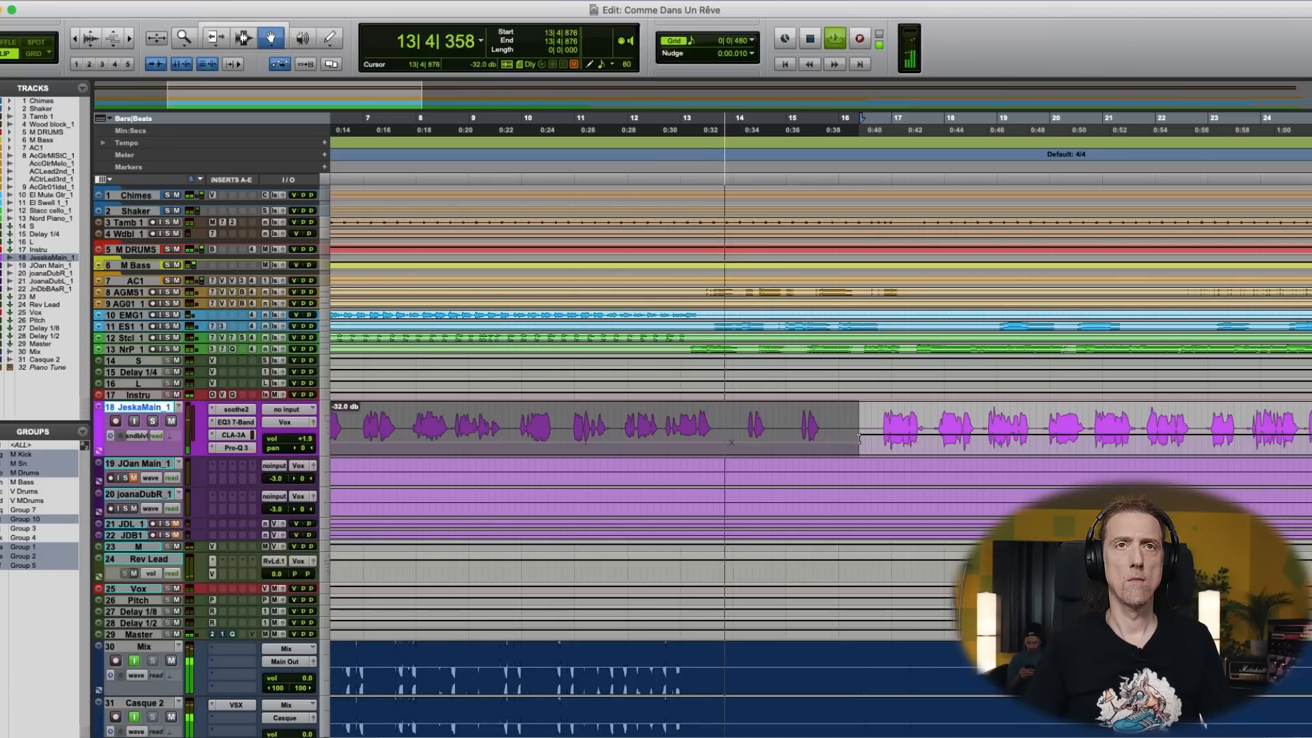
{"action": "key", "text": "F6"}
{"action": "left_click_drag", "start_coordinate": [769, 447], "coordinate": [767, 442]}
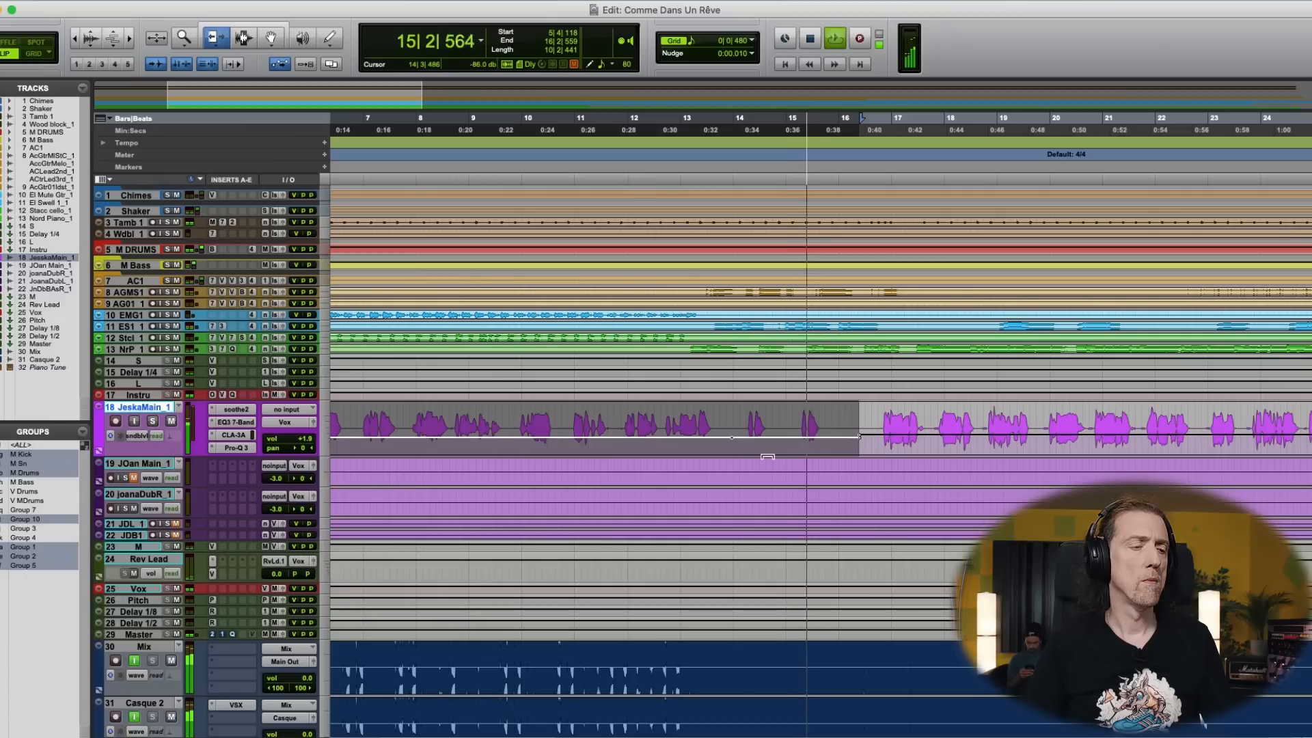
- Replay the song from 5|4|014 and compare the VerbSuite Classics settings of the M and Rev Lead reverbs
{"action": "key", "text": "F7"}
{"action": "key", "text": "r"}
{"action": "key", "text": "space"}
{"action": "left_click", "coordinate": [457, 426]}
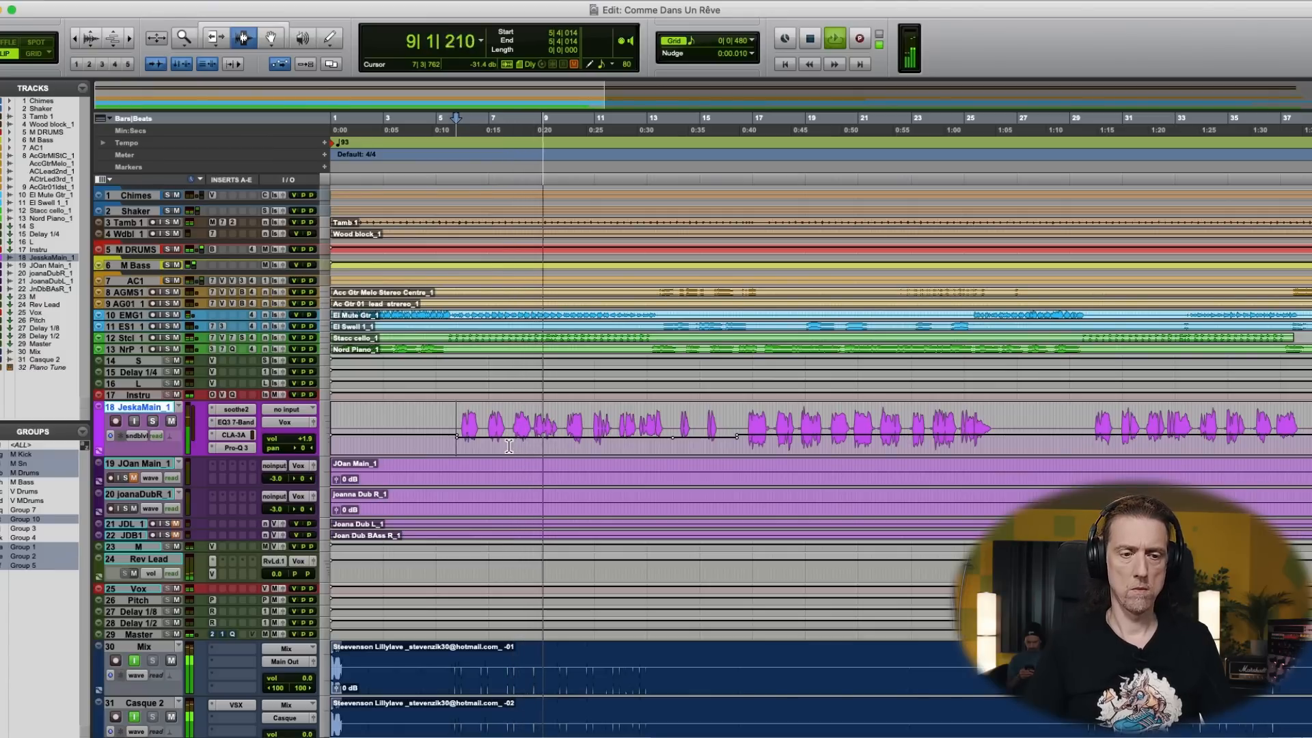
{"action": "key", "text": "super+equal"}
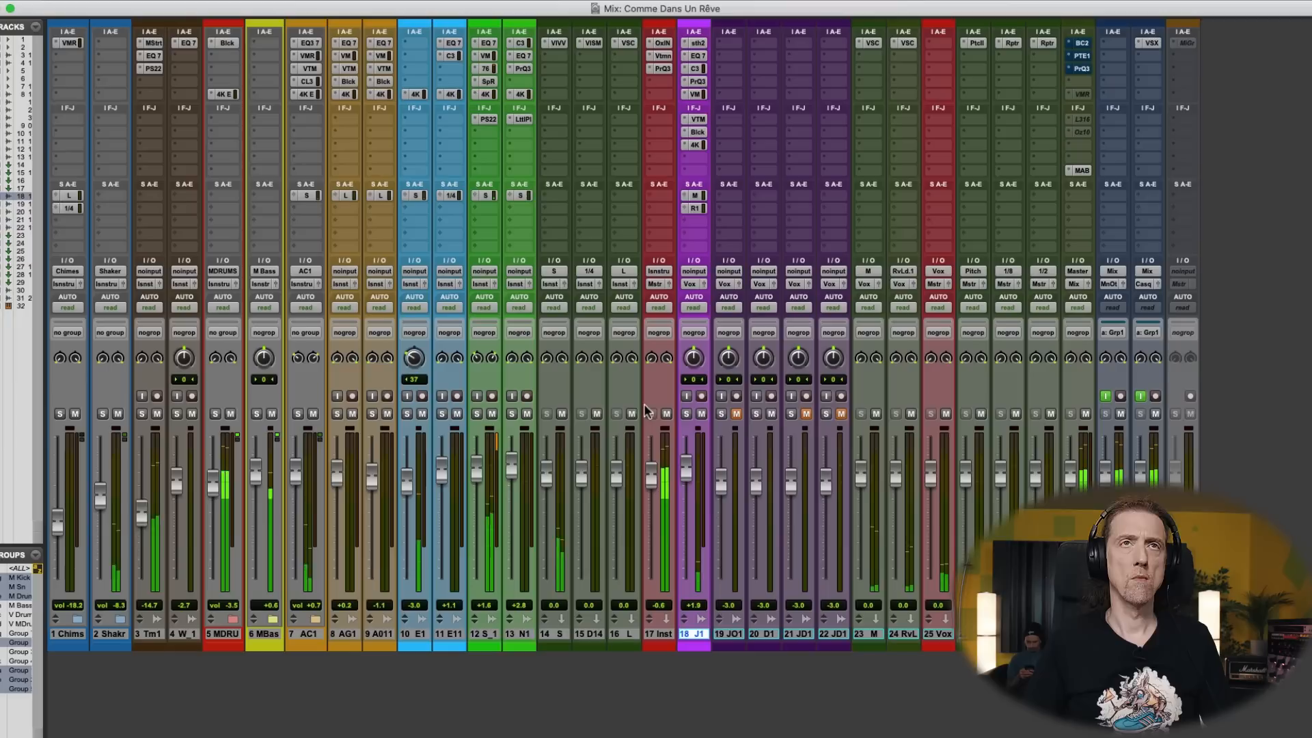
{"action": "left_click", "coordinate": [874, 44]}
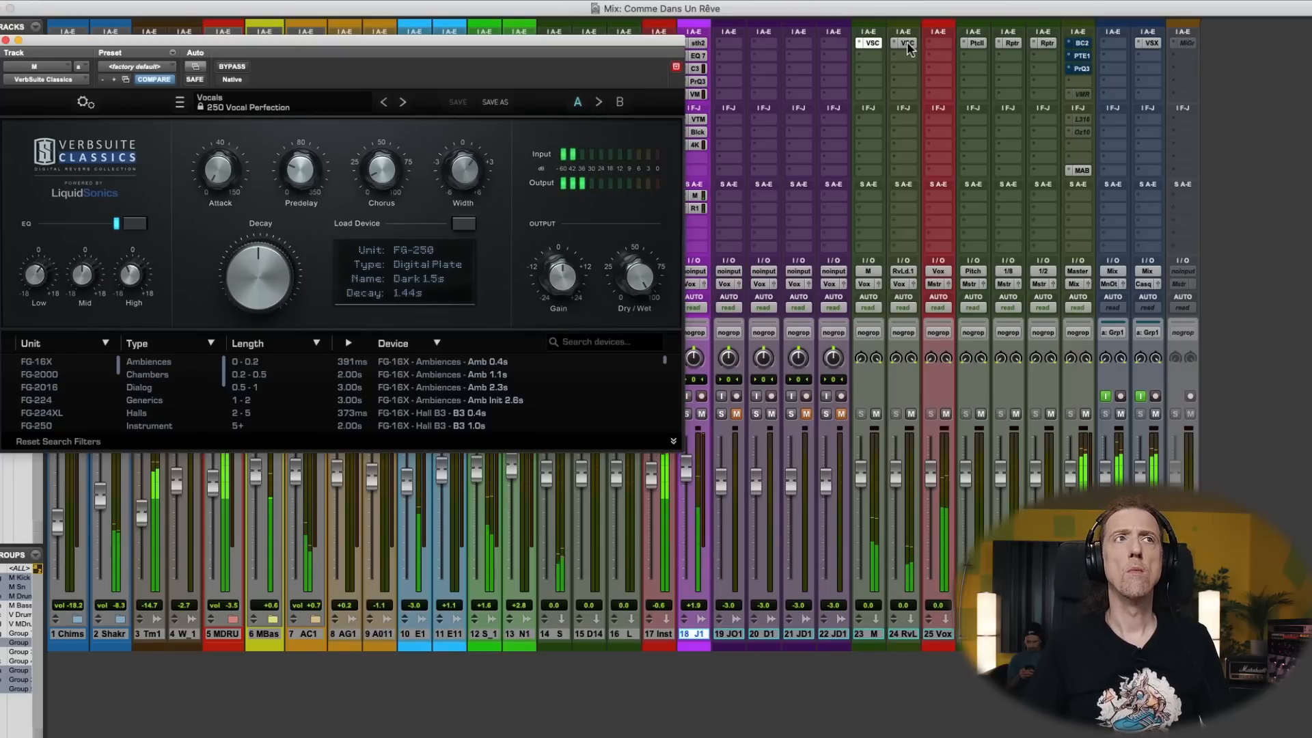
{"action": "left_click", "coordinate": [907, 44]}
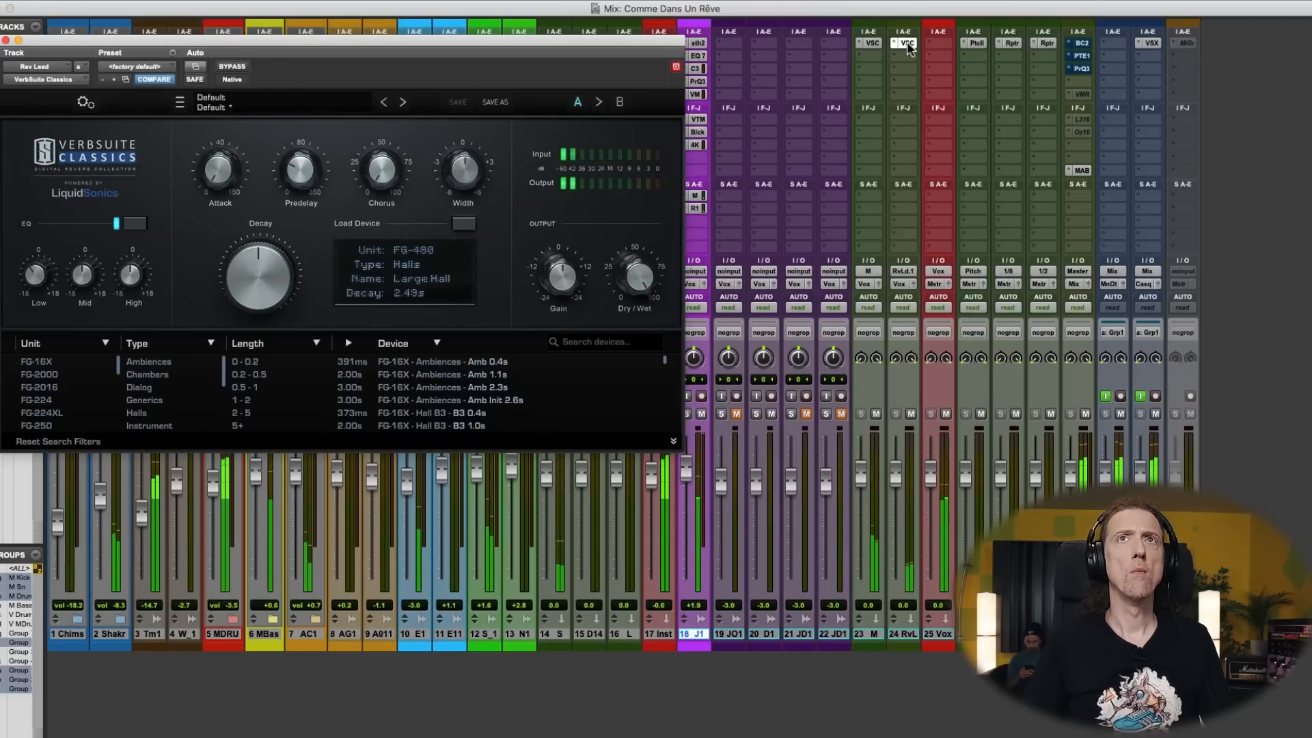
{"action": "left_click", "coordinate": [874, 44]}
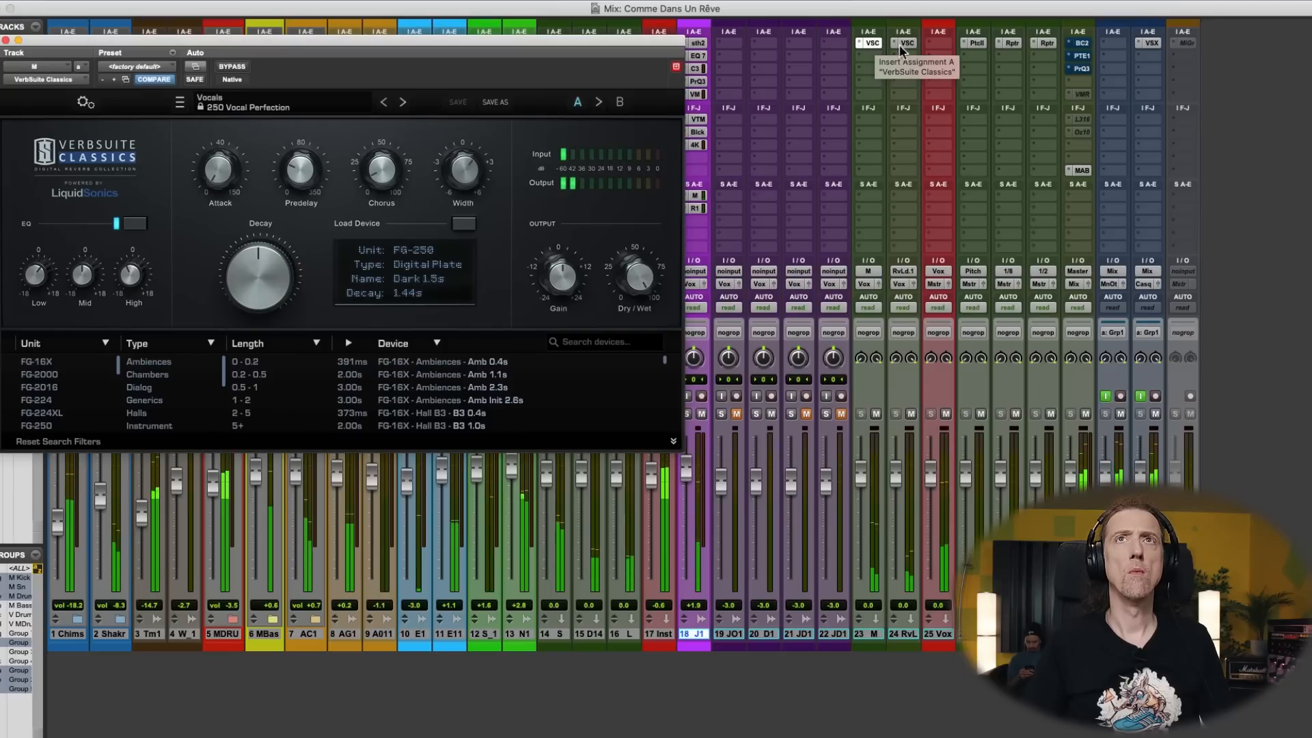
{"action": "left_click", "coordinate": [907, 44]}
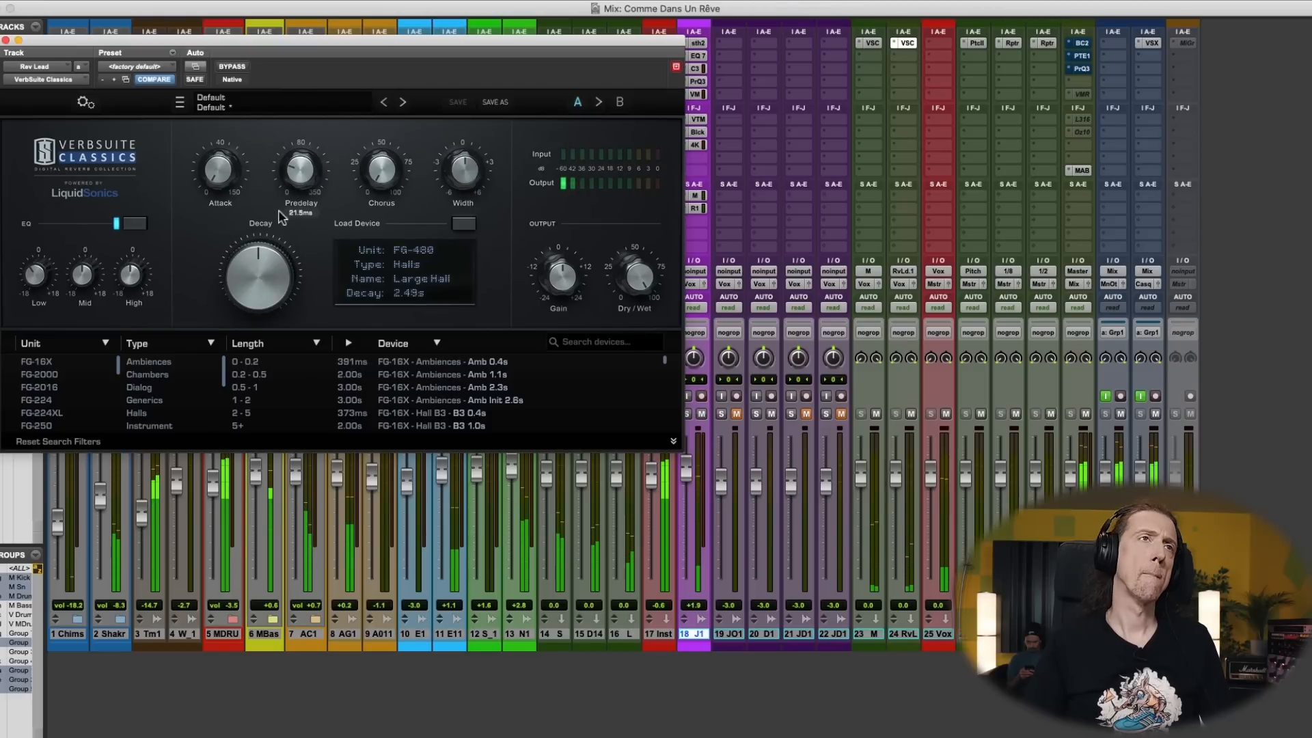
- Set the Rev Lead reverb's decay to 88%, check the Rev Lead track's mute, and close the plug-in
{"action": "left_click_drag", "start_coordinate": [263, 261], "coordinate": [262, 264]}
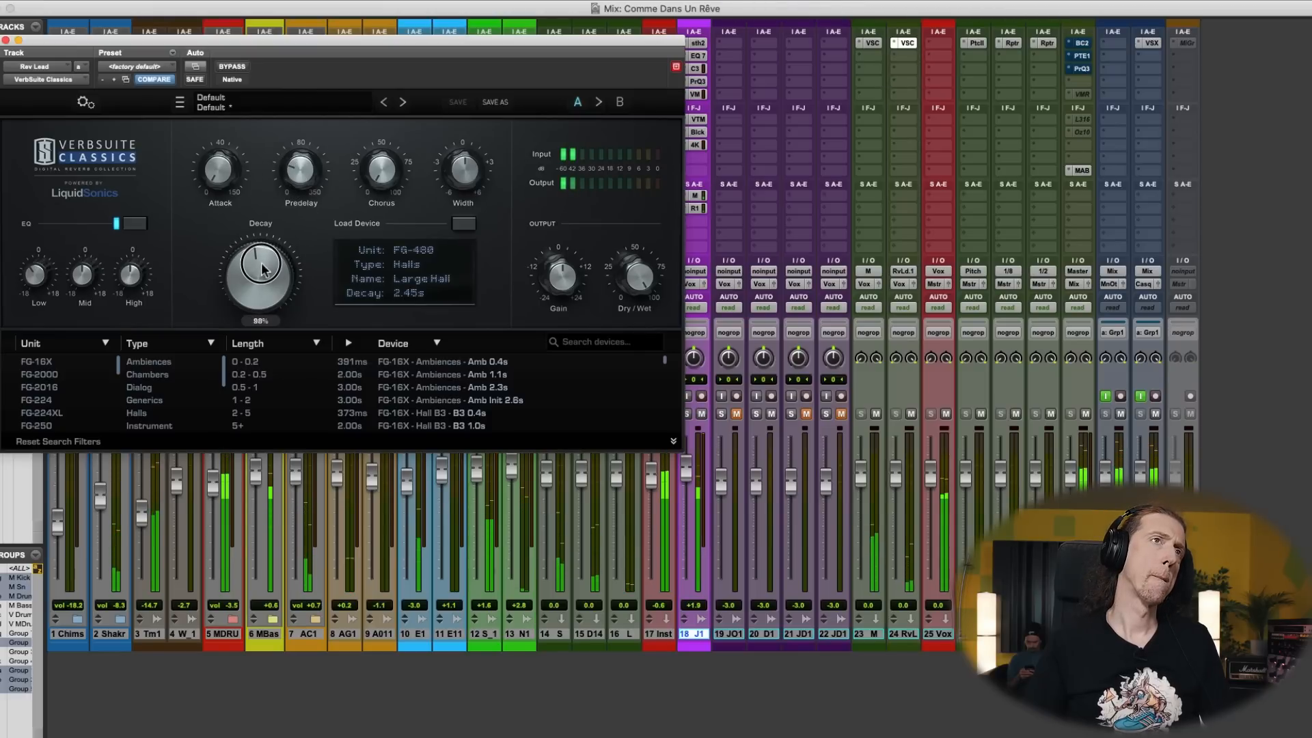
{"action": "left_click_drag", "start_coordinate": [299, 188], "coordinate": [298, 189]}
{"action": "left_click", "coordinate": [911, 414]}
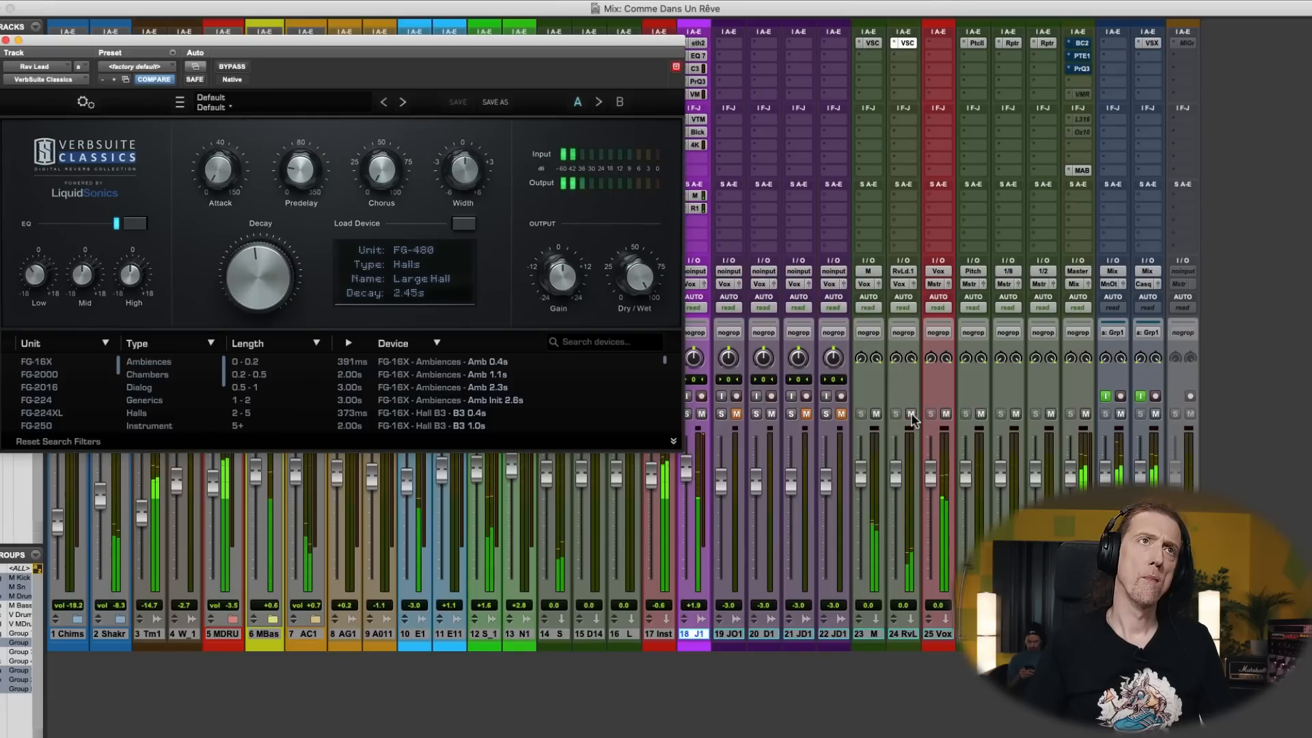
{"action": "left_click", "coordinate": [6, 39]}
{"action": "key", "text": "super+equal"}
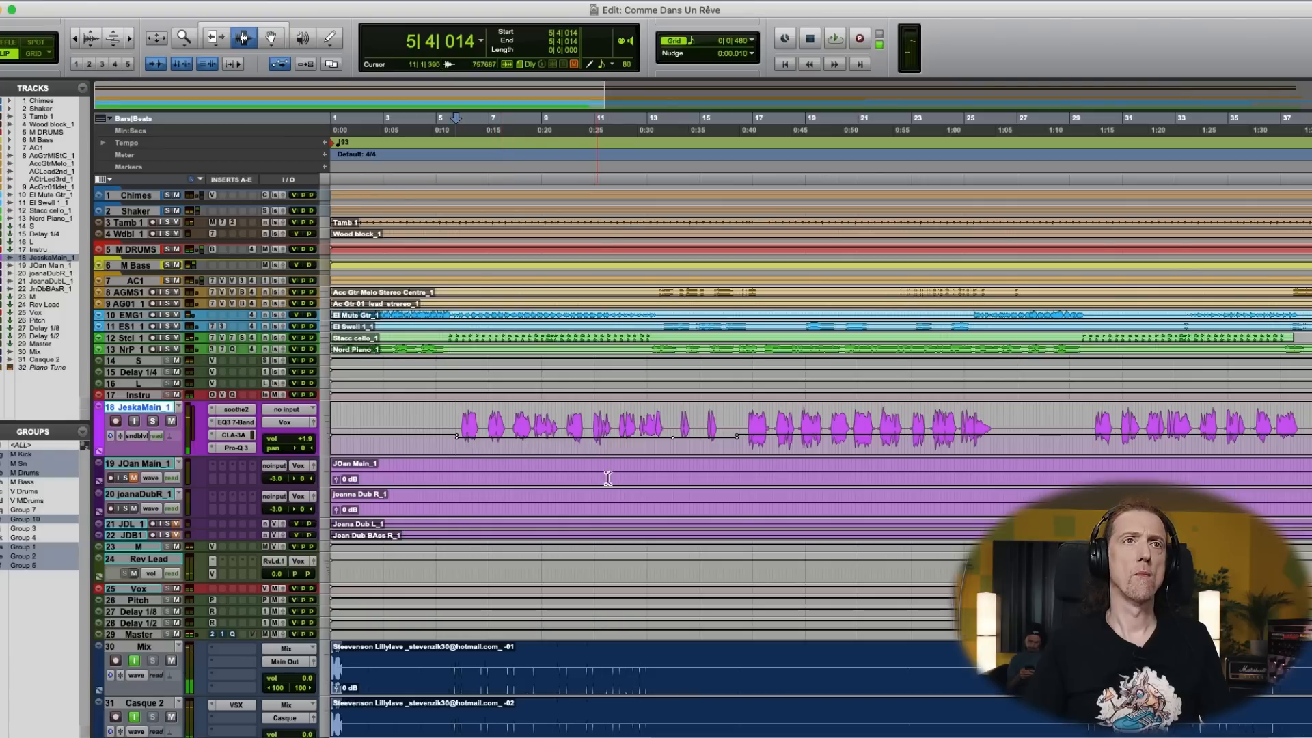
- Lower the main vocal's Rev Lead send automation between 5|4 and 13|4 during playback, and replay from 5|4|014
{"action": "key", "text": "space"}
{"action": "left_click_drag", "start_coordinate": [557, 433], "coordinate": [559, 436]}
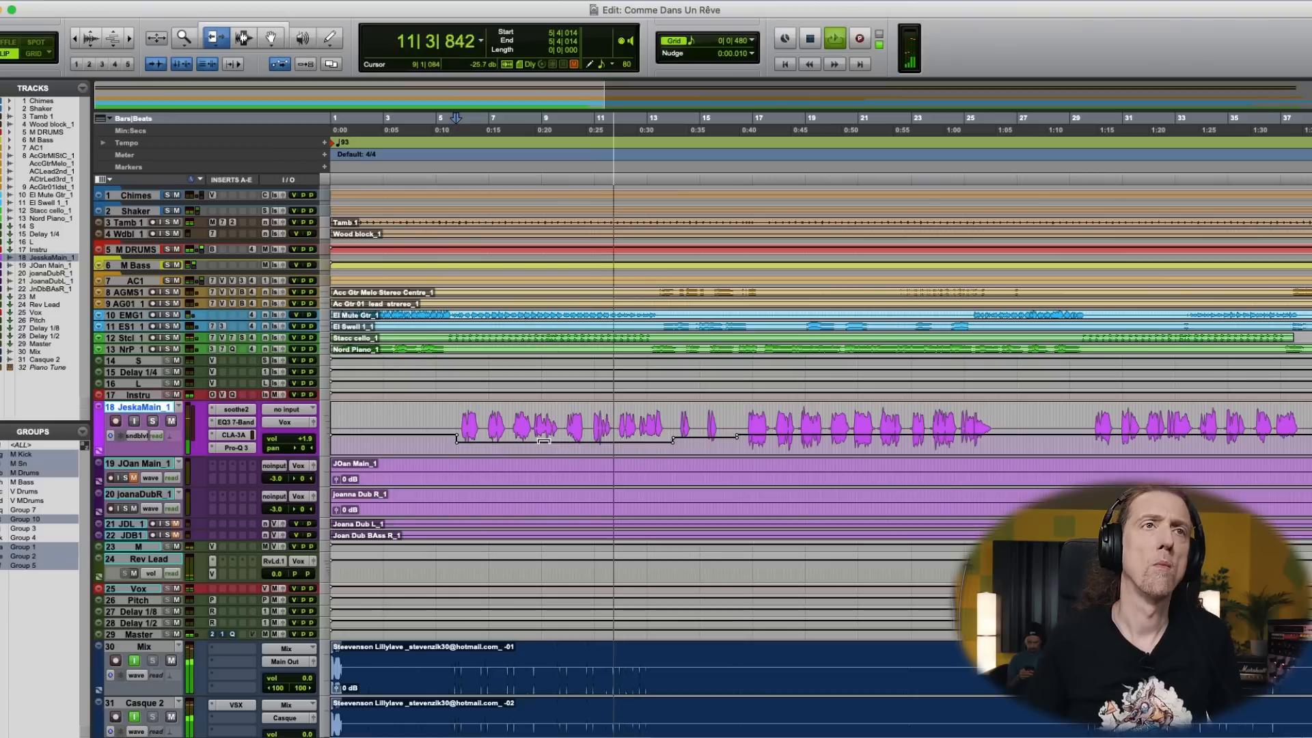
{"action": "key", "text": "space"}
{"action": "key", "text": "space"}
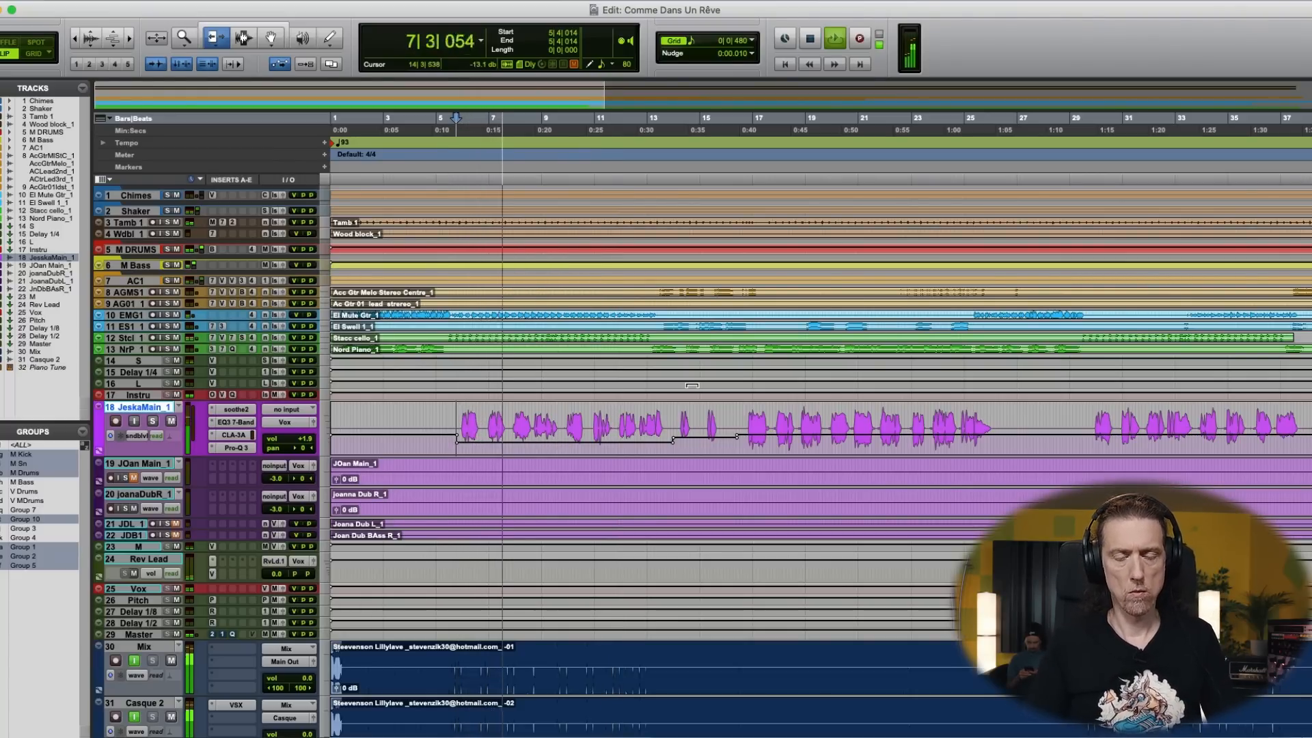
- Compare the playing mix with the Rev Lead track muted and unmuted
{"action": "key", "text": "super+equal"}
{"action": "left_click", "coordinate": [909, 414]}
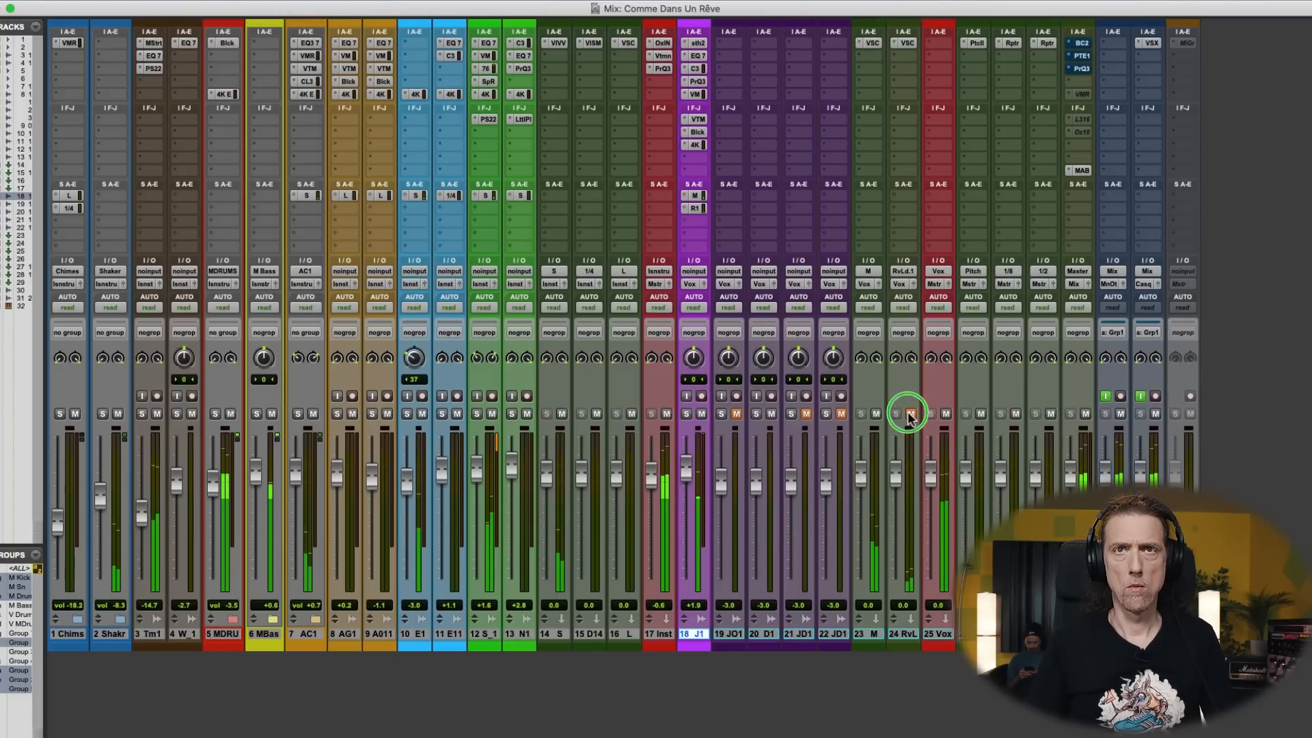
{"action": "key", "text": "super+equal"}
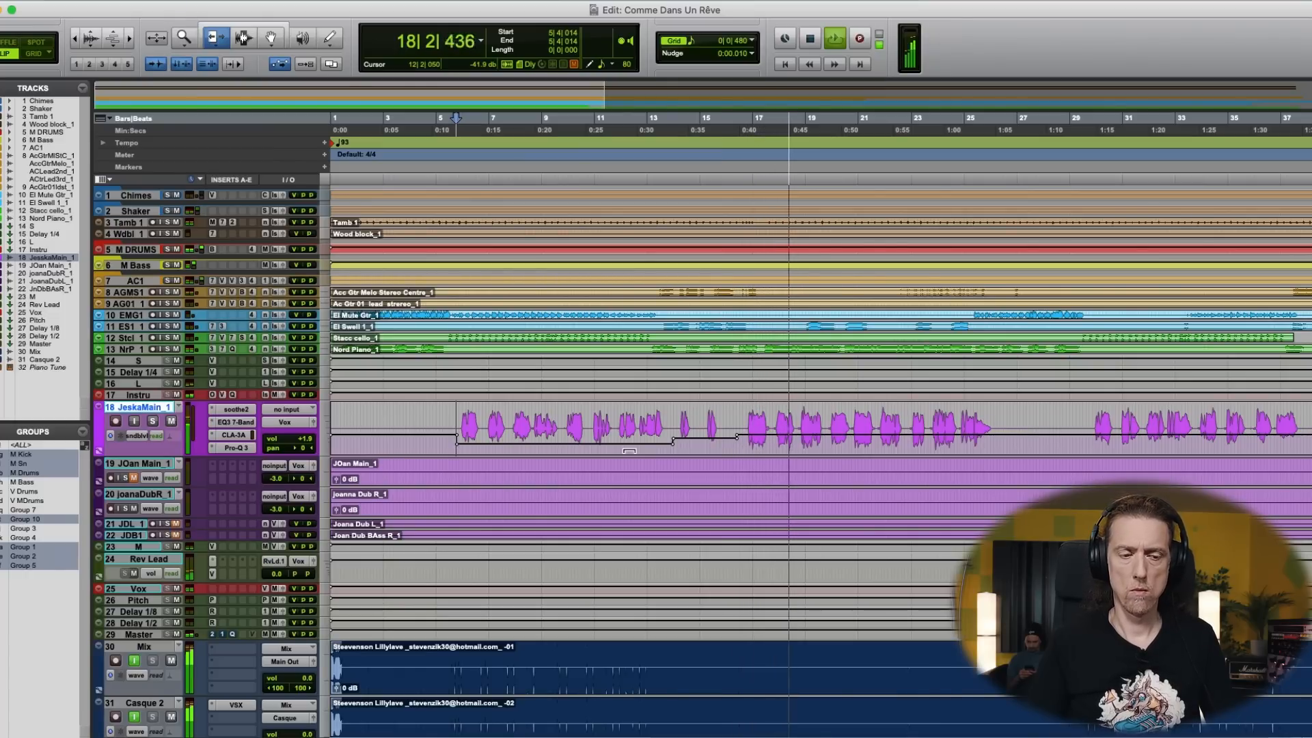
{"action": "key", "text": "super+equal"}
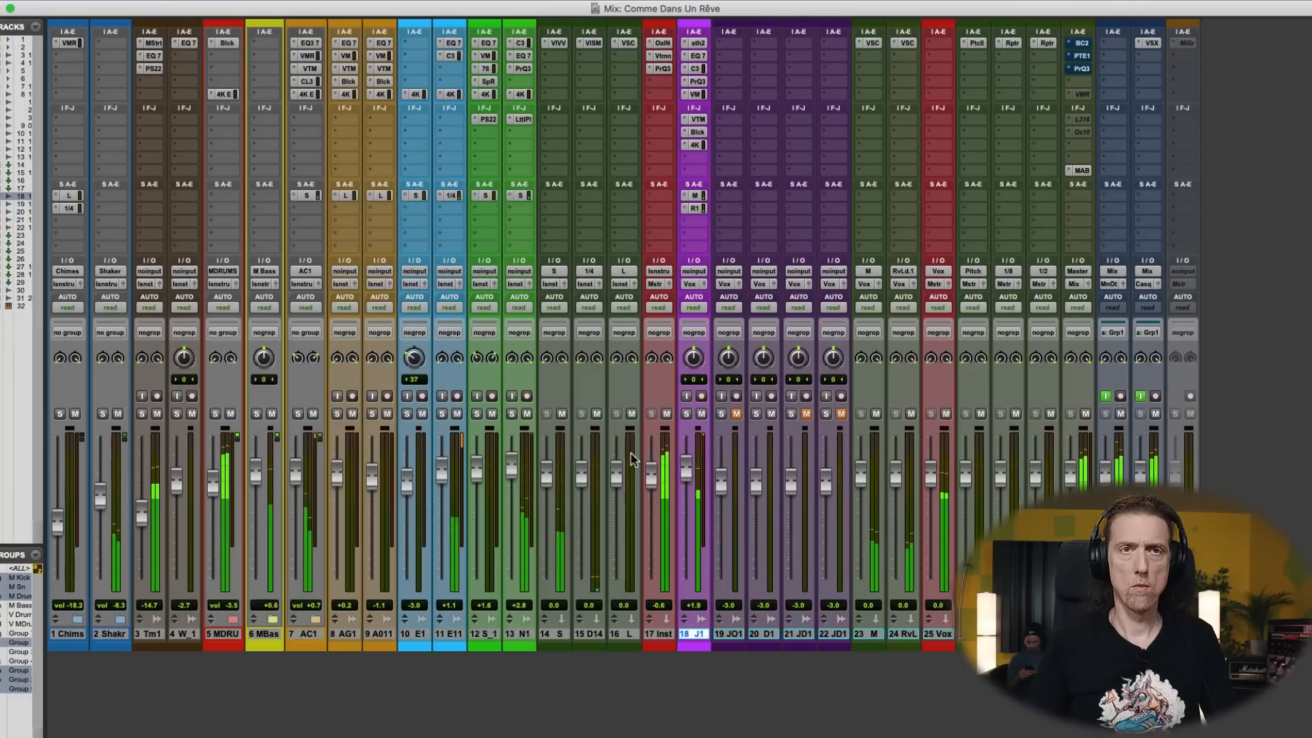
- Slightly lower the main vocal's Rev Lead send automation between bars 16 and 26, and raise the vocal's volume to +2.1 dB
{"action": "key", "text": "super+equal"}
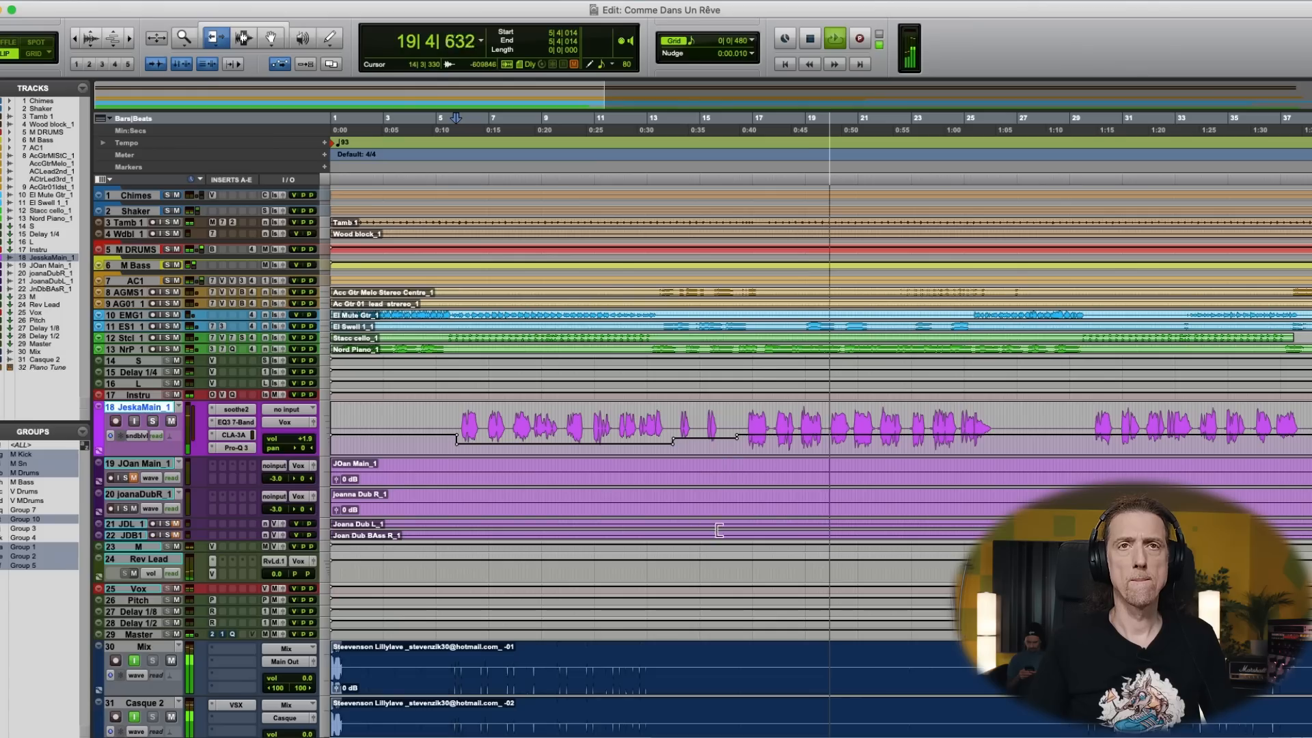
{"action": "left_click", "coordinate": [1010, 444], "text": "super"}
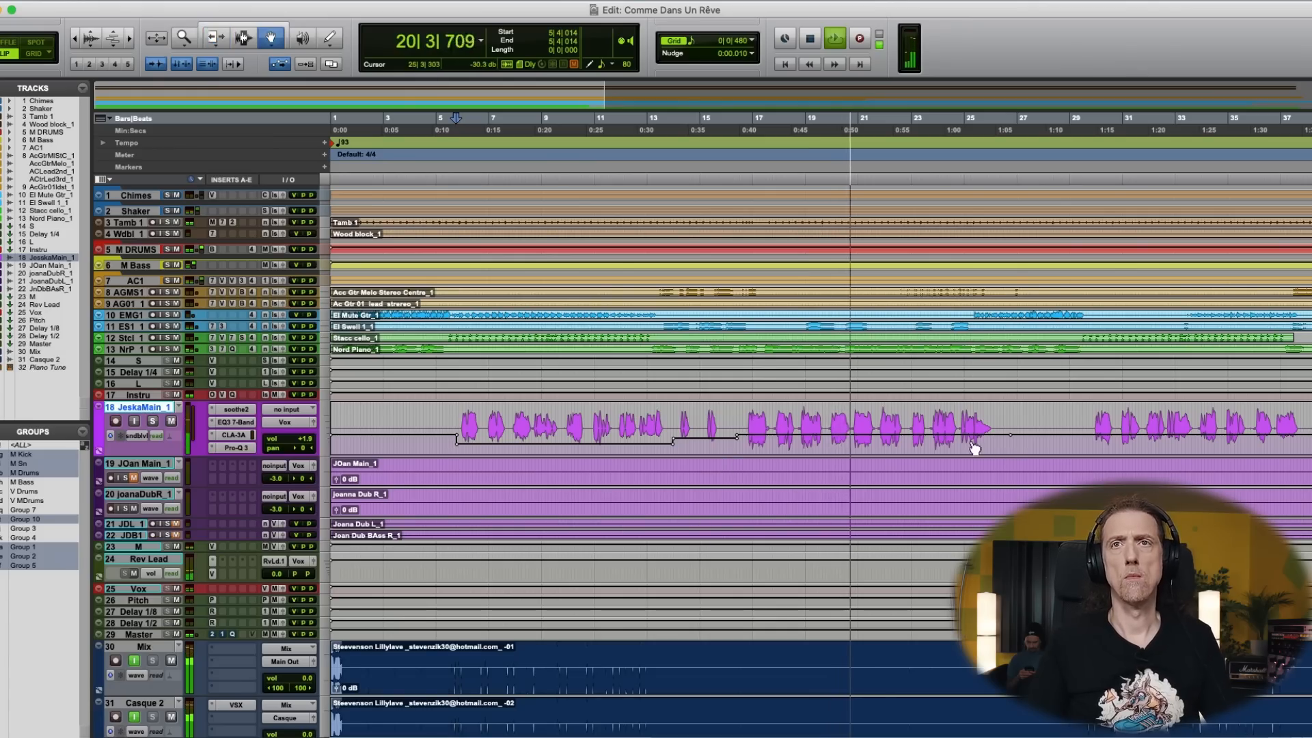
{"action": "left_click_drag", "start_coordinate": [891, 436], "coordinate": [890, 438]}
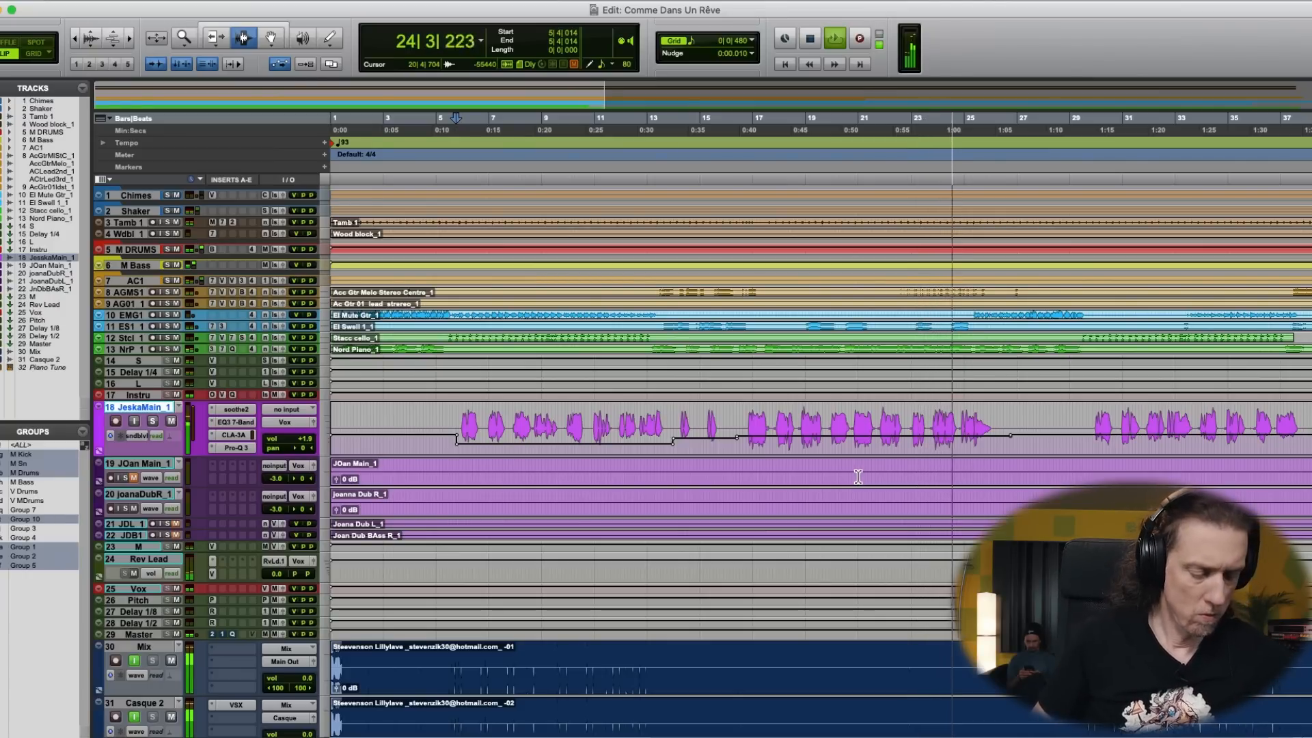
{"action": "key", "text": "super+equal"}
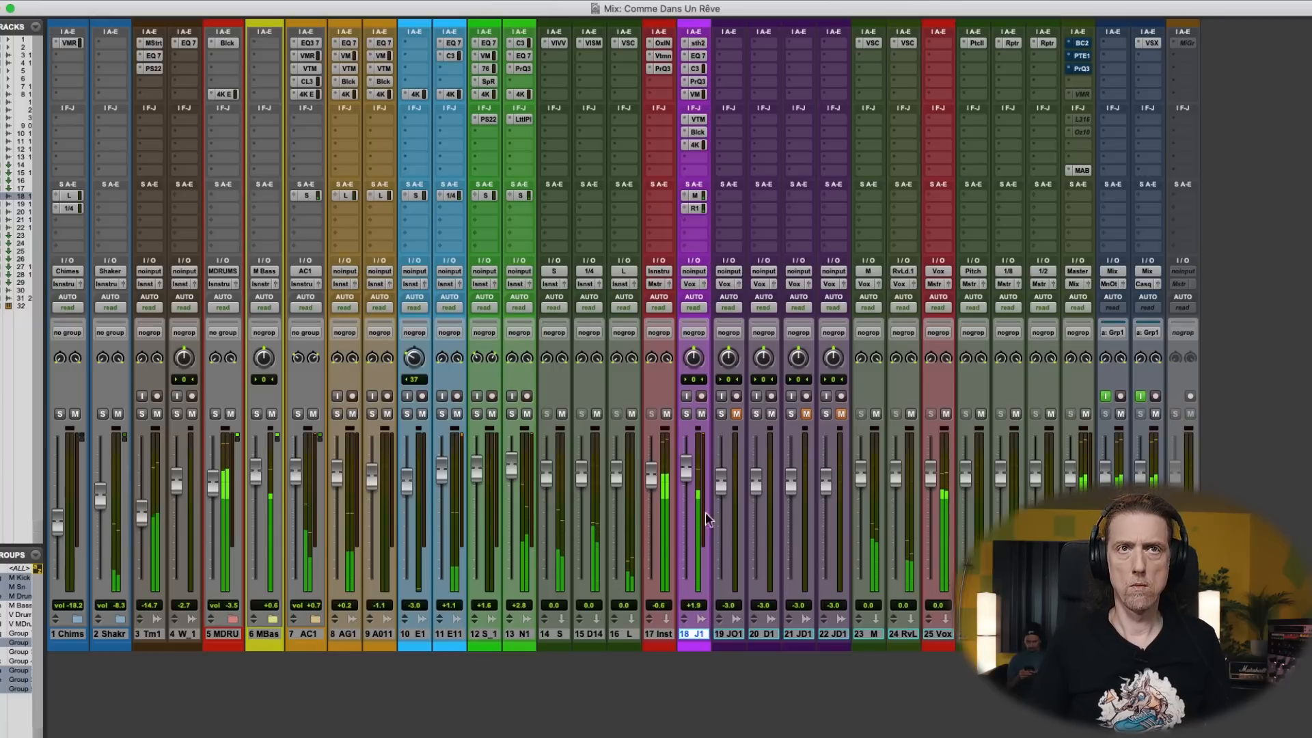
{"action": "left_click", "coordinate": [684, 476]}
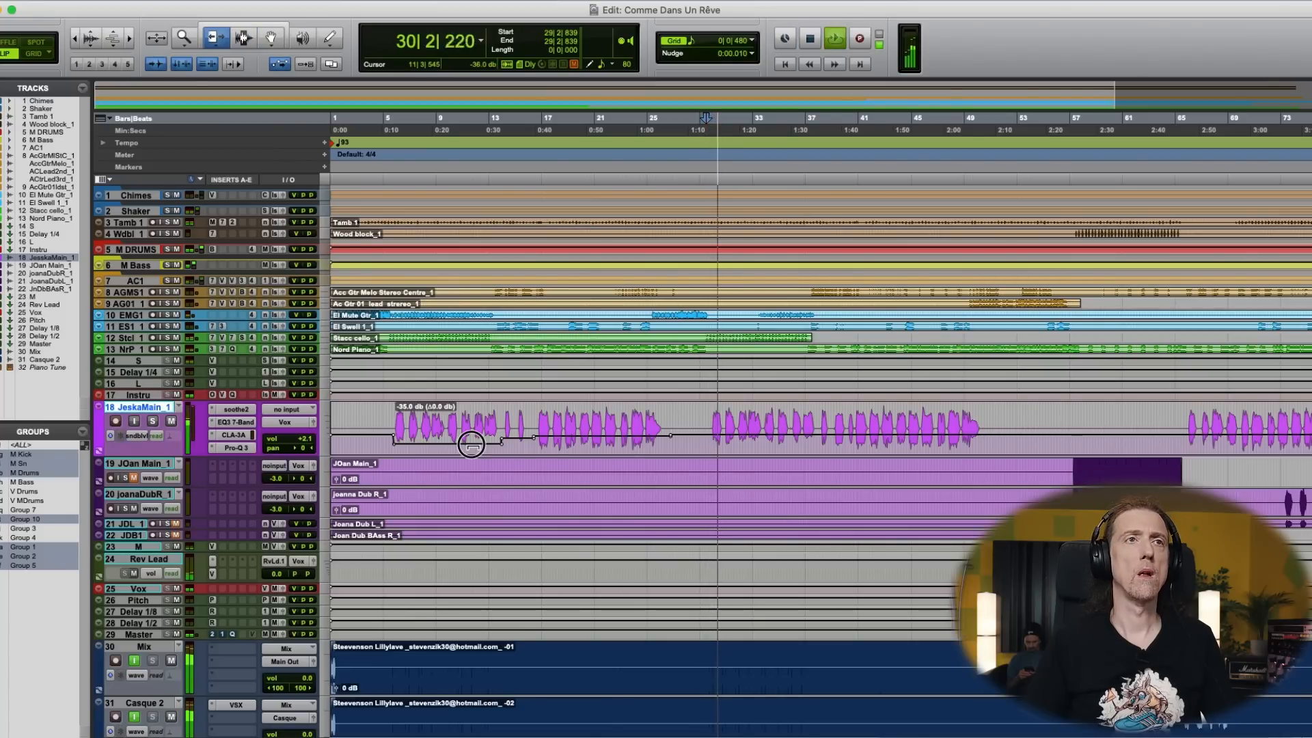
- Select the main vocal's second verse from 29|4|110 to 36|3|878 and lower its Rev Lead send automation
{"action": "left_click_drag", "start_coordinate": [740, 436], "coordinate": [808, 439]}
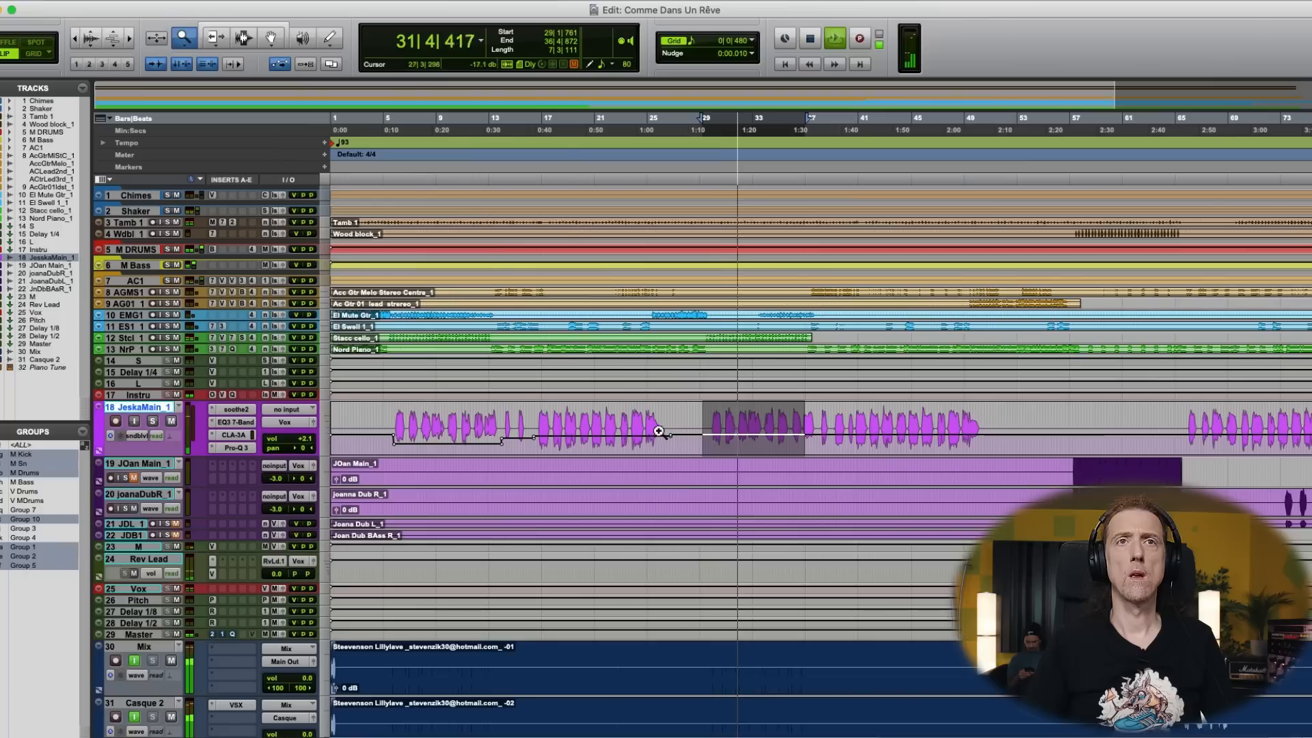
{"action": "scroll", "coordinate": [806, 451], "scroll_direction": "up", "scroll_amount": 3}
{"action": "left_click_drag", "start_coordinate": [772, 442], "coordinate": [527, 451]}
{"action": "key", "text": "F6"}
{"action": "key", "text": "F7"}
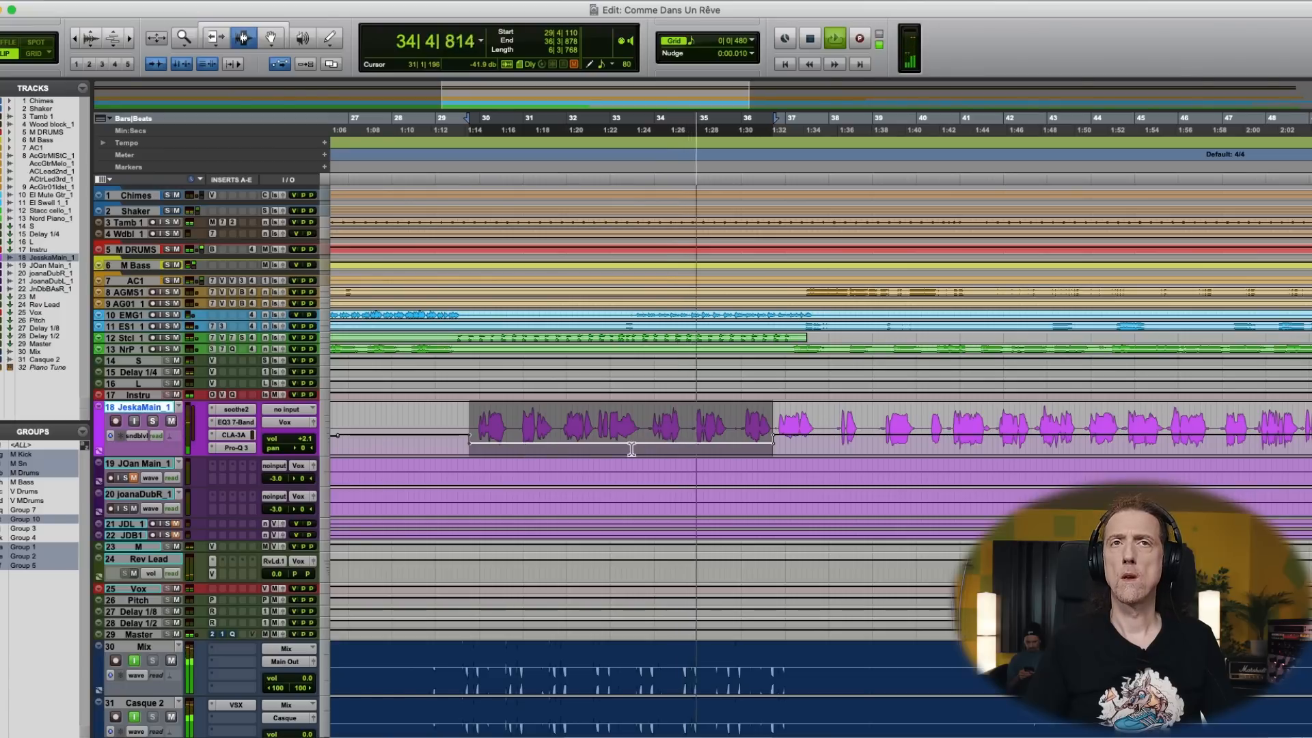
- Lower the main vocal's Rev Lead send automation from the end of the selection to just before bar 38
{"action": "scroll", "coordinate": [719, 440], "scroll_direction": "right", "scroll_amount": 3}
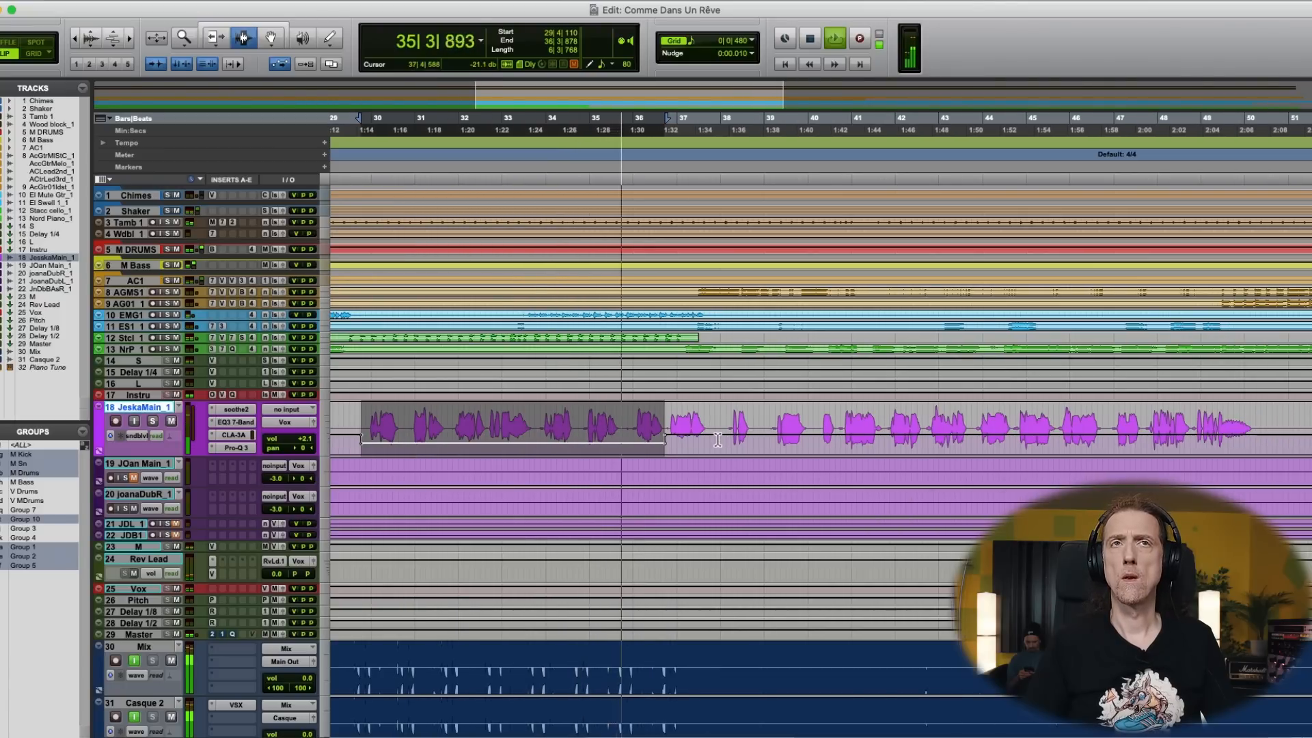
{"action": "scroll", "coordinate": [717, 440], "scroll_direction": "right", "scroll_amount": 2}
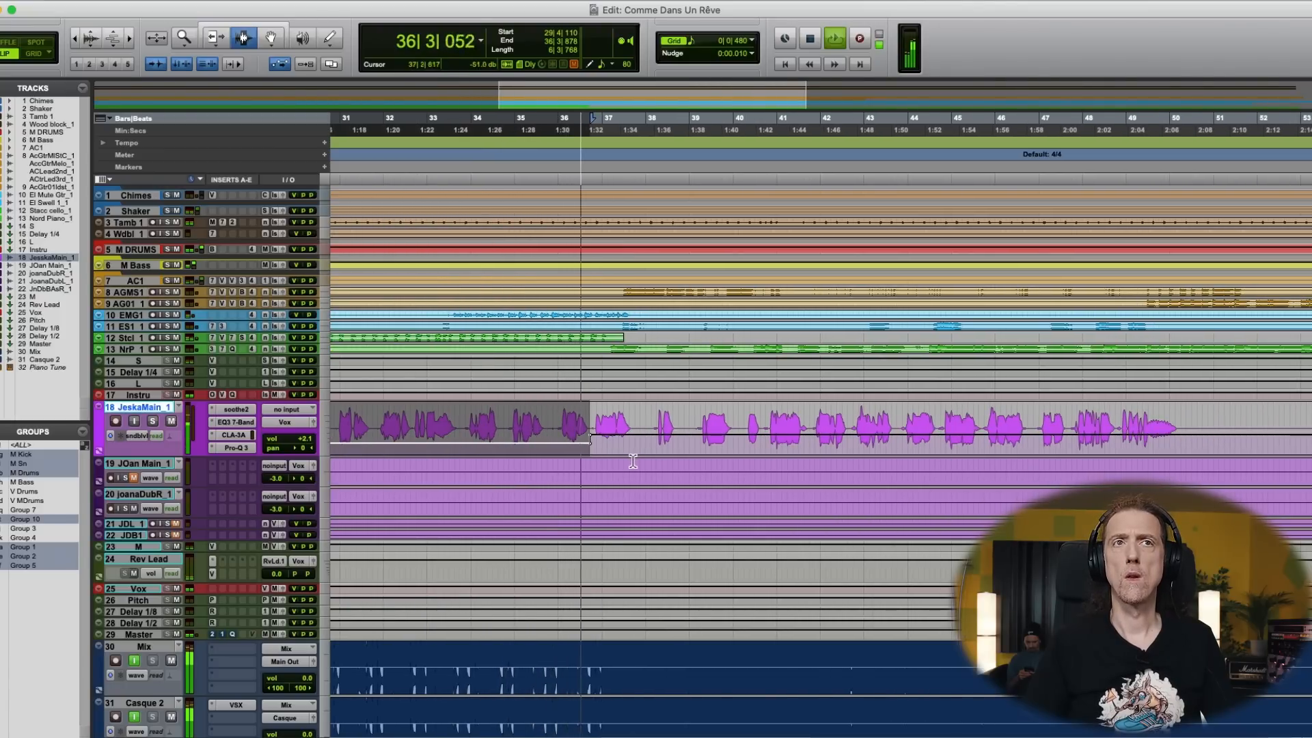
{"action": "key", "text": "F6"}
{"action": "mouse_move", "coordinate": [625, 436]}
{"action": "left_mouse_down"}
{"action": "mouse_move", "coordinate": [552, 445]}
{"action": "mouse_move", "coordinate": [613, 436]}
{"action": "left_mouse_up"}
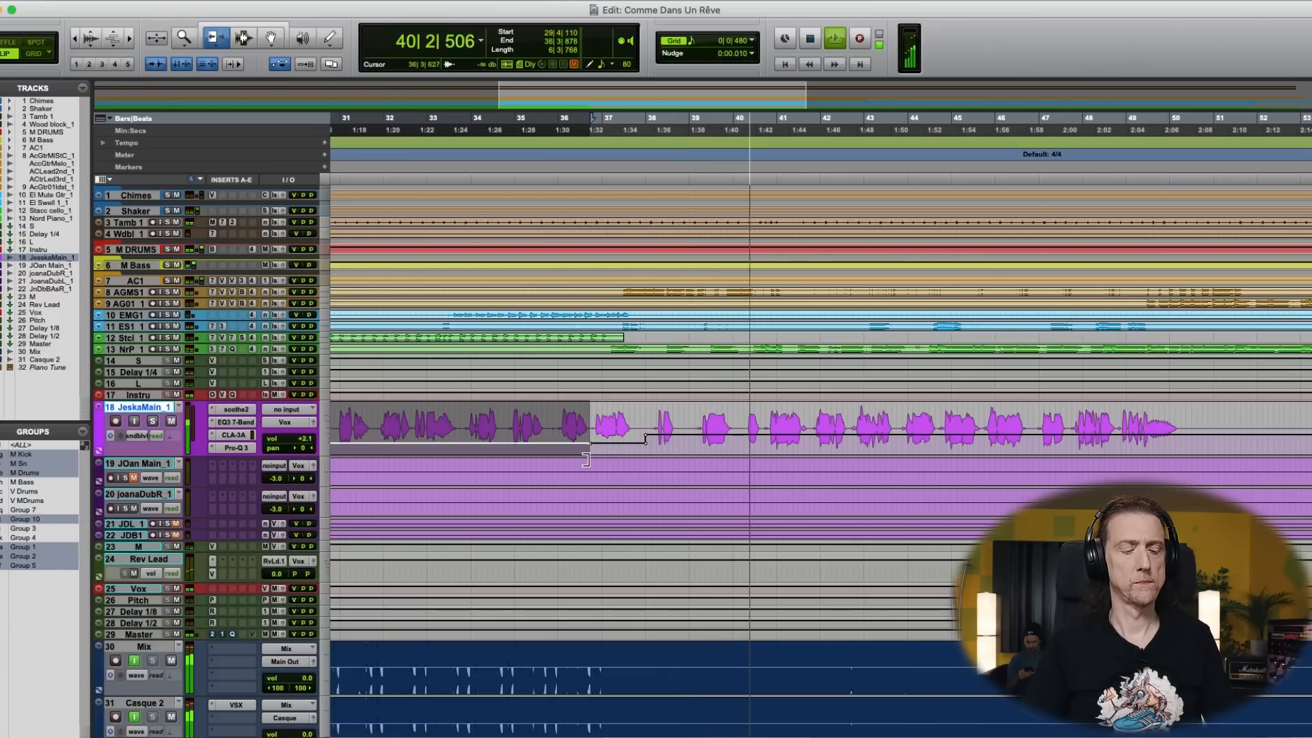
- Stop playback and replay the song from 16|3|621 to check the vocal's reverb level
{"action": "key", "text": "F7"}
{"action": "left_click", "coordinate": [581, 437]}
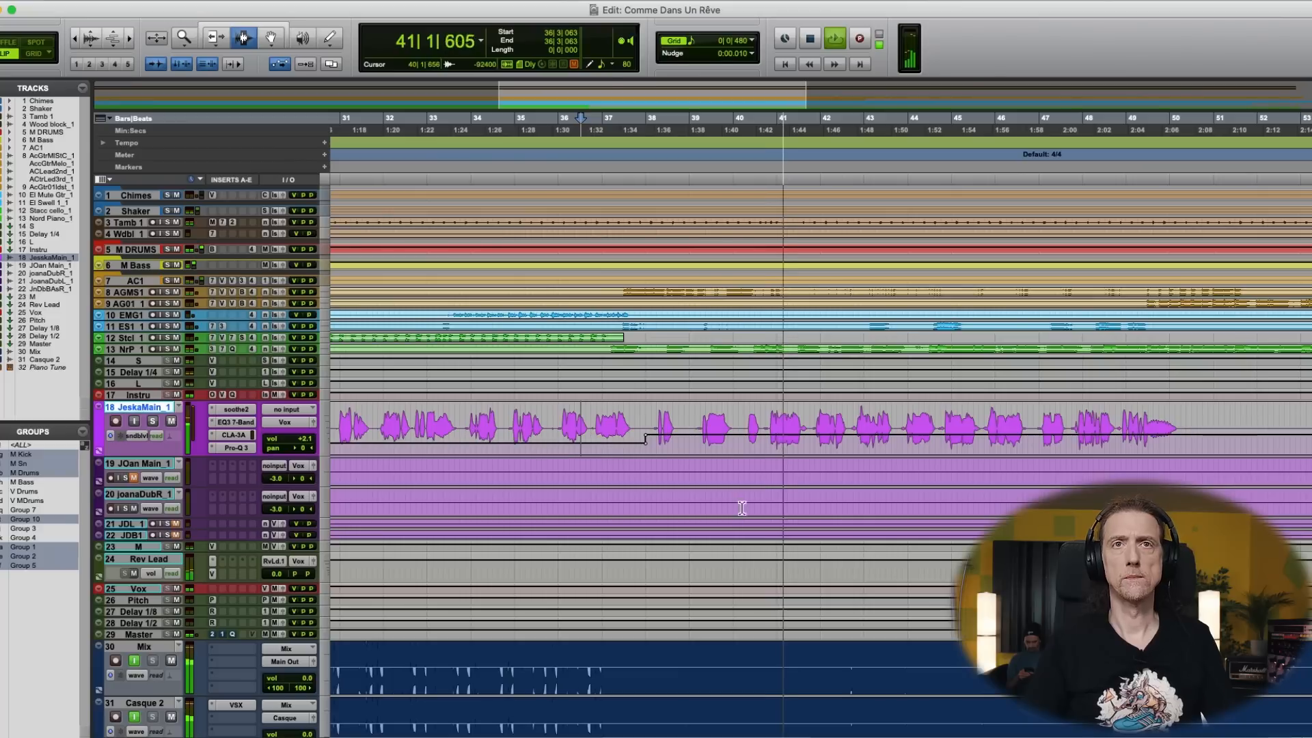
{"action": "key", "text": "F9"}
{"action": "key", "text": "space"}
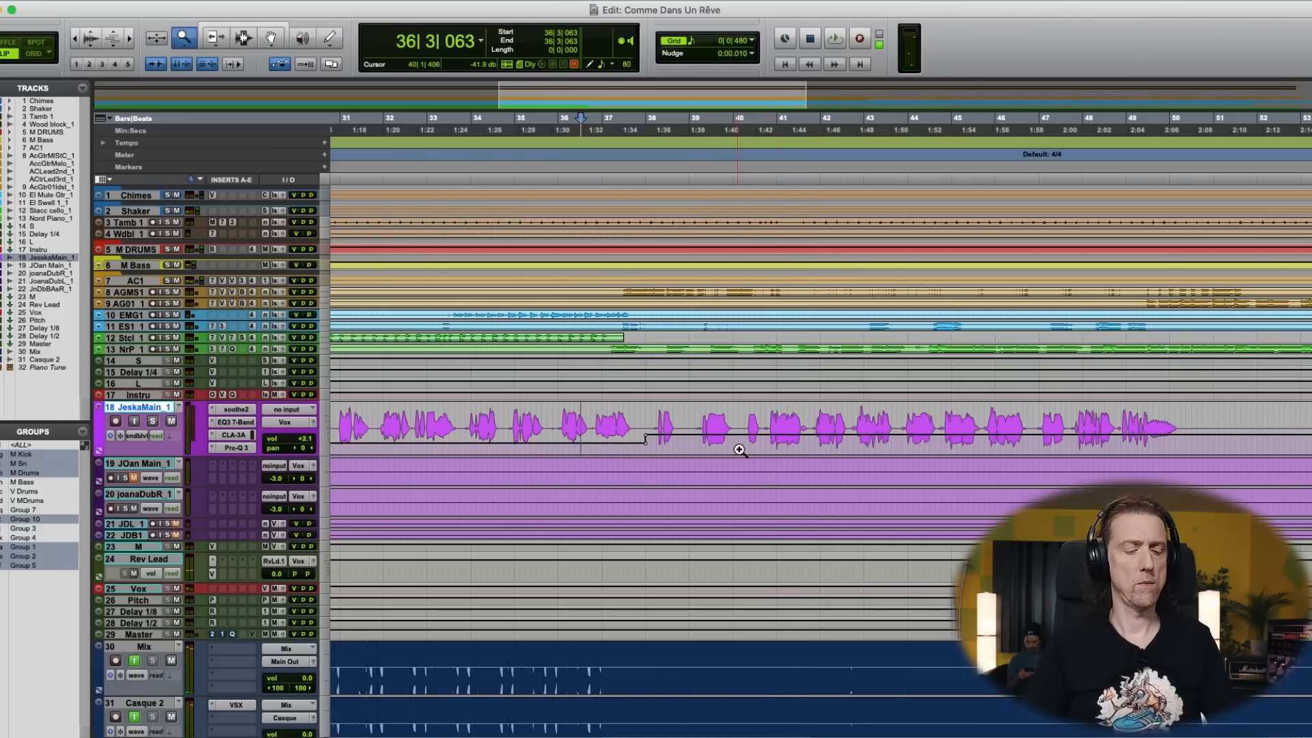
{"action": "key", "text": "r"}
{"action": "key", "text": "r"}
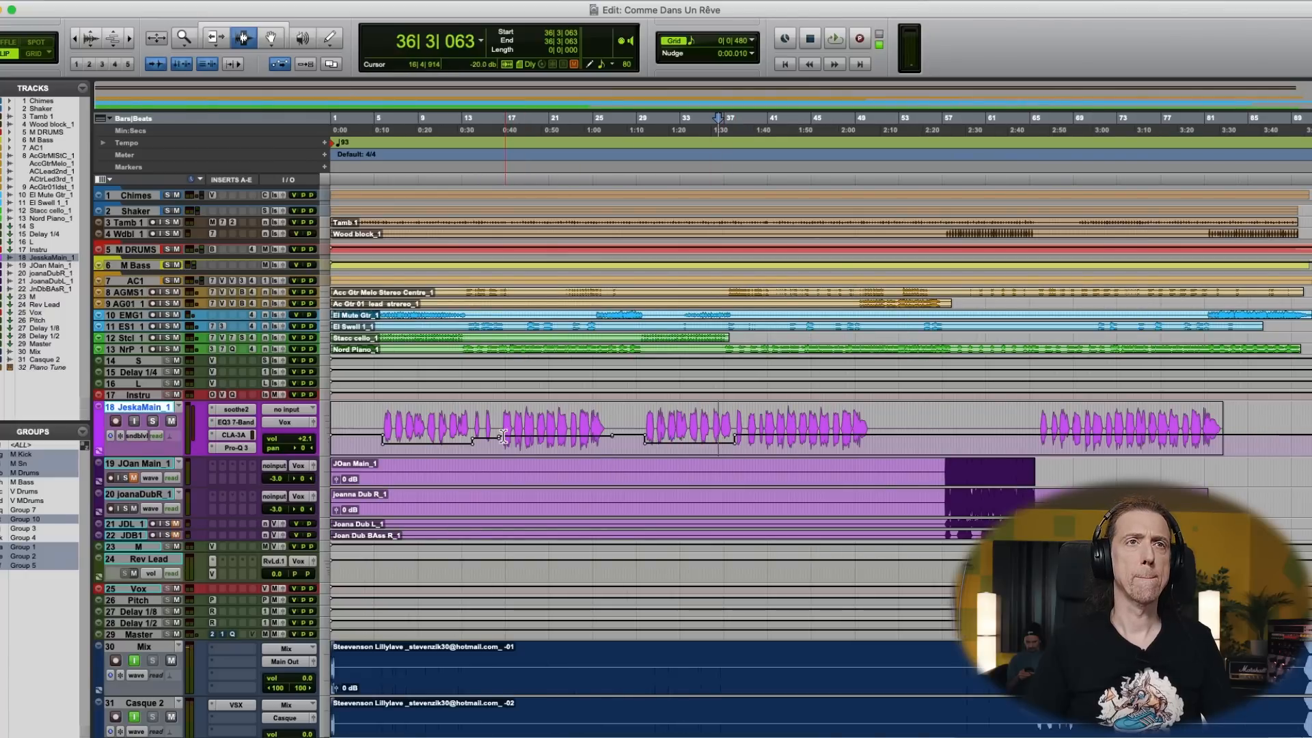
{"action": "key", "text": "F5"}
{"action": "key", "text": "space"}
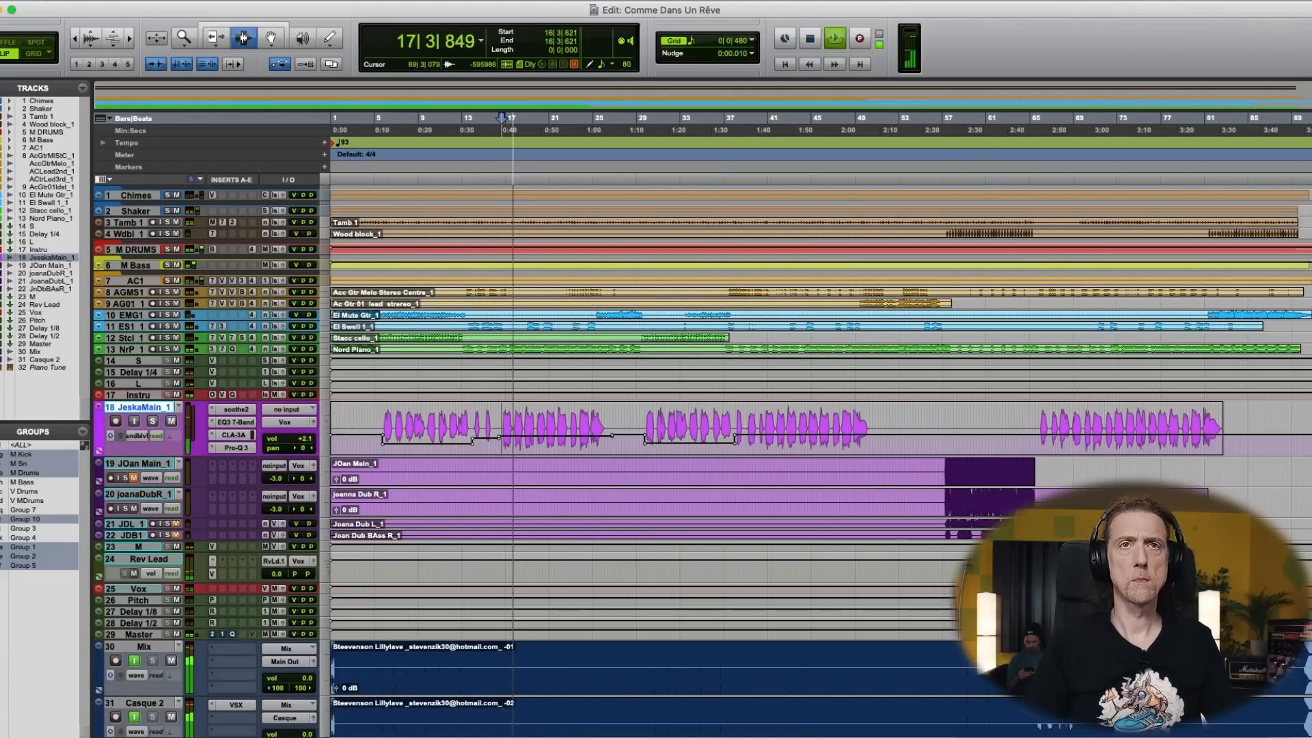
- Replay the song from 40|3|802 and add a breakpoint to the main vocal's send automation around 40|4
{"action": "key", "text": "F5"}
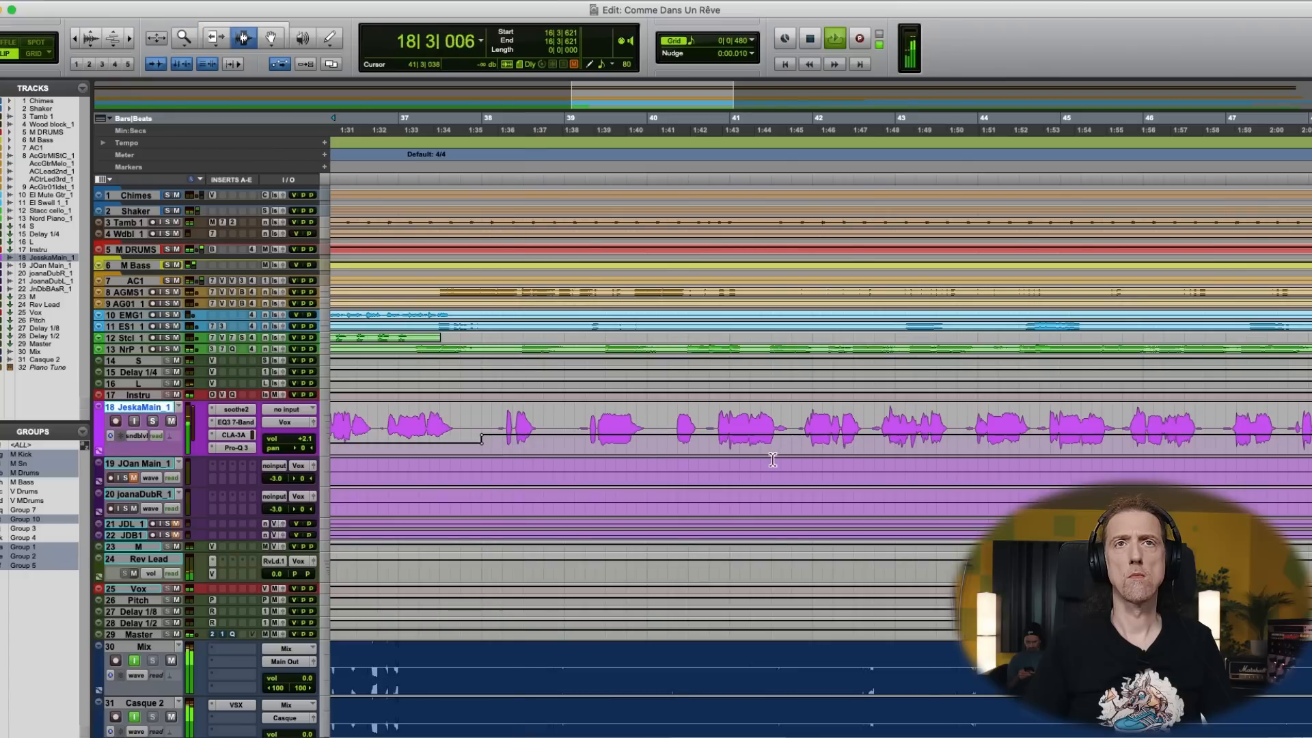
{"action": "key", "text": "F8"}
{"action": "key", "text": "space"}
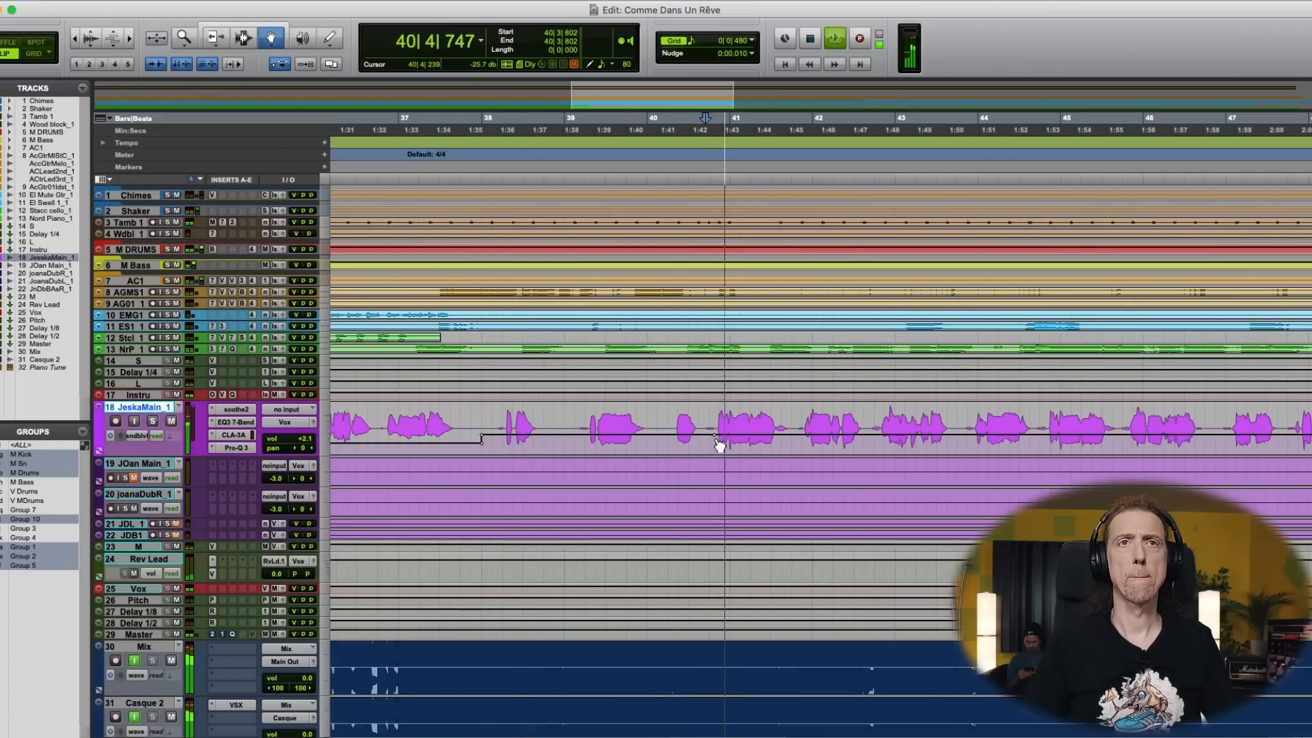
- Fine-tune the main vocal's Rev Lead send automation on the short section between bars 14 and 16
{"action": "key", "text": "F7"}
{"action": "key", "text": "r"}
{"action": "key", "text": "r"}
{"action": "key", "text": "r"}
{"action": "key", "text": "F6"}
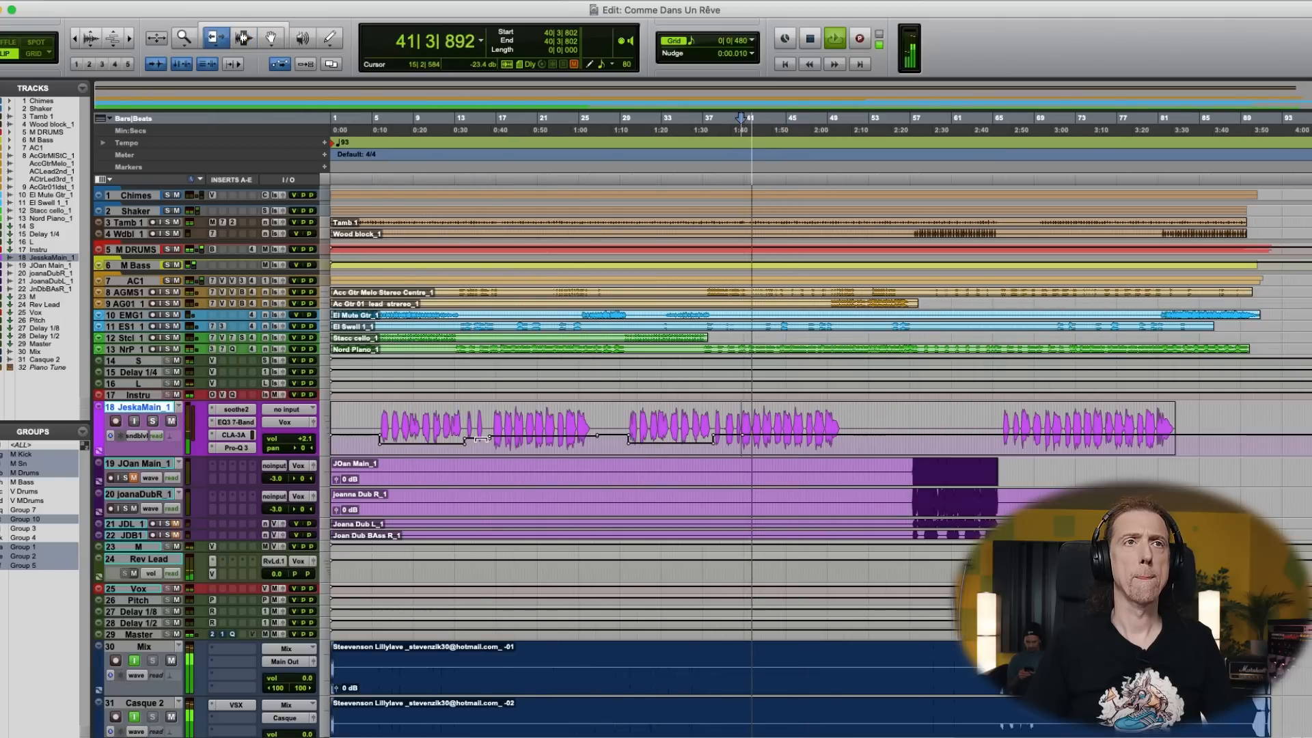
{"action": "left_click_drag", "start_coordinate": [480, 441], "coordinate": [481, 436]}
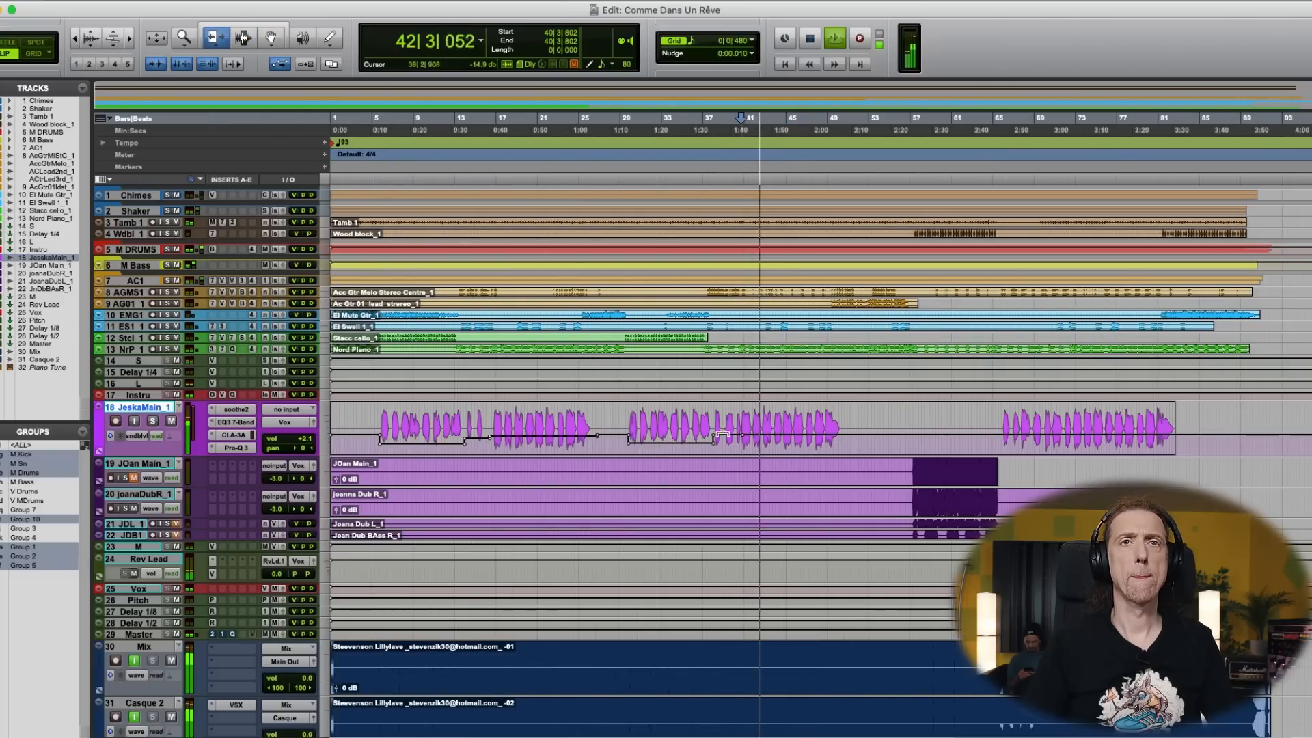
- Lower the main vocal's Rev Lead send automation slightly between bars 38 and 40, and replay the song from 38|4|841
{"action": "left_click_drag", "start_coordinate": [725, 436], "coordinate": [724, 438]}
{"action": "key", "text": "F7"}
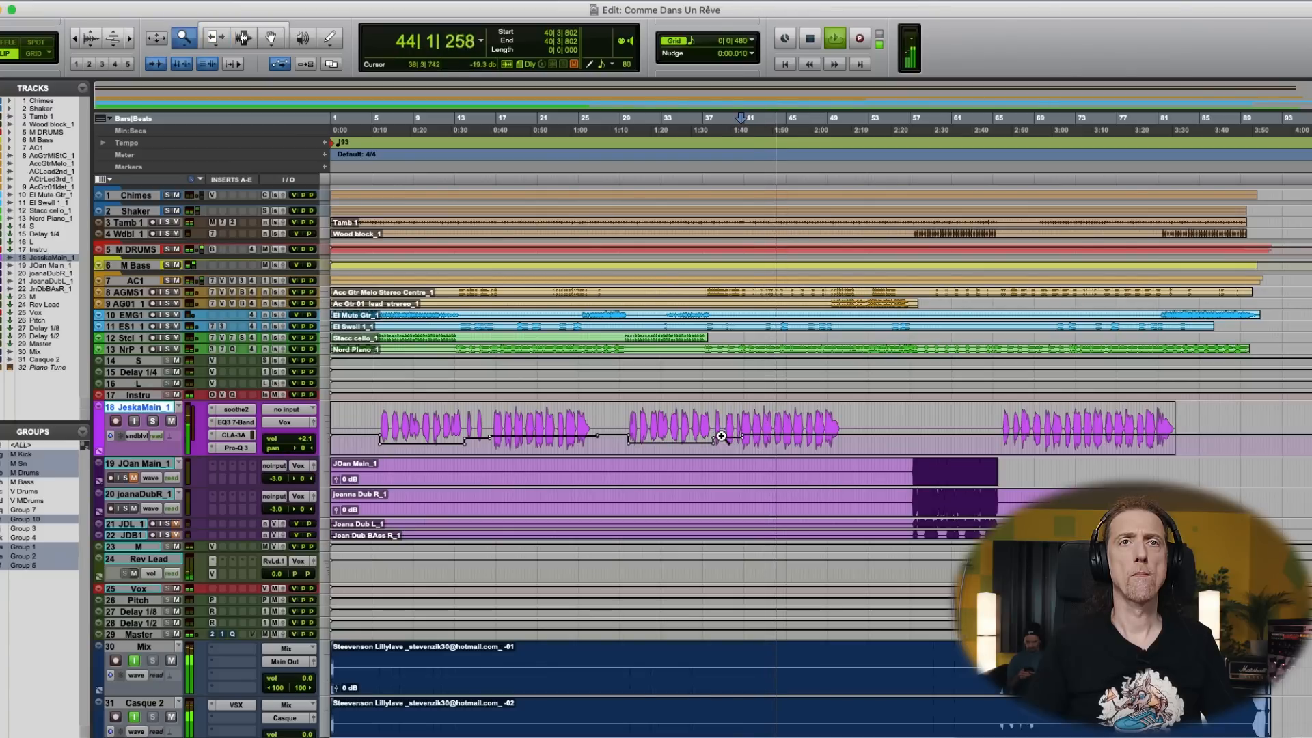
{"action": "key", "text": "space"}
{"action": "left_click", "coordinate": [725, 438]}
{"action": "key", "text": "F5"}
{"action": "key", "text": "space"}
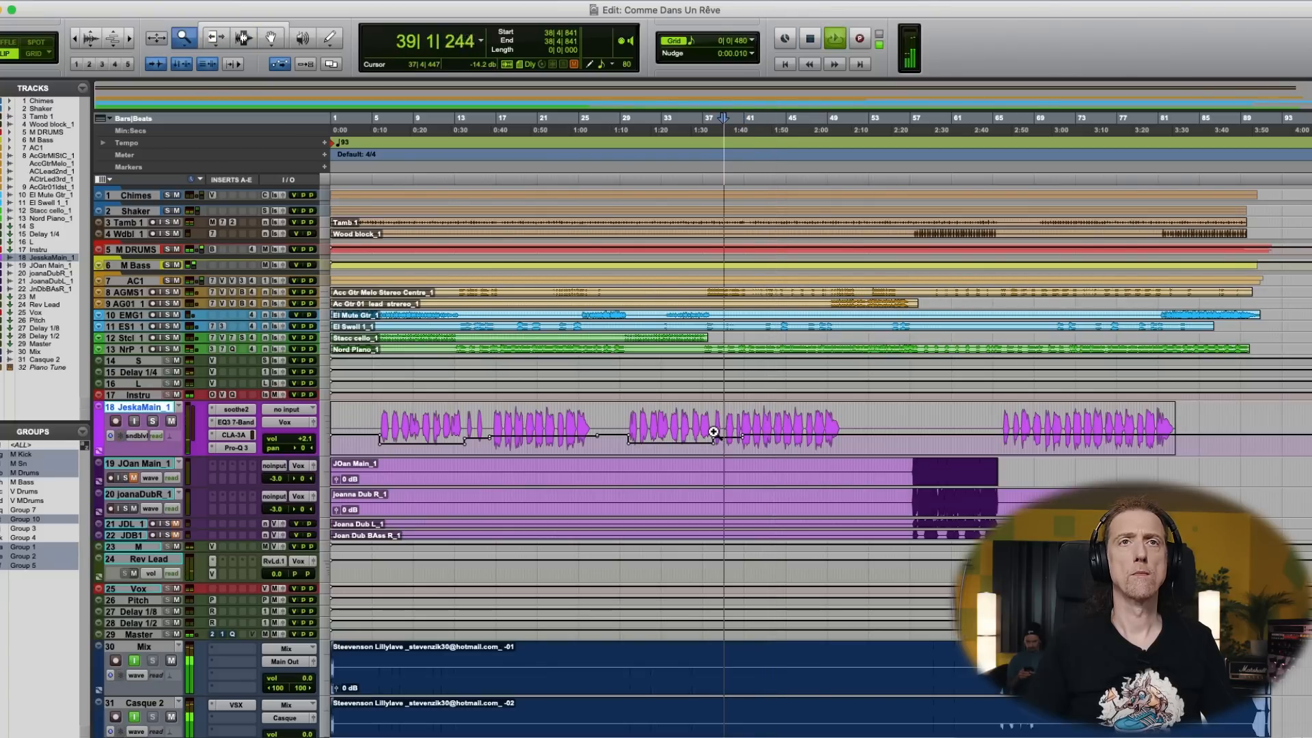
- Lower the main vocal's Rev Lead send automation between about 40|4 and 41|3, and replay the song from 40|1|681
{"action": "left_click_drag", "start_coordinate": [704, 432], "coordinate": [811, 441]}
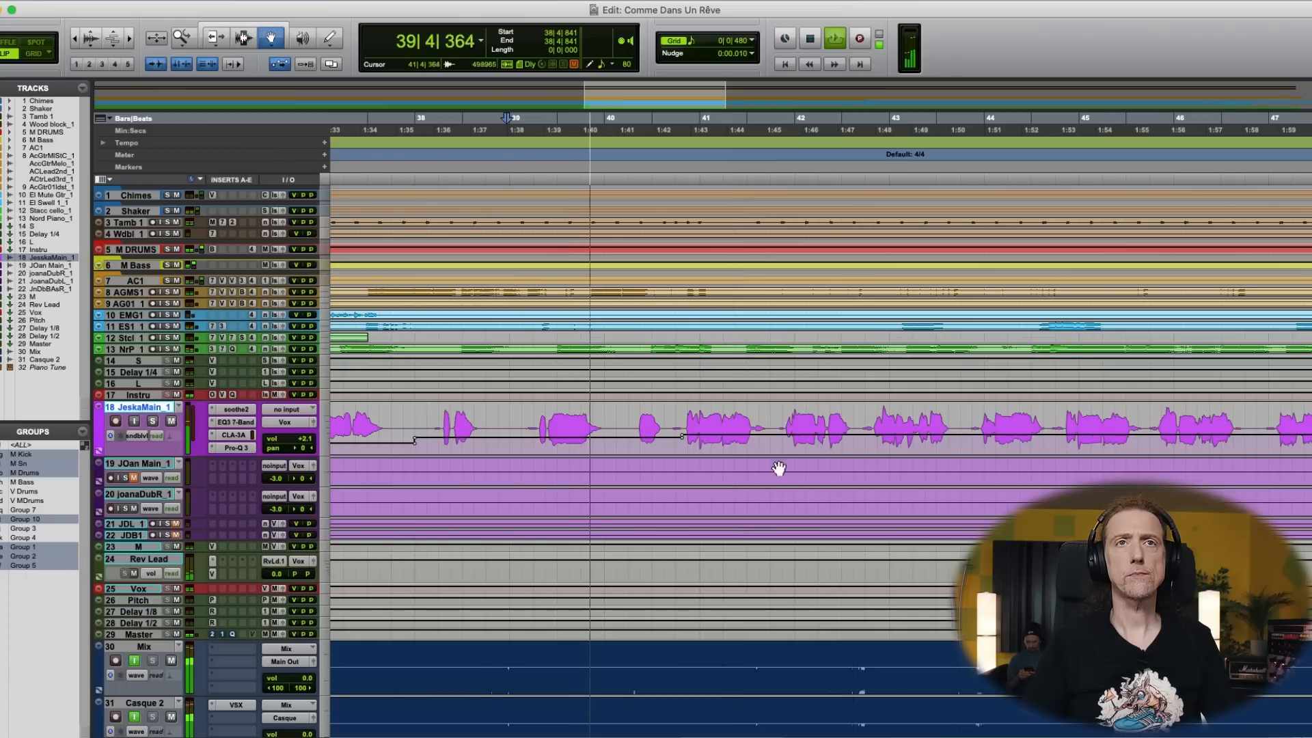
{"action": "key", "text": "F5"}
{"action": "left_click_drag", "start_coordinate": [666, 402], "coordinate": [820, 460]}
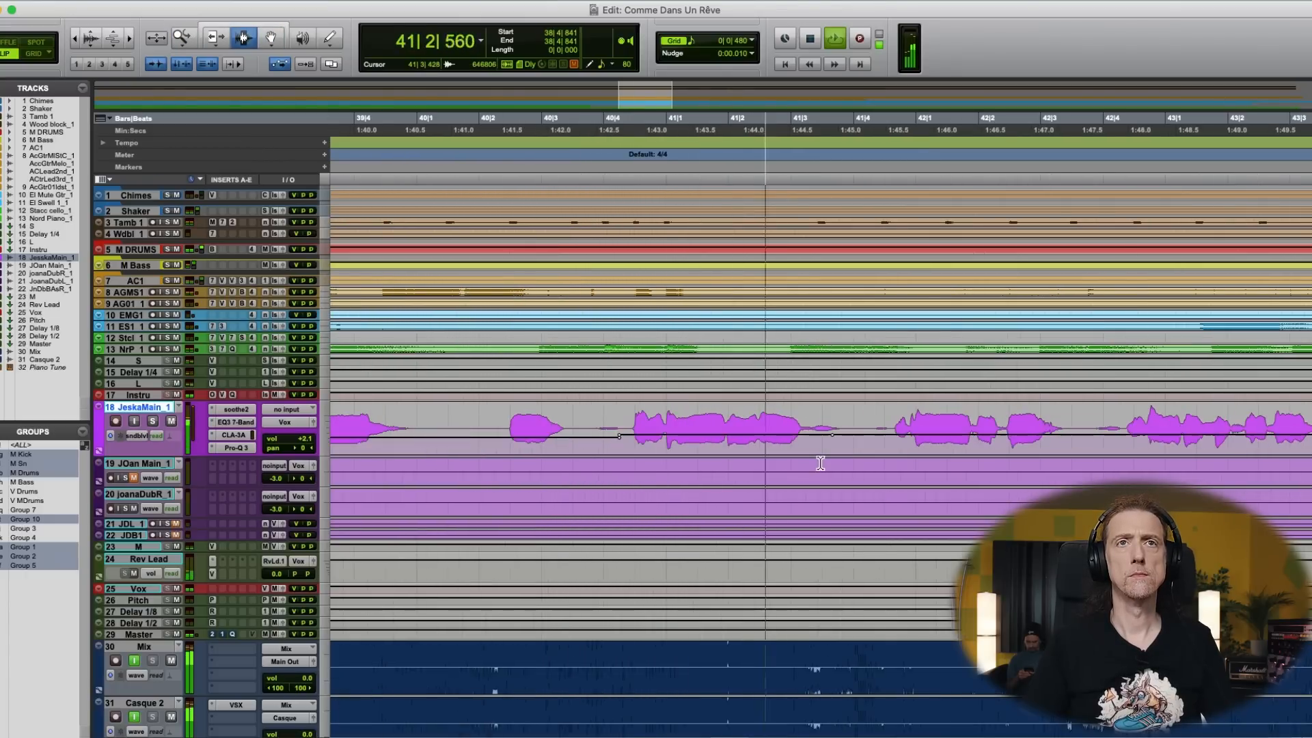
{"action": "key", "text": "space"}
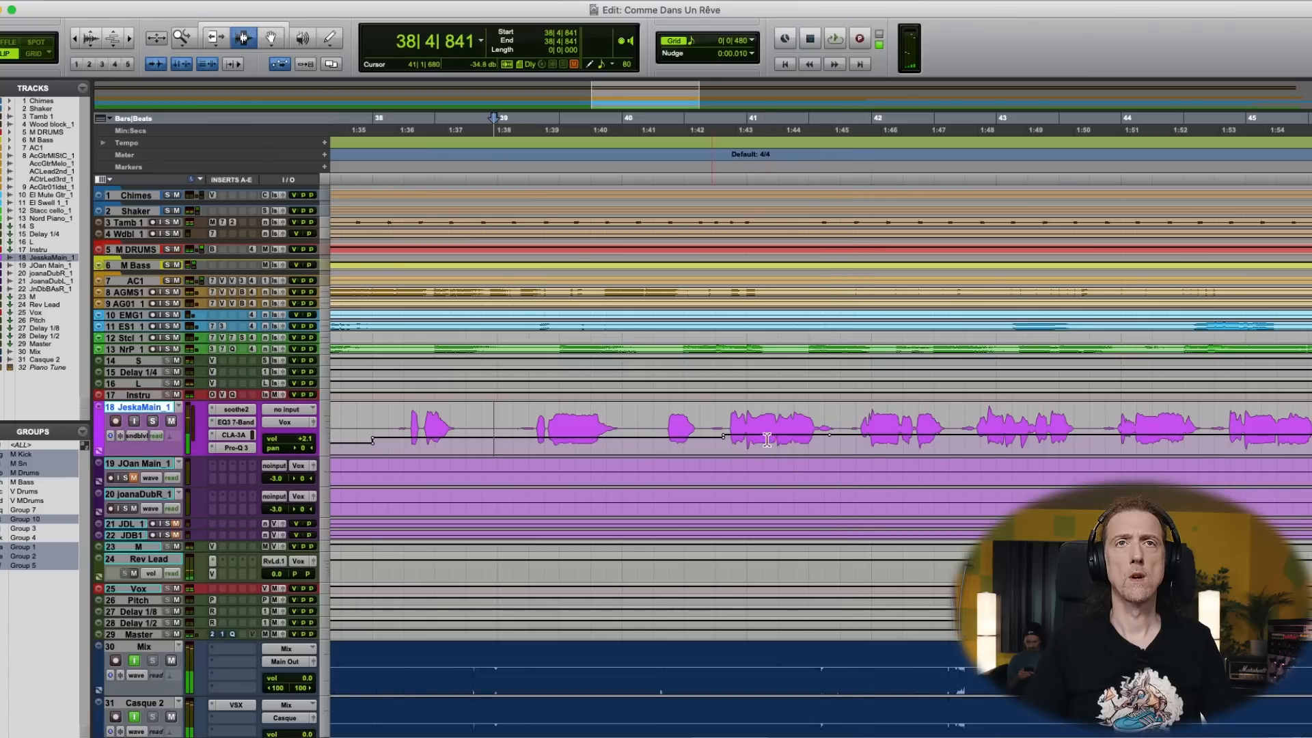
{"action": "left_click_drag", "start_coordinate": [765, 439], "coordinate": [765, 440]}
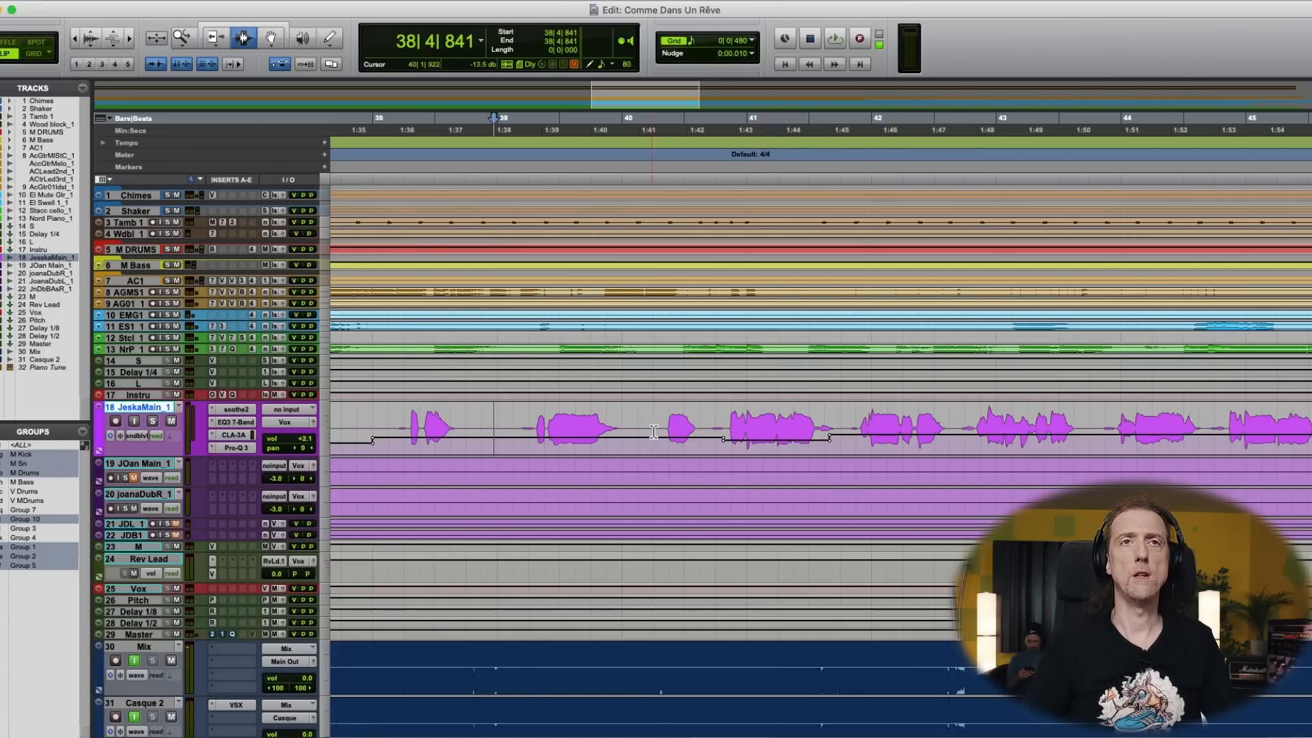
{"action": "key", "text": "space"}
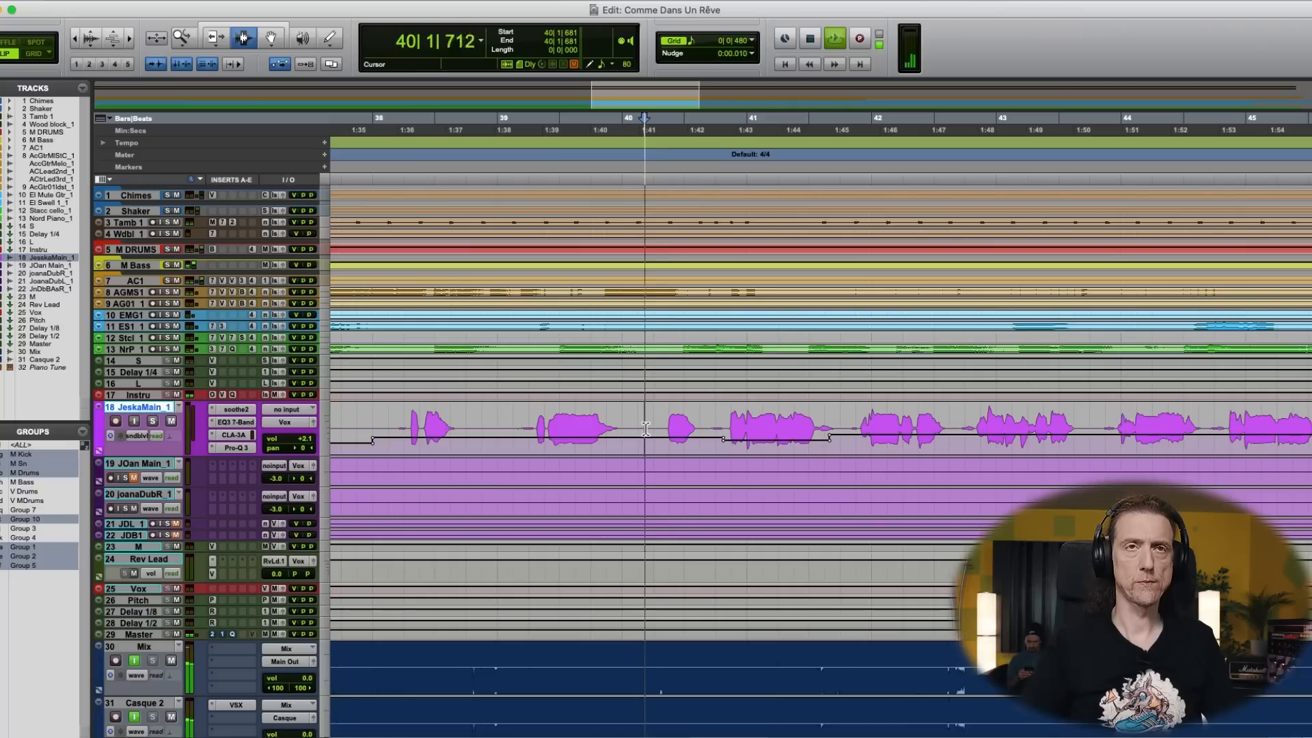
{"action": "key", "text": "F6"}
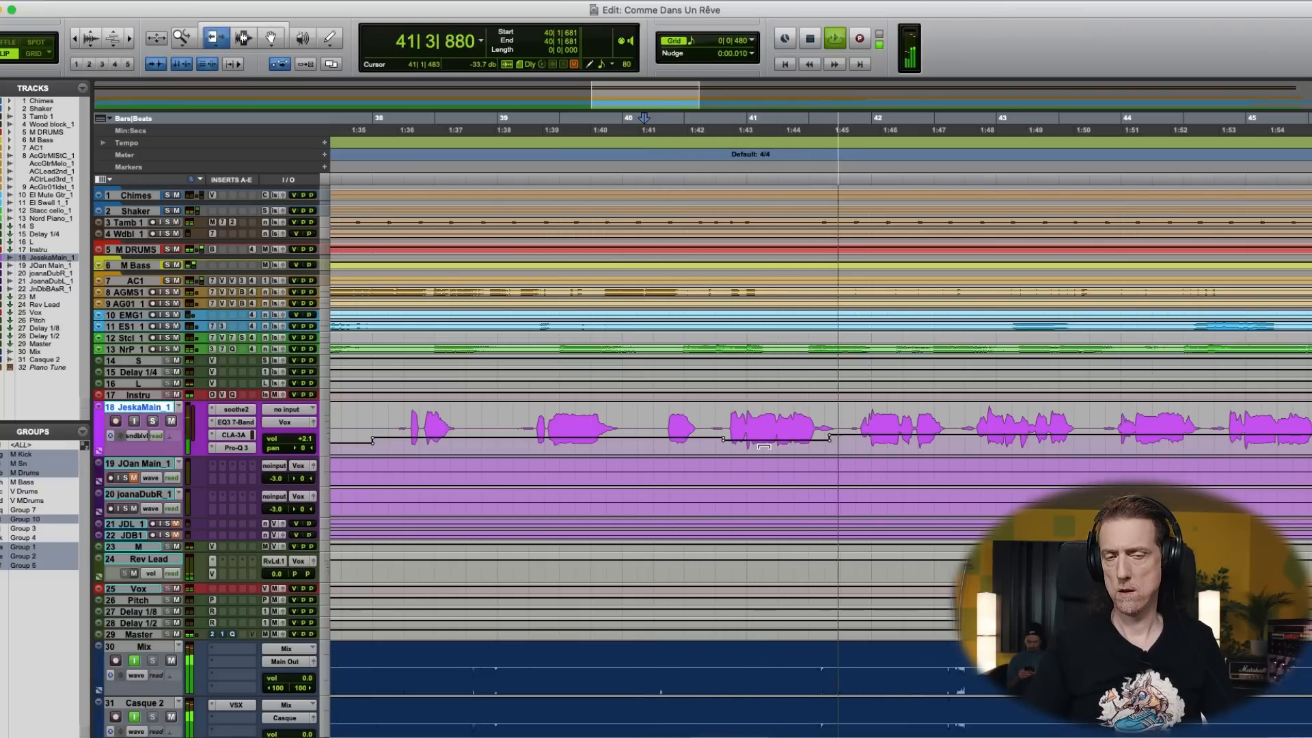
- Raise the Rev Lead send slightly on the main vocal phrase between 40|4 and 41|3, and replay from 40|4|017
{"action": "key", "text": "space"}
{"action": "key", "text": "F7"}
{"action": "key", "text": "super+bracketright"}
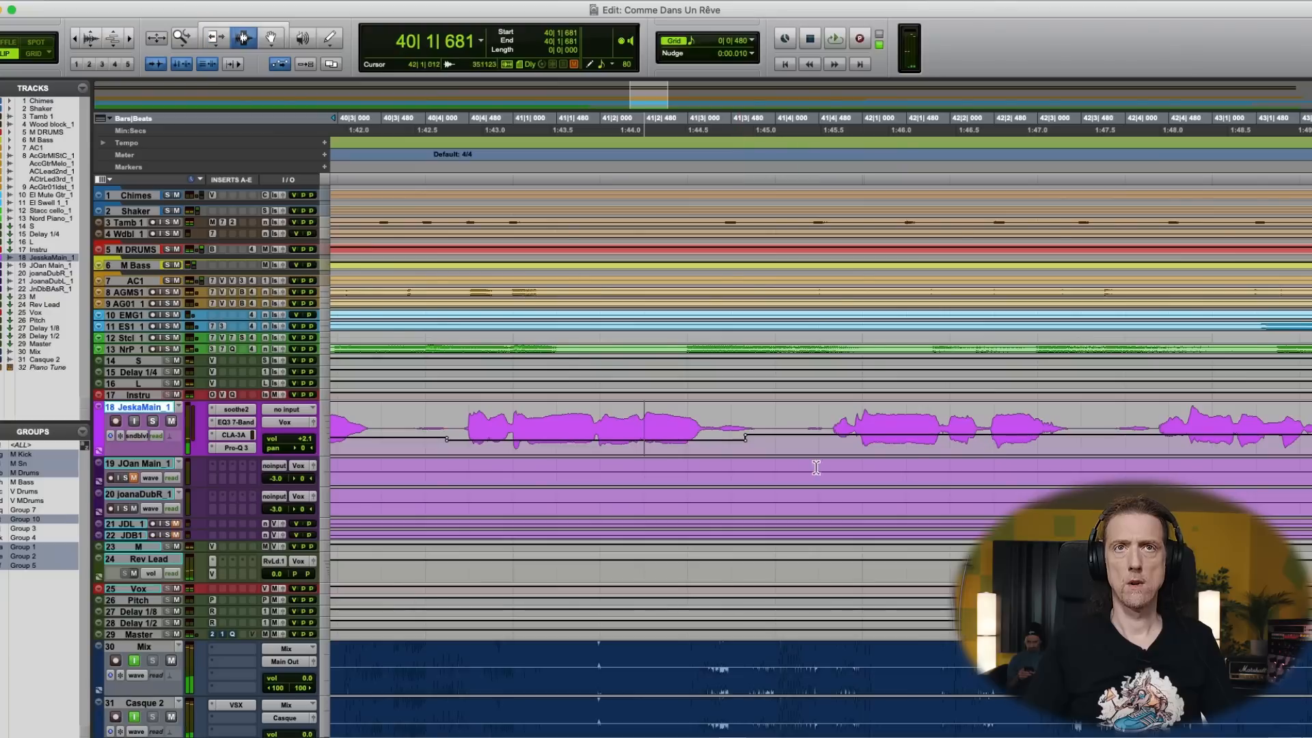
{"action": "key", "text": "F6"}
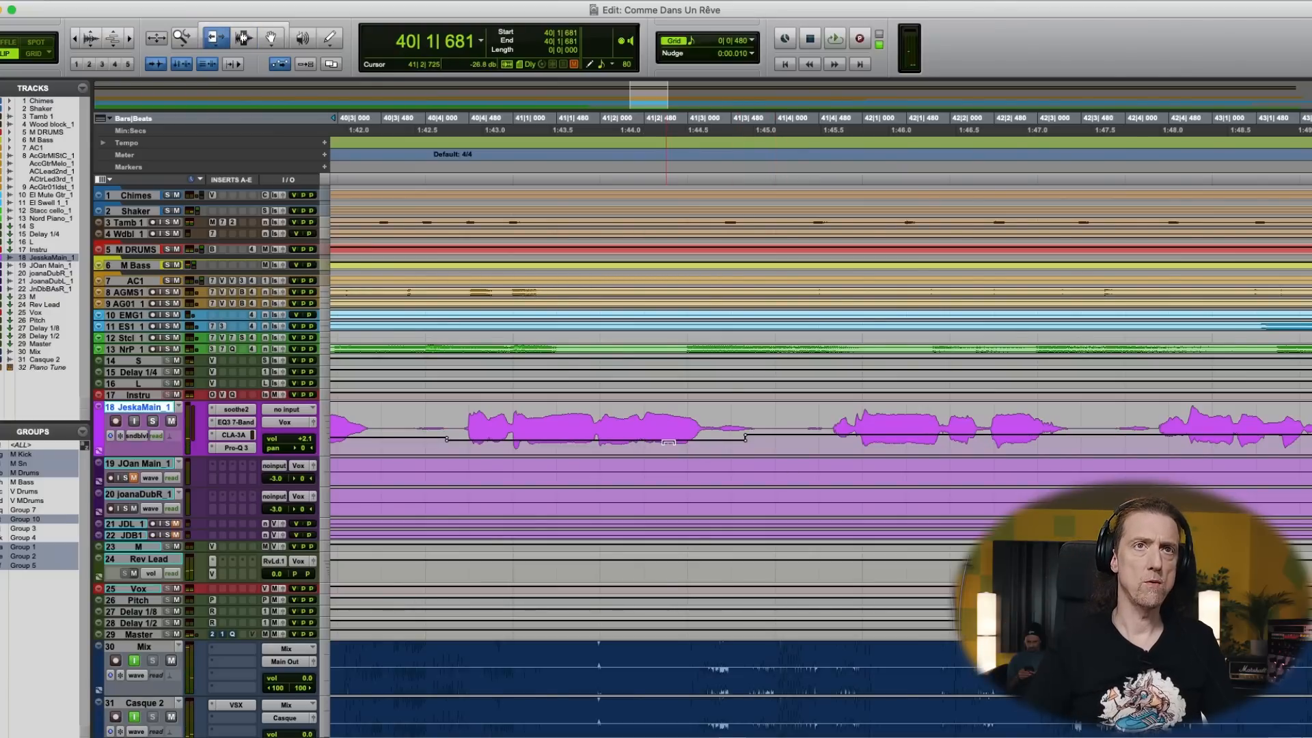
{"action": "left_click_drag", "start_coordinate": [665, 435], "coordinate": [665, 434]}
{"action": "left_click_drag", "start_coordinate": [498, 435], "coordinate": [497, 434]}
{"action": "key", "text": "space"}
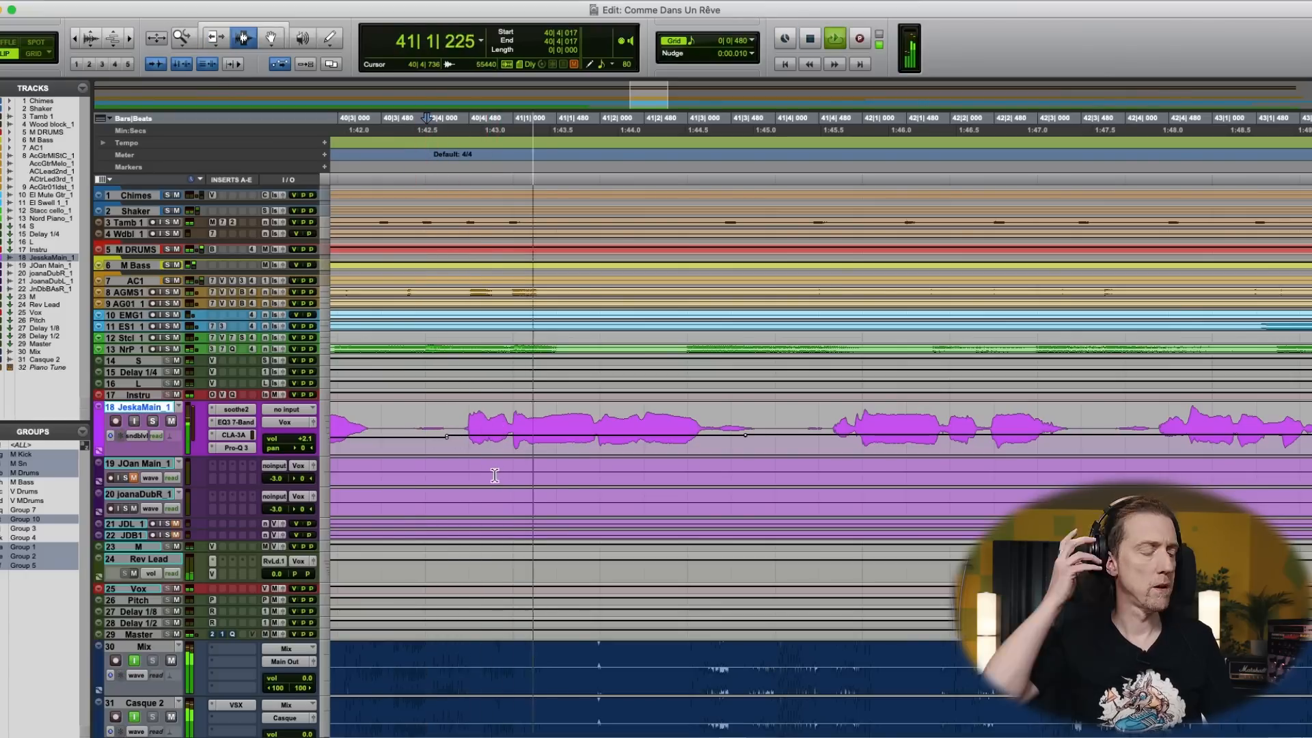
- Replay the song from 39|4|446 to check the main vocal's reverb level going into bar 41
{"action": "key", "text": "r"}
{"action": "key", "text": "r"}
{"action": "key", "text": "r"}
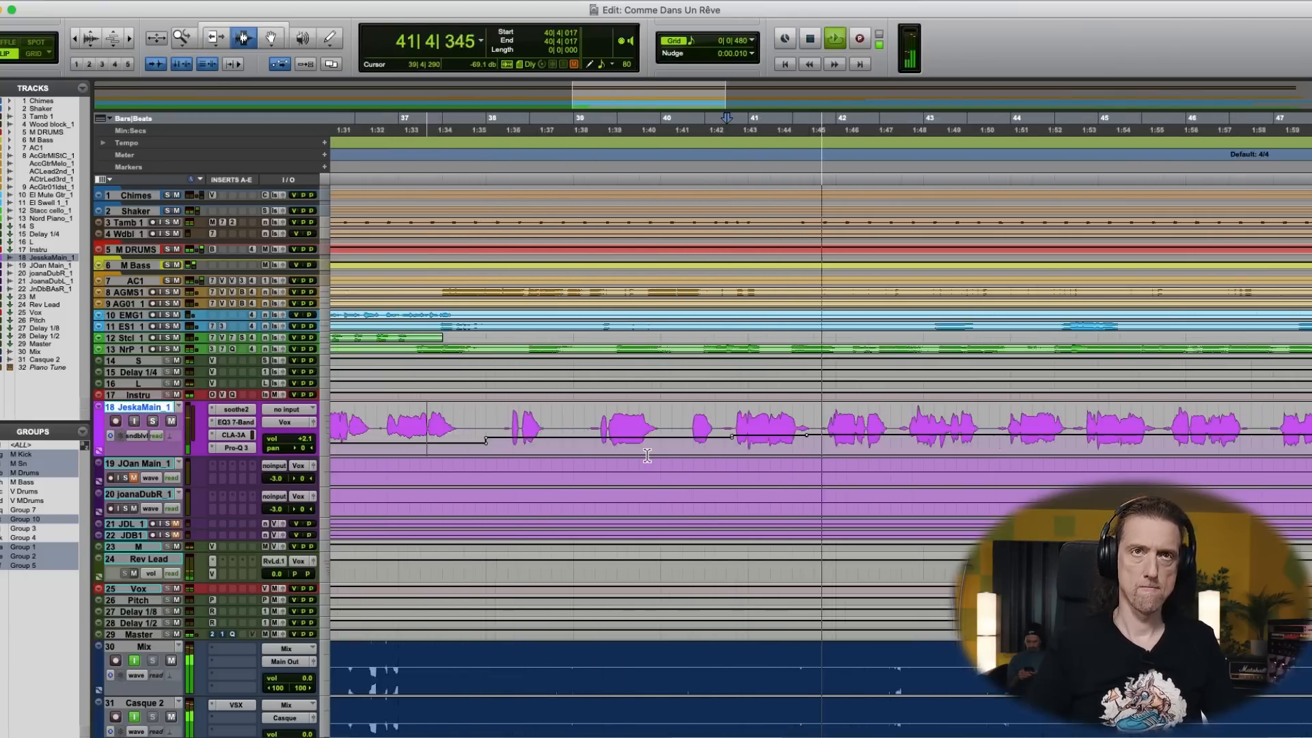
{"action": "key", "text": "space"}
{"action": "left_click", "coordinate": [740, 434]}
{"action": "key", "text": "space"}
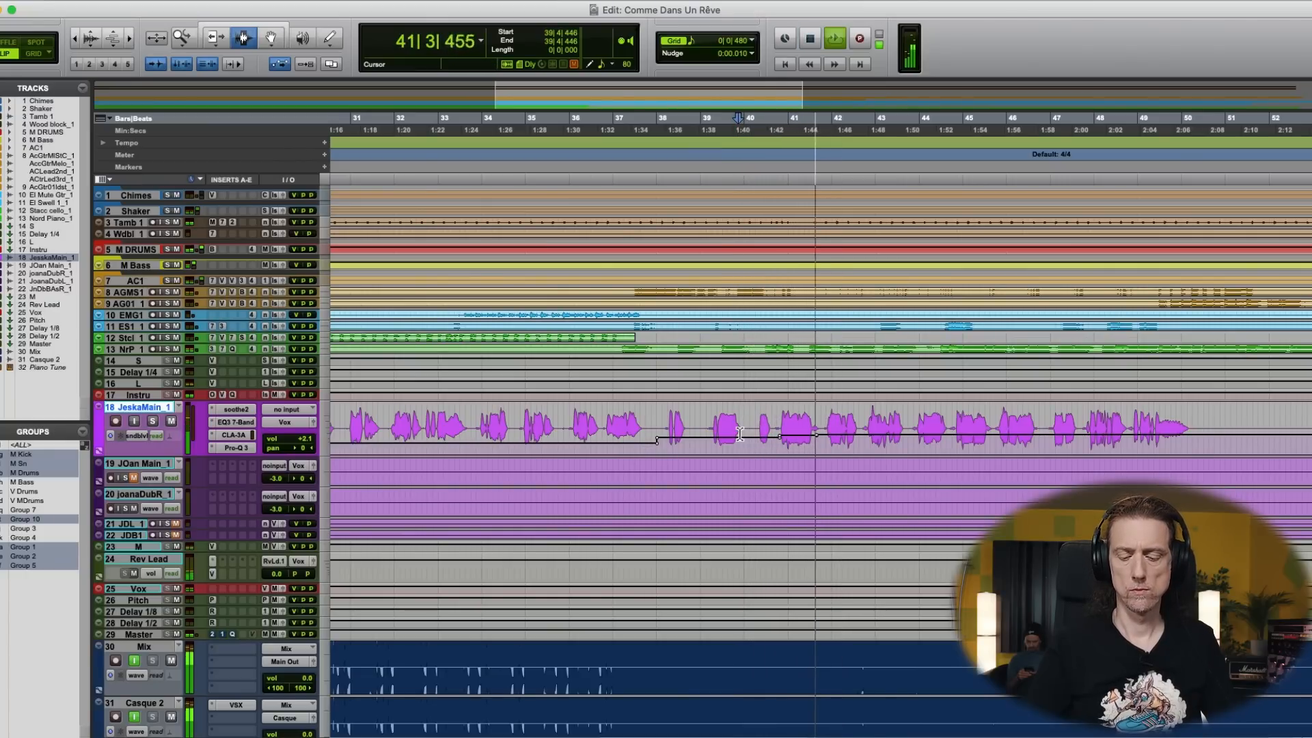
{"action": "key", "text": "r"}
{"action": "key", "text": "space"}
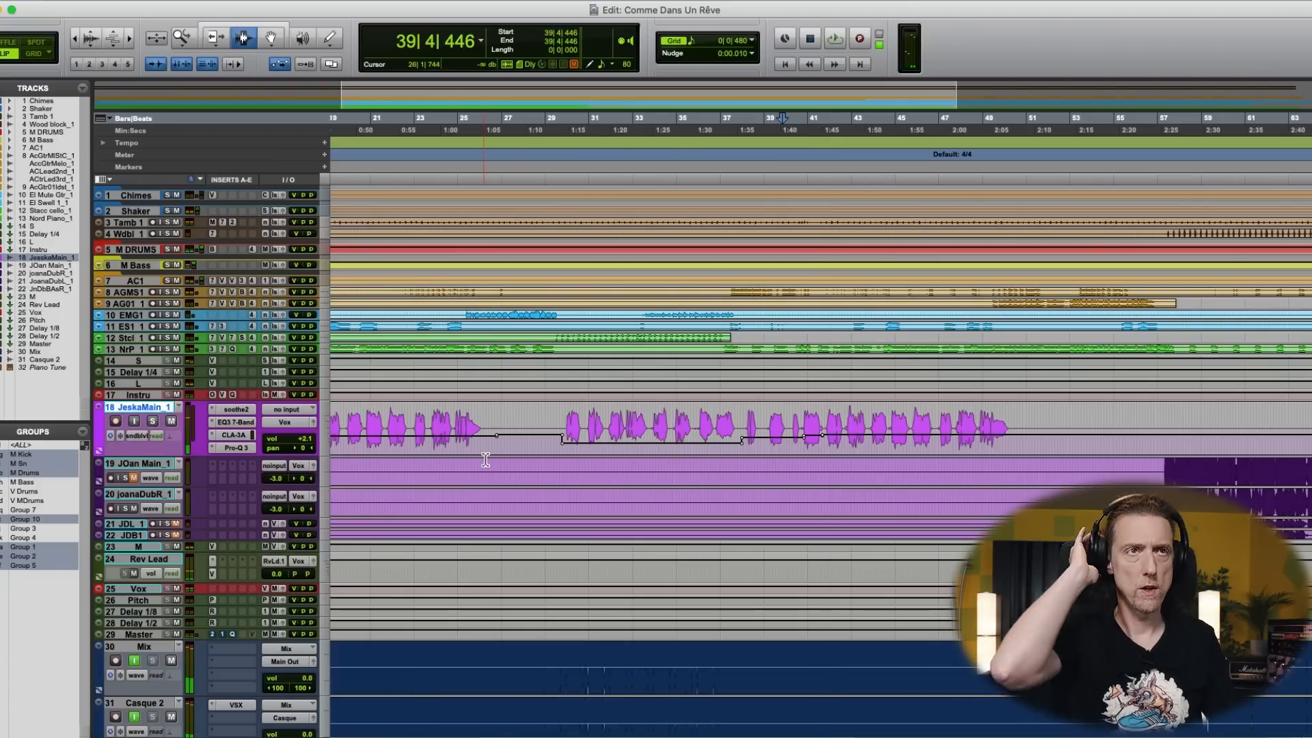
- Lower the main vocal's Rev Lead send automation slightly on the phrase around bar 17
{"action": "key", "text": "r"}
{"action": "left_click_drag", "start_coordinate": [491, 436], "coordinate": [565, 449]}
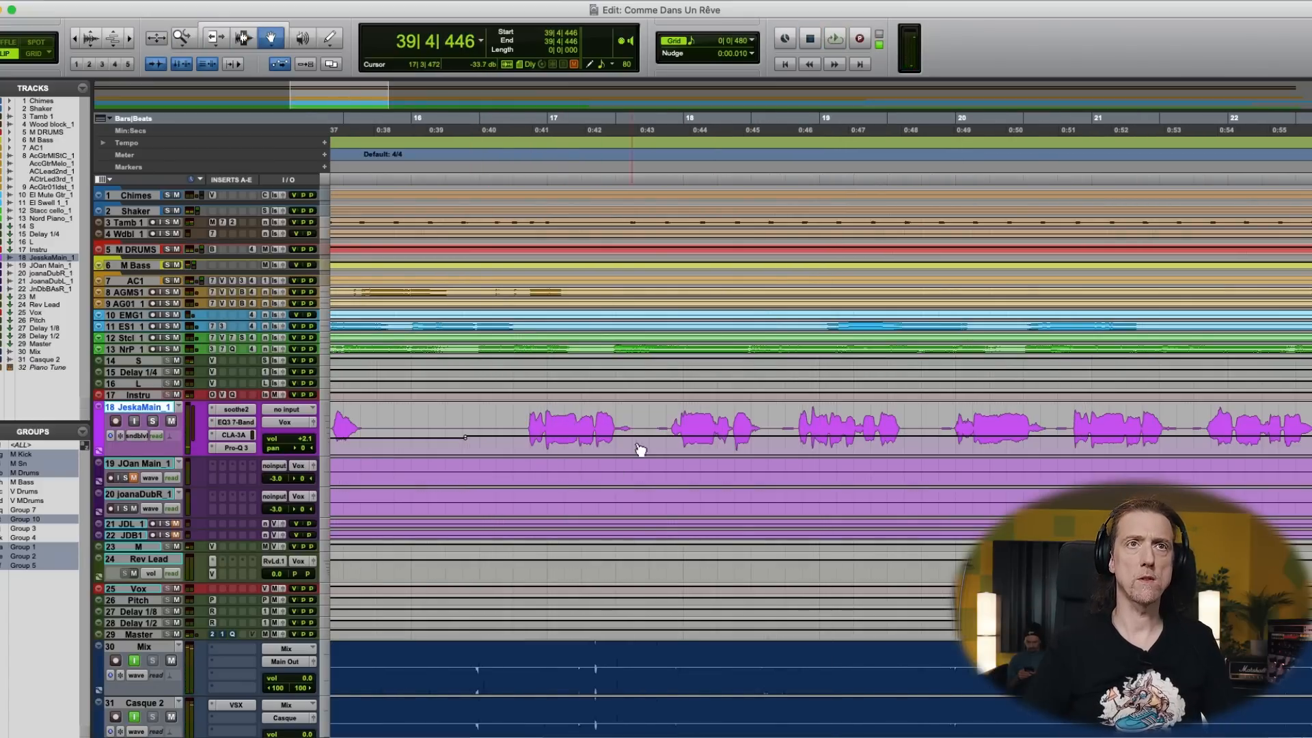
{"action": "key", "text": "r"}
{"action": "key", "text": "r"}
{"action": "key", "text": "r"}
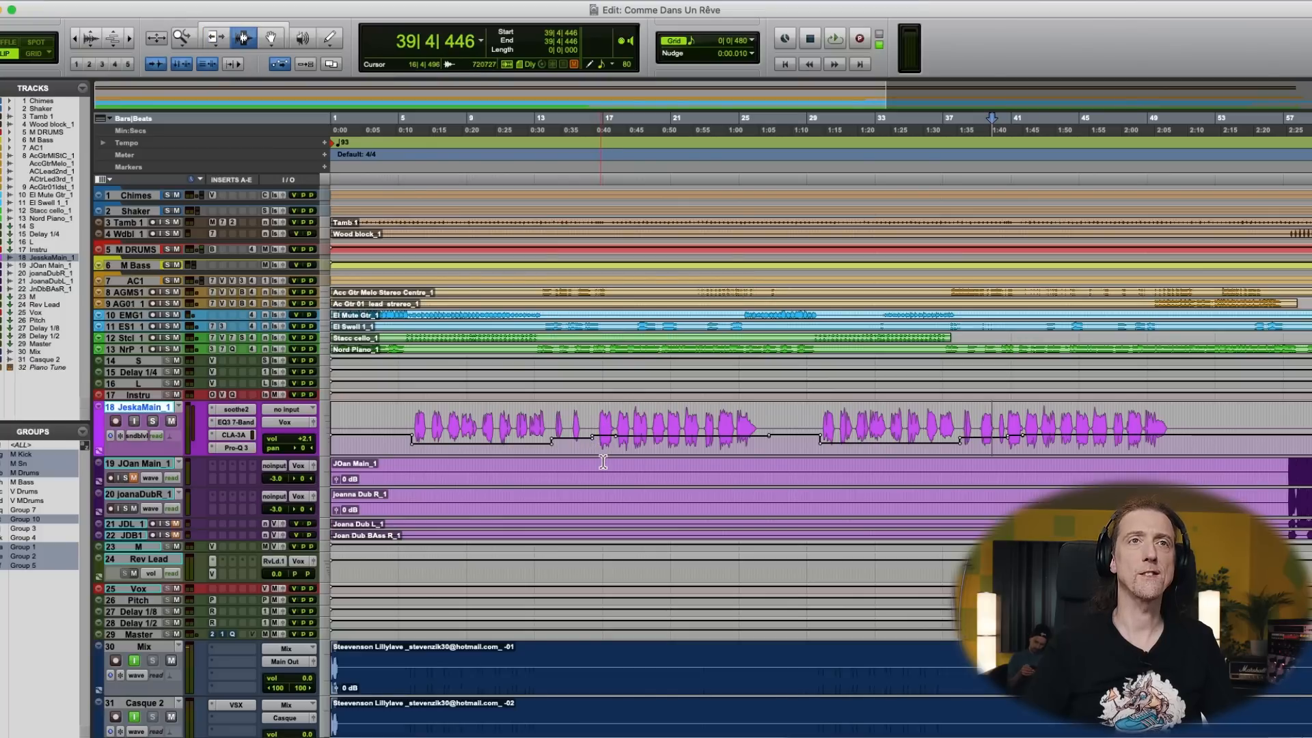
{"action": "left_click_drag", "start_coordinate": [585, 435], "coordinate": [701, 459]}
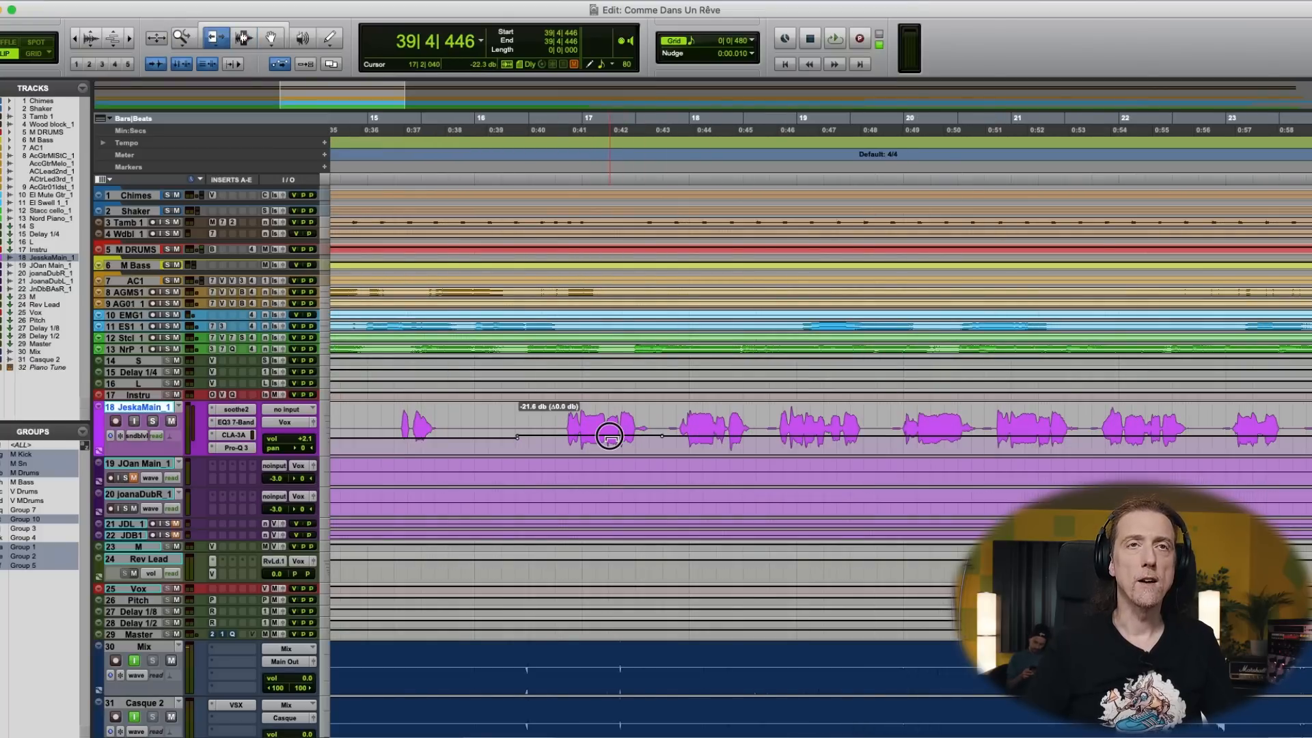
{"action": "left_click_drag", "start_coordinate": [612, 440], "coordinate": [612, 441]}
{"action": "key", "text": "F7"}
{"action": "key", "text": "r"}
{"action": "key", "text": "r"}
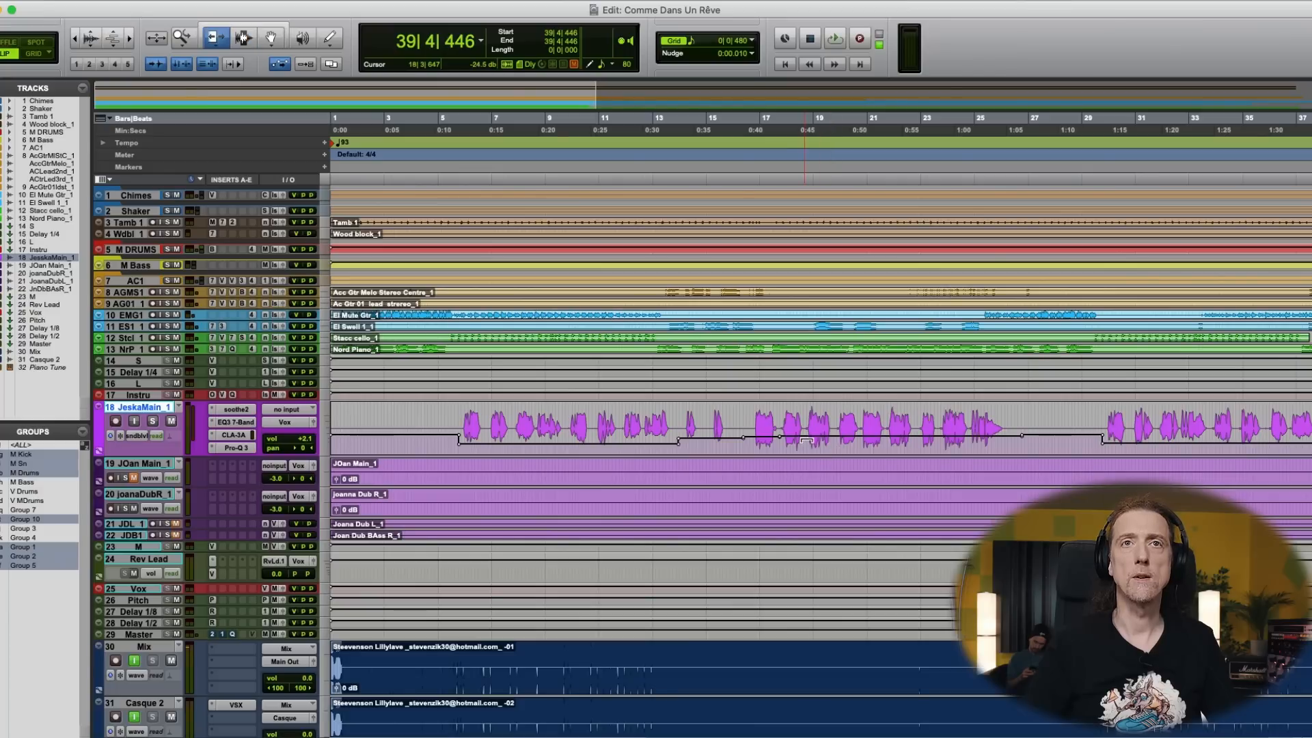
- Trim the main vocal's Rev Lead send automation on the section up to about bar 26 and on the section after 41|3
{"action": "left_click_drag", "start_coordinate": [805, 437], "coordinate": [805, 438]}
{"action": "key", "text": "F7"}
{"action": "key", "text": "r"}
{"action": "key", "text": "r"}
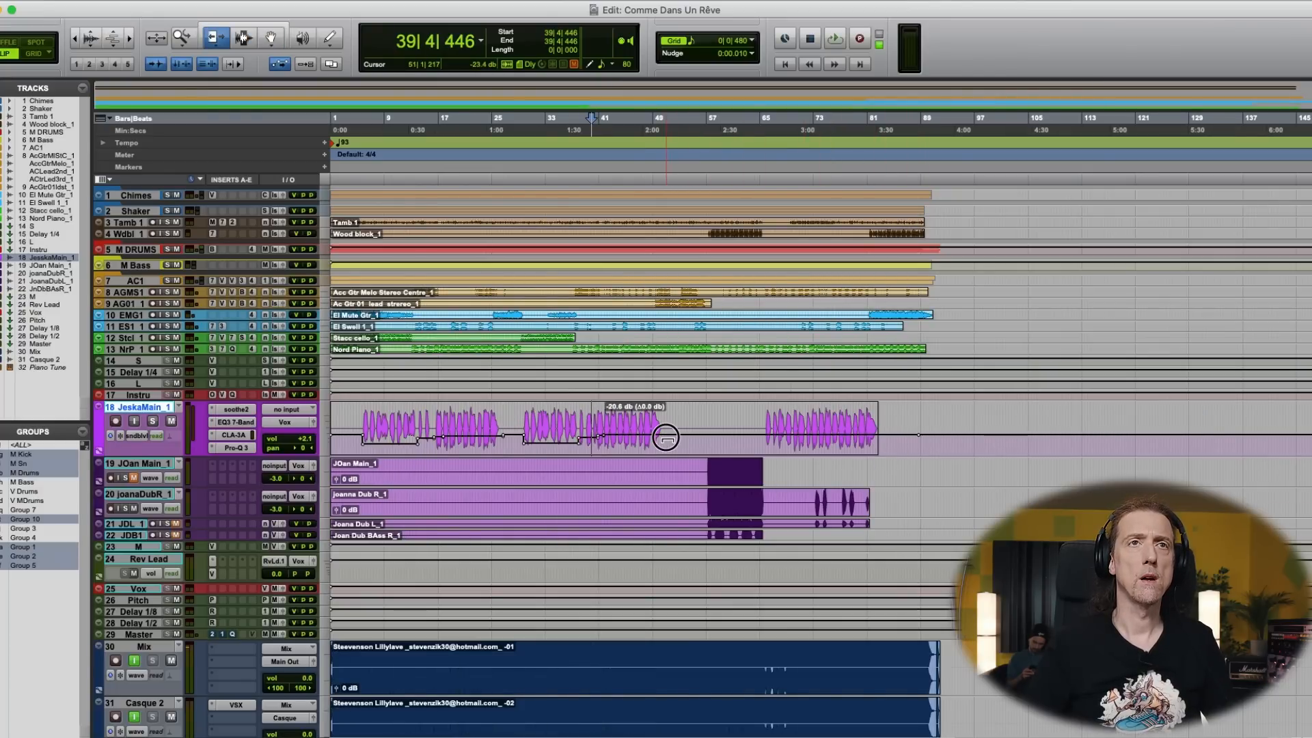
{"action": "left_click_drag", "start_coordinate": [559, 443], "coordinate": [654, 438]}
{"action": "key", "text": "F7"}
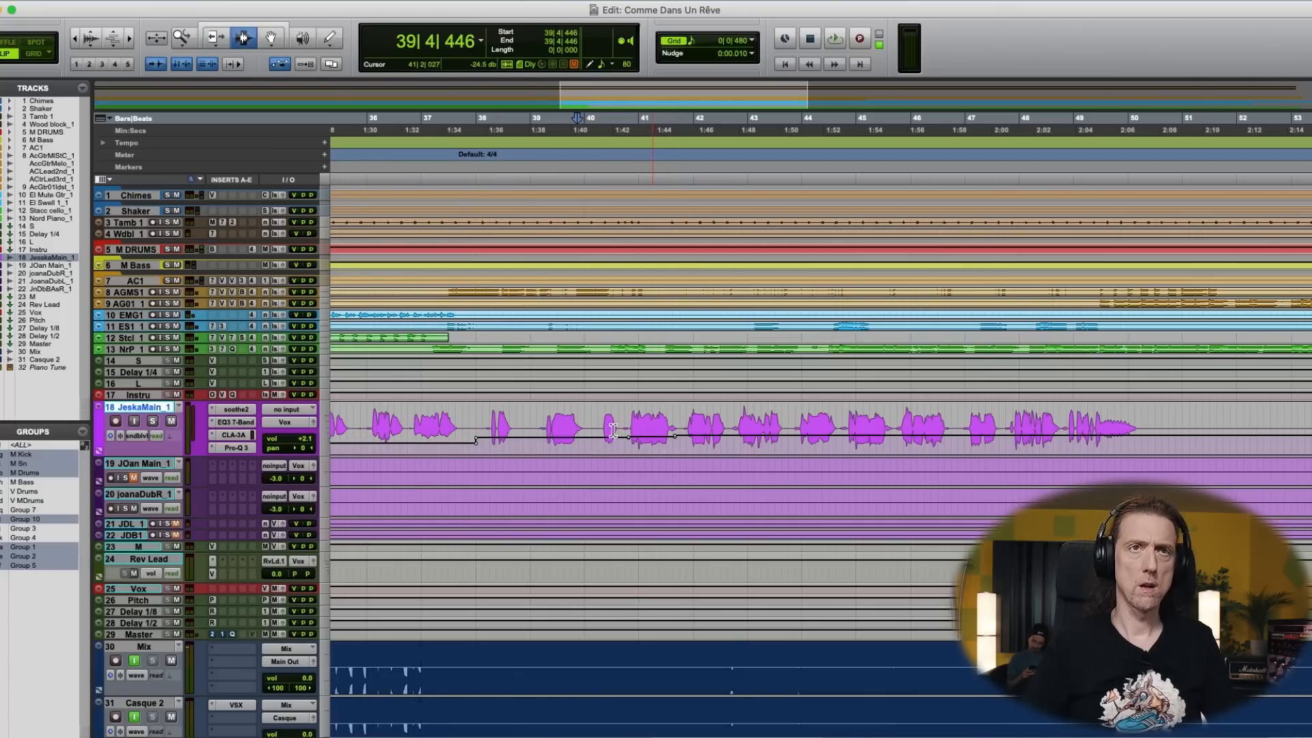
- Replay the song from 40|1|849 to check the vocal's reverb around bar 41, and review the send automation around bar 17
{"action": "key", "text": "space"}
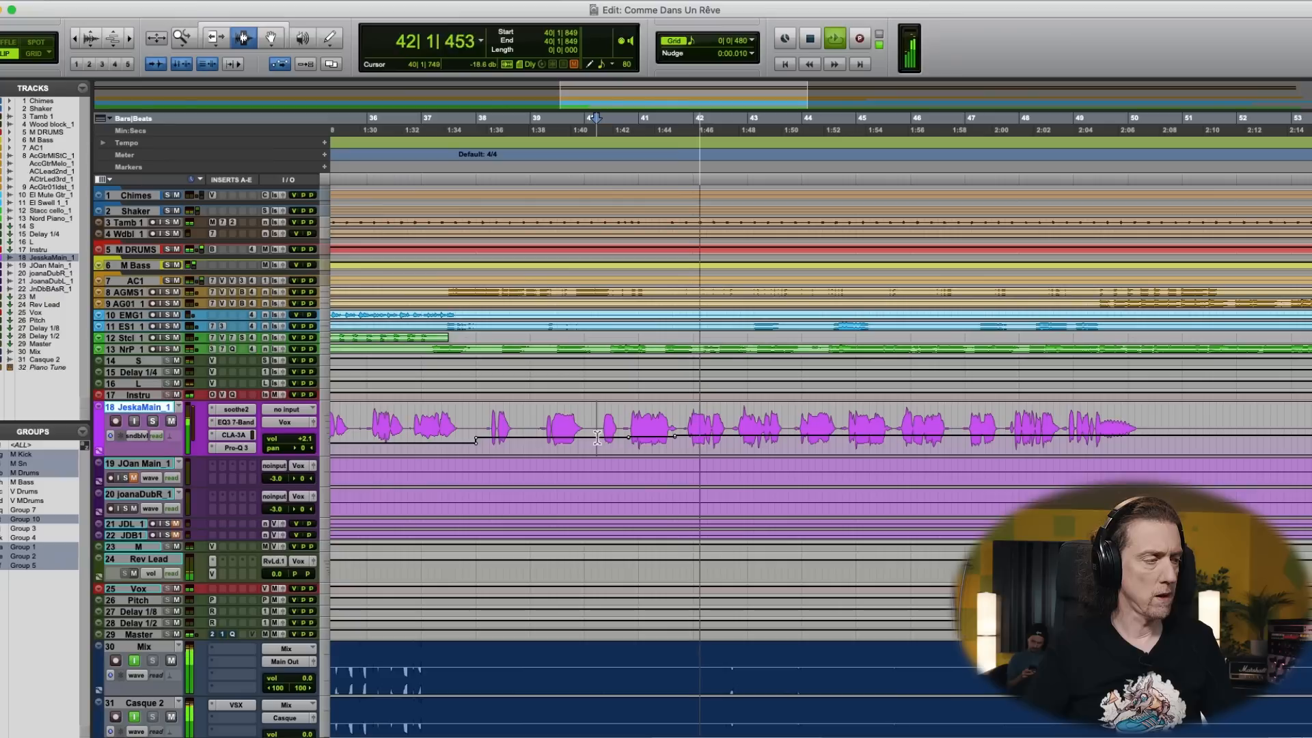
{"action": "key", "text": "space"}
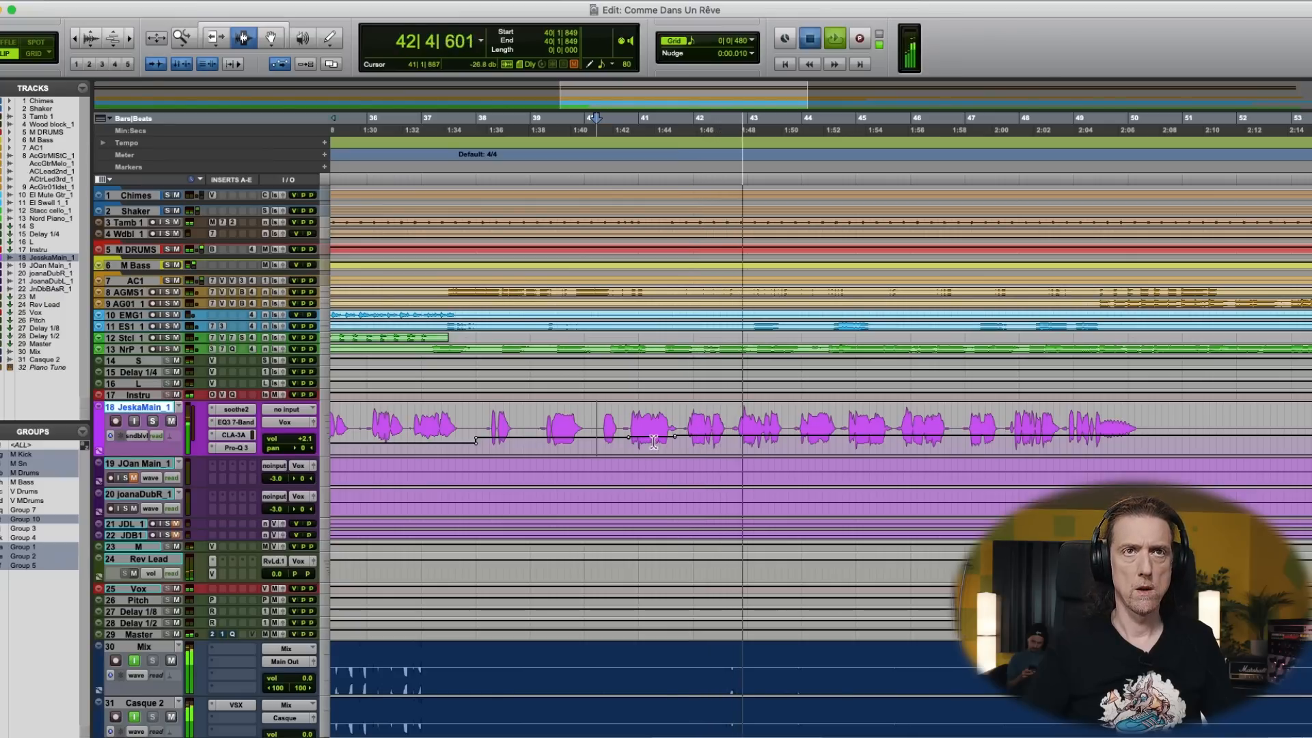
{"action": "key", "text": "F6"}
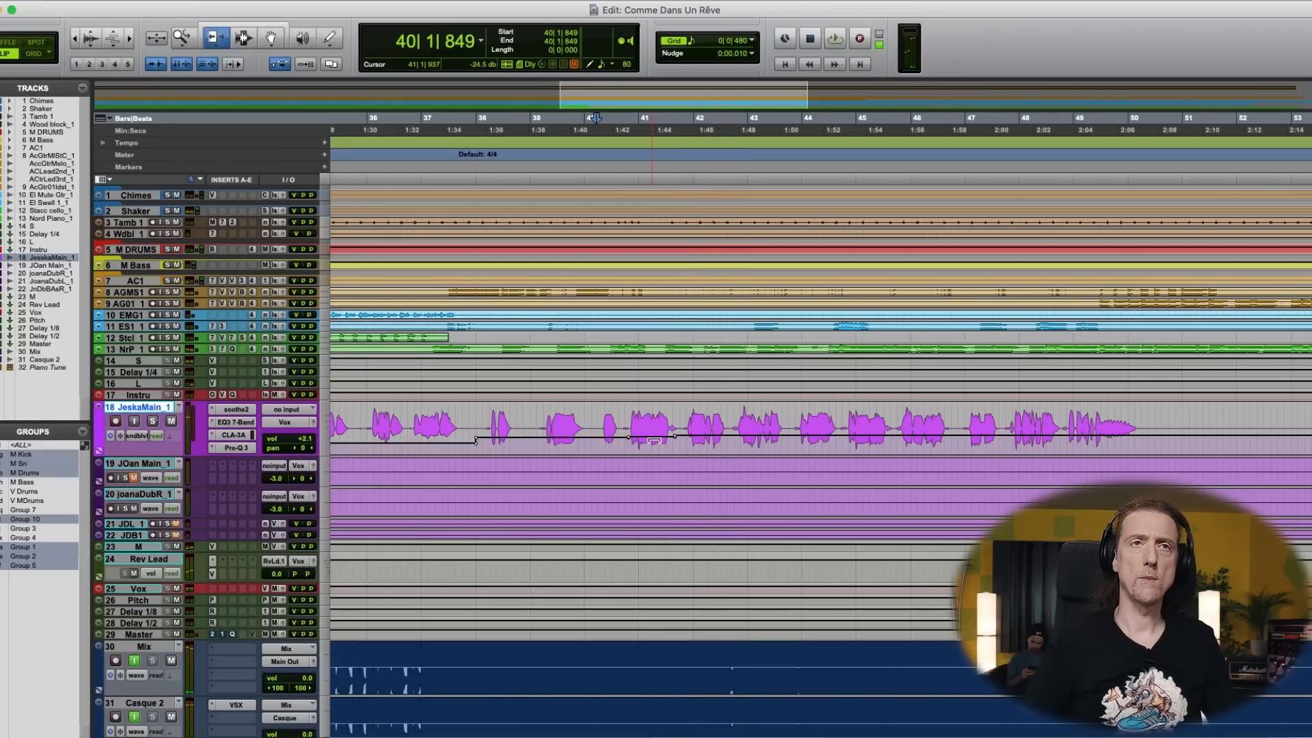
{"action": "key", "text": "r"}
{"action": "key", "text": "r"}
{"action": "key", "text": "r"}
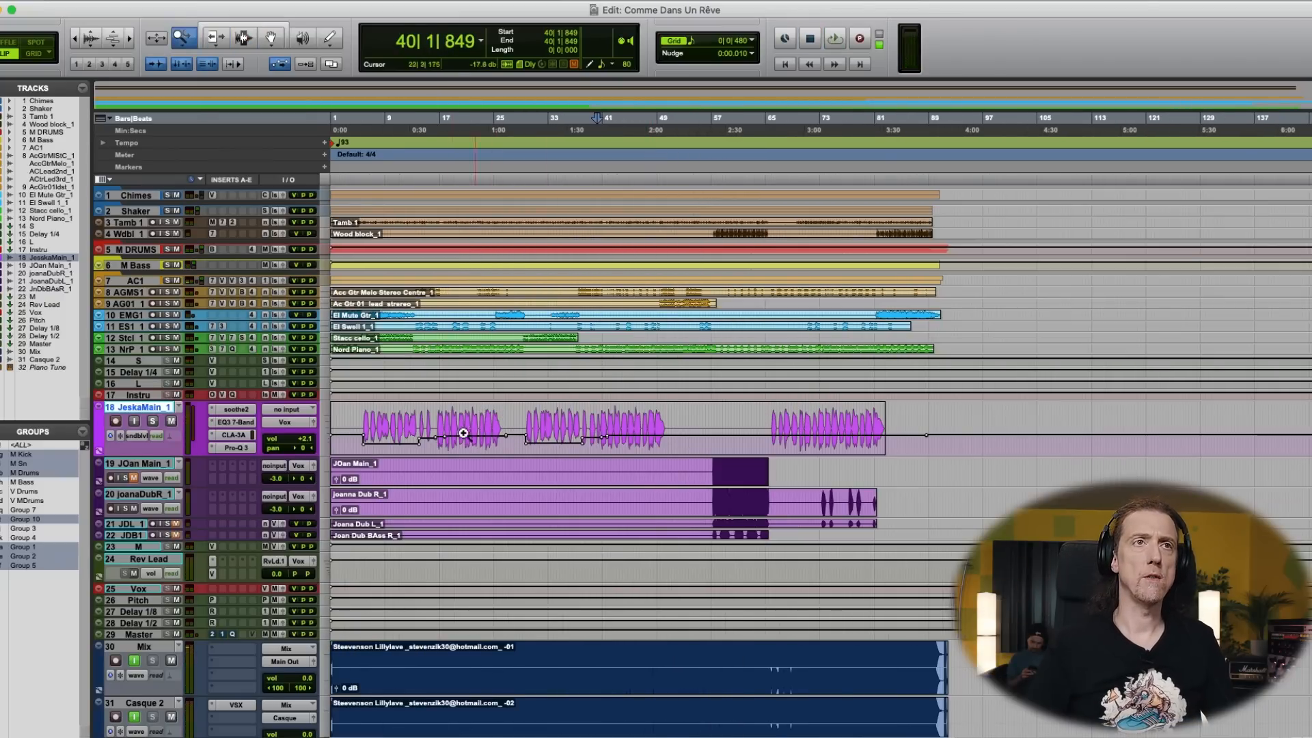
{"action": "left_click", "coordinate": [427, 430]}
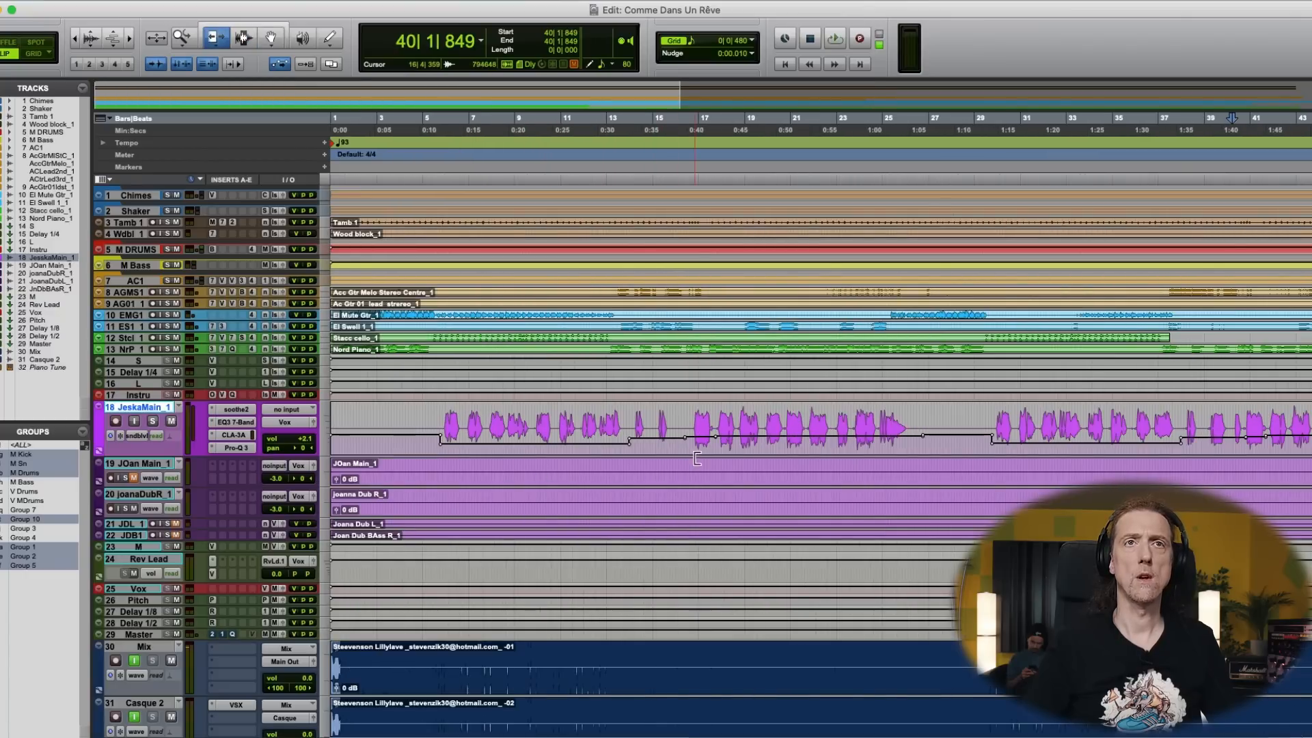
{"action": "key", "text": "r"}
{"action": "key", "text": "r"}
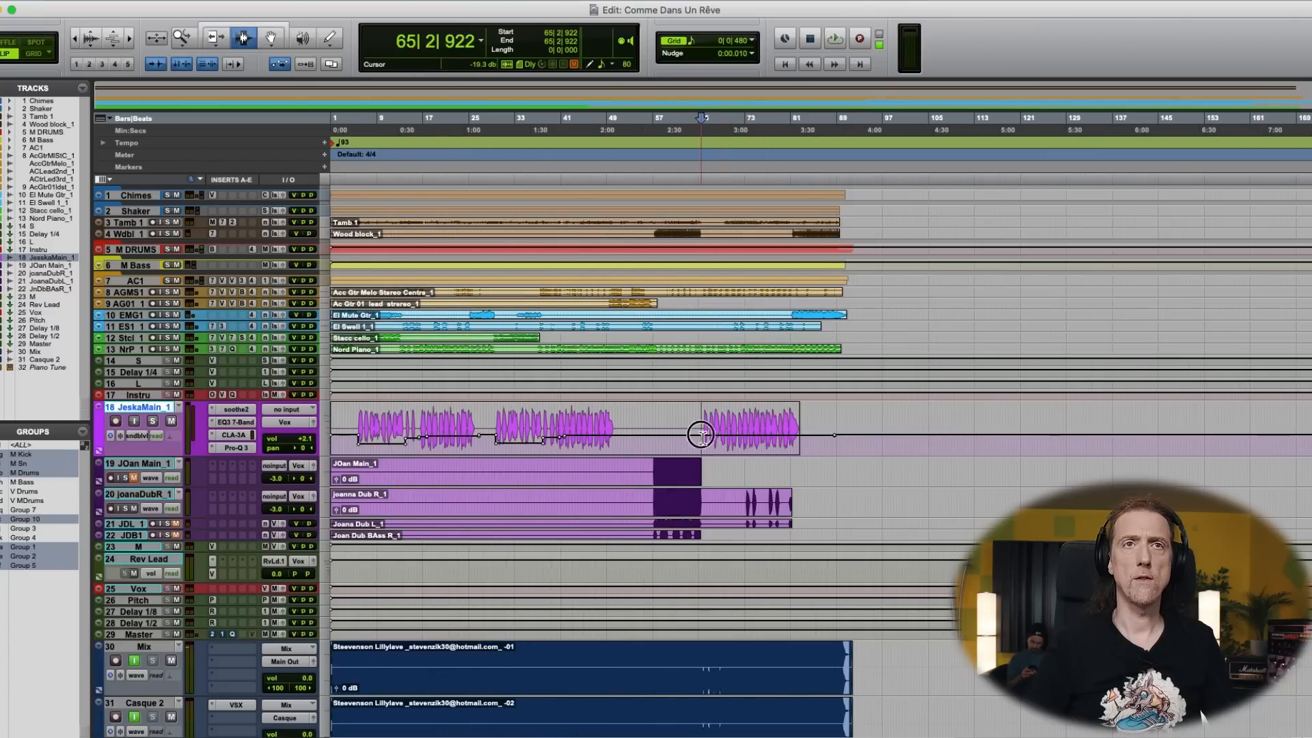
- Listen to the last main vocal section from 65|2|922, 72|2|268 and 66|1|173 to judge its reverb level
{"action": "key", "text": "space"}
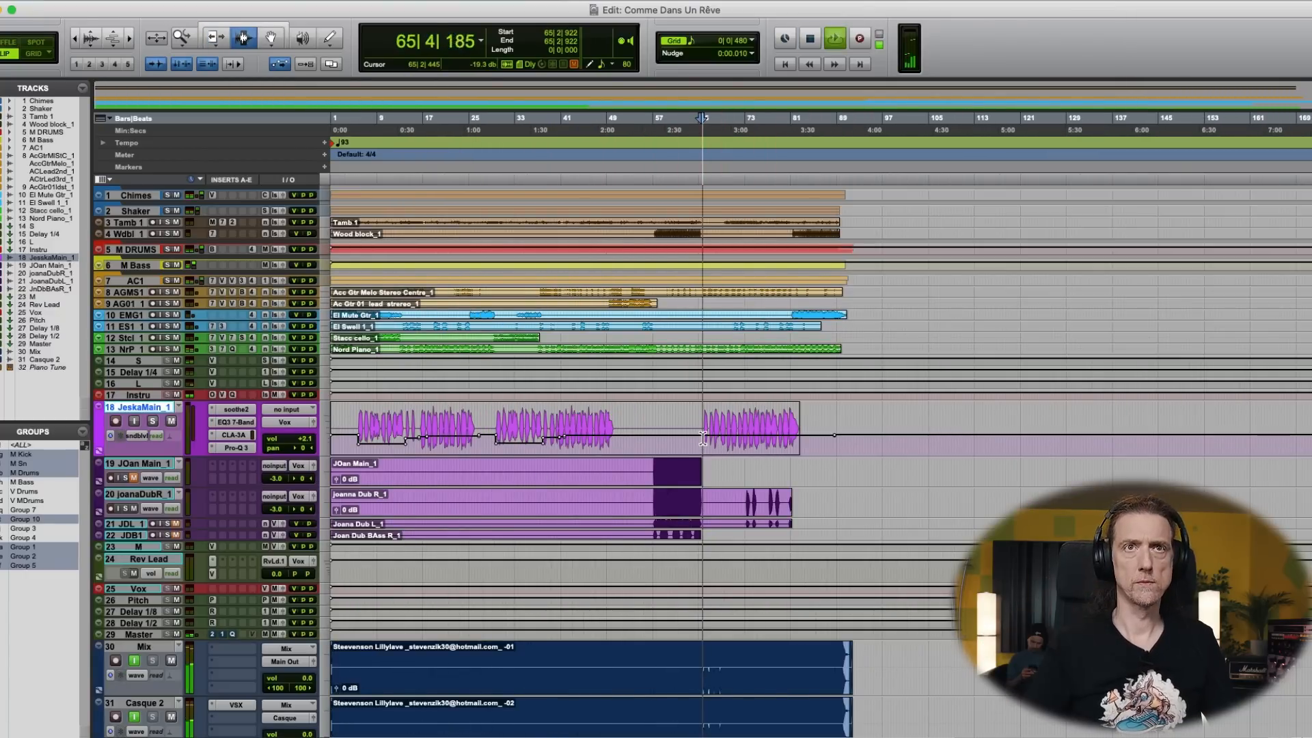
{"action": "left_click", "coordinate": [763, 433]}
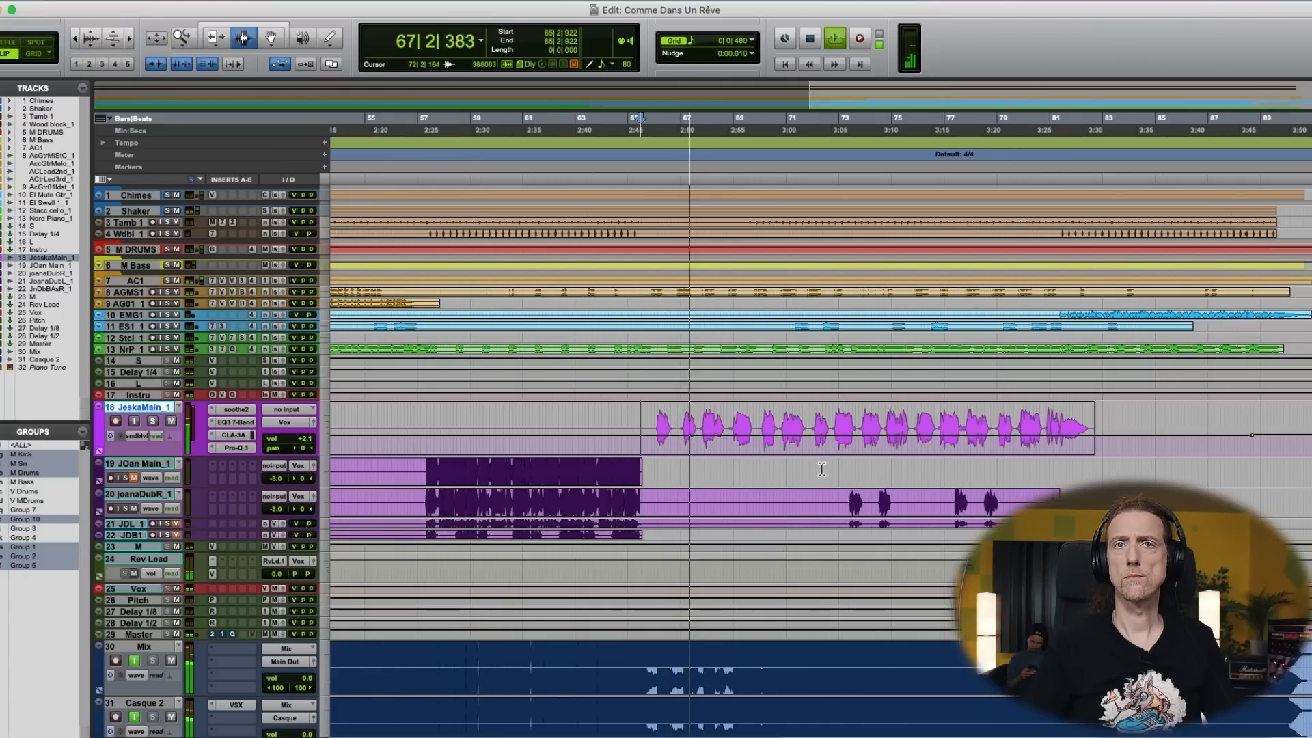
{"action": "left_click", "coordinate": [822, 448]}
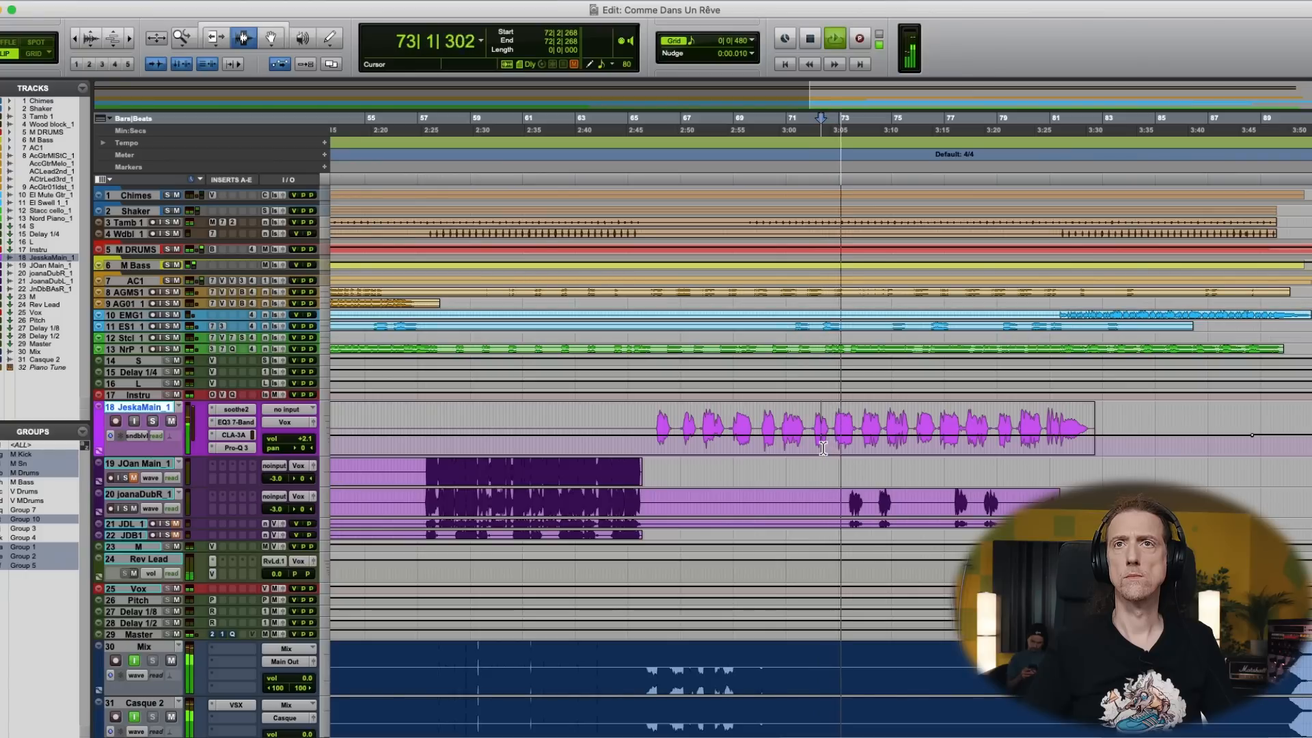
{"action": "left_click", "coordinate": [657, 436]}
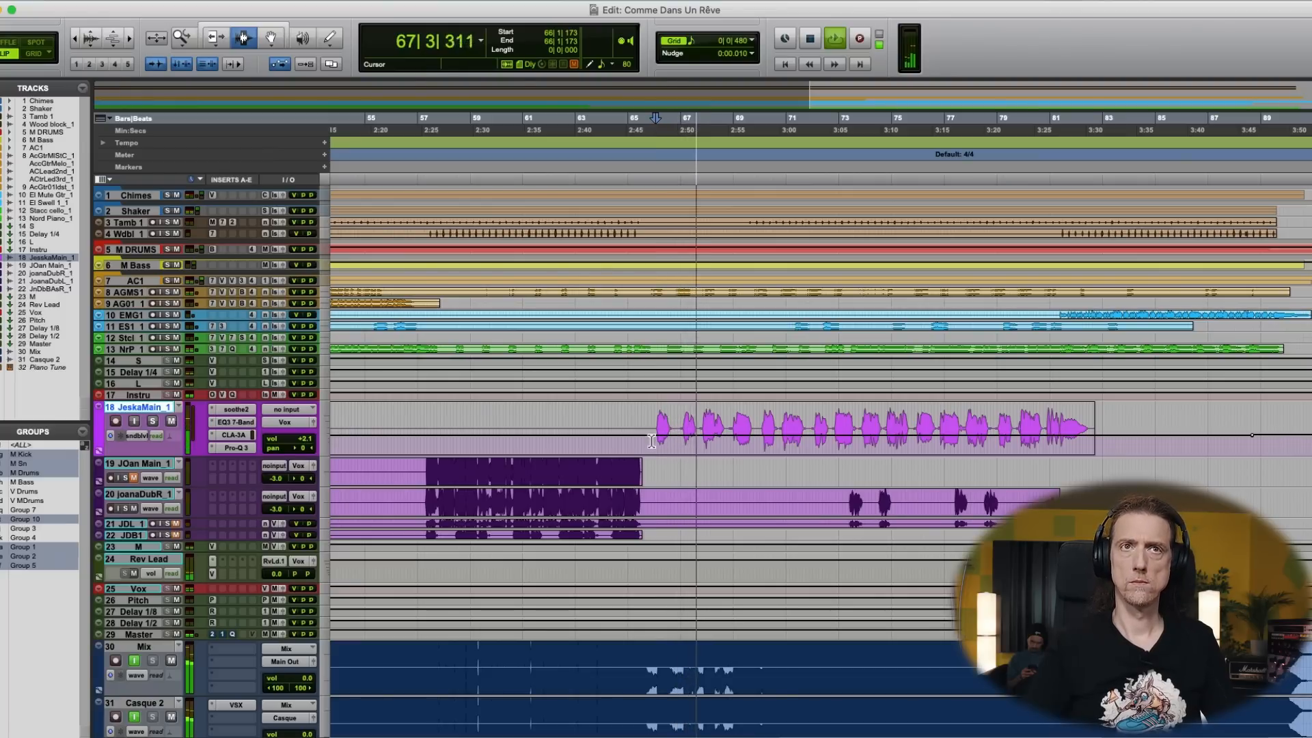
{"action": "key", "text": "space"}
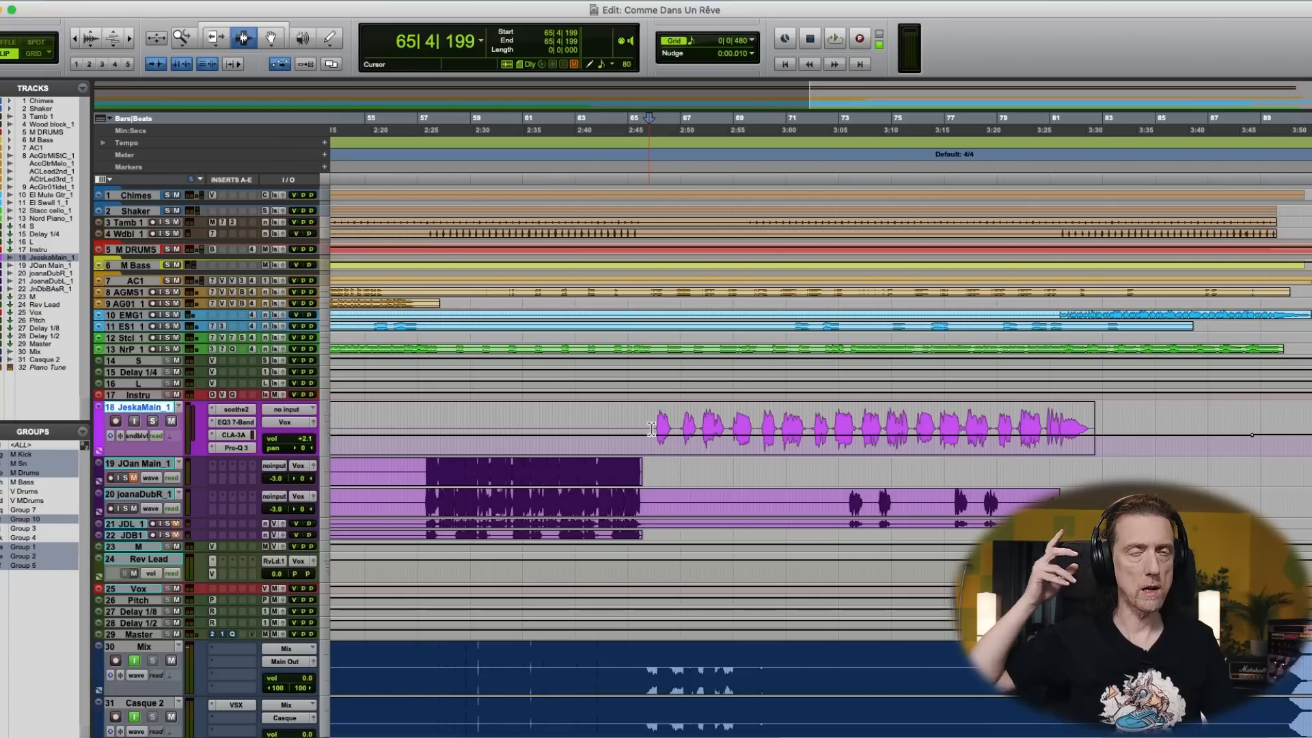
- Turn off input monitoring on the Mix track and play its recorded mix from 65|4|199 for comparison
{"action": "left_click", "coordinate": [134, 661]}
{"action": "key", "text": "space"}
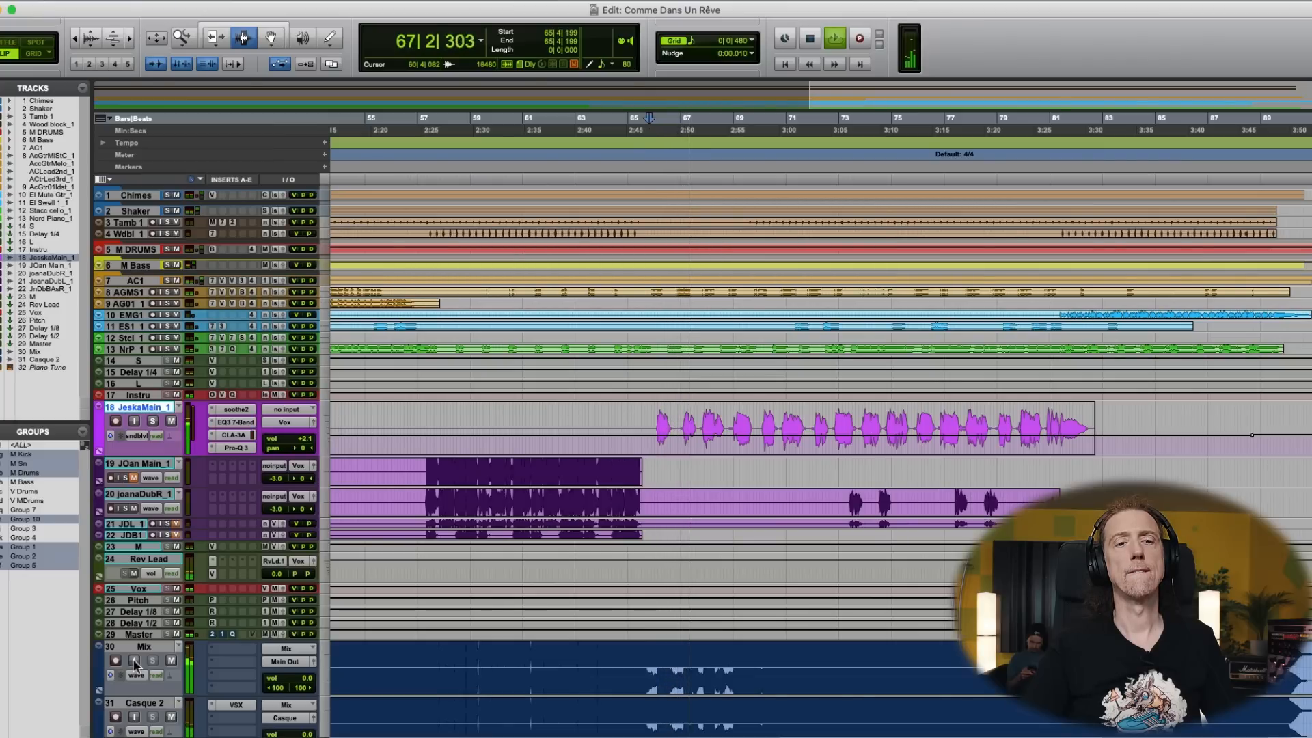
{"action": "key", "text": "space"}
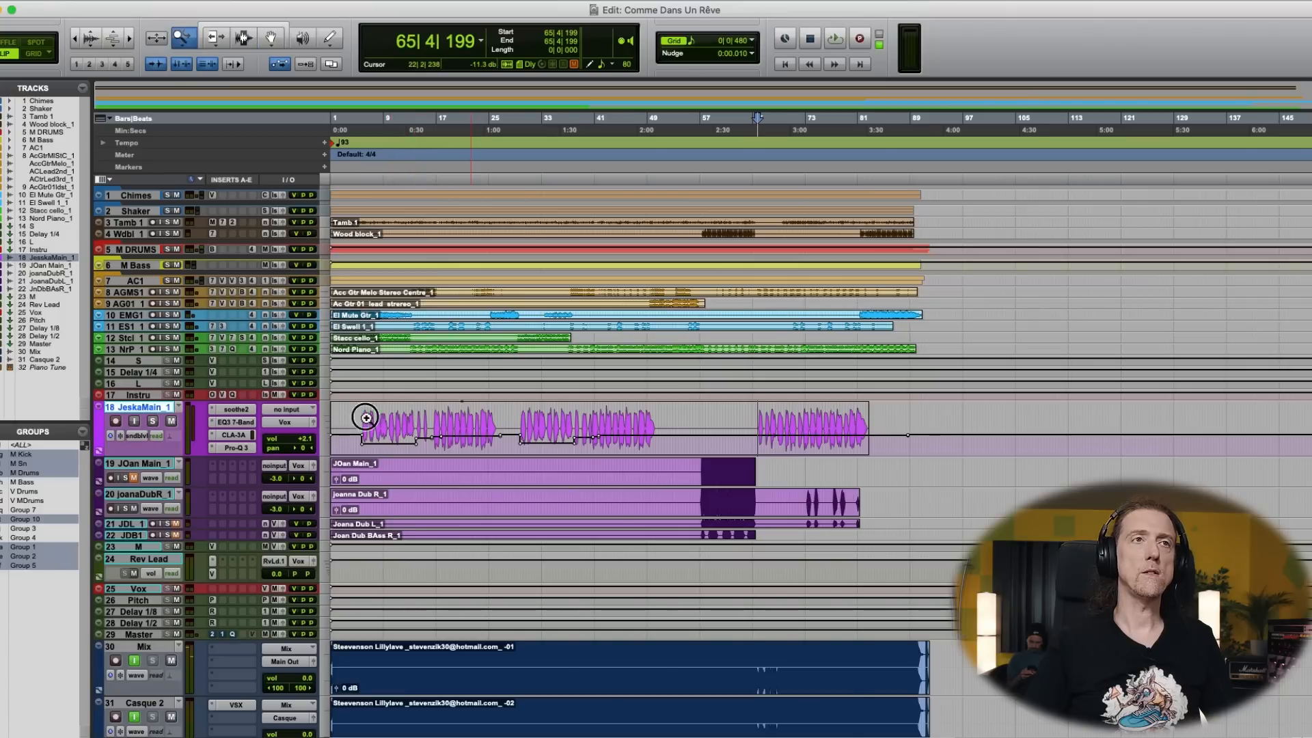
{"action": "left_click", "coordinate": [366, 417]}
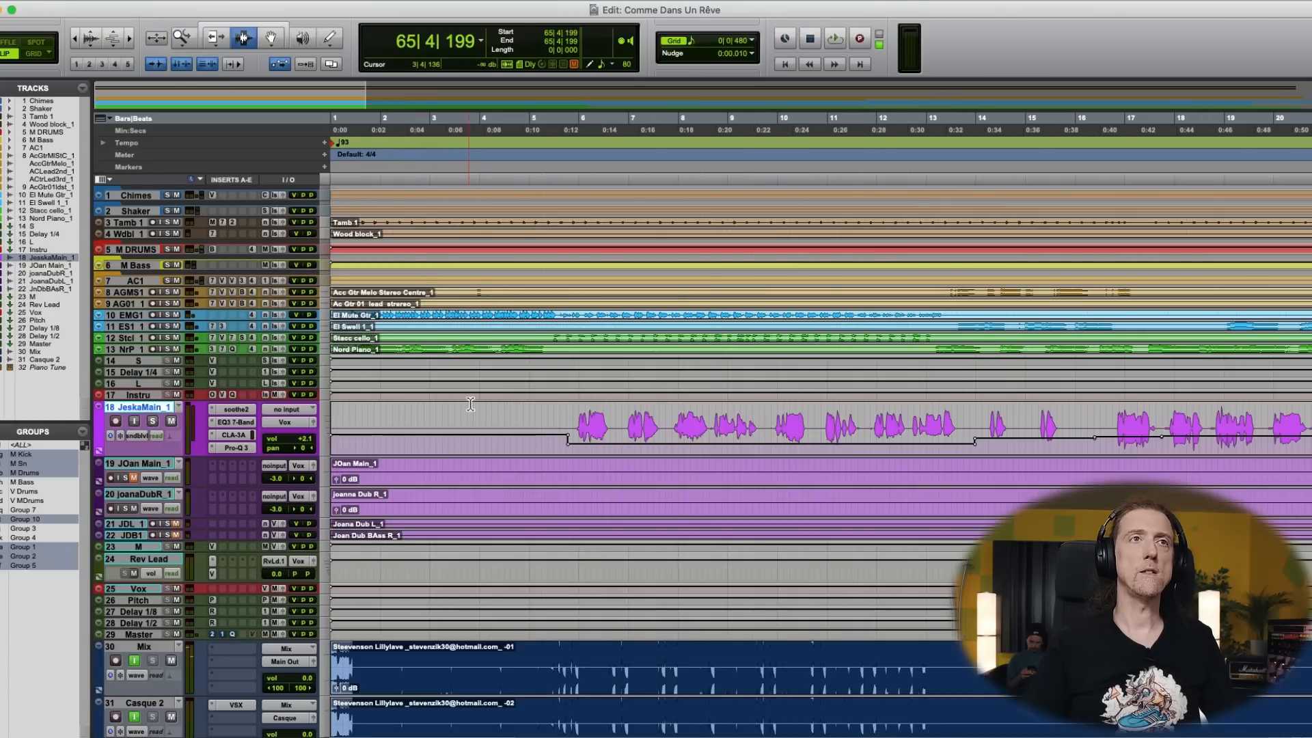
{"action": "key", "text": "F5"}
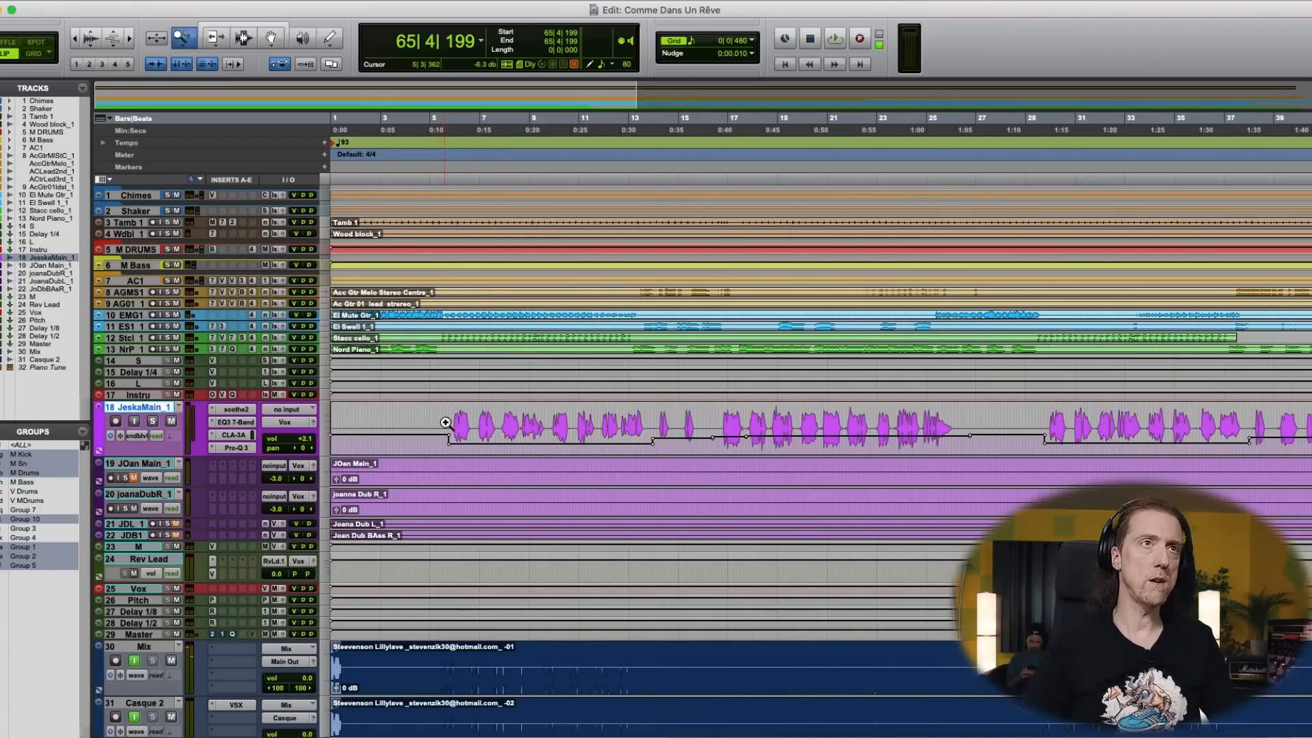
- Play the song from near its start at 1|2|485 to hear the vocal within the full mix
{"action": "left_click_drag", "start_coordinate": [144, 330], "coordinate": [145, 347]}
{"action": "key", "text": "F7"}
{"action": "left_click", "coordinate": [435, 342]}
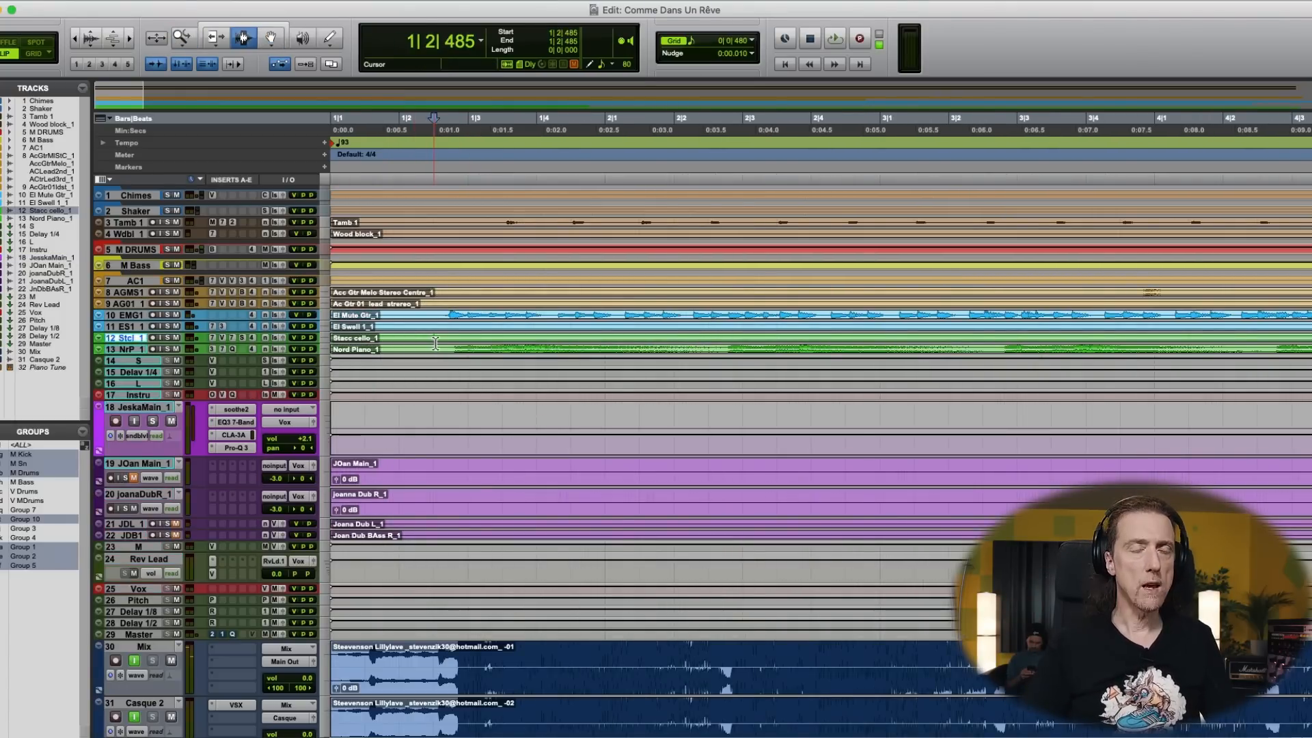
{"action": "key", "text": "r"}
{"action": "key", "text": "r"}
{"action": "key", "text": "r"}
{"action": "key", "text": "r"}
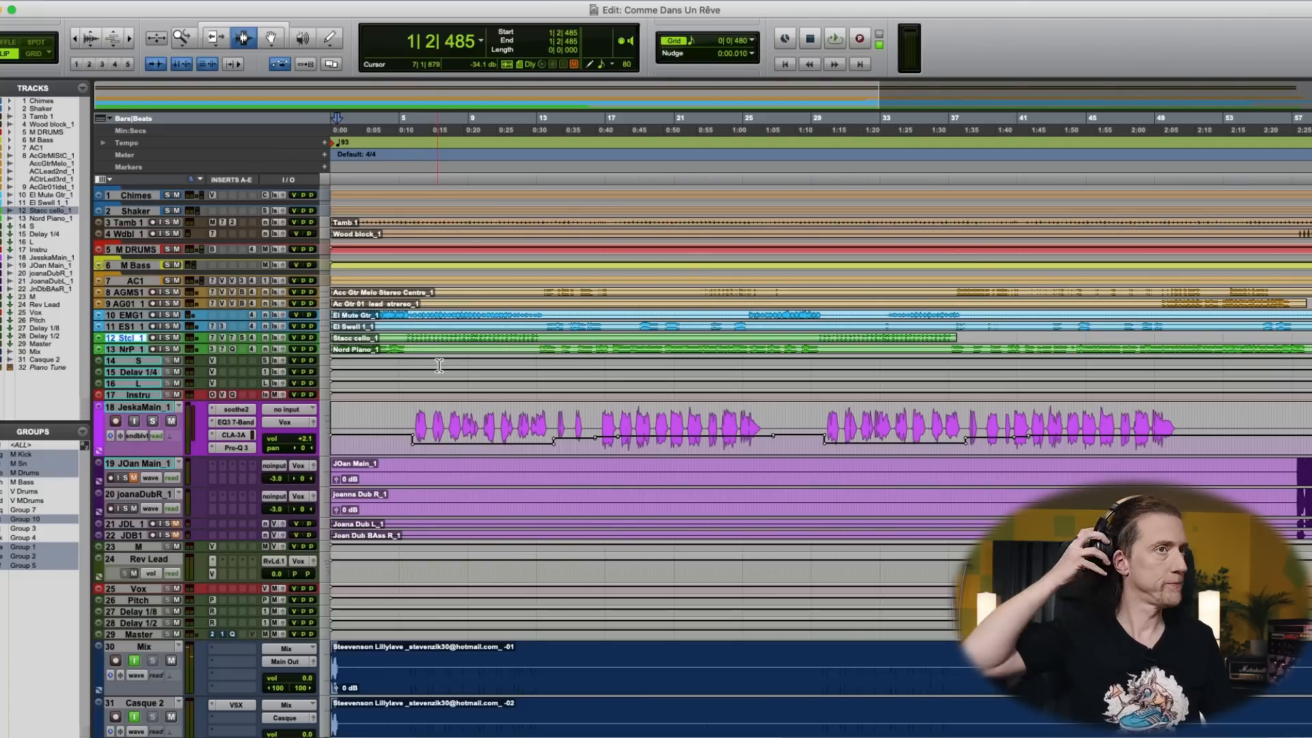
{"action": "key", "text": "space"}
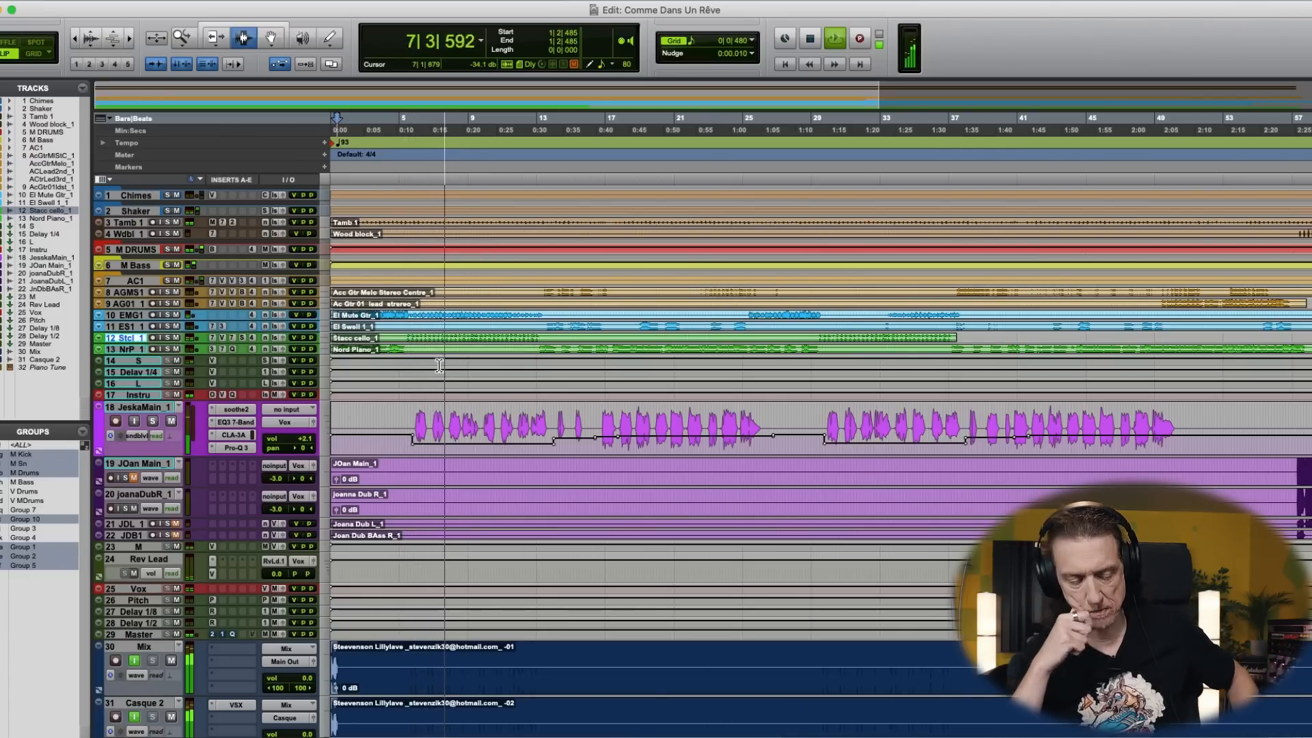
- Raise the two high bands in the main vocal's Pro-Q 3, setting the uppermost to about 10460 Hz and +4.89 dB
{"action": "key", "text": "super+equal"}
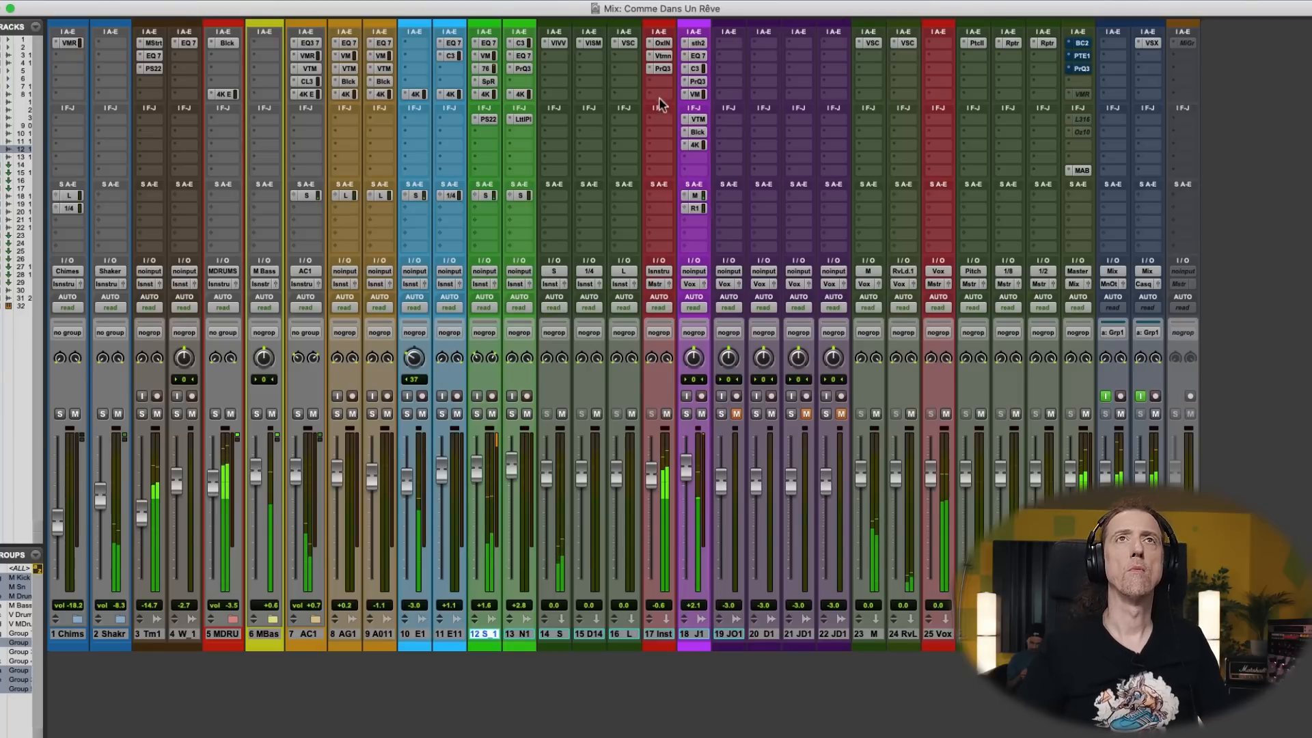
{"action": "left_click", "coordinate": [697, 82]}
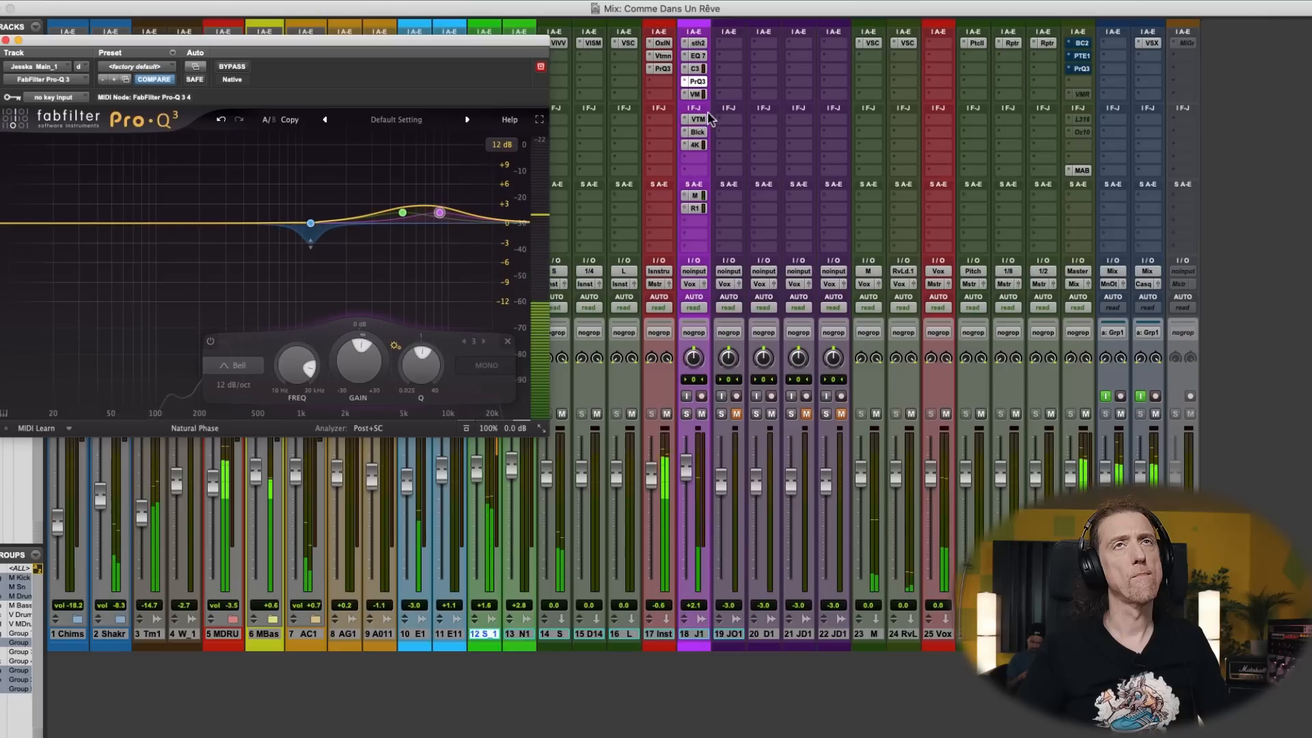
{"action": "mouse_move", "coordinate": [404, 217]}
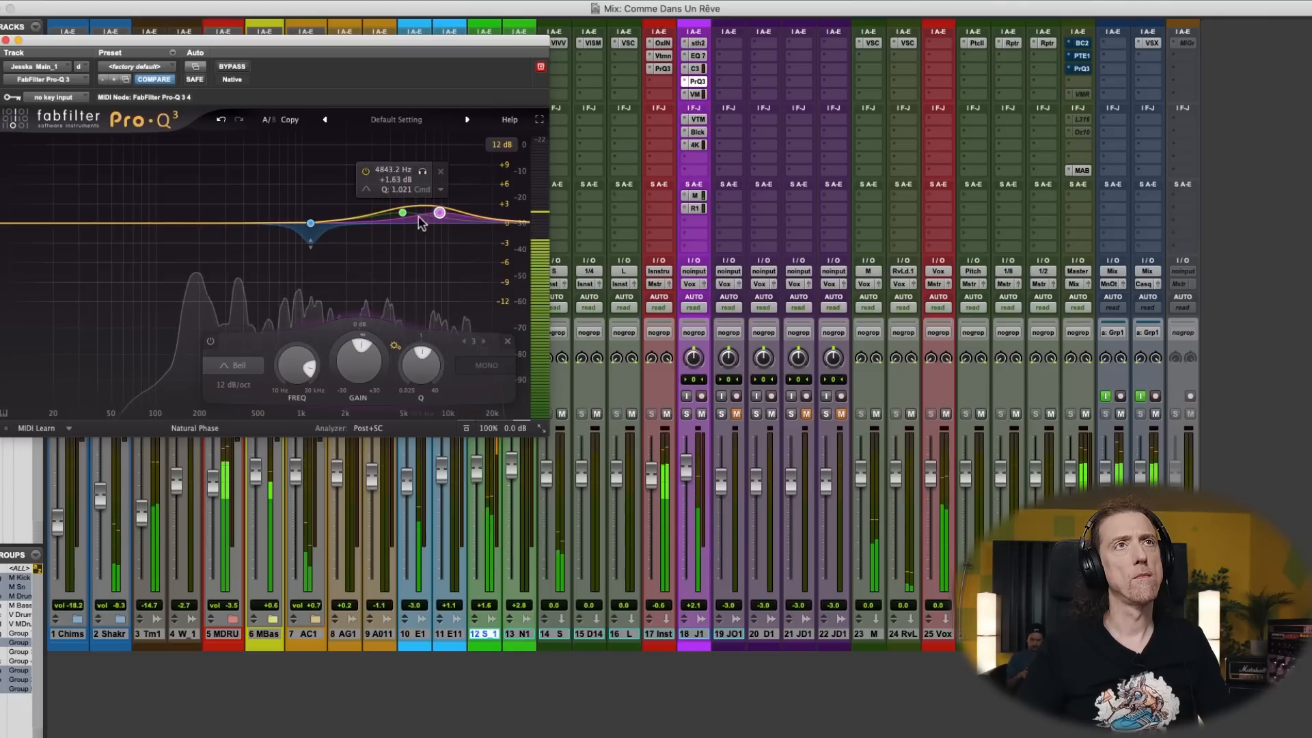
{"action": "left_click_drag", "start_coordinate": [404, 218], "coordinate": [451, 193]}
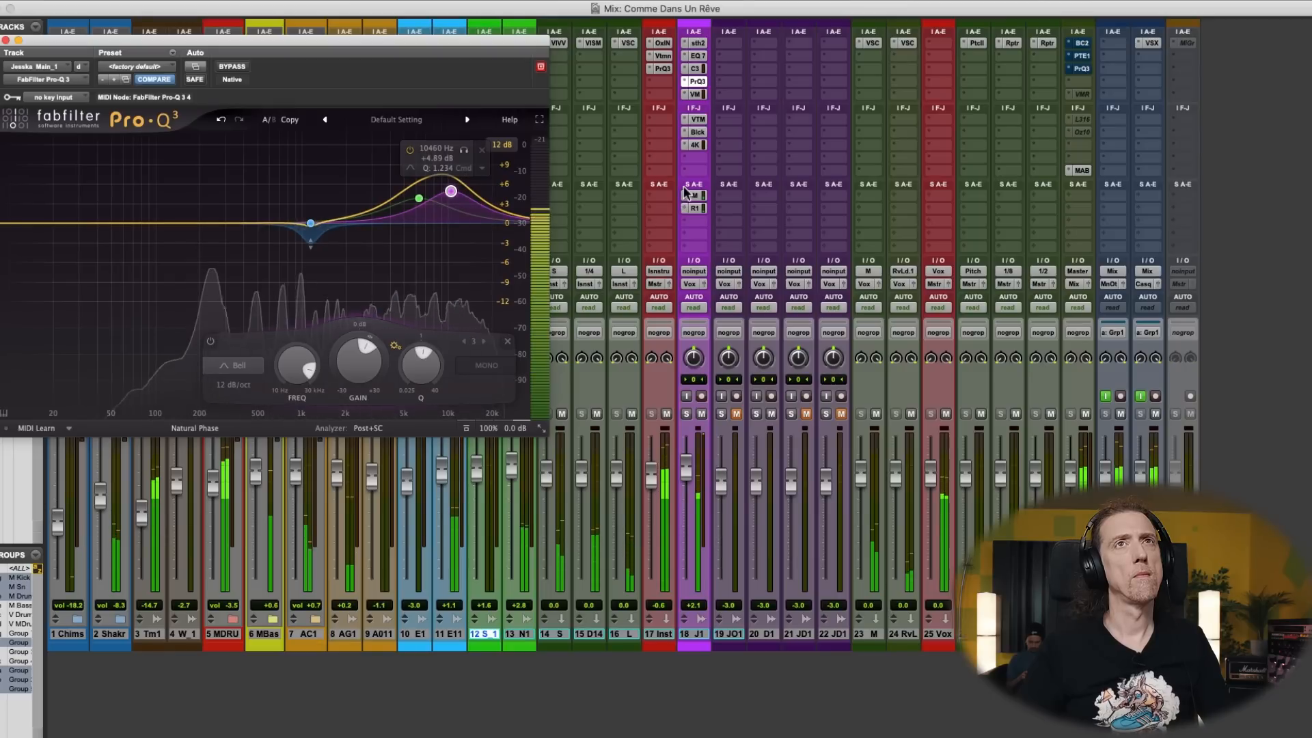
- Set the Triode amount to 52 % in the main vocal's Black Box HG-2 saturation
{"action": "left_click", "coordinate": [700, 135]}
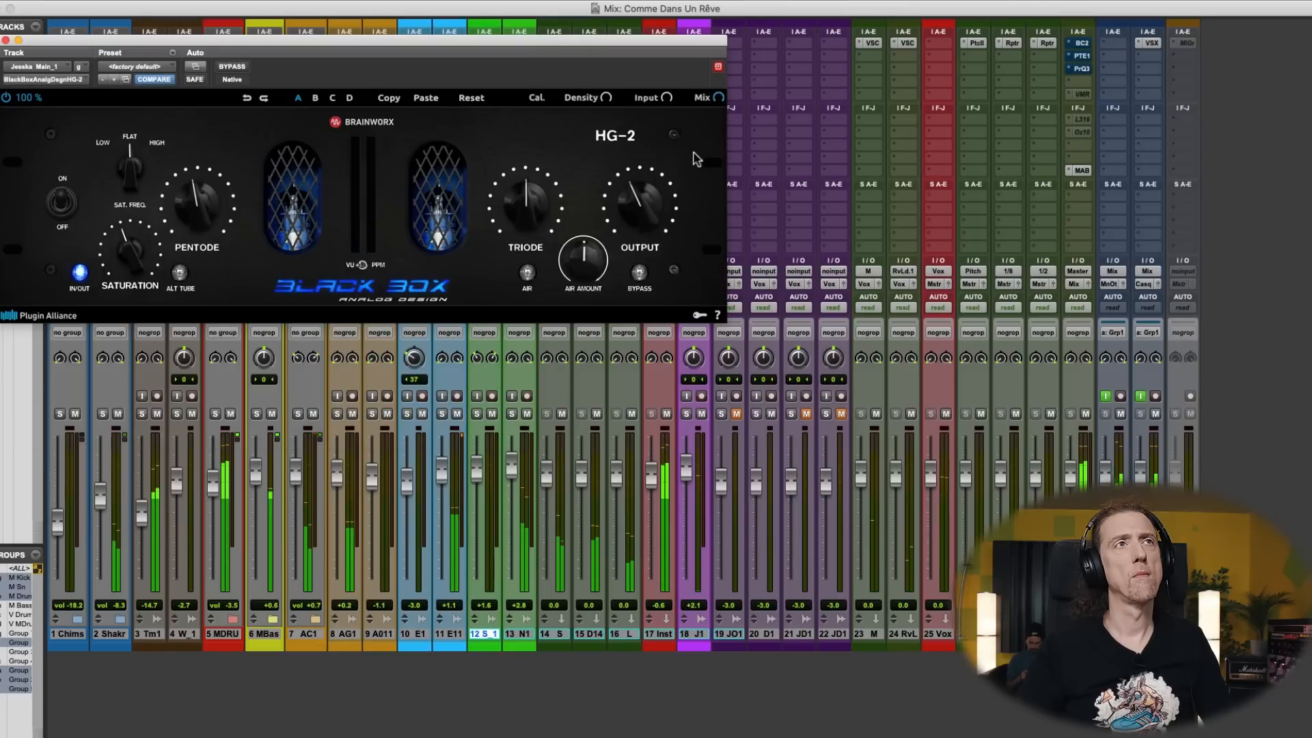
{"action": "left_click_drag", "start_coordinate": [527, 213], "coordinate": [528, 212]}
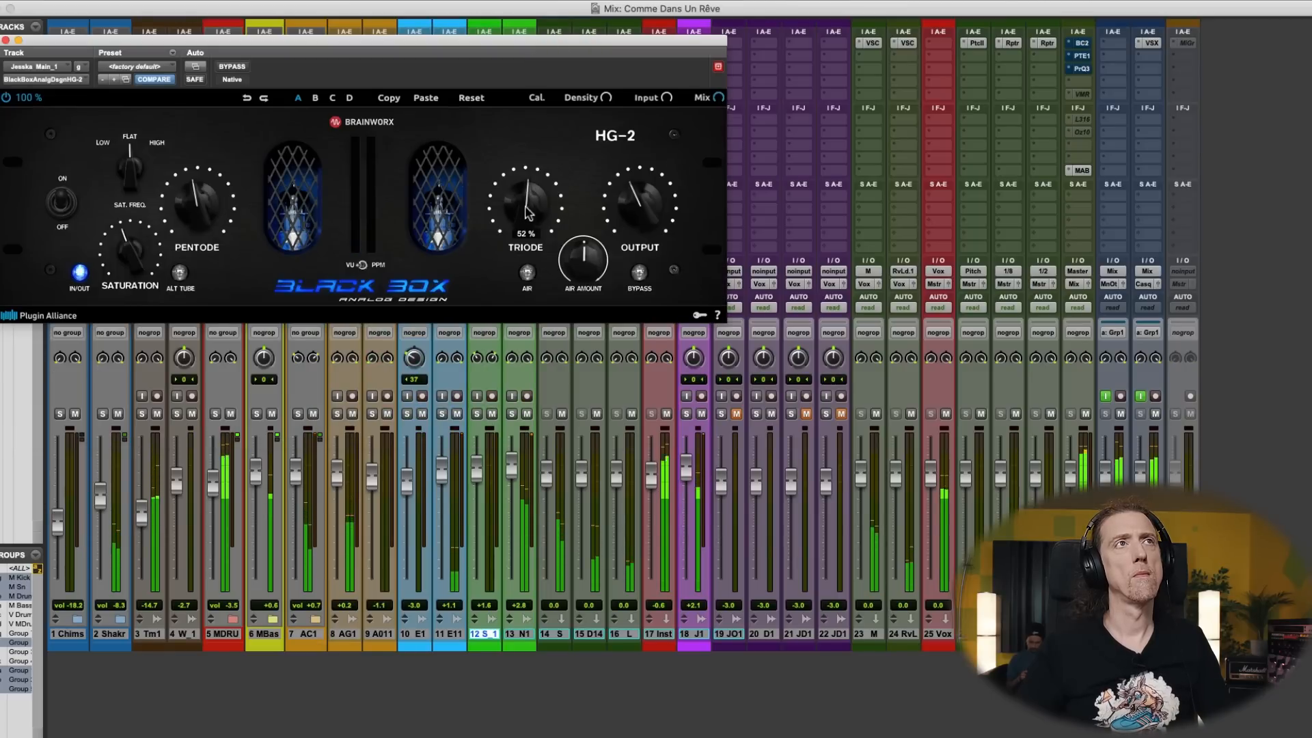
{"action": "left_click", "coordinate": [6, 40]}
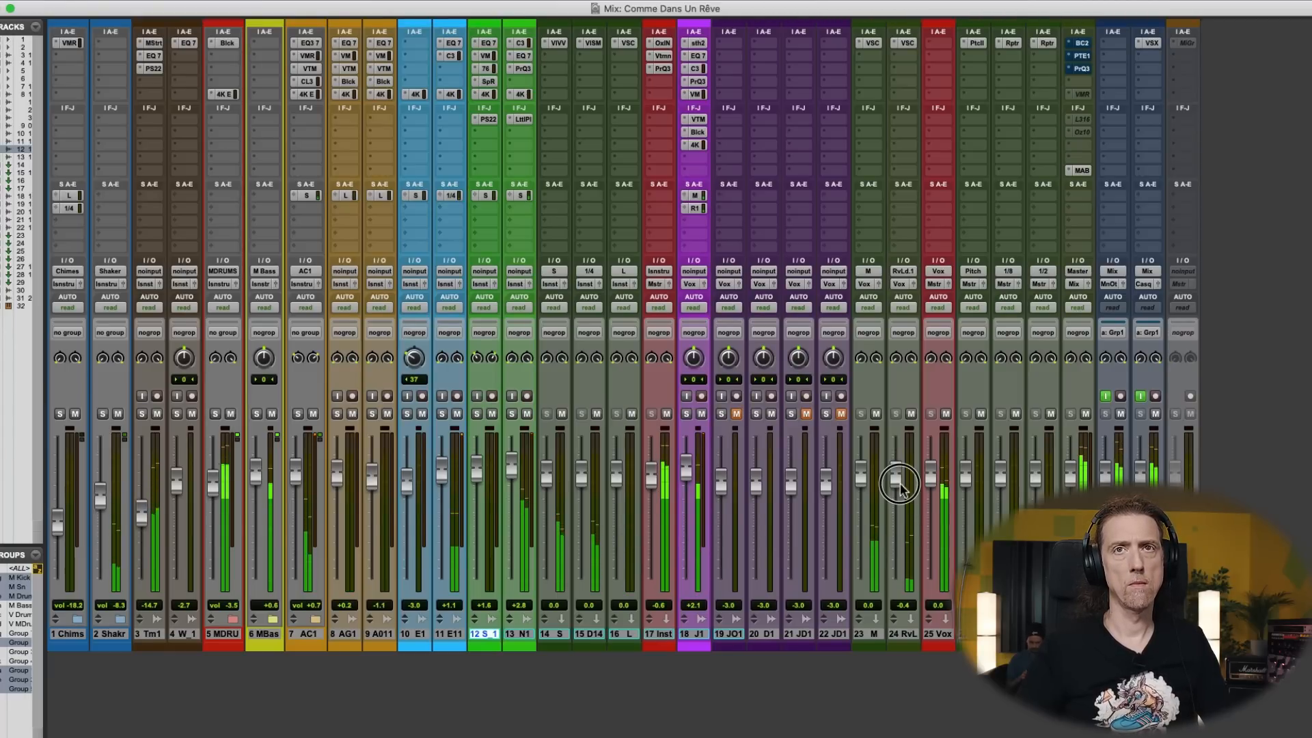
- Cut the High EQ of the Rev Lead track's VerbSuite Classics reverb to about -0.8 dB
{"action": "left_click", "coordinate": [907, 44]}
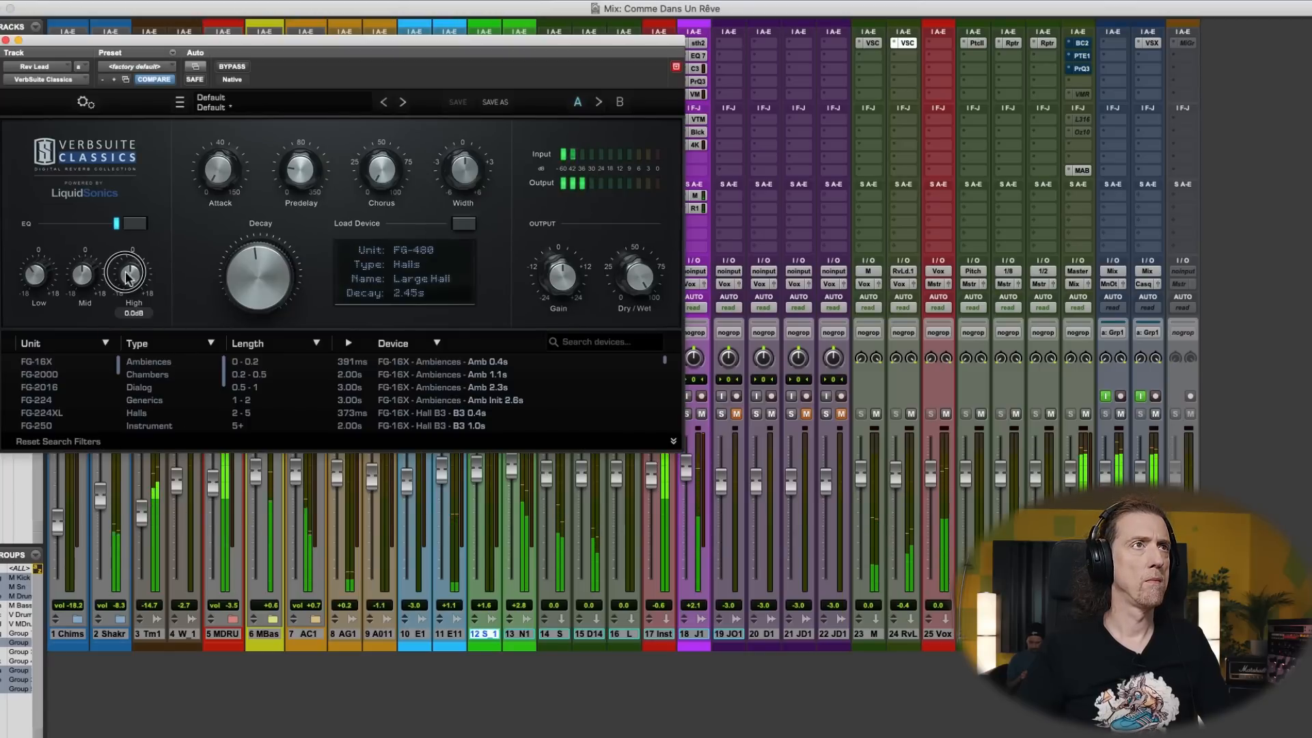
{"action": "left_click_drag", "start_coordinate": [126, 275], "coordinate": [124, 276]}
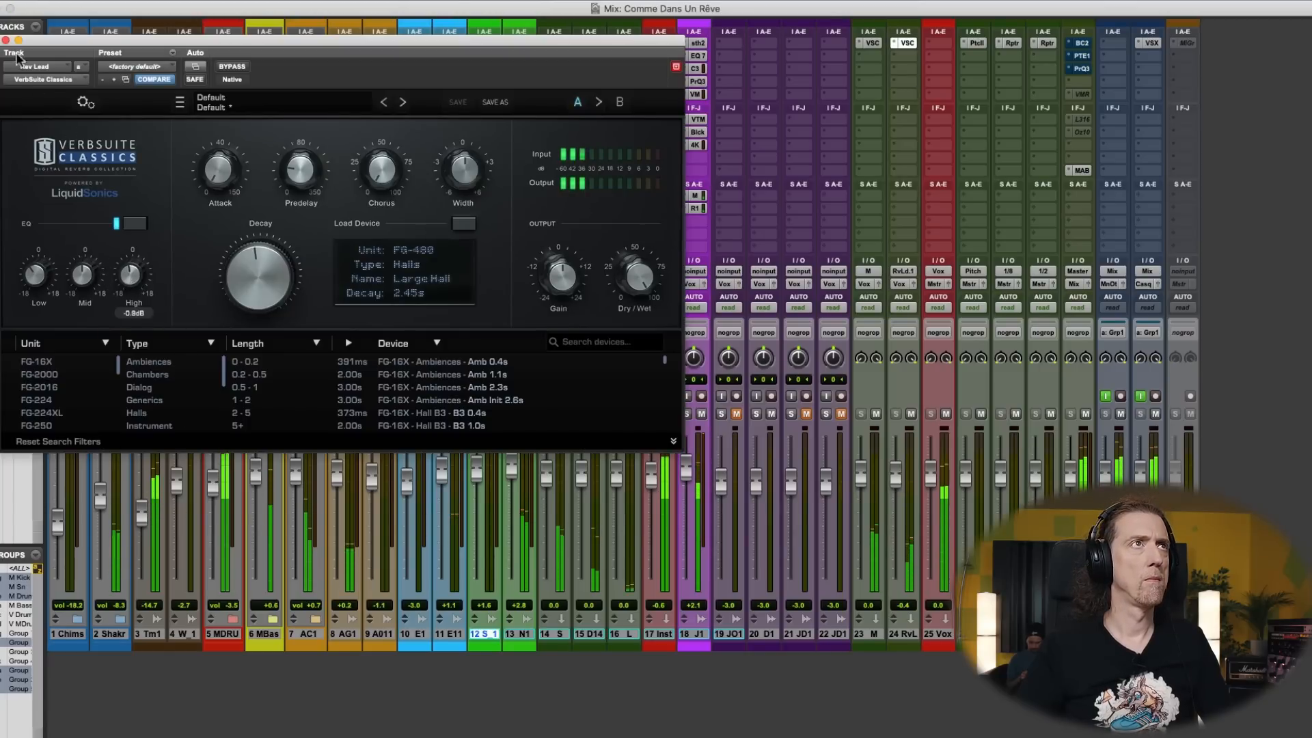
{"action": "left_click", "coordinate": [6, 40]}
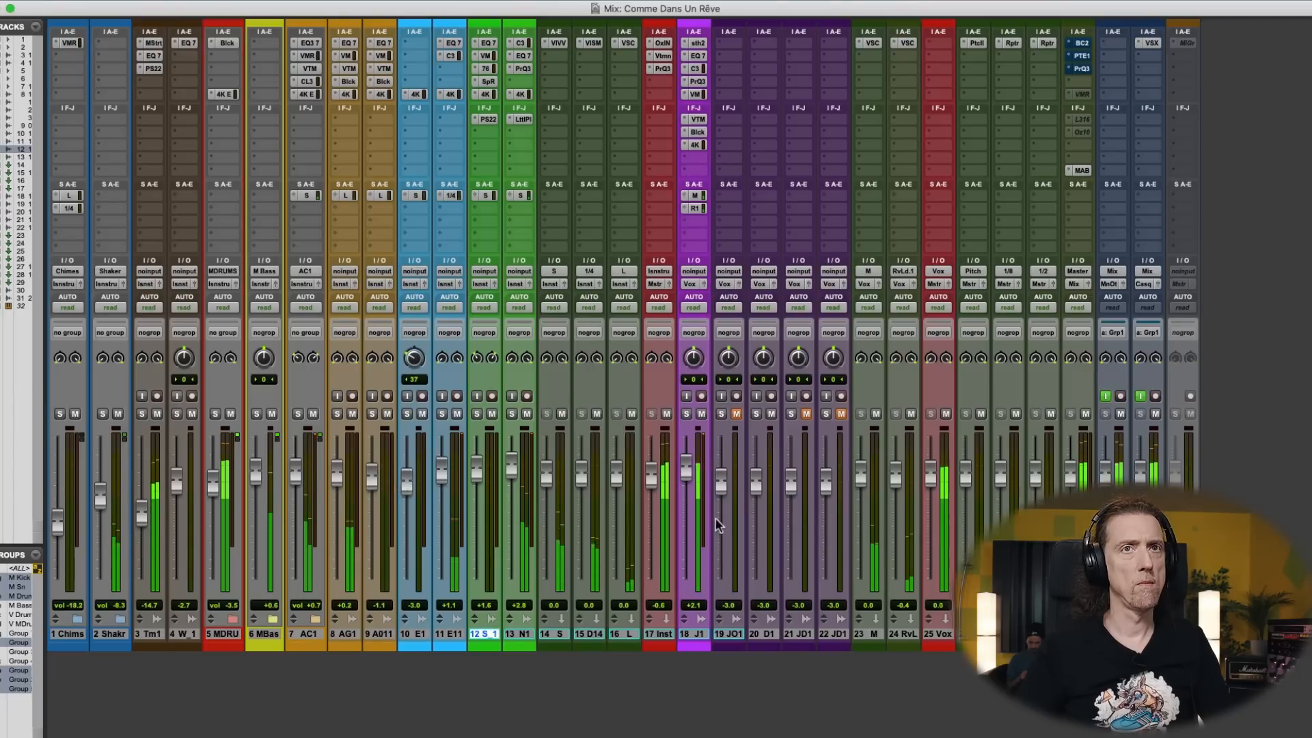
- Check the adjusted vocal against the whole song's timeline up to about bar 25 and stop playback
{"action": "key", "text": "super+equal"}
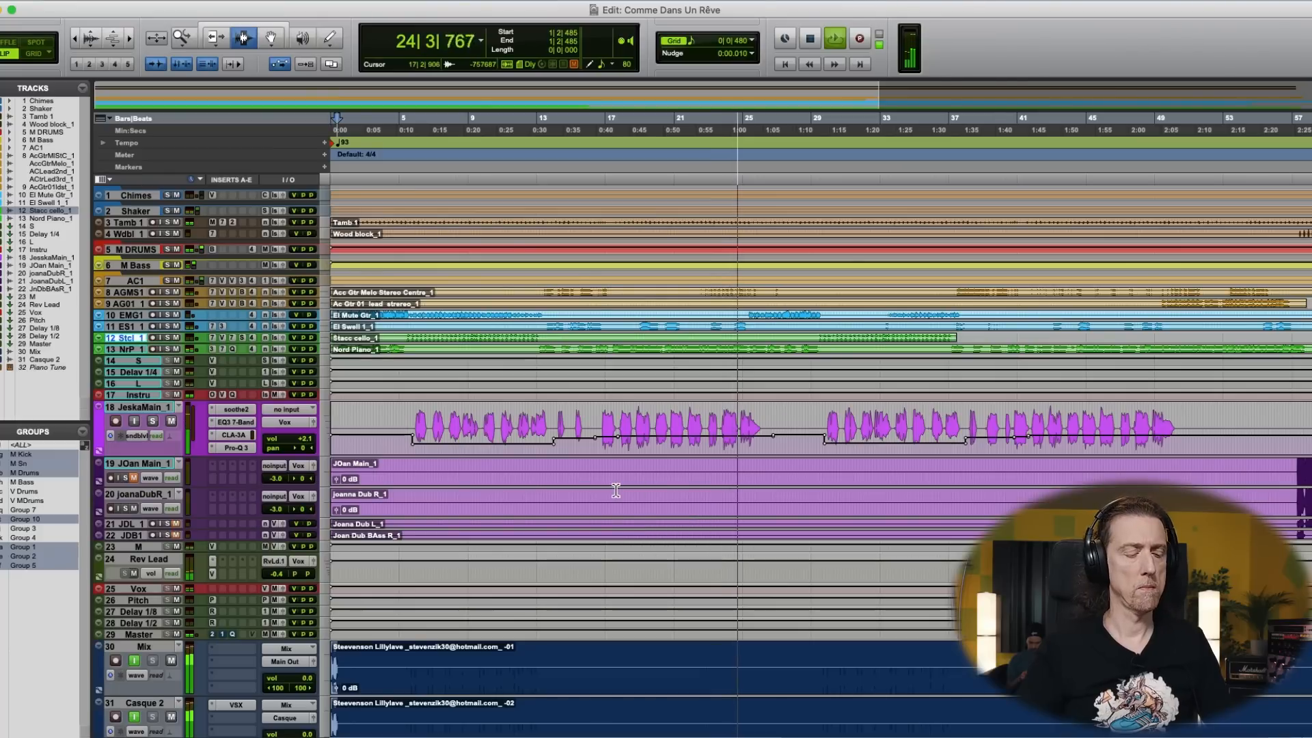
{"action": "key", "text": "super+bracketleft"}
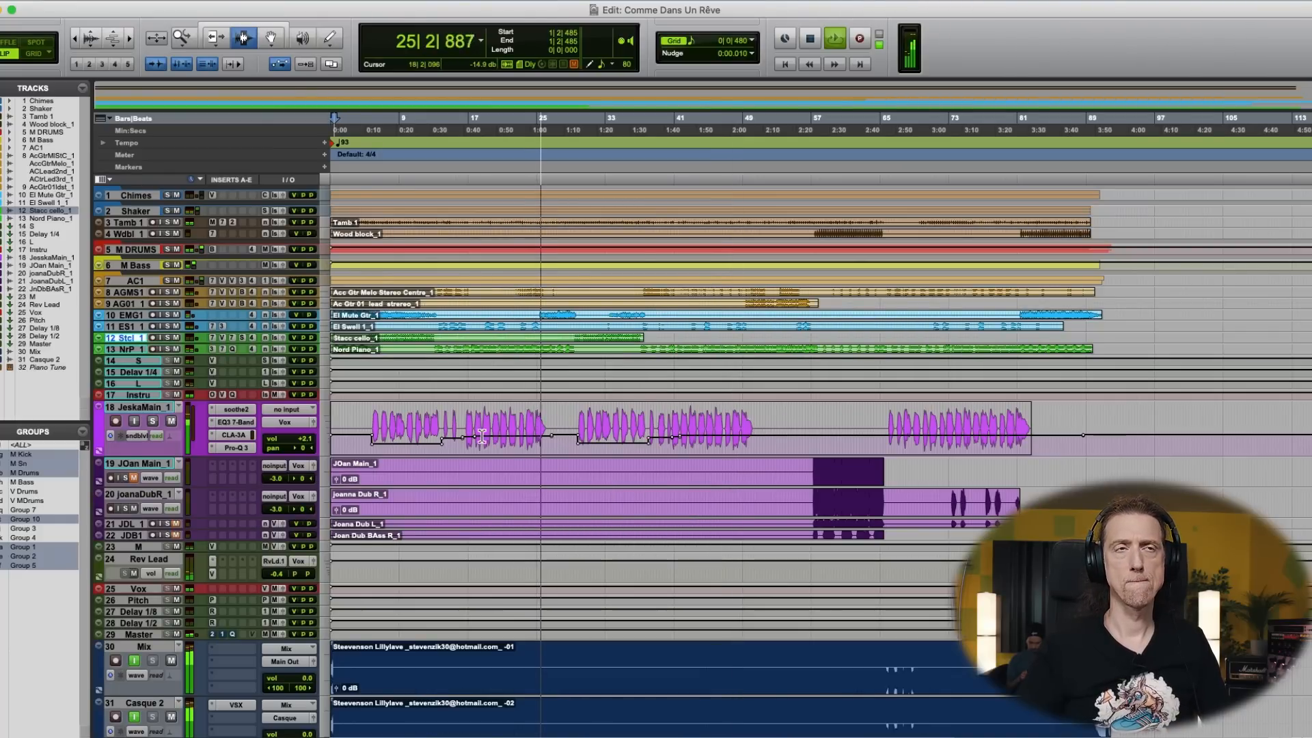
{"action": "key", "text": "space"}
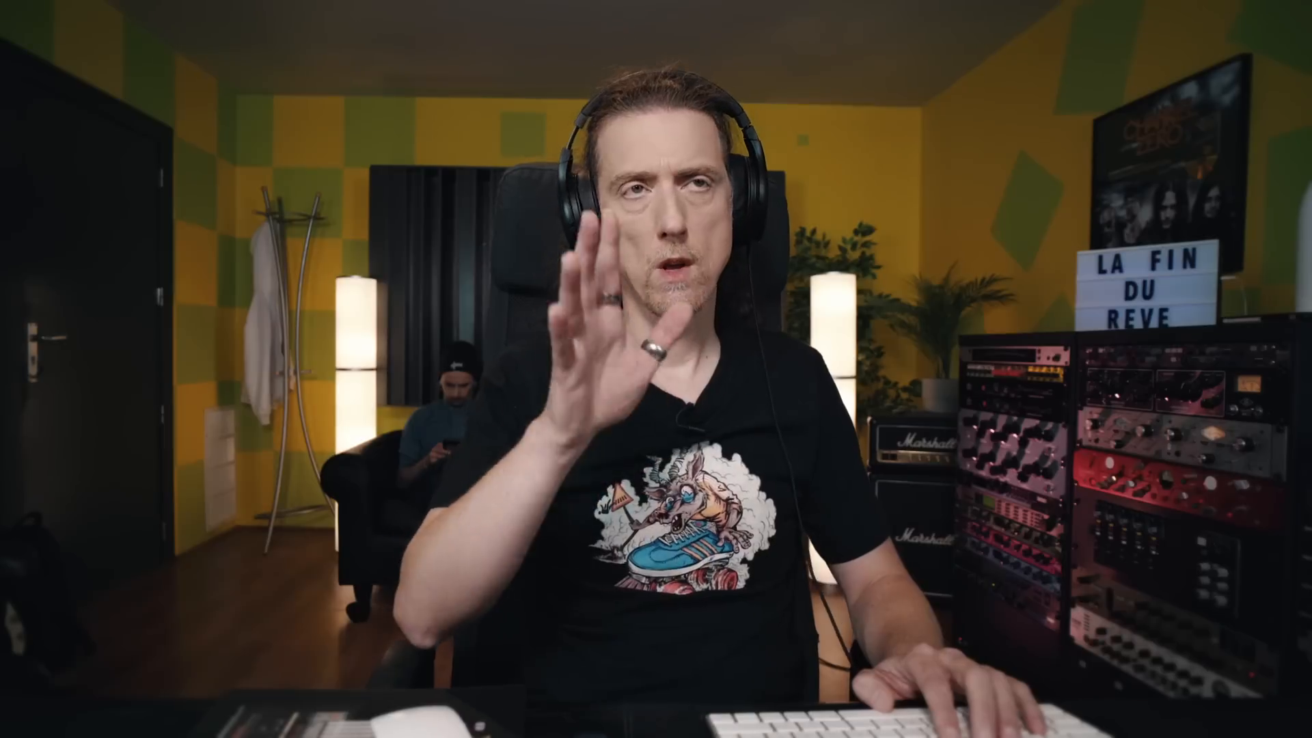
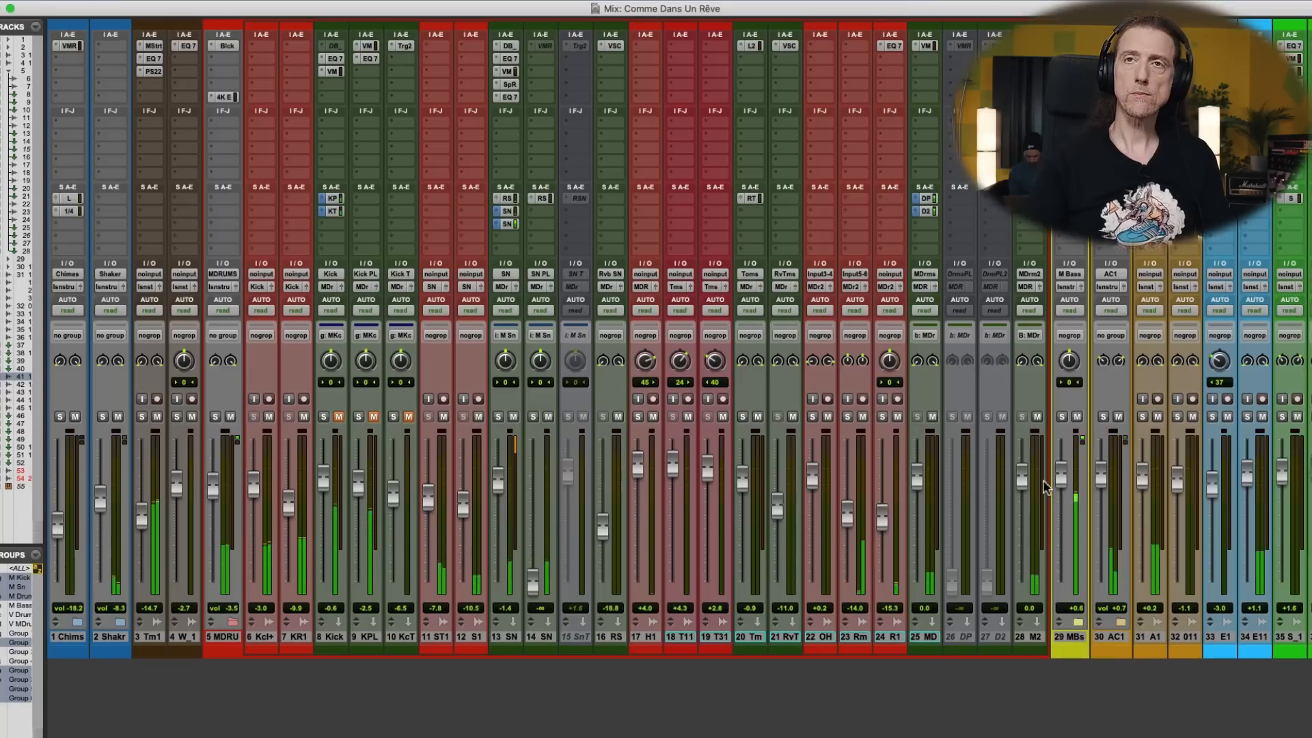
- Raise the M Bass fader to +3.1 dB and lower the SN snare fader to -2.0 dB
{"action": "left_click_drag", "start_coordinate": [1063, 482], "coordinate": [1061, 478]}
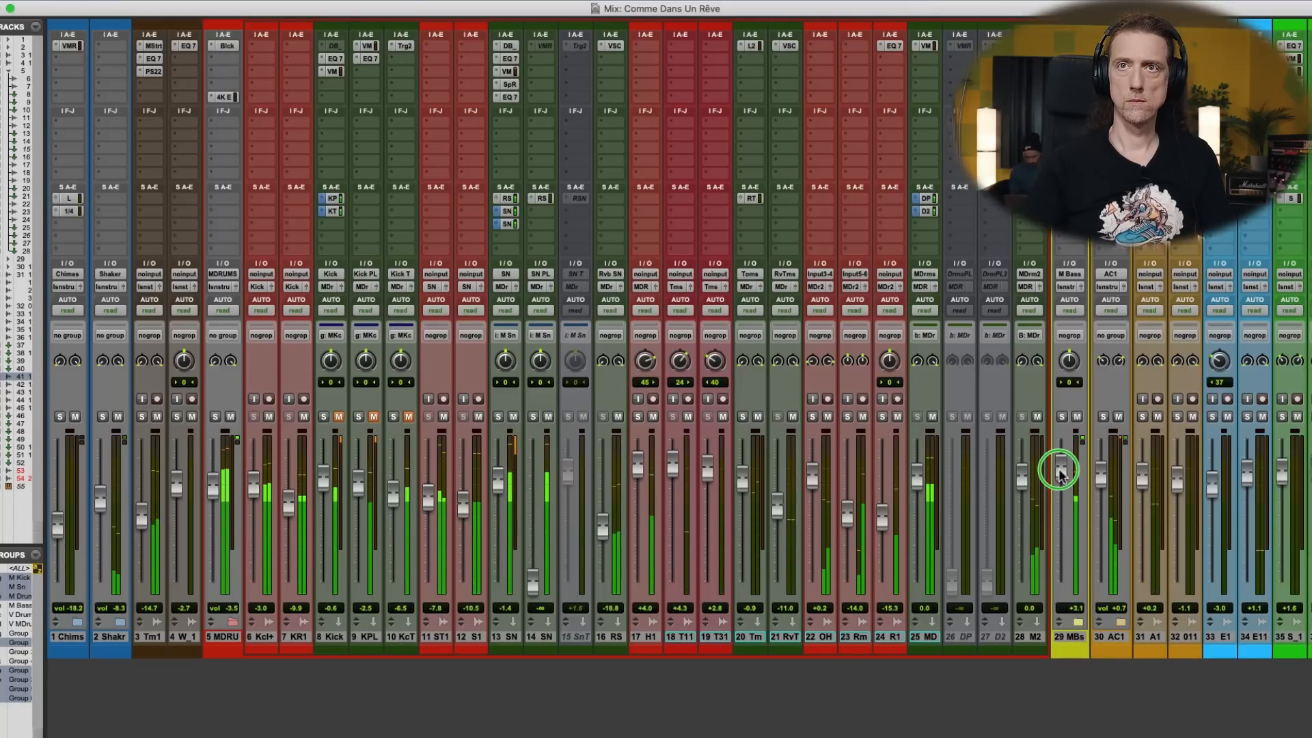
{"action": "left_click_drag", "start_coordinate": [1060, 471], "coordinate": [1060, 471]}
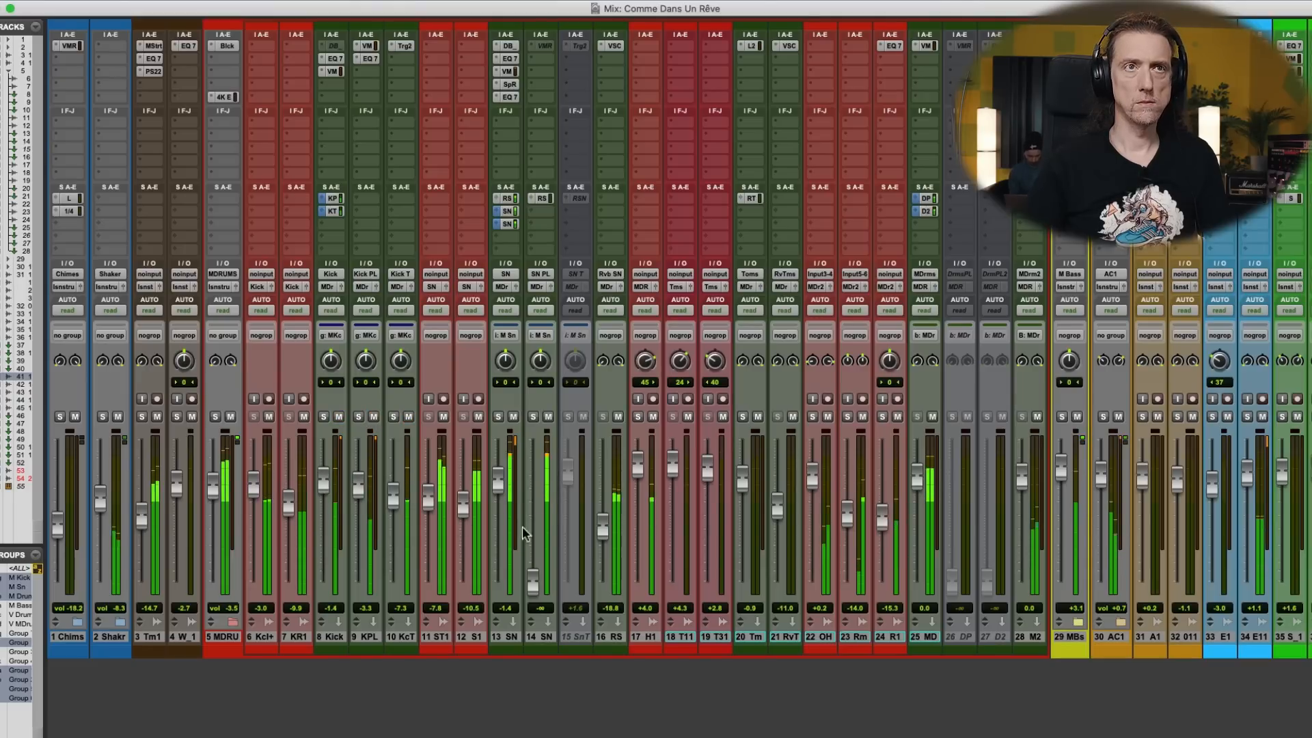
{"action": "left_click_drag", "start_coordinate": [499, 486], "coordinate": [499, 492]}
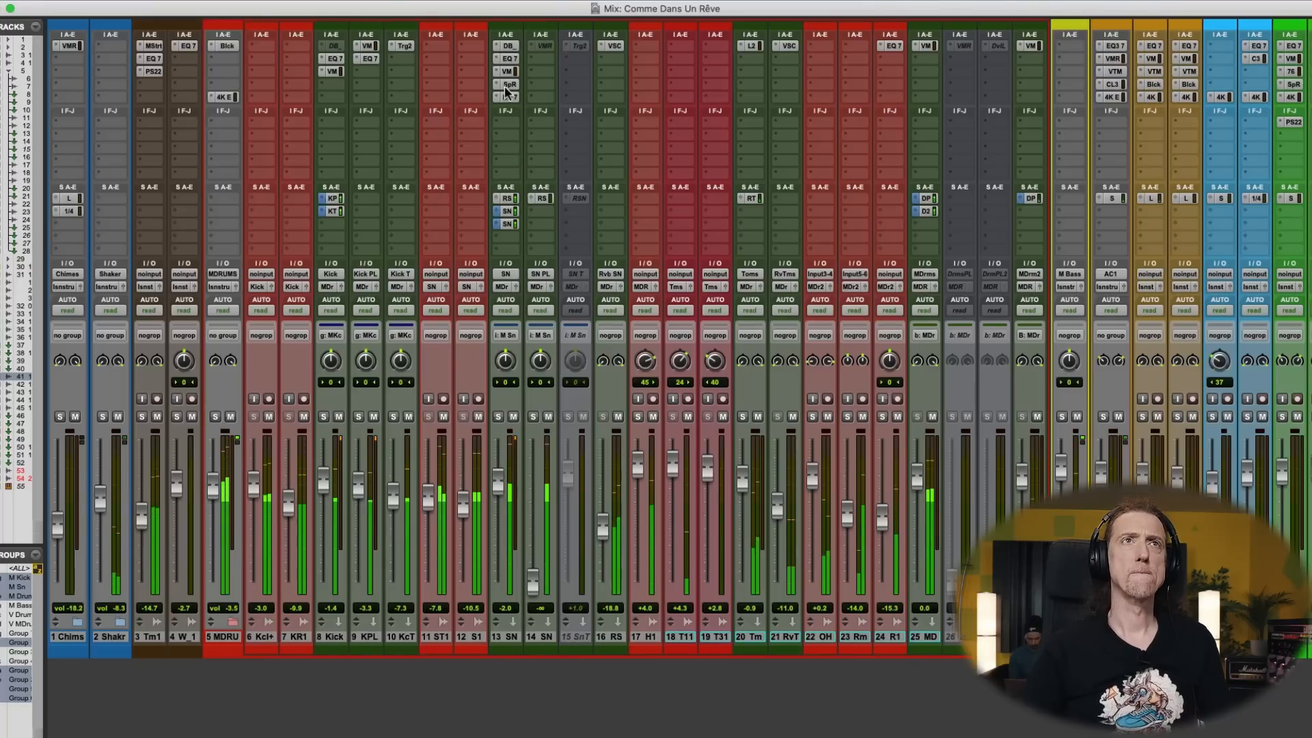
- Open Spice Rack on the SN track, dismiss its update notice, and compare the snare with the plug-in bypassed and active
{"action": "left_click", "coordinate": [507, 85]}
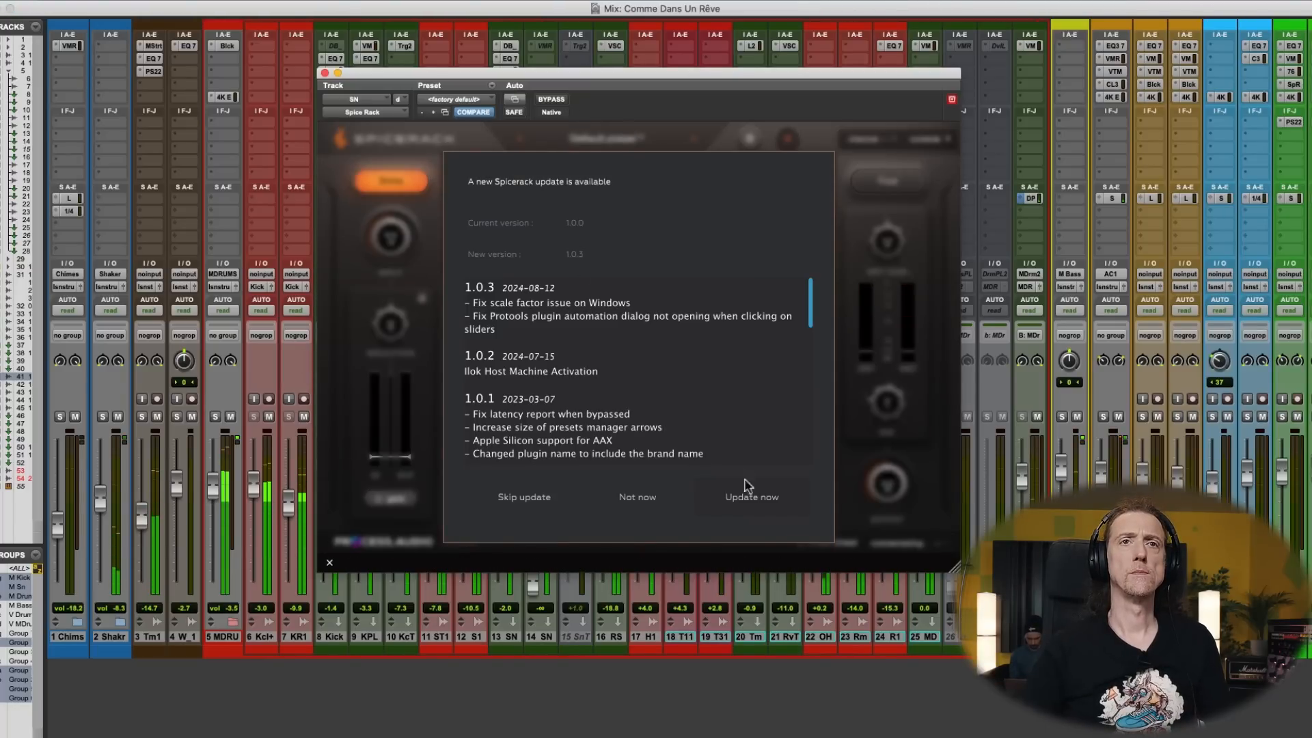
{"action": "left_click", "coordinate": [639, 498]}
{"action": "left_click", "coordinate": [551, 99]}
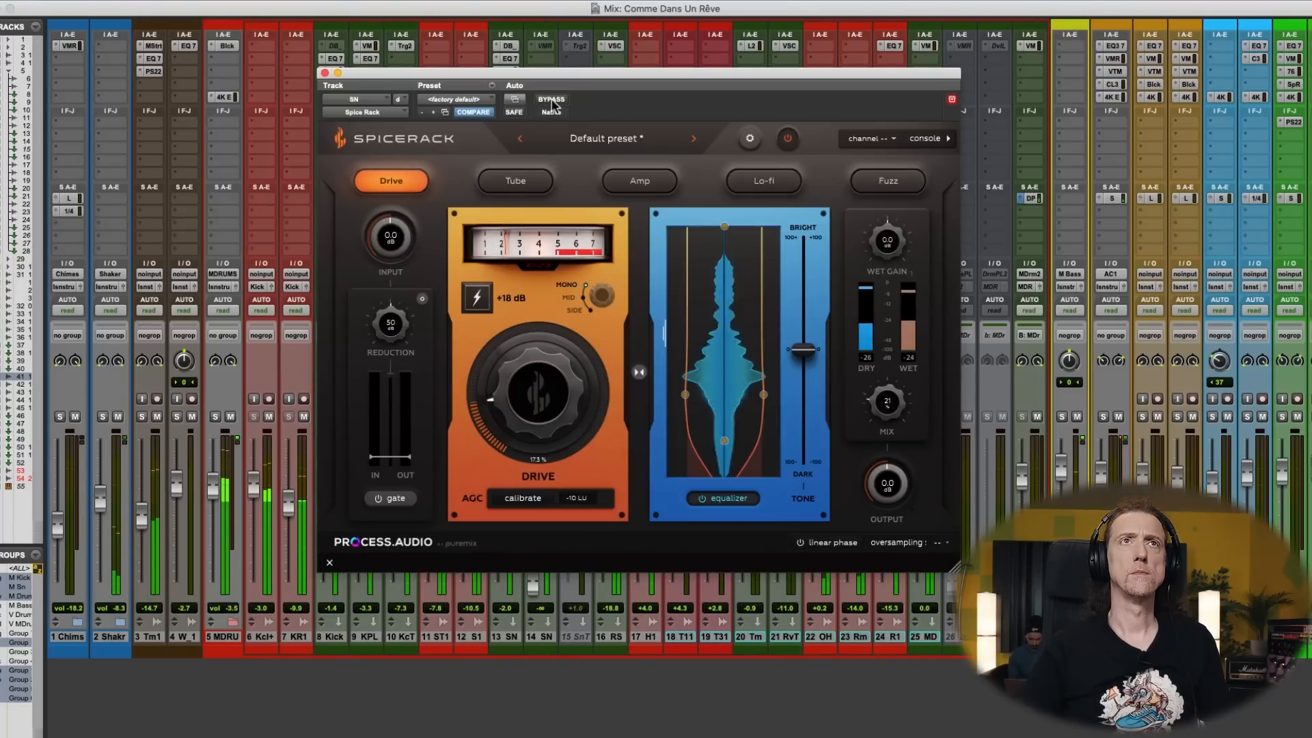
{"action": "left_click", "coordinate": [552, 100]}
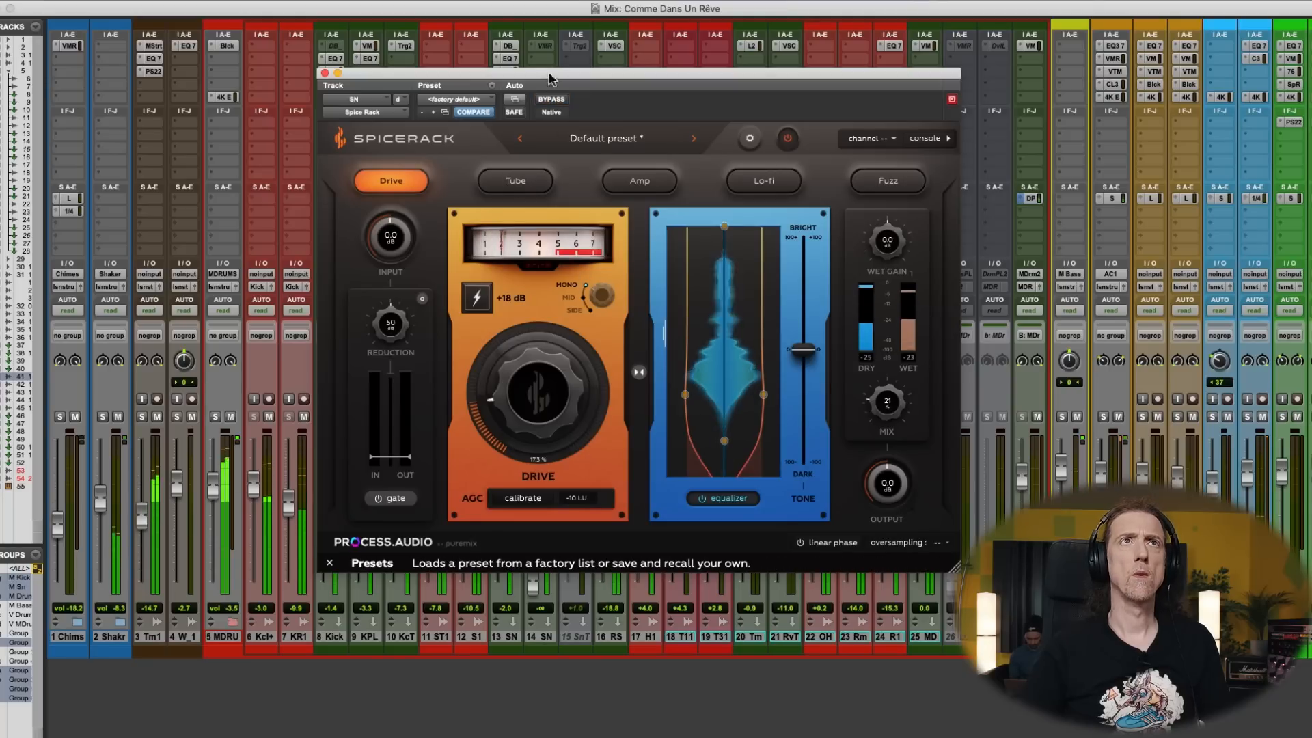
- Move the HMF cut in the SN track's first EQ3 7-Band to 2.30 kHz at -3.2 dB with a Q of 2.48
{"action": "left_click", "coordinate": [510, 58]}
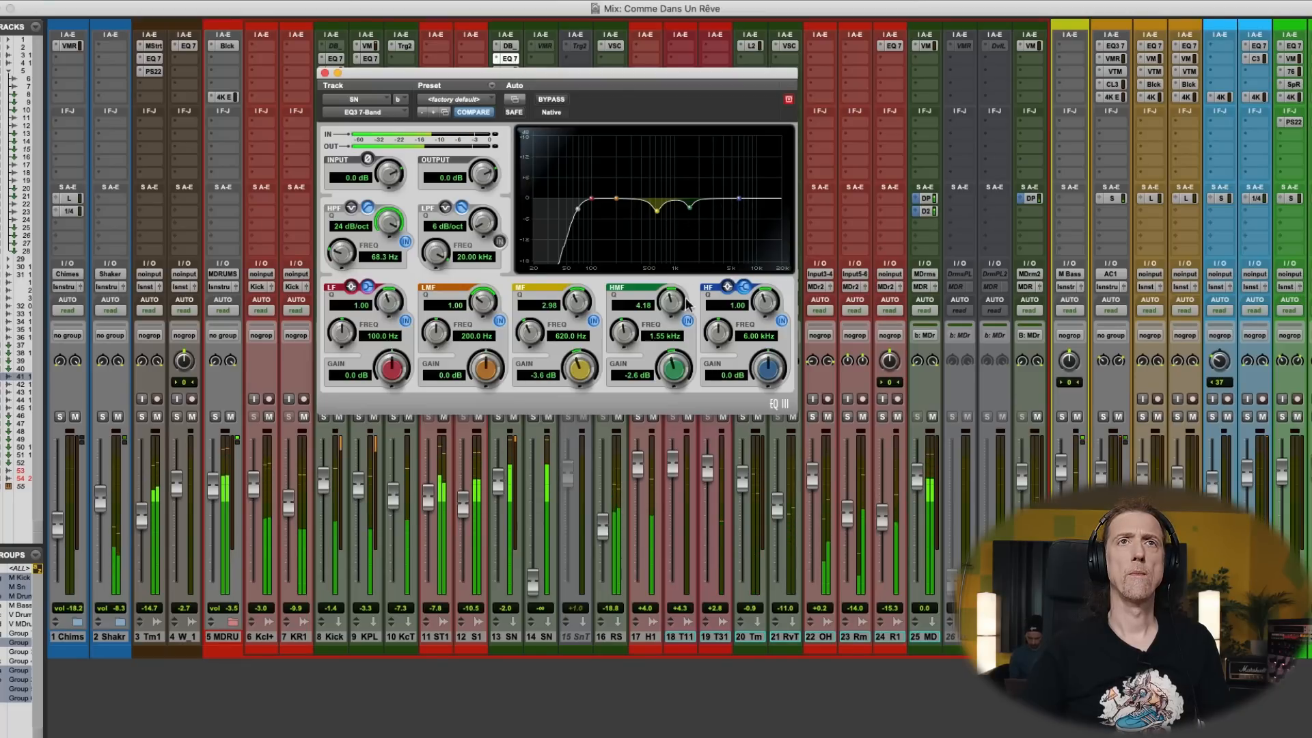
{"action": "left_click", "coordinate": [687, 321]}
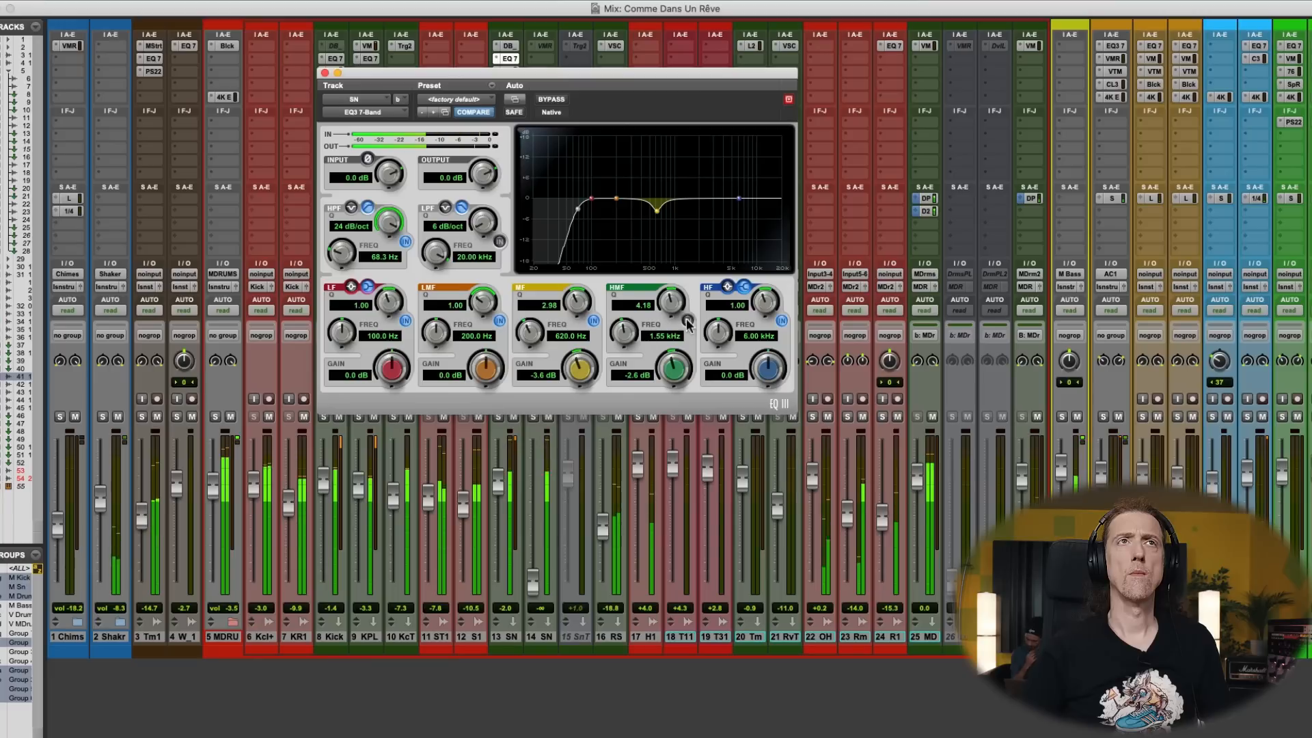
{"action": "left_click", "coordinate": [686, 321]}
{"action": "mouse_move", "coordinate": [691, 210]}
{"action": "left_mouse_down"}
{"action": "mouse_move", "coordinate": [683, 146]}
{"action": "mouse_move", "coordinate": [700, 146]}
{"action": "mouse_move", "coordinate": [710, 222]}
{"action": "mouse_move", "coordinate": [703, 210]}
{"action": "left_mouse_up"}
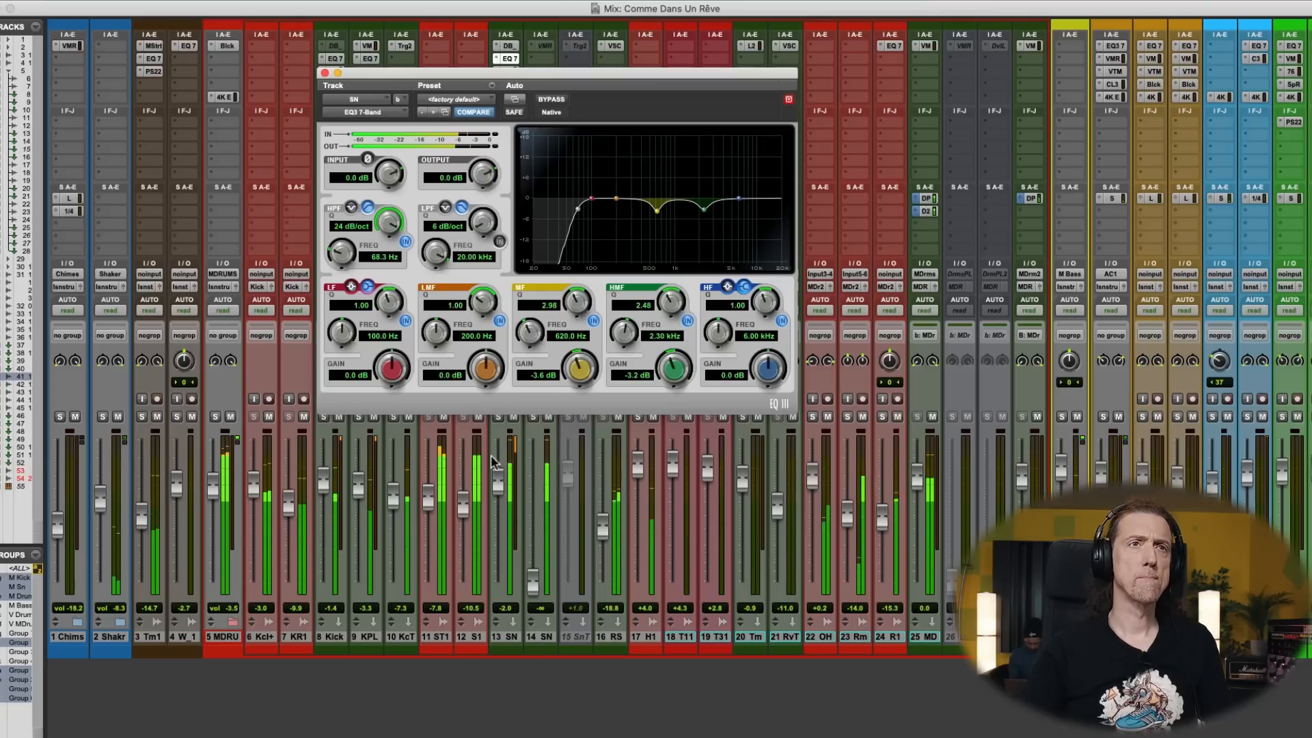
{"action": "left_click", "coordinate": [327, 75]}
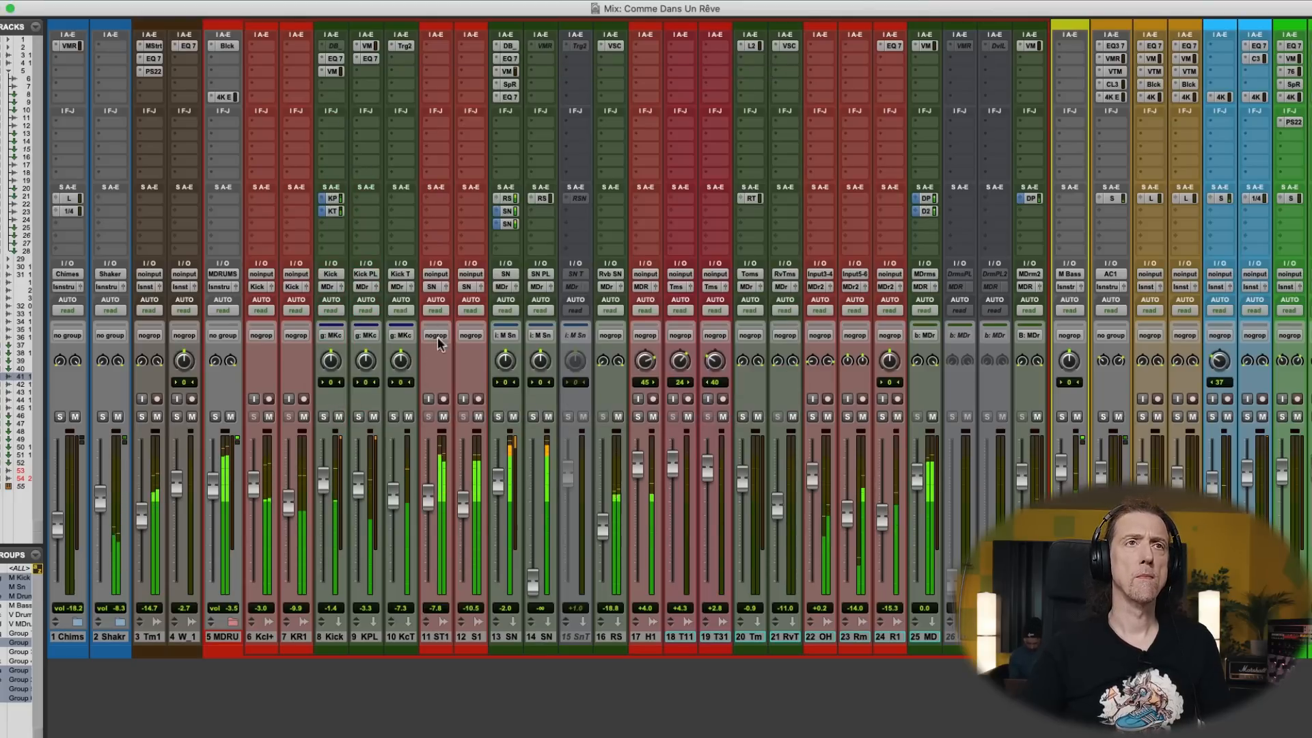
- Compare the snare with the Snare Bottom track muted and unmuted, both in the mix and with the snare soloed
{"action": "left_click", "coordinate": [478, 417]}
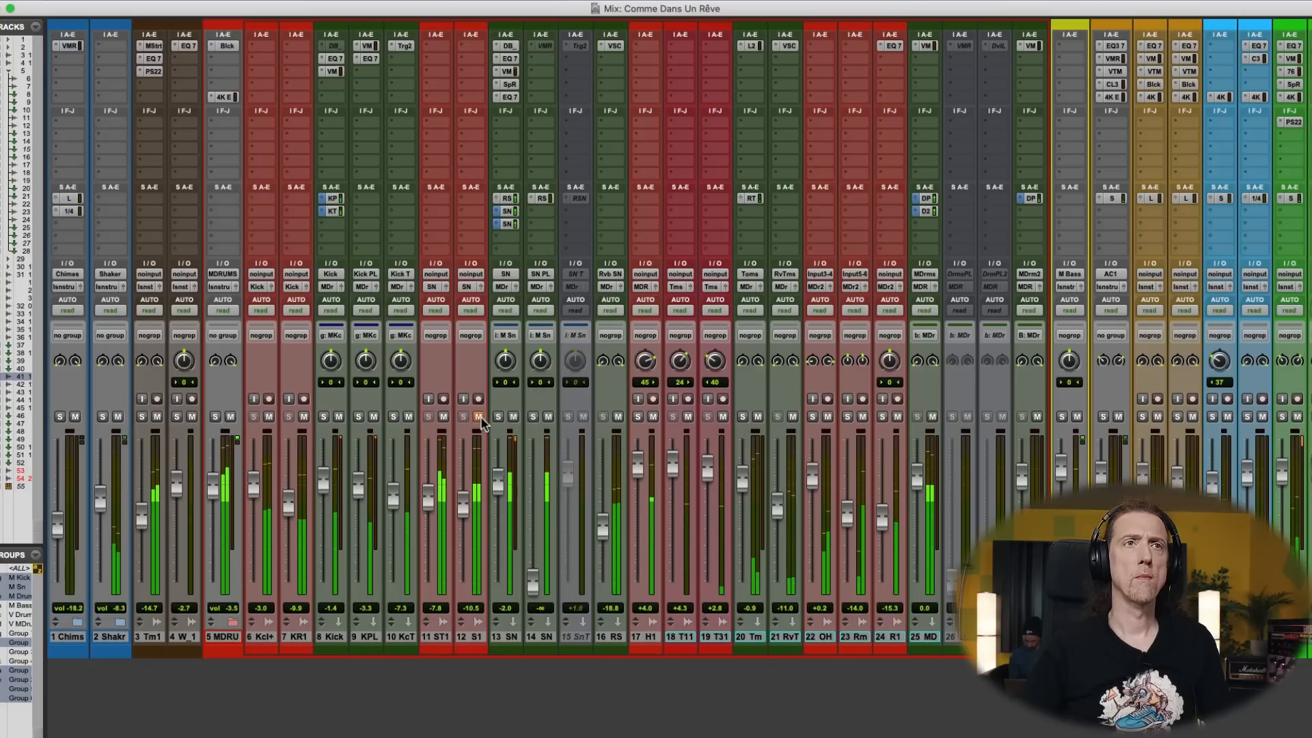
{"action": "left_click", "coordinate": [478, 416]}
{"action": "left_click_drag", "start_coordinate": [468, 523], "coordinate": [463, 507]}
{"action": "left_click", "coordinate": [498, 417]}
{"action": "left_click", "coordinate": [444, 417]}
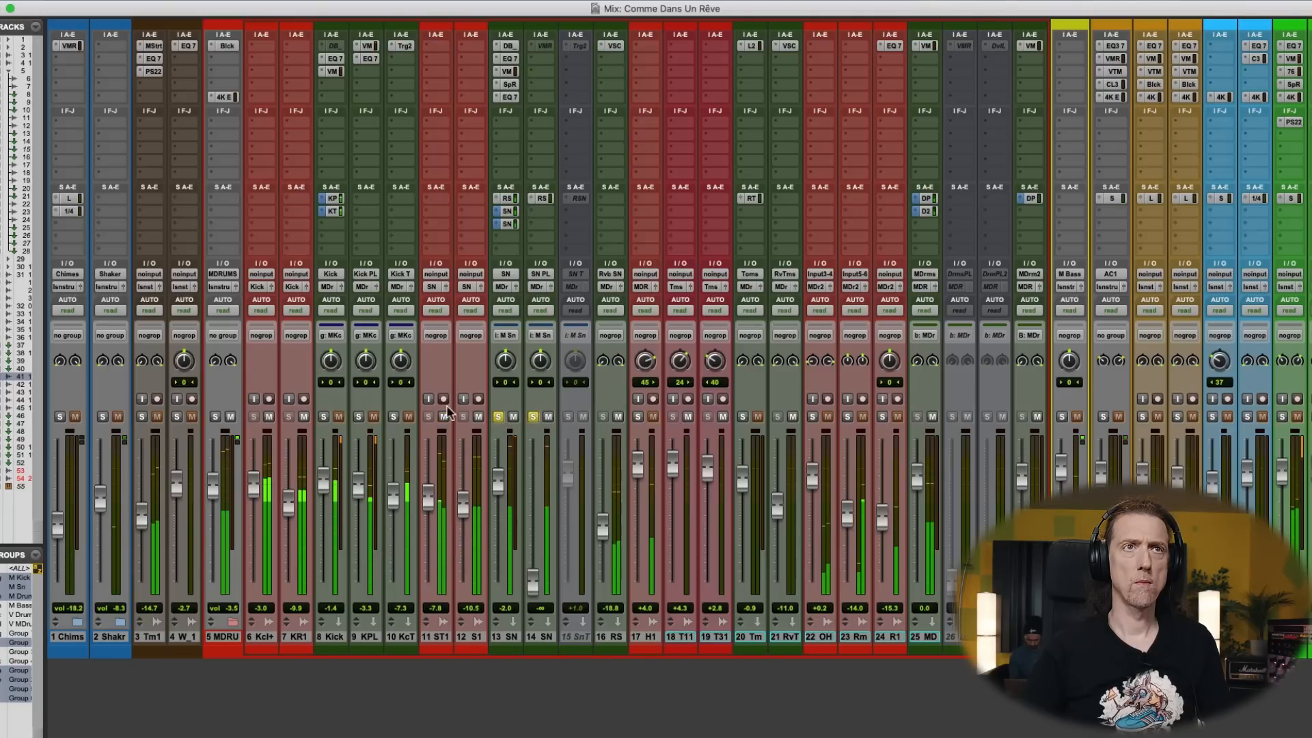
- Insert EQ3 7-Band on the Snare Bottom track, cutting HMF -11.0 dB at 1.22 kHz and HF -5.0 dB at 5.40 kHz
{"action": "left_click", "coordinate": [472, 48]}
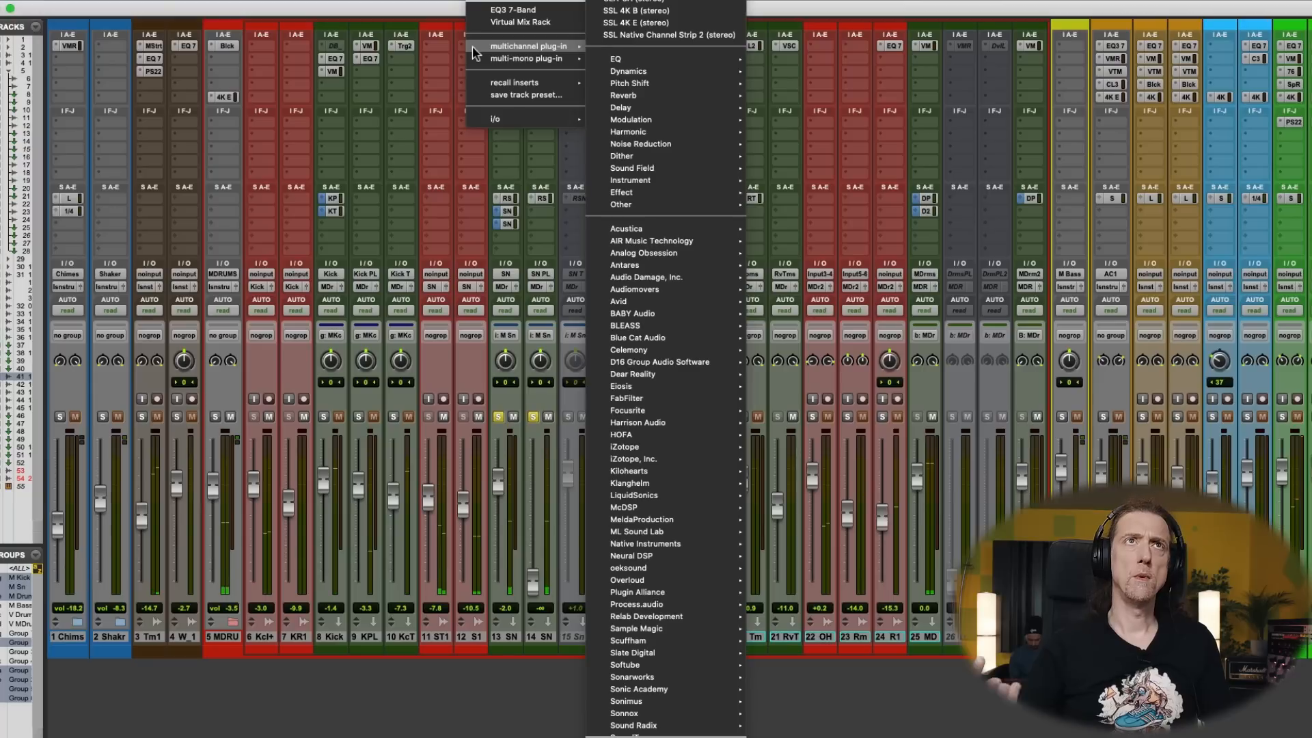
{"action": "left_click", "coordinate": [489, 11]}
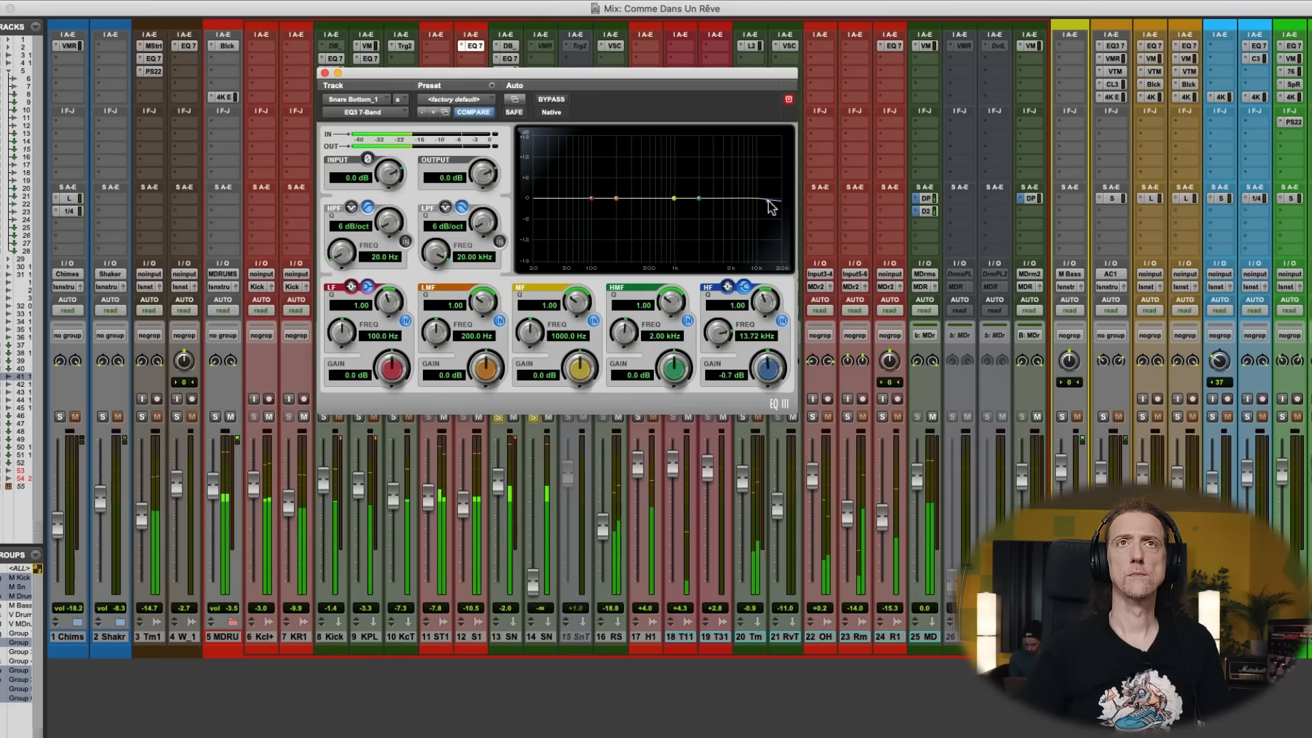
{"action": "left_click_drag", "start_coordinate": [768, 205], "coordinate": [680, 236]}
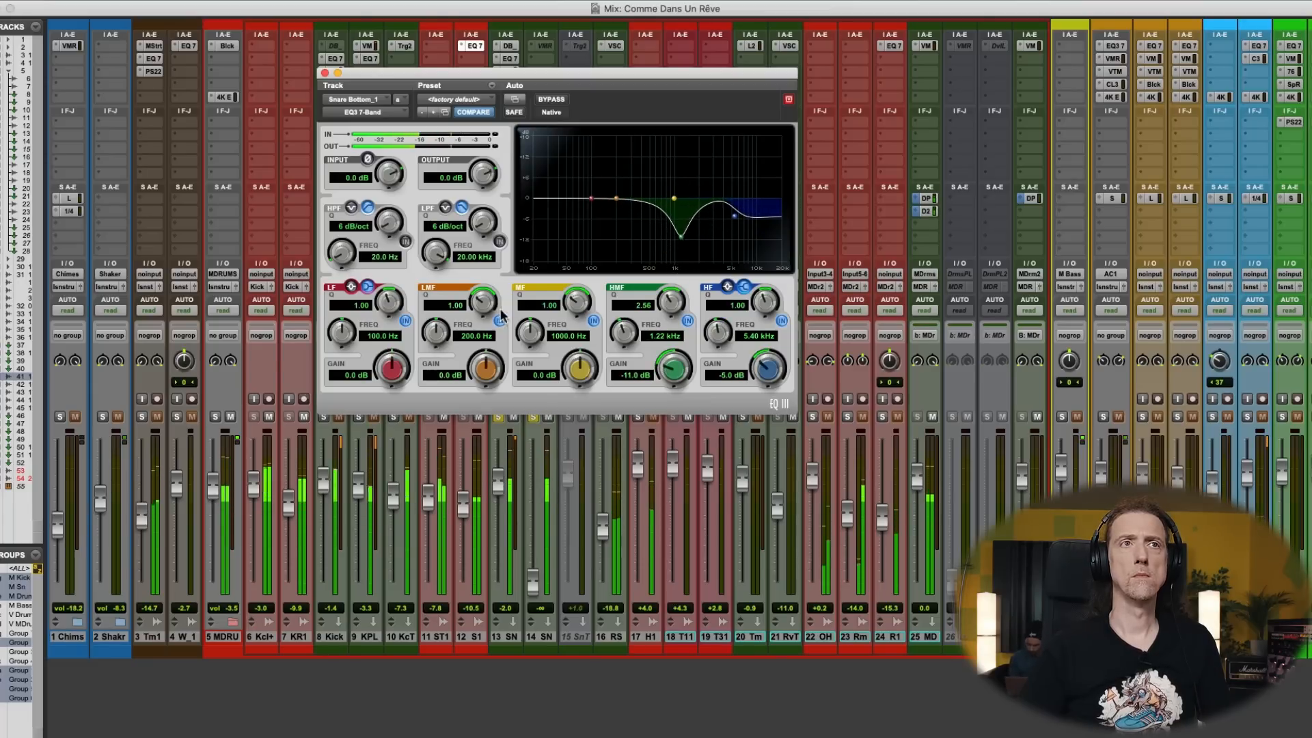
{"action": "left_click", "coordinate": [326, 73]}
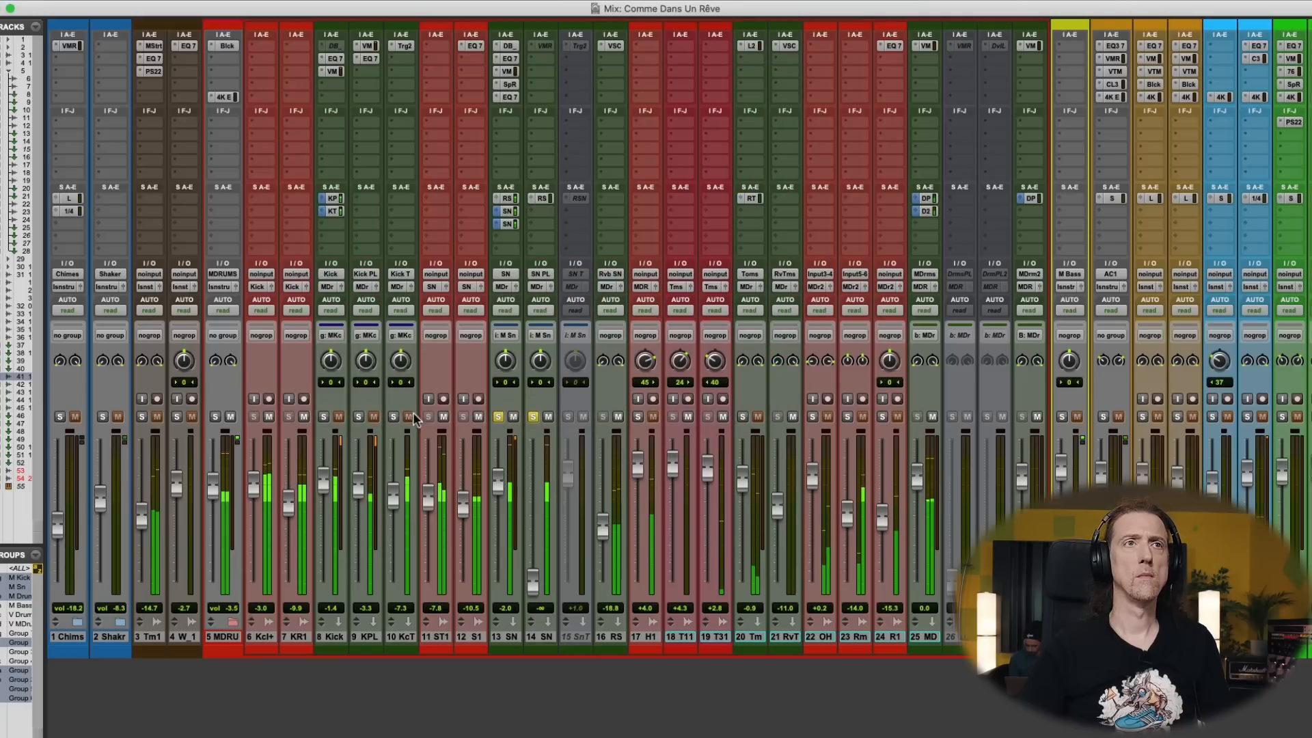
- Recheck the Snare Bottom by muting and unmuting it, lower its fader to -13.4 dB, and unsolo the snare
{"action": "left_click", "coordinate": [478, 417]}
{"action": "left_click", "coordinate": [478, 417]}
{"action": "left_click_drag", "start_coordinate": [461, 515], "coordinate": [461, 524]}
{"action": "left_click", "coordinate": [499, 417]}
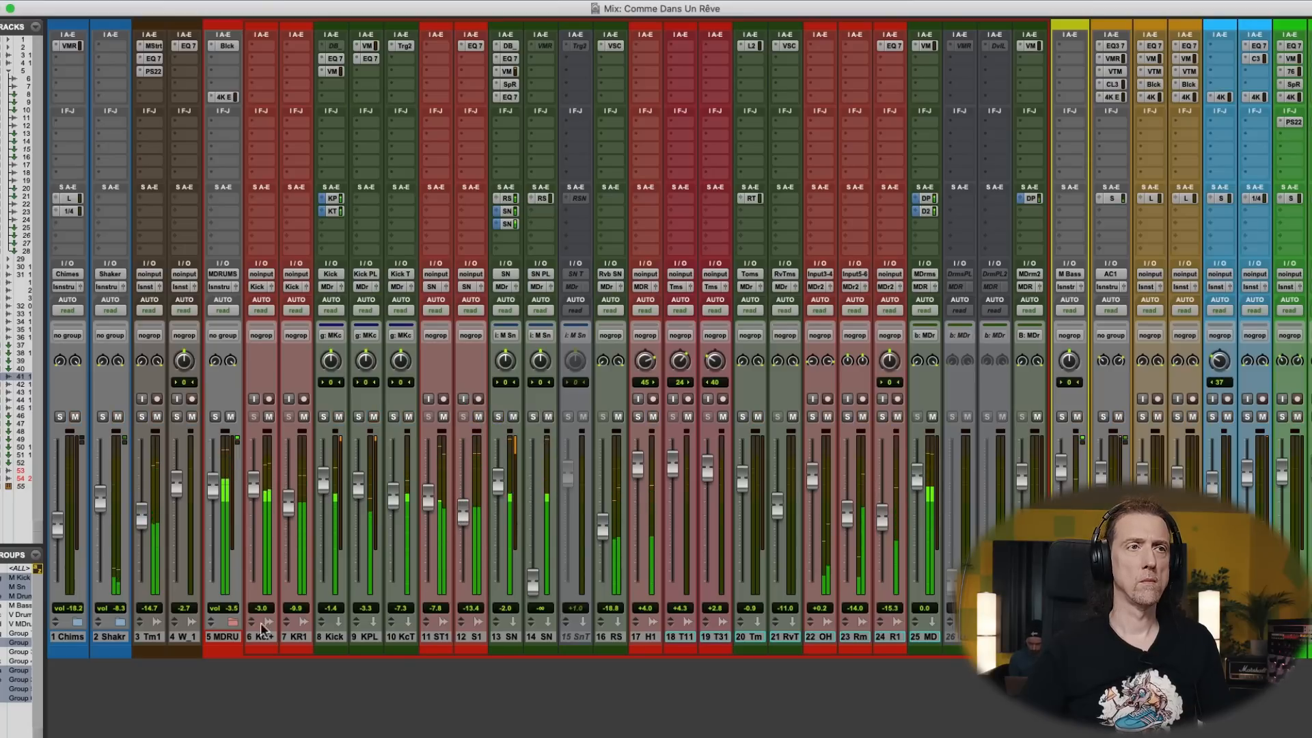
- Collapse the drum folder and examine the SSL 4K E filter, EQ and width settings on the M DRUMS bus
{"action": "left_click", "coordinate": [233, 622]}
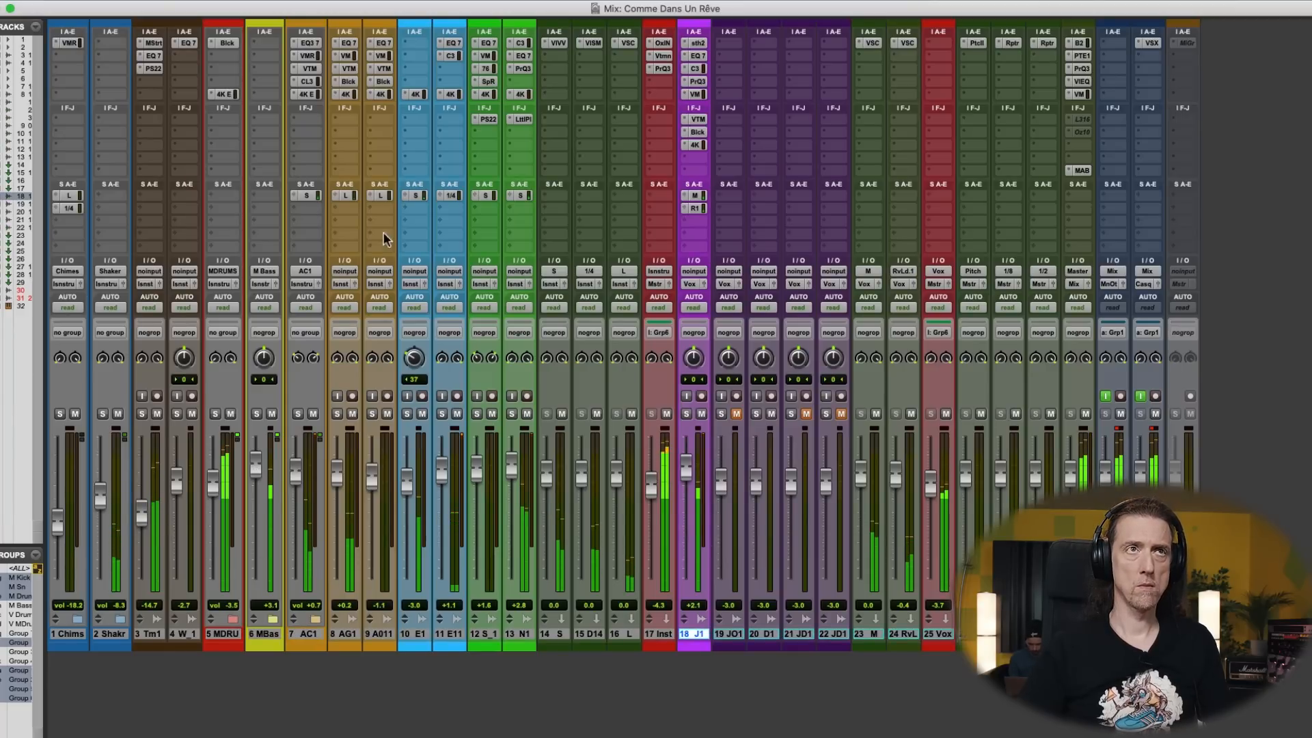
{"action": "left_click", "coordinate": [224, 94]}
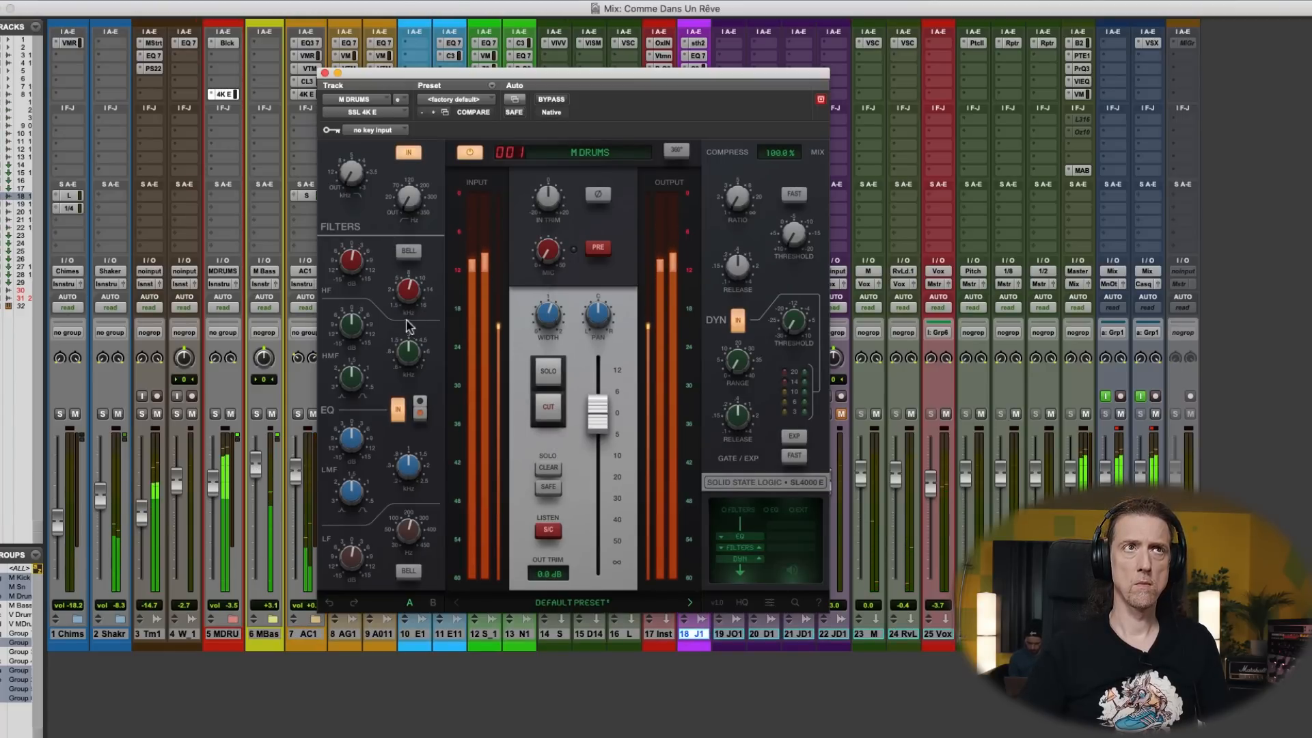
{"action": "mouse_move", "coordinate": [358, 276]}
{"action": "mouse_move", "coordinate": [548, 315]}
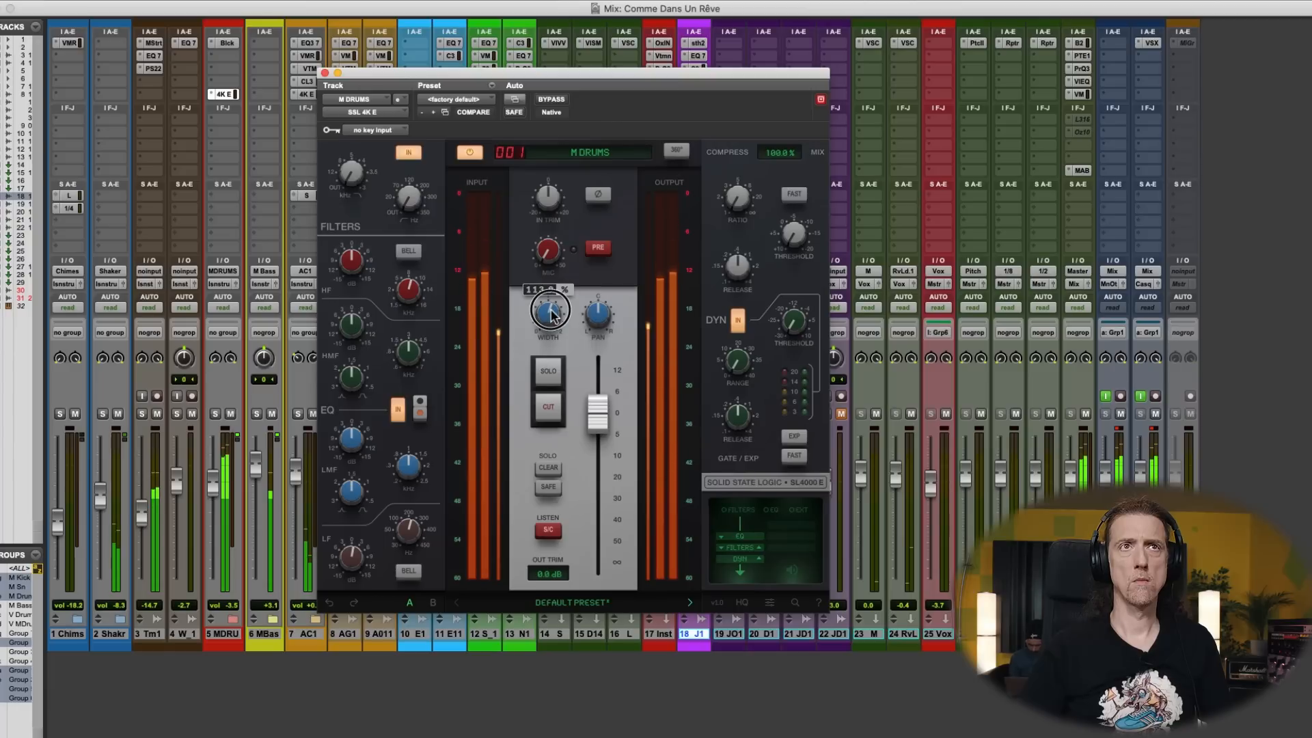
- Reduce the Saturation amount slightly in the M DRUMS bus's Black Box HG-2, keeping the saturation frequency at Flat
{"action": "left_click", "coordinate": [227, 42]}
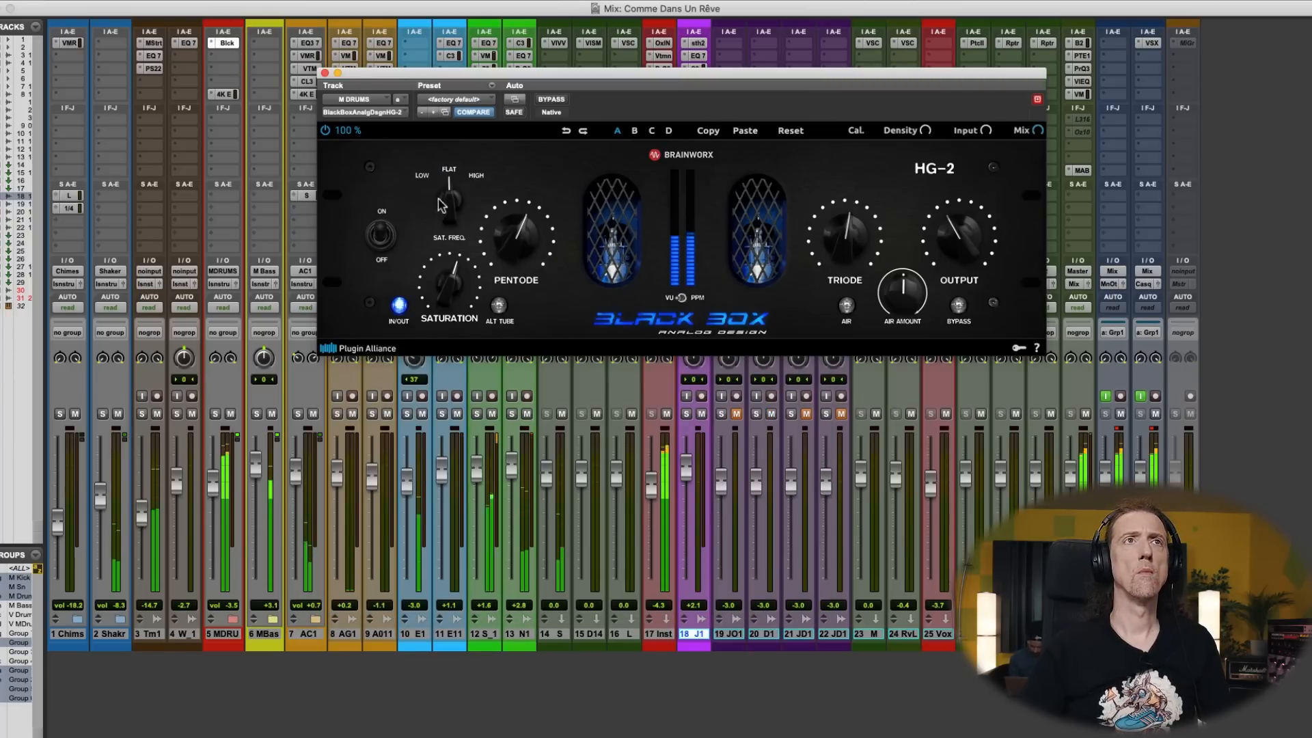
{"action": "mouse_move", "coordinate": [442, 204]}
{"action": "left_mouse_down"}
{"action": "mouse_move", "coordinate": [441, 224]}
{"action": "mouse_move", "coordinate": [444, 194]}
{"action": "left_mouse_up"}
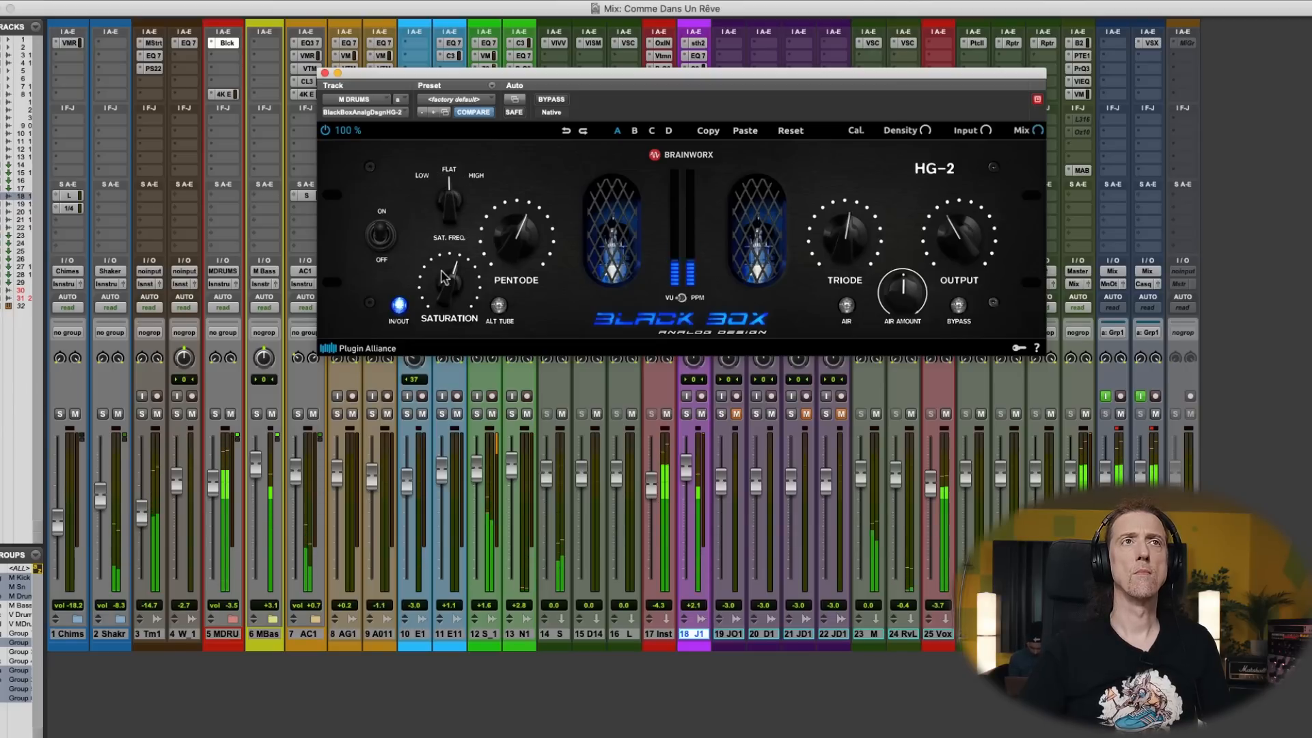
{"action": "left_click_drag", "start_coordinate": [444, 282], "coordinate": [441, 285]}
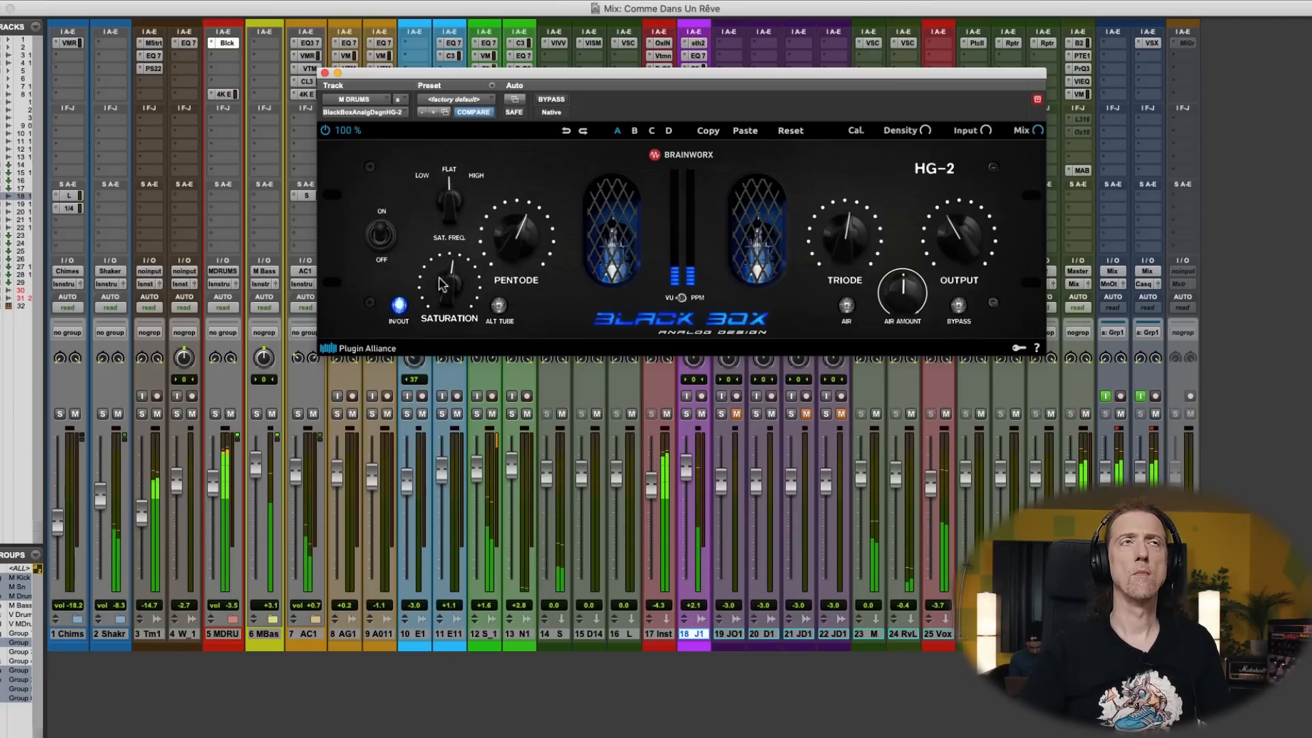
{"action": "left_click", "coordinate": [325, 73]}
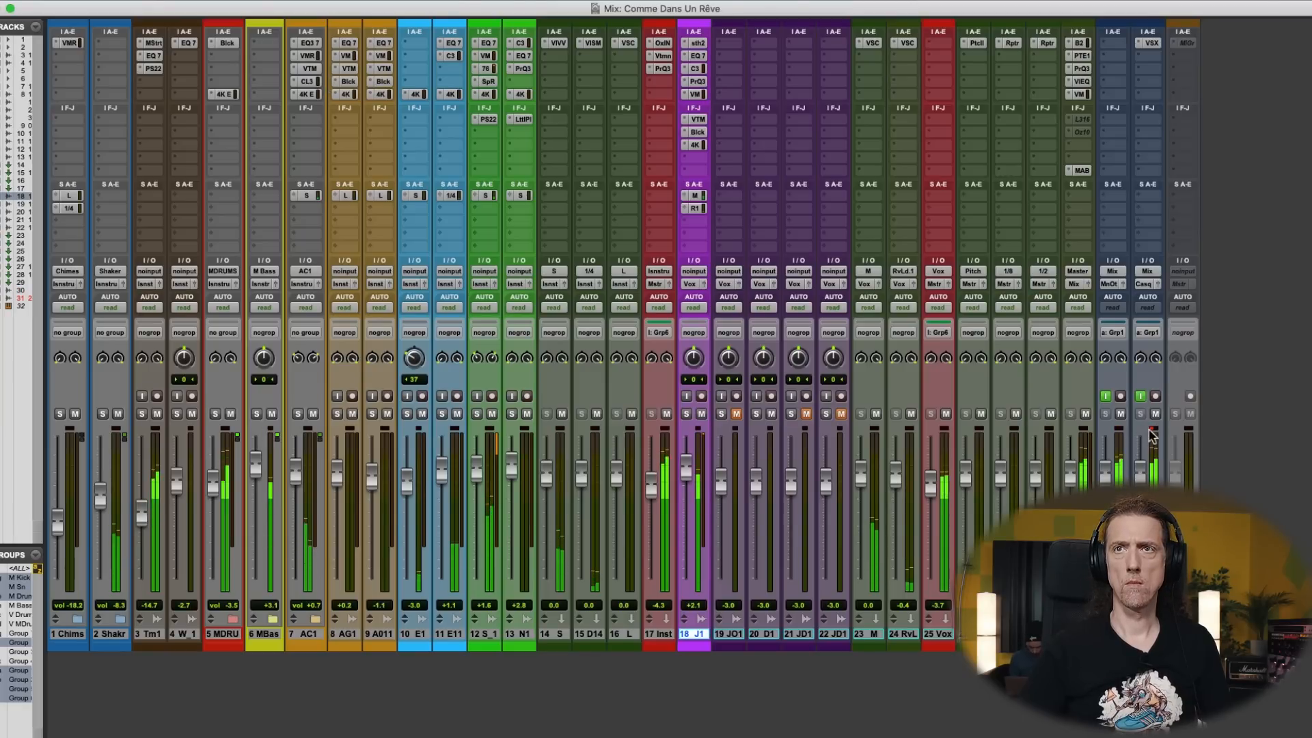
- Expand the drum folder again and lower the SN snare fader to -2.7 dB
{"action": "left_click", "coordinate": [1106, 397]}
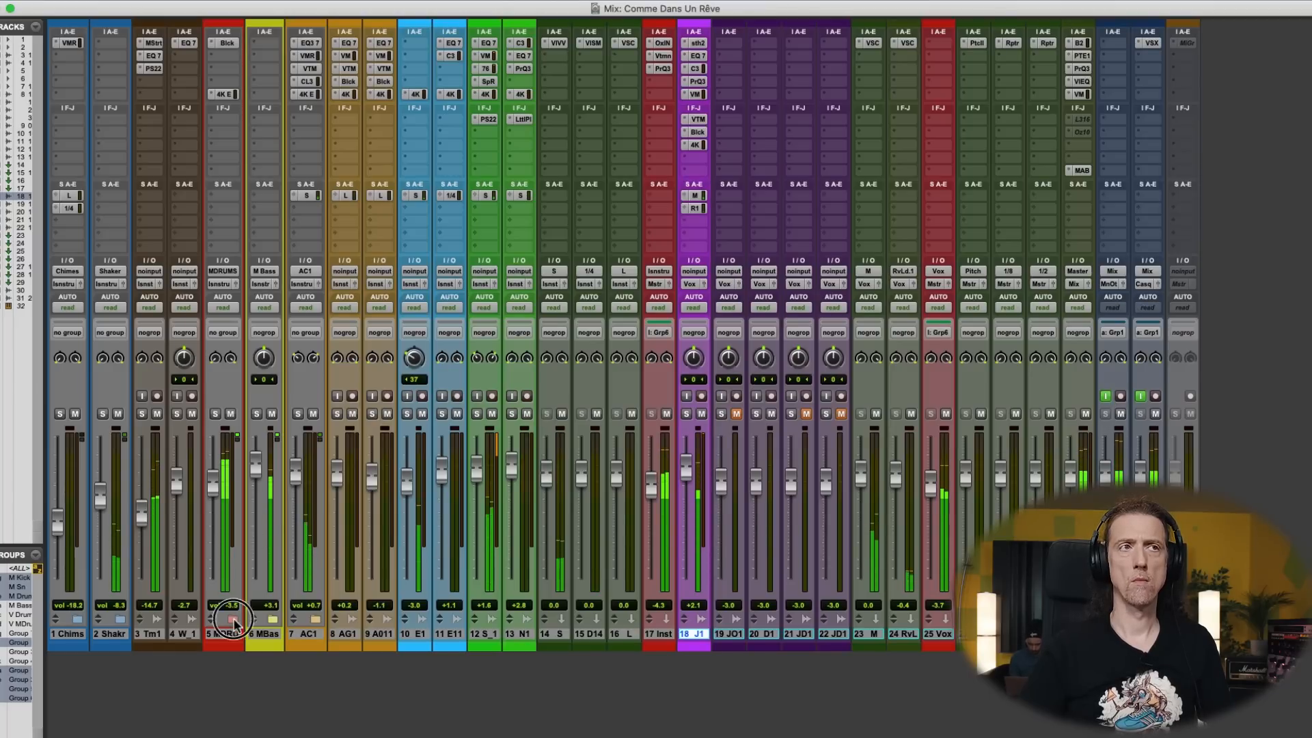
{"action": "left_click", "coordinate": [233, 620]}
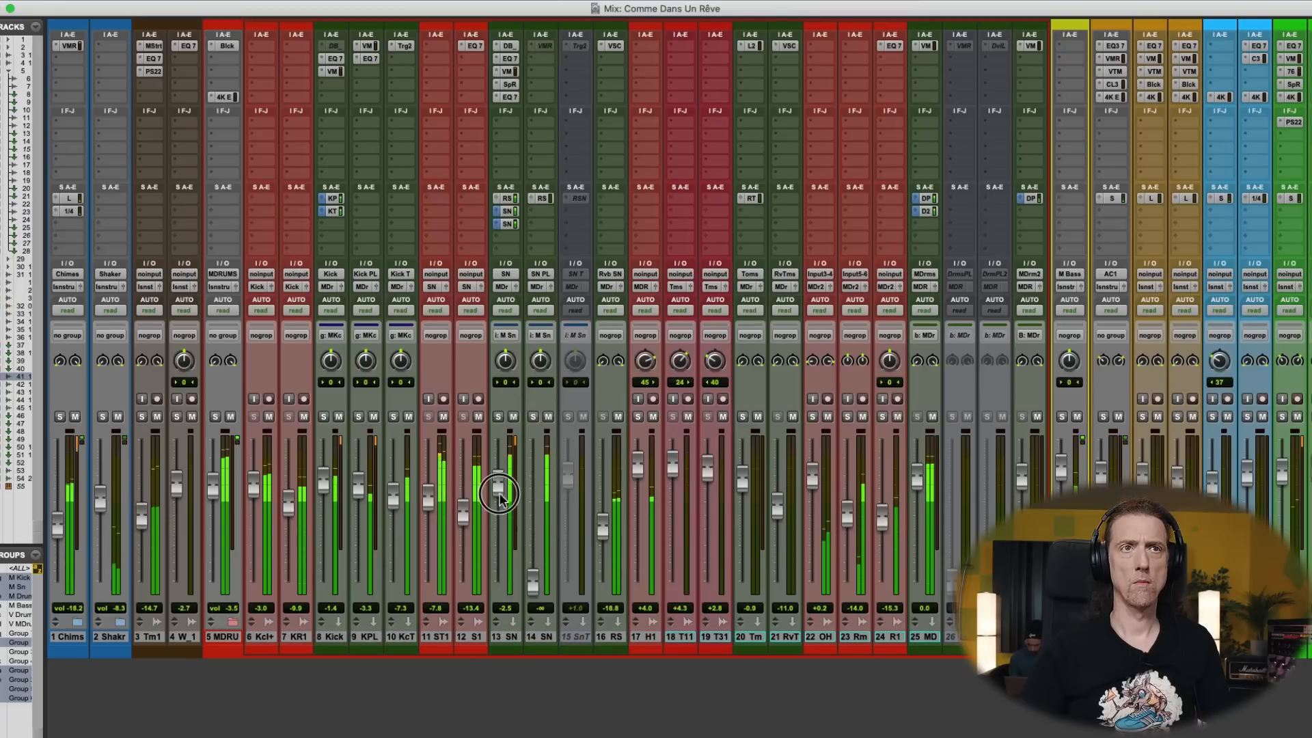
{"action": "left_click_drag", "start_coordinate": [500, 493], "coordinate": [499, 495]}
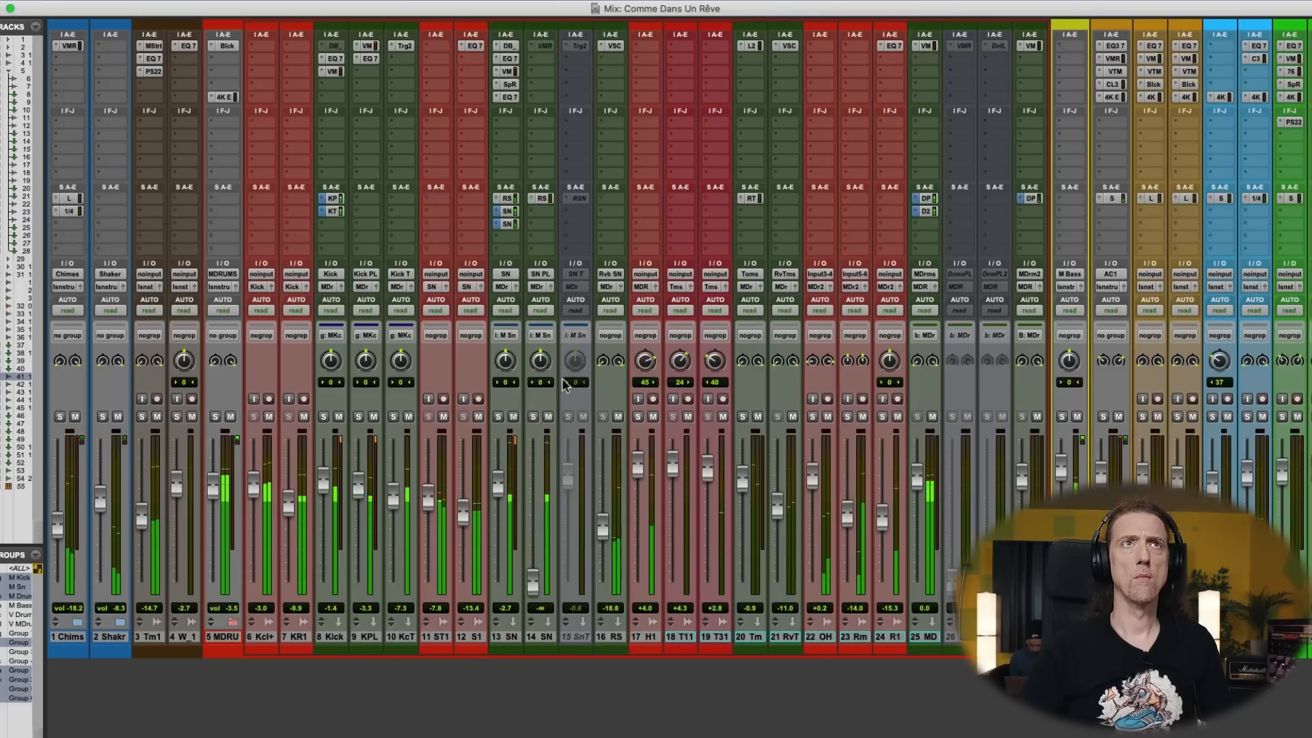
- In the SN track's last EQ3 7-Band, set HMF to 1.34 kHz at -4.2 dB and LMF to 204 Hz at +5.5 dB
{"action": "left_click", "coordinate": [510, 97]}
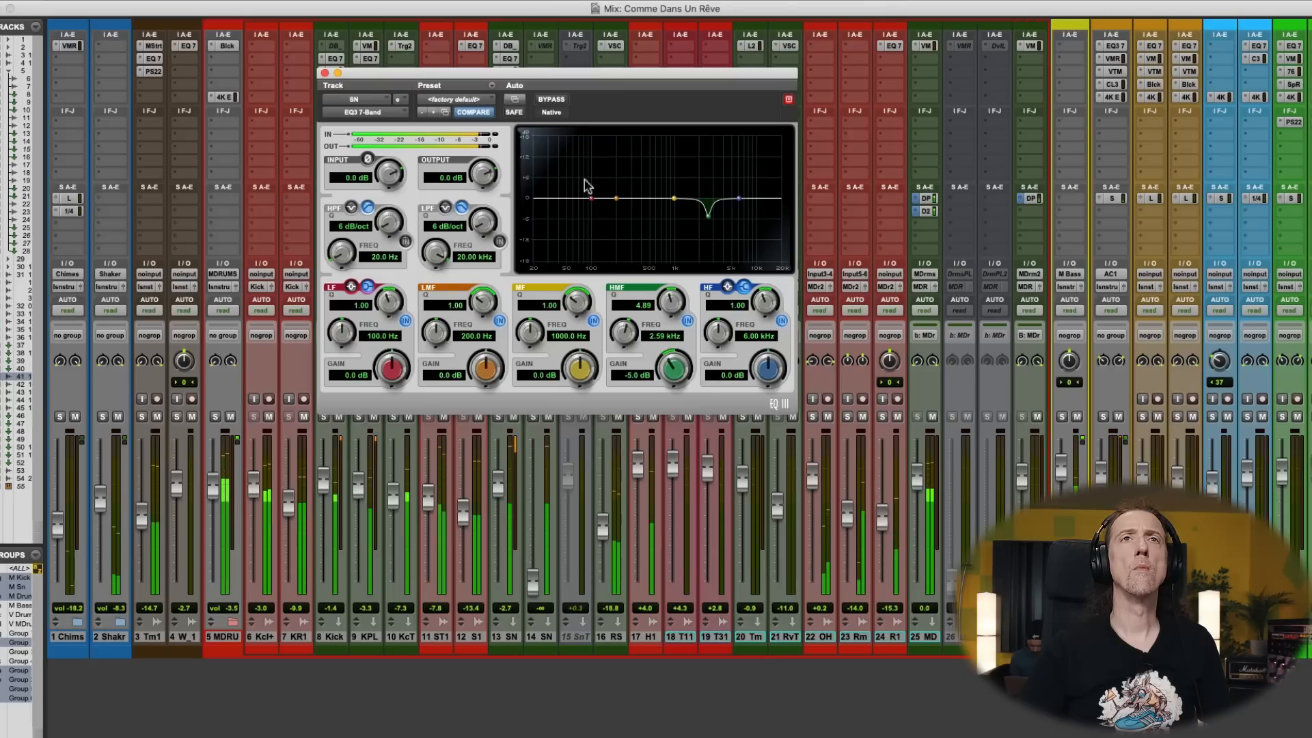
{"action": "left_click_drag", "start_coordinate": [716, 209], "coordinate": [725, 208]}
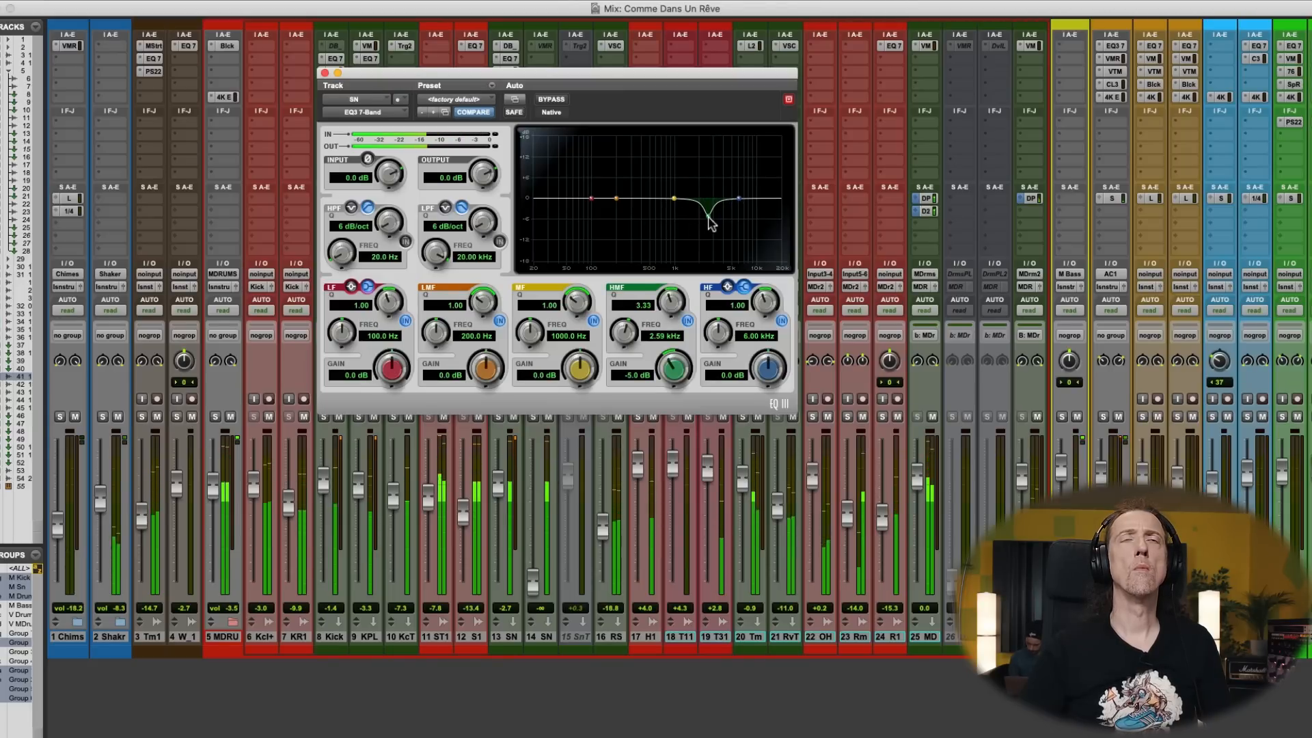
{"action": "mouse_move", "coordinate": [709, 218]}
{"action": "left_mouse_down"}
{"action": "mouse_move", "coordinate": [682, 249]}
{"action": "mouse_move", "coordinate": [709, 257]}
{"action": "mouse_move", "coordinate": [682, 251]}
{"action": "mouse_move", "coordinate": [687, 220]}
{"action": "left_mouse_up"}
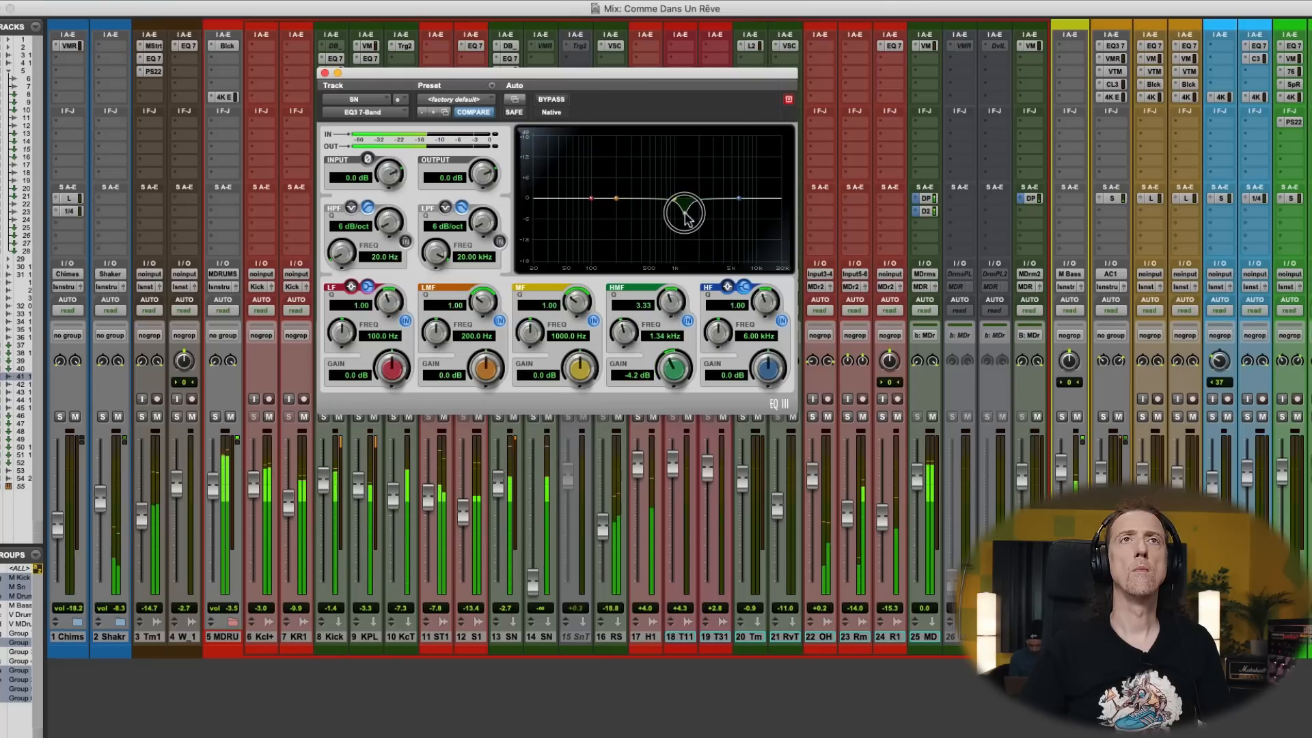
{"action": "mouse_move", "coordinate": [617, 199]}
{"action": "left_mouse_down"}
{"action": "mouse_move", "coordinate": [613, 153]}
{"action": "mouse_move", "coordinate": [617, 181]}
{"action": "left_mouse_up"}
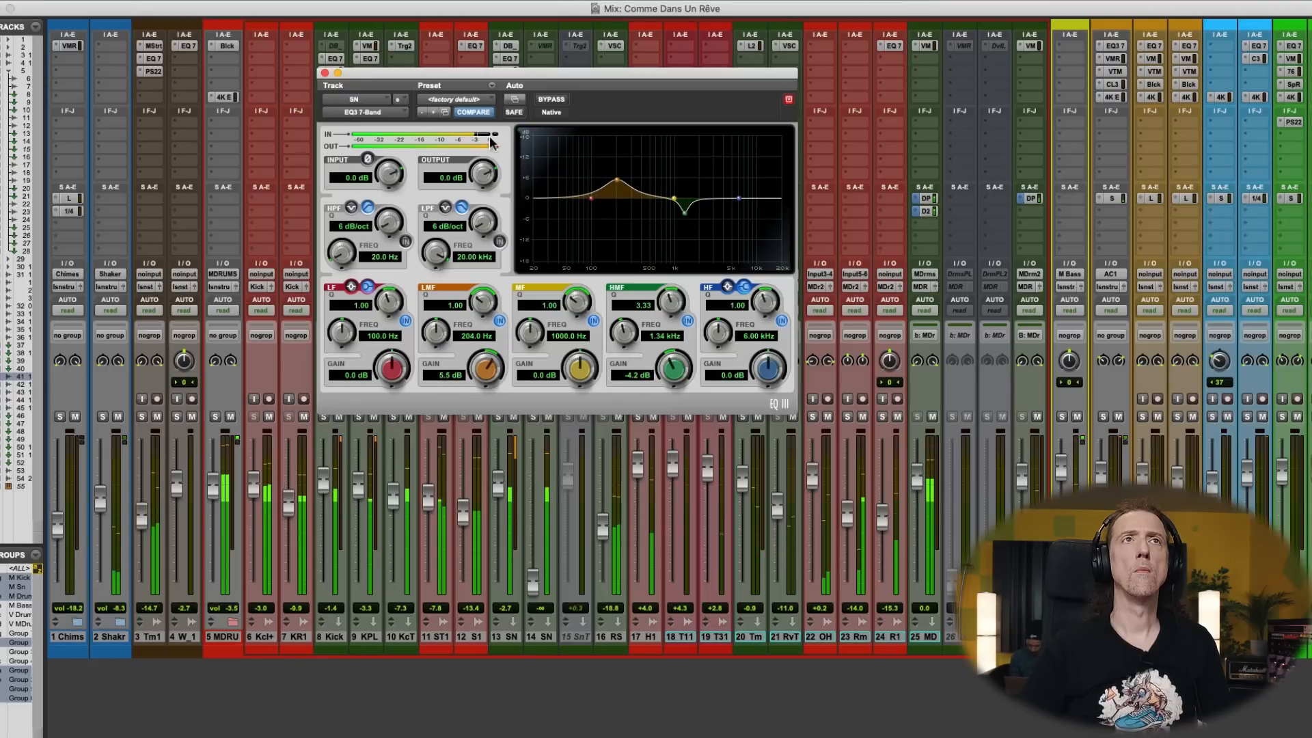
{"action": "left_click", "coordinate": [325, 73]}
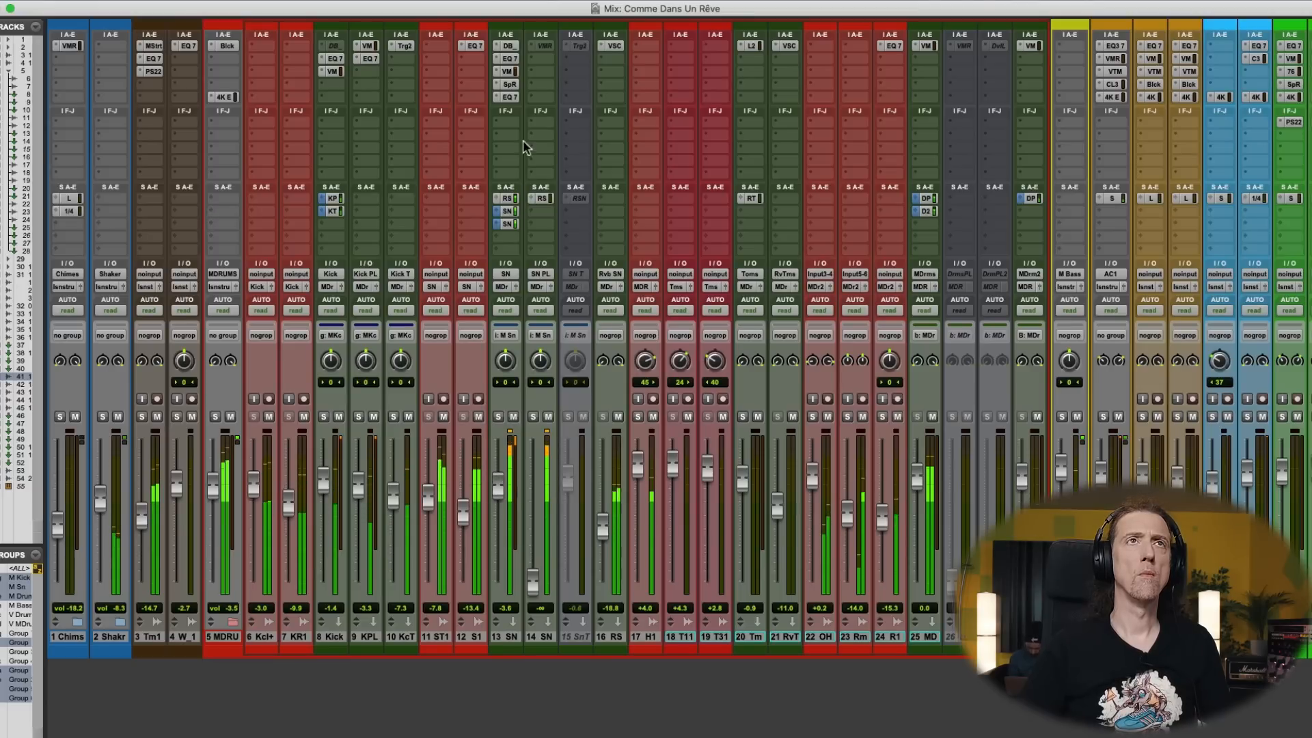
- Lower the output of the SN track's last EQ3 7-Band to -4.7 dB and close the plug-in
{"action": "left_click", "coordinate": [510, 97]}
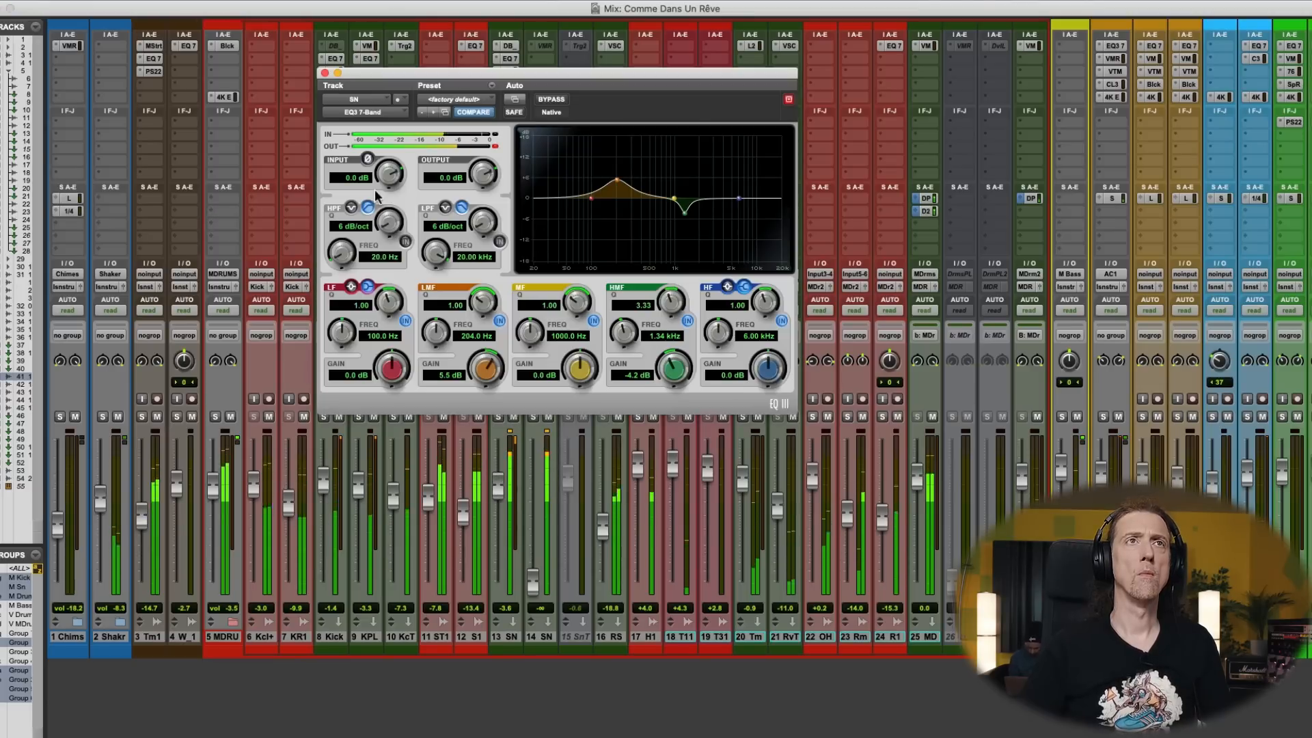
{"action": "left_click_drag", "start_coordinate": [492, 186], "coordinate": [470, 200]}
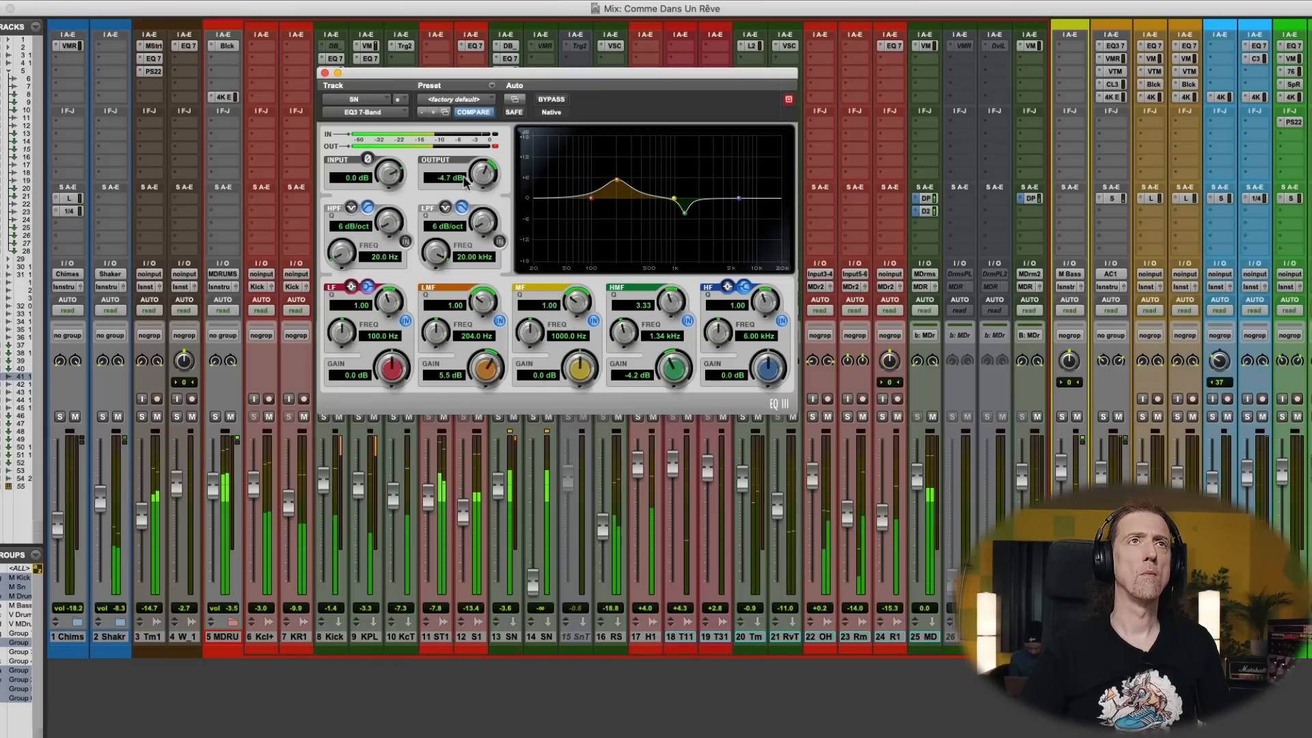
{"action": "left_click", "coordinate": [325, 73]}
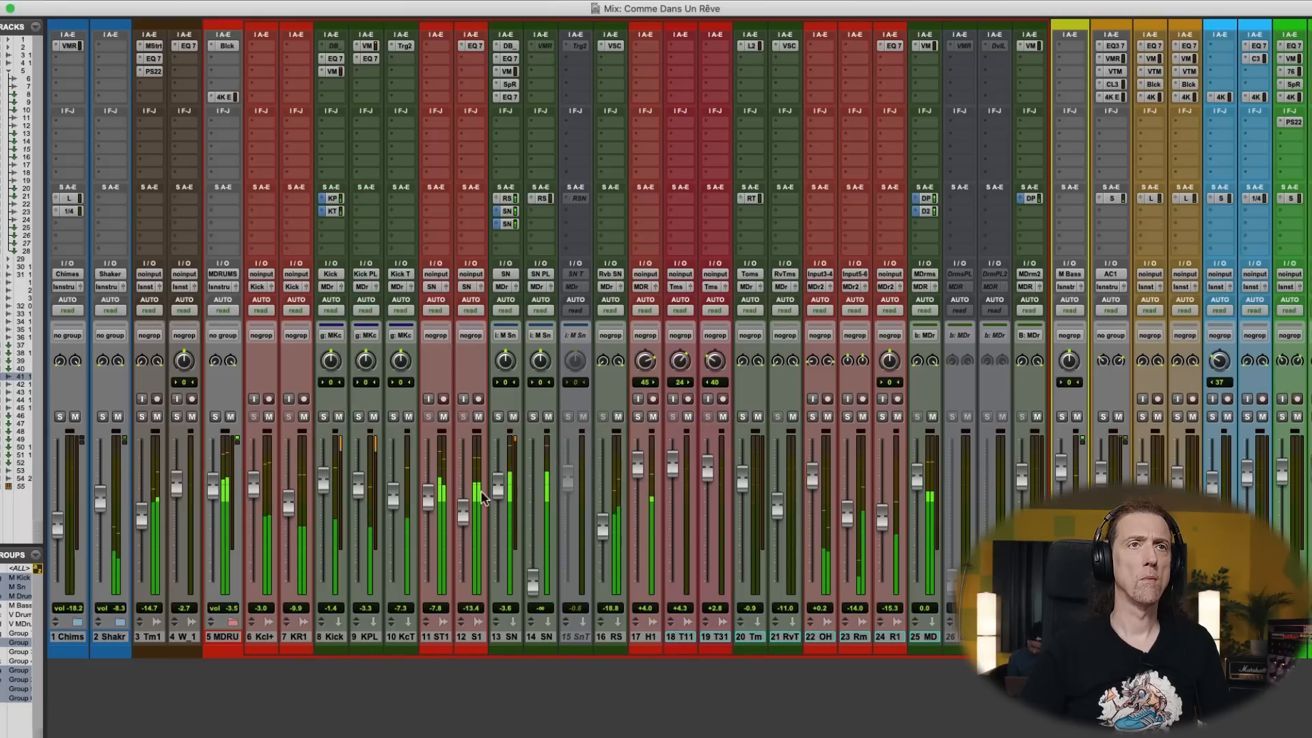
- Raise the SN snare fader to -2.0 dB and restart playback to audition the level
{"action": "left_click_drag", "start_coordinate": [501, 483], "coordinate": [501, 479]}
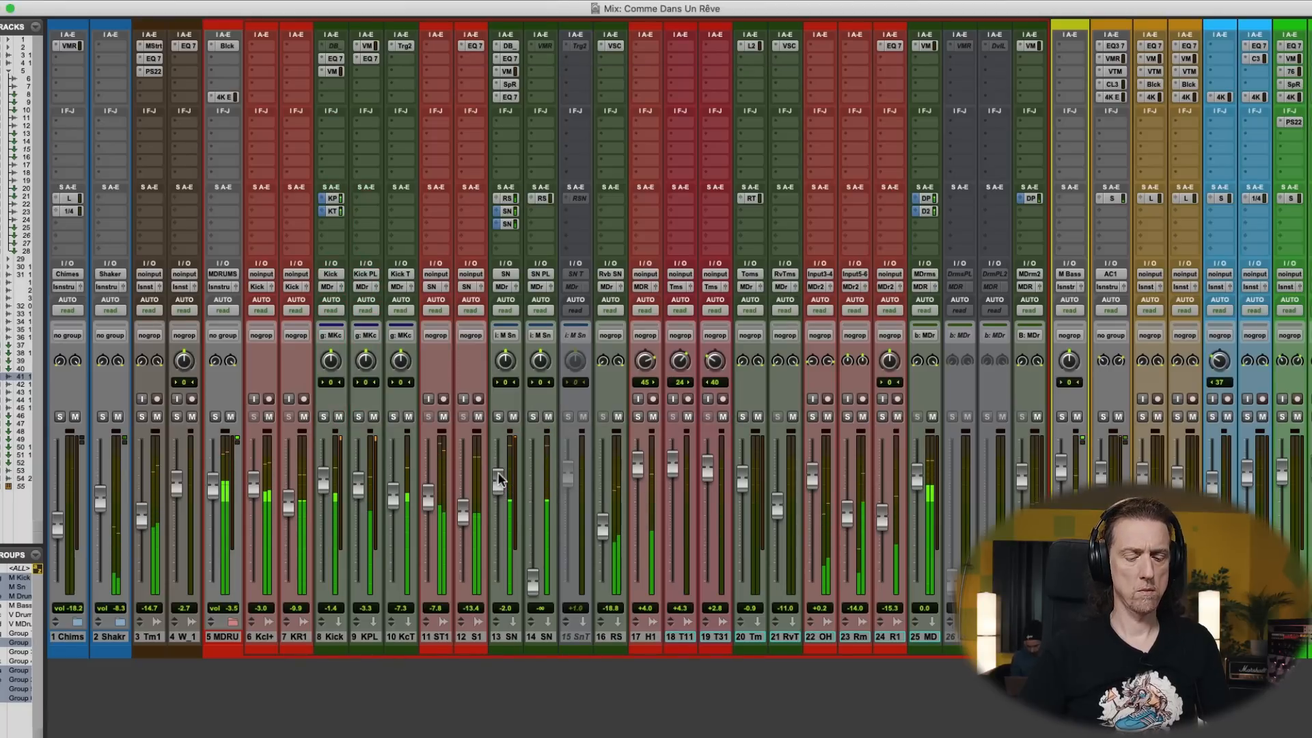
{"action": "key", "text": "super+equal"}
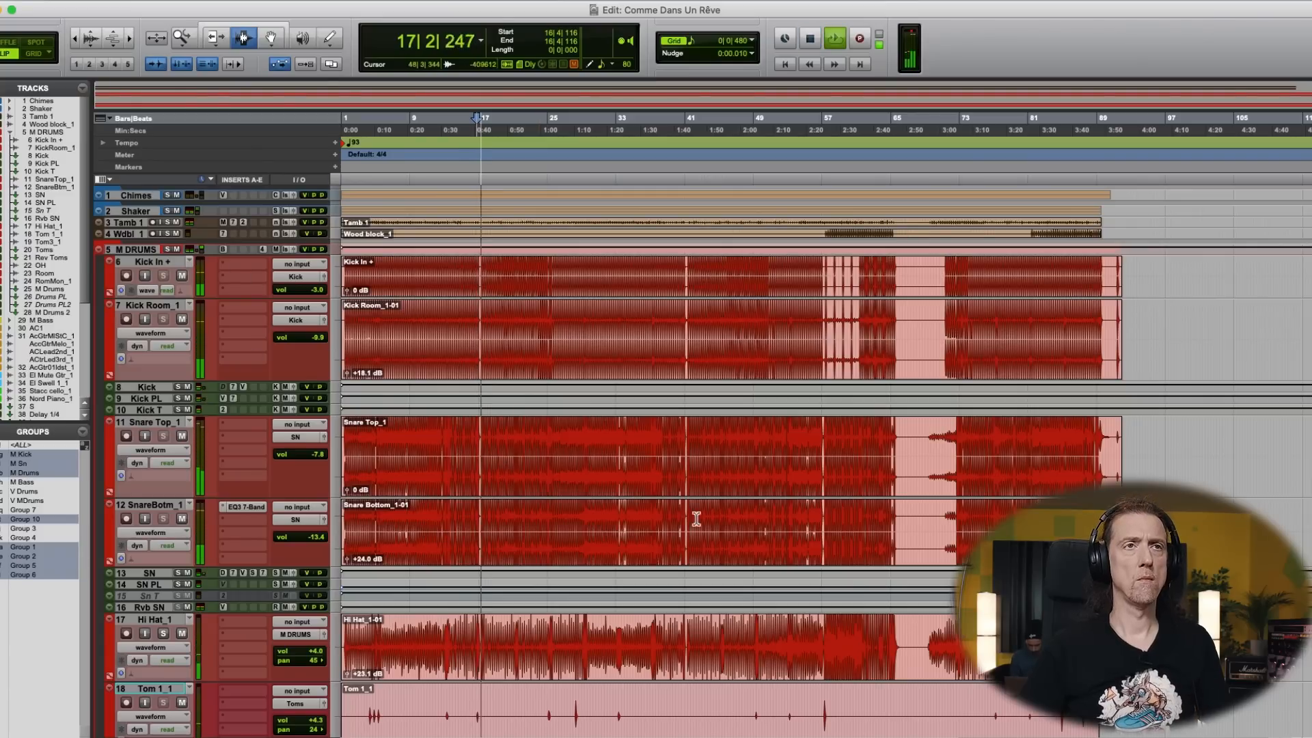
{"action": "scroll", "coordinate": [479, 519], "scroll_direction": "down", "scroll_amount": 10}
{"action": "key", "text": "space"}
{"action": "key", "text": "space"}
{"action": "key", "text": "super+equal"}
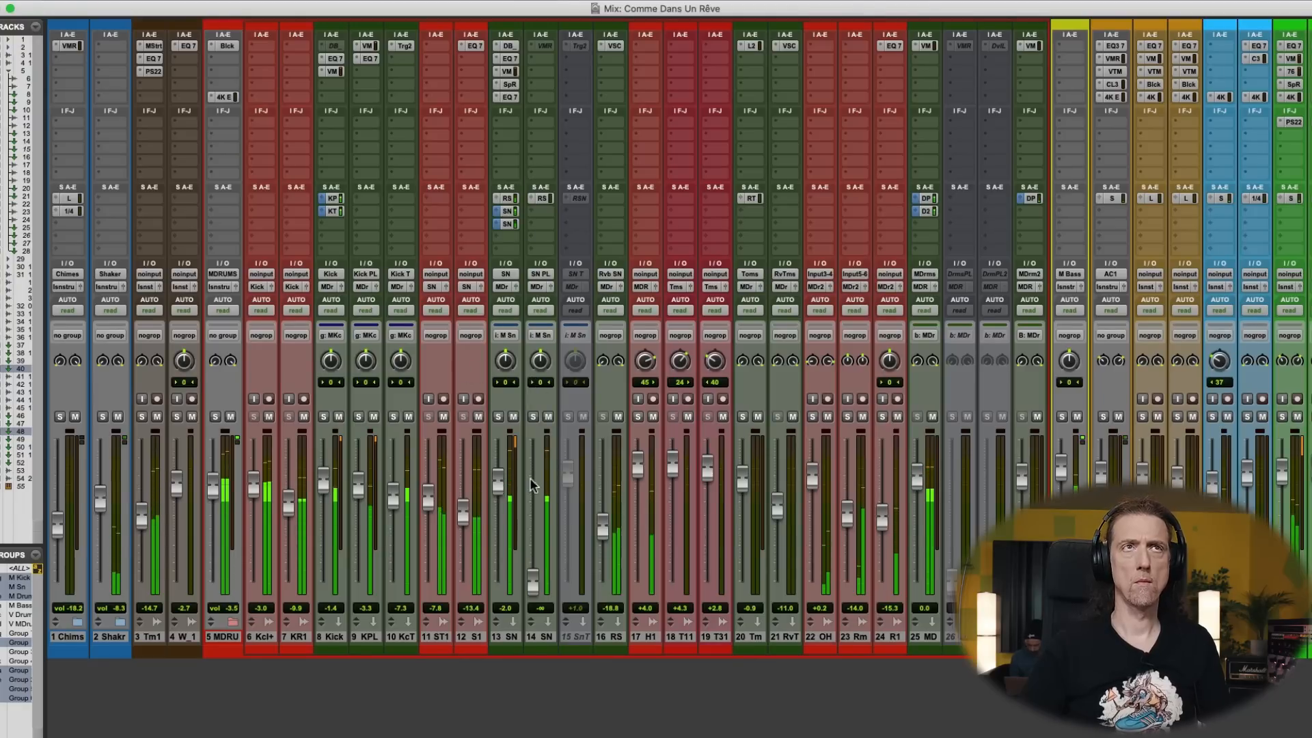
- Check the SN track's last EQ3 7-Band during playback, raise the SN fader to -1.7 dB and close the plug-in
{"action": "left_click", "coordinate": [510, 97]}
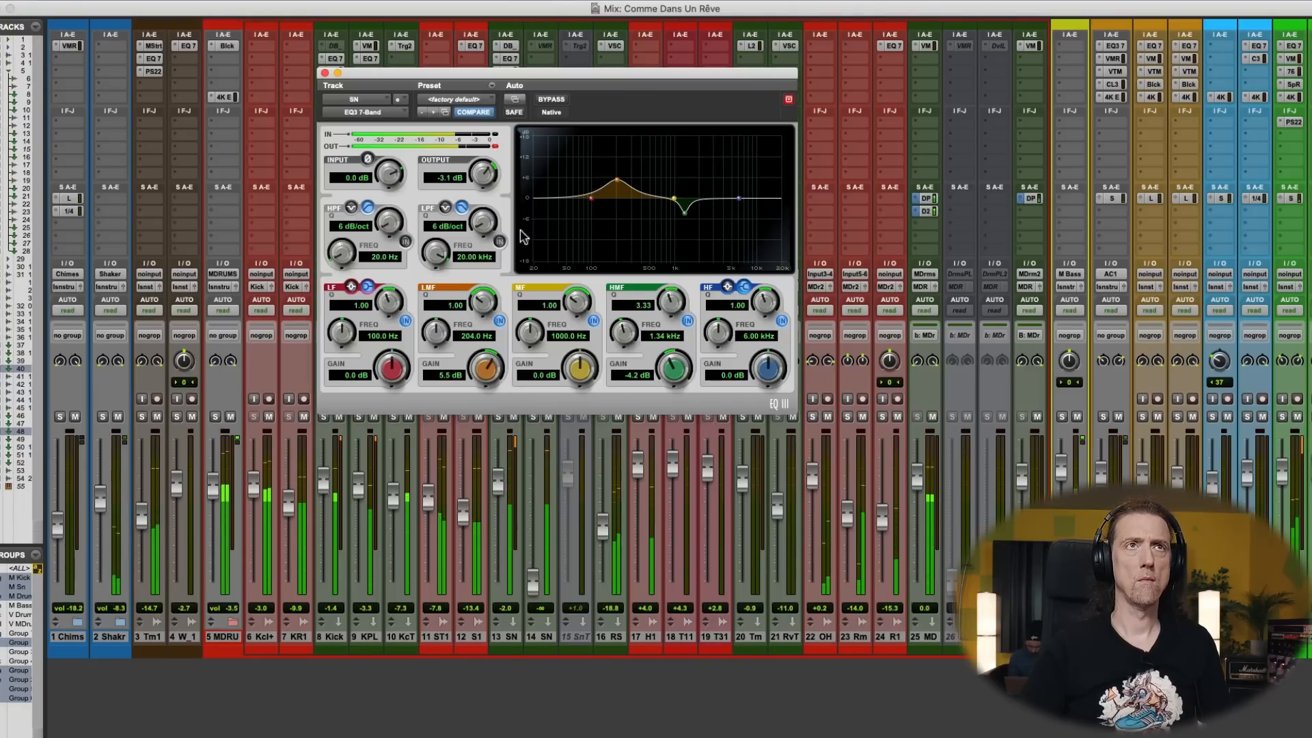
{"action": "left_click_drag", "start_coordinate": [500, 478], "coordinate": [500, 478]}
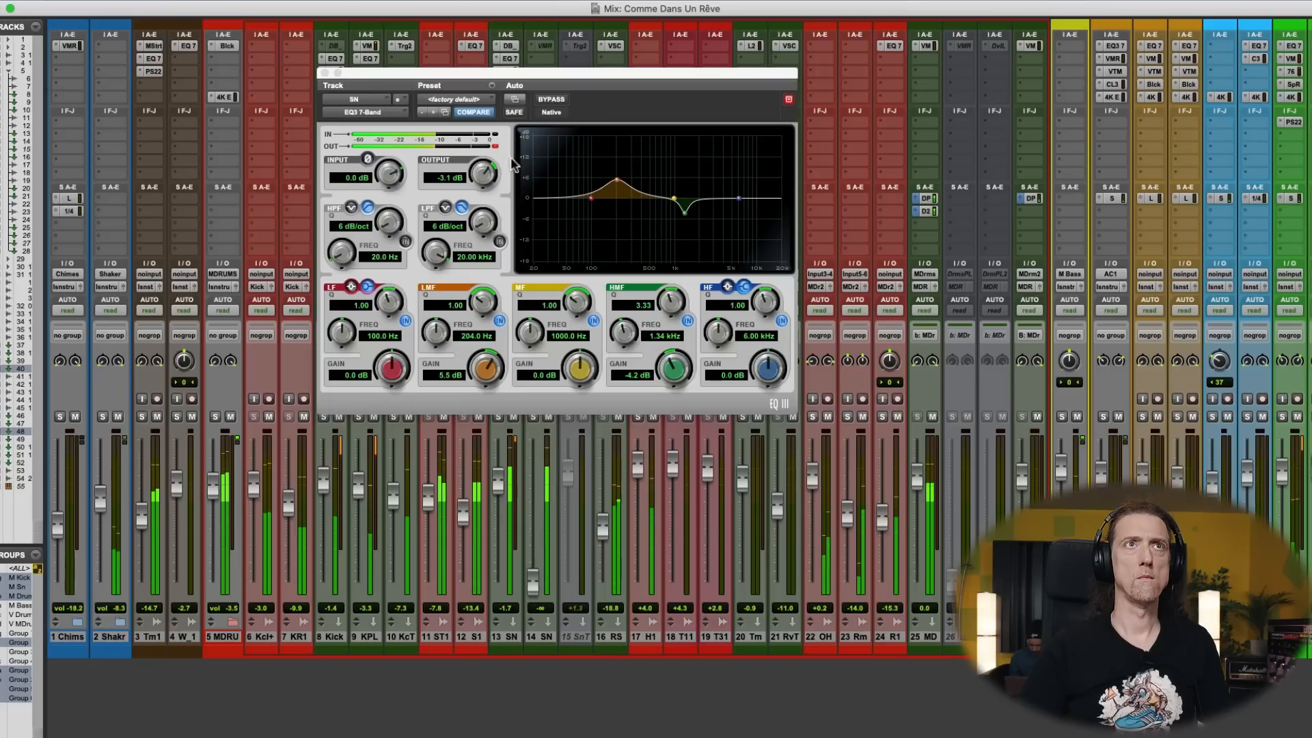
{"action": "left_click", "coordinate": [325, 72]}
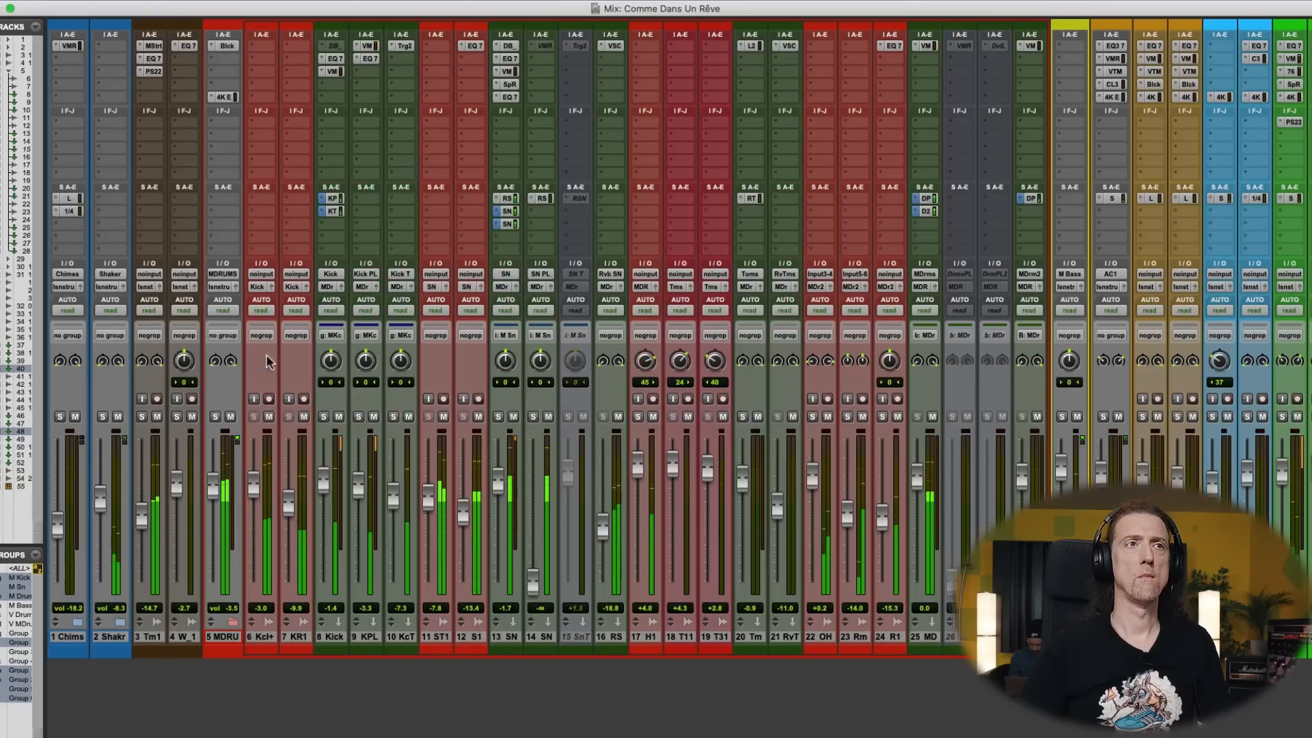
- Lower the SN snare fader to -3.3 dB inside the drum folder and collapse the folder again
{"action": "left_click", "coordinate": [233, 623]}
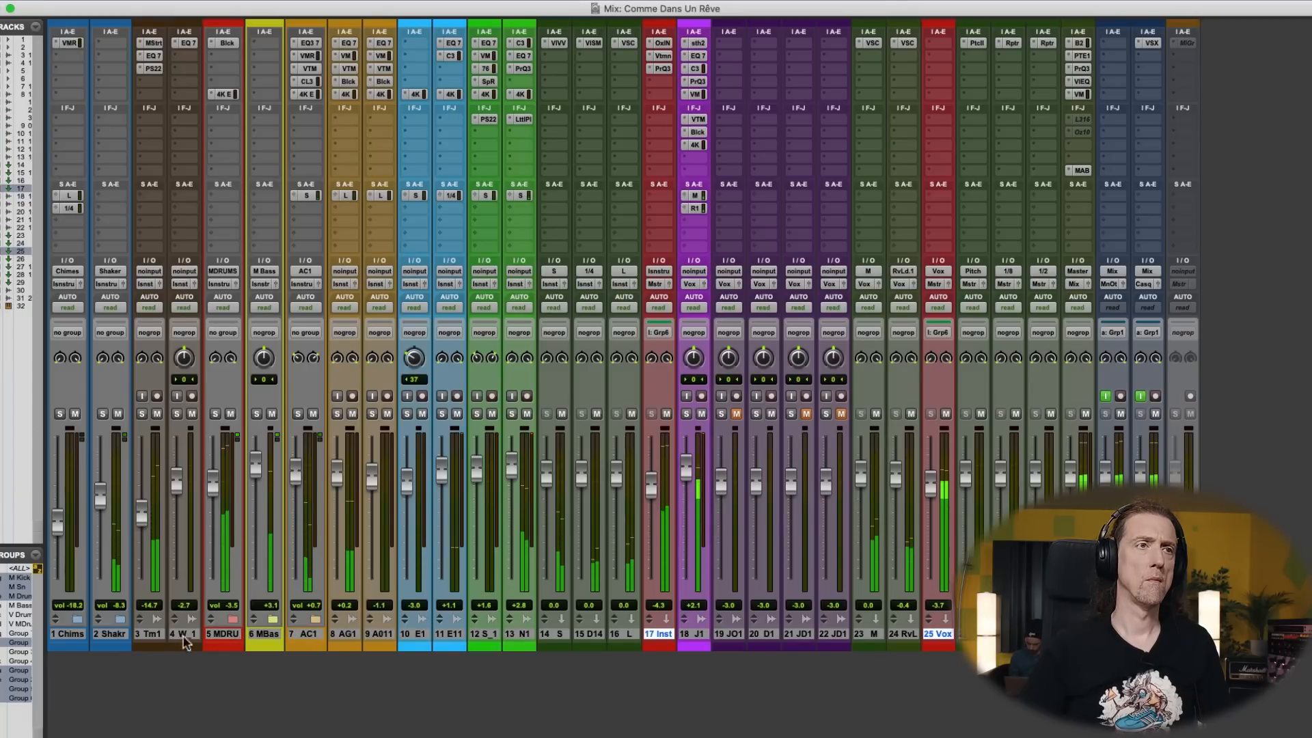
{"action": "left_click", "coordinate": [233, 619]}
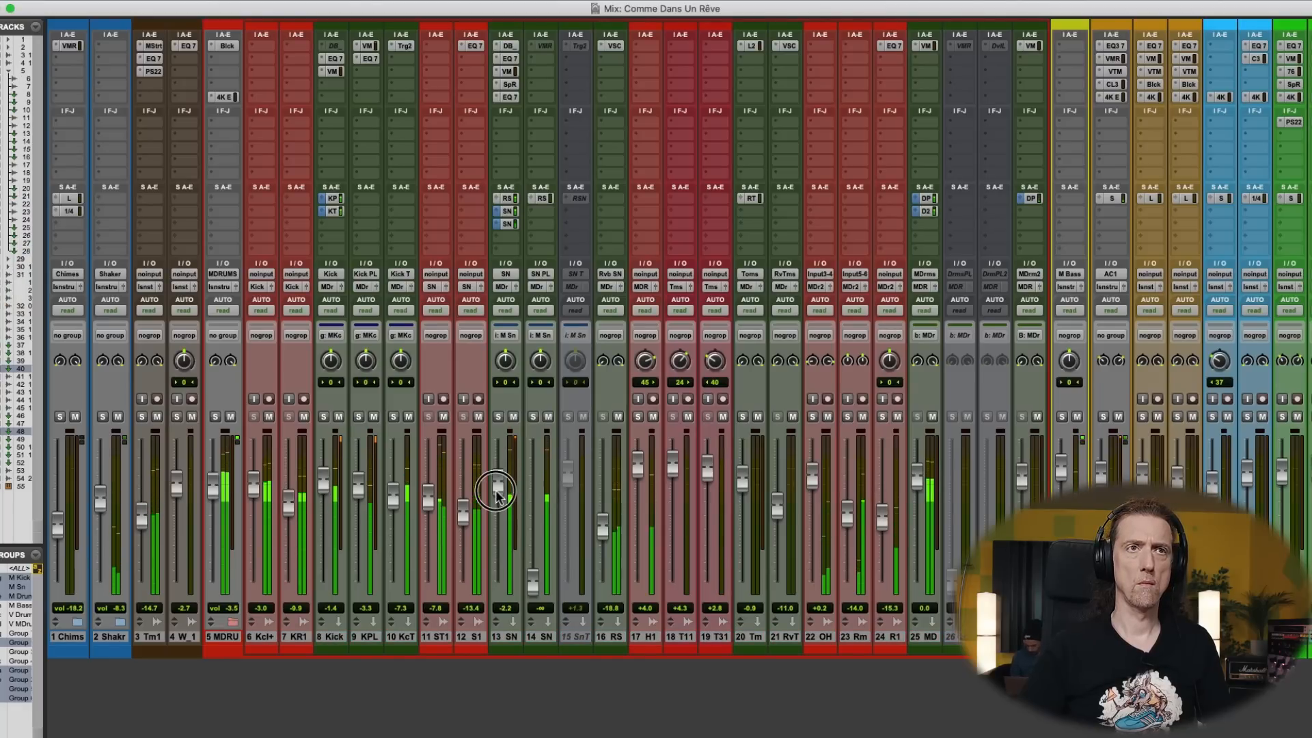
{"action": "left_click_drag", "start_coordinate": [498, 482], "coordinate": [497, 497]}
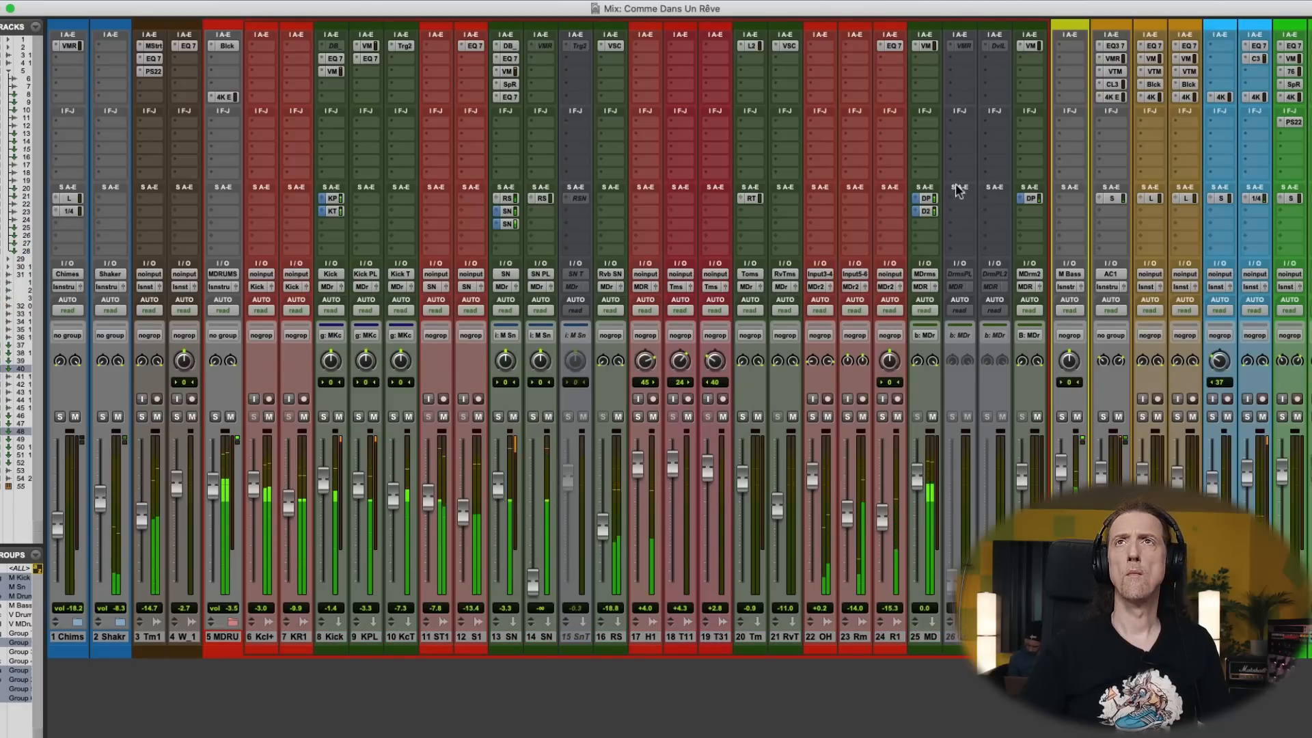
{"action": "scroll", "coordinate": [957, 189], "scroll_direction": "right", "scroll_amount": 10}
{"action": "scroll", "coordinate": [660, 260], "scroll_direction": "left", "scroll_amount": 8}
{"action": "scroll", "coordinate": [659, 260], "scroll_direction": "left", "scroll_amount": 3}
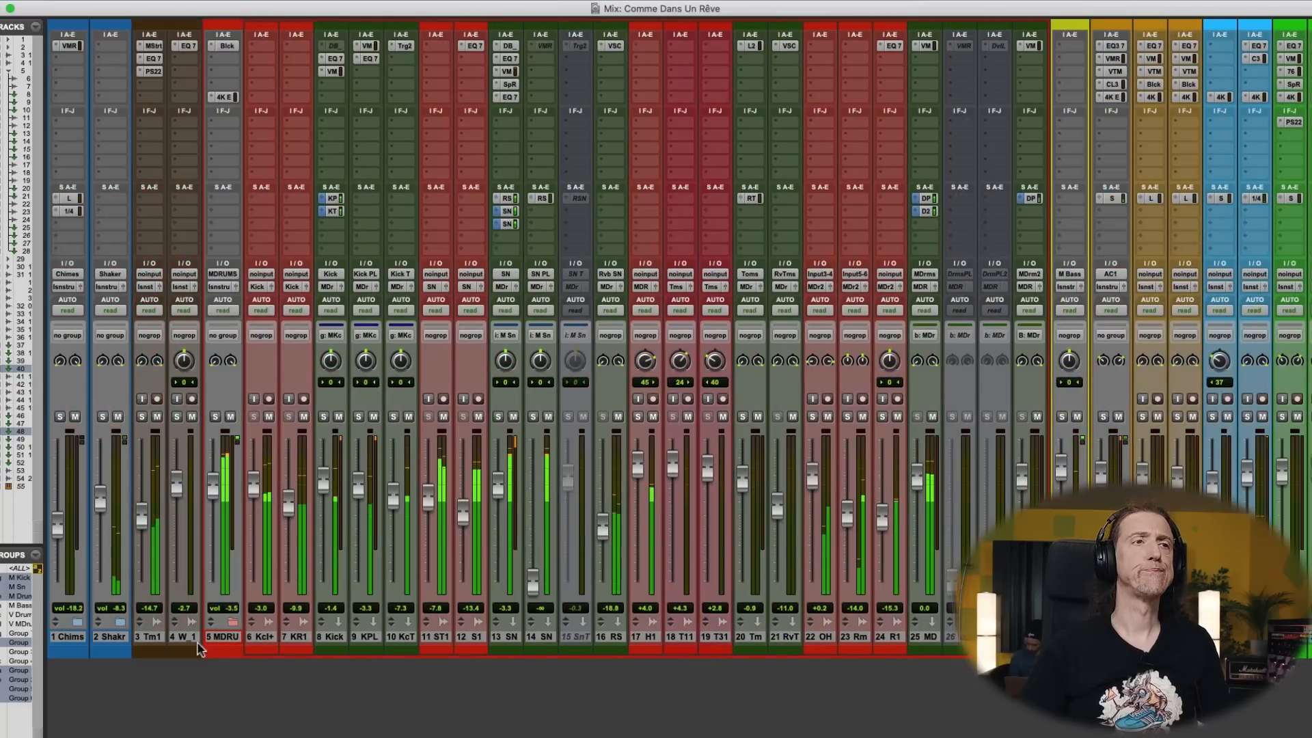
{"action": "left_click", "coordinate": [230, 623]}
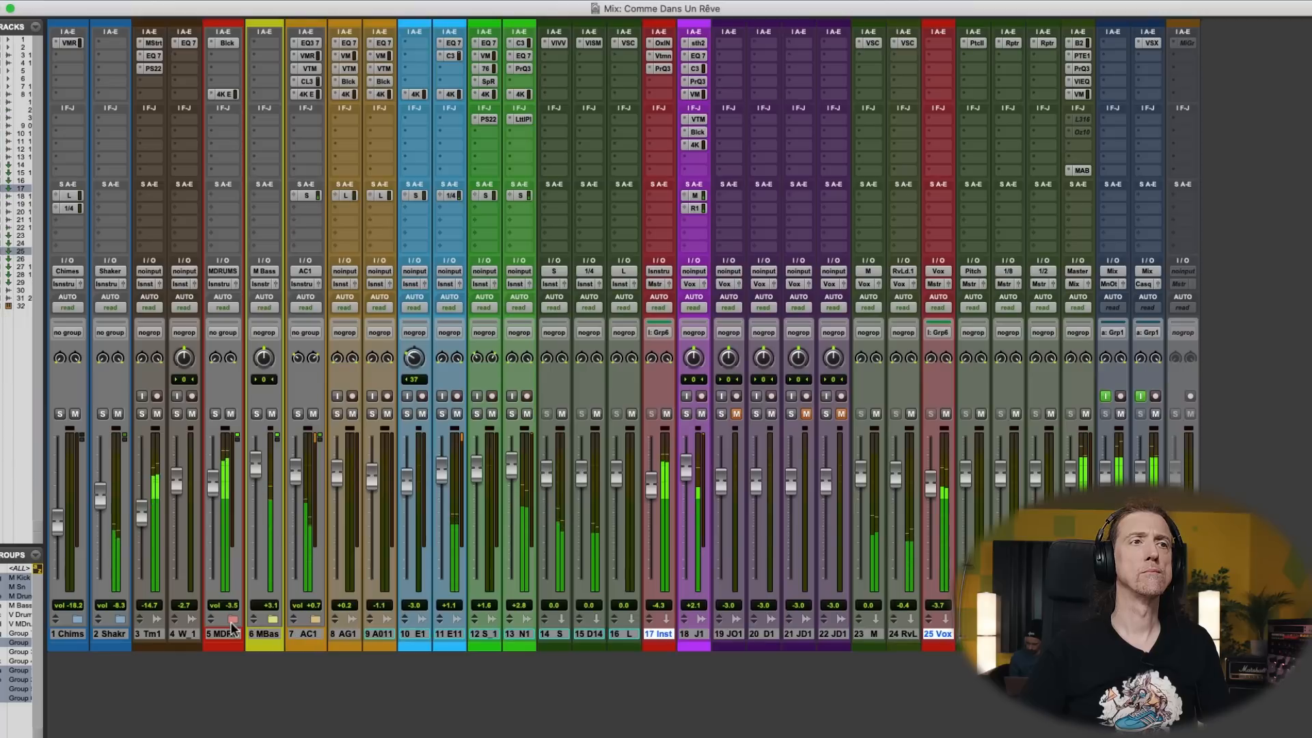
- Set the threshold of the Master's SSL Bus Compressor 2 to 9.7 dB and close the plug-in
{"action": "left_click", "coordinate": [1081, 43]}
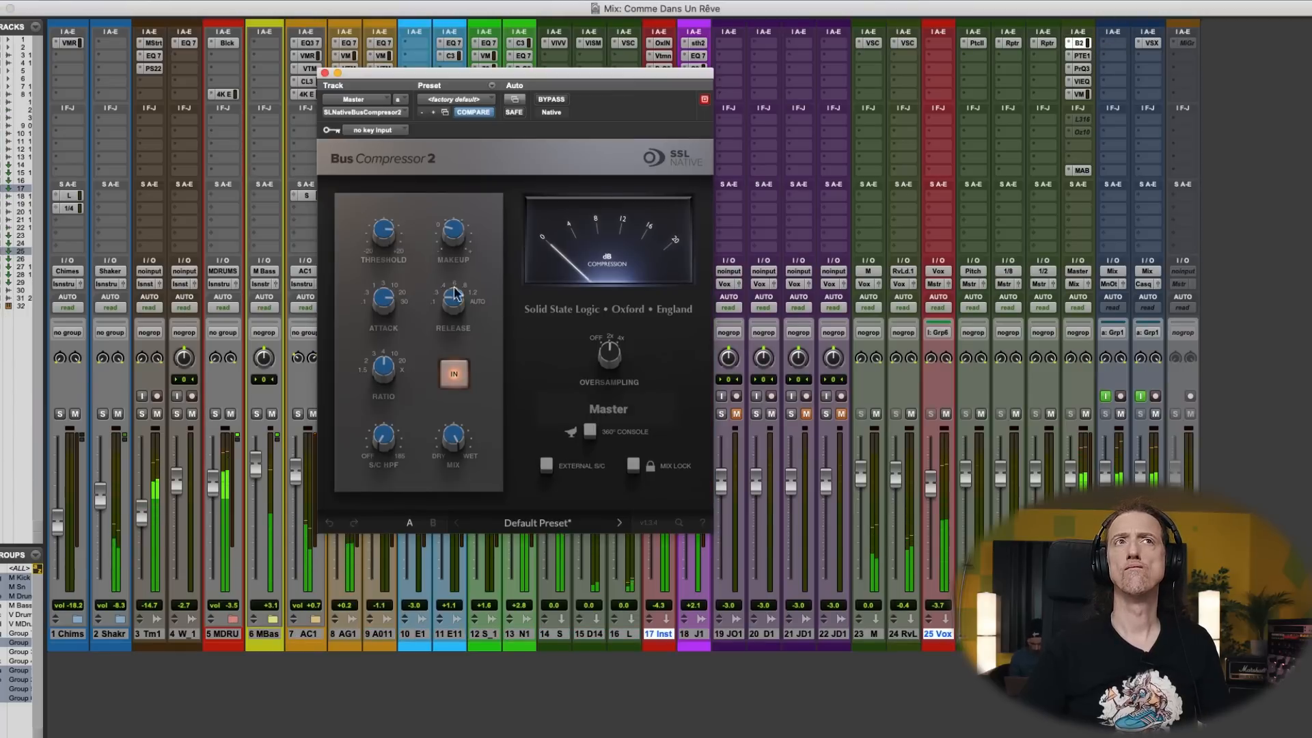
{"action": "left_click_drag", "start_coordinate": [391, 232], "coordinate": [392, 239]}
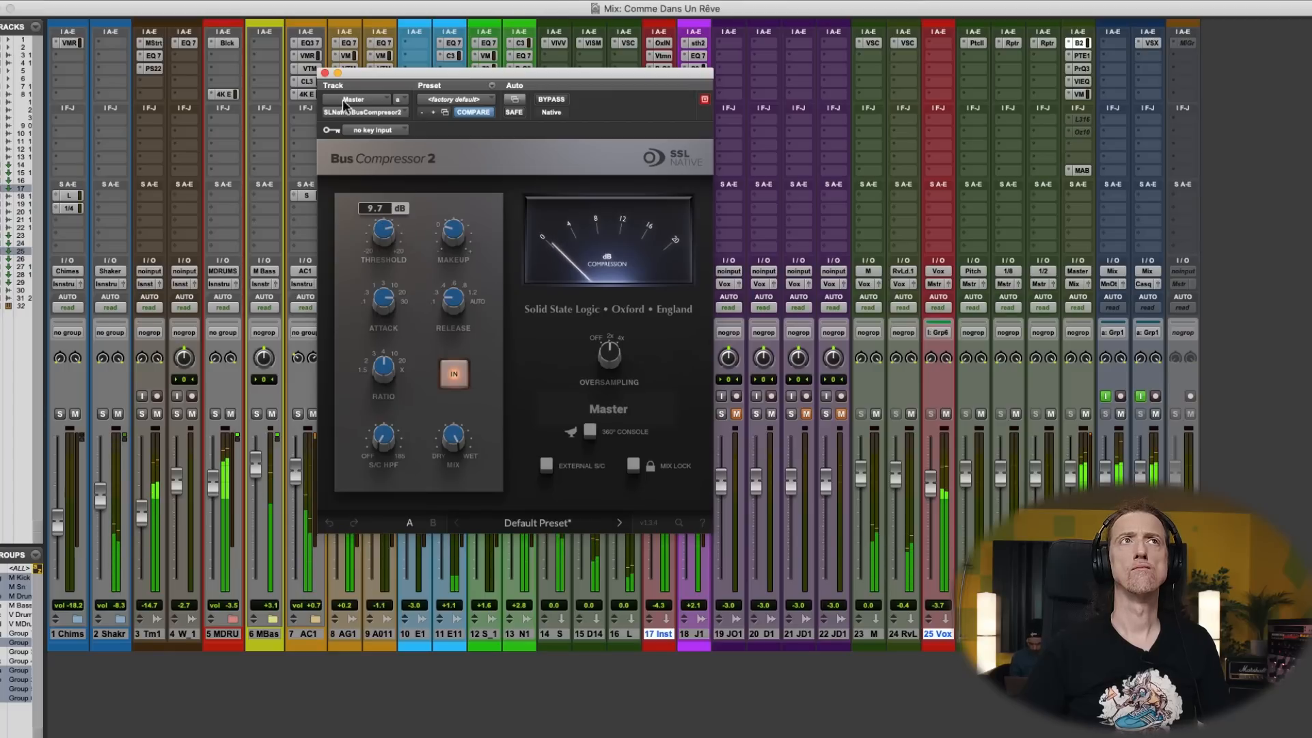
{"action": "left_click", "coordinate": [326, 73]}
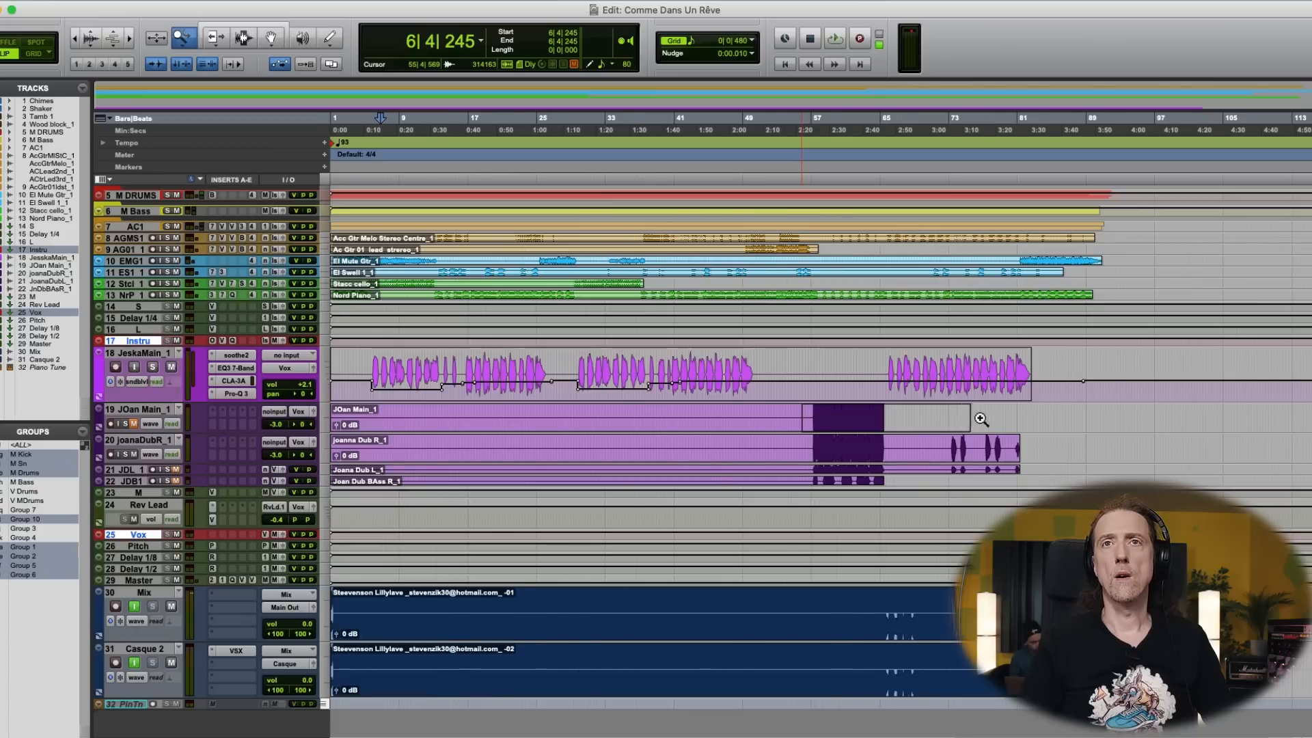
- Zoom the timeline in on the track 19 vocal clip and place the playback cursor just before it at 56|4|810
{"action": "left_click_drag", "start_coordinate": [982, 419], "coordinate": [973, 419]}
{"action": "left_click", "coordinate": [387, 419]}
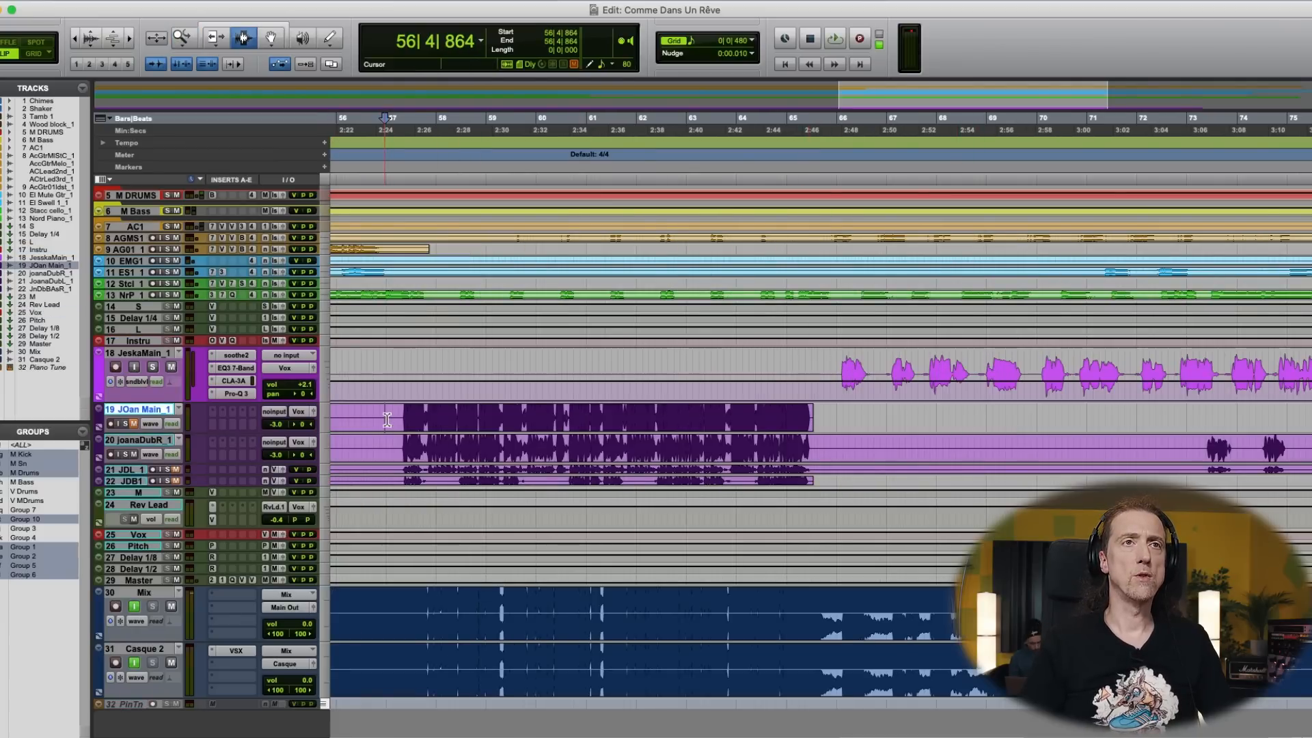
{"action": "scroll", "coordinate": [387, 420], "scroll_direction": "left", "scroll_amount": 4}
{"action": "scroll", "coordinate": [463, 413], "scroll_direction": "right", "scroll_amount": 1}
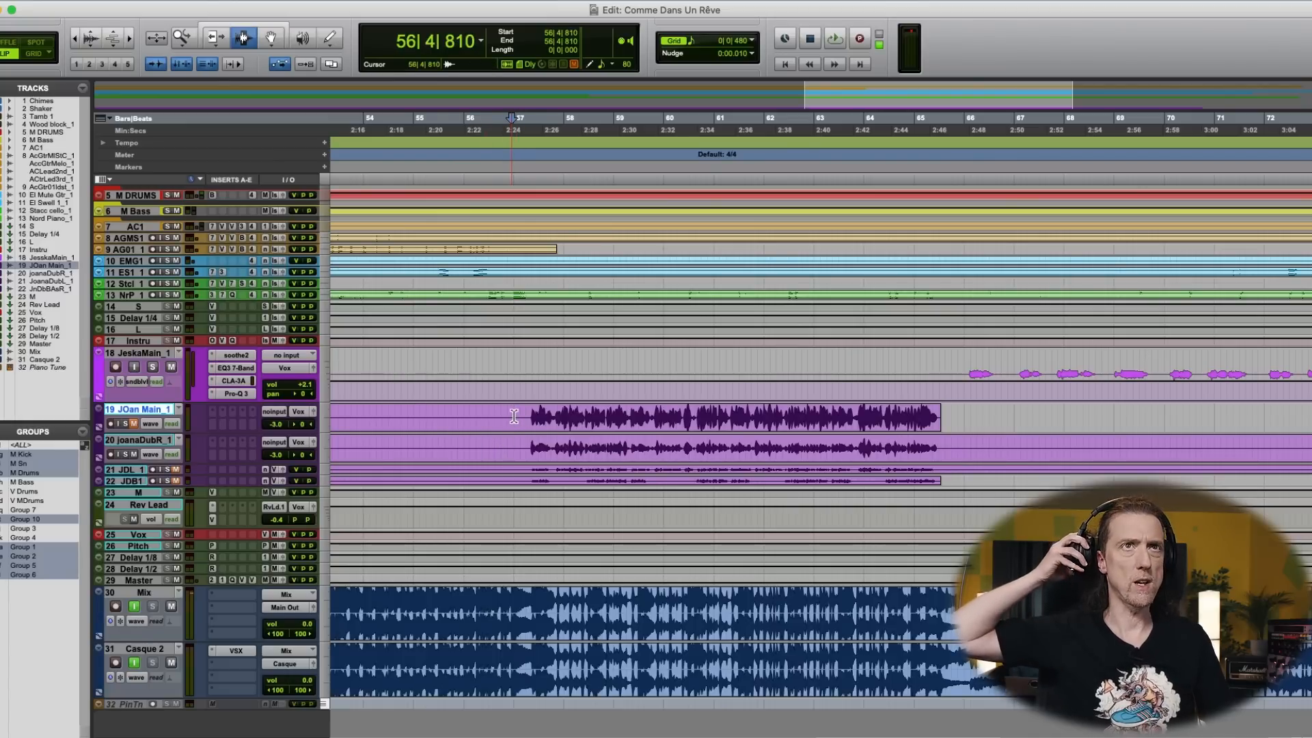
- Audition the section from bar 56 several times and toggle input monitoring on the Mix track
{"action": "key", "text": "space"}
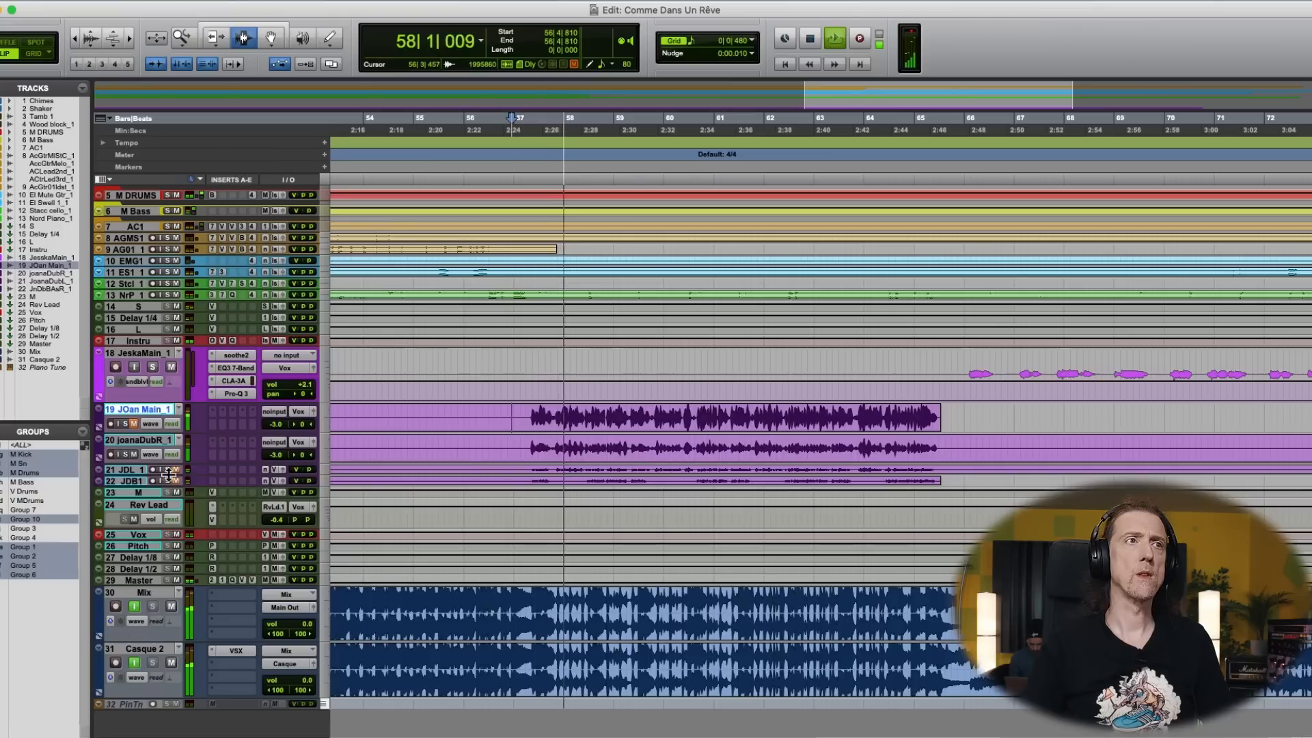
{"action": "key", "text": "space"}
{"action": "key", "text": "space"}
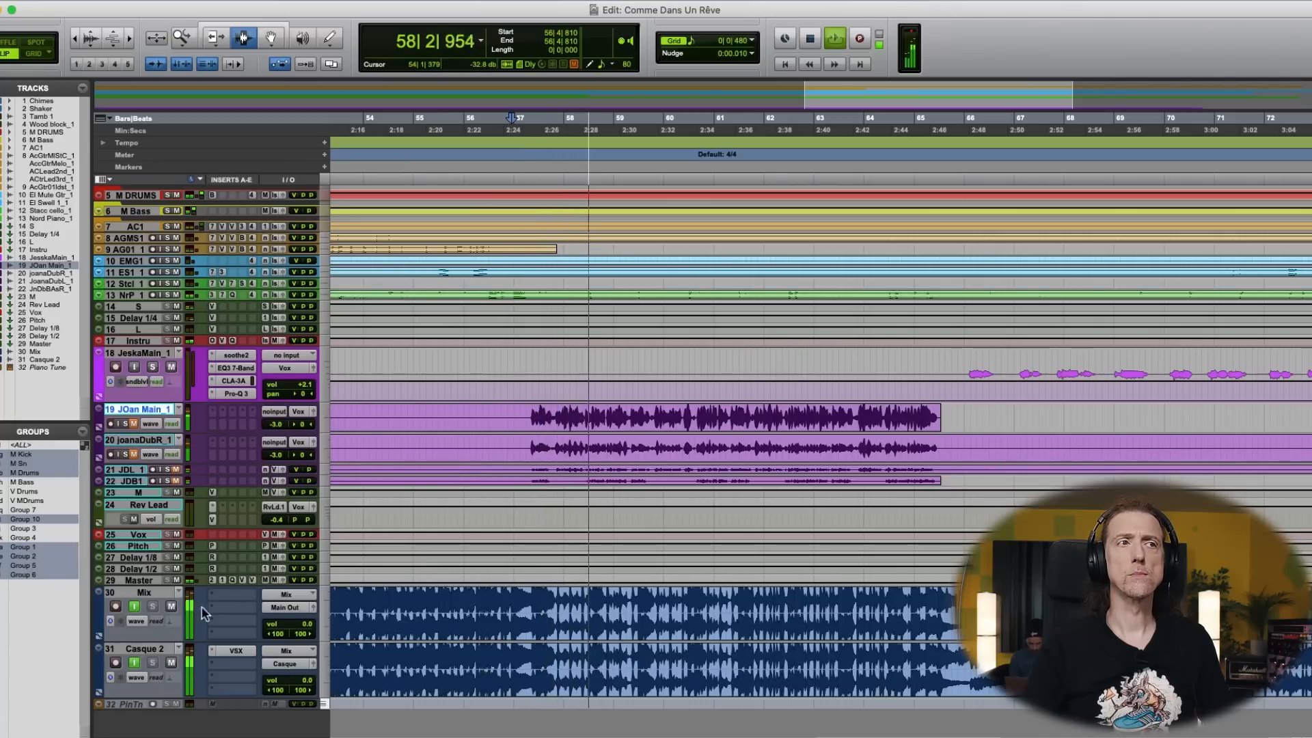
{"action": "key", "text": "space"}
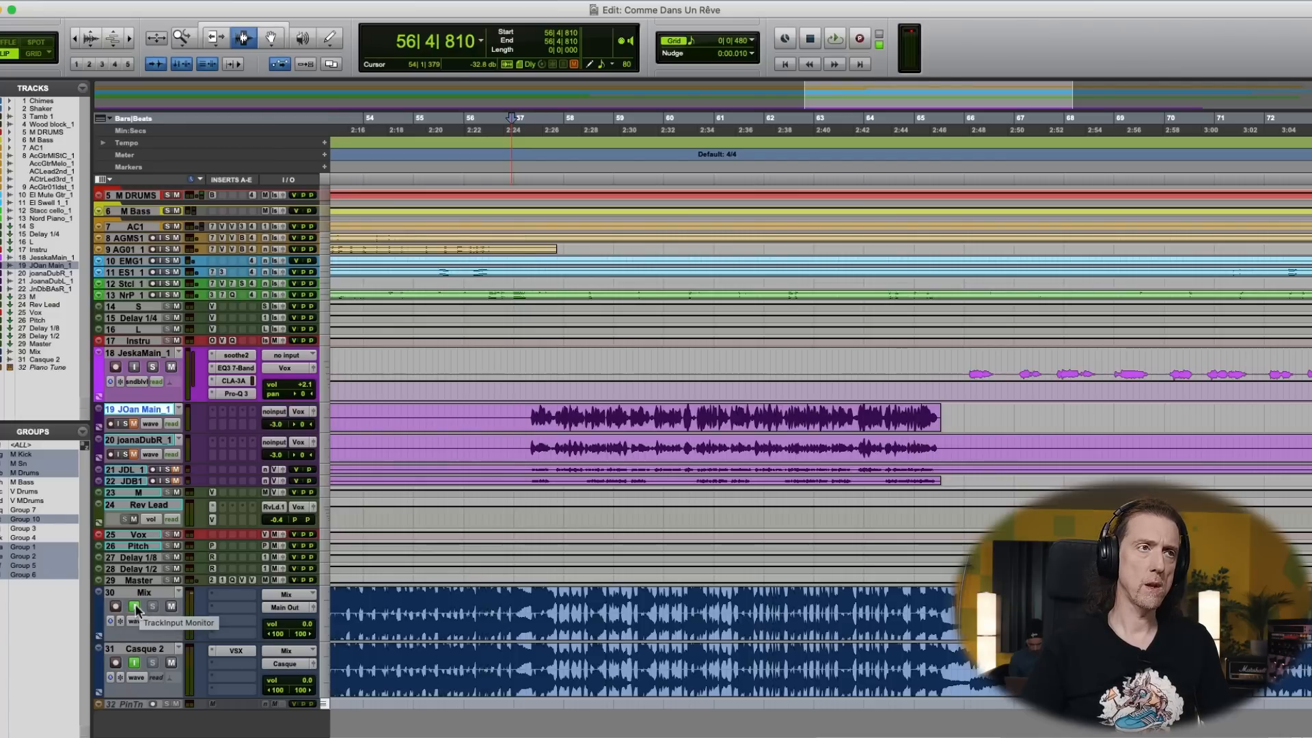
{"action": "left_click", "coordinate": [135, 606]}
{"action": "key", "text": "space"}
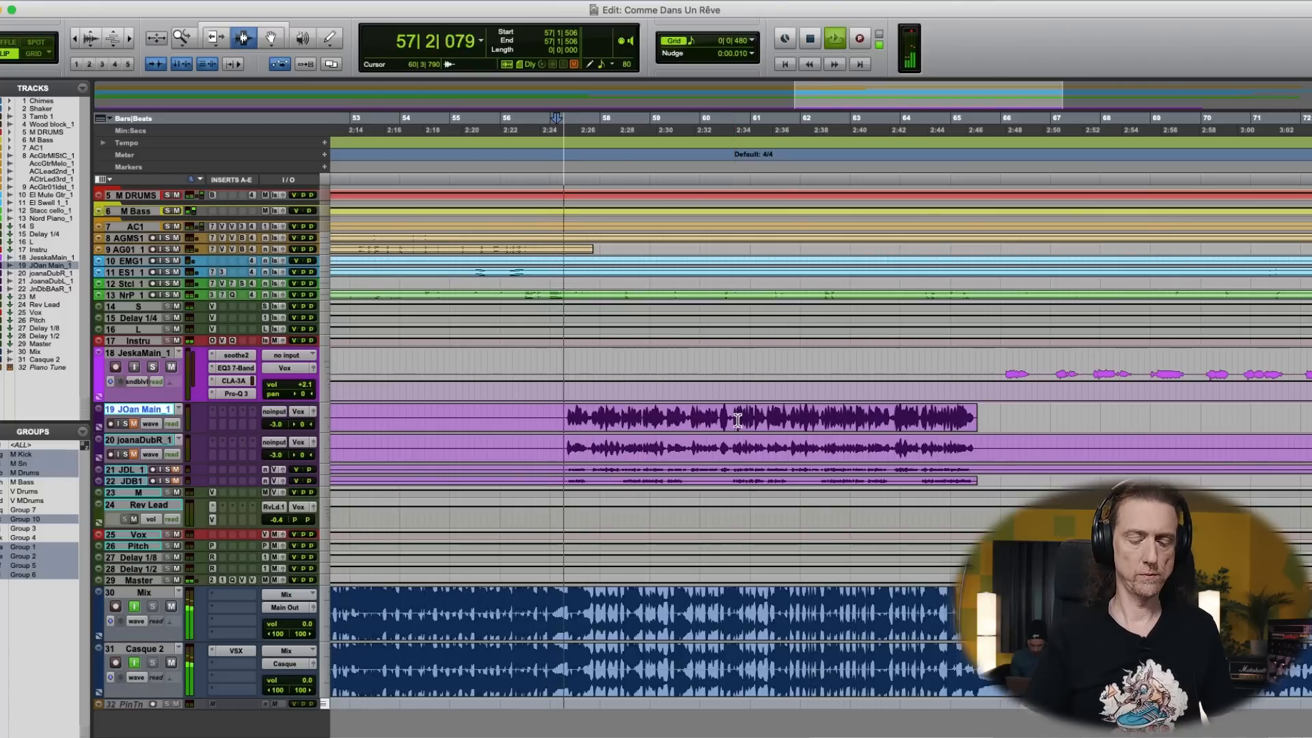
- Unmute the track 19 vocal in the mixer and insert an EQ3 7-Band in its first insert slot
{"action": "key", "text": "super+equal"}
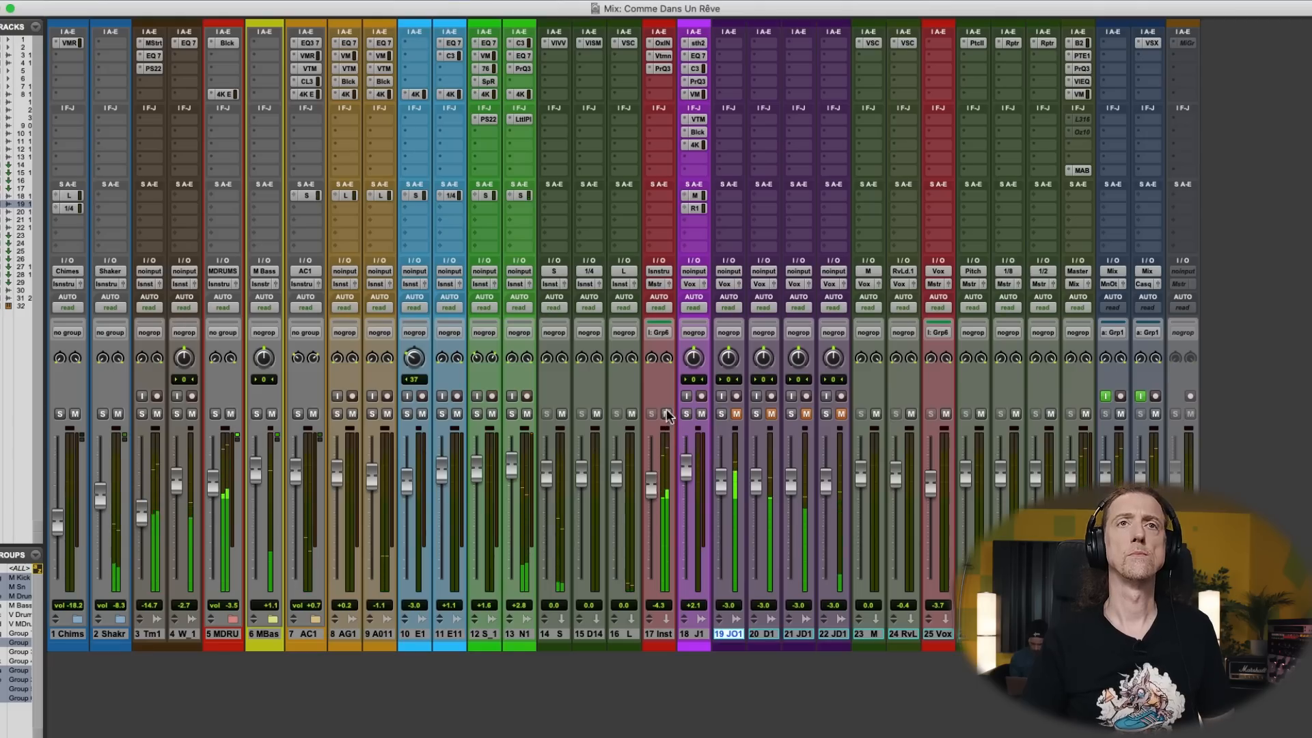
{"action": "left_click", "coordinate": [737, 415]}
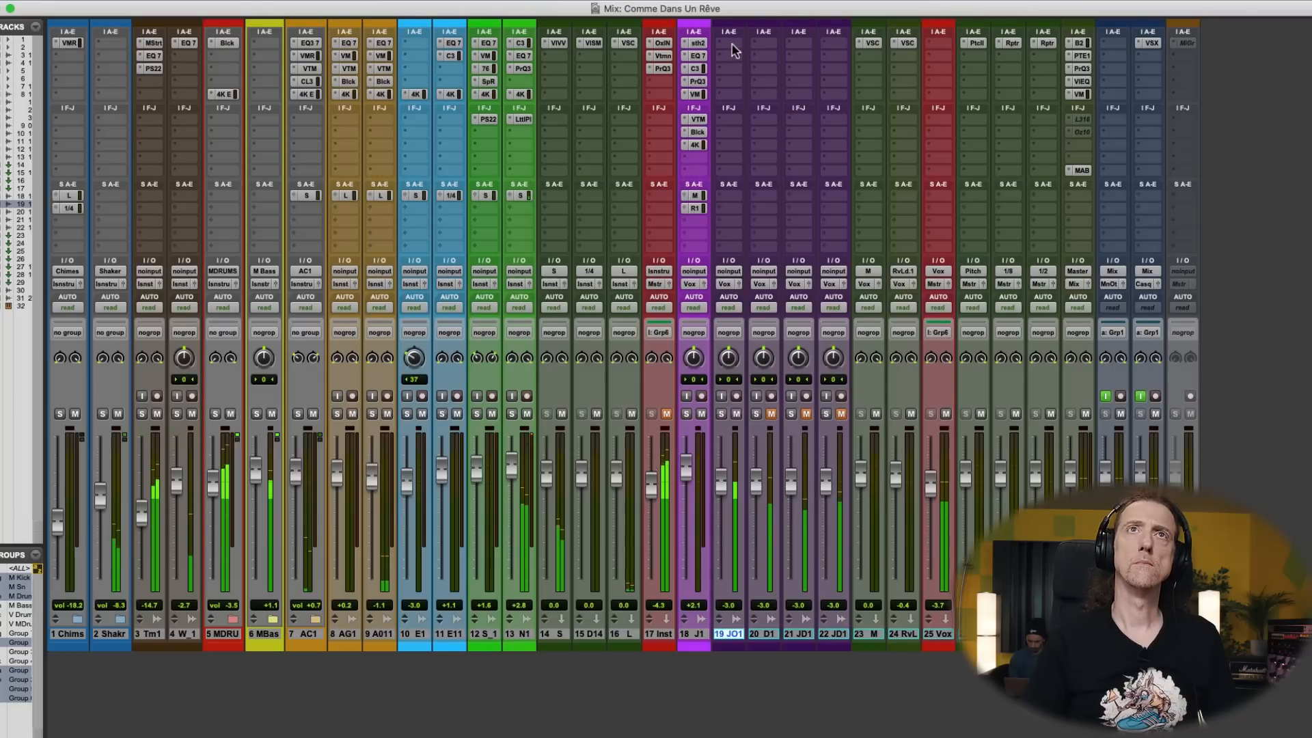
{"action": "left_click", "coordinate": [731, 44]}
{"action": "left_click", "coordinate": [764, 8]}
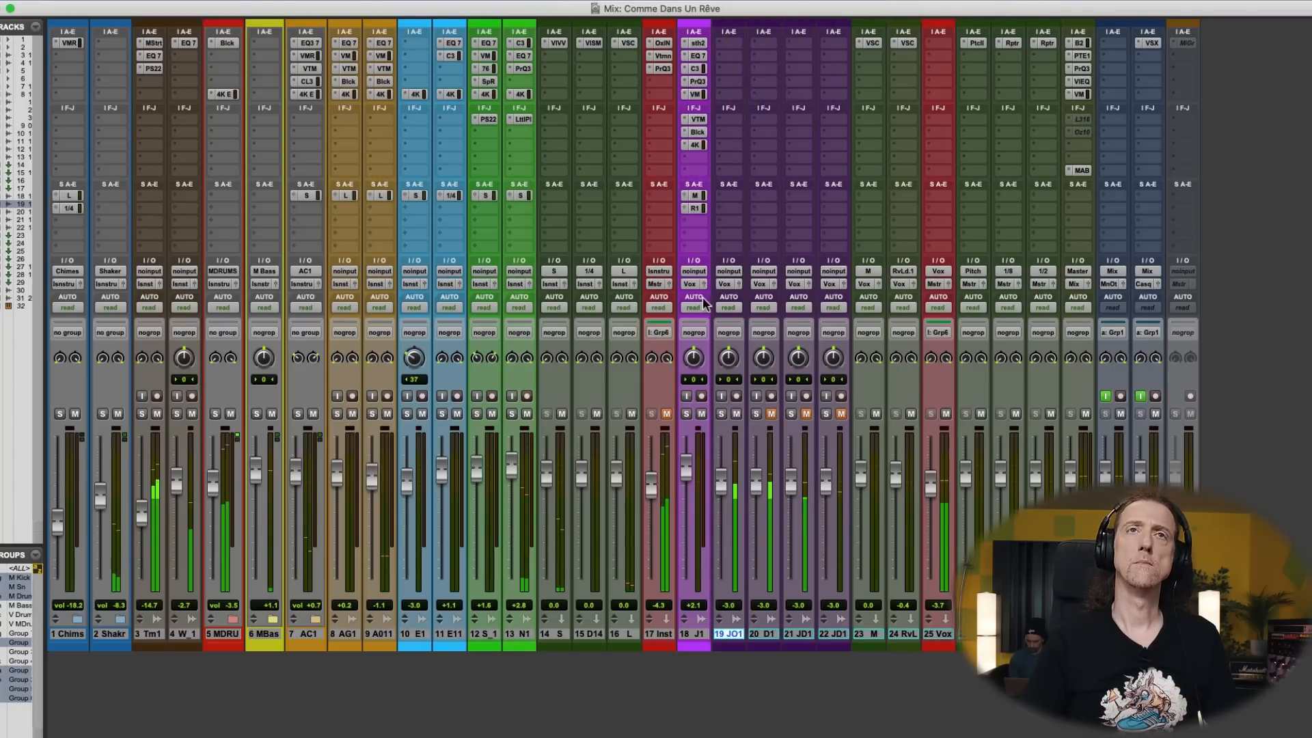
- Raise the track 19 fader to +1.4 dB and enable its EQ's high-pass filter at 93.6 Hz, 24 dB/oct
{"action": "left_click_drag", "start_coordinate": [721, 483], "coordinate": [721, 474]}
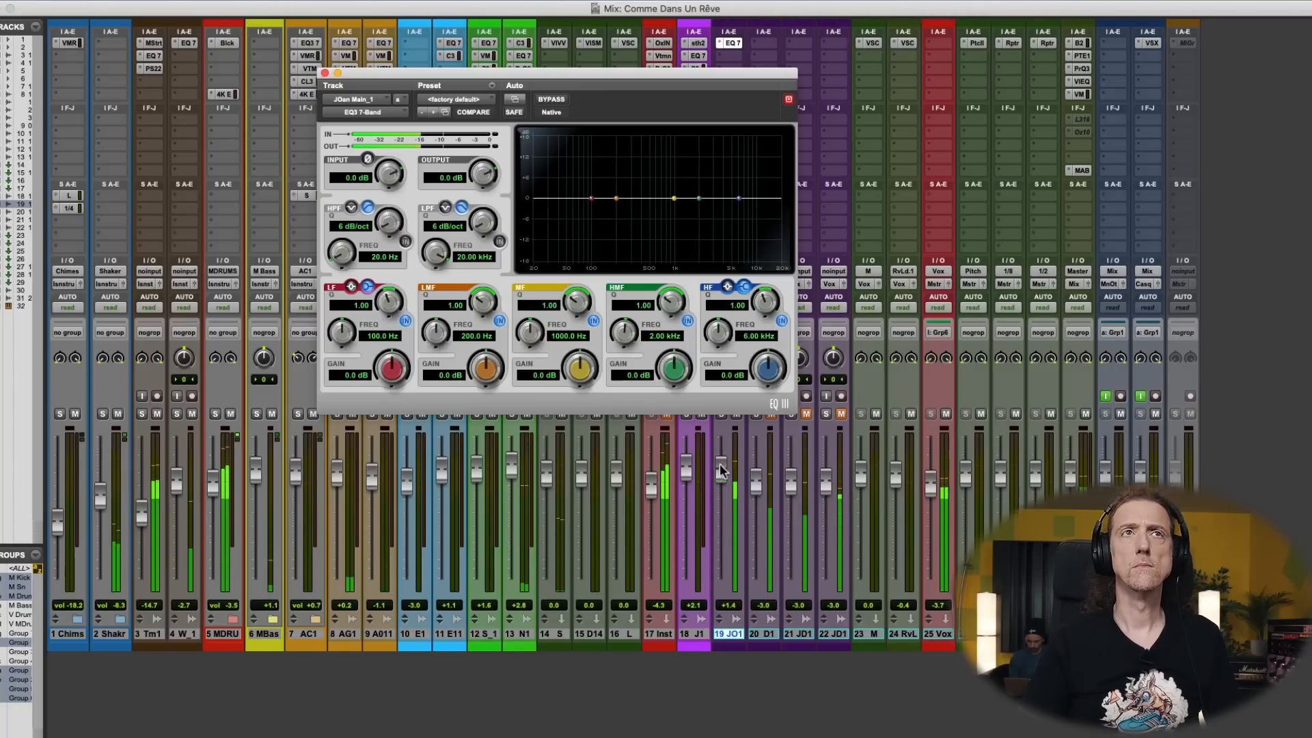
{"action": "left_click", "coordinate": [406, 242]}
{"action": "left_click_drag", "start_coordinate": [341, 255], "coordinate": [357, 243]}
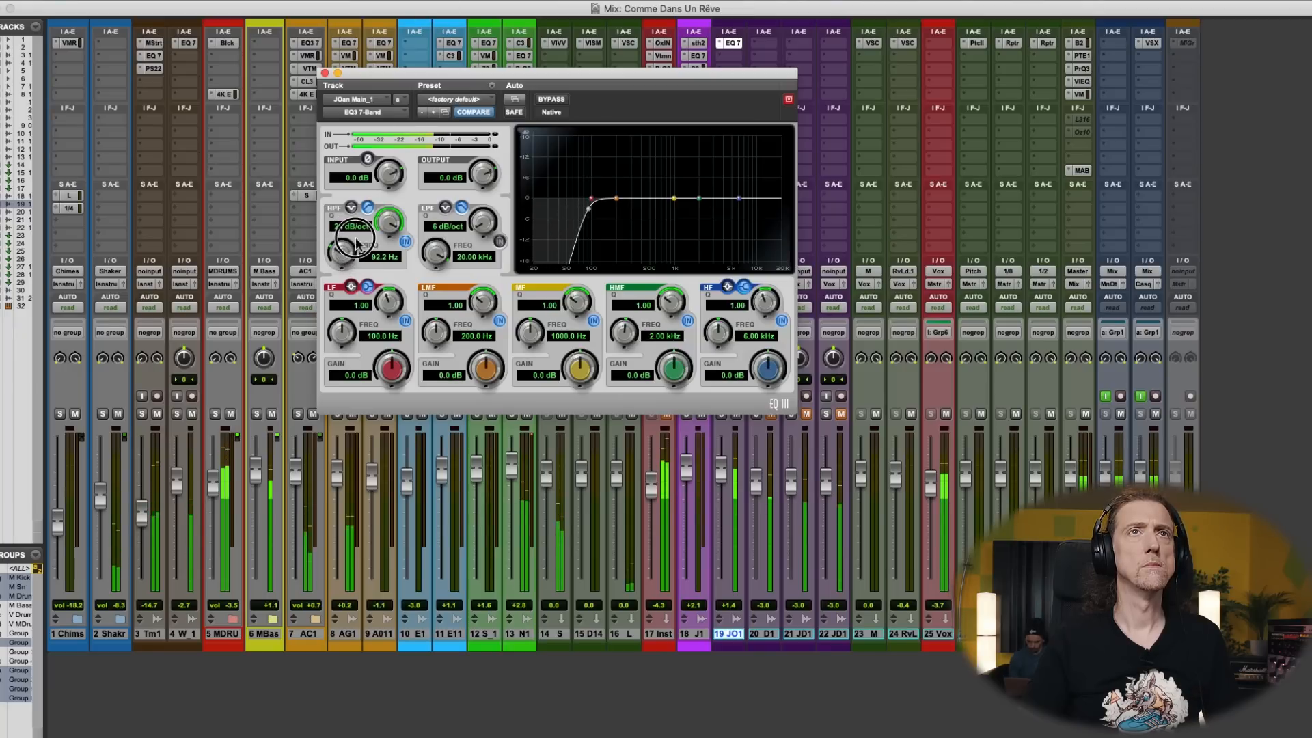
- Cut LMF at 154.5 Hz by 3.2 dB, MF at 1.22 kHz by 3.2 dB and HMF at 2.69 kHz by 2.6 dB
{"action": "left_click_drag", "start_coordinate": [624, 201], "coordinate": [699, 176]}
{"action": "left_click_drag", "start_coordinate": [709, 191], "coordinate": [710, 209]}
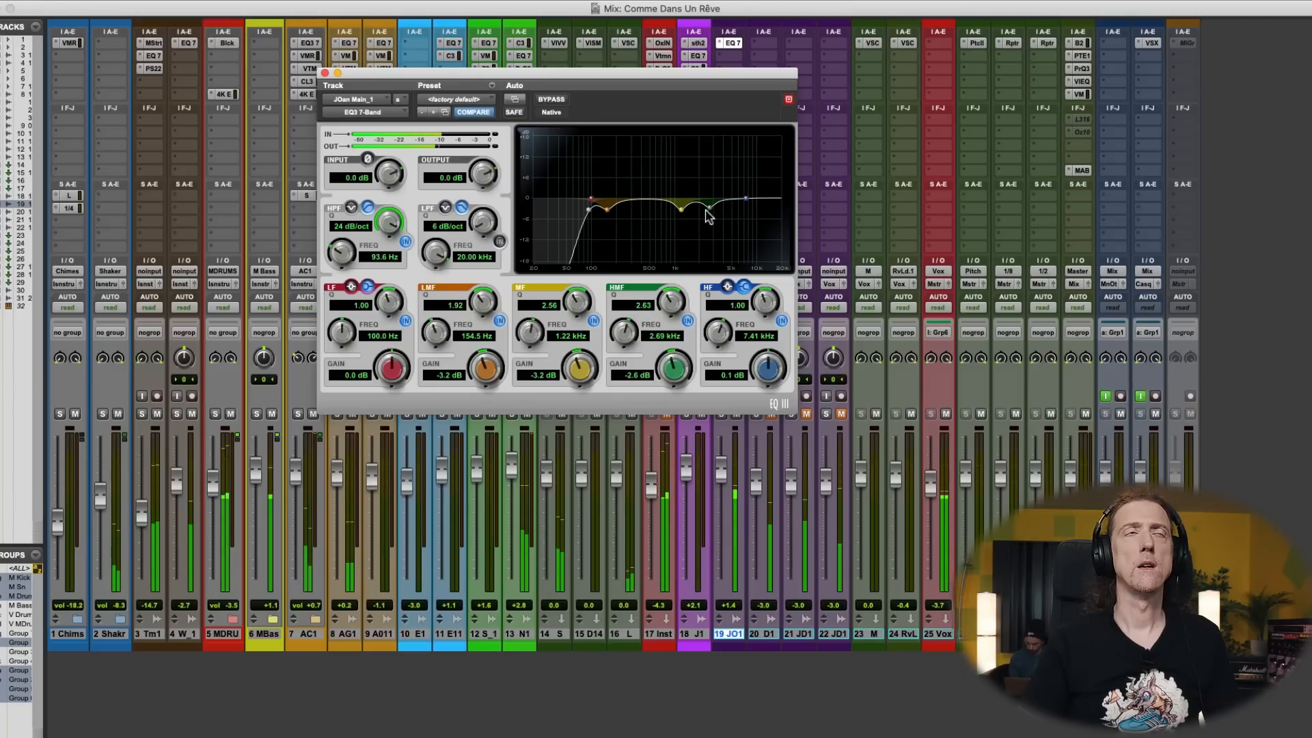
{"action": "left_click", "coordinate": [325, 73]}
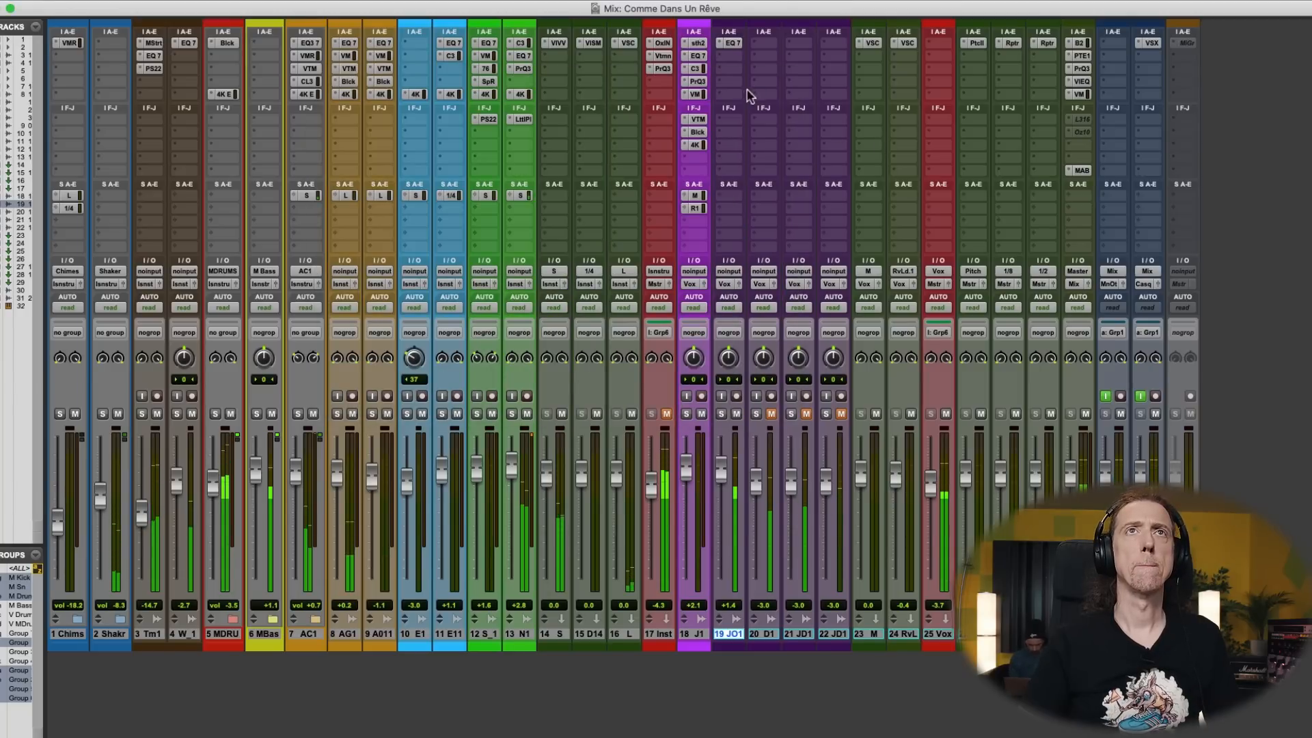
- Retune the track 19 EQ's high-pass to 83.5 Hz and its MF band to 851.8 Hz at -3.6 dB with Q 3.12
{"action": "left_click", "coordinate": [732, 43]}
{"action": "left_click_drag", "start_coordinate": [586, 216], "coordinate": [586, 214]}
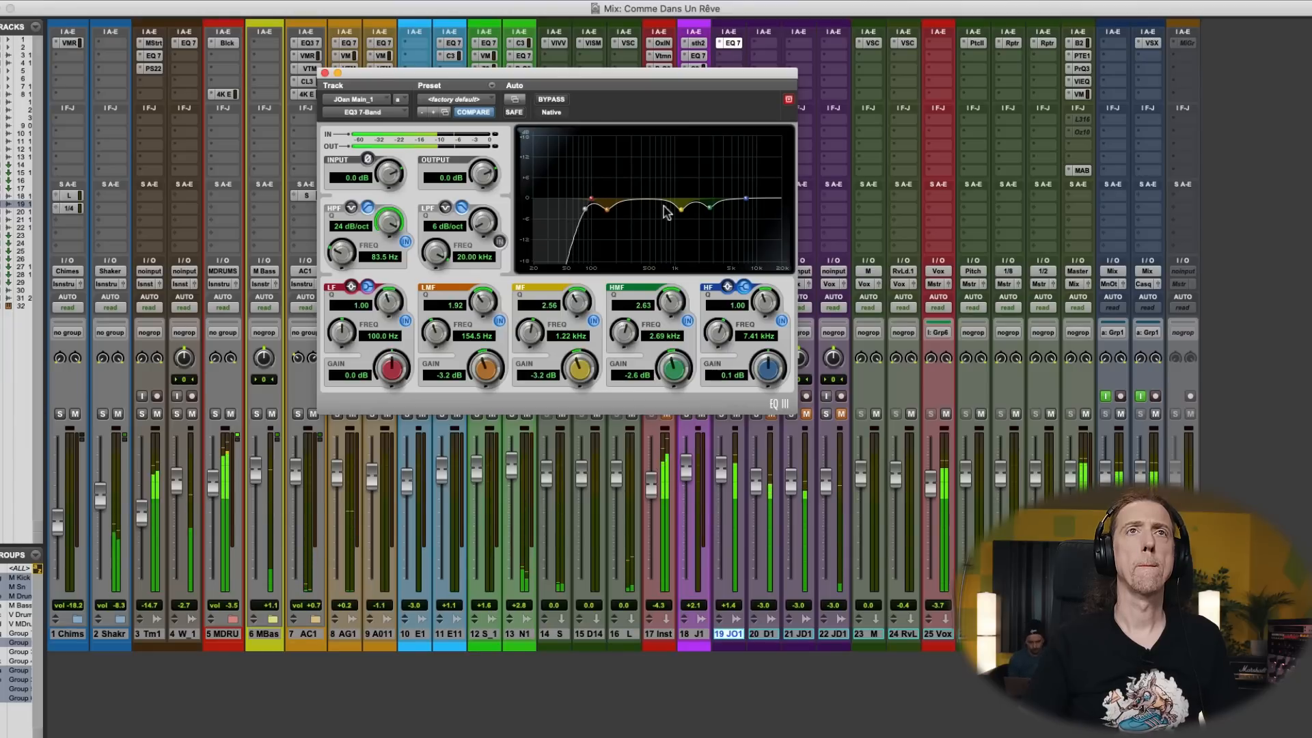
{"action": "mouse_move", "coordinate": [681, 213]}
{"action": "left_mouse_down"}
{"action": "mouse_move", "coordinate": [677, 164]}
{"action": "mouse_move", "coordinate": [673, 214]}
{"action": "left_mouse_up"}
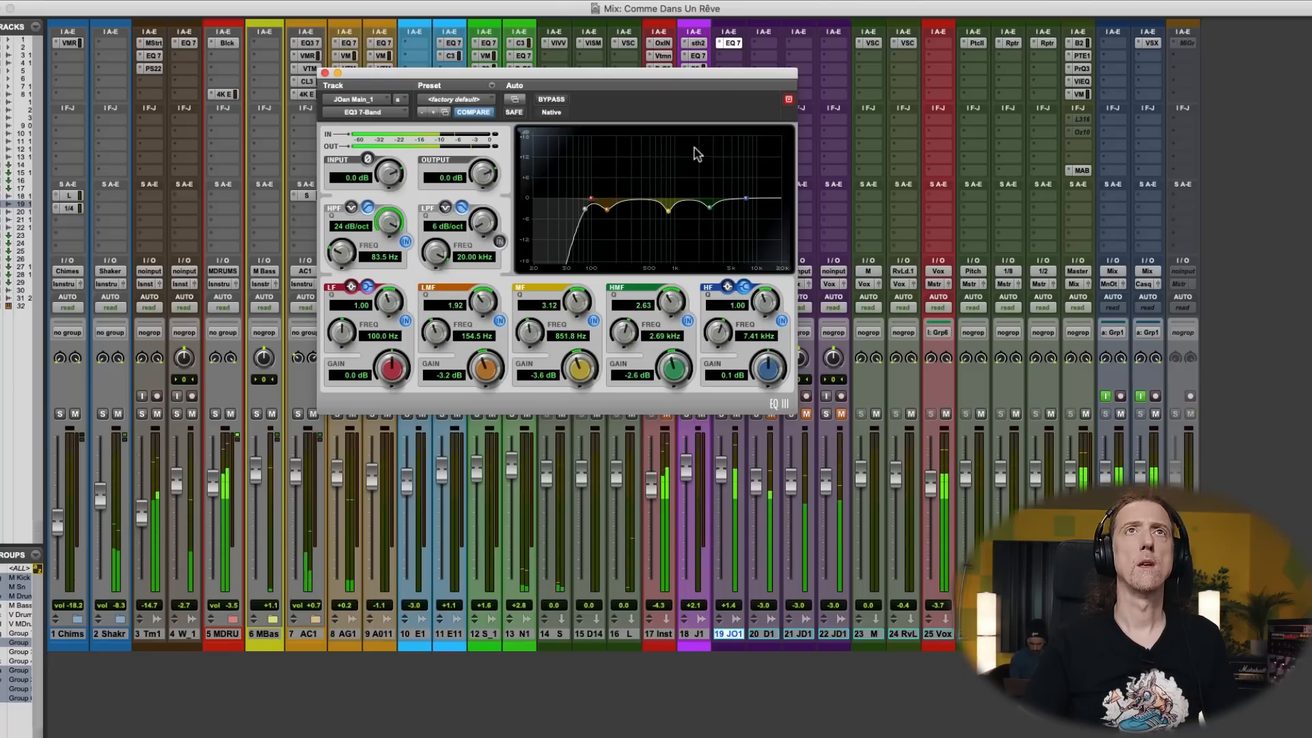
{"action": "left_click", "coordinate": [325, 73]}
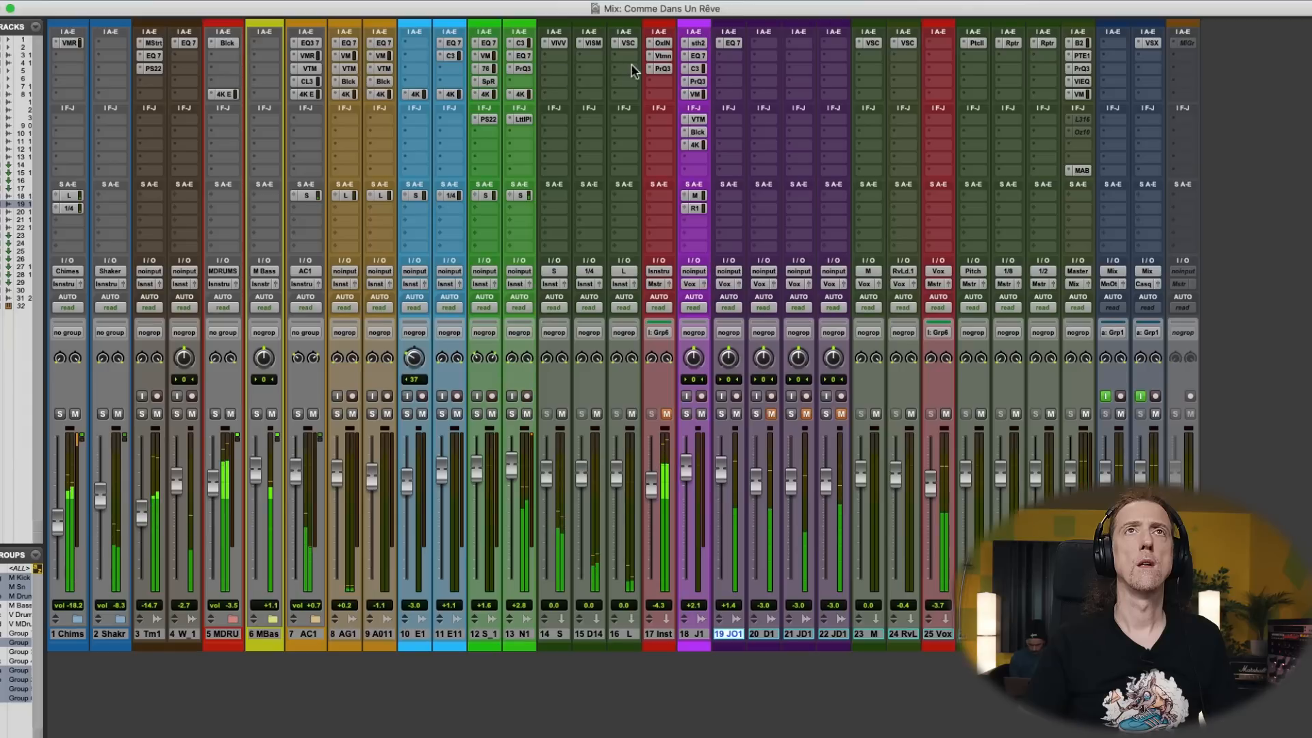
- Try a CLA-3A compressor in track 19's second insert slot with the ZERO preset and Peak Reduction at about 5
{"action": "left_click", "coordinate": [735, 57]}
{"action": "mouse_move", "coordinate": [779, 56]}
{"action": "left_click", "coordinate": [888, 1]}
{"action": "left_click", "coordinate": [471, 103]}
{"action": "left_click", "coordinate": [470, 80]}
{"action": "key", "text": "space"}
{"action": "left_click_drag", "start_coordinate": [604, 219], "coordinate": [604, 181]}
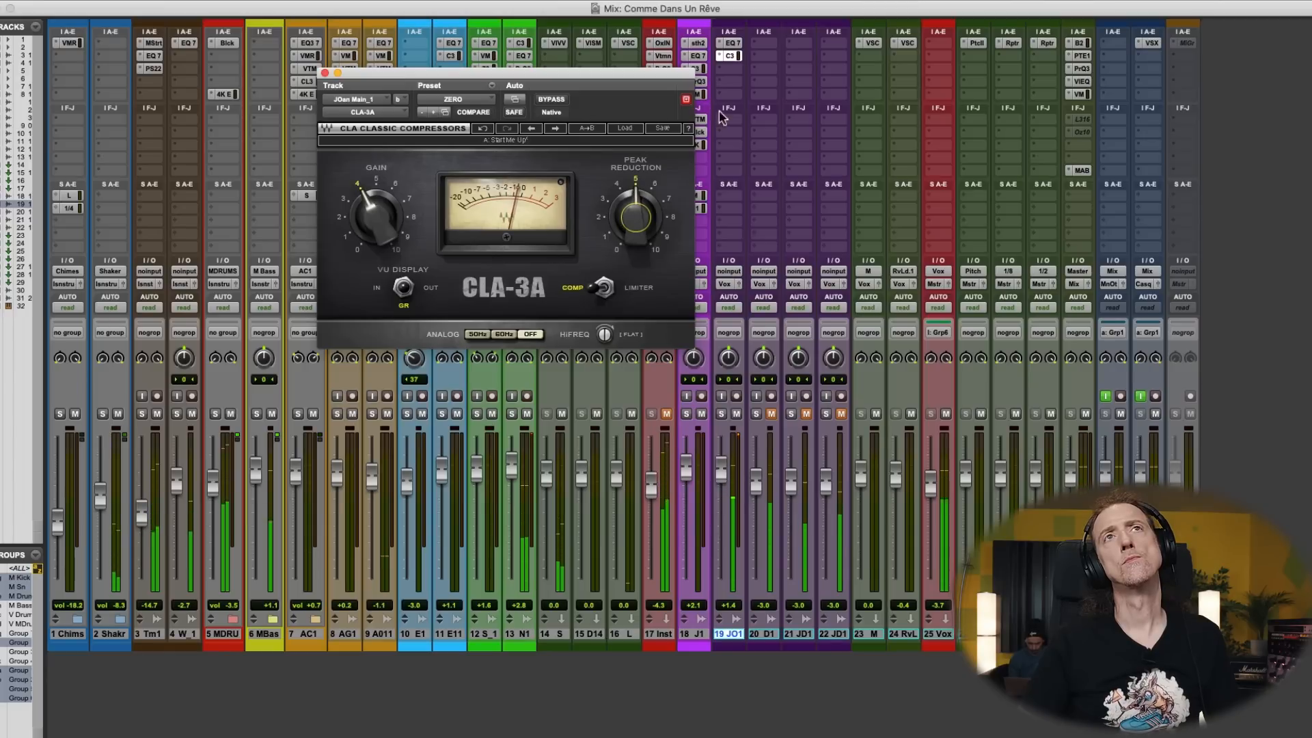
- Replace the CLA-3A on track 19 with a Virtual Mix Rack and resume playback
{"action": "left_click", "coordinate": [723, 58]}
{"action": "mouse_move", "coordinate": [772, 56]}
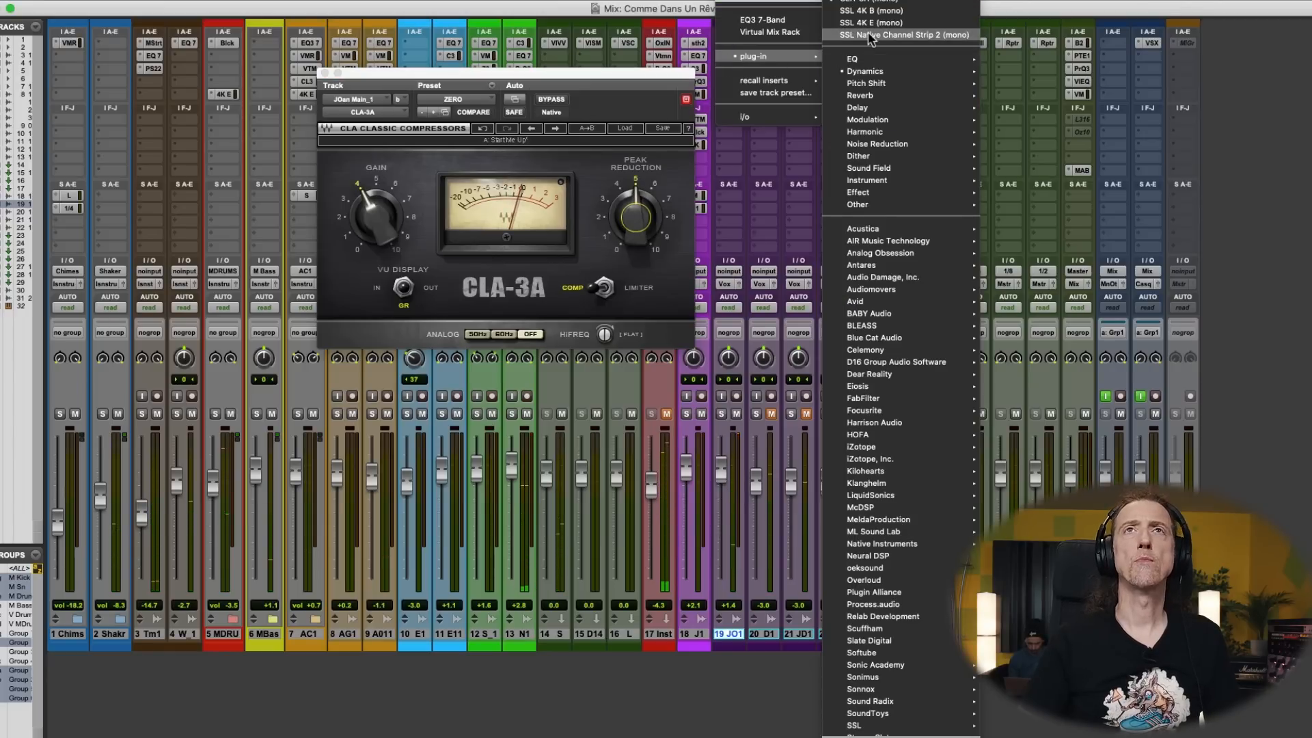
{"action": "left_click", "coordinate": [757, 34]}
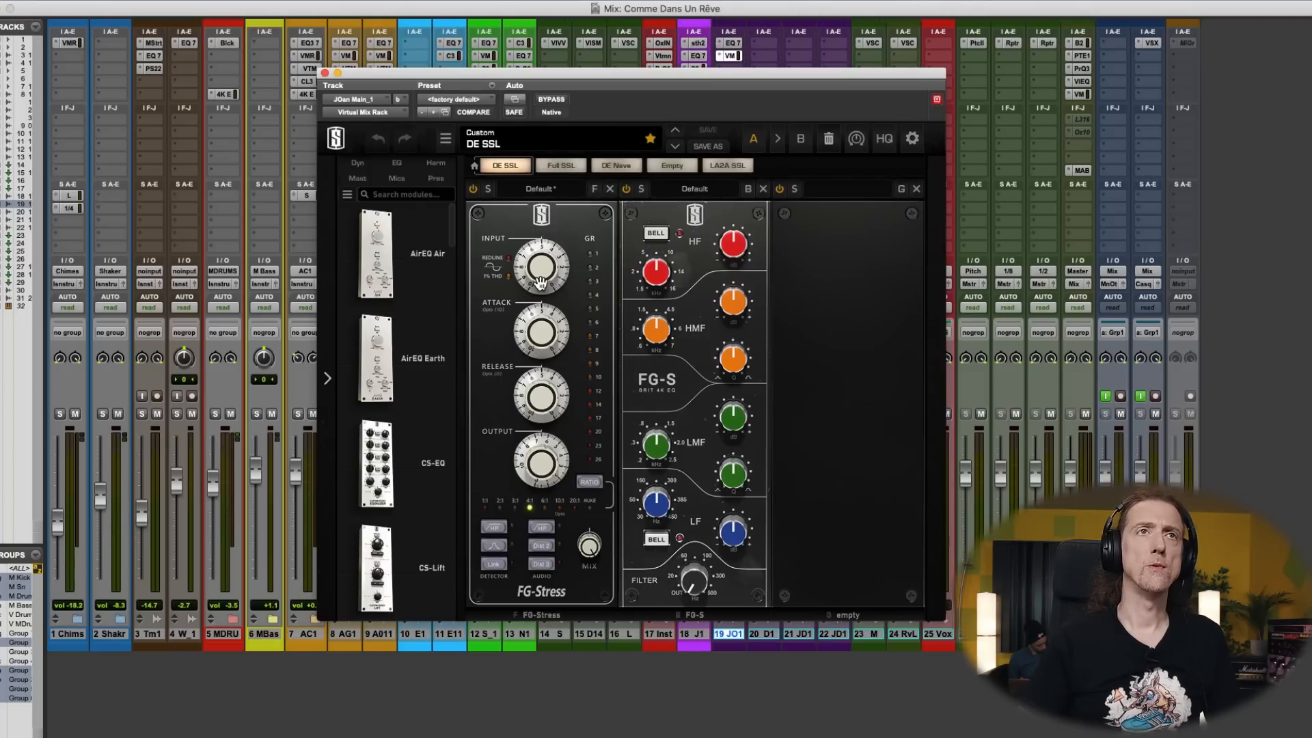
{"action": "key", "text": "space"}
- Adjust the FG-Stress compressor's input, attack and release on the track 19 vocal and set its output to 6.20
{"action": "left_click", "coordinate": [543, 462]}
{"action": "left_click_drag", "start_coordinate": [550, 280], "coordinate": [514, 238]}
{"action": "left_click_drag", "start_coordinate": [507, 323], "coordinate": [507, 318]}
{"action": "left_click", "coordinate": [509, 243]}
{"action": "left_click_drag", "start_coordinate": [505, 411], "coordinate": [507, 425]}
{"action": "left_click_drag", "start_coordinate": [506, 500], "coordinate": [506, 508]}
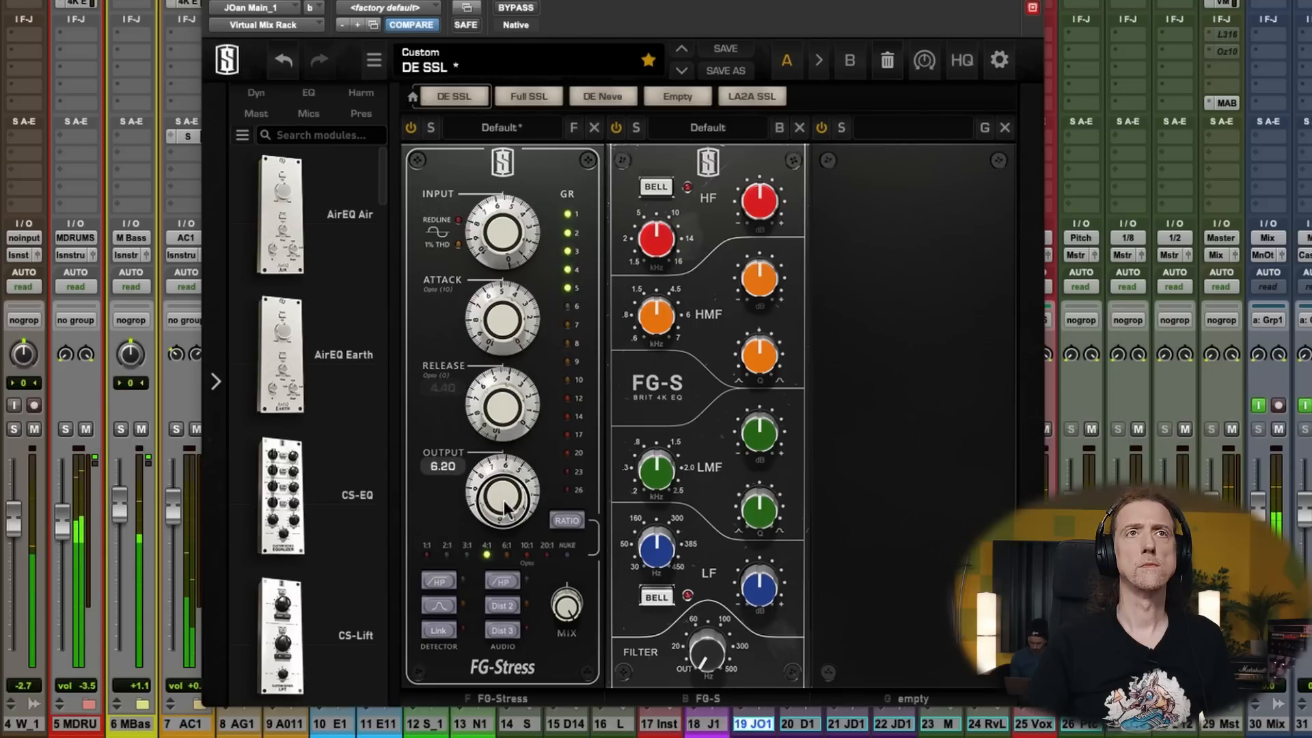
- Boost the FG-S equalizer's HMF band slightly, adjusting its Q and raising its frequency a little
{"action": "left_click_drag", "start_coordinate": [749, 372], "coordinate": [761, 311]}
{"action": "left_click_drag", "start_coordinate": [752, 373], "coordinate": [761, 262]}
{"action": "left_click_drag", "start_coordinate": [659, 317], "coordinate": [660, 308]}
{"action": "left_click_drag", "start_coordinate": [765, 273], "coordinate": [765, 275]}
- Switch the FG-S LF band to Bell, raise its frequency and boost it by 6.25 dB
{"action": "left_click", "coordinate": [670, 593]}
{"action": "left_click_drag", "start_coordinate": [749, 589], "coordinate": [762, 530]}
{"action": "left_click_drag", "start_coordinate": [658, 552], "coordinate": [666, 538]}
{"action": "left_click_drag", "start_coordinate": [764, 587], "coordinate": [763, 608]}
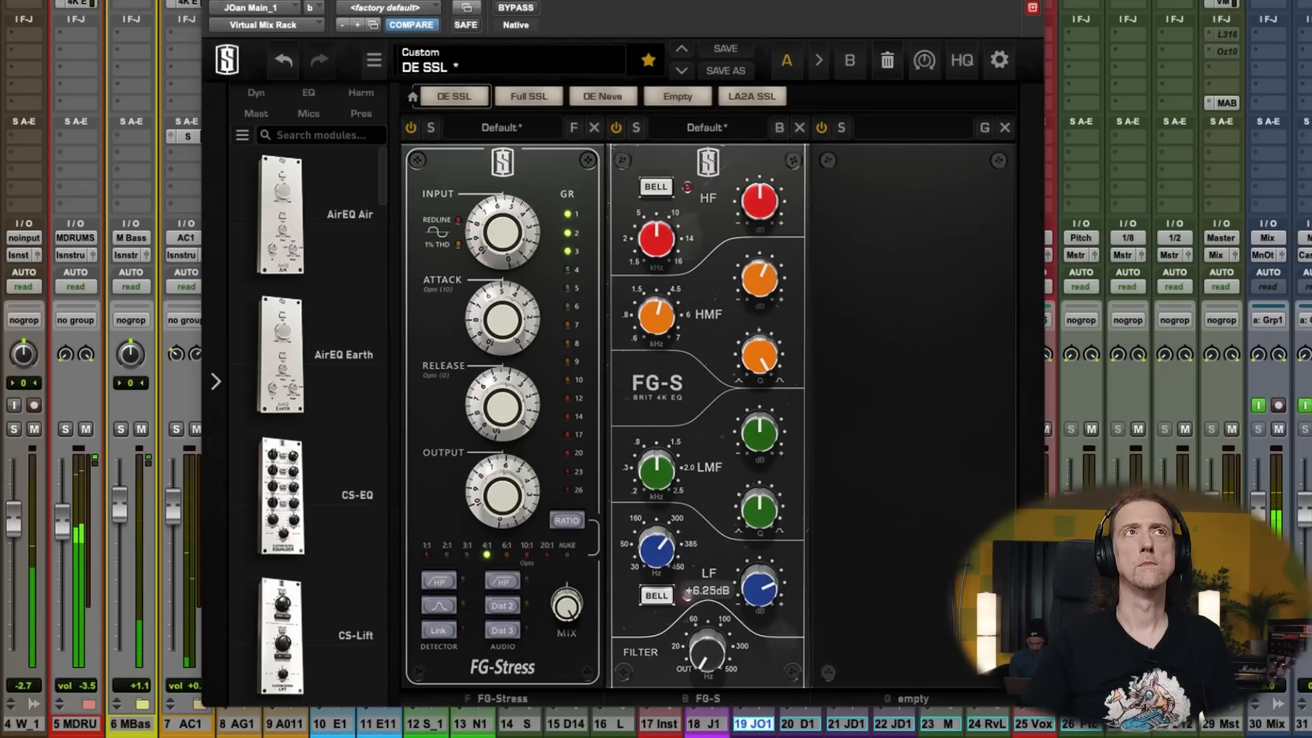
- Close the Virtual Mix Rack and insert Softube's Saturation Knob in the third insert slot of vocal track 19
{"action": "left_click", "coordinate": [213, 2]}
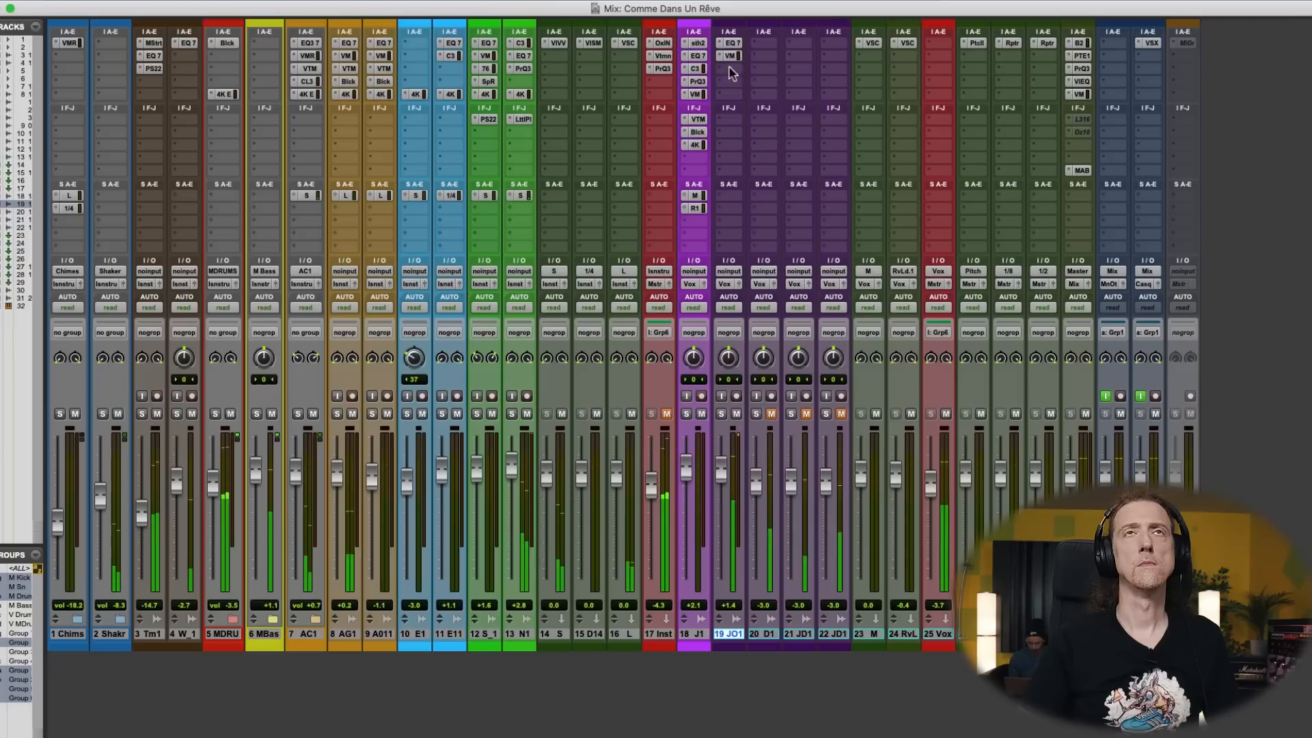
{"action": "left_click", "coordinate": [729, 67]}
{"action": "mouse_move", "coordinate": [772, 69]}
{"action": "mouse_move", "coordinate": [981, 71]}
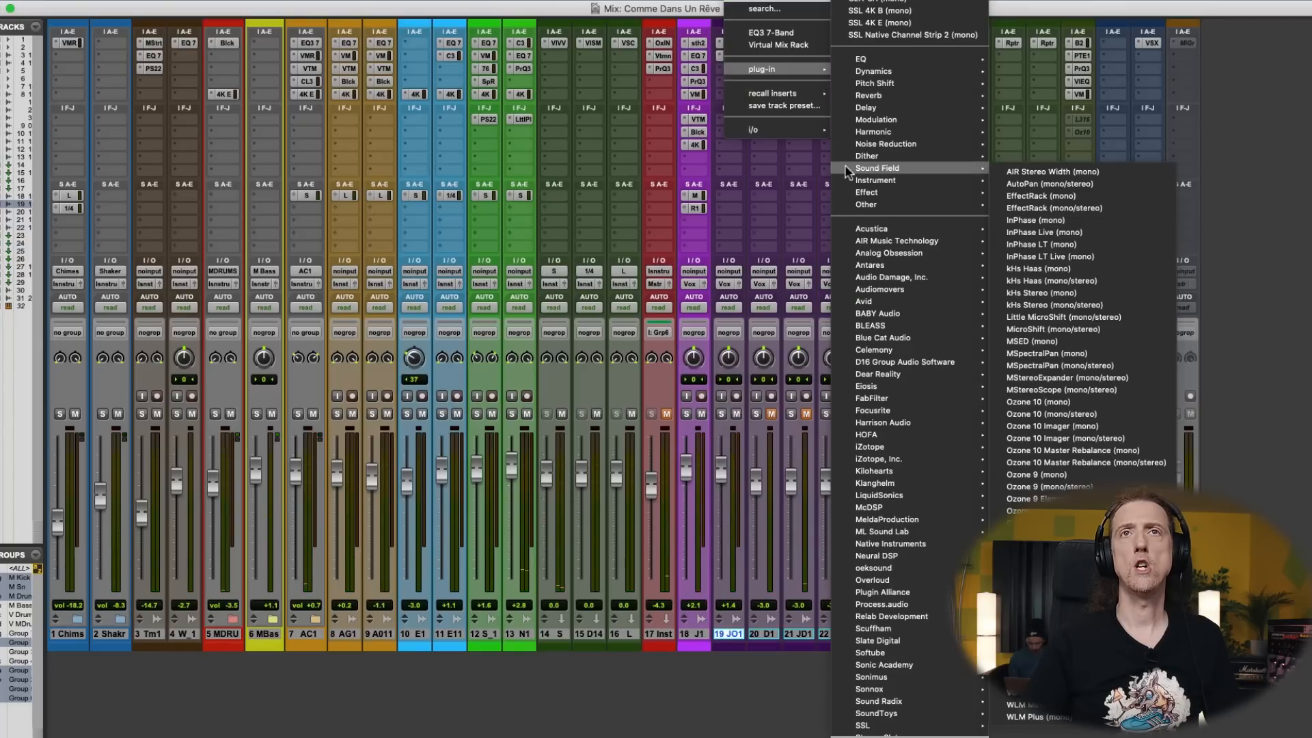
{"action": "mouse_move", "coordinate": [917, 378]}
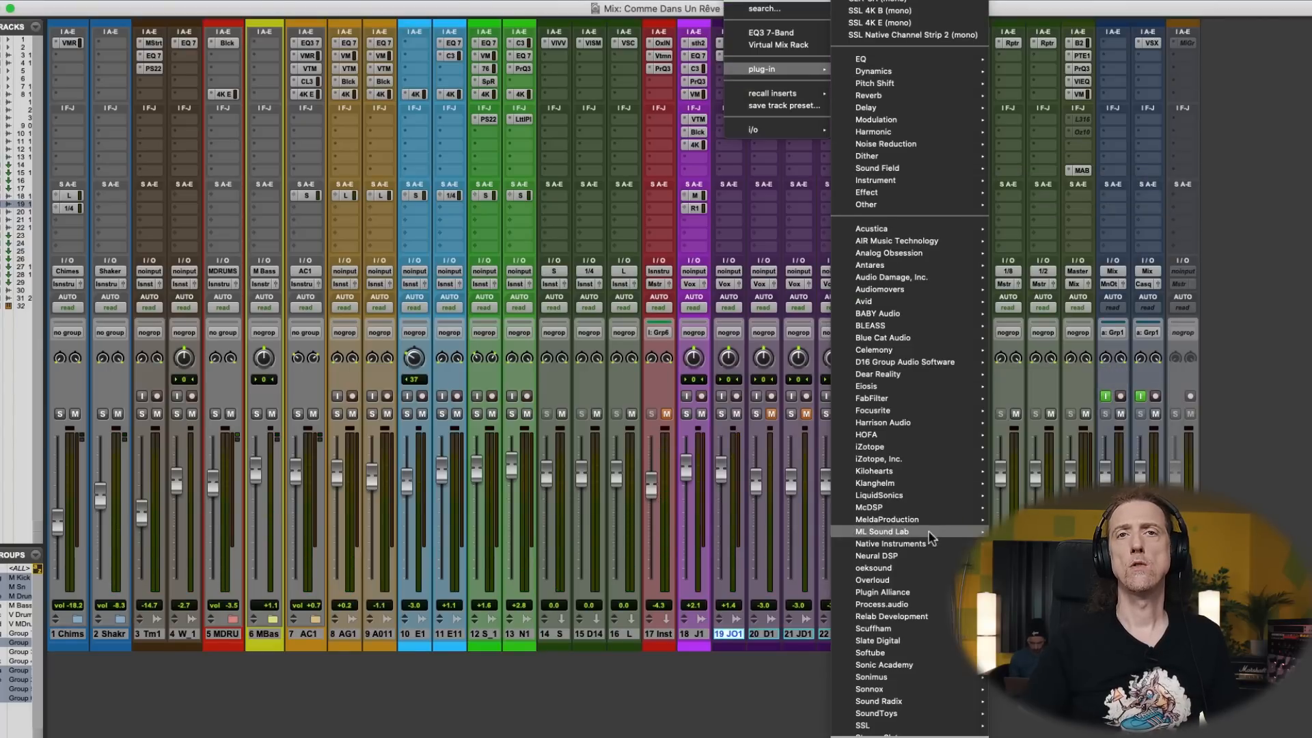
{"action": "mouse_move", "coordinate": [932, 558]}
{"action": "mouse_move", "coordinate": [931, 526]}
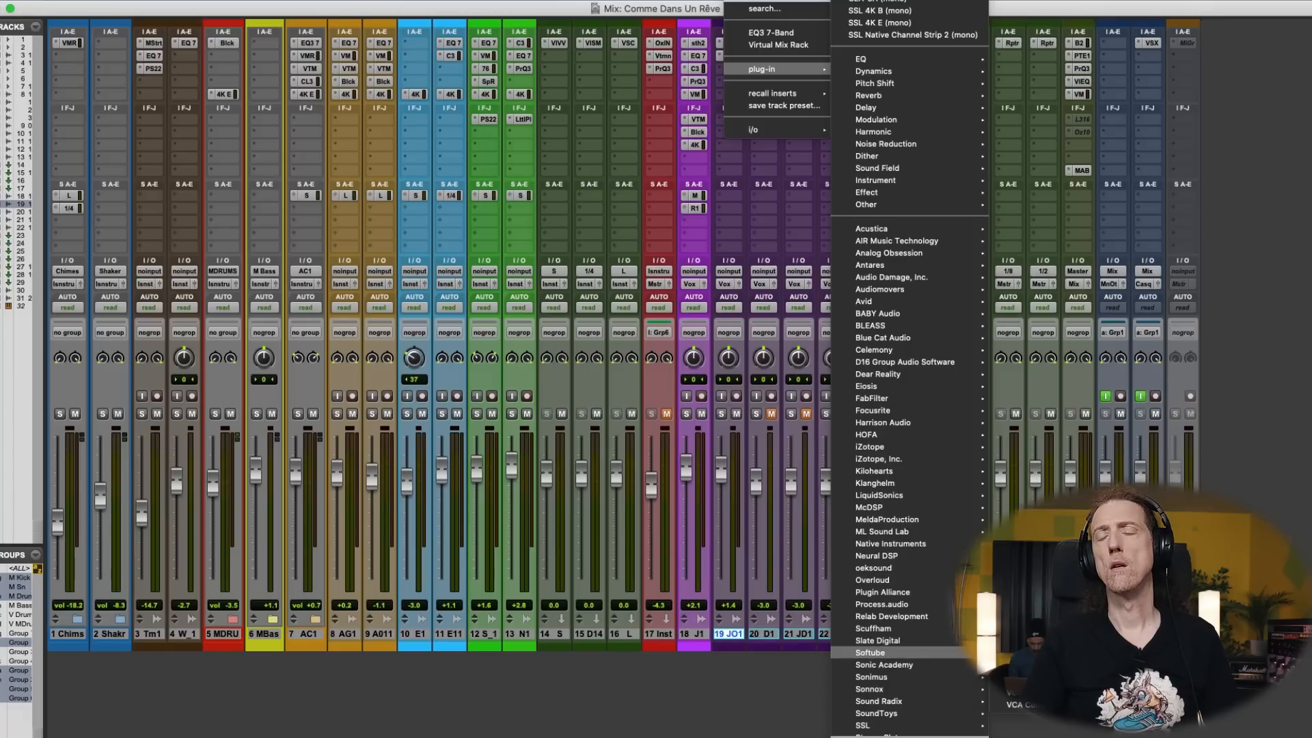
{"action": "left_click", "coordinate": [1025, 704]}
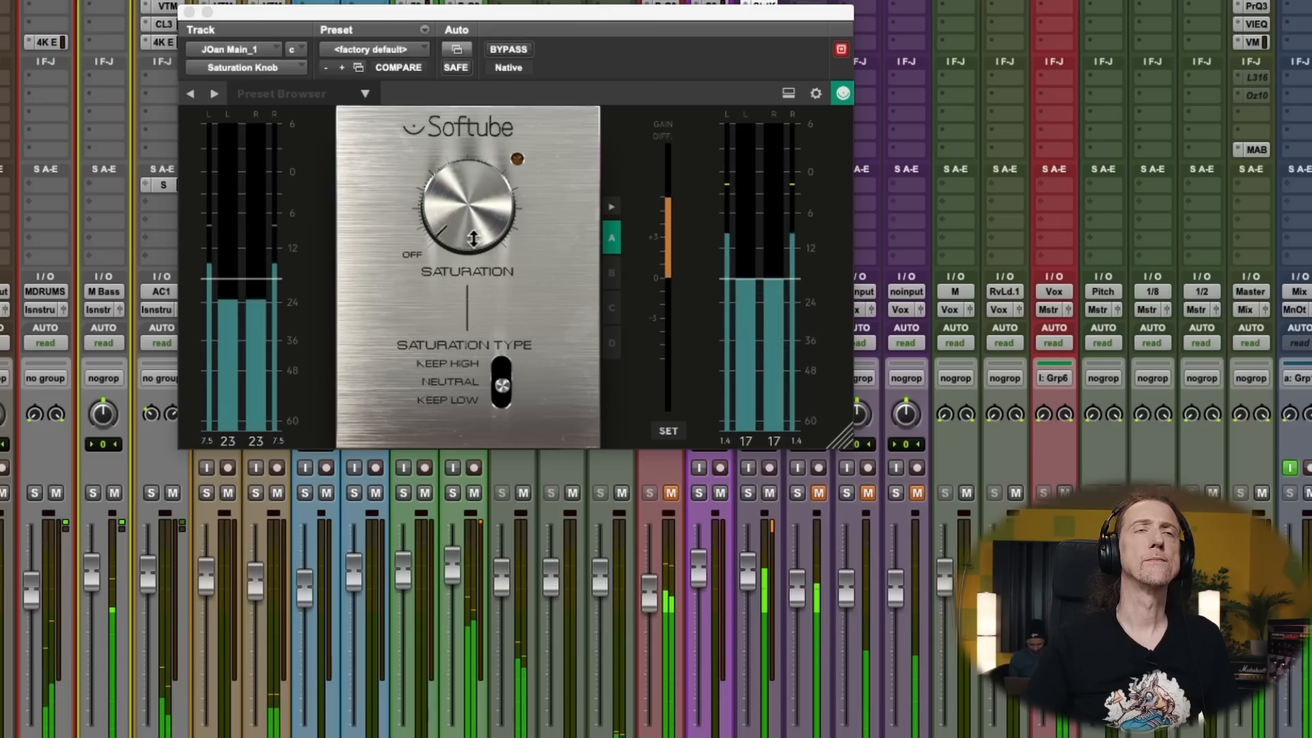
- Turn up the saturation slightly on the track 19 vocal, lower the plug-in's output level to compensate, and close its window
{"action": "left_click_drag", "start_coordinate": [473, 231], "coordinate": [478, 213]}
{"action": "left_click_drag", "start_coordinate": [763, 288], "coordinate": [755, 313]}
{"action": "left_click", "coordinate": [190, 13]}
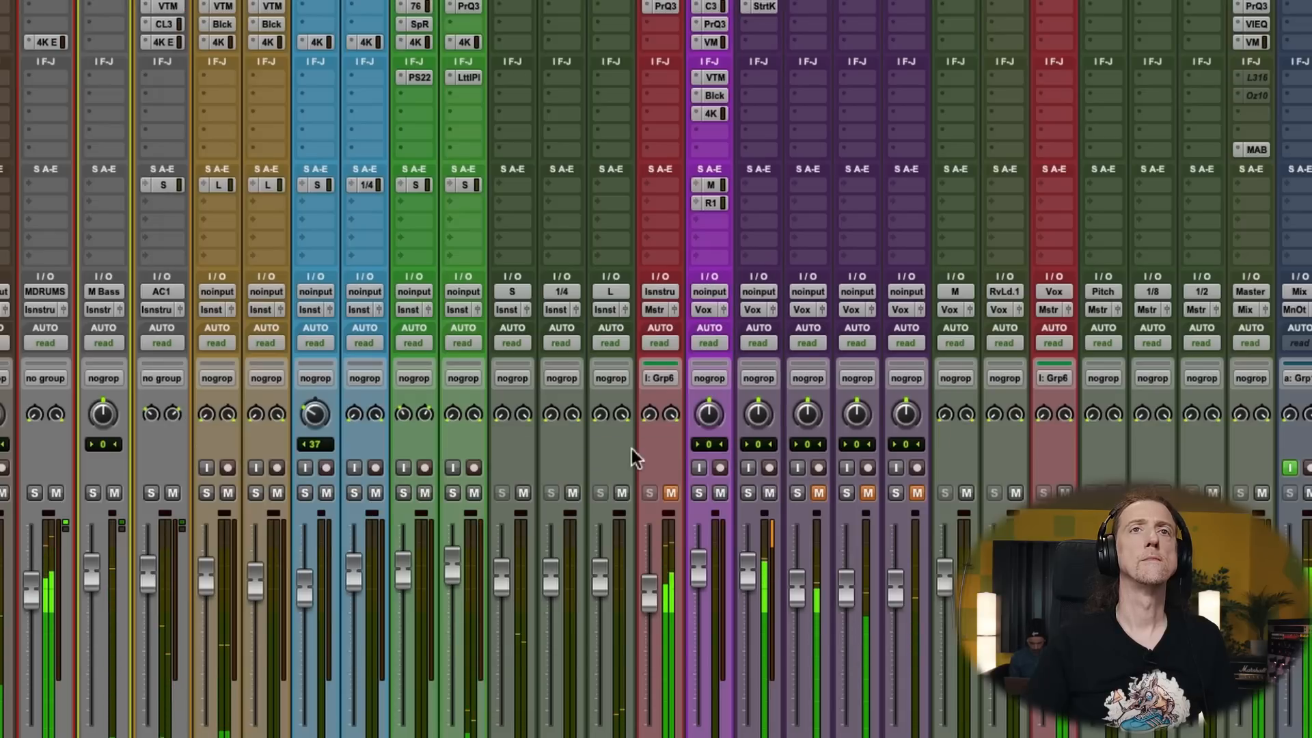
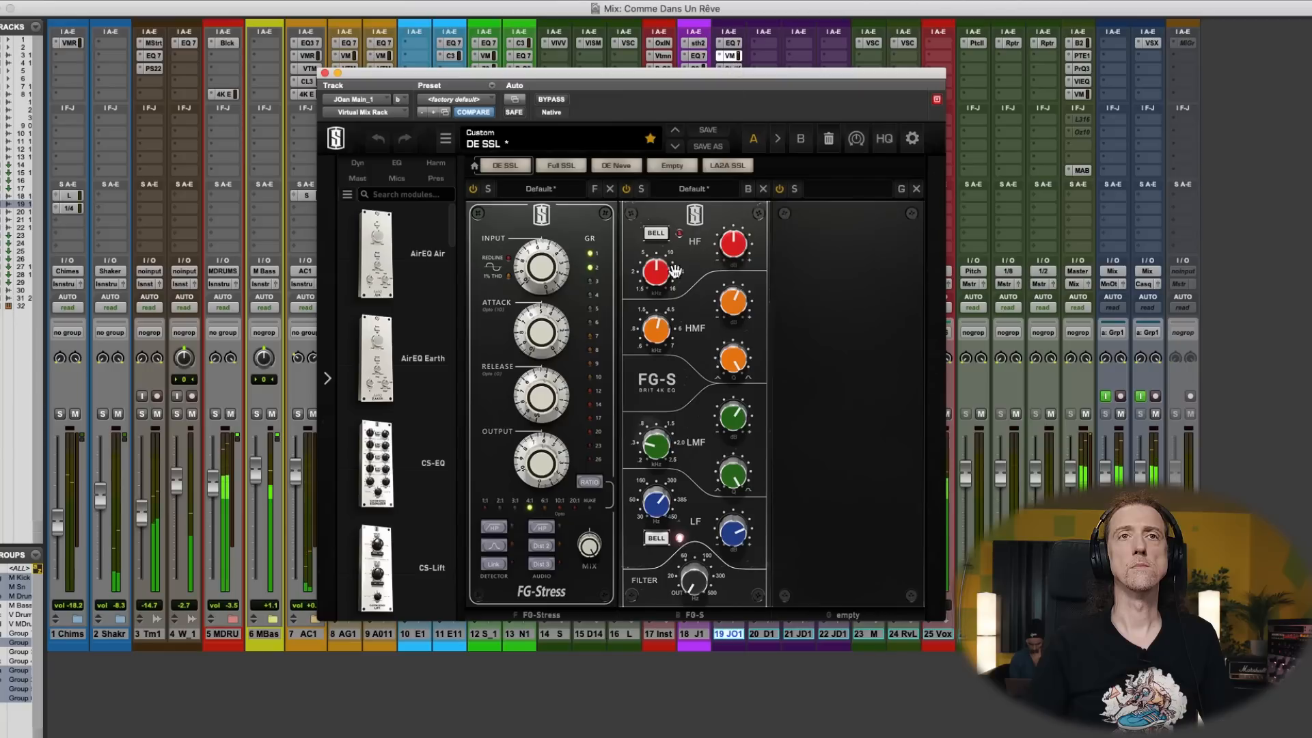
- Close the Virtual Mix Rack and insert the SSL 4K E channel strip in the fifth insert slot of vocal track 19
{"action": "left_click", "coordinate": [325, 73]}
{"action": "left_click", "coordinate": [738, 95]}
{"action": "mouse_move", "coordinate": [760, 96]}
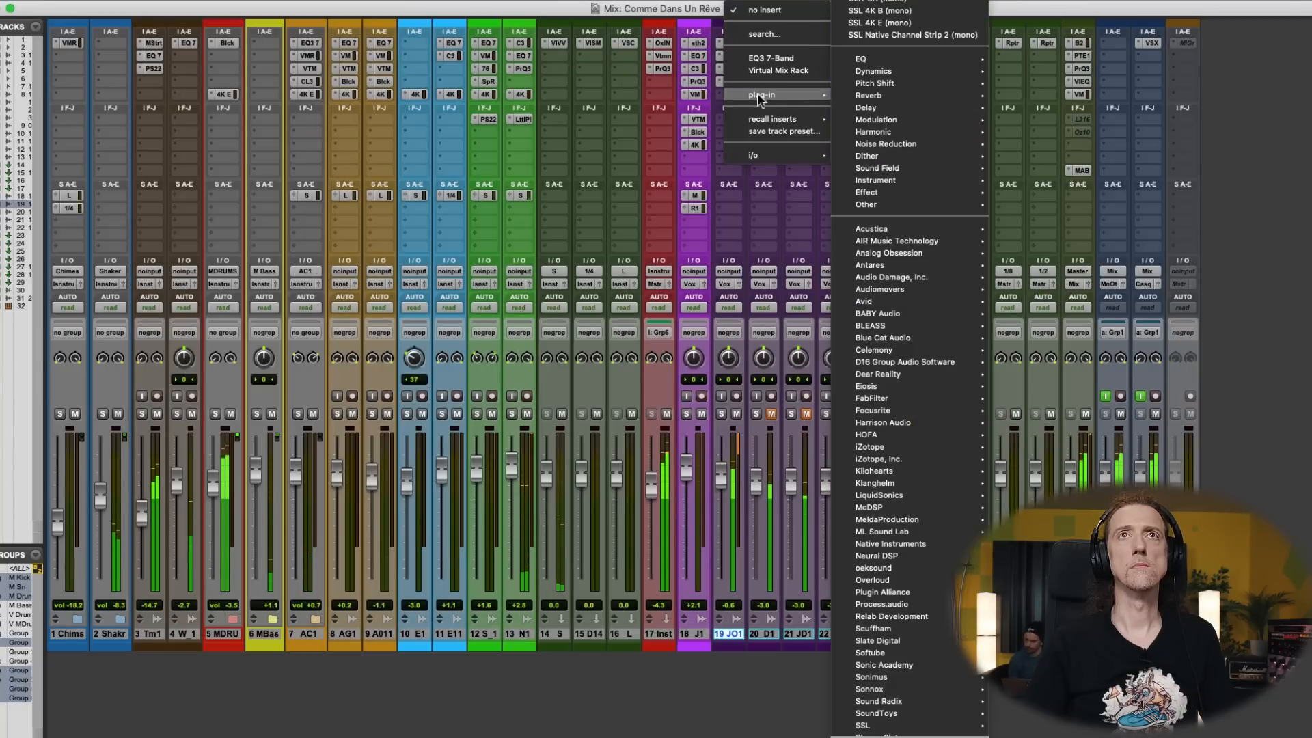
{"action": "left_click", "coordinate": [893, 22]}
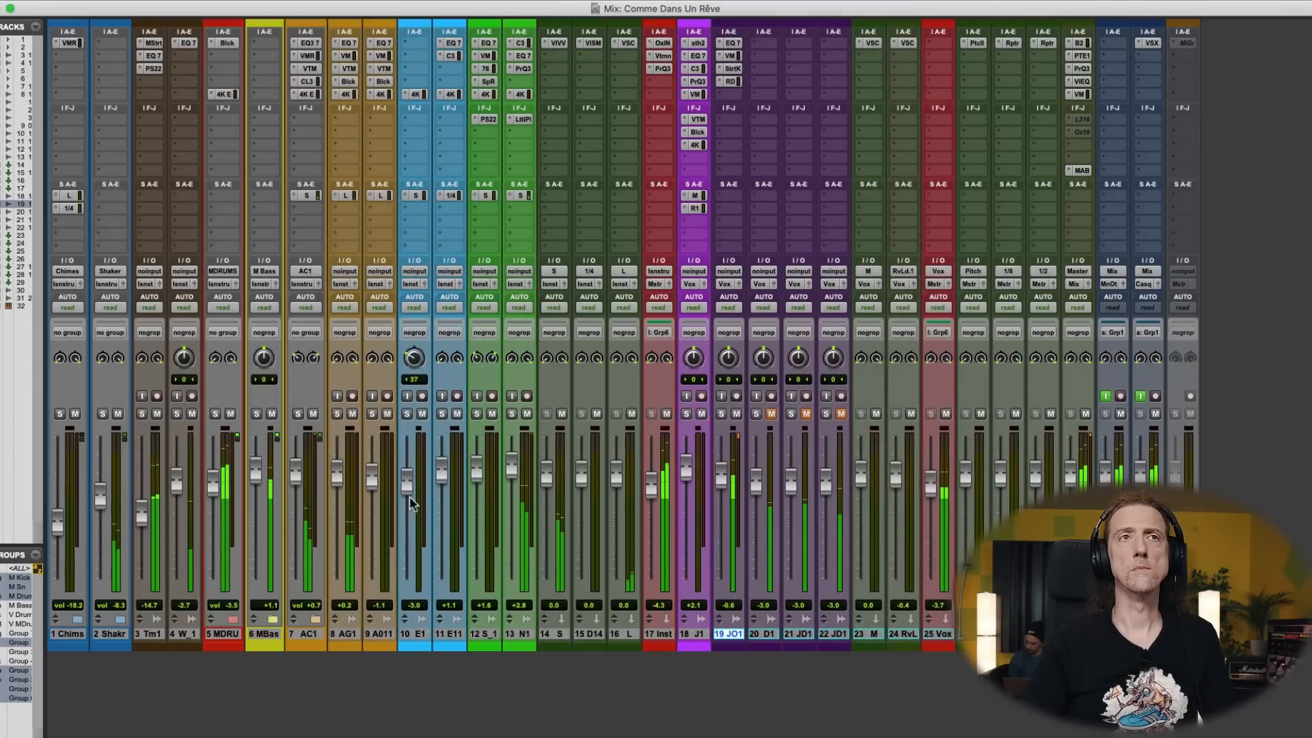
- Boost the SSL 4K E's LF band by 6.7 dB, boost the LMF band around 0.69 kHz, and lower the plug-in's fader slightly
{"action": "left_click_drag", "start_coordinate": [356, 558], "coordinate": [367, 534]}
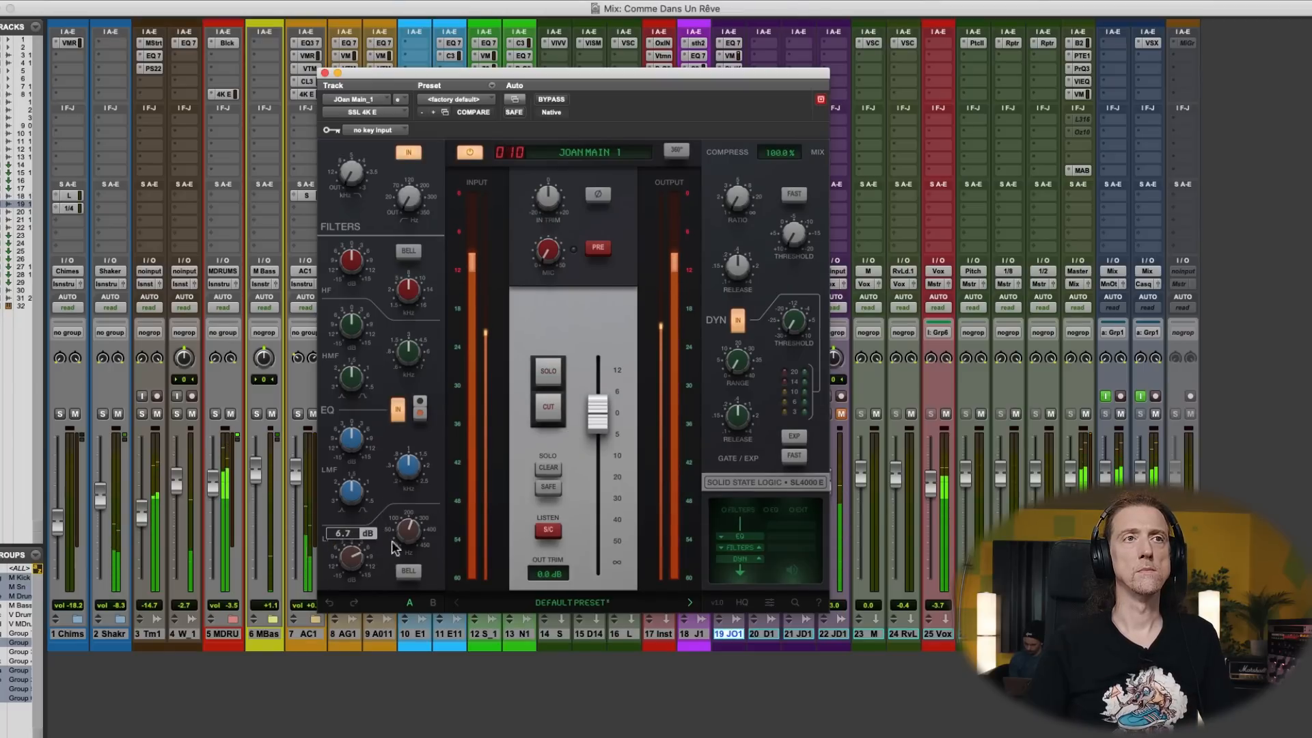
{"action": "left_click_drag", "start_coordinate": [403, 482], "coordinate": [393, 495]}
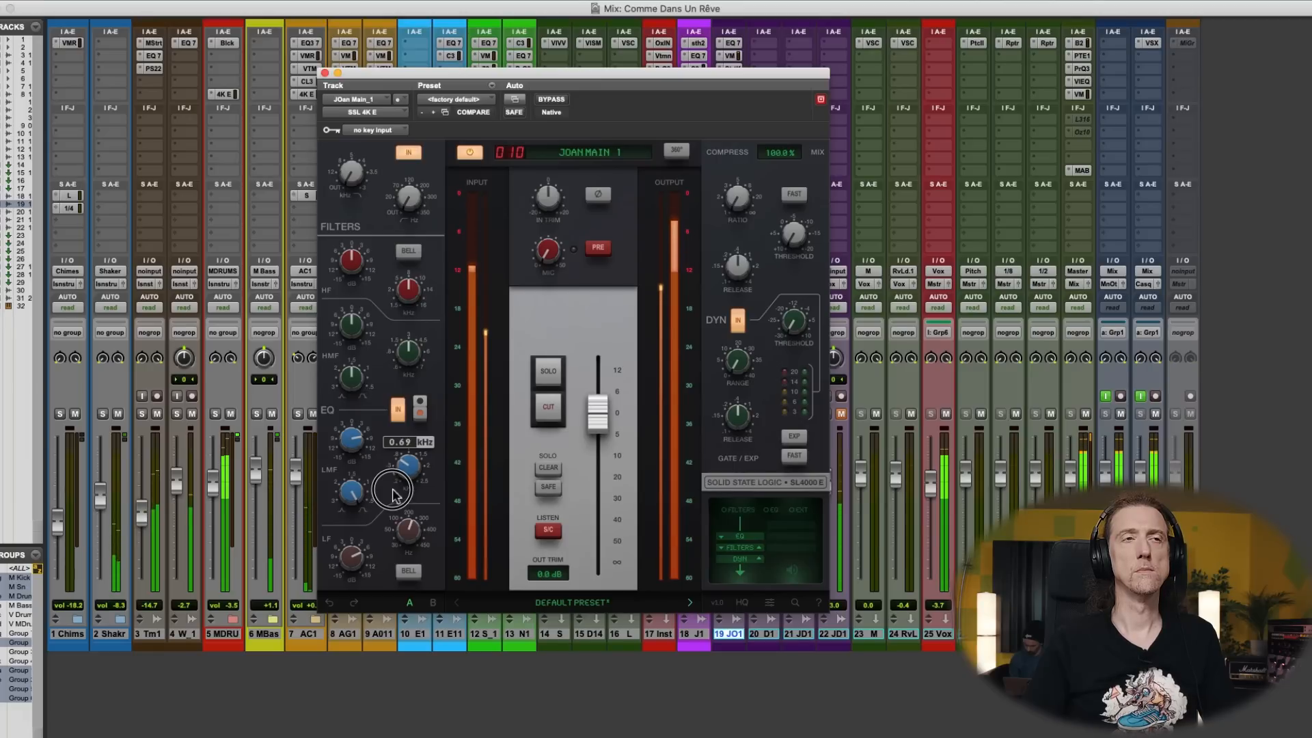
{"action": "left_click_drag", "start_coordinate": [357, 455], "coordinate": [356, 467]}
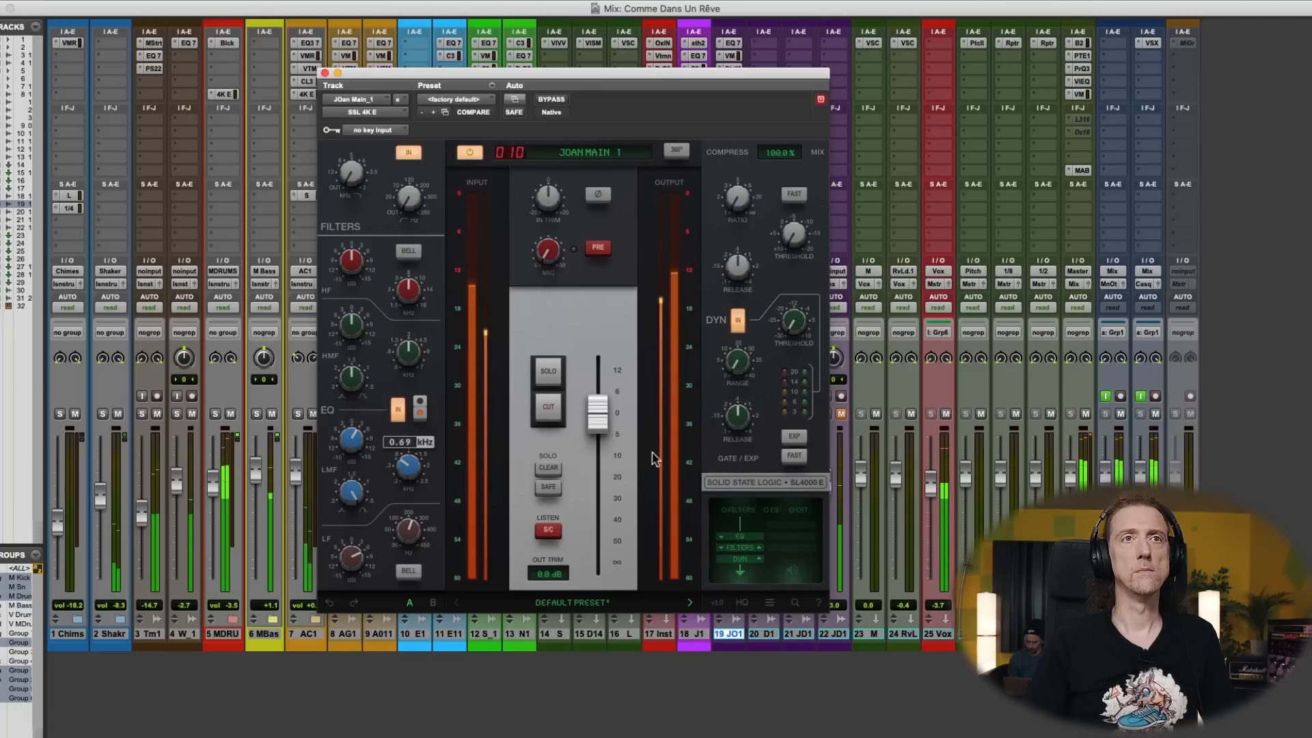
{"action": "left_click_drag", "start_coordinate": [604, 428], "coordinate": [602, 432]}
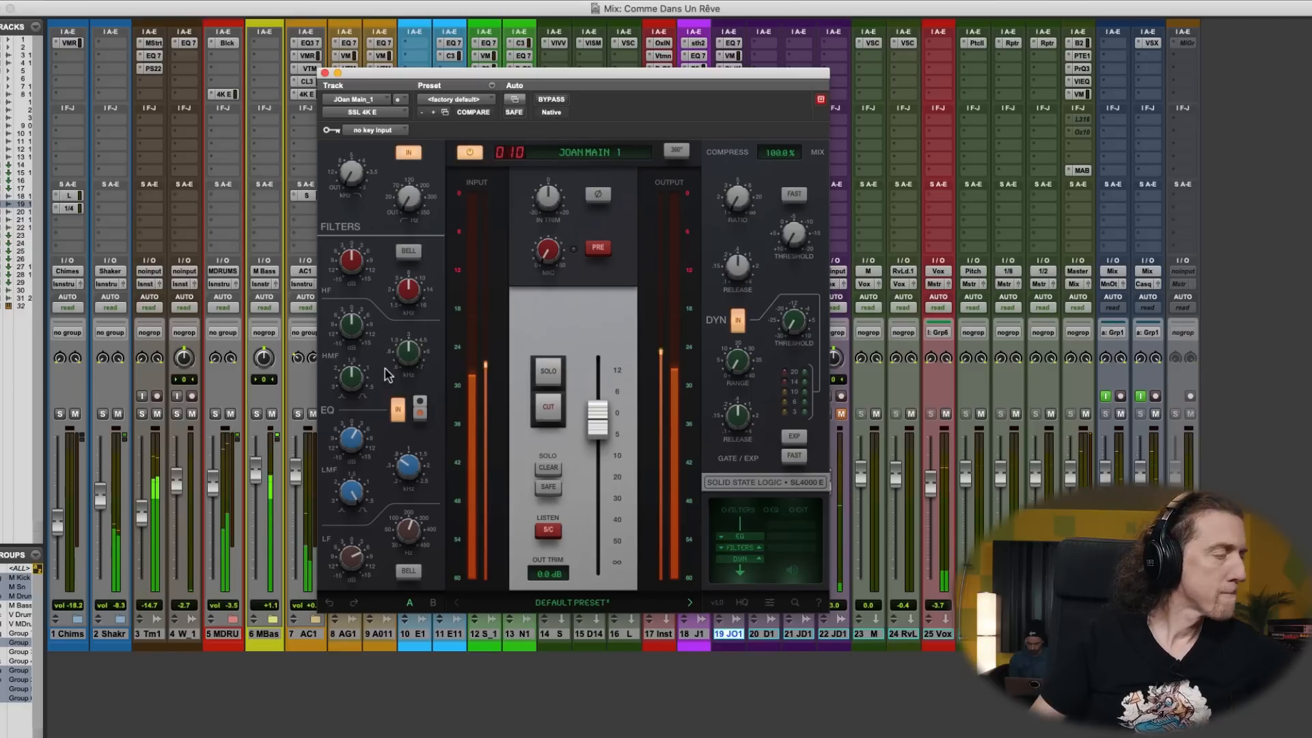
- Boost the SSL 4K E's HMF band slightly and adjust its frequency, and move the plug-in to track 19's sixth insert slot
{"action": "left_click", "coordinate": [379, 317]}
{"action": "mouse_move", "coordinate": [379, 314]}
{"action": "left_mouse_down"}
{"action": "mouse_move", "coordinate": [380, 301]}
{"action": "mouse_move", "coordinate": [358, 309]}
{"action": "left_mouse_up"}
{"action": "left_click_drag", "start_coordinate": [404, 356], "coordinate": [420, 370]}
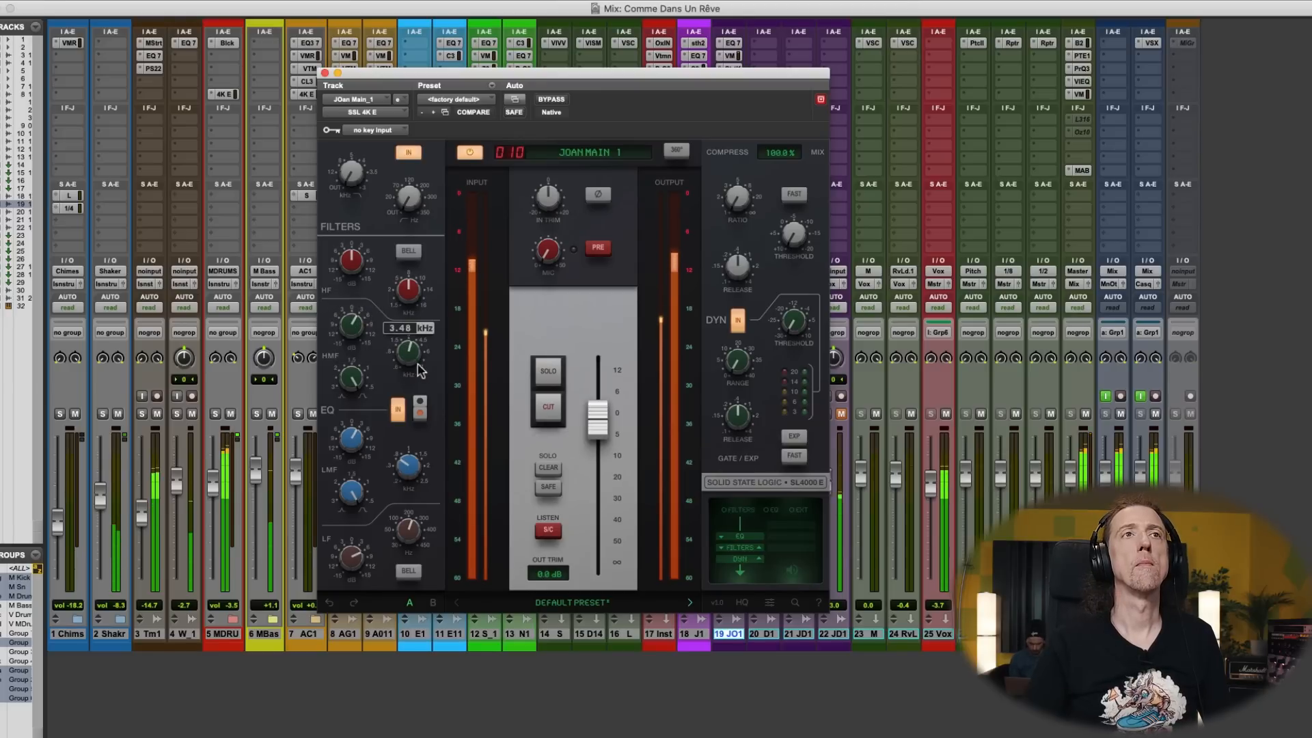
{"action": "left_click", "coordinate": [325, 73]}
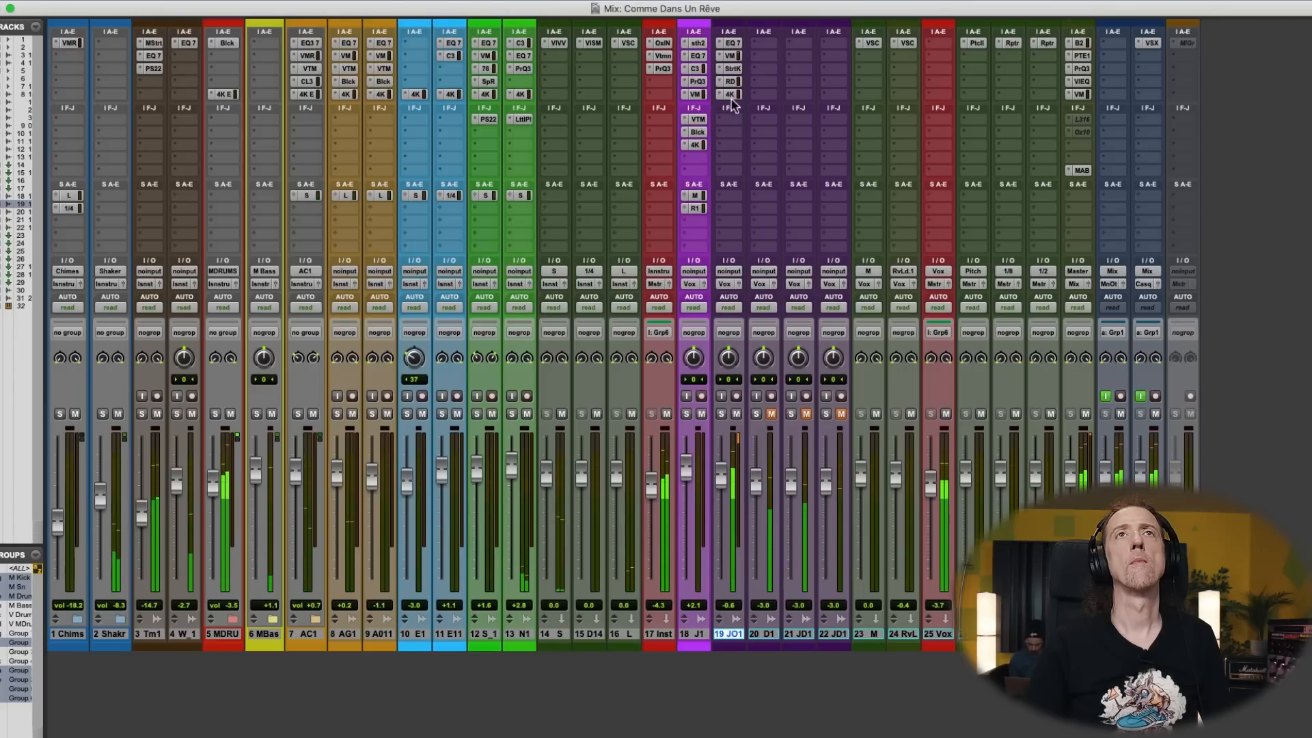
{"action": "left_click_drag", "start_coordinate": [735, 123], "coordinate": [735, 120]}
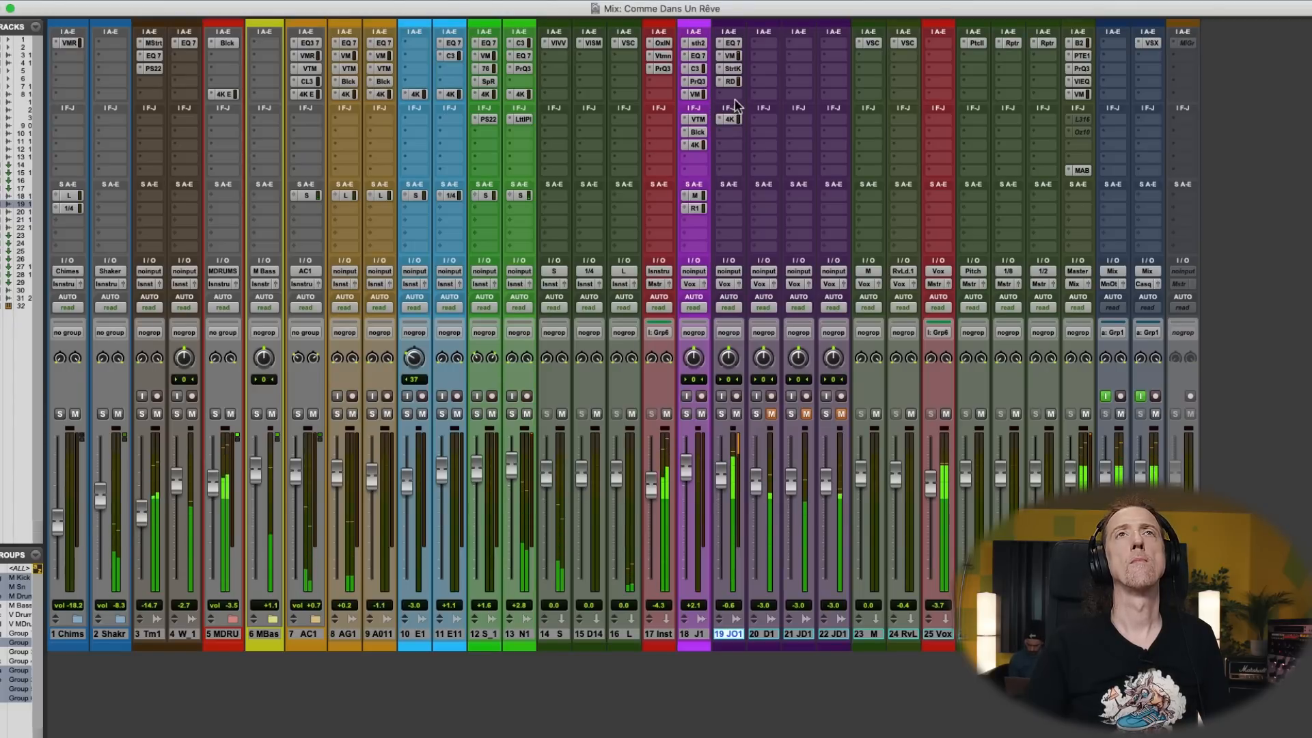
- Deepen the low-mid cut at 142.7 Hz to -7.1 dB in track 19's EQ3 7-Band and close its window
{"action": "left_click", "coordinate": [731, 43]}
{"action": "left_click_drag", "start_coordinate": [606, 216], "coordinate": [604, 225]}
{"action": "left_click", "coordinate": [325, 73]}
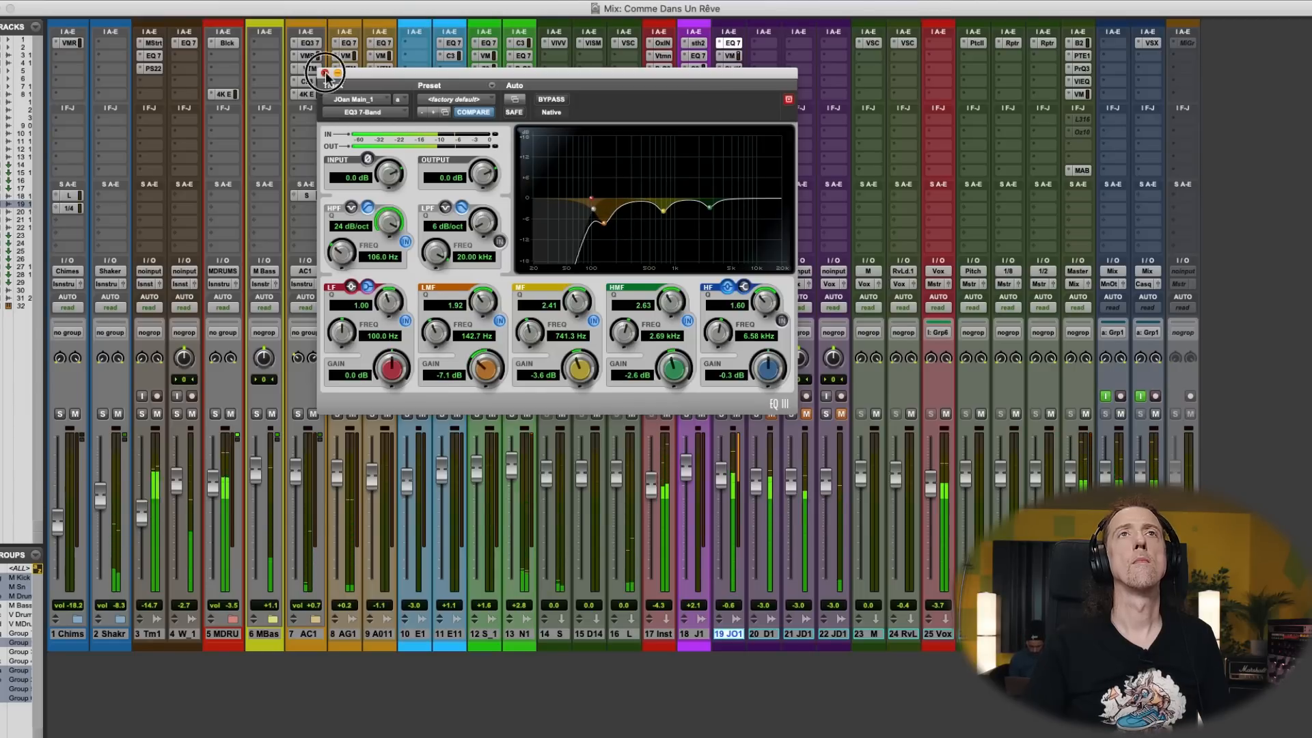
- Insert FabFilter Pro-Q 3 in track 19's fifth insert slot and set its processing mode to Natural Phase
{"action": "left_click", "coordinate": [732, 94]}
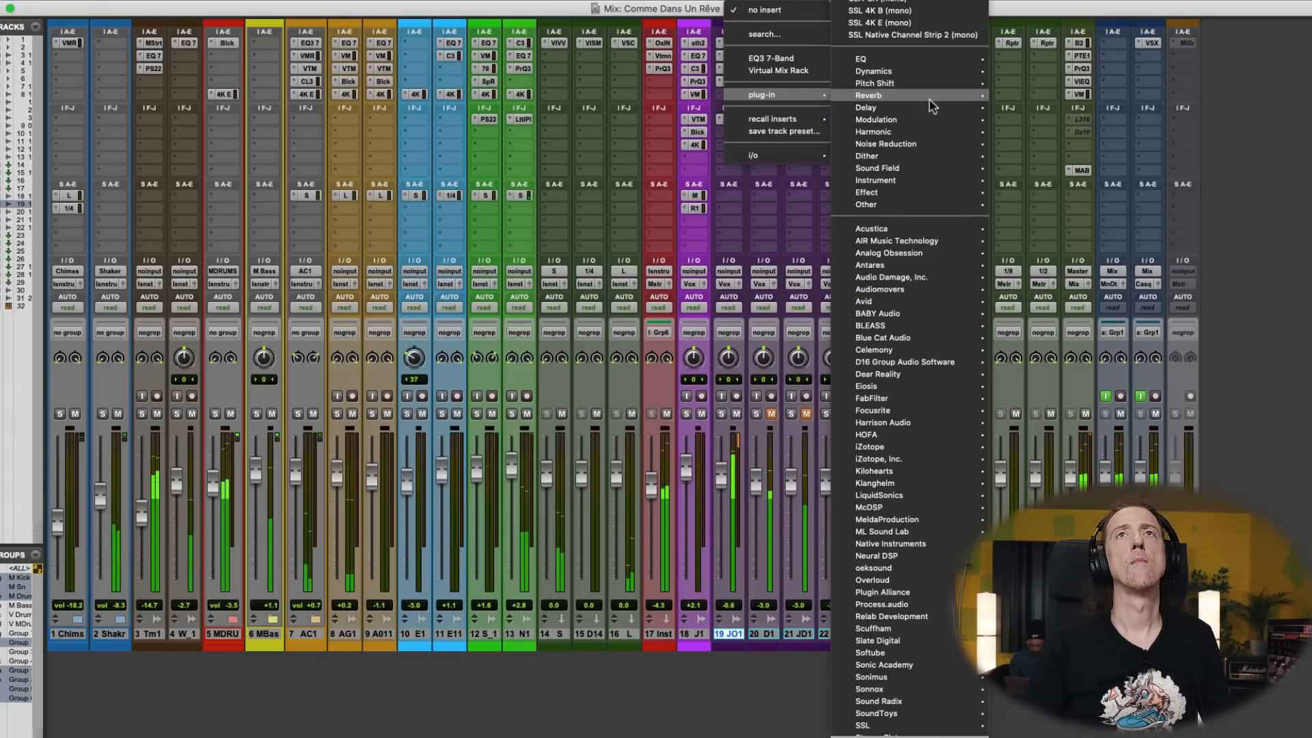
{"action": "mouse_move", "coordinate": [923, 59]}
{"action": "left_click", "coordinate": [1037, 236]}
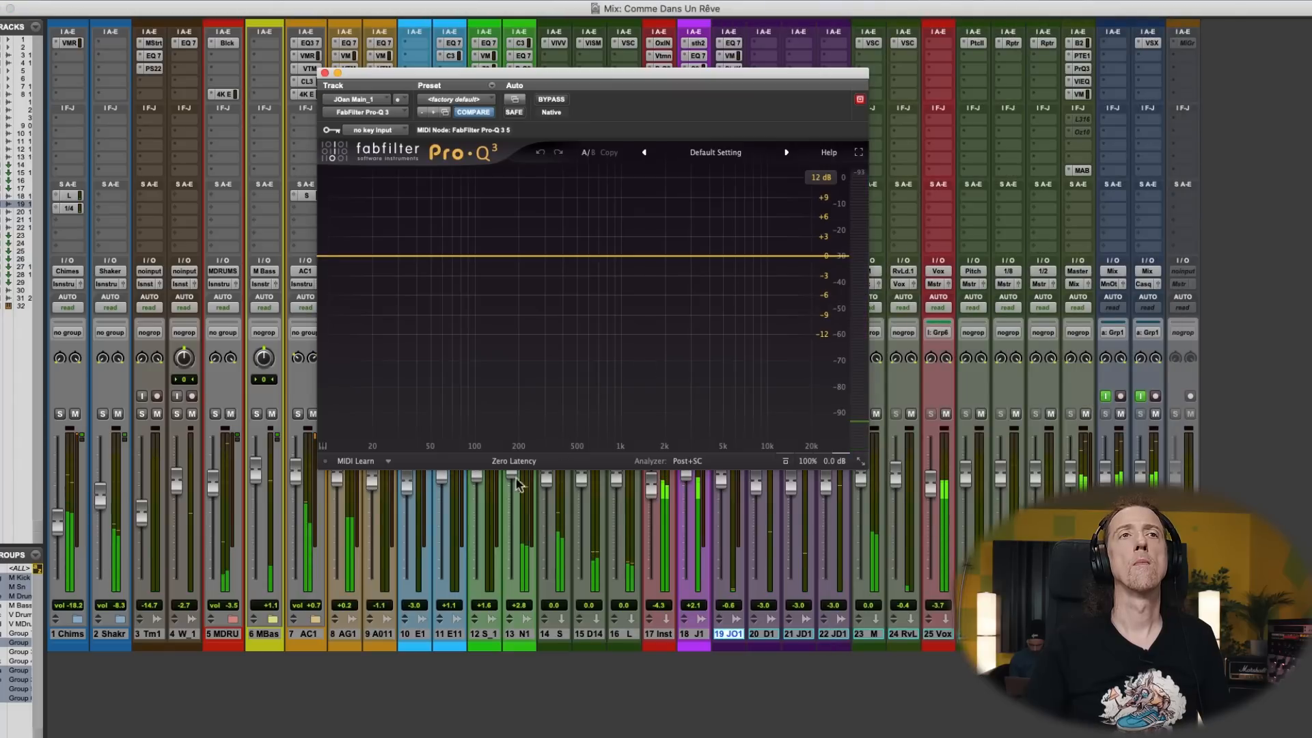
{"action": "left_click", "coordinate": [512, 461]}
{"action": "left_click", "coordinate": [514, 486]}
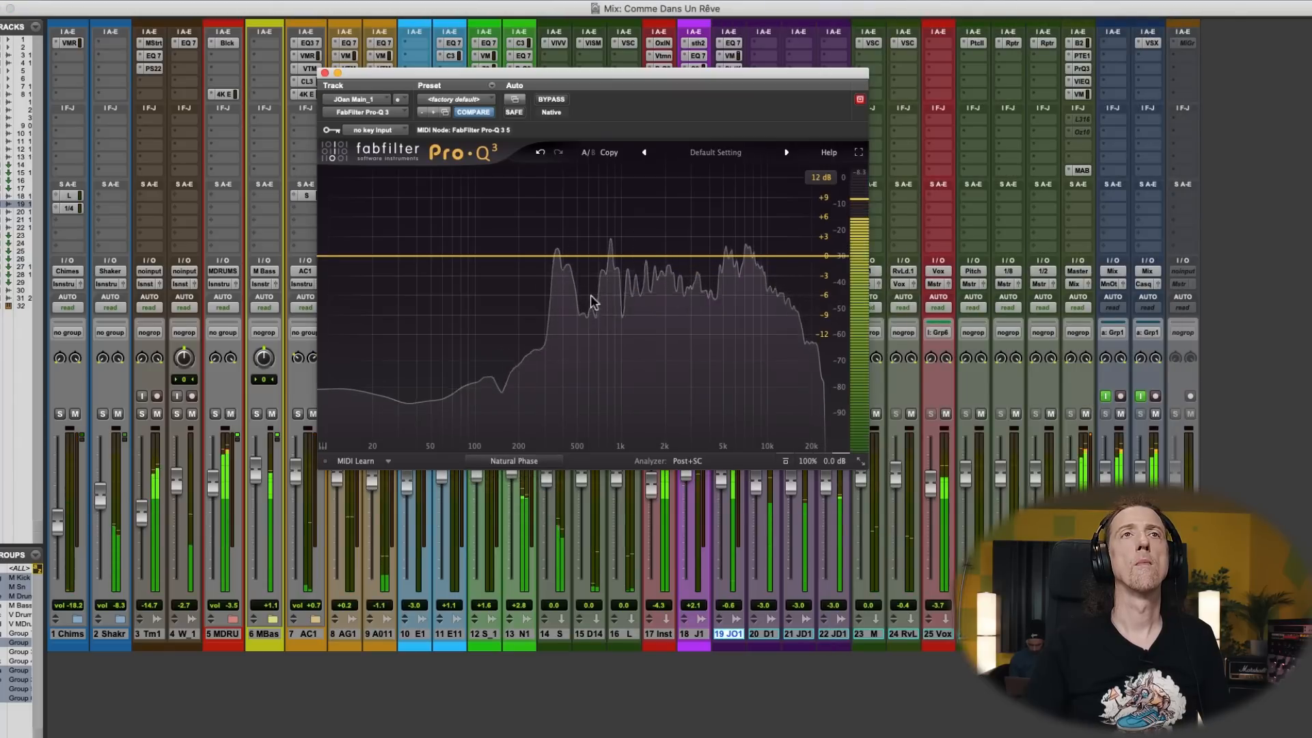
- Add a +1.13 dB bell at about 197 Hz and a dynamic band at about 702 Hz with adjusted Q, and close Pro-Q 3
{"action": "mouse_move", "coordinate": [593, 260]}
{"action": "left_mouse_down"}
{"action": "mouse_move", "coordinate": [551, 220]}
{"action": "mouse_move", "coordinate": [513, 228]}
{"action": "mouse_move", "coordinate": [519, 251]}
{"action": "mouse_move", "coordinate": [595, 244]}
{"action": "mouse_move", "coordinate": [620, 199]}
{"action": "mouse_move", "coordinate": [665, 196]}
{"action": "mouse_move", "coordinate": [619, 198]}
{"action": "mouse_move", "coordinate": [600, 245]}
{"action": "left_mouse_up"}
{"action": "left_click", "coordinate": [598, 393], "text": "alt"}
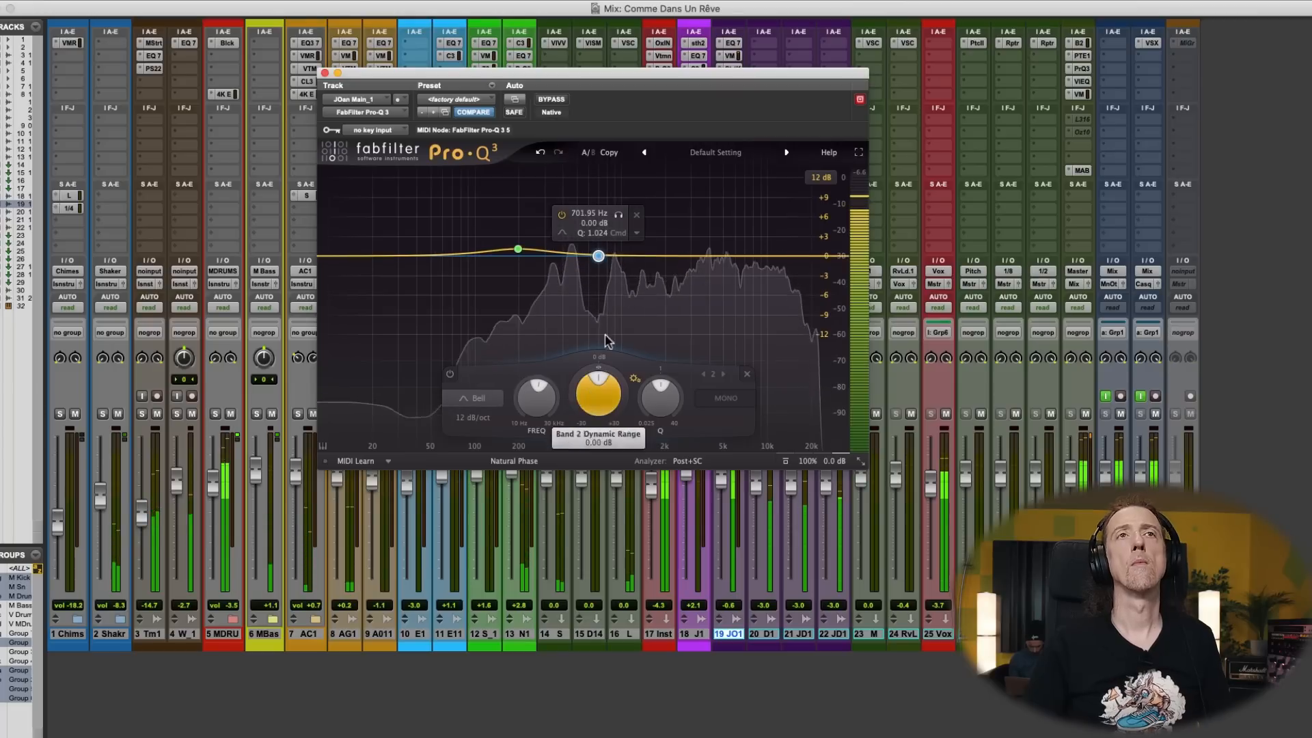
{"action": "left_click", "coordinate": [637, 233]}
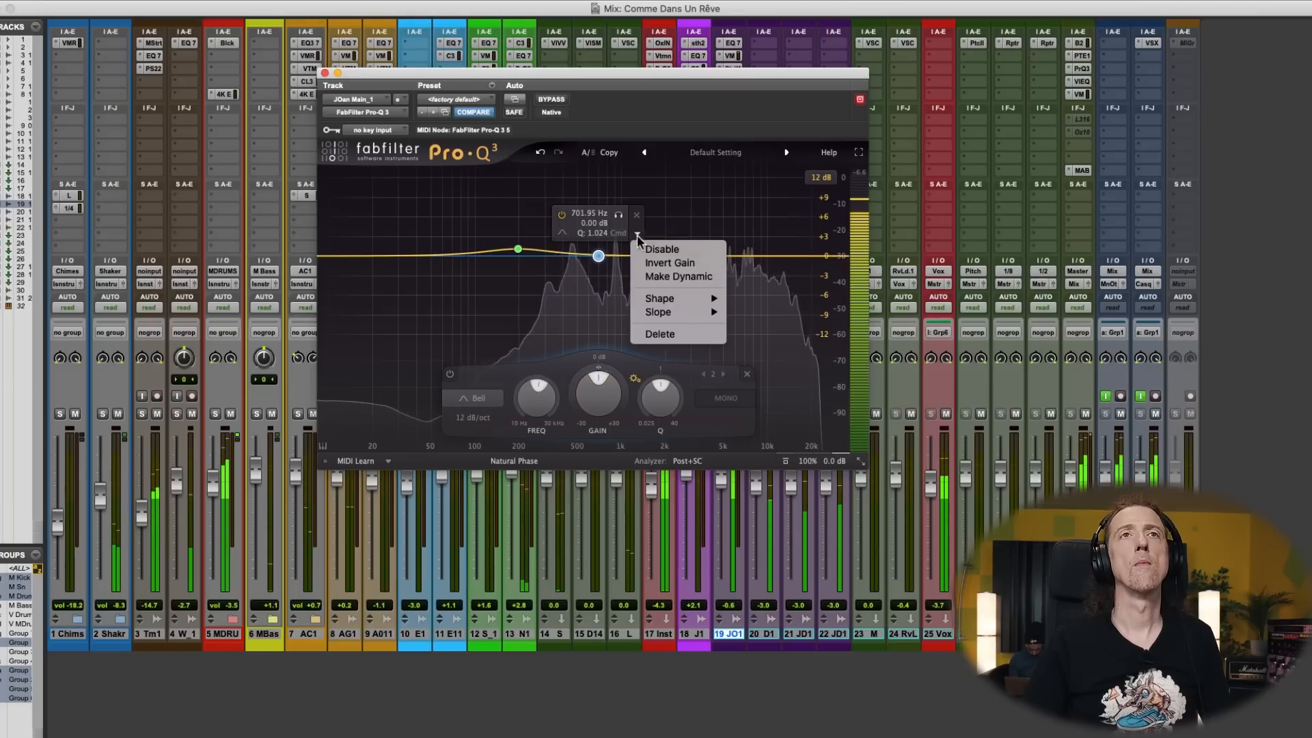
{"action": "left_click", "coordinate": [663, 276]}
{"action": "left_click_drag", "start_coordinate": [660, 395], "coordinate": [660, 362]}
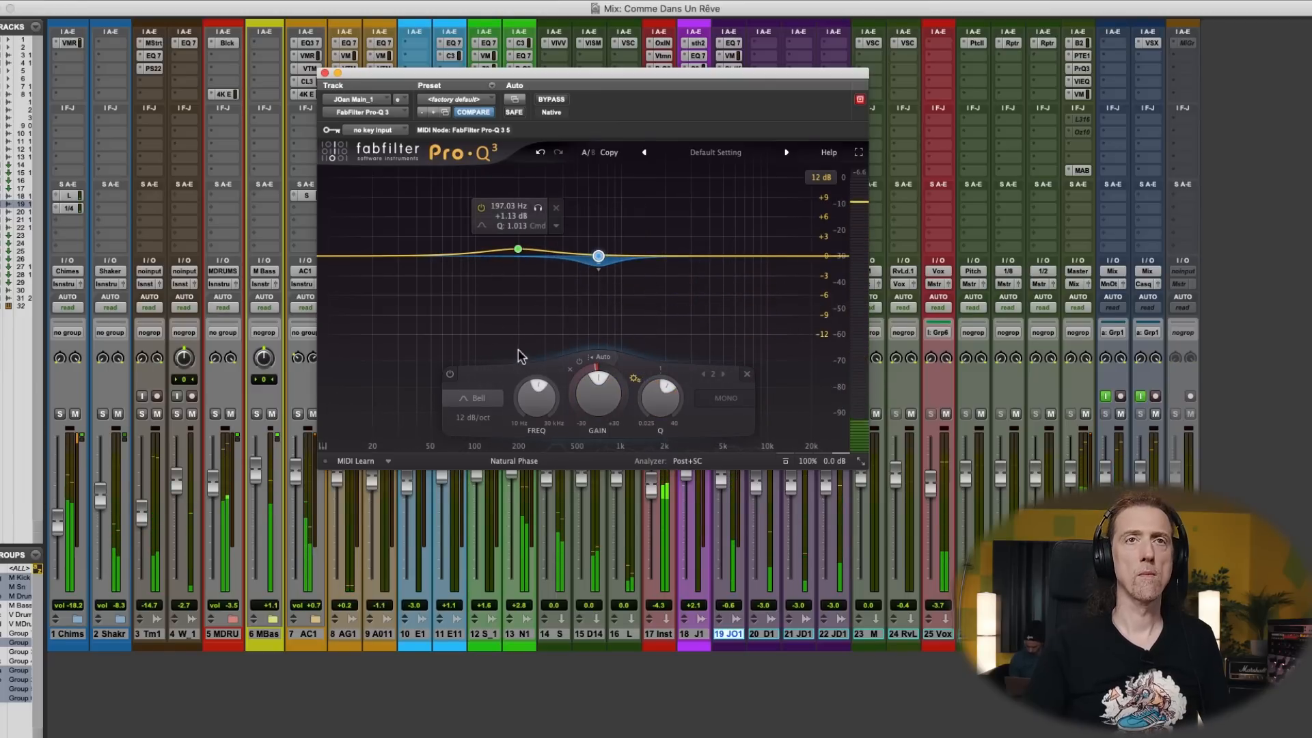
{"action": "key", "text": "super+w"}
- Open the Saturation Knob on track 19, fine-tune its saturation amount, and close the plug-in window
{"action": "left_click", "coordinate": [735, 66], "text": "super"}
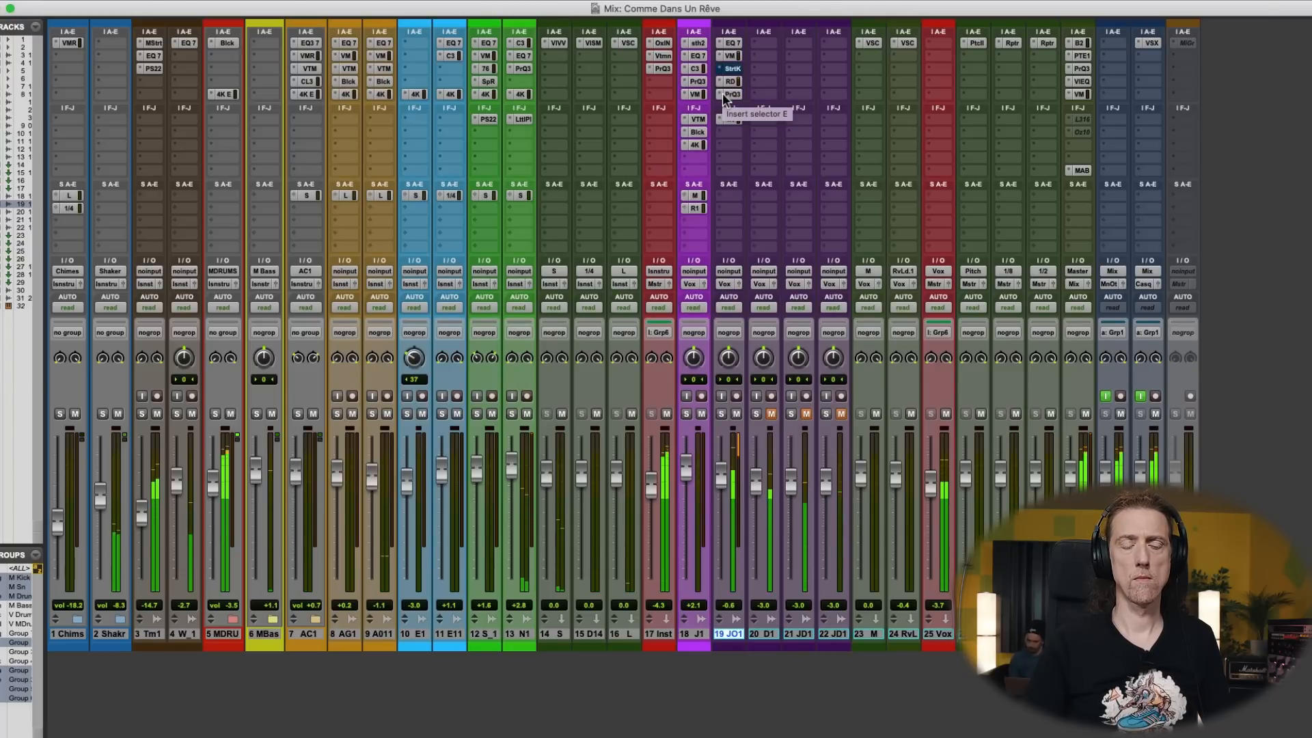
{"action": "left_click", "coordinate": [736, 67]}
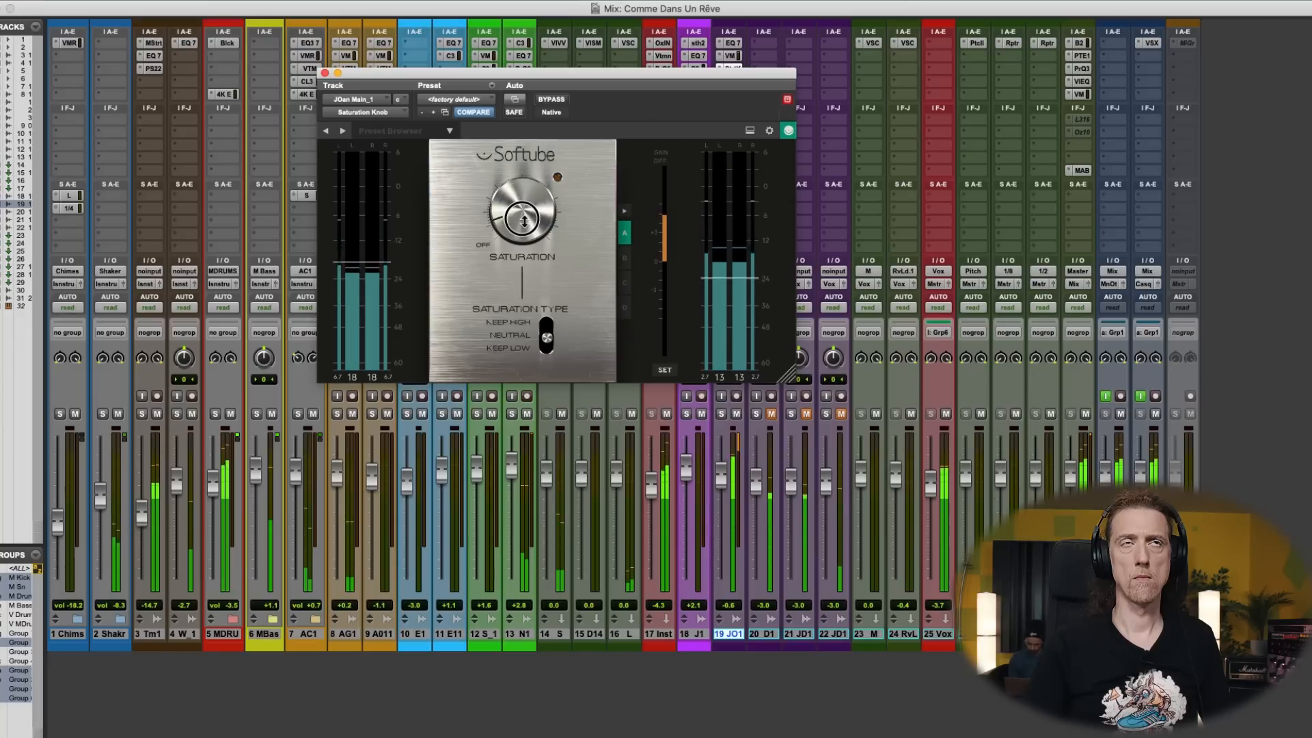
{"action": "left_click", "coordinate": [530, 209]}
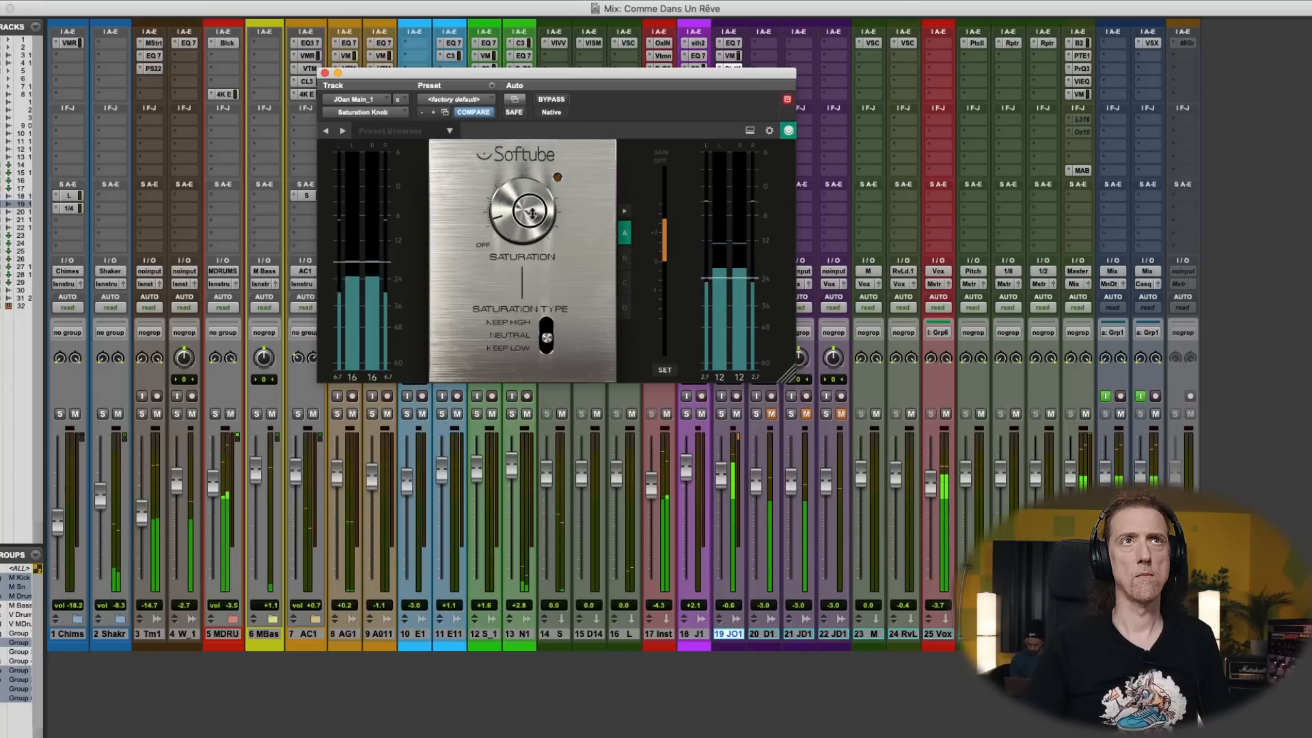
{"action": "left_click", "coordinate": [325, 74]}
- Add a +1.52 dB bell at 10375 Hz in track 19's Pro-Q 3 and close its window
{"action": "left_click", "coordinate": [731, 94]}
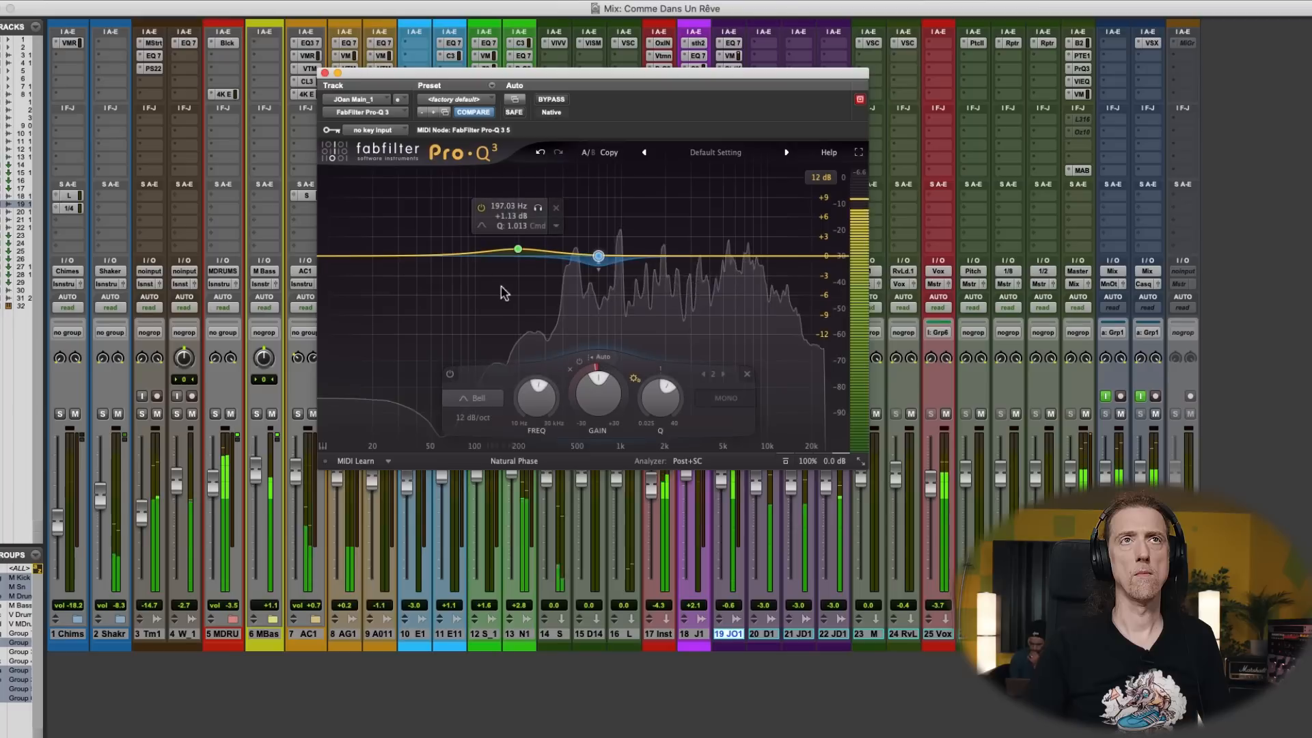
{"action": "left_click_drag", "start_coordinate": [574, 254], "coordinate": [770, 246]}
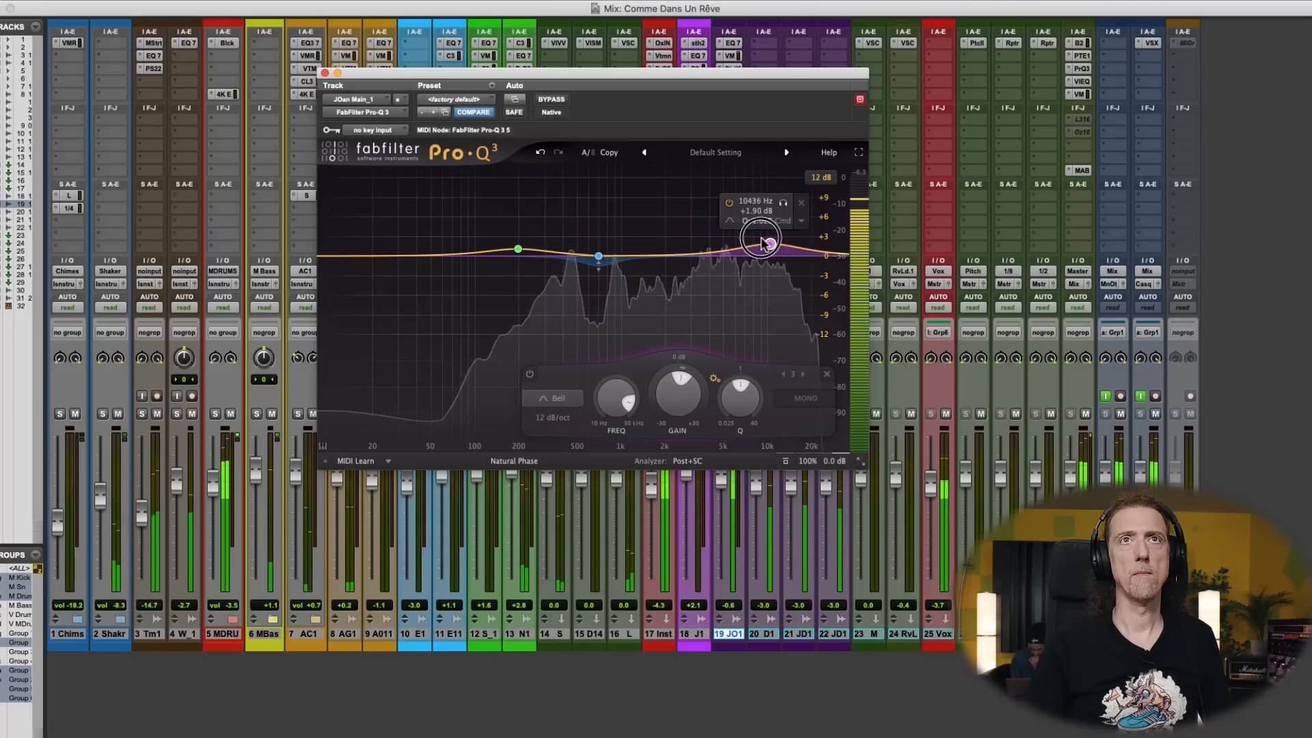
{"action": "left_click", "coordinate": [325, 73]}
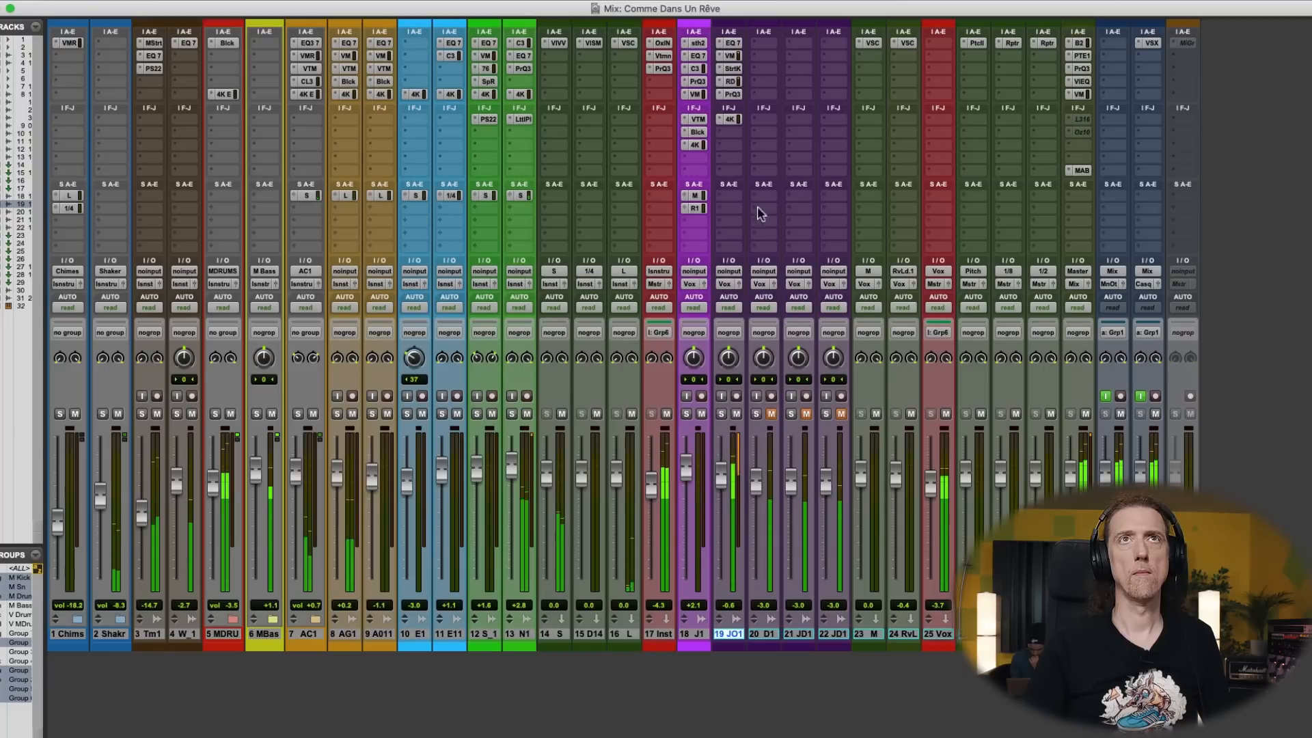
- Adjust the FG-Stress compressor on track 19, fine-tuning attack and release, setting the input to 5.70 and the output to 6.10
{"action": "left_click", "coordinate": [731, 55]}
{"action": "left_click_drag", "start_coordinate": [542, 325], "coordinate": [540, 326]}
{"action": "left_click_drag", "start_coordinate": [539, 398], "coordinate": [539, 394]}
{"action": "left_click", "coordinate": [550, 277]}
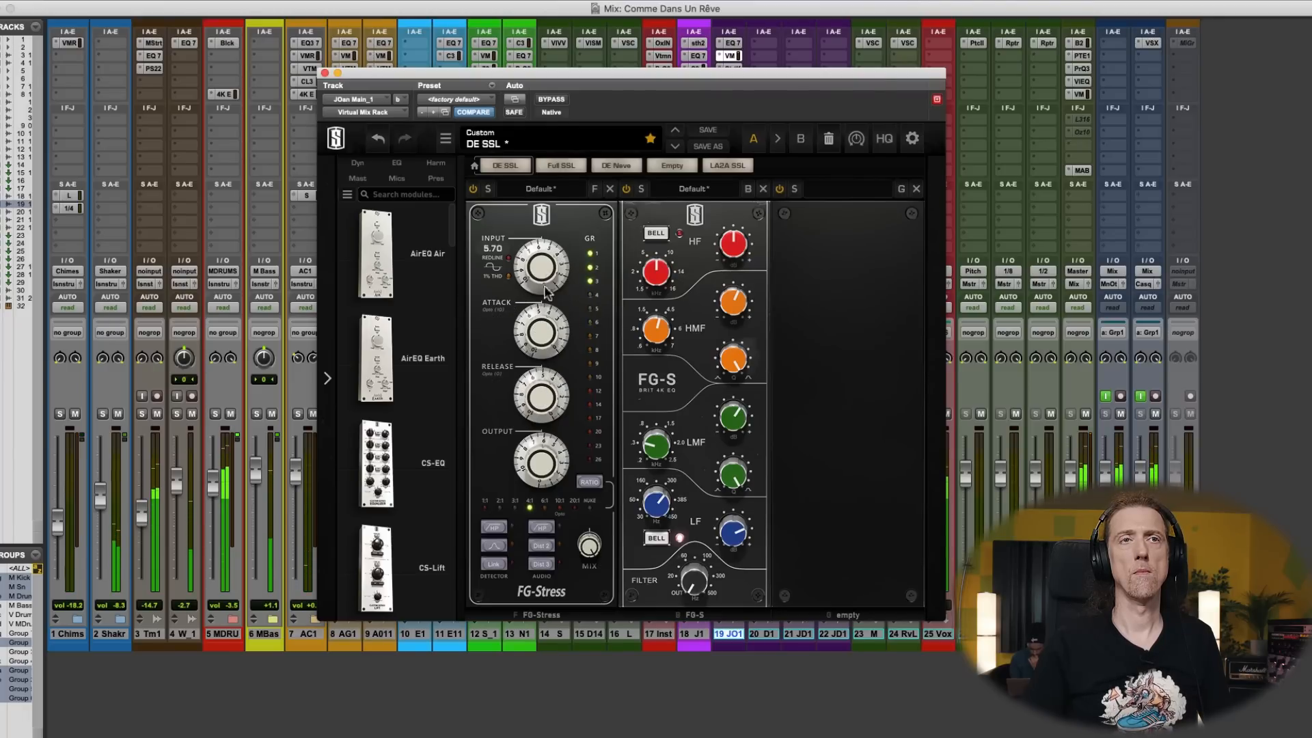
{"action": "left_click_drag", "start_coordinate": [531, 473], "coordinate": [531, 476]}
- Audition the FG-Stress detector high-pass filter and switch it off, set the FG-S HMF gain to +1.70 dB, and close the rack
{"action": "left_click", "coordinate": [498, 528]}
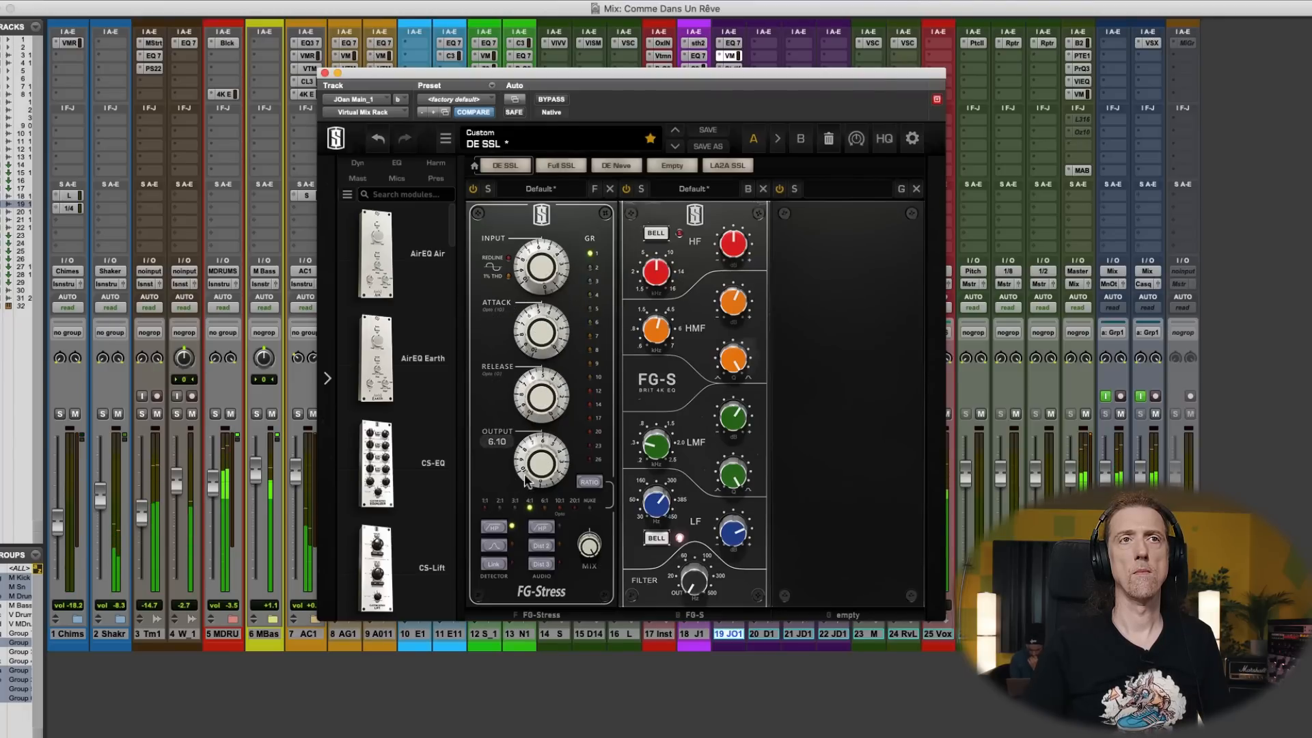
{"action": "left_click", "coordinate": [496, 527]}
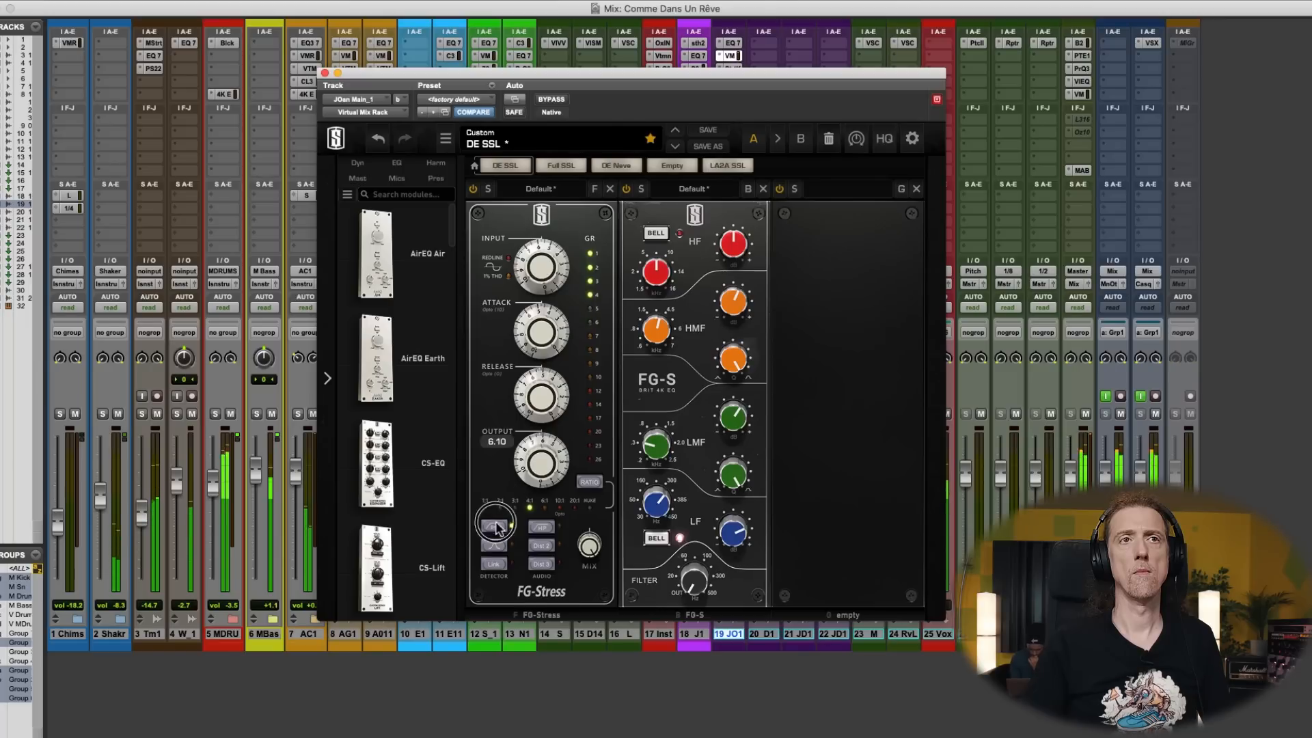
{"action": "left_click", "coordinate": [738, 307]}
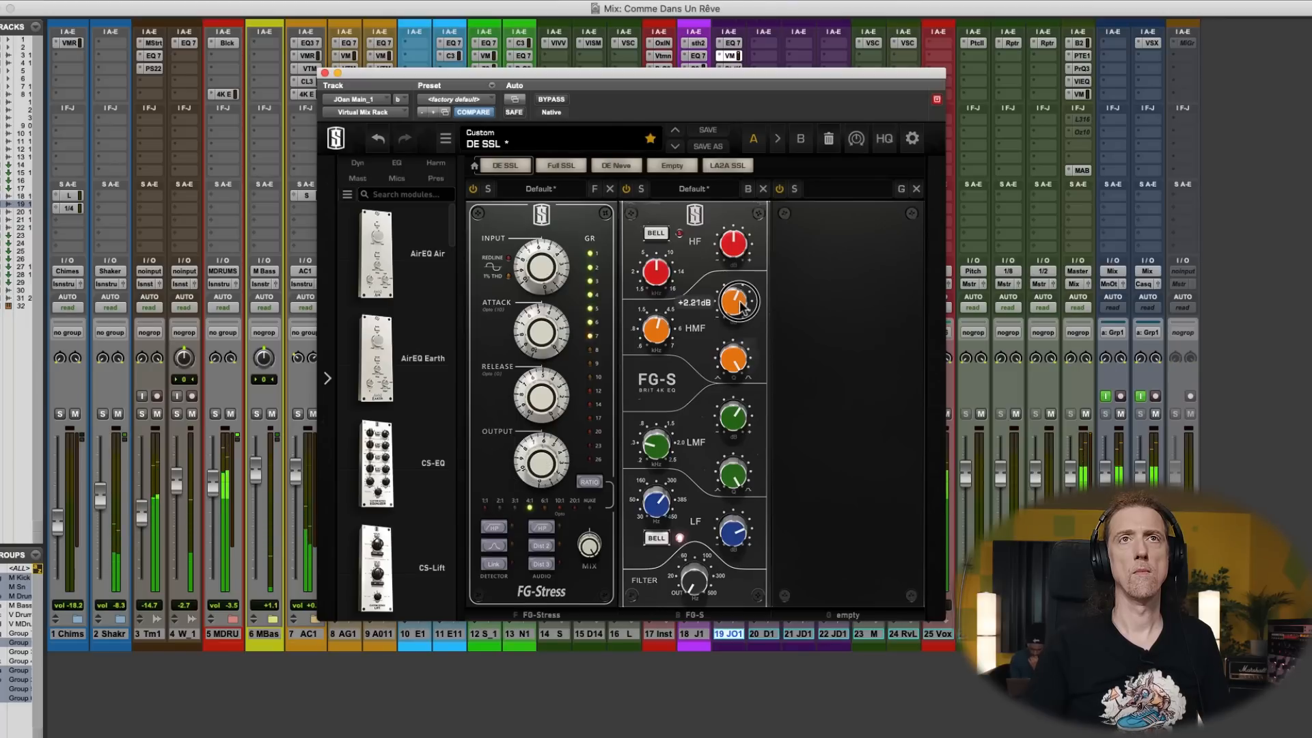
{"action": "left_click", "coordinate": [324, 74]}
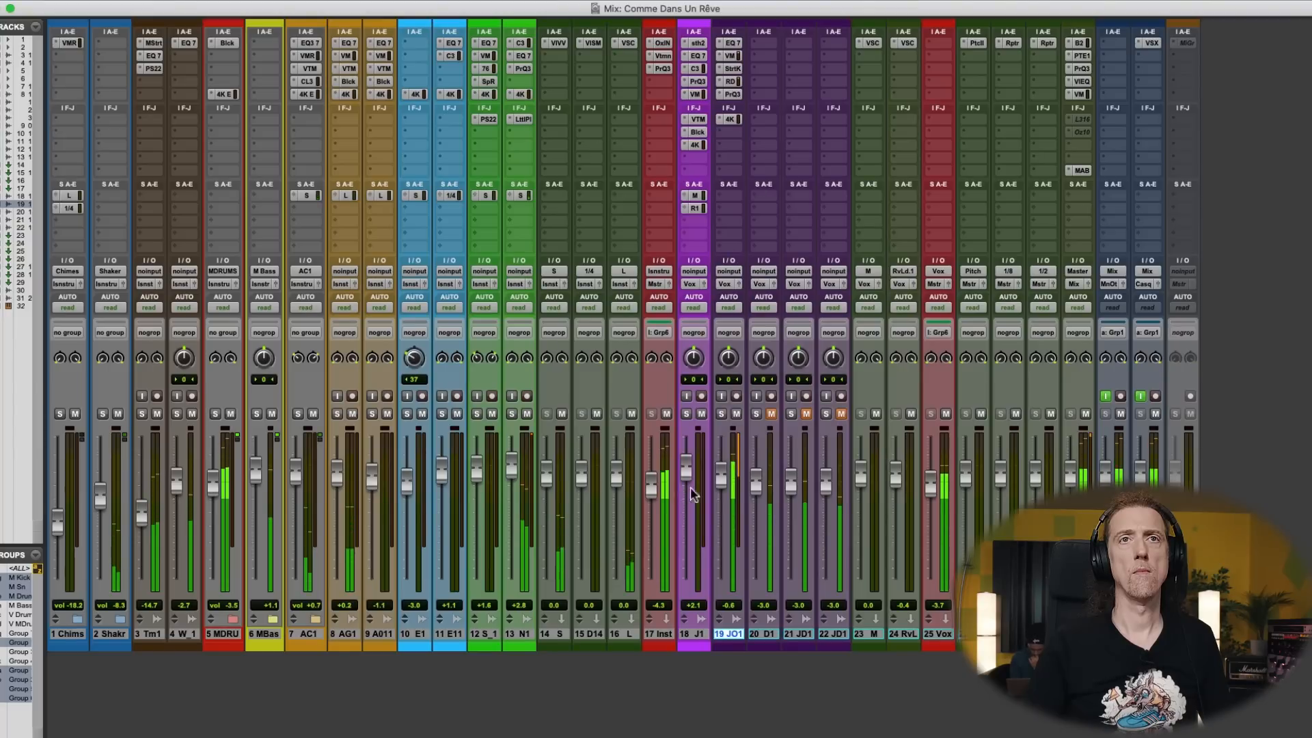
- Lower track 19's fader to -0.9 dB and mute that track, unmute vocal track 20 and adjust its fader
{"action": "left_click_drag", "start_coordinate": [723, 487], "coordinate": [724, 486]}
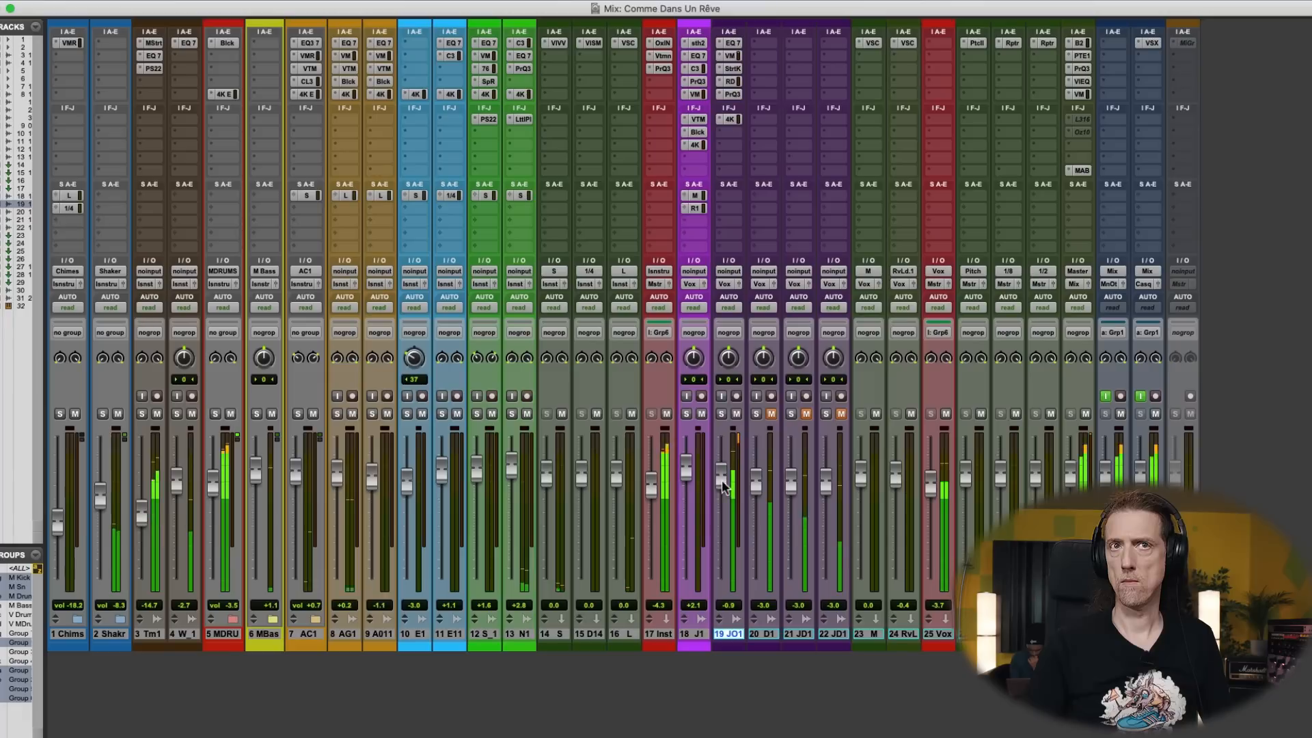
{"action": "left_click", "coordinate": [771, 414]}
{"action": "left_click", "coordinate": [737, 413]}
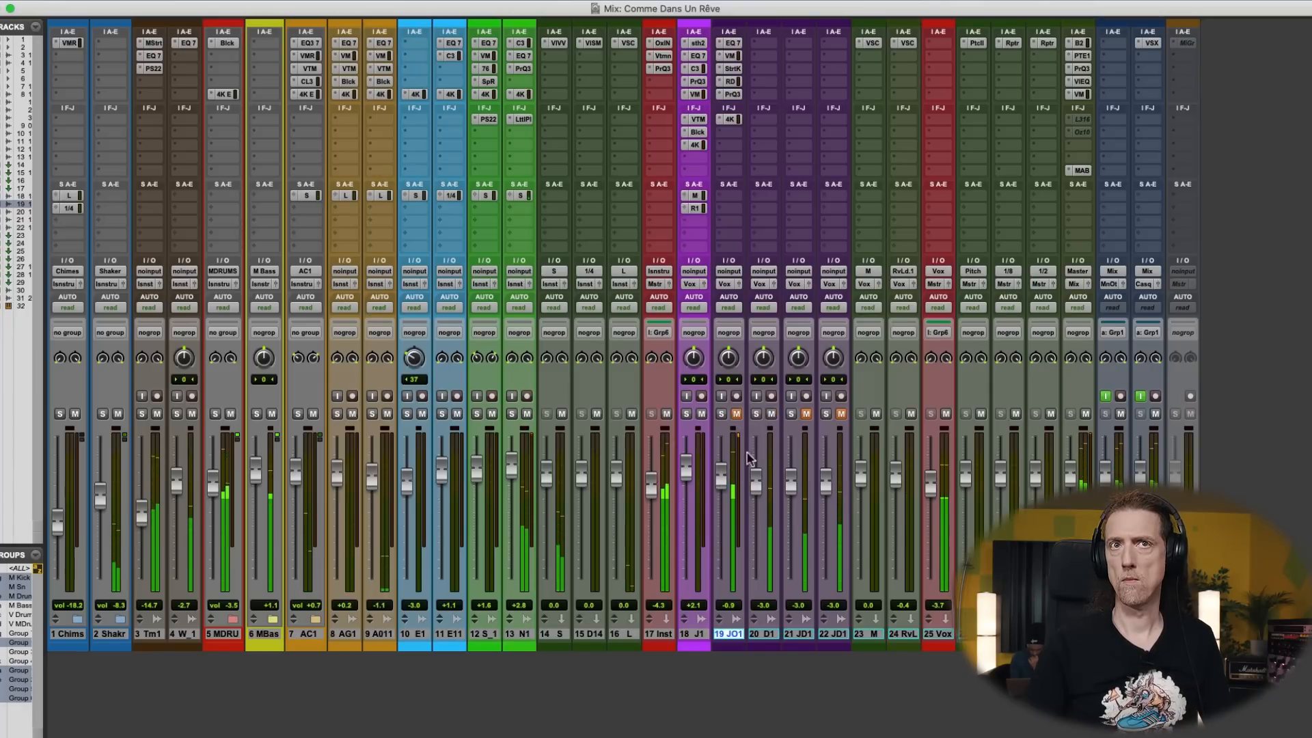
{"action": "left_click_drag", "start_coordinate": [757, 488], "coordinate": [758, 482]}
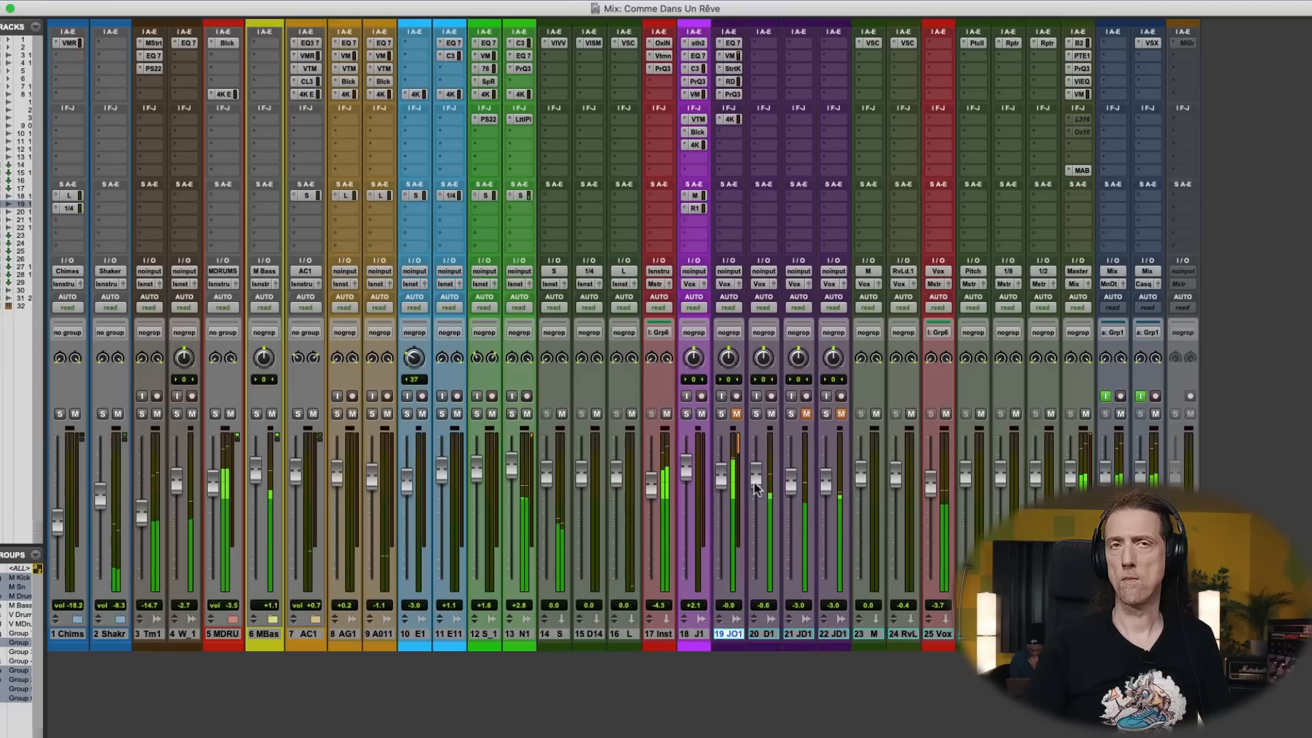
- Insert the Virtual Mix Rack in track 20's first slot, set FG-Stress input, attack of 4.80 and output, and adjust the FG-S HMF Q
{"action": "left_click", "coordinate": [765, 49]}
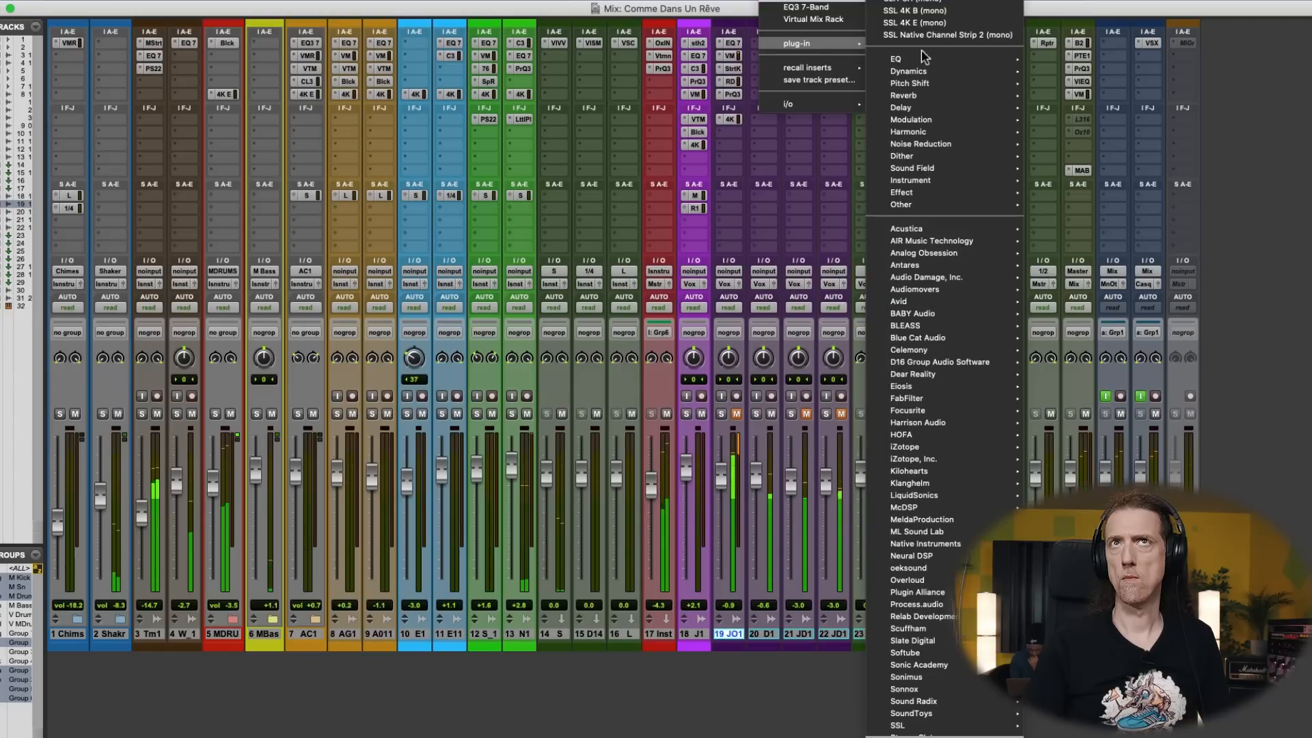
{"action": "left_click", "coordinate": [813, 60]}
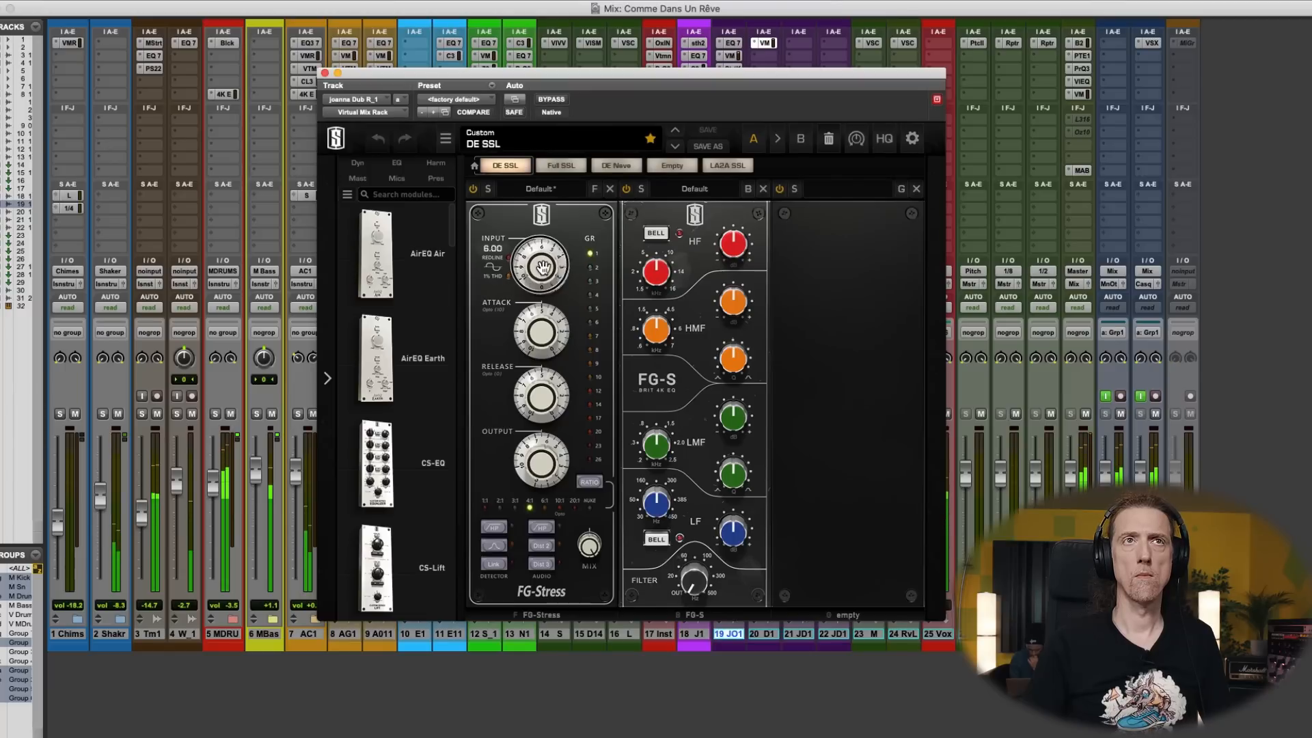
{"action": "left_click_drag", "start_coordinate": [543, 267], "coordinate": [546, 260]}
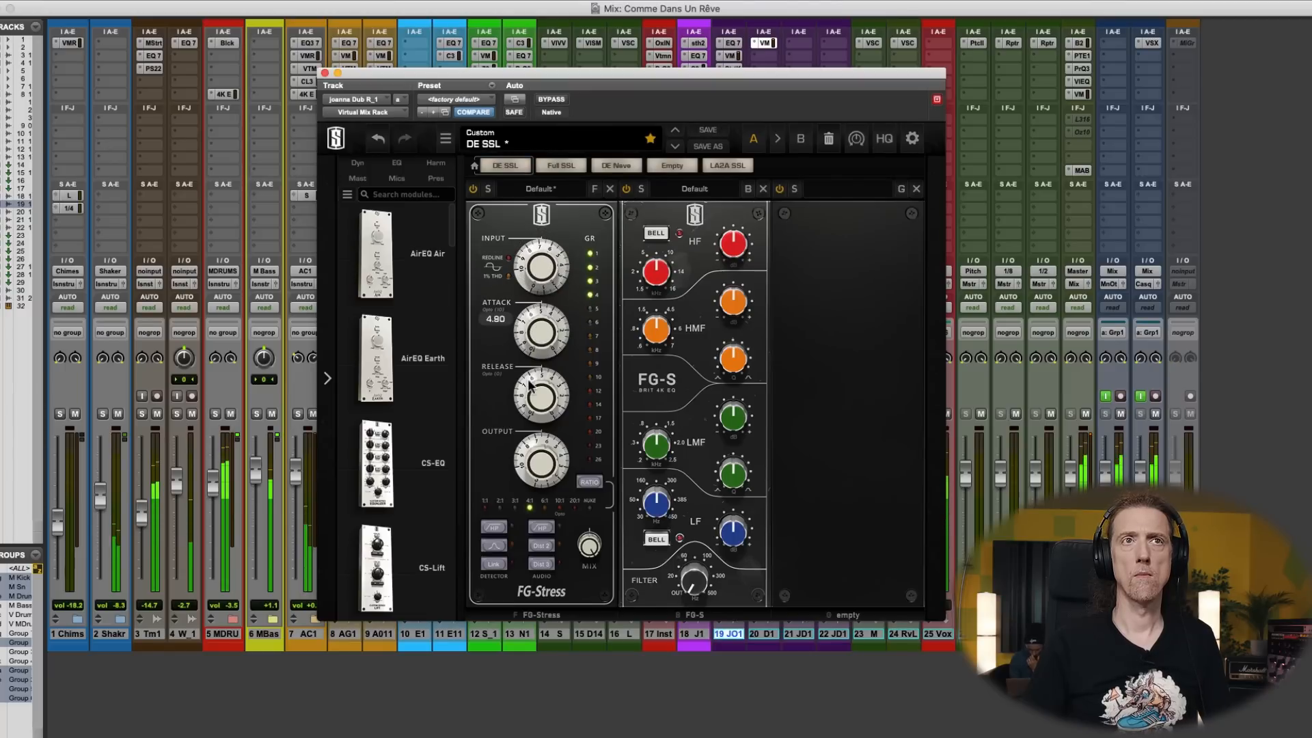
{"action": "left_click_drag", "start_coordinate": [537, 464], "coordinate": [573, 488]}
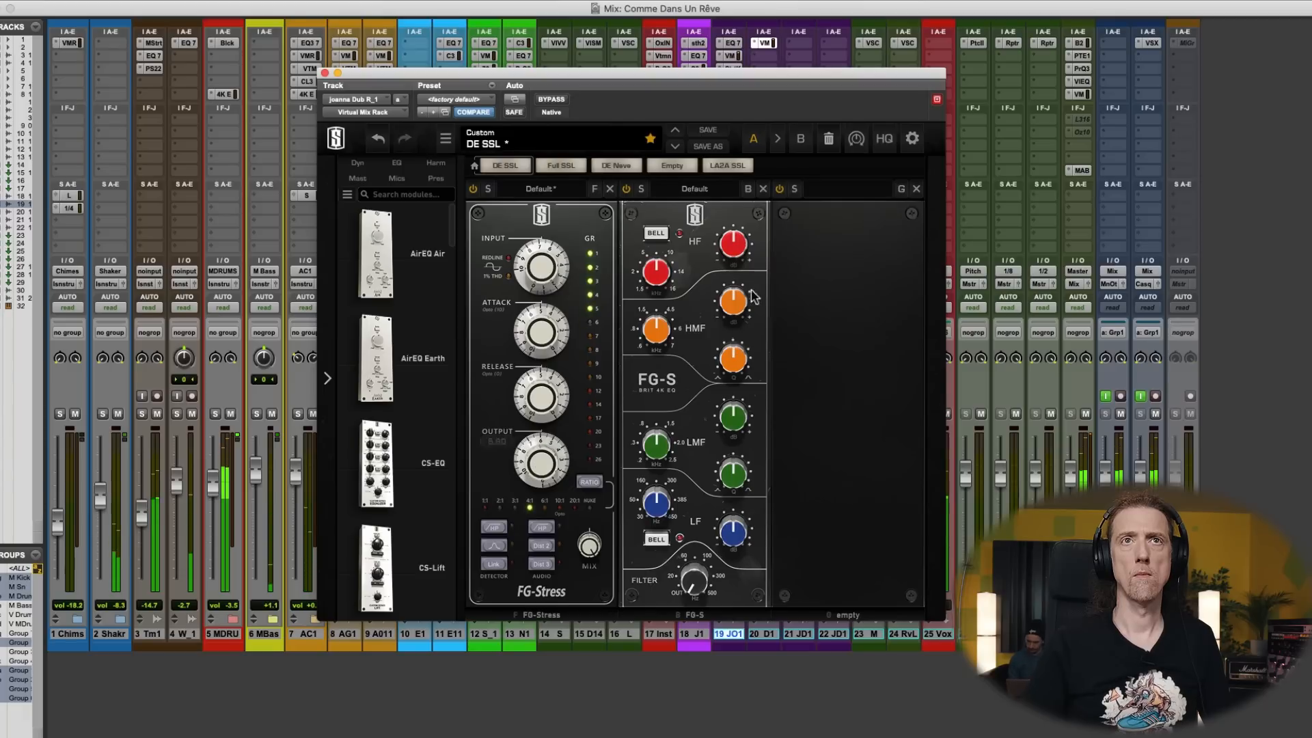
{"action": "left_click_drag", "start_coordinate": [736, 363], "coordinate": [745, 334]}
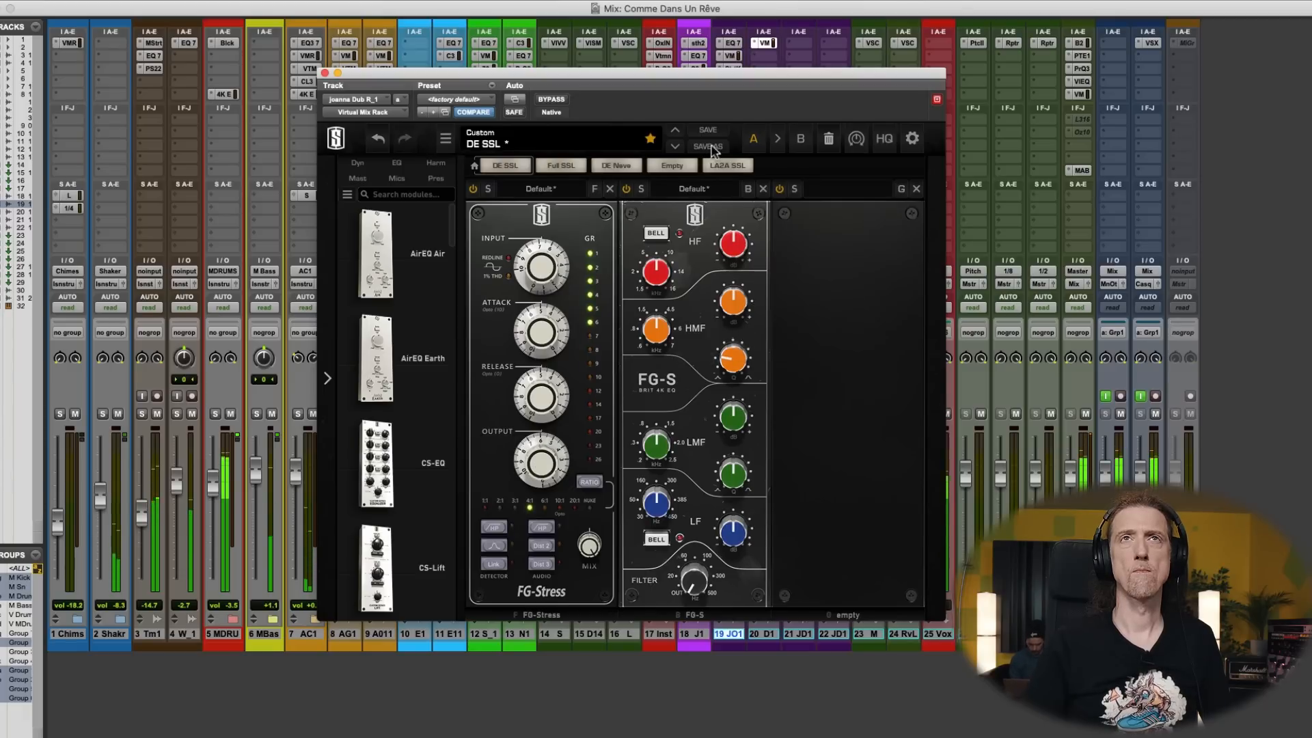
- Insert EQ3 7-Band in track 20's second slot and cut the HF band by 5.0 dB at 2.69 kHz
{"action": "left_click", "coordinate": [770, 60]}
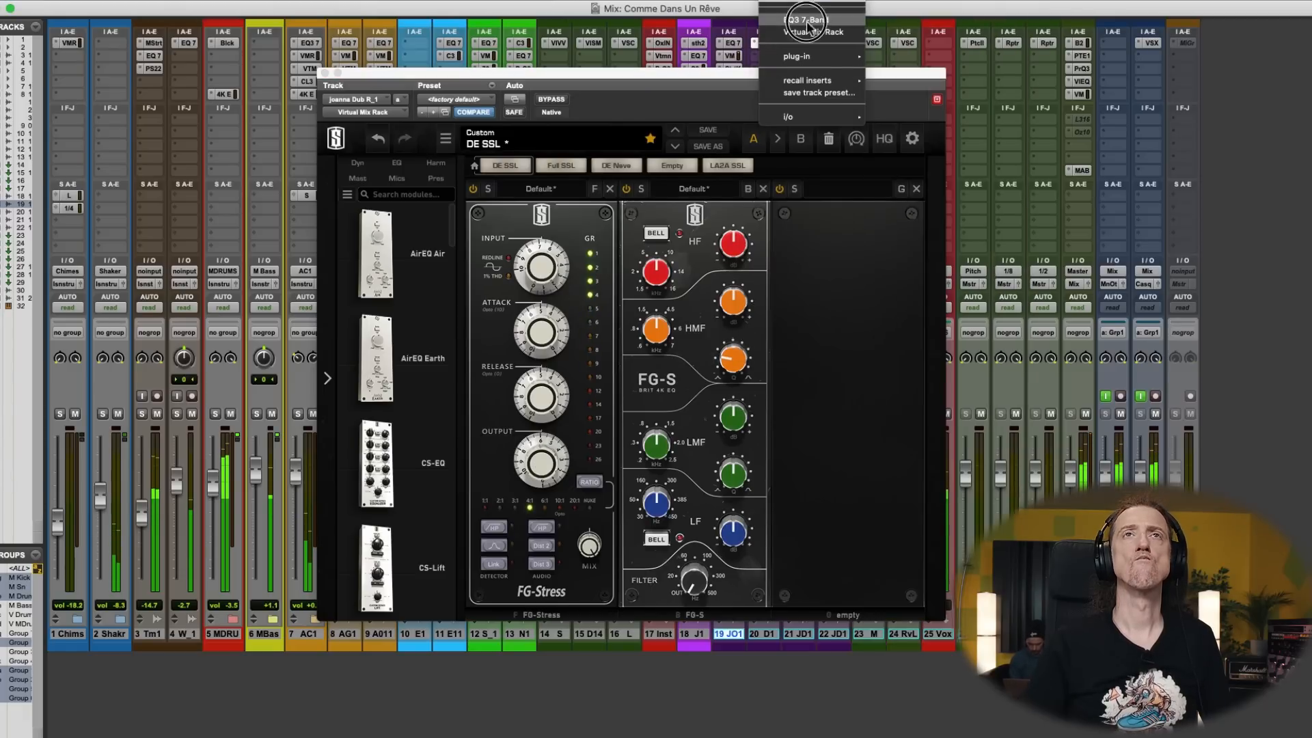
{"action": "left_click", "coordinate": [796, 29]}
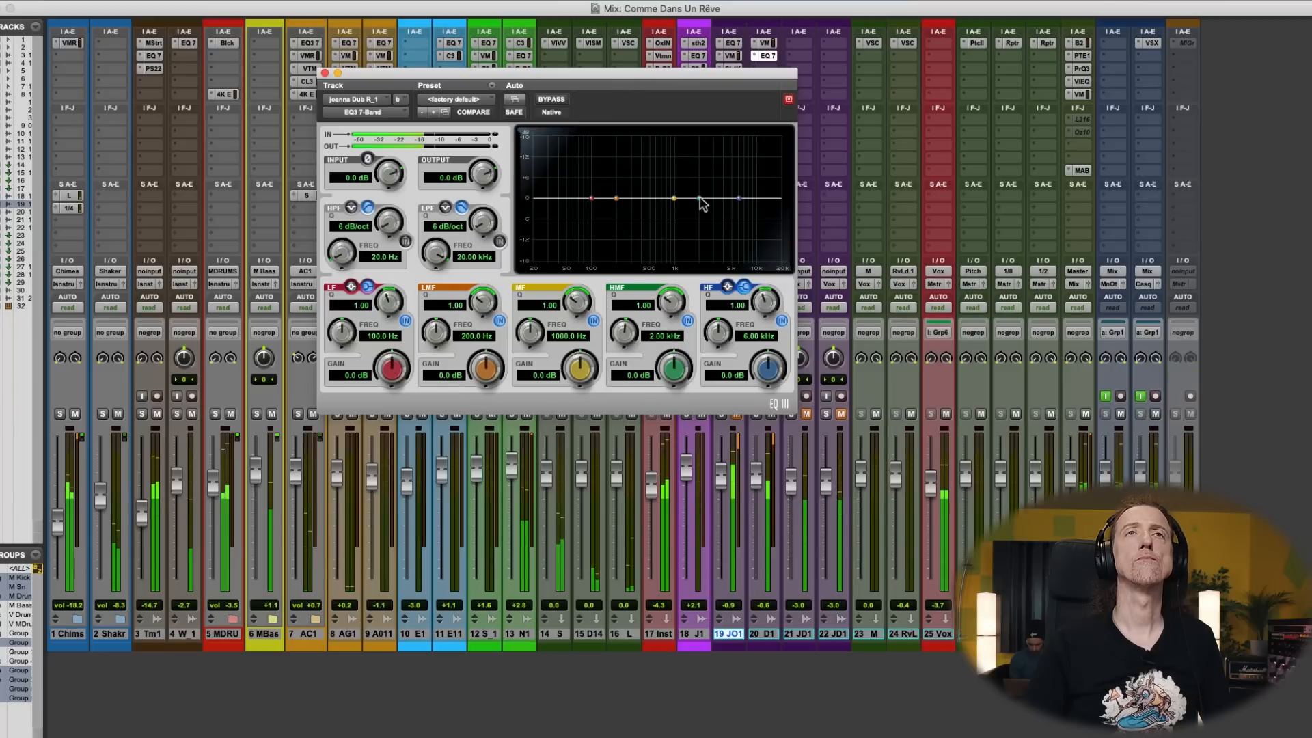
{"action": "left_click_drag", "start_coordinate": [738, 199], "coordinate": [708, 219]}
{"action": "left_click", "coordinate": [324, 73]}
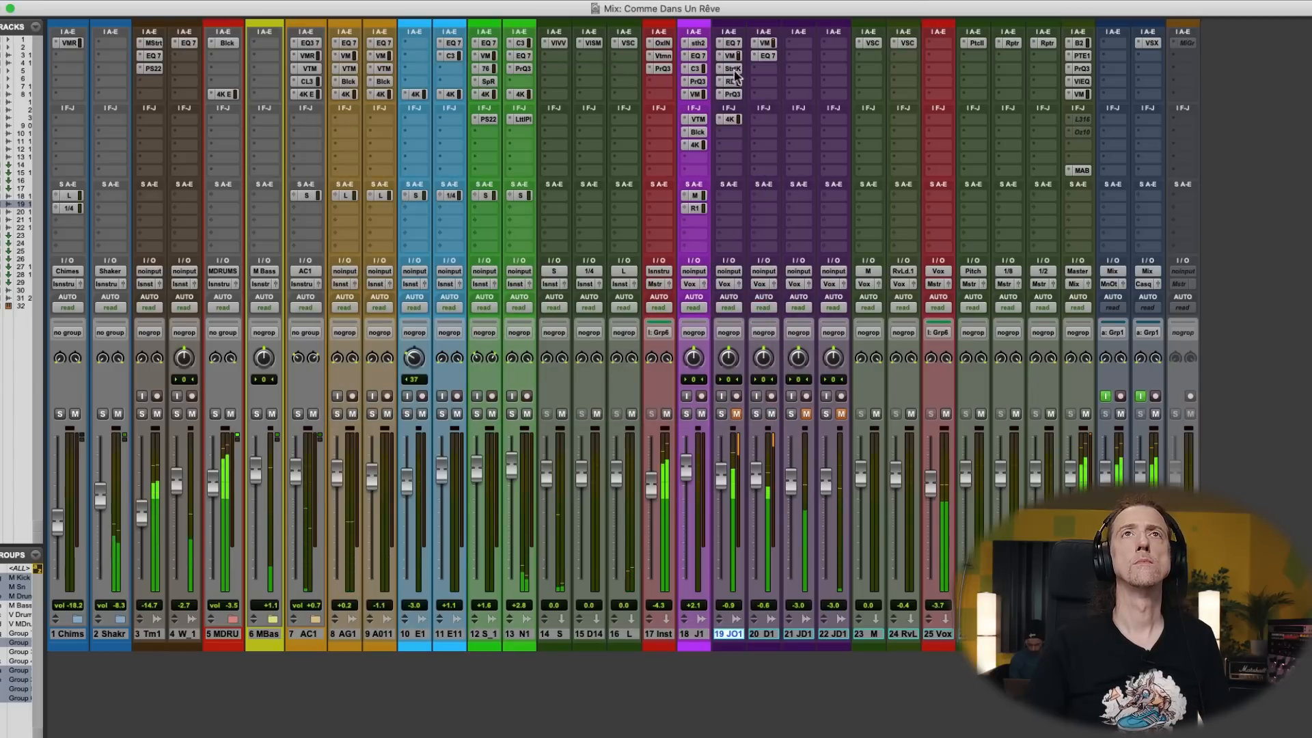
- Insert Spice Rack in track 20's third slot and audition its Tube distortion with slightly more drive
{"action": "left_click", "coordinate": [757, 67]}
{"action": "type", "text": "spice"}
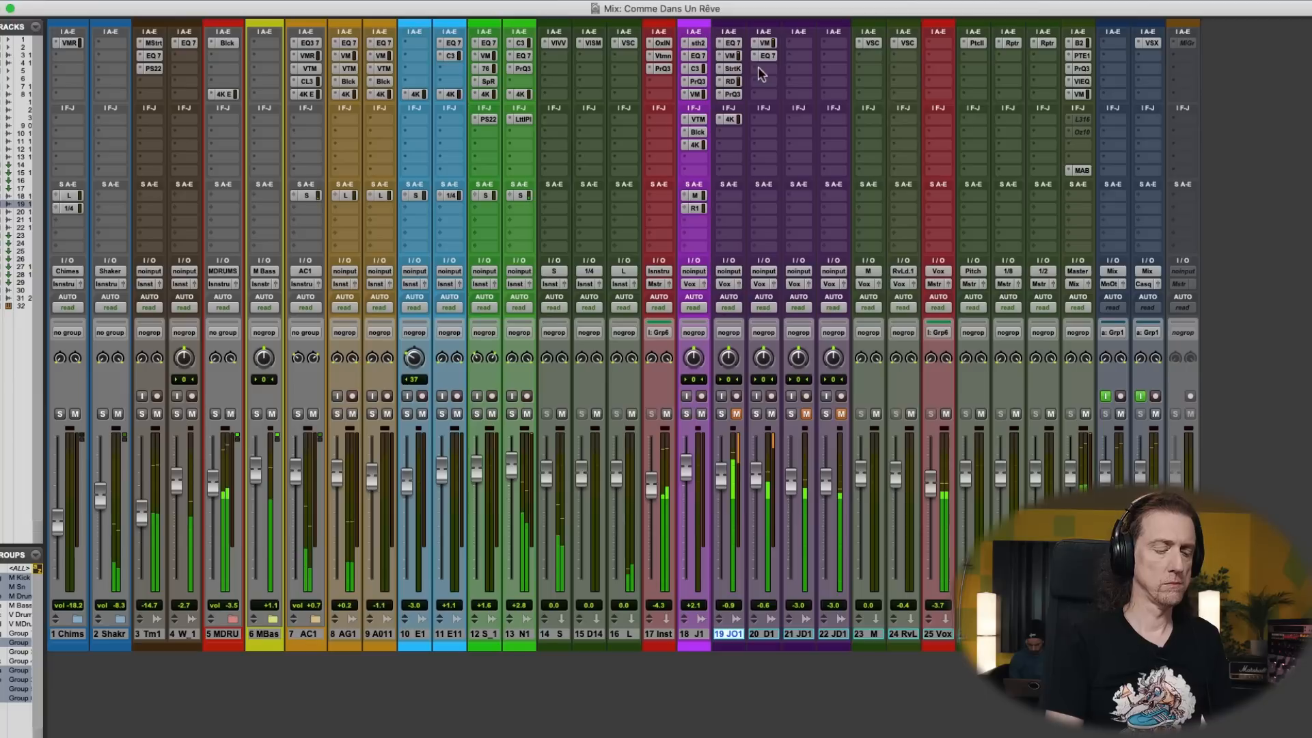
{"action": "key", "text": "Return"}
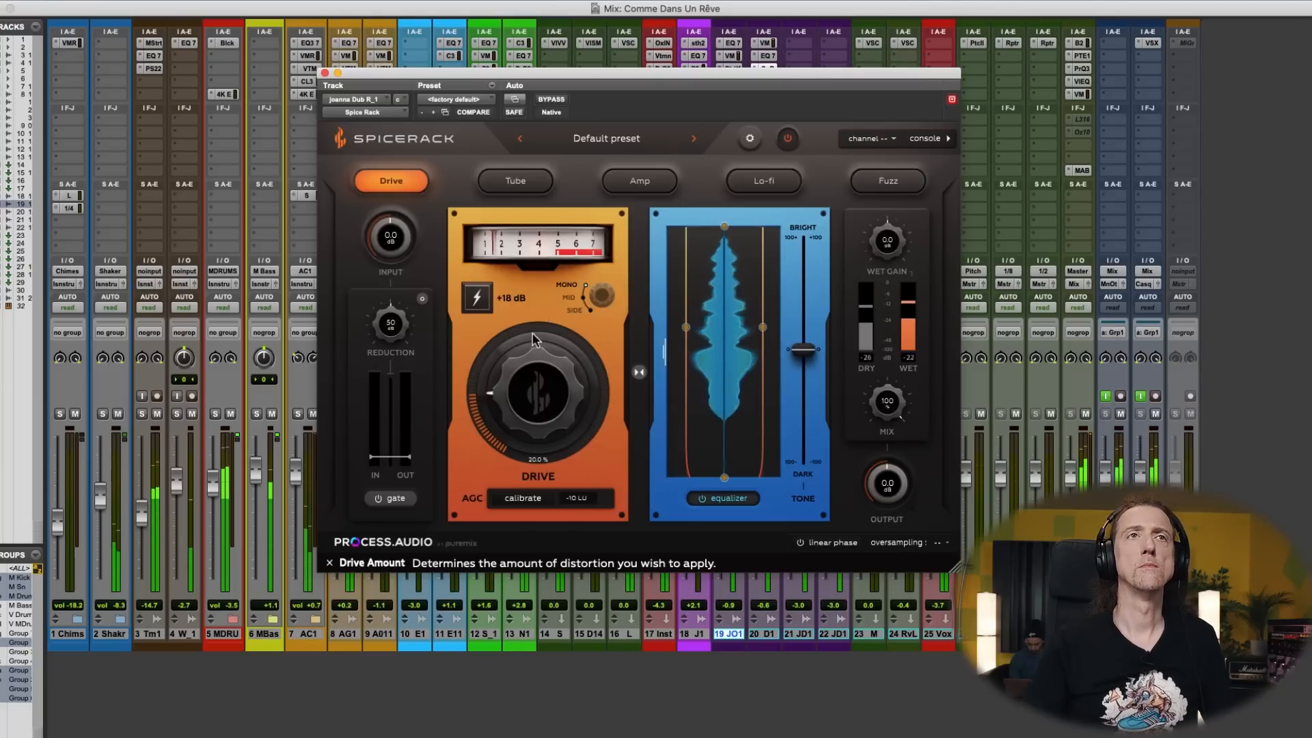
{"action": "left_click", "coordinate": [516, 181]}
{"action": "left_click_drag", "start_coordinate": [540, 376], "coordinate": [540, 368]}
{"action": "left_click", "coordinate": [539, 364]}
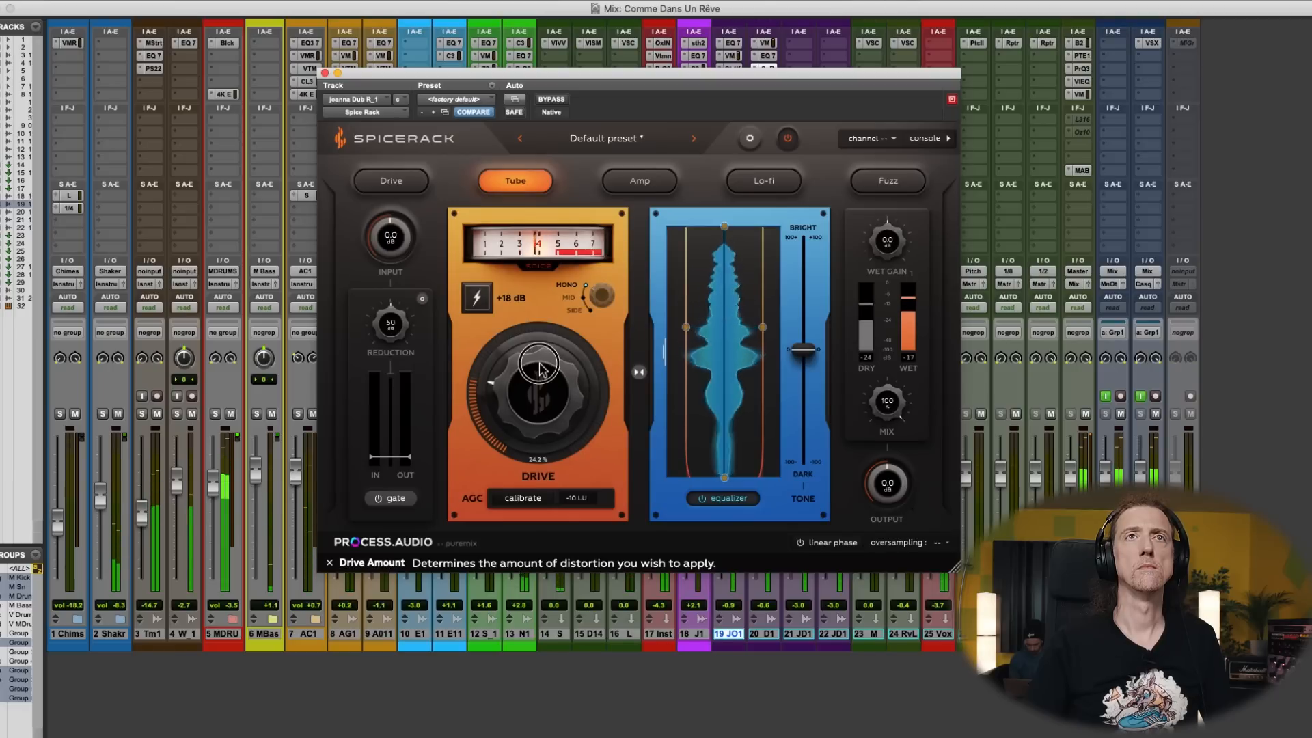
- Compare Spice Rack's Amp and Lo-fi distortion types, choose Amp, and set the drive to 19.6%
{"action": "left_click", "coordinate": [649, 183]}
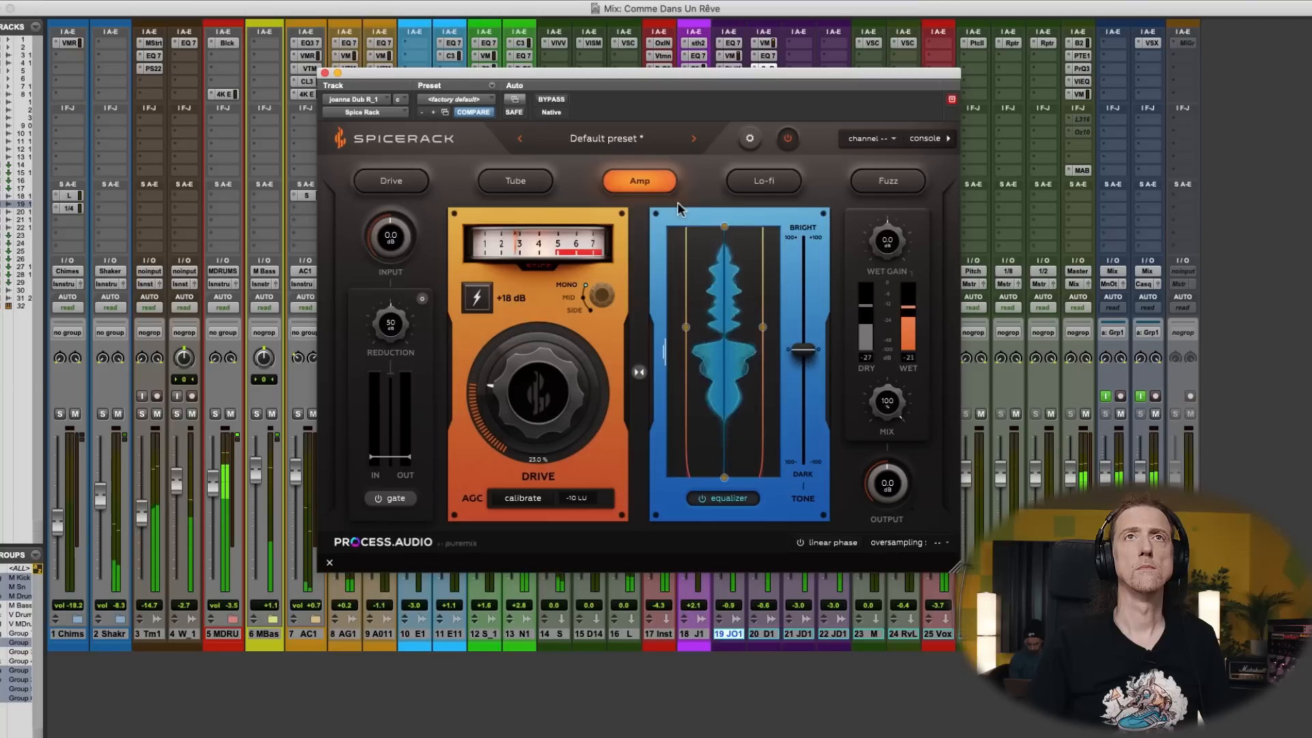
{"action": "left_click", "coordinate": [749, 191]}
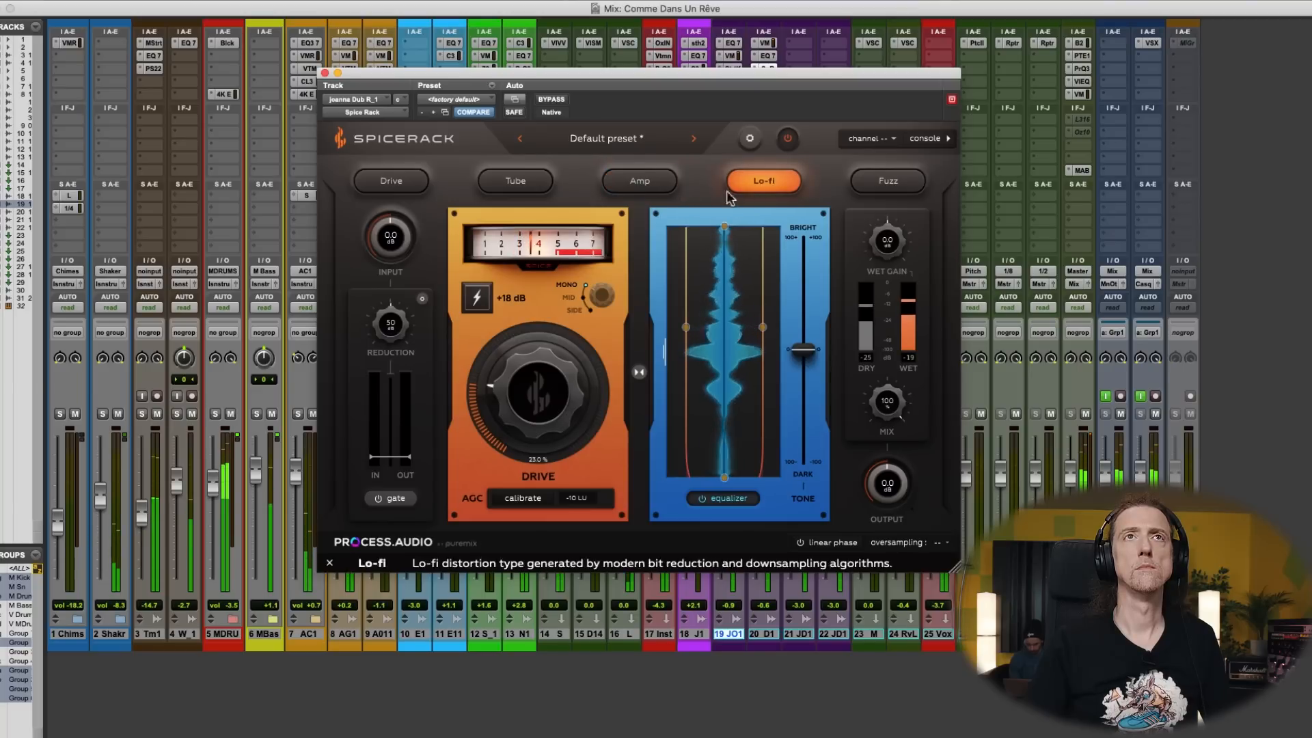
{"action": "left_click", "coordinate": [639, 181]}
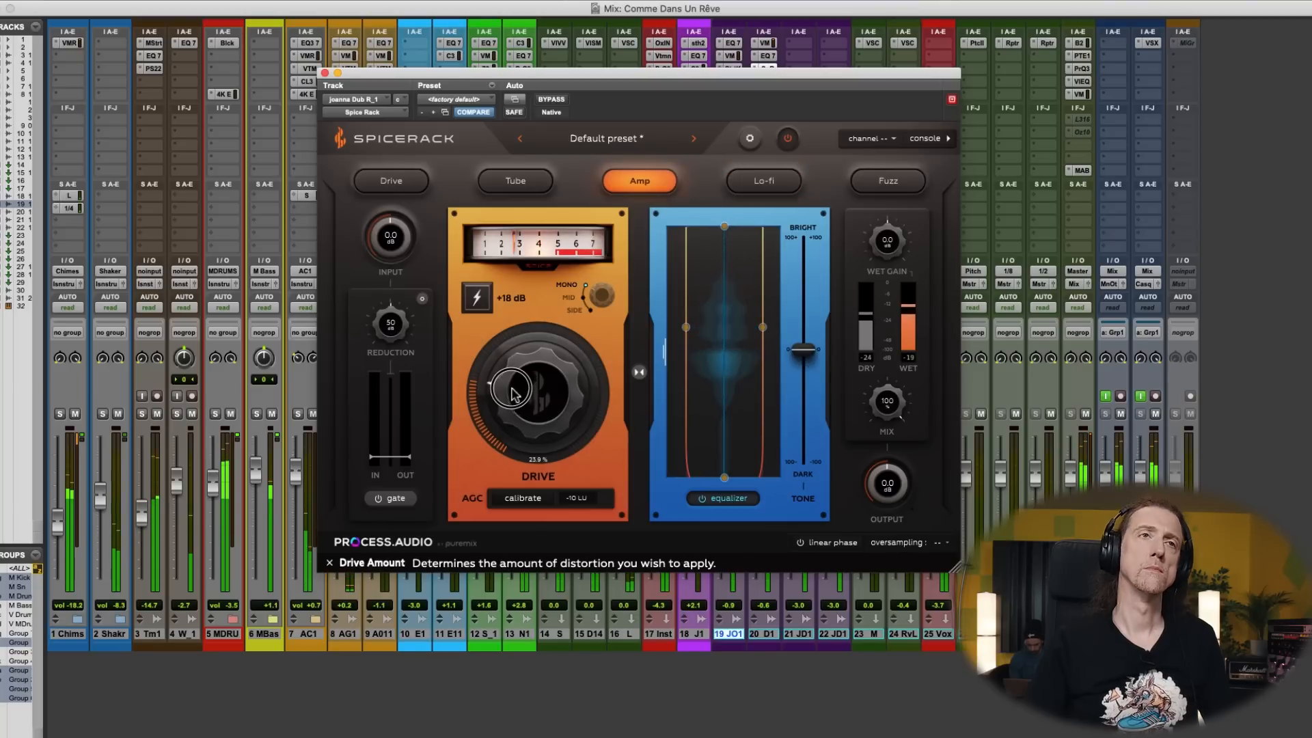
{"action": "left_click_drag", "start_coordinate": [516, 393], "coordinate": [509, 399]}
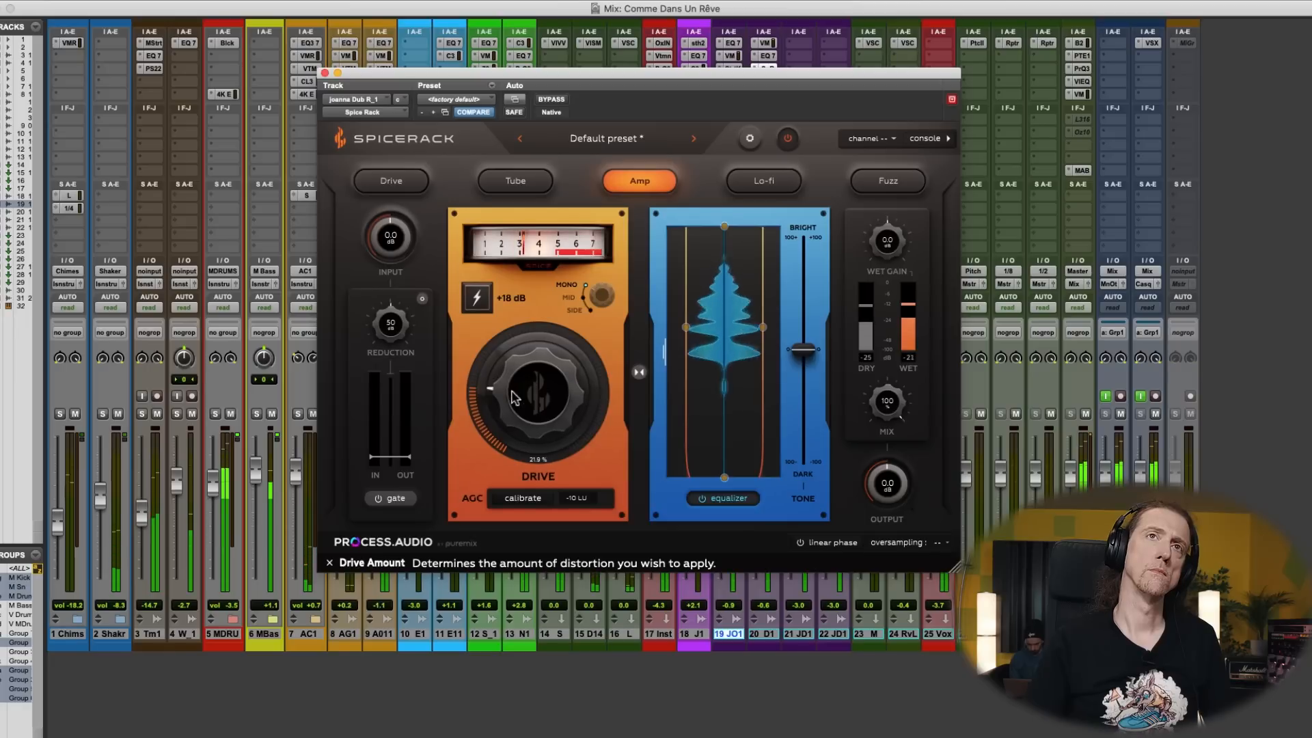
- Lower Spice Rack's equalizer low-pass filter, reduce the mix to 39%, and close the plug-in
{"action": "left_click_drag", "start_coordinate": [725, 226], "coordinate": [725, 257]}
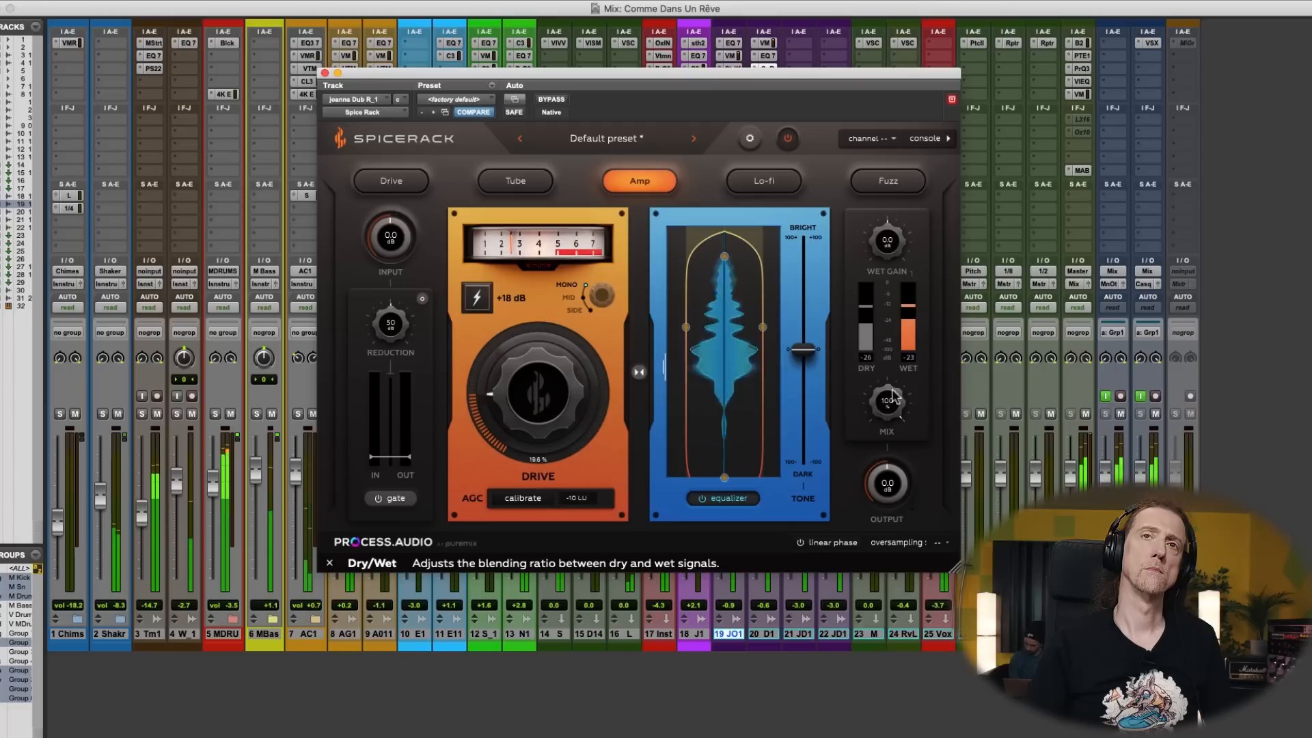
{"action": "left_click_drag", "start_coordinate": [891, 396], "coordinate": [865, 619]}
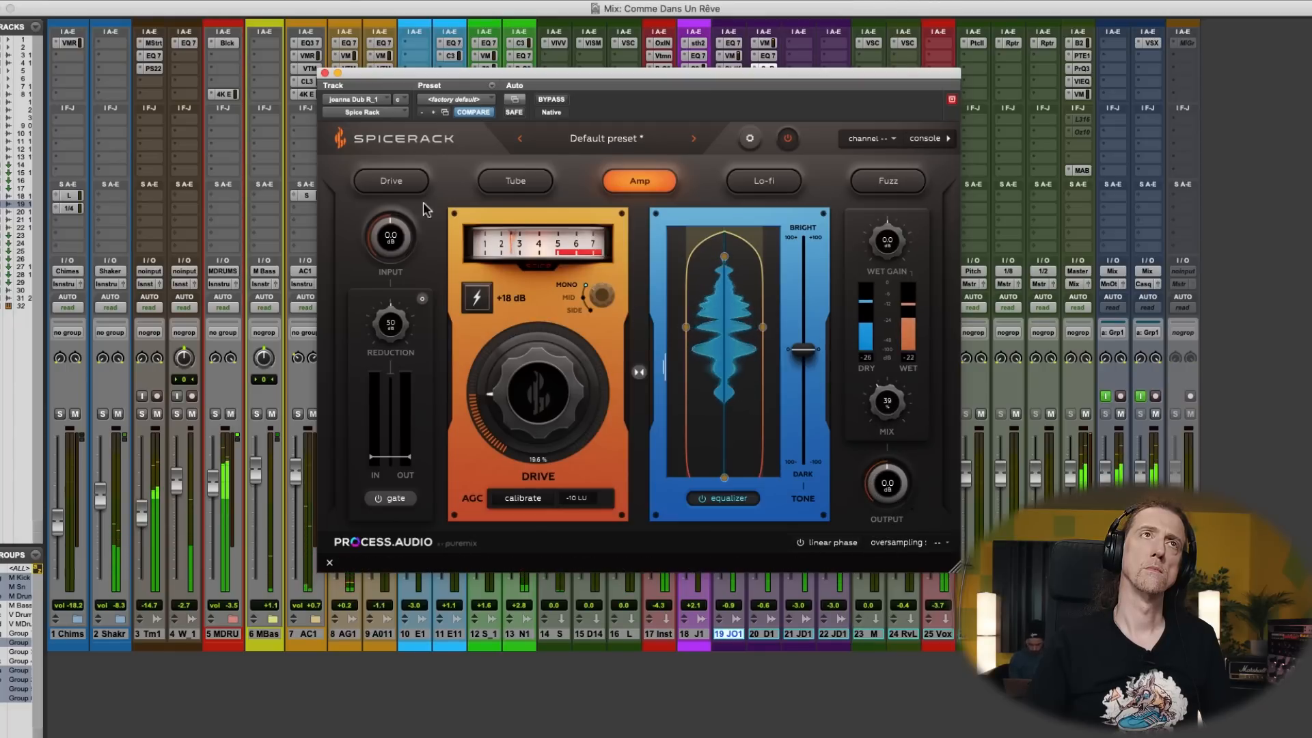
{"action": "left_click", "coordinate": [325, 73]}
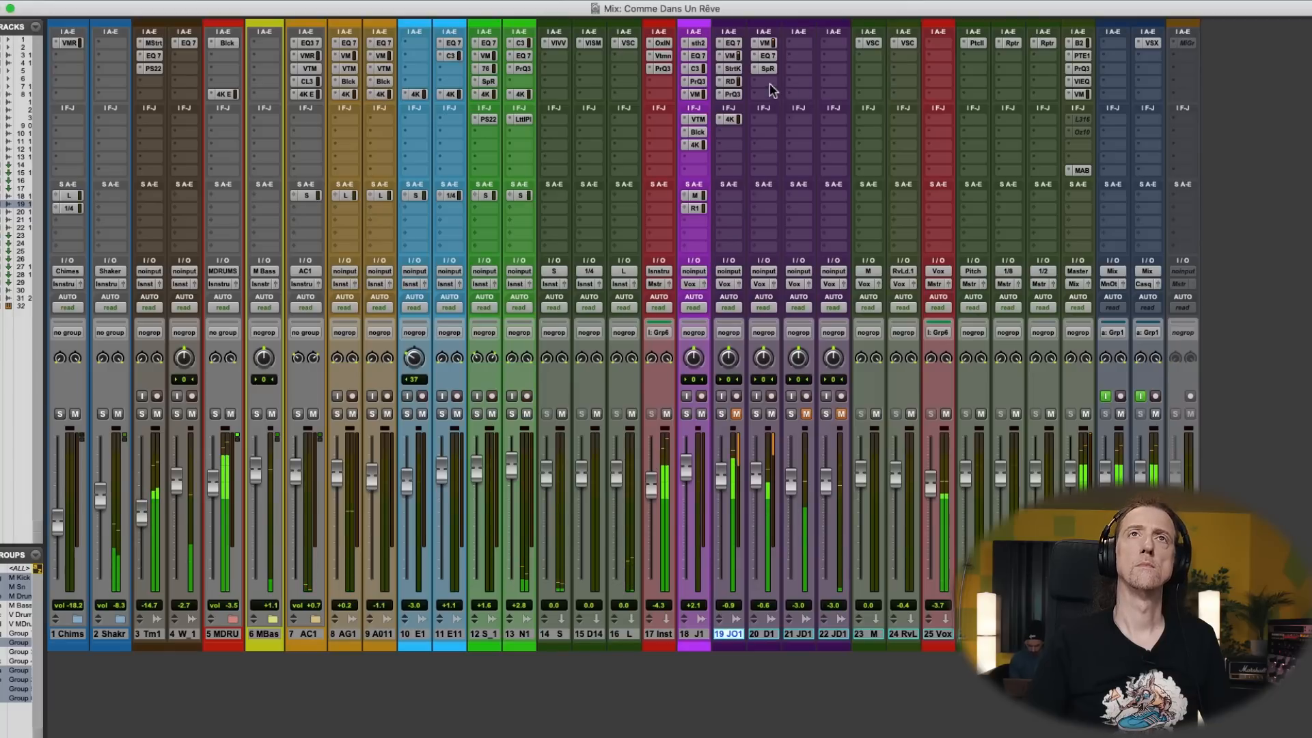
- Insert PS22 Spread (mono/stereo) in track 20's fourth slot and set its spread to 0.67 with a higher frequency
{"action": "left_click", "coordinate": [770, 83]}
{"action": "type", "text": "ps22"}
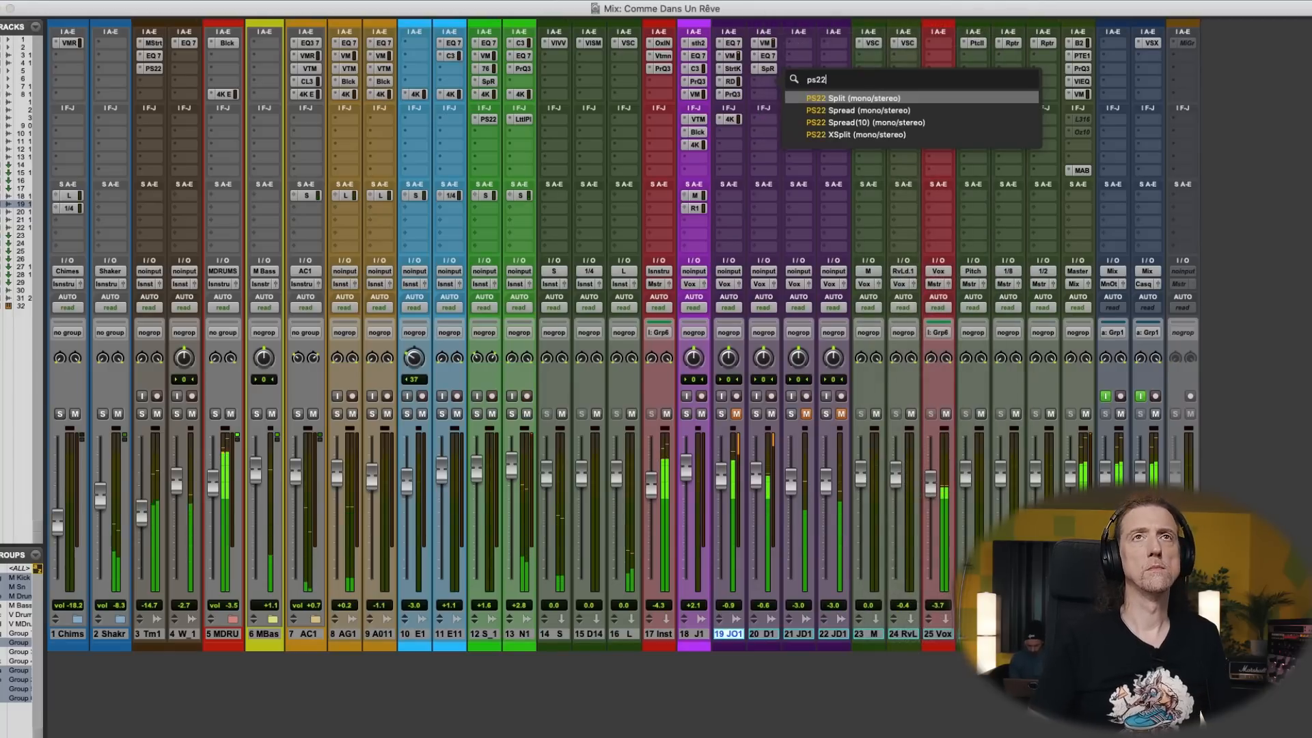
{"action": "key", "text": "Down"}
{"action": "key", "text": "Return"}
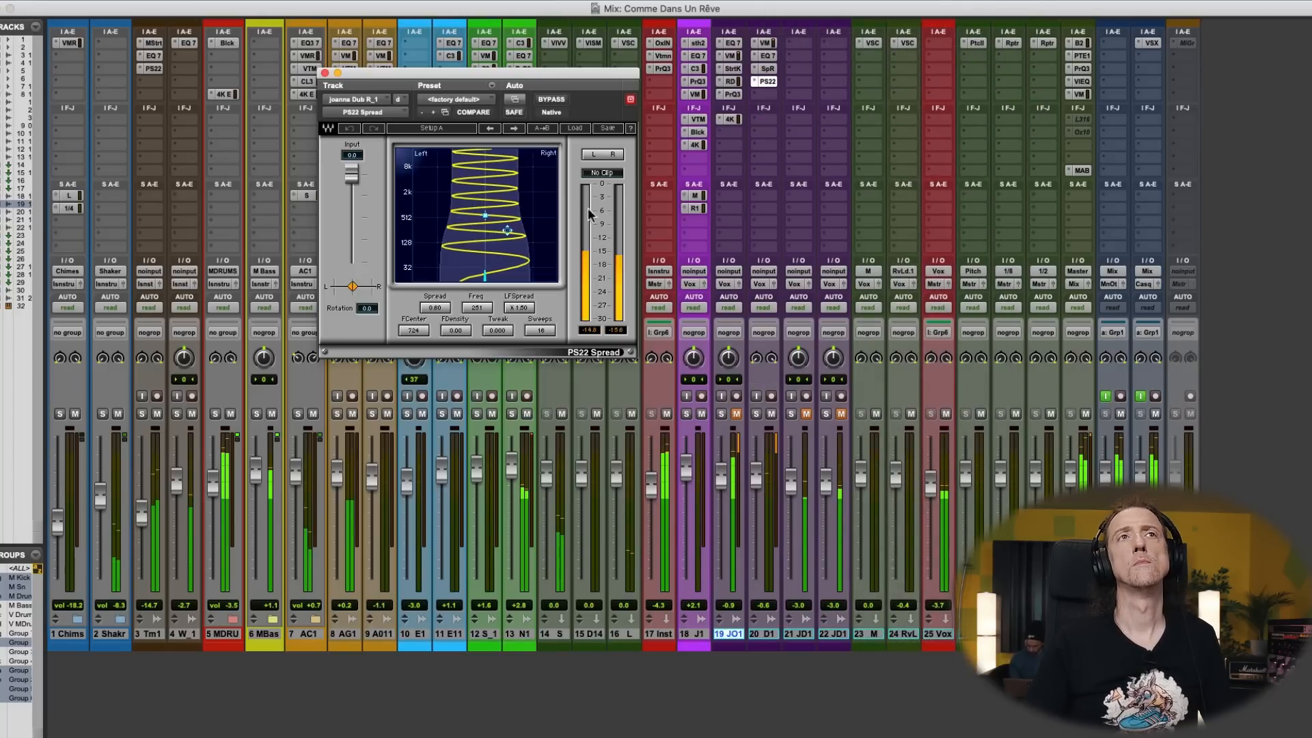
{"action": "left_click_drag", "start_coordinate": [507, 231], "coordinate": [510, 194]}
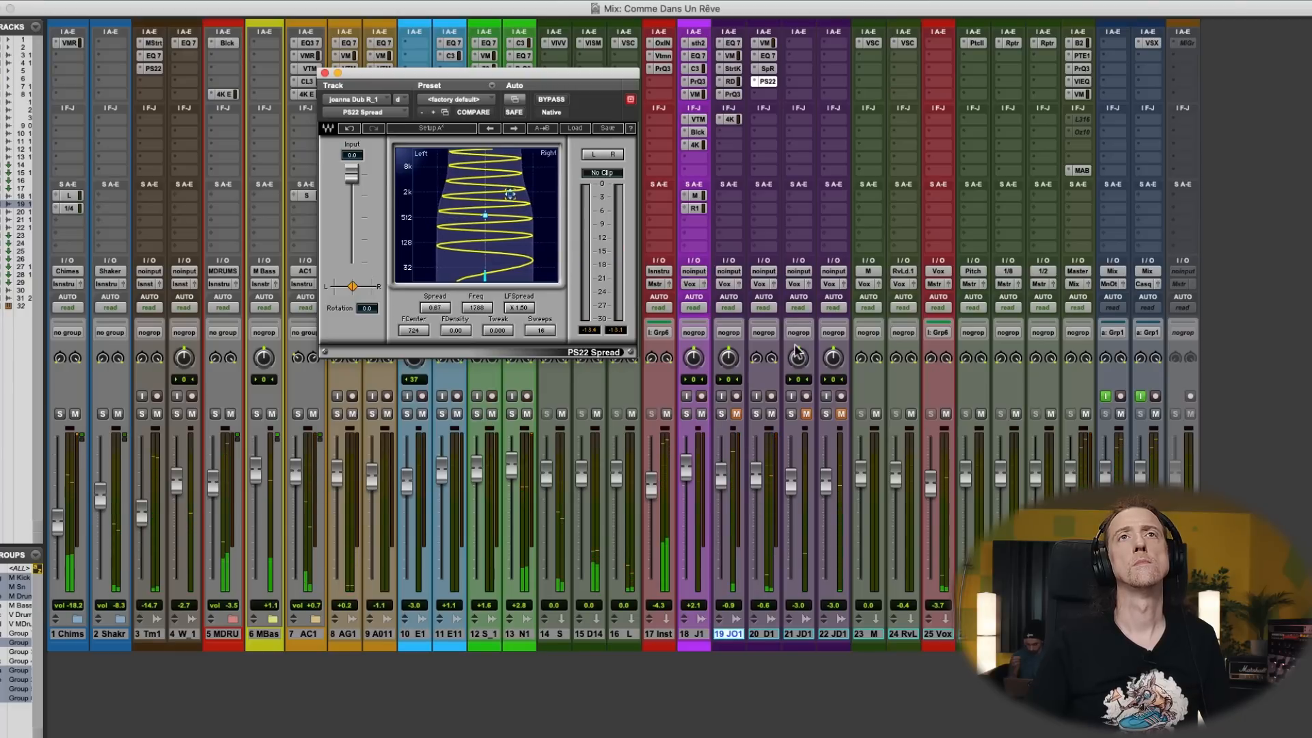
- Unmute track 19 and lower track 20's fader to -5.7 dB
{"action": "left_click", "coordinate": [736, 414]}
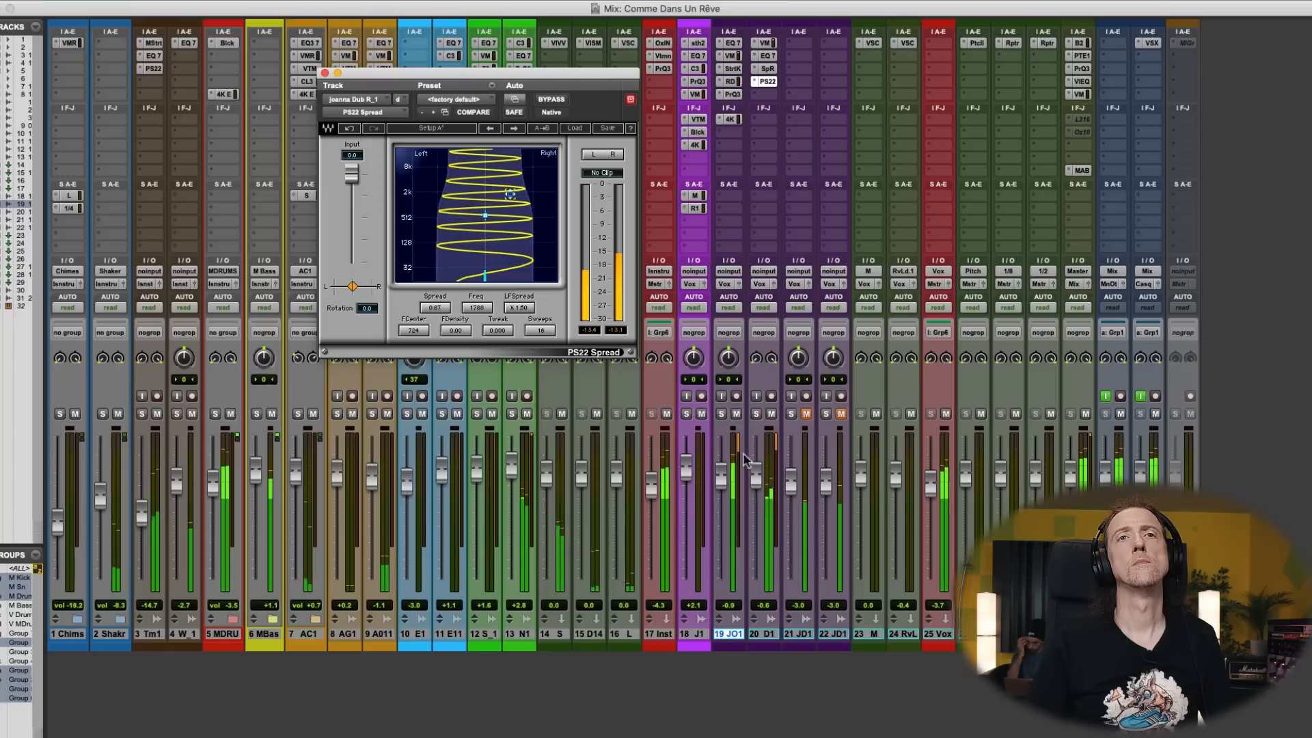
{"action": "mouse_move", "coordinate": [756, 475]}
{"action": "left_mouse_down"}
{"action": "mouse_move", "coordinate": [749, 531]}
{"action": "mouse_move", "coordinate": [750, 498]}
{"action": "left_mouse_up"}
- Group tracks 19 and 20, lower their faders to -2.2 dB and -6.2 dB, and close PS22 Spread
{"action": "left_click", "coordinate": [757, 634], "text": "shift"}
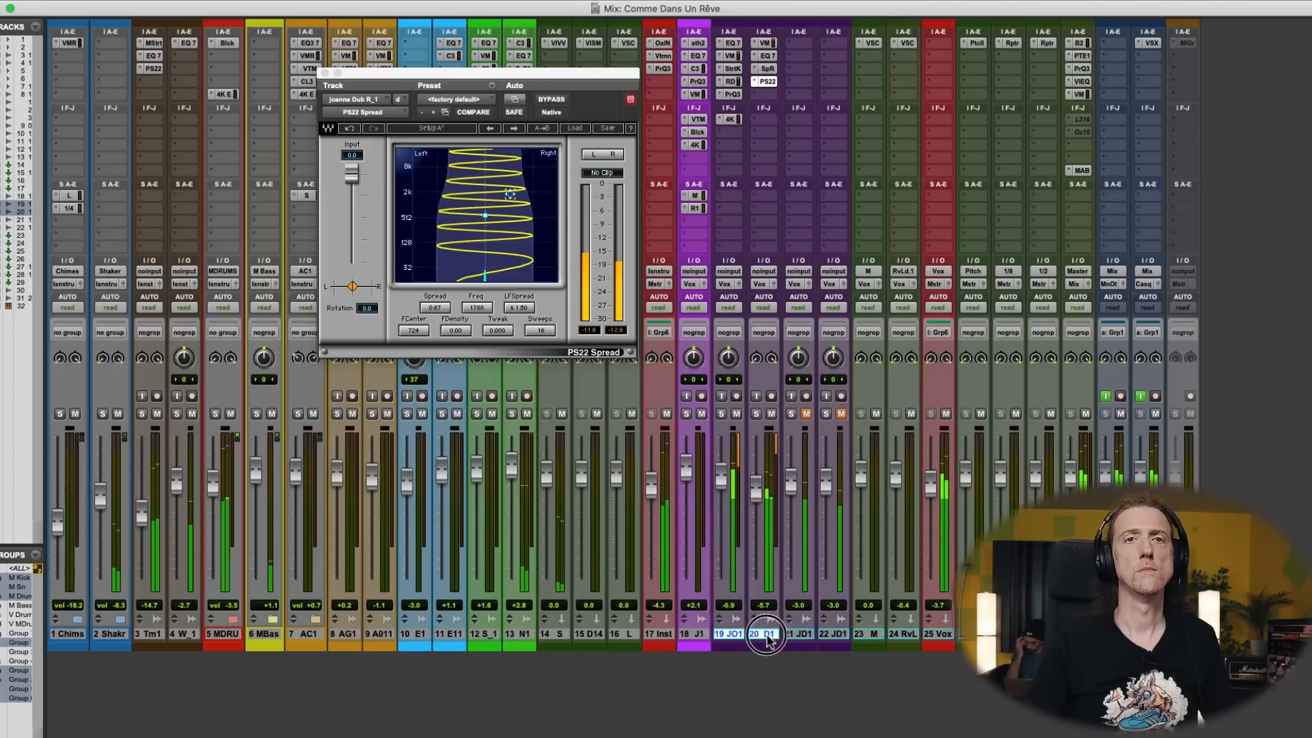
{"action": "key", "text": "super+g"}
{"action": "key", "text": "Return"}
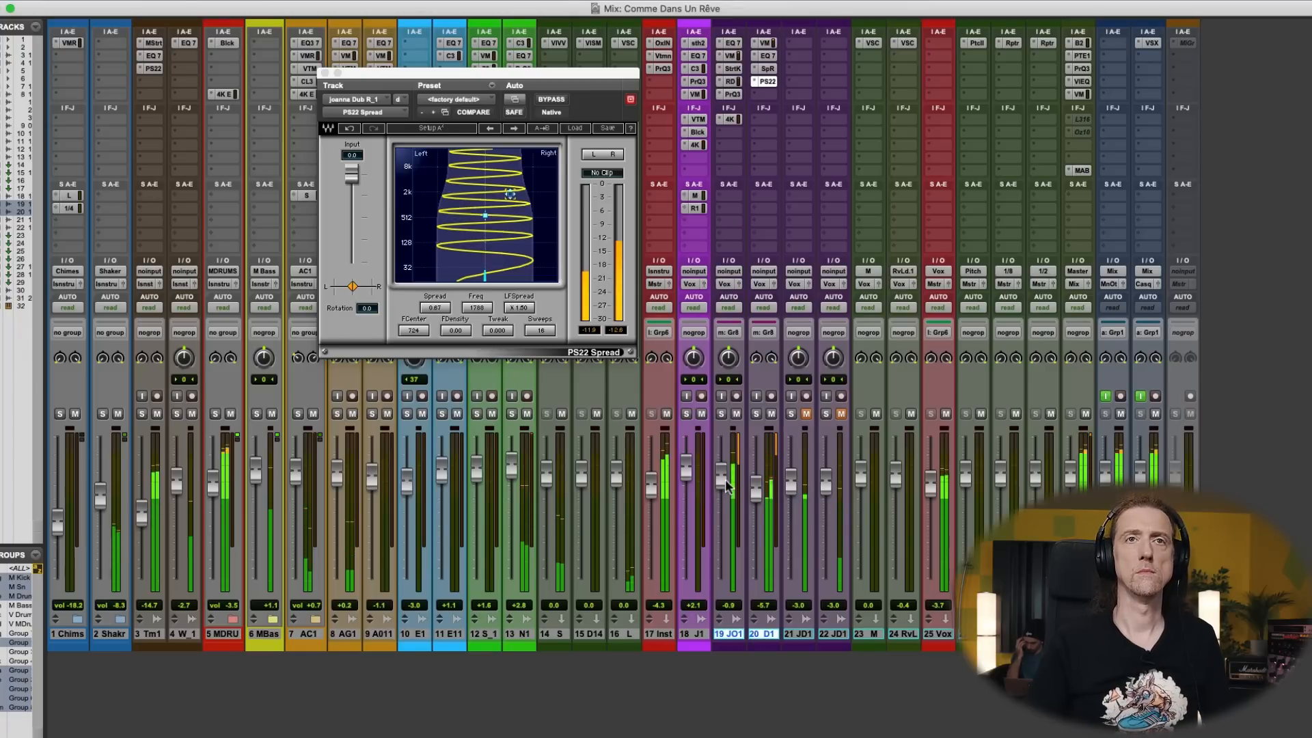
{"action": "mouse_move", "coordinate": [726, 471]}
{"action": "left_mouse_down"}
{"action": "mouse_move", "coordinate": [723, 487]}
{"action": "mouse_move", "coordinate": [754, 489]}
{"action": "mouse_move", "coordinate": [723, 486]}
{"action": "left_mouse_up"}
{"action": "key", "text": "super+w"}
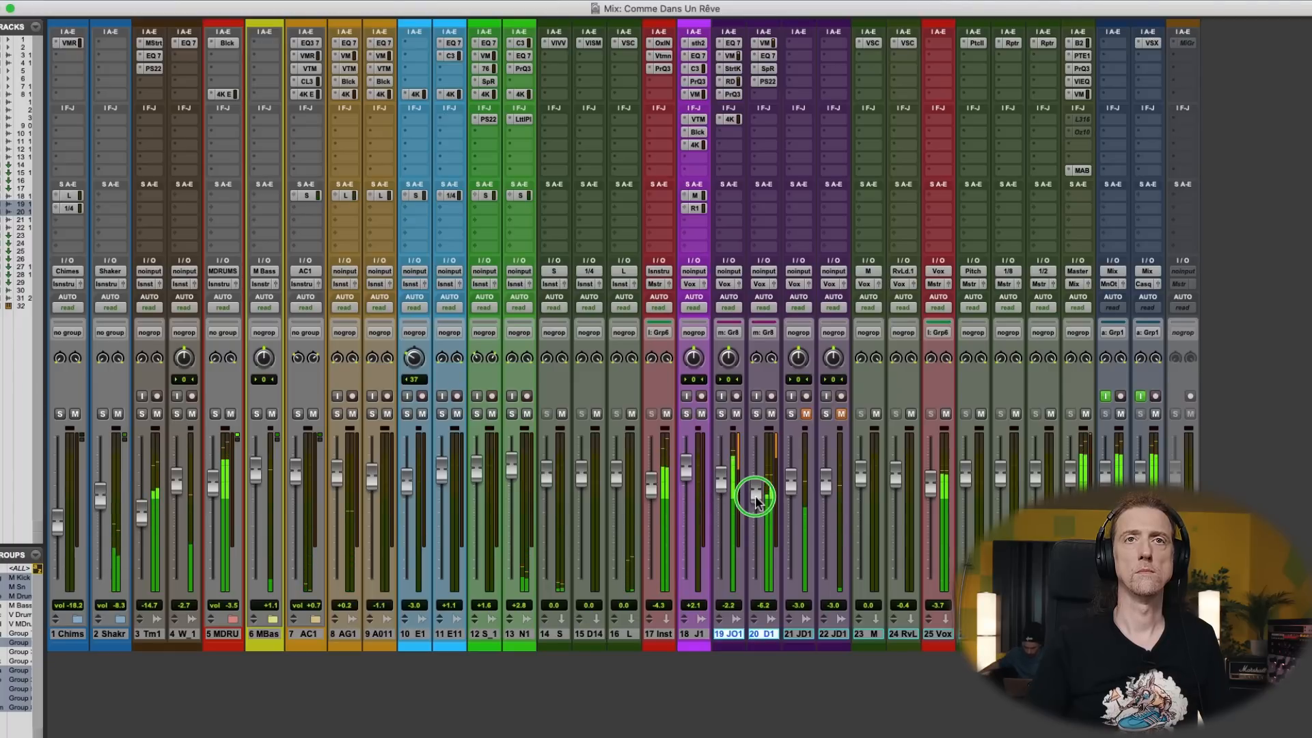
- Readjust track 20's Spice Rack with the low-pass filter at 22.0 kHz, mix at 42% and tone at 30.8%
{"action": "left_click", "coordinate": [768, 71]}
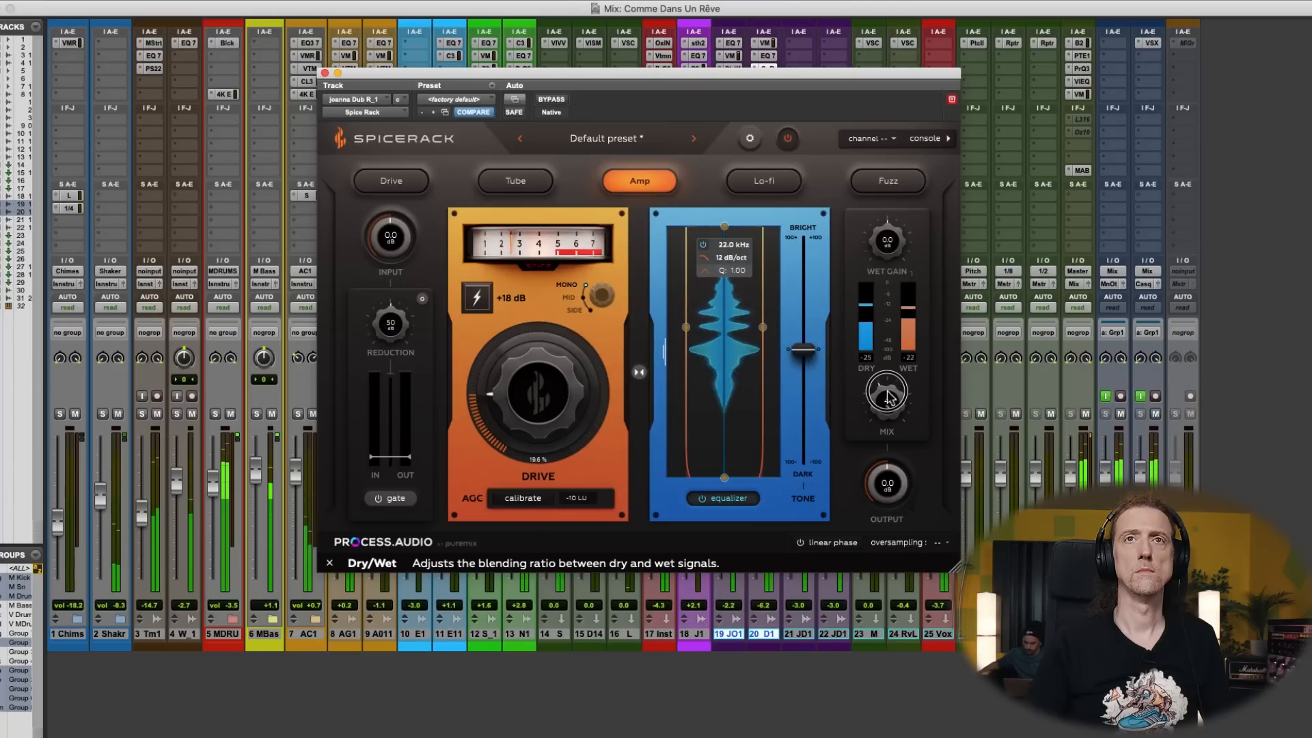
{"action": "left_click_drag", "start_coordinate": [690, 72], "coordinate": [454, 37]}
{"action": "left_click", "coordinate": [736, 414]}
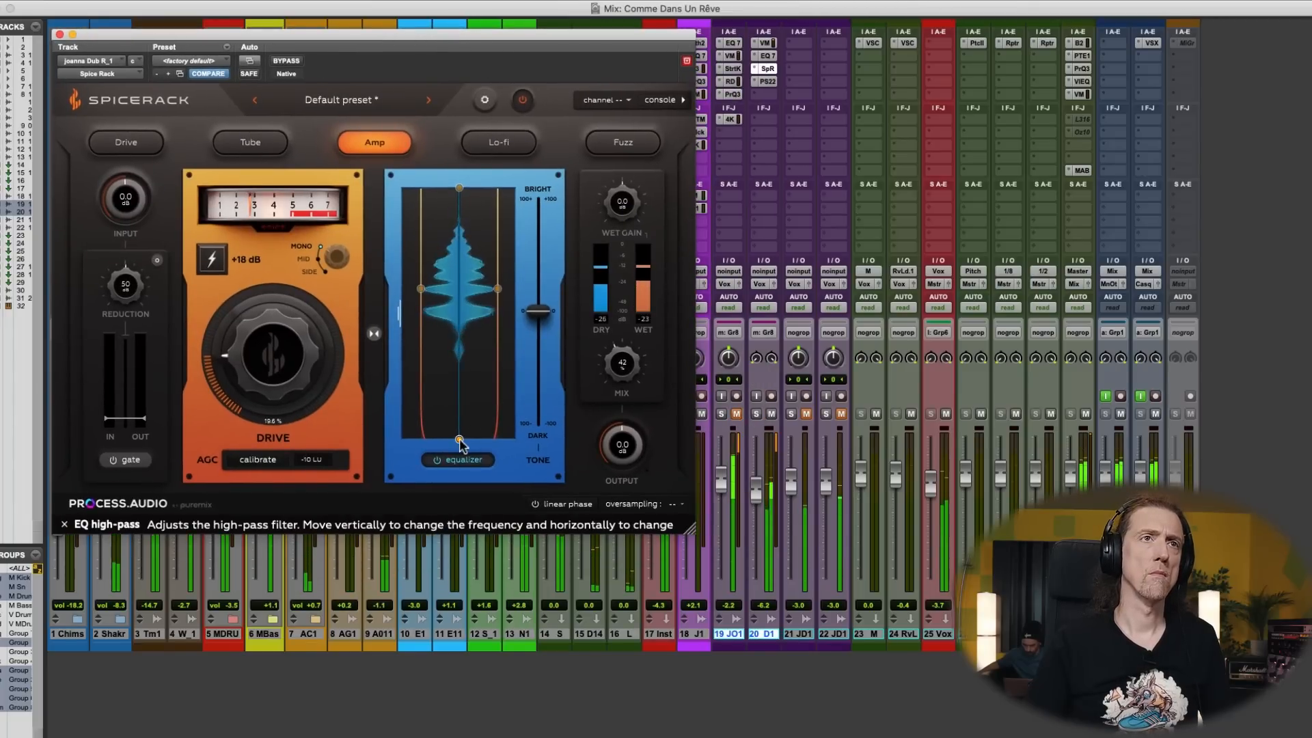
{"action": "left_click_drag", "start_coordinate": [459, 439], "coordinate": [449, 501]}
{"action": "left_click_drag", "start_coordinate": [538, 311], "coordinate": [536, 281]}
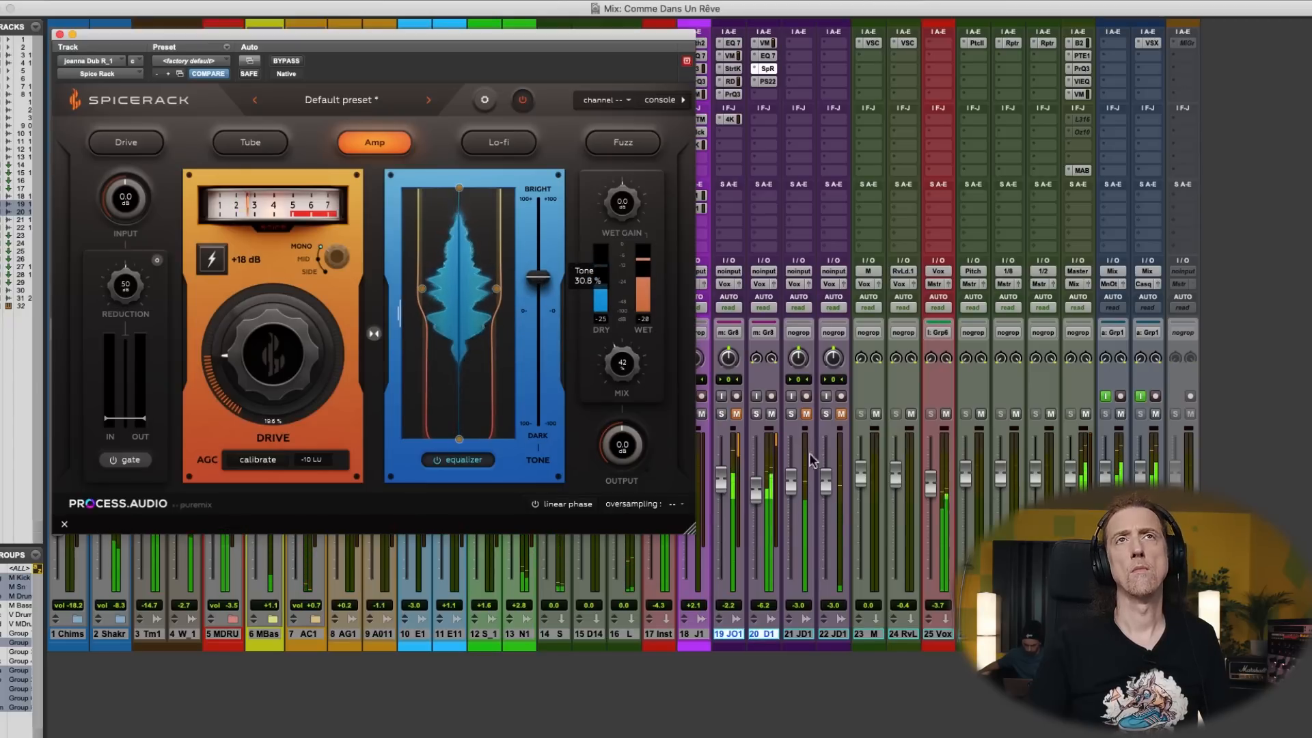
- Bypass PS22 Spread on track 20 and insert PS22 Split (stereo) in the fifth slot
{"action": "left_click", "coordinate": [768, 81]}
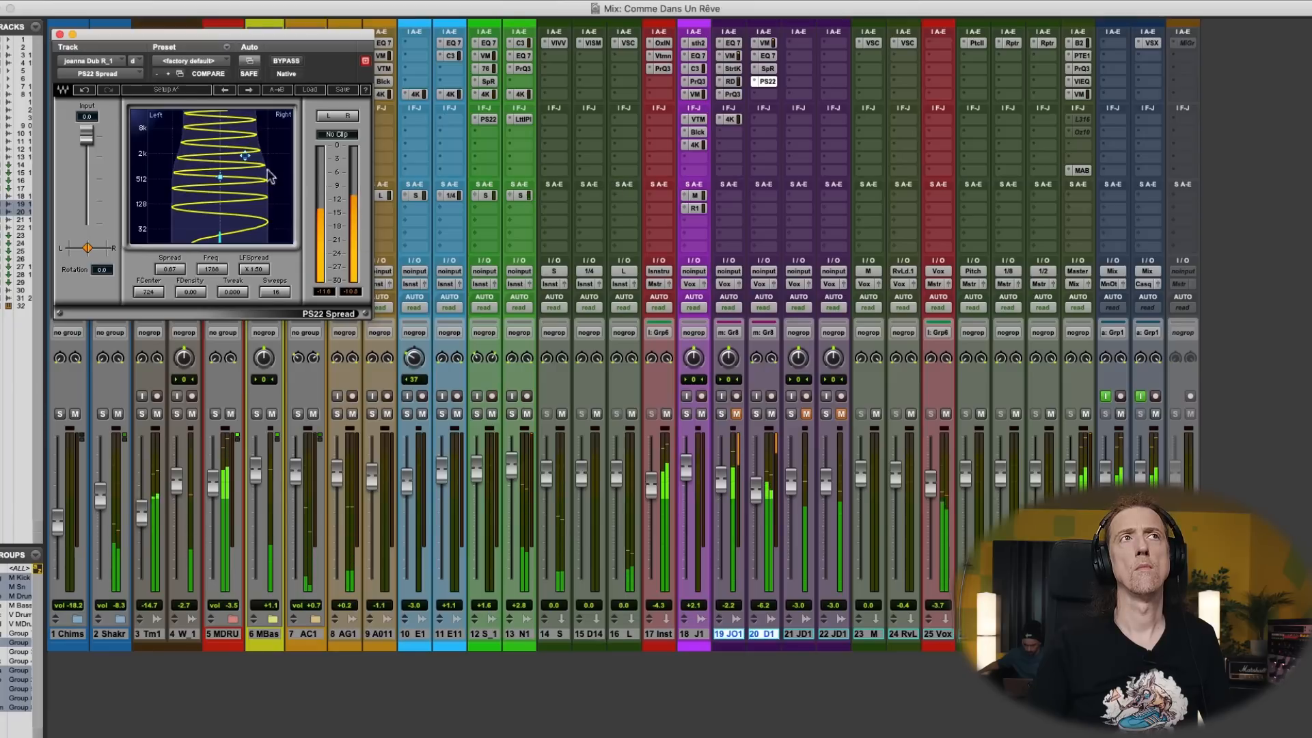
{"action": "left_click", "coordinate": [762, 96]}
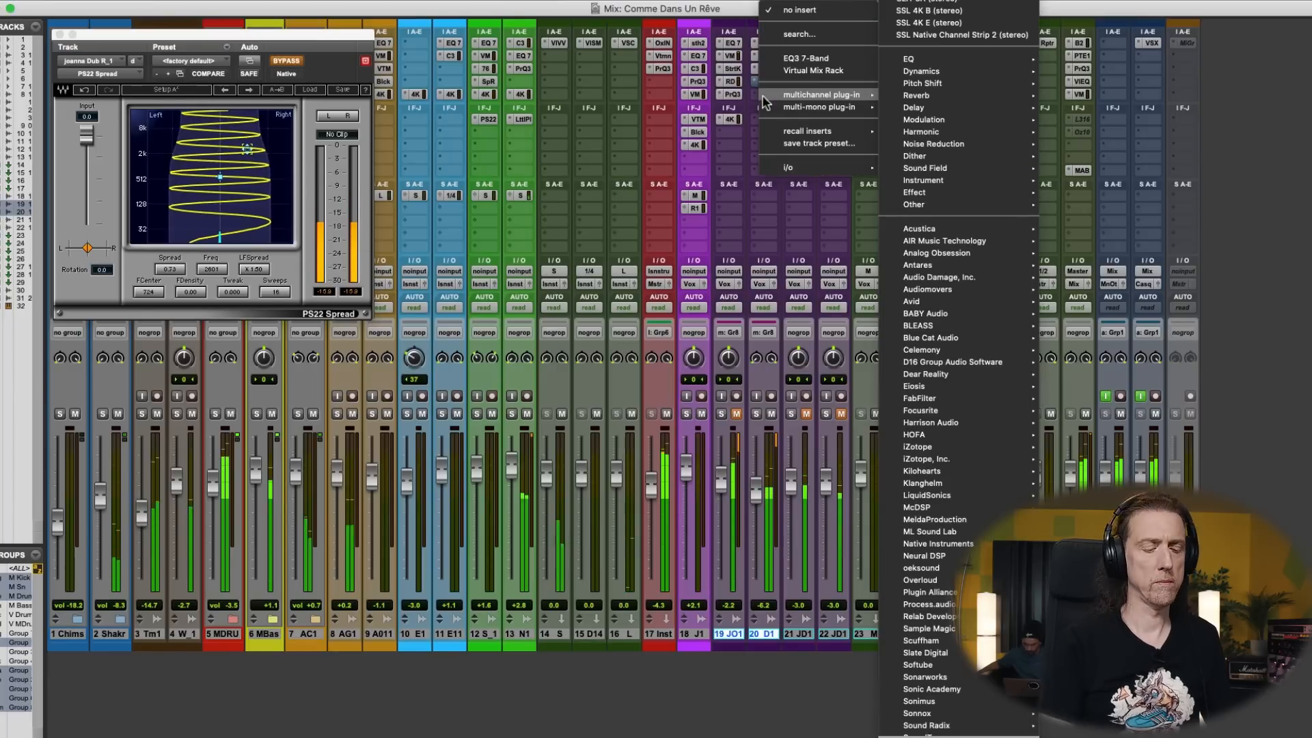
{"action": "type", "text": "ps22"}
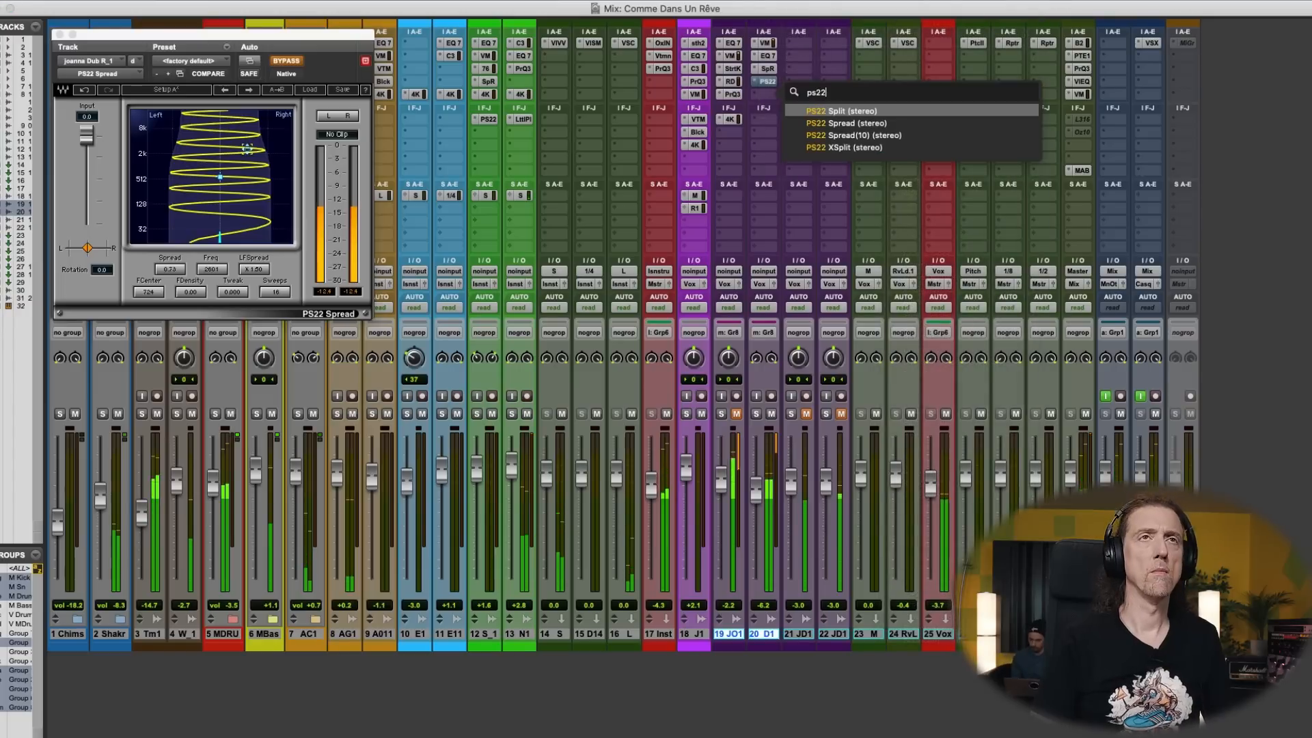
{"action": "left_click", "coordinate": [843, 114]}
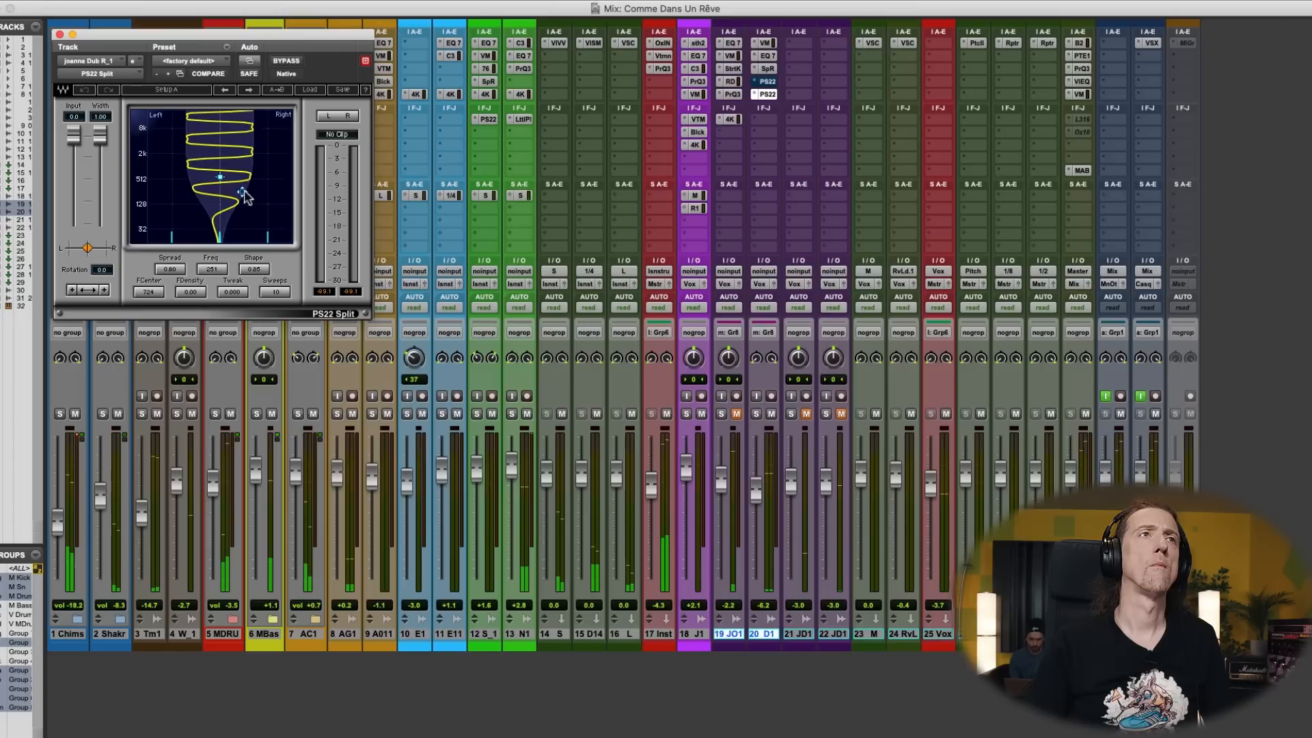
- Adjust the spread and frequency of PS22 Split and lower track 20's fader to -7.5 dB
{"action": "left_click_drag", "start_coordinate": [259, 150], "coordinate": [273, 148]}
{"action": "left_click_drag", "start_coordinate": [254, 192], "coordinate": [245, 189]}
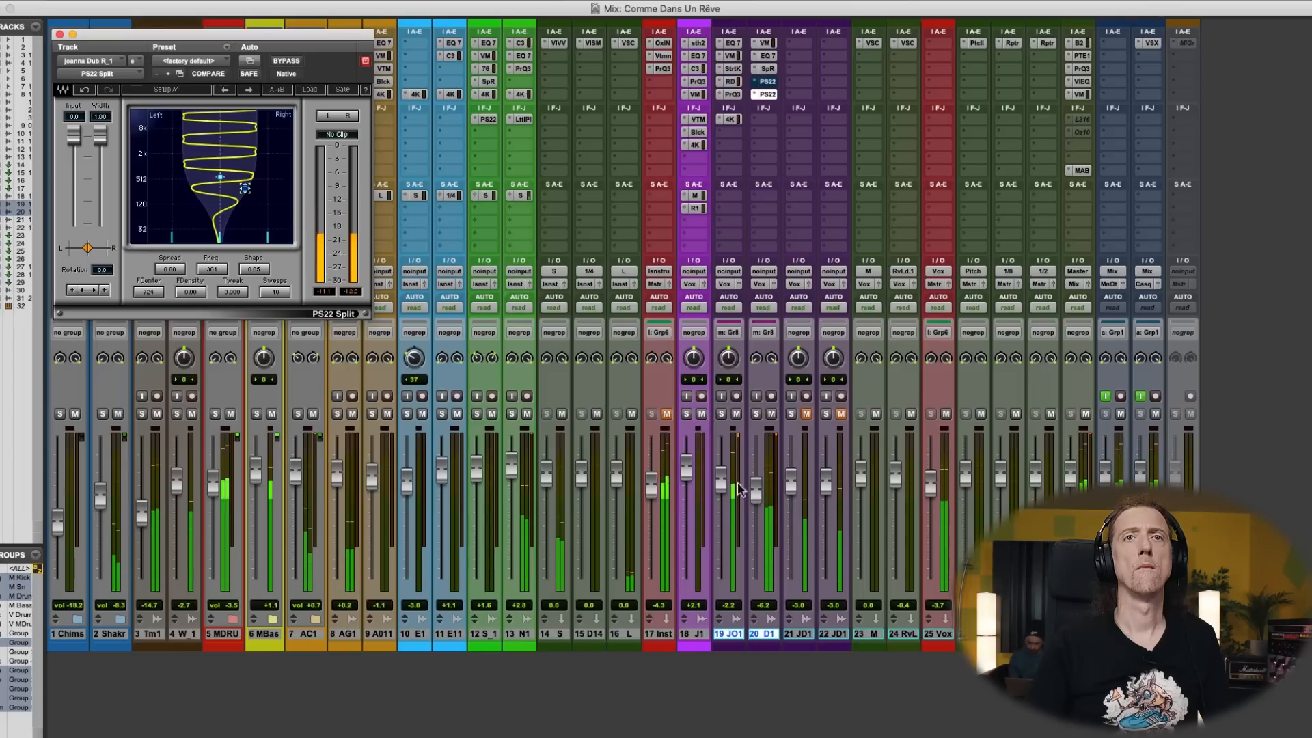
{"action": "left_click_drag", "start_coordinate": [753, 527], "coordinate": [754, 514]}
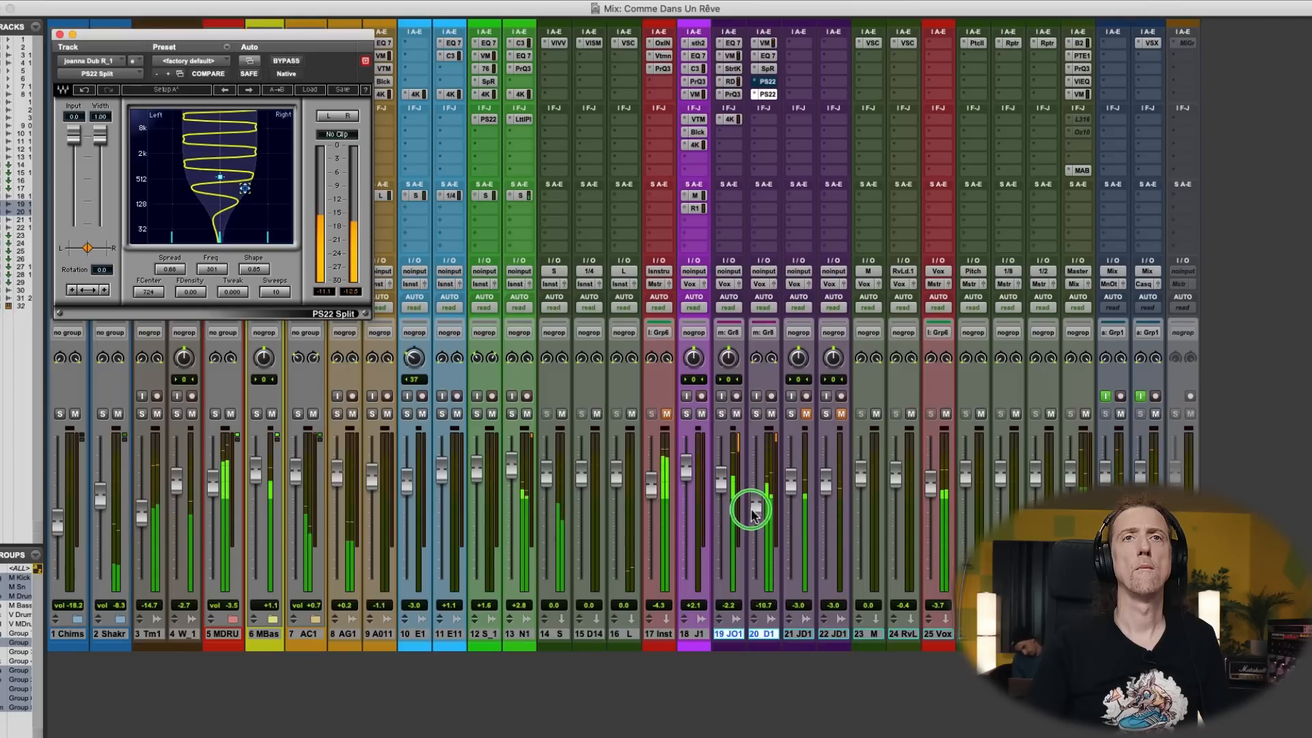
- In track 20's EQ3, replace the HF cut with a 24 dB/oct low-pass at 3.17 kHz and boost LMF 5.2 dB at 126.7 Hz
{"action": "left_click", "coordinate": [766, 56]}
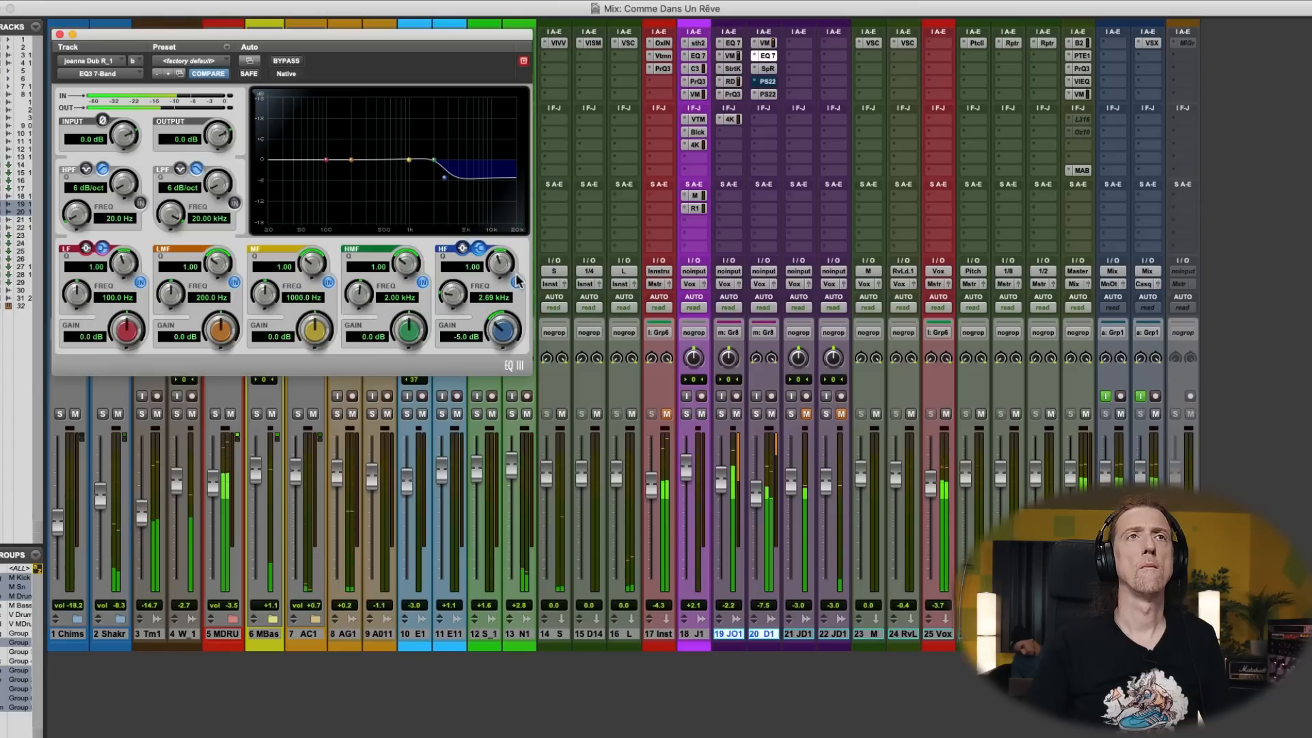
{"action": "left_click", "coordinate": [234, 203]}
{"action": "left_click_drag", "start_coordinate": [219, 184], "coordinate": [219, 157]}
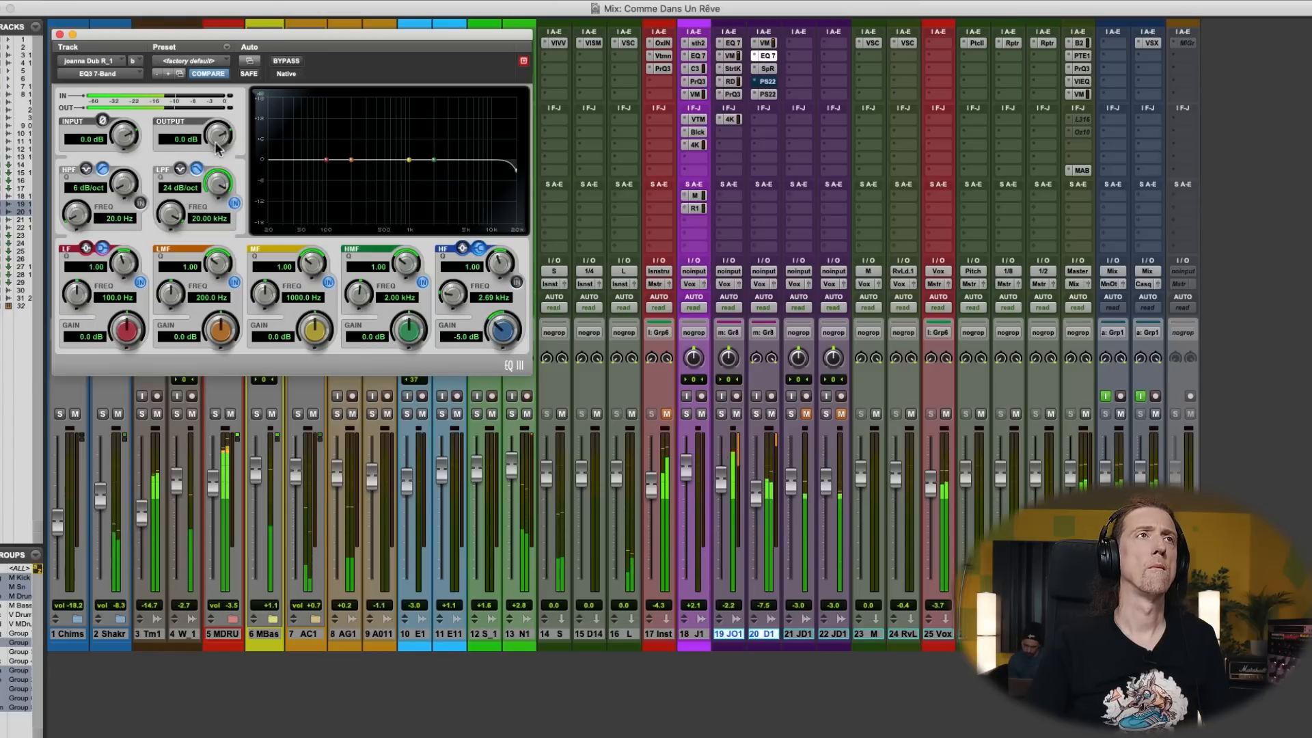
{"action": "mouse_move", "coordinate": [174, 220]}
{"action": "left_mouse_down"}
{"action": "mouse_move", "coordinate": [145, 266]}
{"action": "mouse_move", "coordinate": [174, 234]}
{"action": "left_mouse_up"}
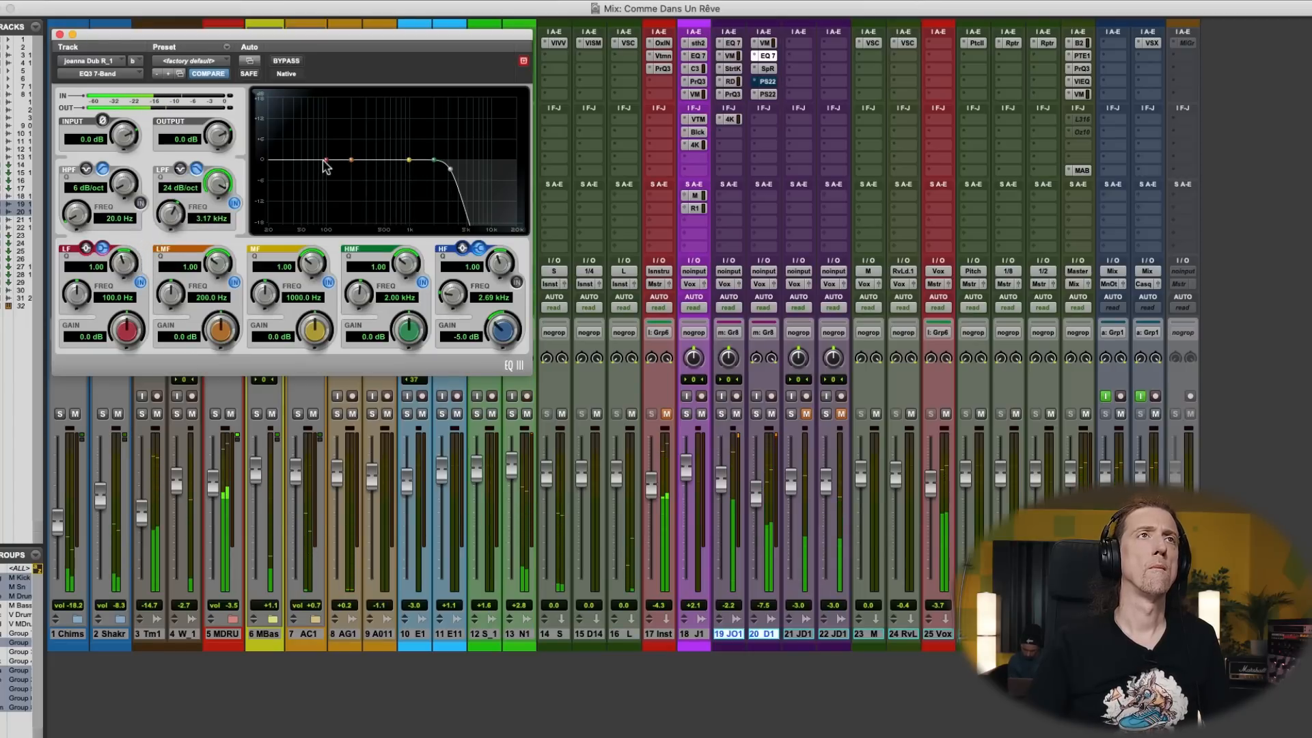
{"action": "mouse_move", "coordinate": [351, 161]}
{"action": "left_mouse_down"}
{"action": "mouse_move", "coordinate": [349, 137]}
{"action": "mouse_move", "coordinate": [335, 147]}
{"action": "left_mouse_up"}
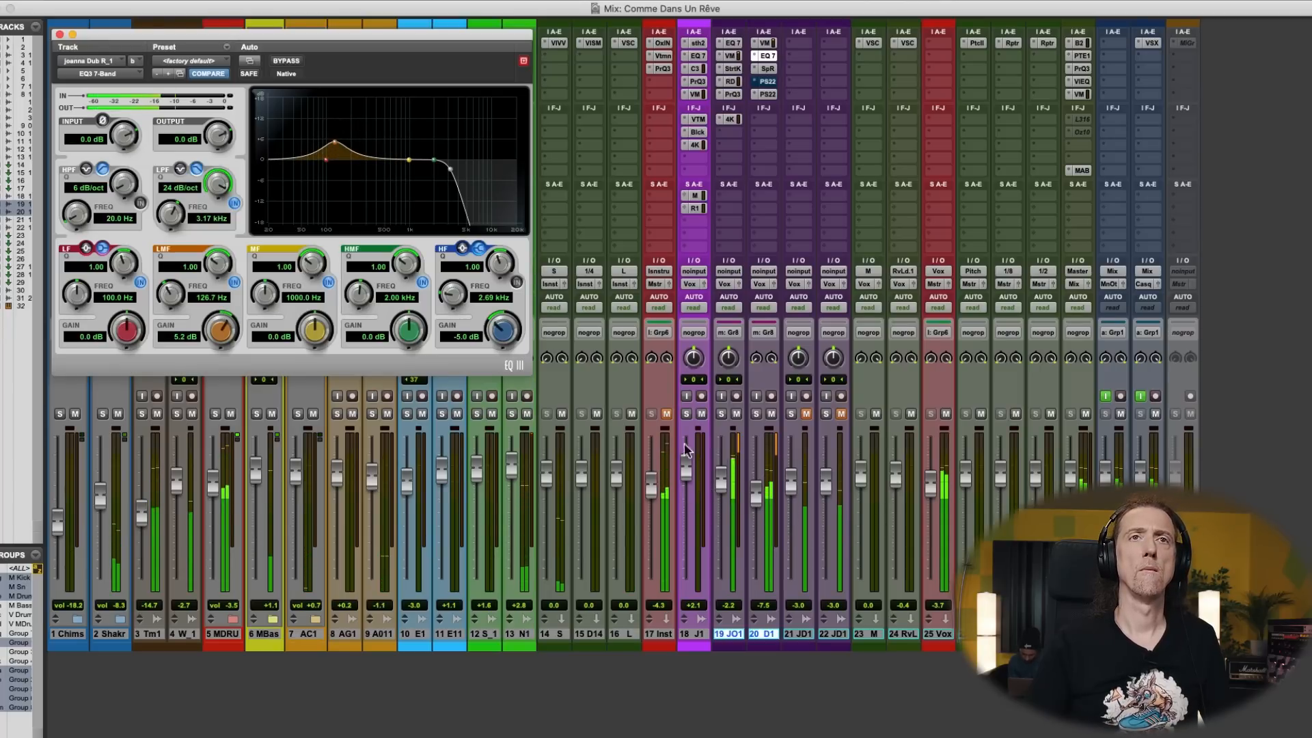
- Rebalance the vocal doubles by setting track 19's fader to -2.0 dB and track 20's fader to -8.9 dB
{"action": "left_click_drag", "start_coordinate": [757, 498], "coordinate": [721, 486]}
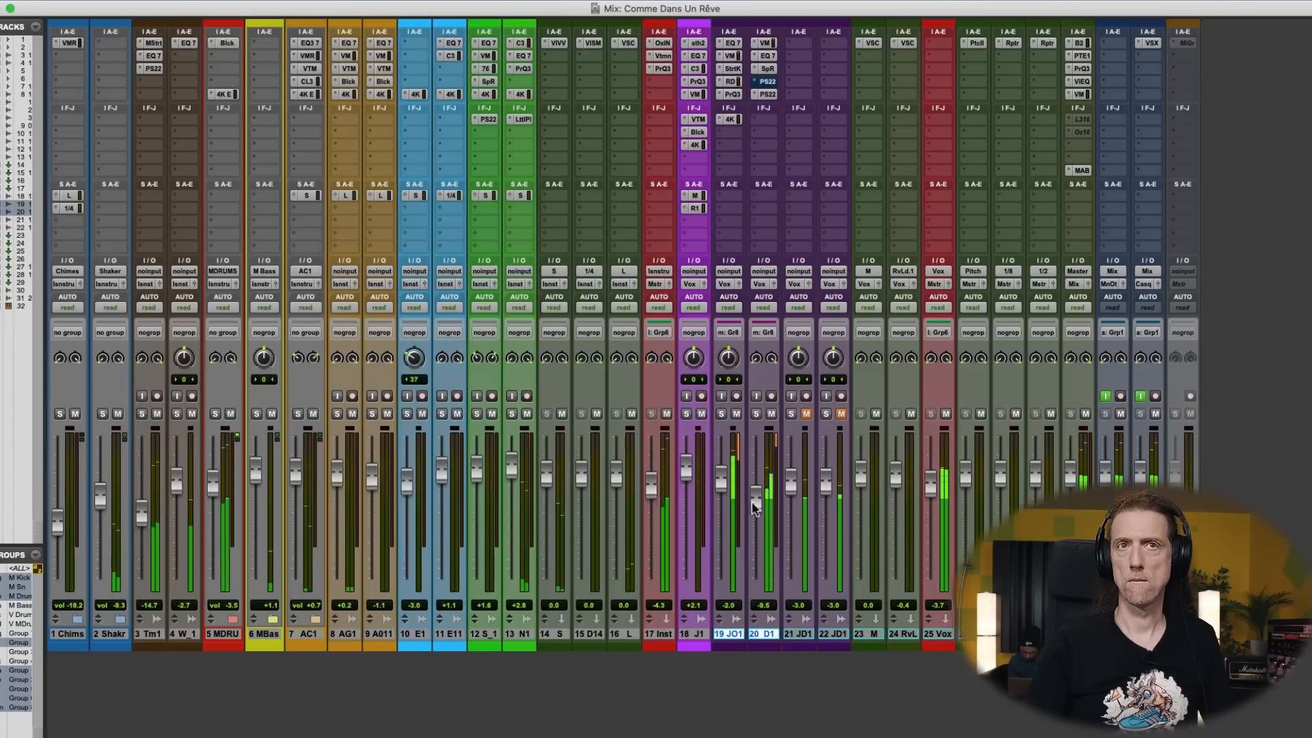
{"action": "left_click_drag", "start_coordinate": [753, 502], "coordinate": [753, 500]}
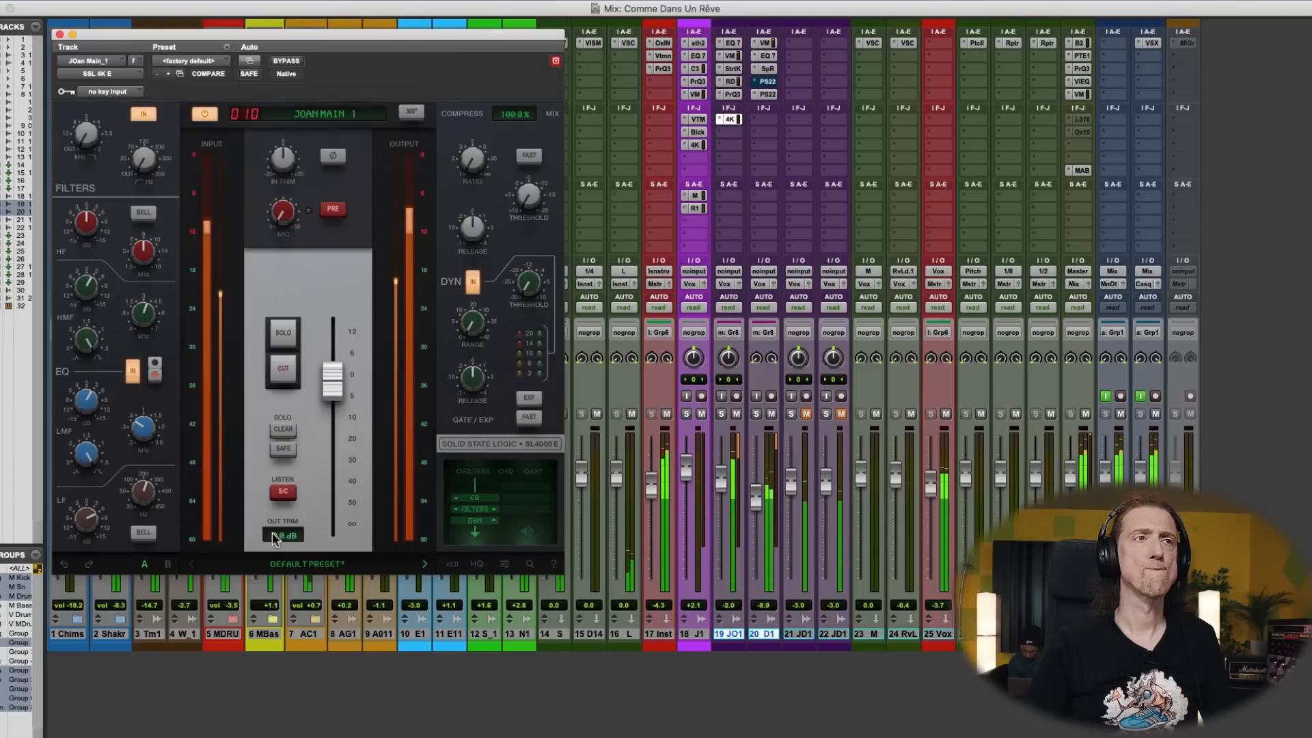
- Fine-tune the LMF gain in track 19's SSL 4K E, set track 20's fader to -7.8 dB and play the mix
{"action": "mouse_move", "coordinate": [87, 406]}
{"action": "left_mouse_down"}
{"action": "mouse_move", "coordinate": [138, 433]}
{"action": "mouse_move", "coordinate": [87, 402]}
{"action": "left_mouse_up"}
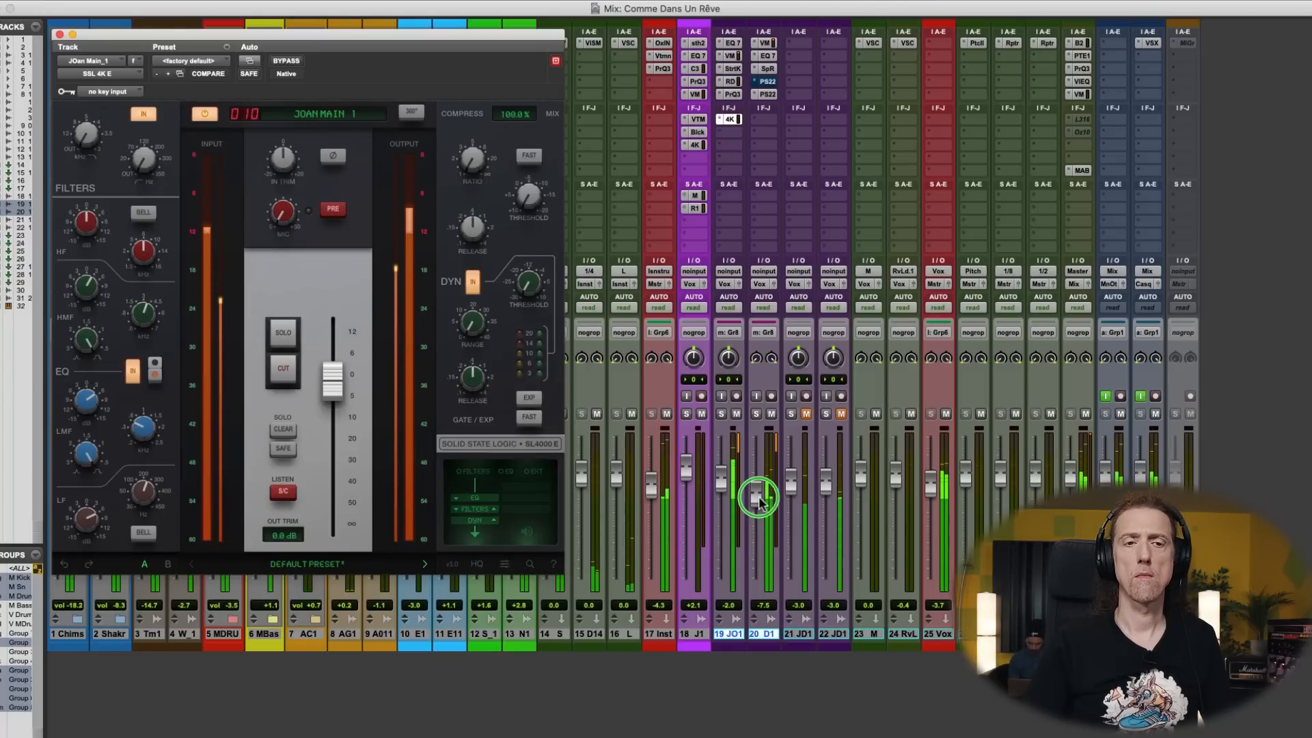
{"action": "left_click_drag", "start_coordinate": [759, 499], "coordinate": [758, 503]}
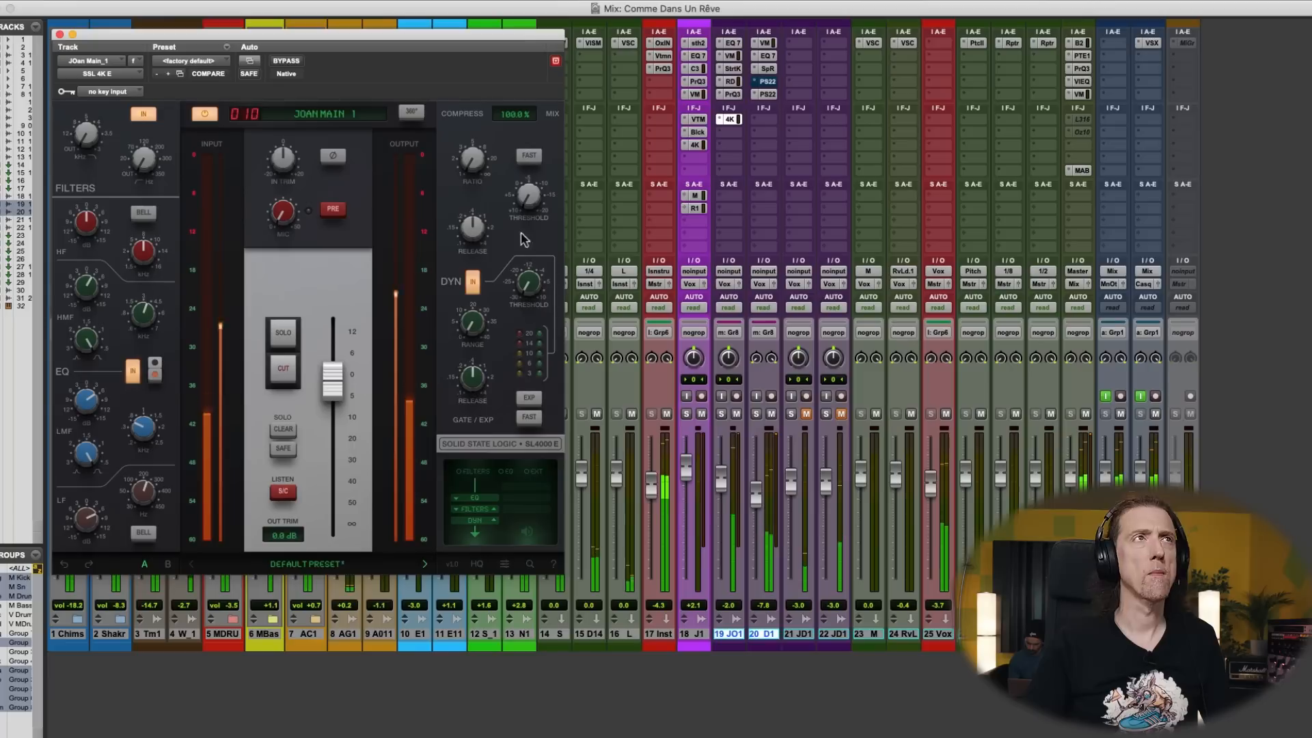
{"action": "left_click", "coordinate": [60, 34]}
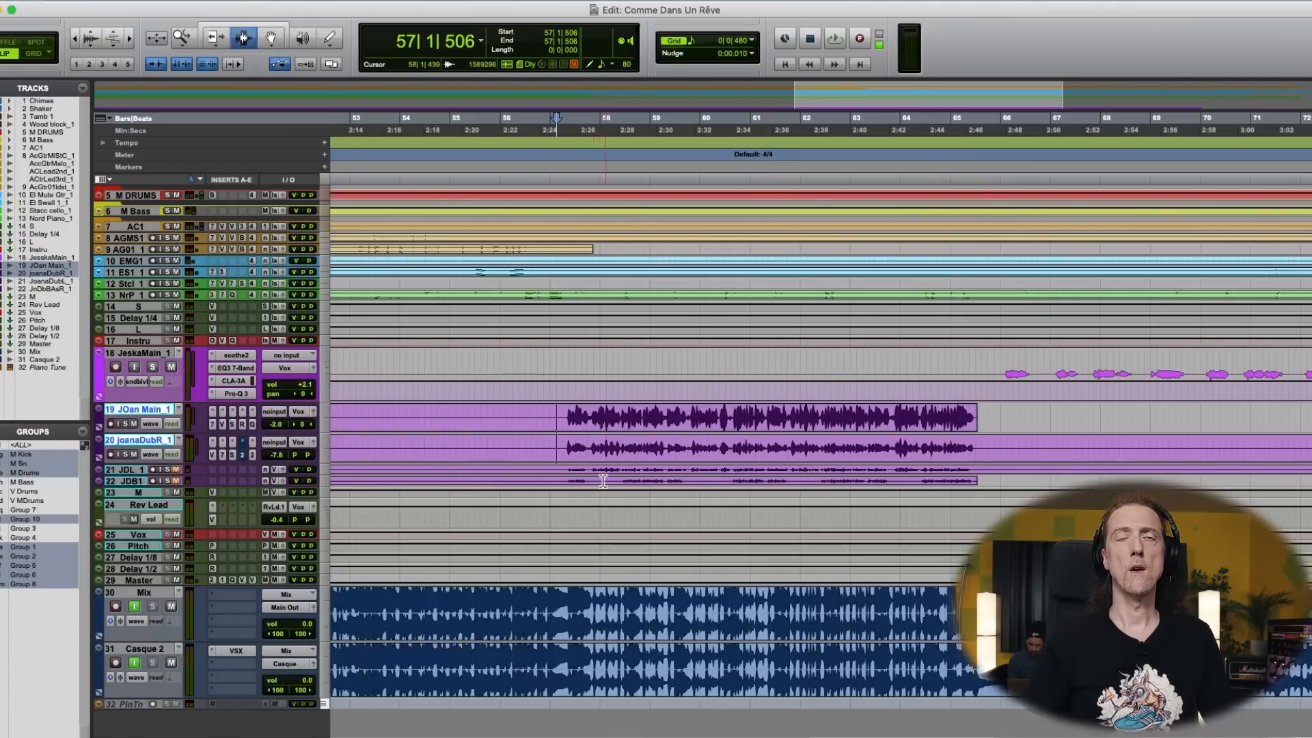
{"action": "key", "text": "super+equal"}
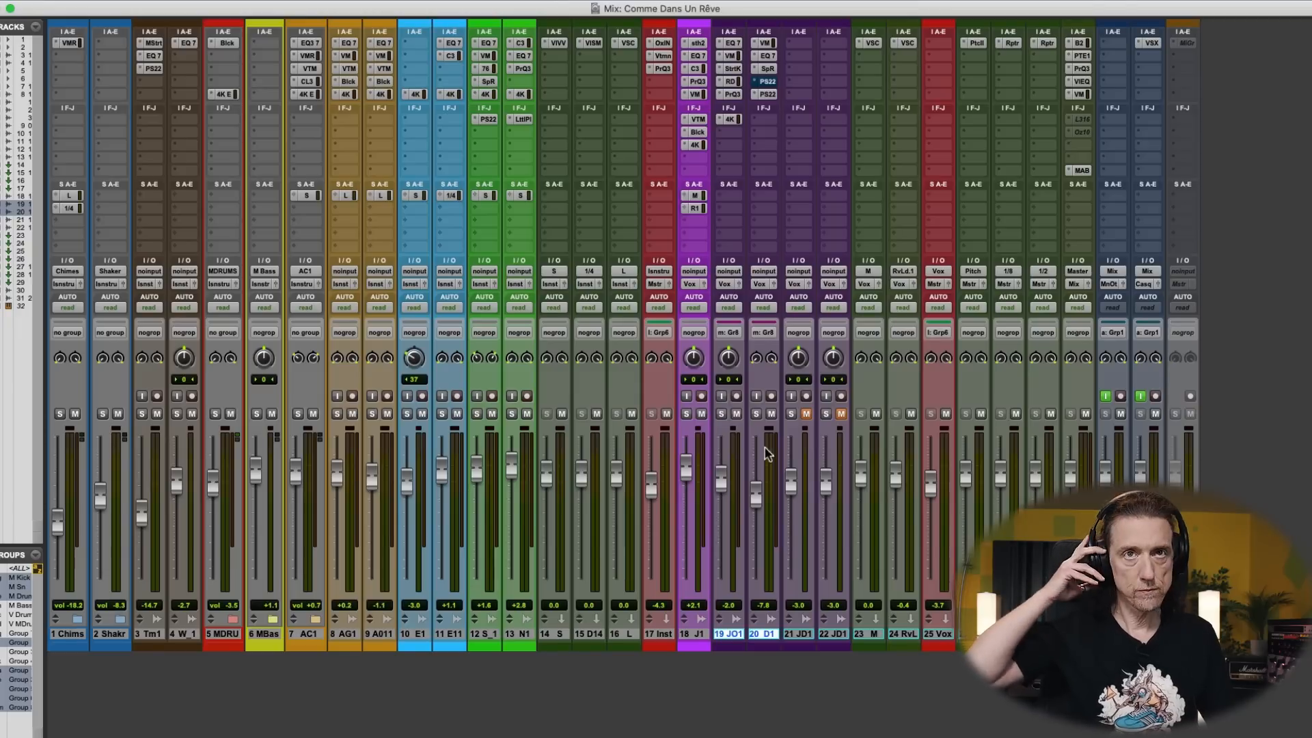
{"action": "key", "text": "space"}
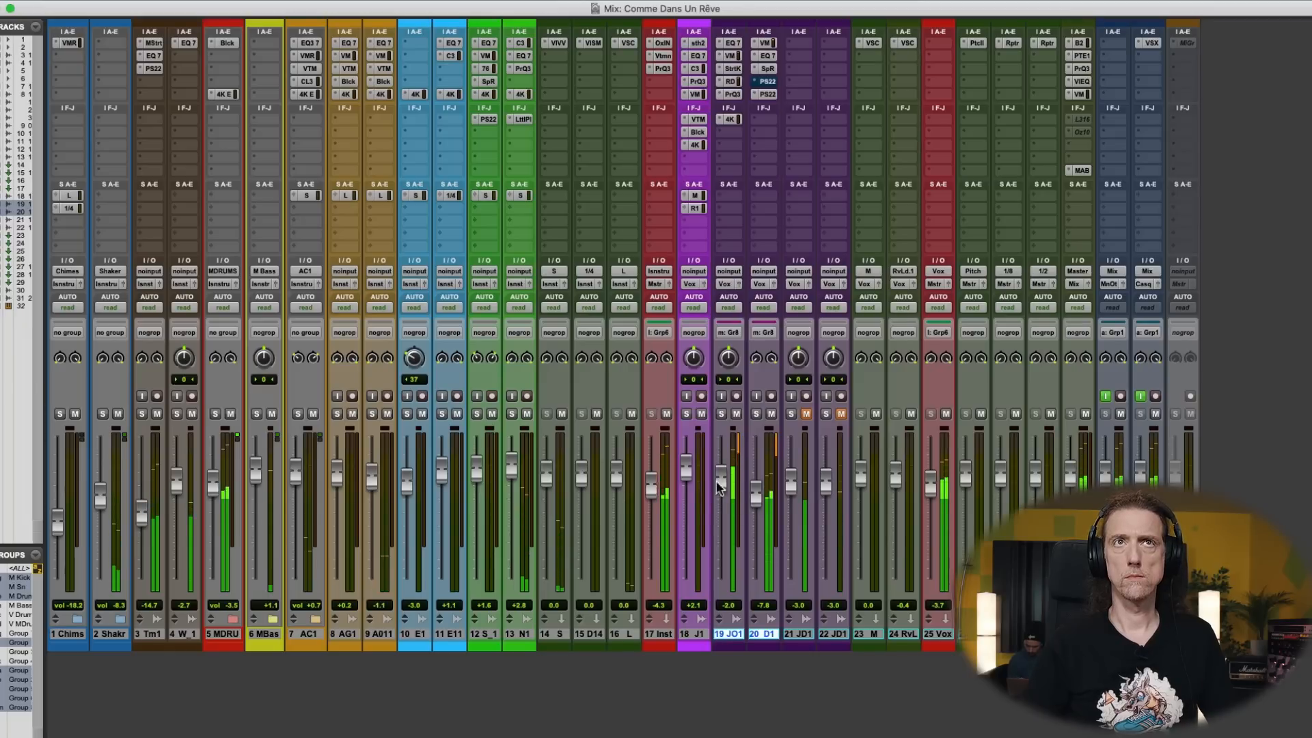
- Copy track 18's M send onto track 19 and set its level to -23.5 dB
{"action": "left_click_drag", "start_coordinate": [702, 200], "coordinate": [722, 200]}
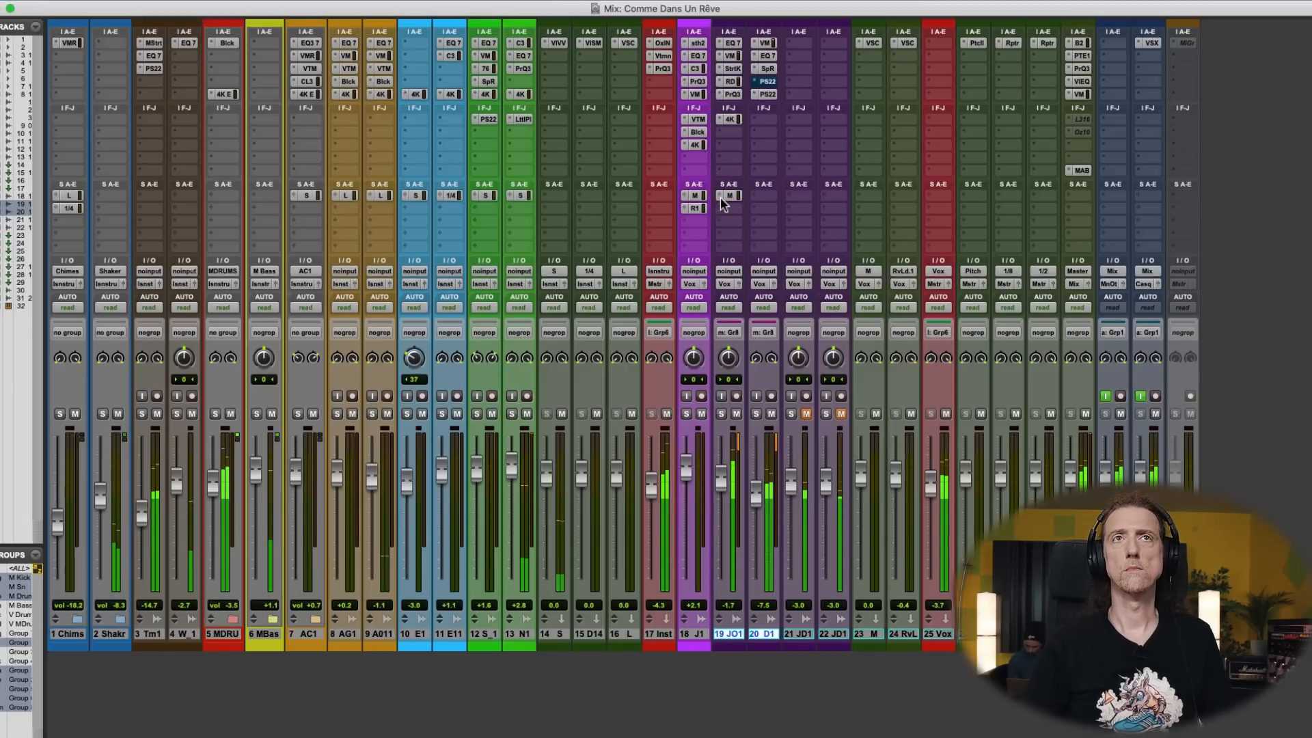
{"action": "left_click", "coordinate": [724, 200]}
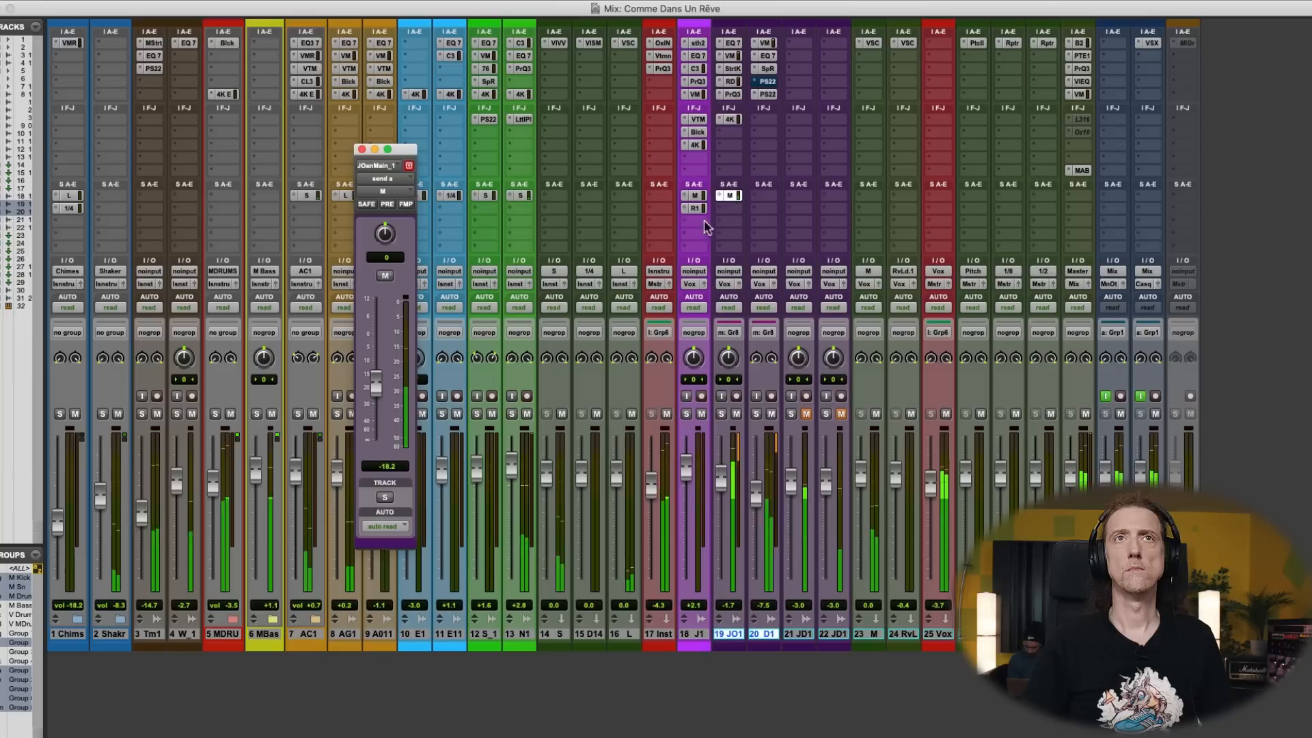
{"action": "left_click_drag", "start_coordinate": [377, 384], "coordinate": [376, 395]}
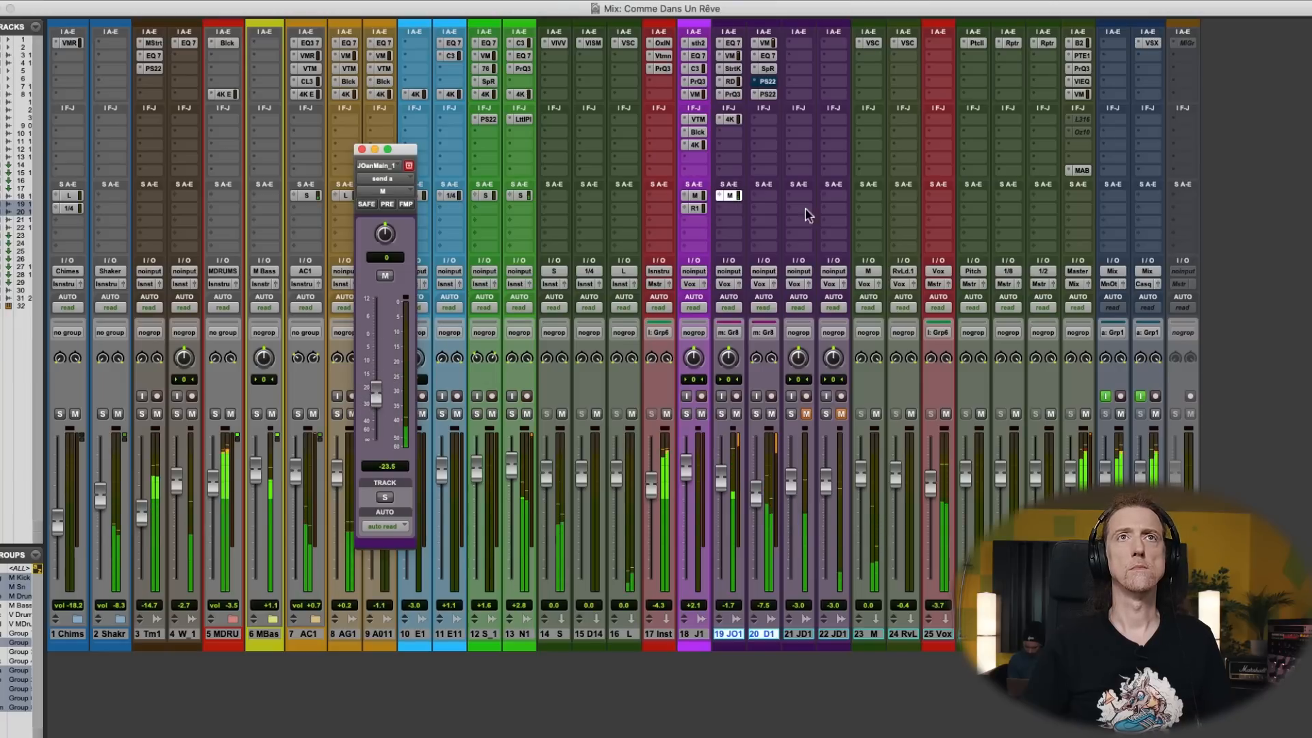
- Copy track 18's Rev Lead send to track 20 at -21.7 dB and adjust the dry/wet mix of track 20's Spice Rack
{"action": "left_click_drag", "start_coordinate": [732, 197], "coordinate": [756, 215]}
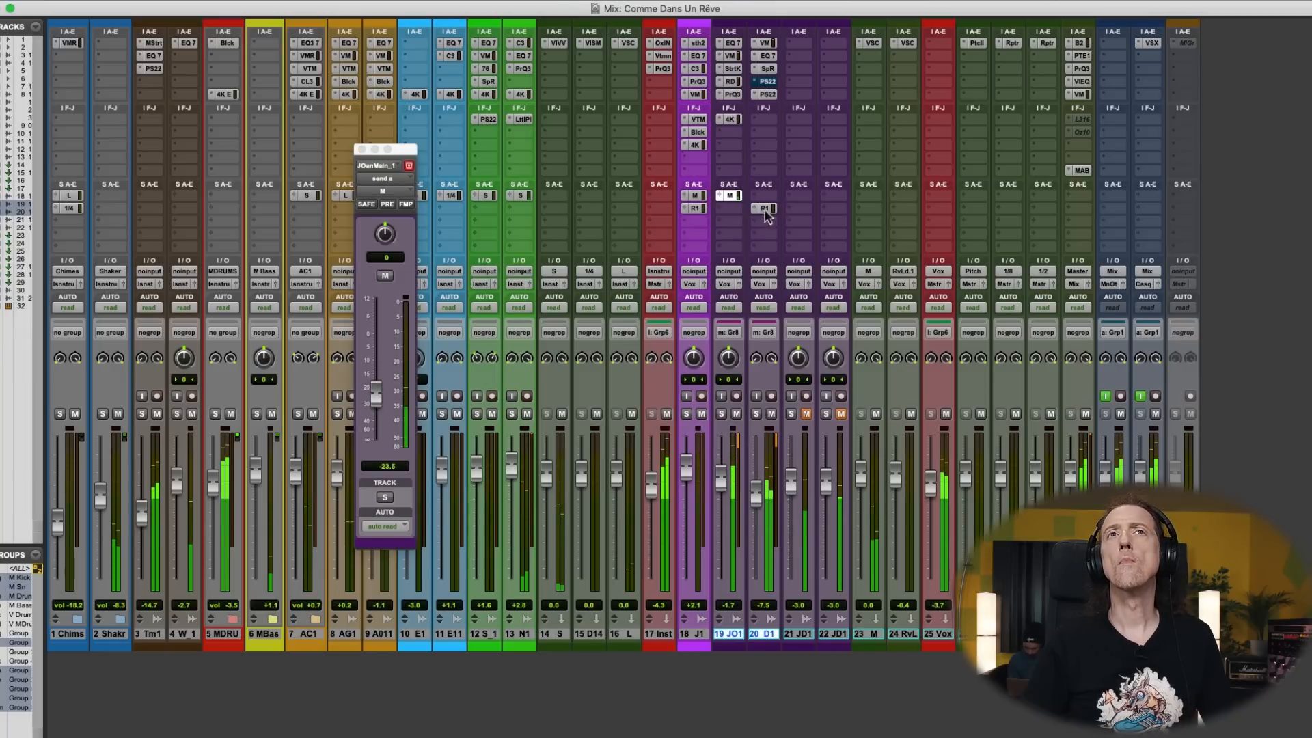
{"action": "left_click", "coordinate": [765, 209]}
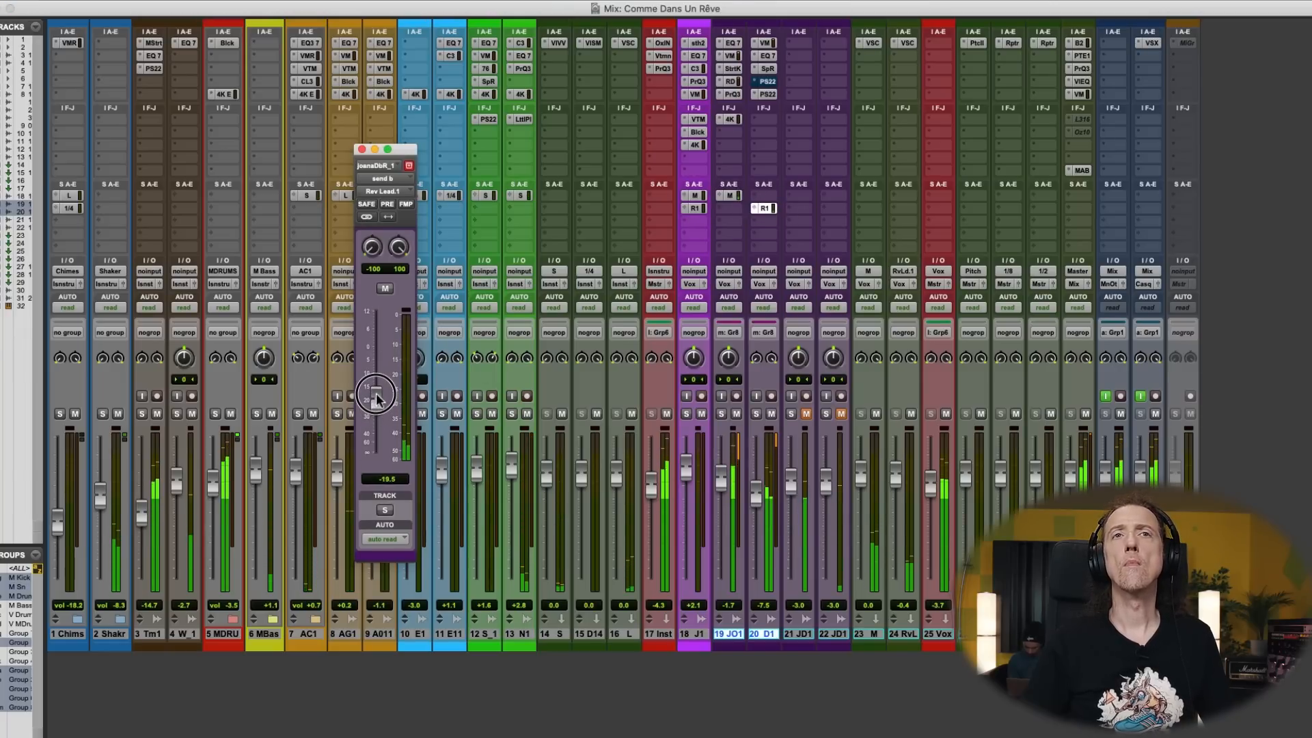
{"action": "left_click_drag", "start_coordinate": [377, 397], "coordinate": [376, 396]}
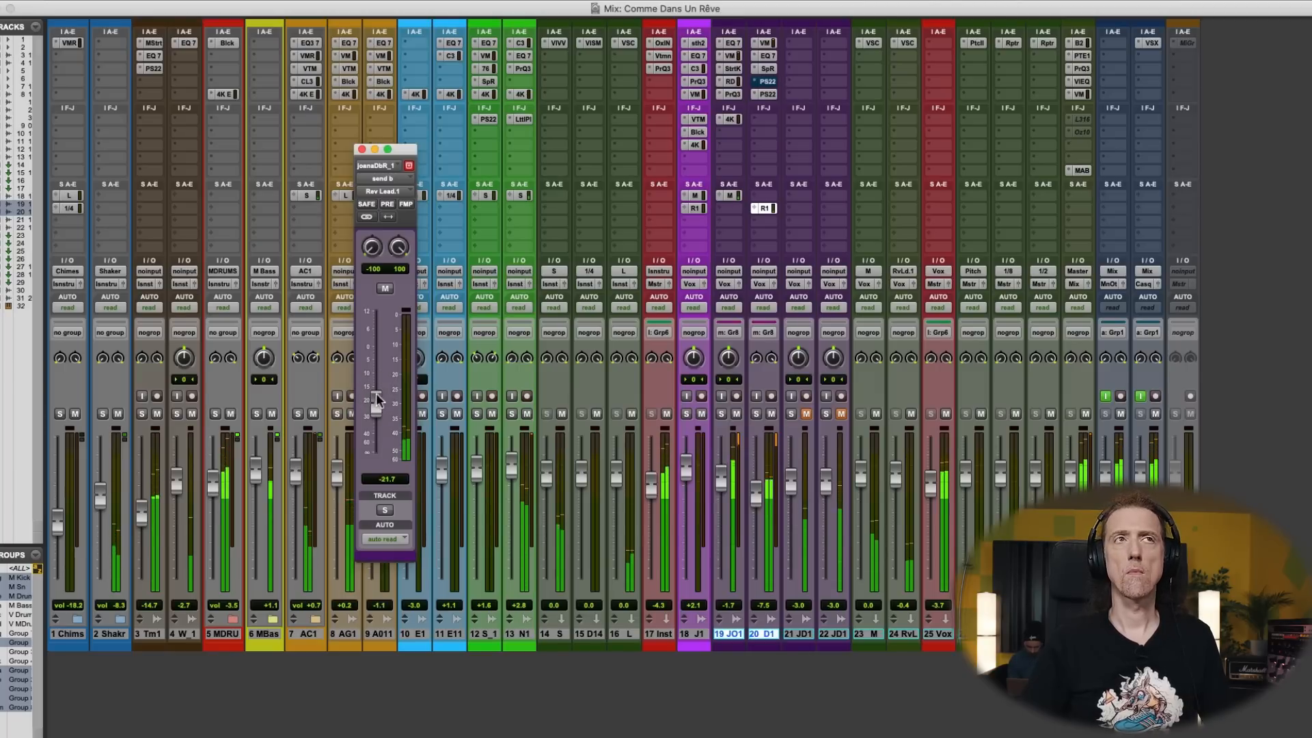
{"action": "left_click", "coordinate": [362, 150]}
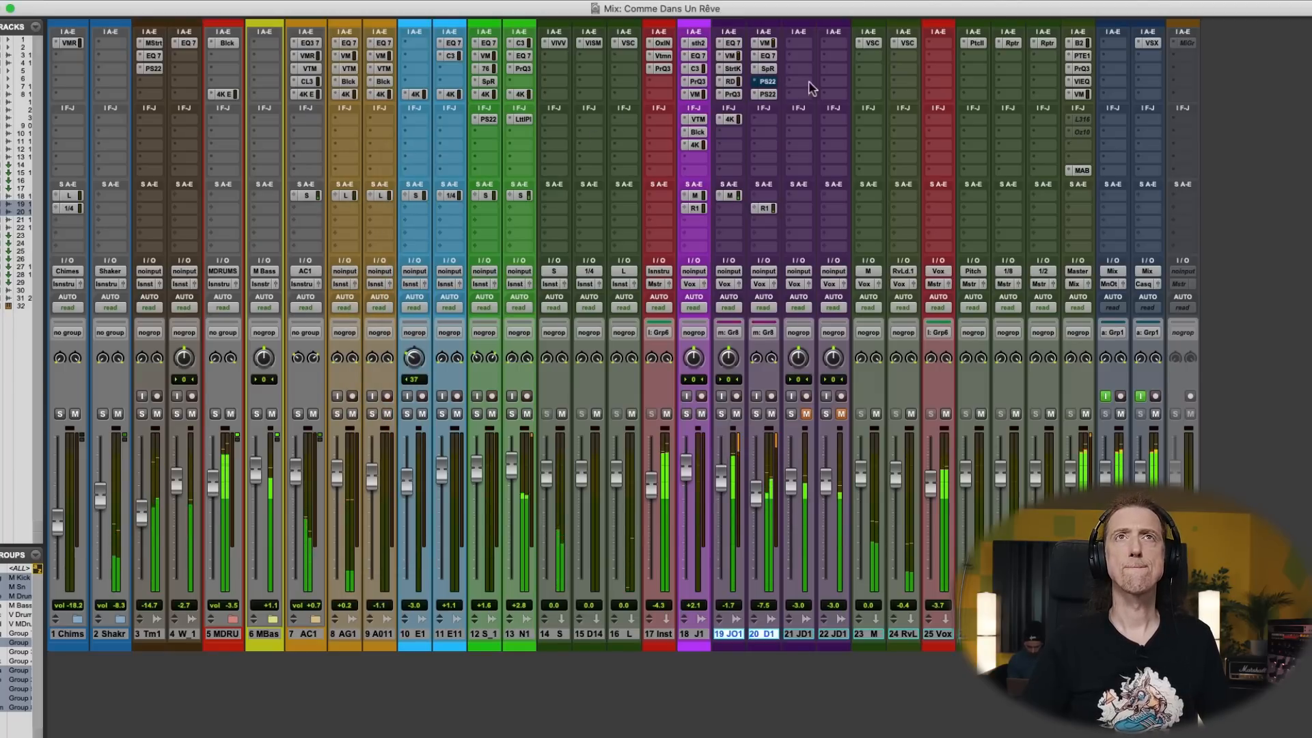
{"action": "left_click", "coordinate": [768, 70]}
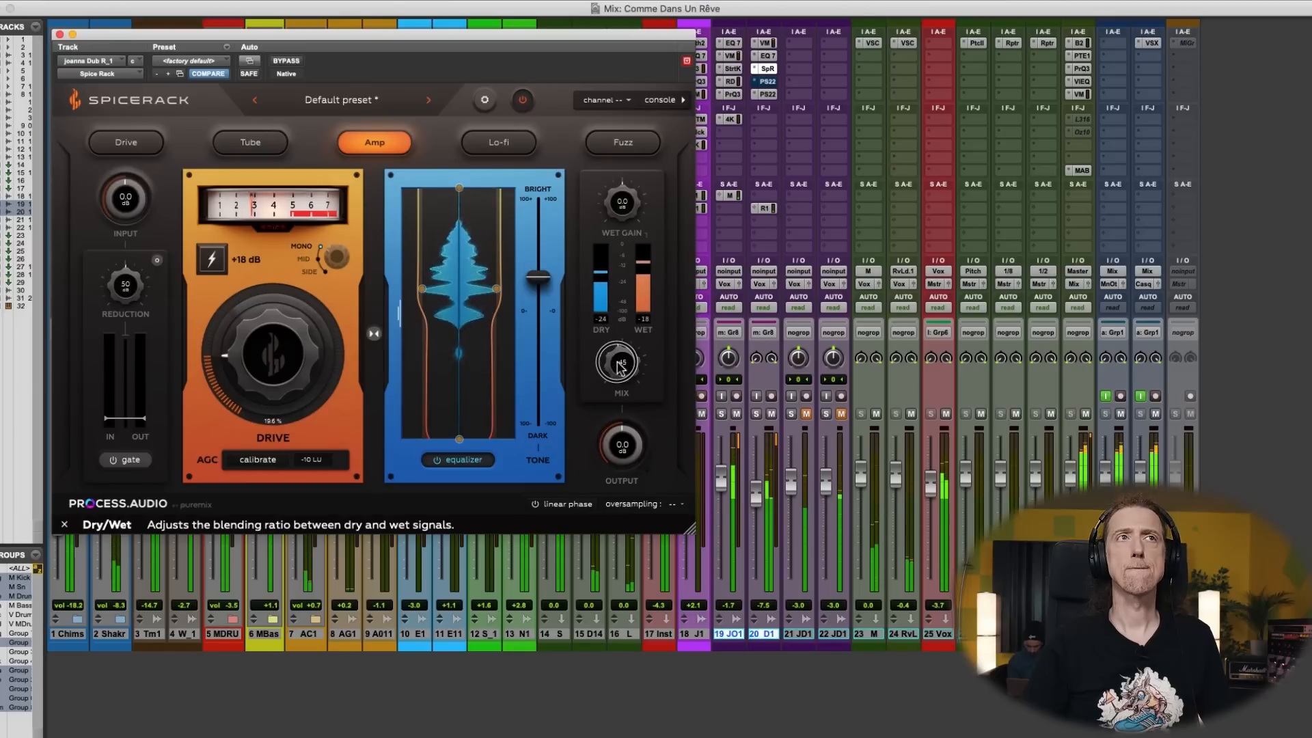
{"action": "left_click", "coordinate": [60, 35]}
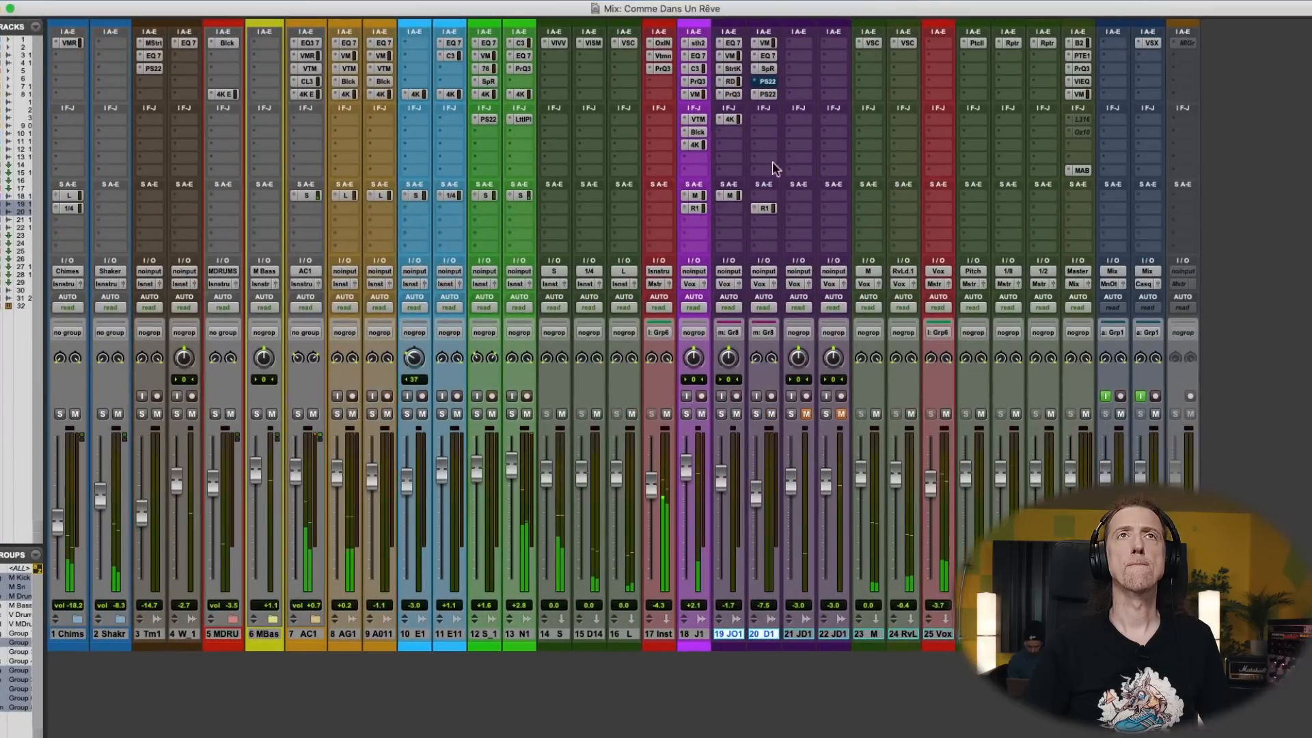
- Add a dynamic band at 2909.6 Hz with 0 dB static gain in track 19's Pro-Q 3 to cut the upper mids
{"action": "left_click", "coordinate": [731, 94]}
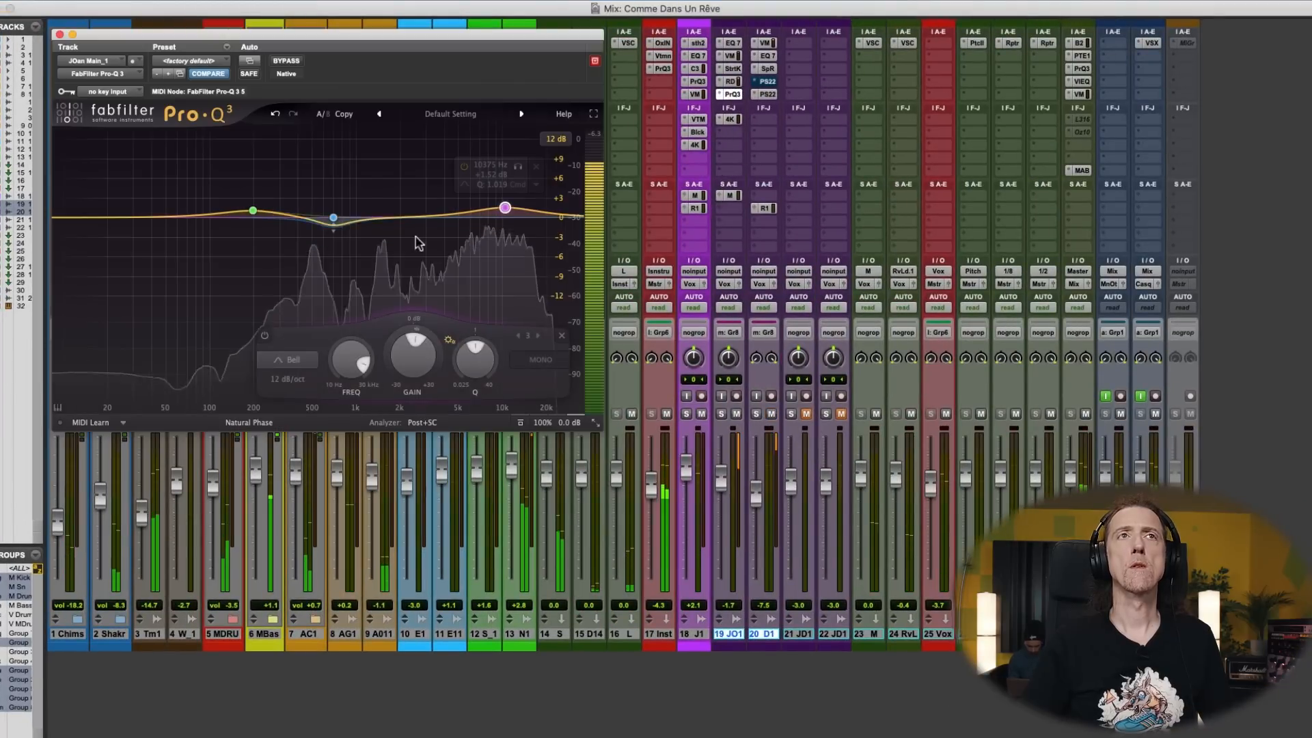
{"action": "left_click_drag", "start_coordinate": [383, 216], "coordinate": [424, 152]}
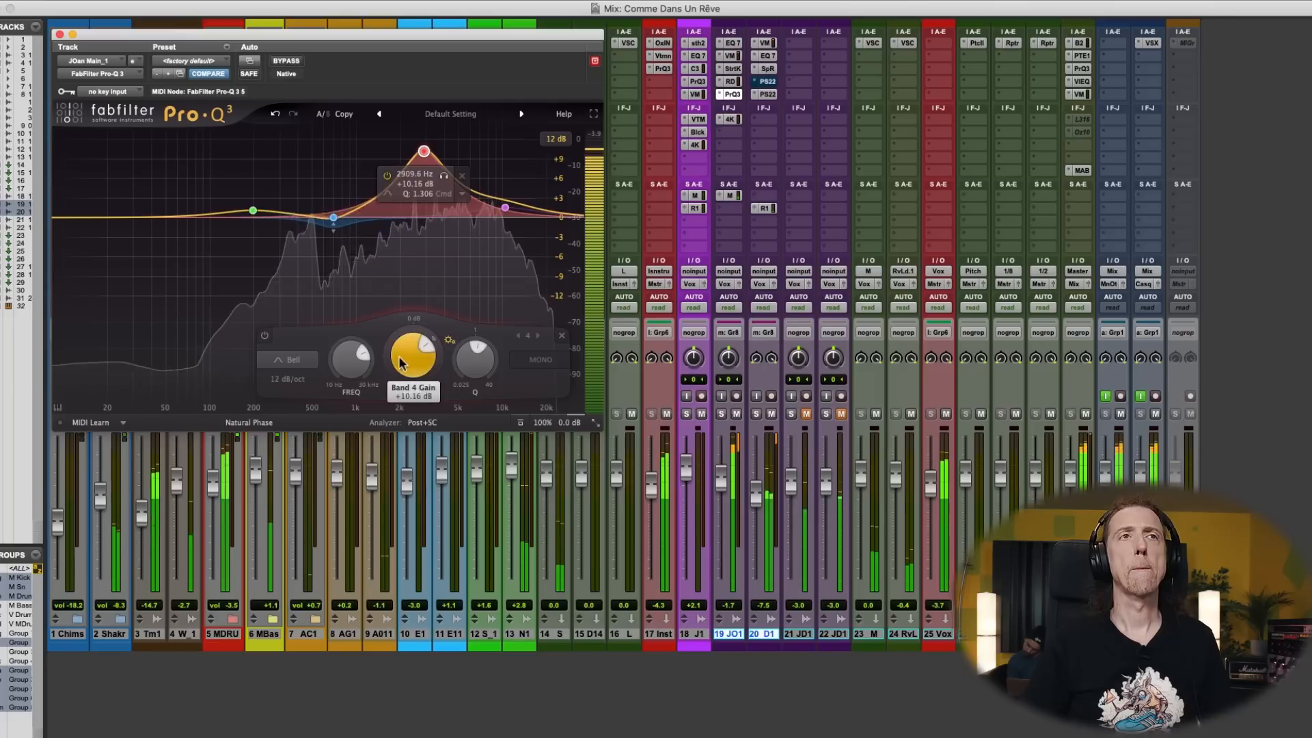
{"action": "double_click", "coordinate": [412, 354]}
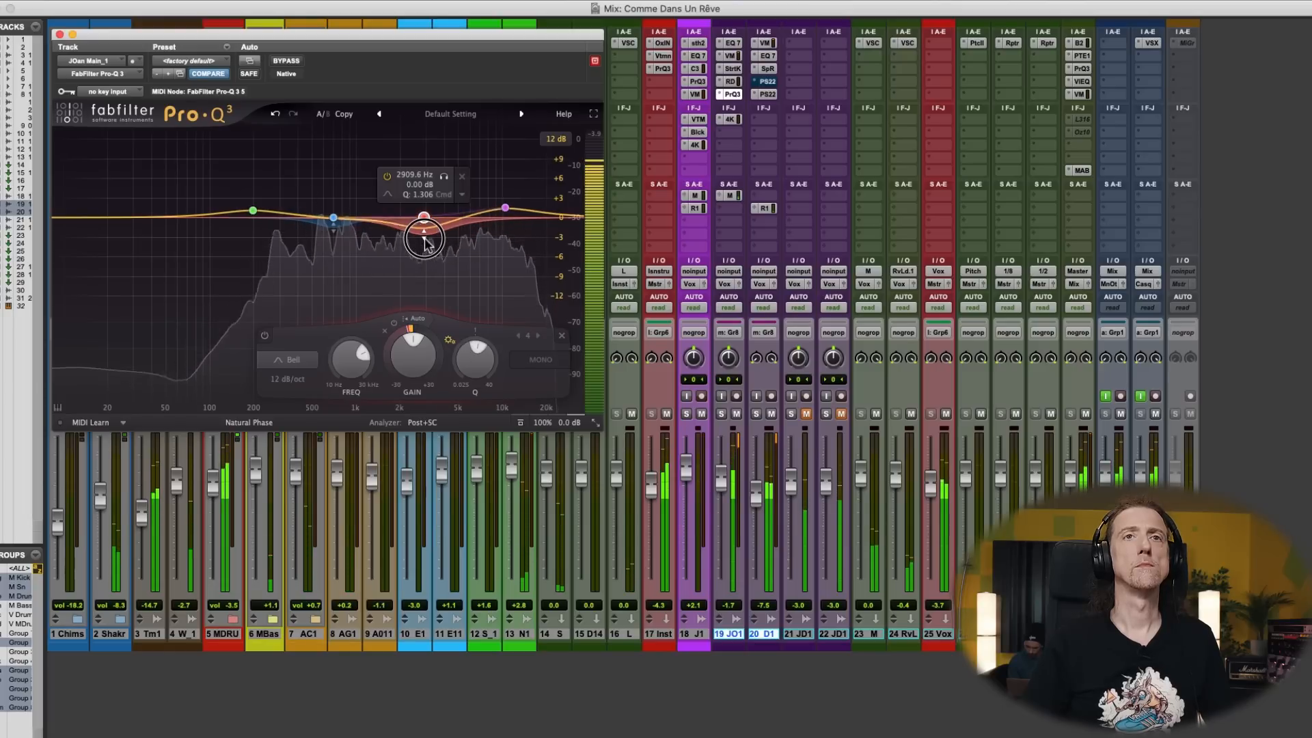
{"action": "left_click", "coordinate": [59, 35]}
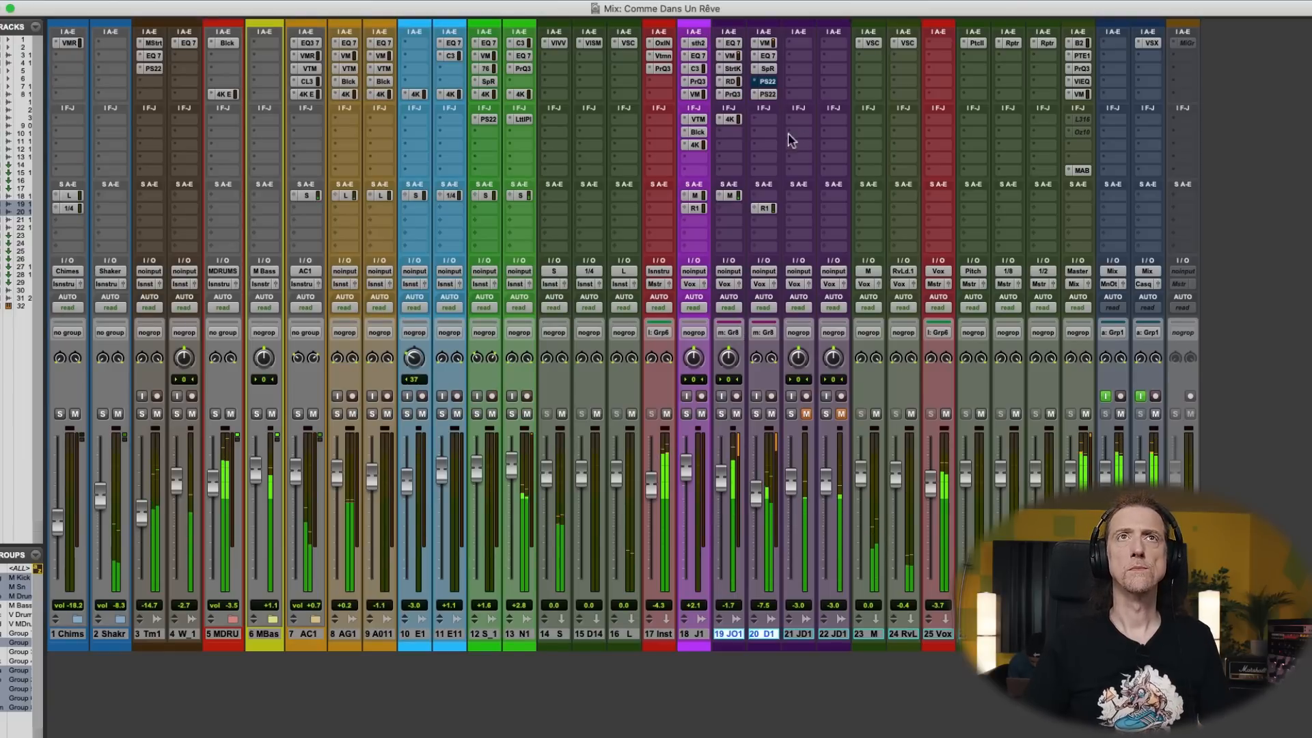
- Move the low-mid boost in track 19's Pro-Q 3 to 249.83 Hz at +2.40 dB
{"action": "left_click", "coordinate": [731, 93]}
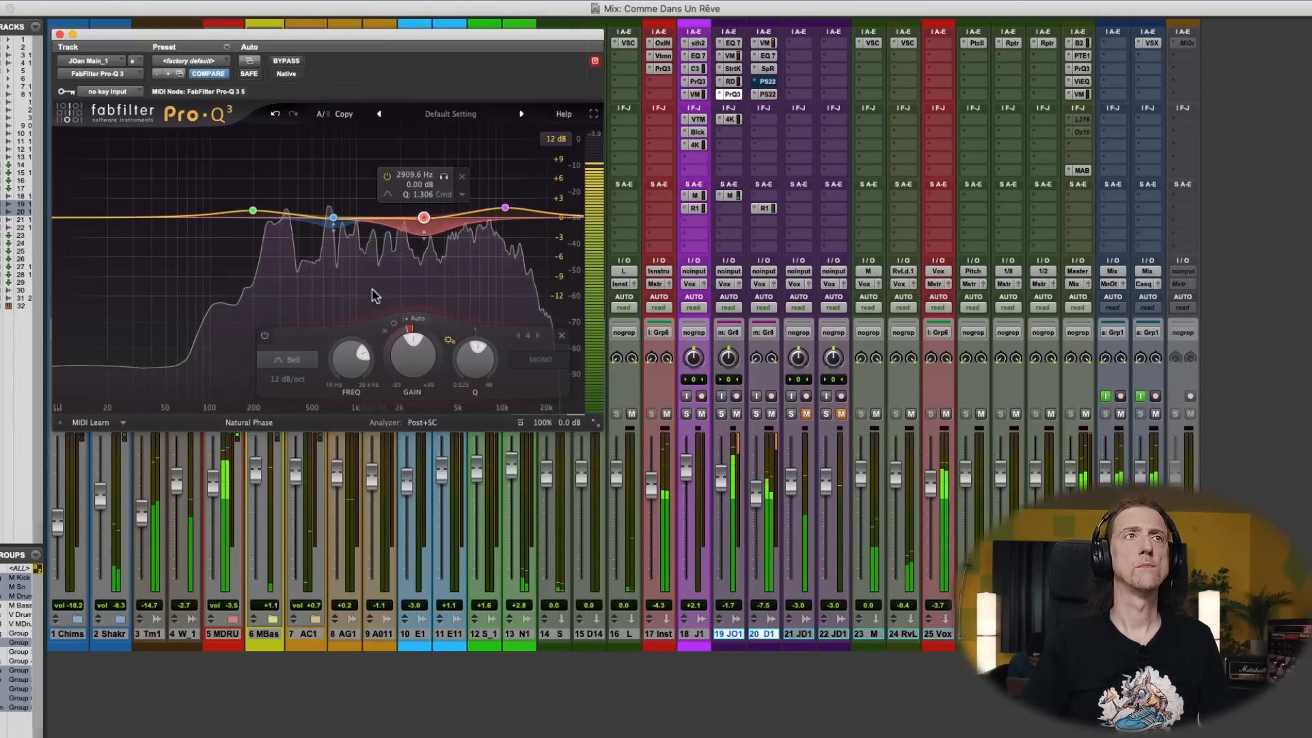
{"action": "mouse_move", "coordinate": [258, 212]}
{"action": "left_mouse_down"}
{"action": "mouse_move", "coordinate": [287, 183]}
{"action": "mouse_move", "coordinate": [267, 172]}
{"action": "mouse_move", "coordinate": [269, 202]}
{"action": "left_mouse_up"}
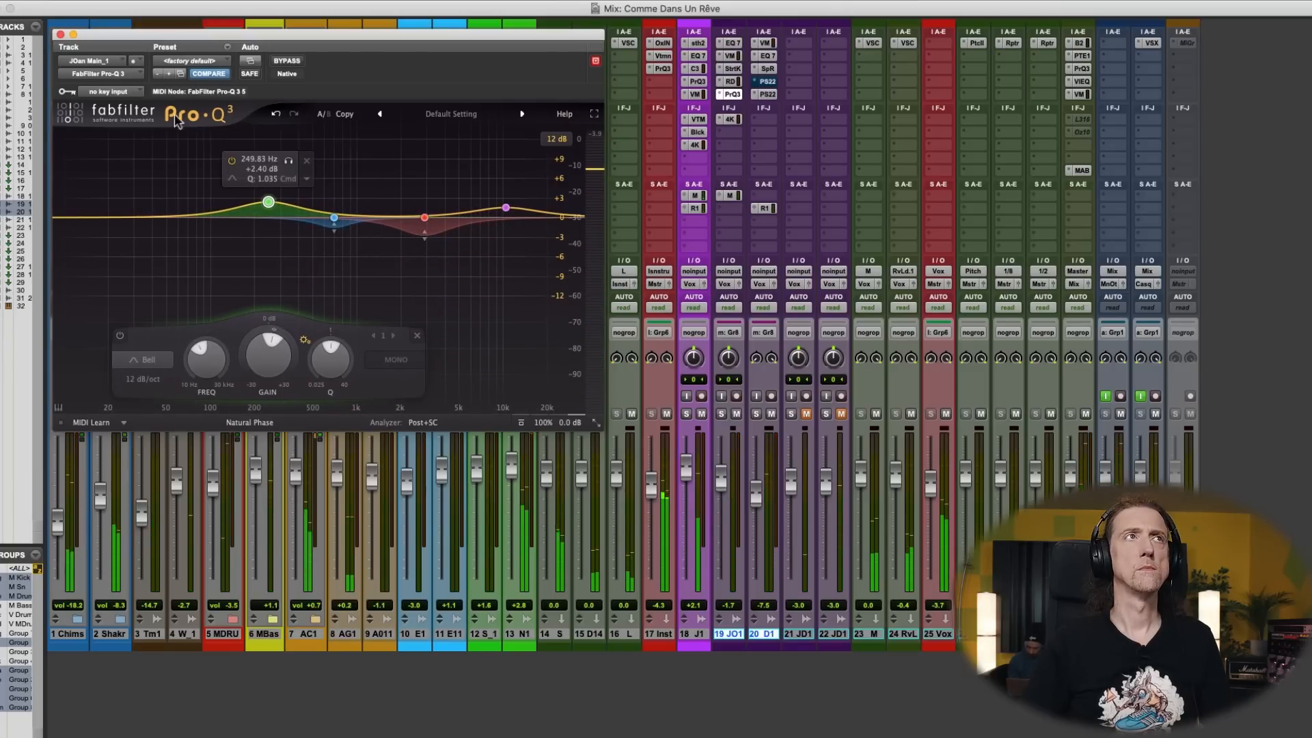
{"action": "left_click", "coordinate": [60, 35]}
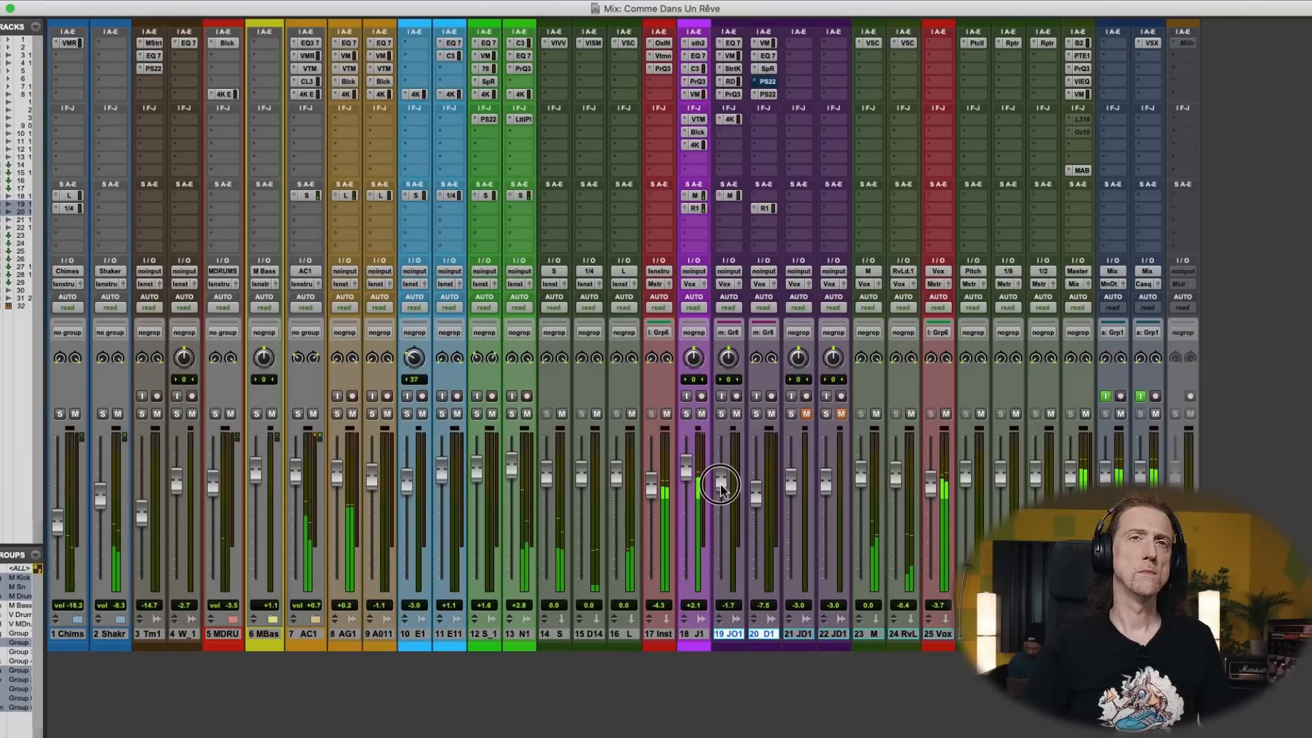
- Lower track 19's fader to -2.7 dB and track 20's fader to -9.9 dB
{"action": "left_click_drag", "start_coordinate": [721, 487], "coordinate": [719, 488]}
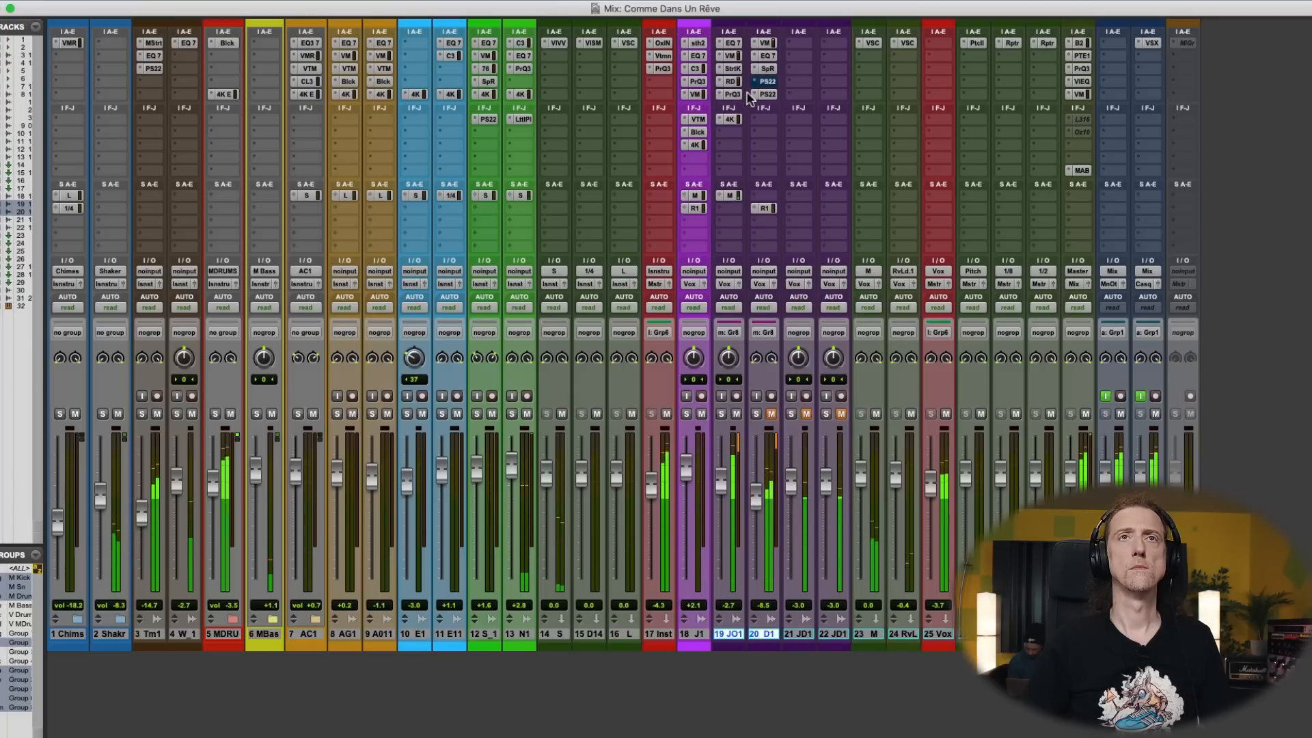
{"action": "left_click_drag", "start_coordinate": [758, 511], "coordinate": [757, 511]}
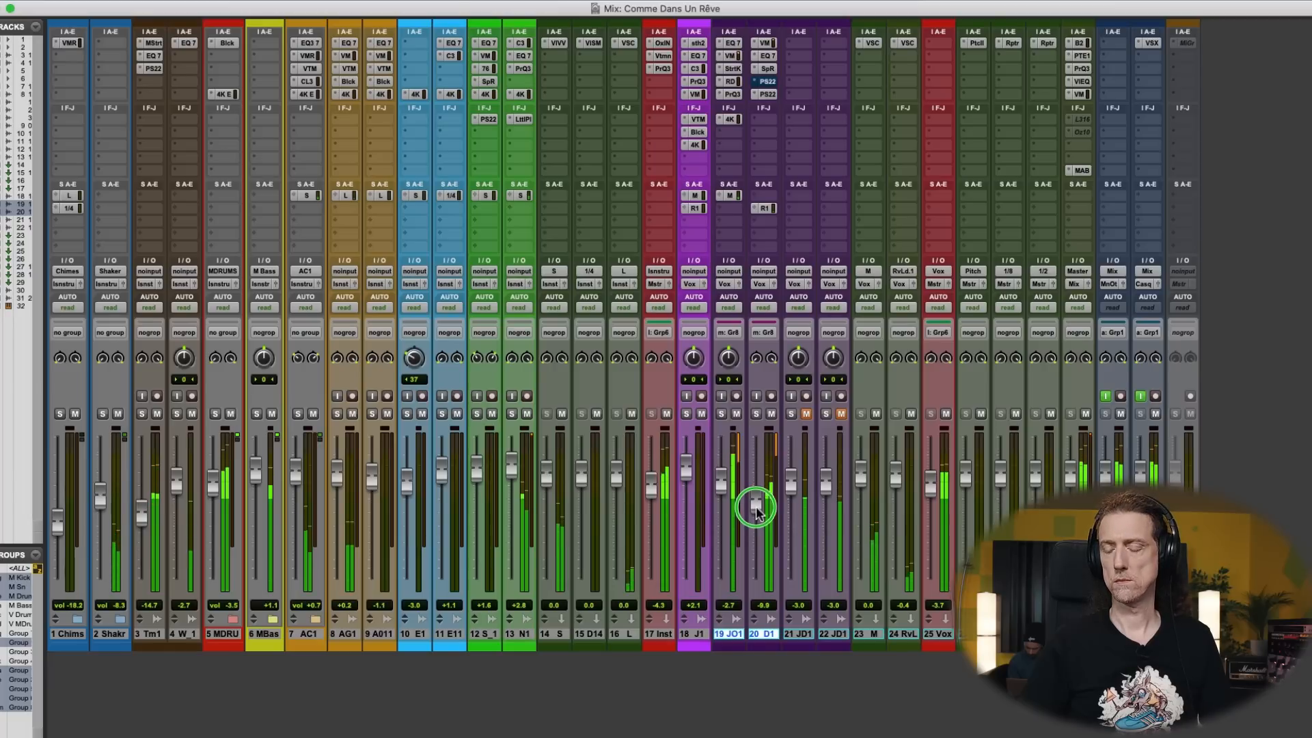
{"action": "left_click_drag", "start_coordinate": [756, 509], "coordinate": [757, 511]}
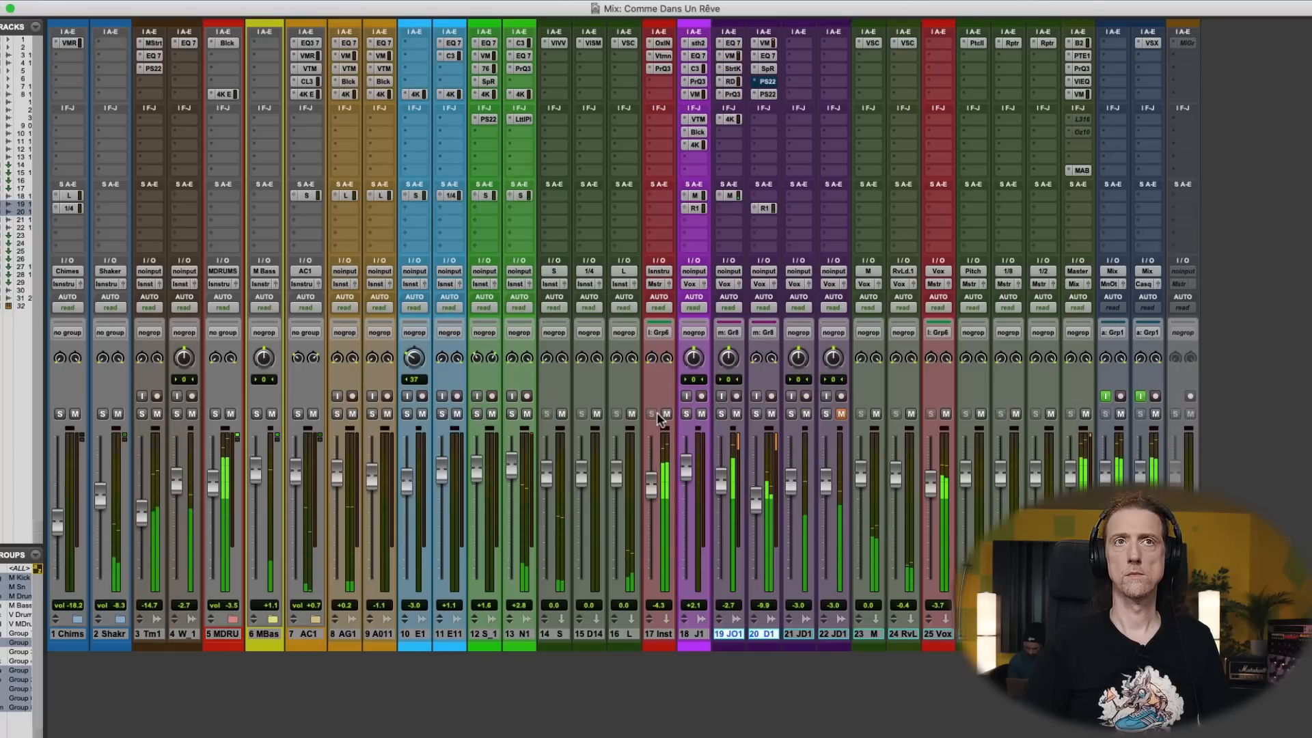
- Audition track 21 in solo while copying track 19's insert chain and track 20's Rev Lead send onto it
{"action": "left_click", "coordinate": [791, 414]}
{"action": "left_click_drag", "start_coordinate": [791, 487], "coordinate": [792, 481]}
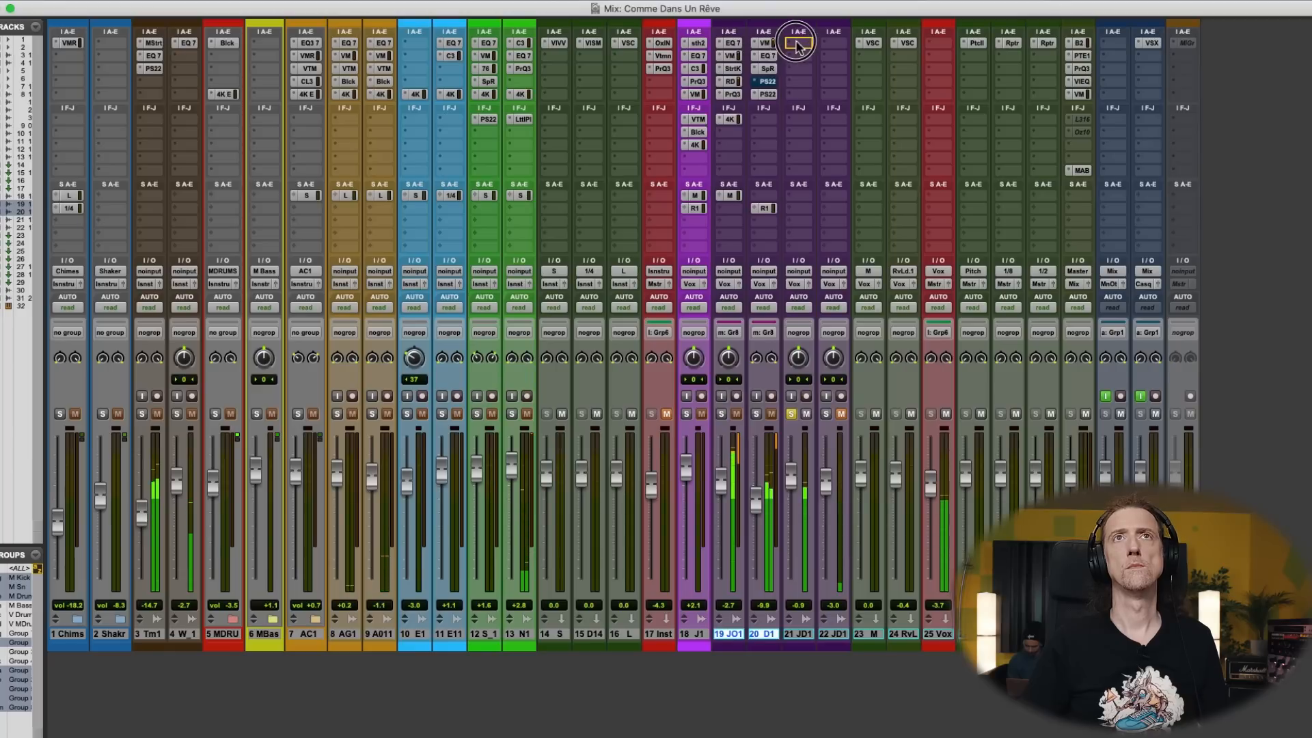
{"action": "left_click", "coordinate": [777, 56]}
{"action": "left_click_drag", "start_coordinate": [738, 67], "coordinate": [790, 82]}
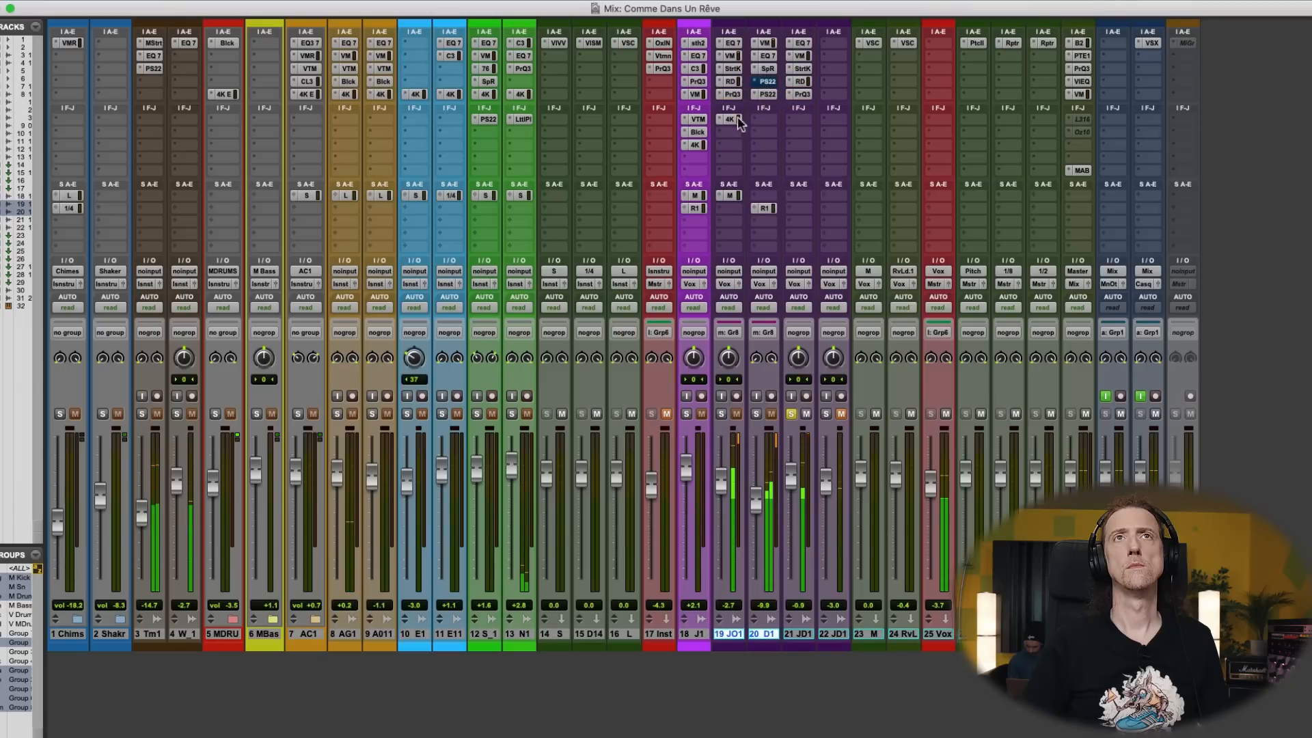
{"action": "left_click_drag", "start_coordinate": [772, 213], "coordinate": [798, 208]}
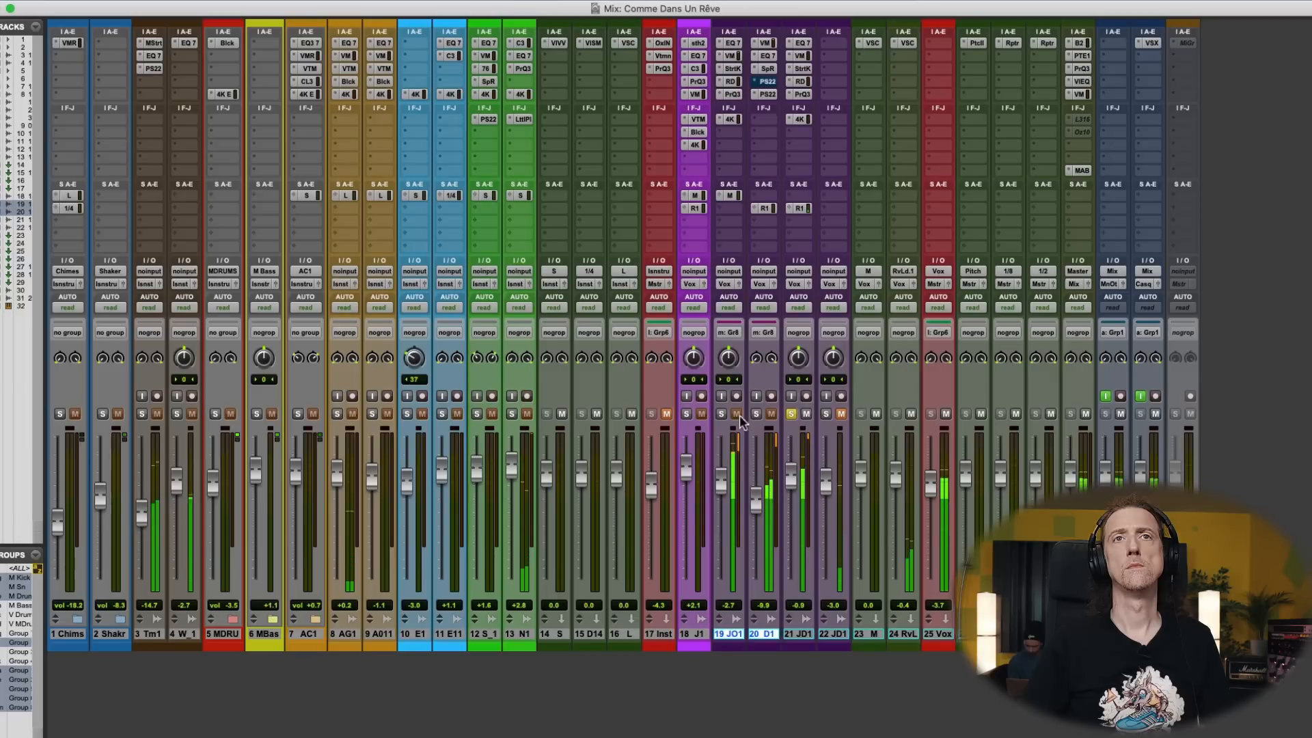
{"action": "left_click", "coordinate": [791, 414]}
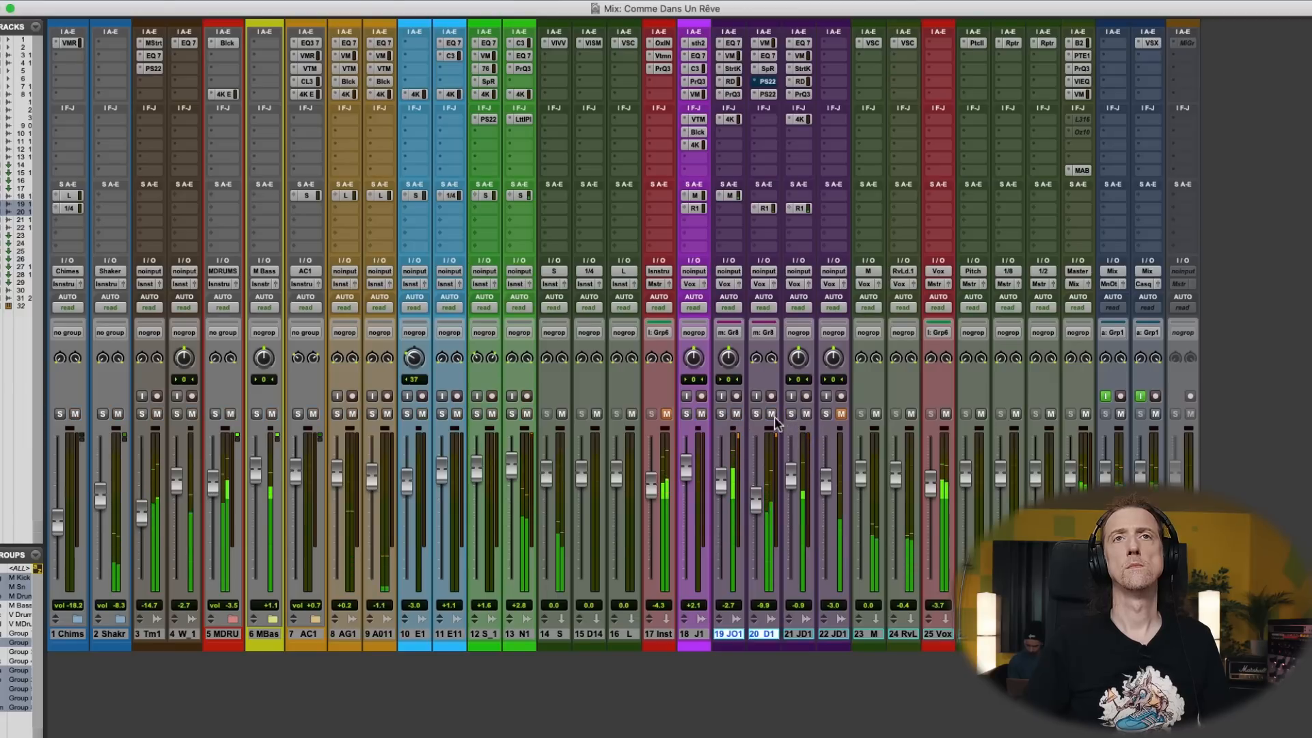
- Lower track 21's fader to -7.0 dB and bypass its PrQ3, RDE and StrtK inserts
{"action": "mouse_move", "coordinate": [789, 484]}
{"action": "left_mouse_down"}
{"action": "mouse_move", "coordinate": [785, 524]}
{"action": "mouse_move", "coordinate": [791, 503]}
{"action": "left_mouse_up"}
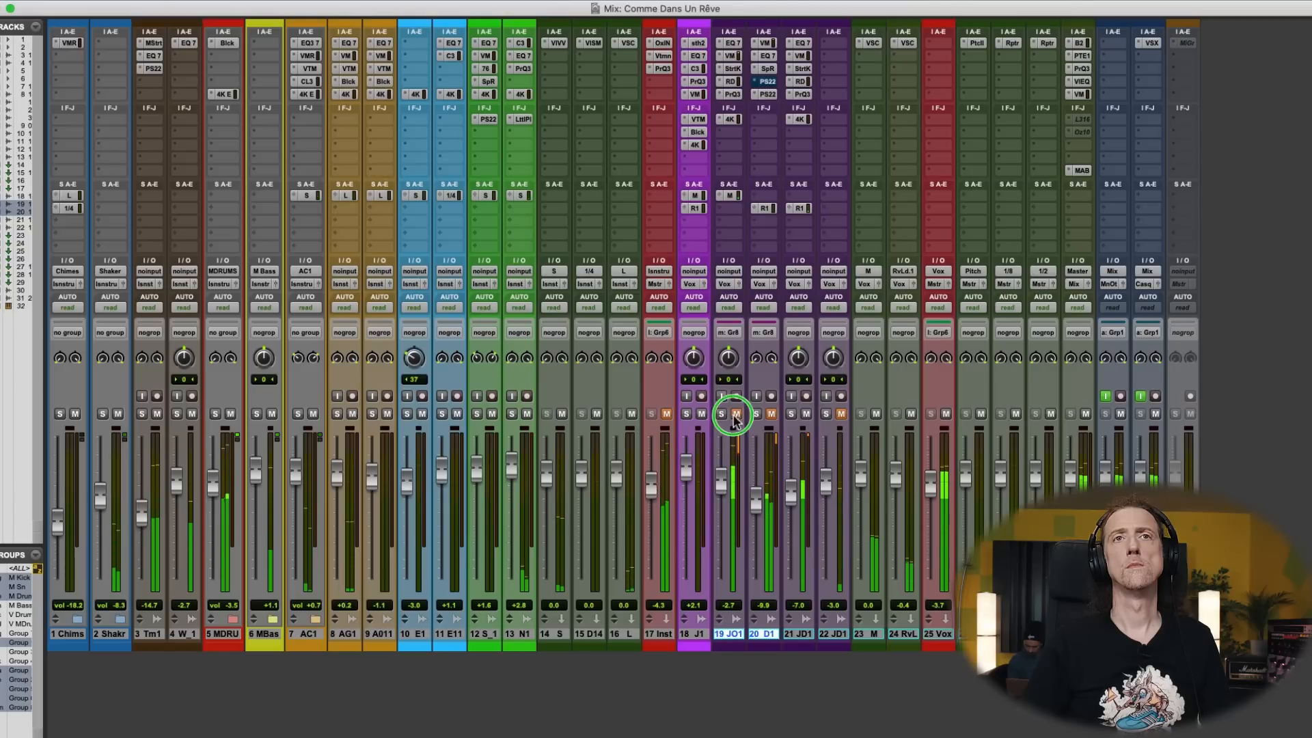
{"action": "left_click", "coordinate": [808, 95], "text": "super"}
{"action": "left_click", "coordinate": [807, 82], "text": "super"}
{"action": "left_click", "coordinate": [803, 69], "text": "super"}
- Reduce the LMF gain and boost the HF gain in track 21's SSL 4K E, touching up the HMF gain
{"action": "left_click", "coordinate": [801, 120]}
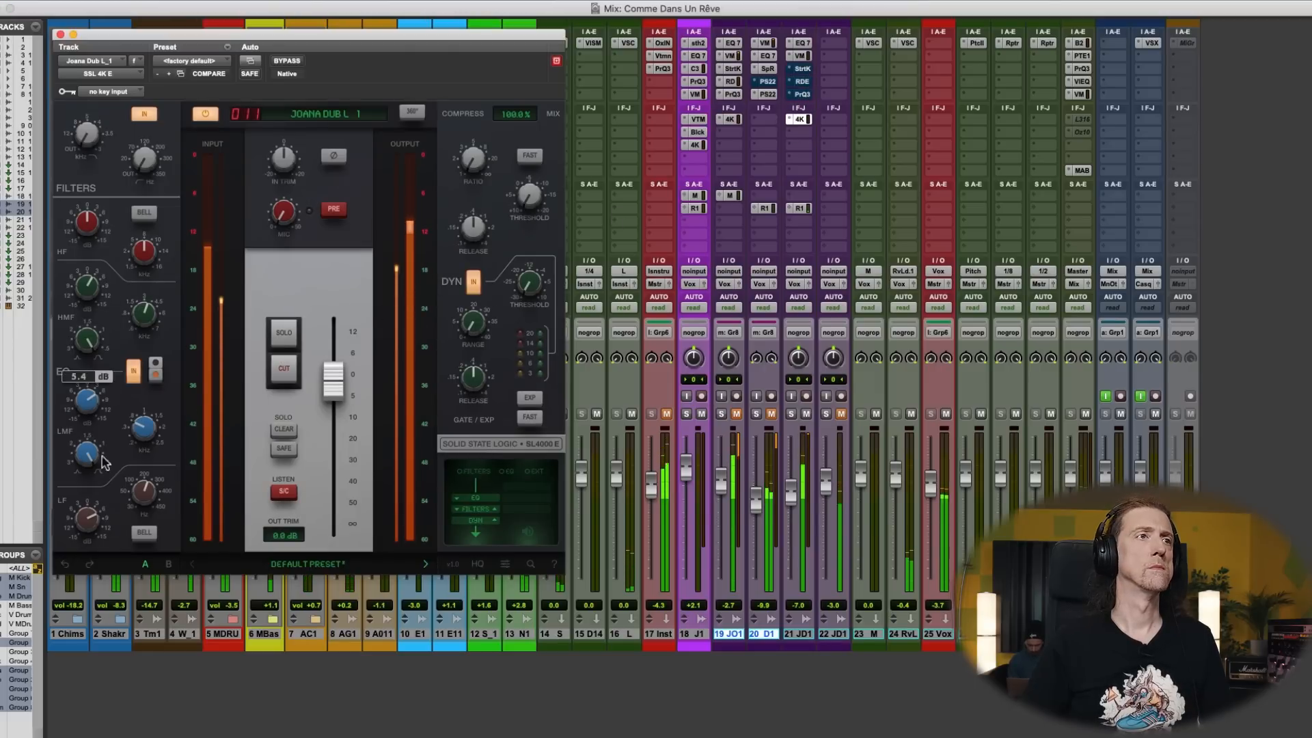
{"action": "left_click", "coordinate": [83, 416]}
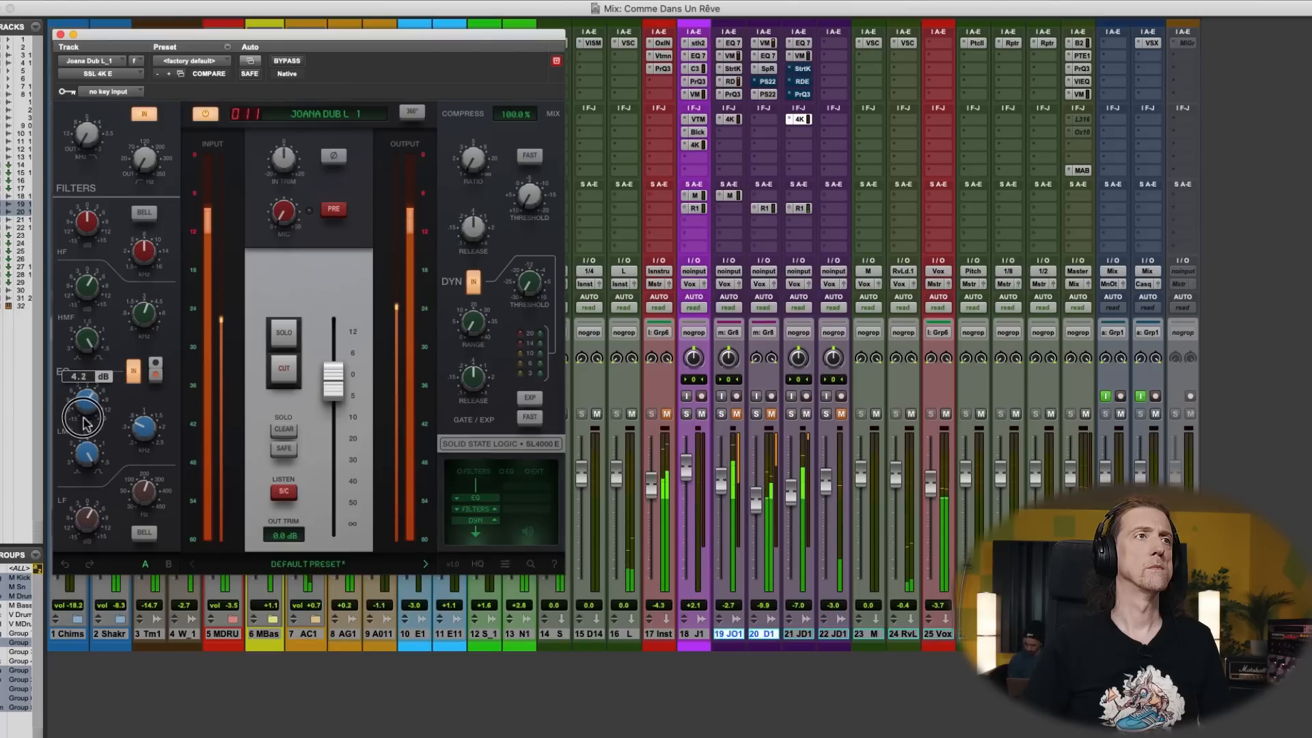
{"action": "left_click_drag", "start_coordinate": [85, 290], "coordinate": [86, 285]}
{"action": "left_click_drag", "start_coordinate": [86, 230], "coordinate": [84, 208]}
{"action": "left_click", "coordinate": [89, 226]}
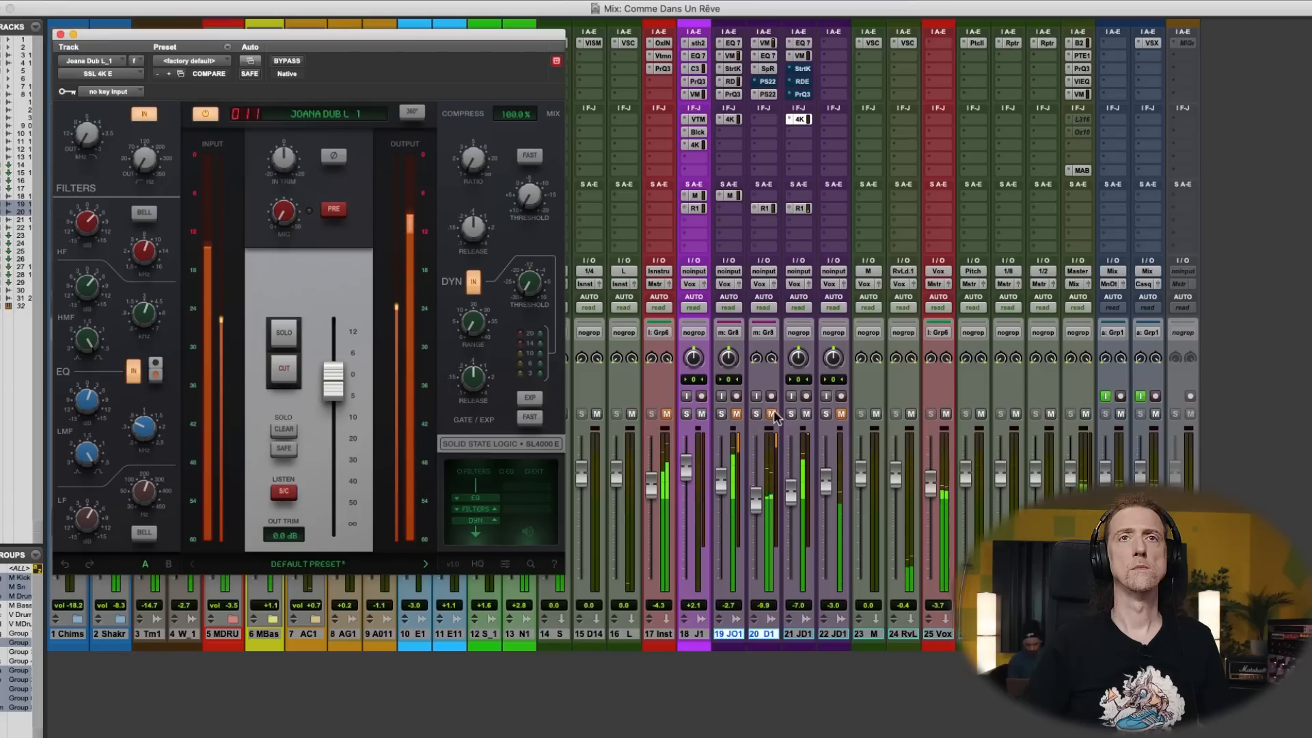
- Close track 21's SSL 4K E and unmute tracks 19 and 20 and the instrument submix on track 17
{"action": "left_click", "coordinate": [772, 414]}
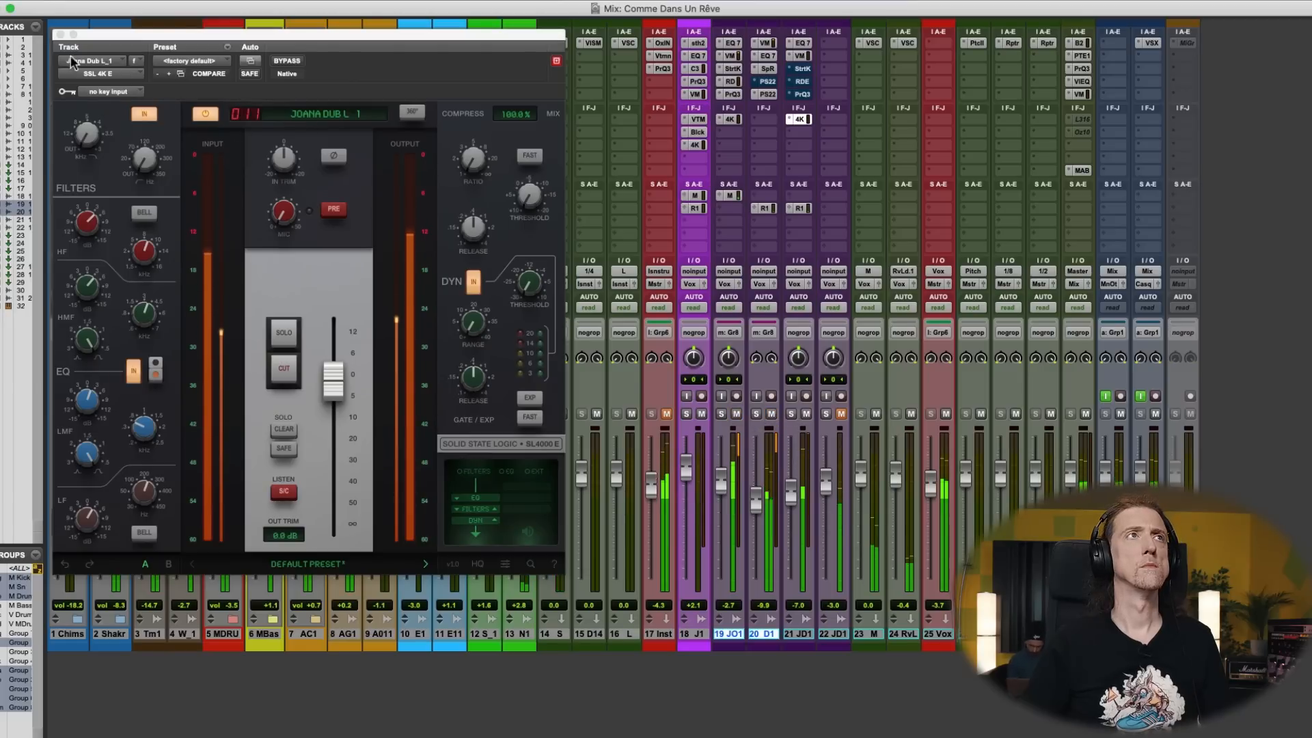
{"action": "left_click", "coordinate": [61, 35]}
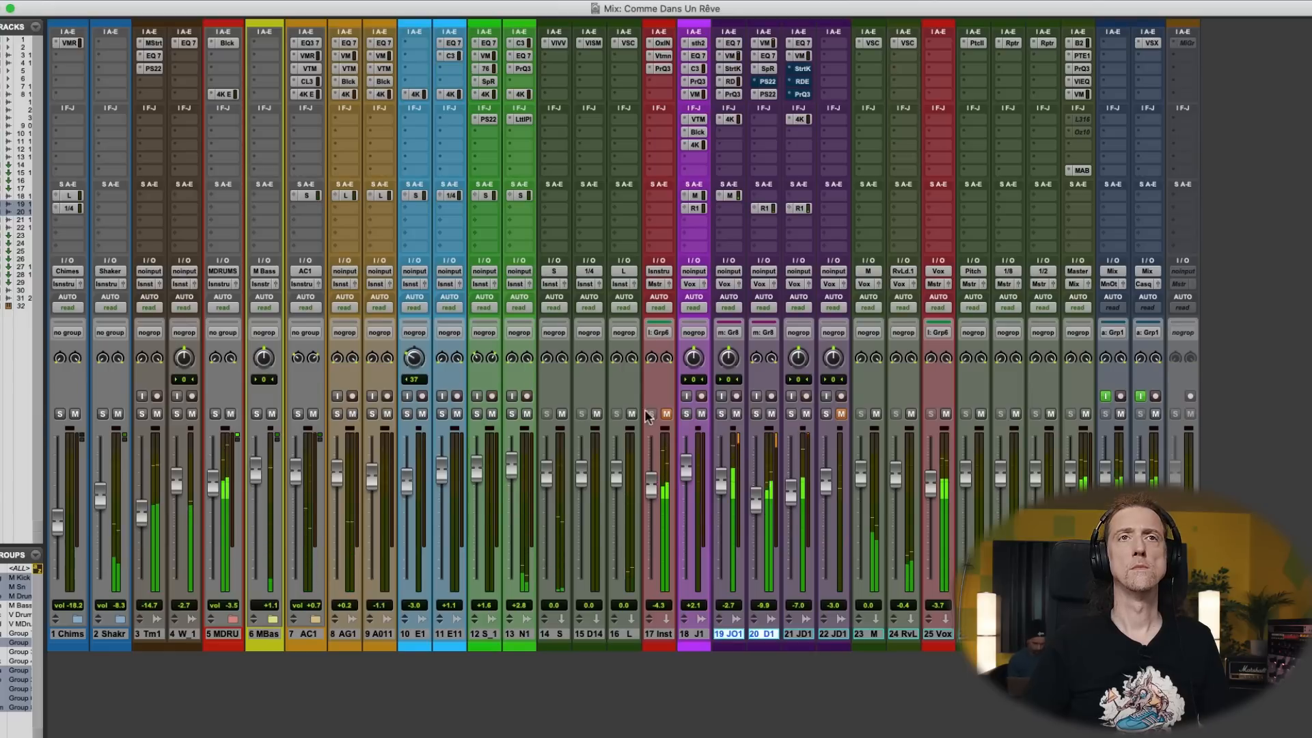
{"action": "left_click", "coordinate": [667, 415]}
{"action": "left_click", "coordinate": [790, 494]}
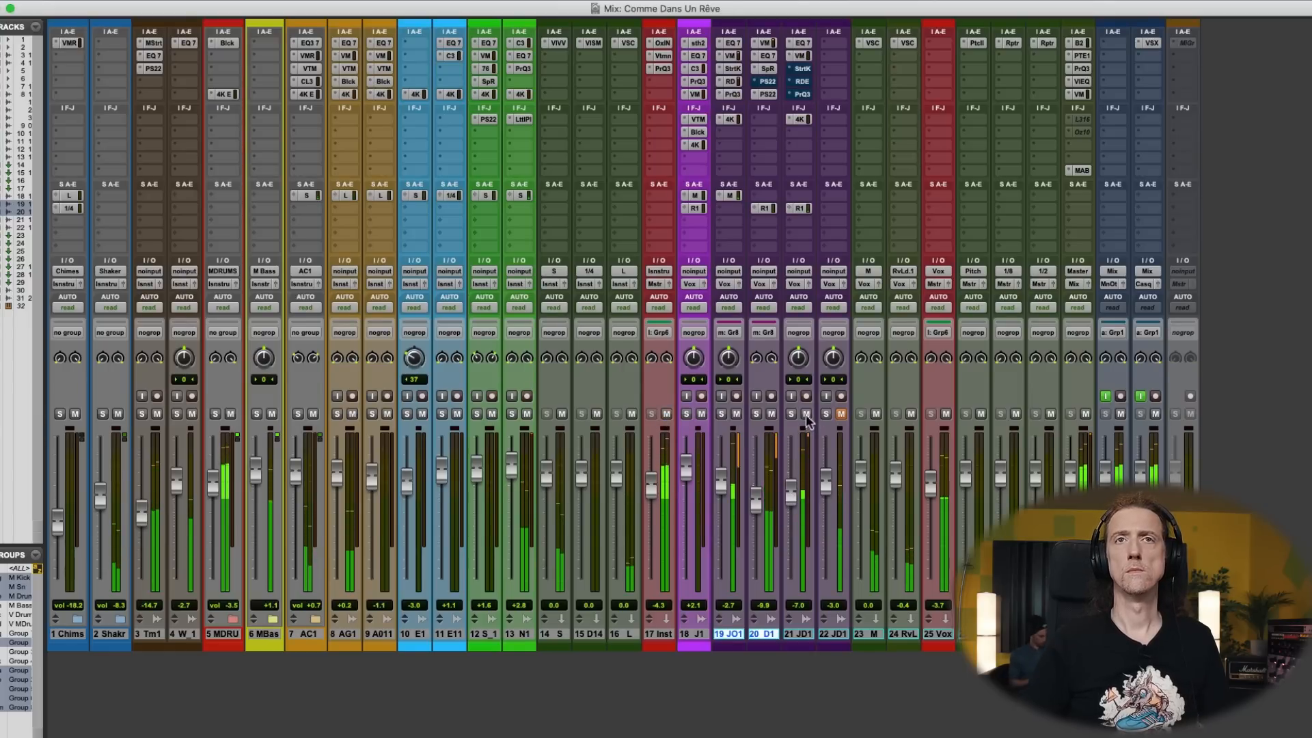
- Set track 21's fader to -7.8 dB and unmute track 22
{"action": "left_click", "coordinate": [791, 504]}
{"action": "mouse_move", "coordinate": [790, 505]}
{"action": "left_mouse_down"}
{"action": "mouse_move", "coordinate": [755, 500]}
{"action": "mouse_move", "coordinate": [792, 498]}
{"action": "left_mouse_up"}
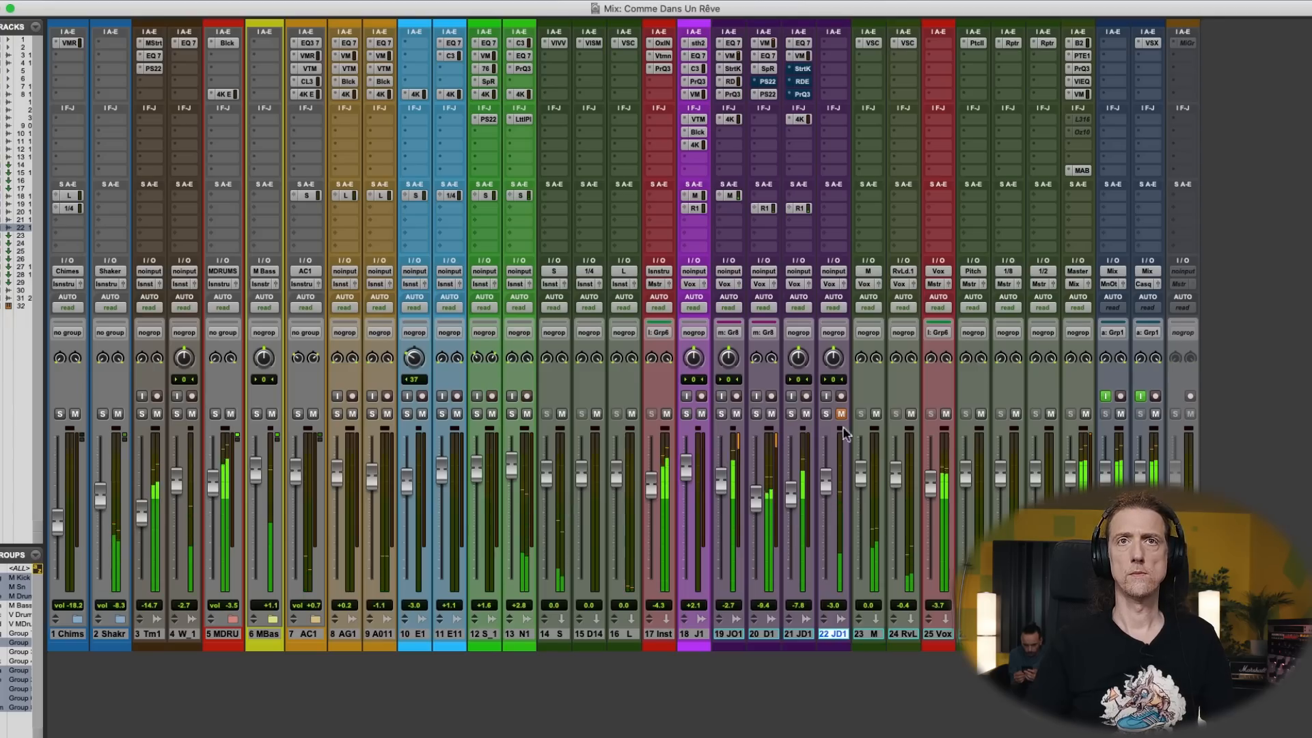
{"action": "left_click", "coordinate": [841, 414]}
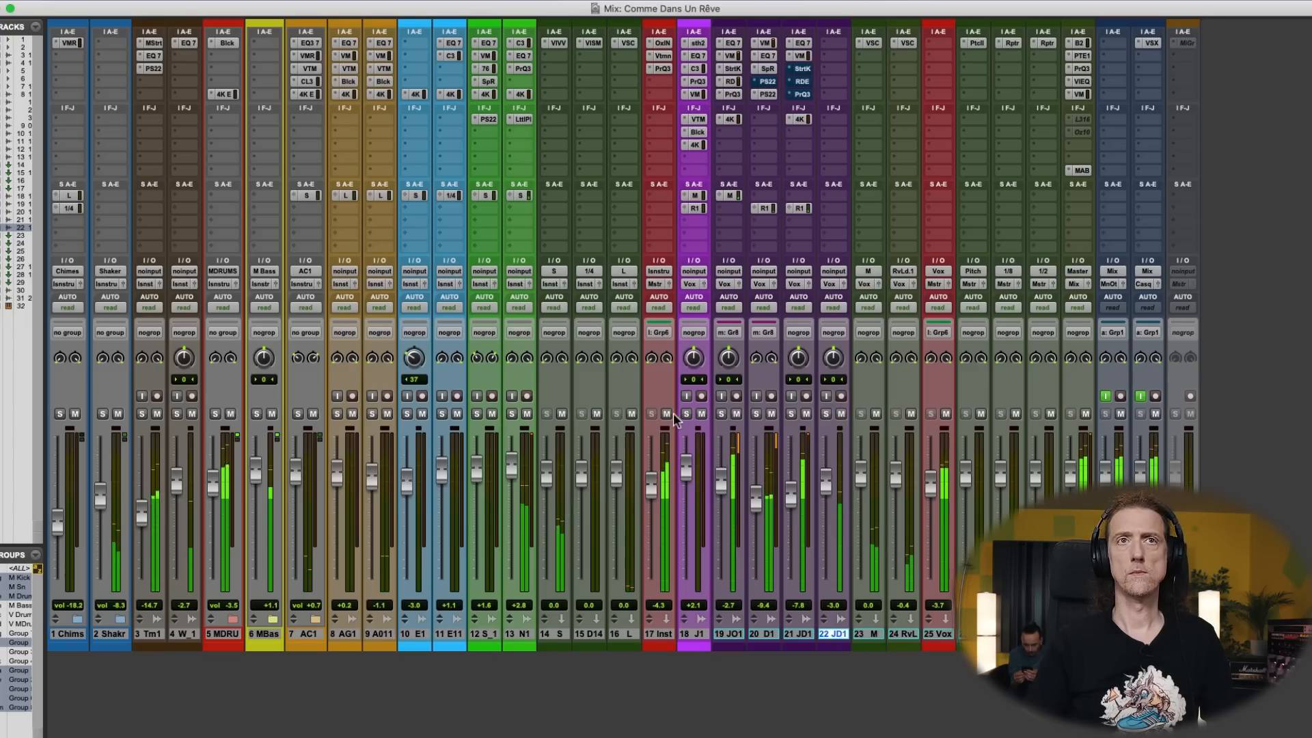
- Set track 22's fader to -1.1 dB and play it in solo from its second phrase
{"action": "left_click_drag", "start_coordinate": [826, 482], "coordinate": [827, 486]}
{"action": "left_click", "coordinate": [826, 416]}
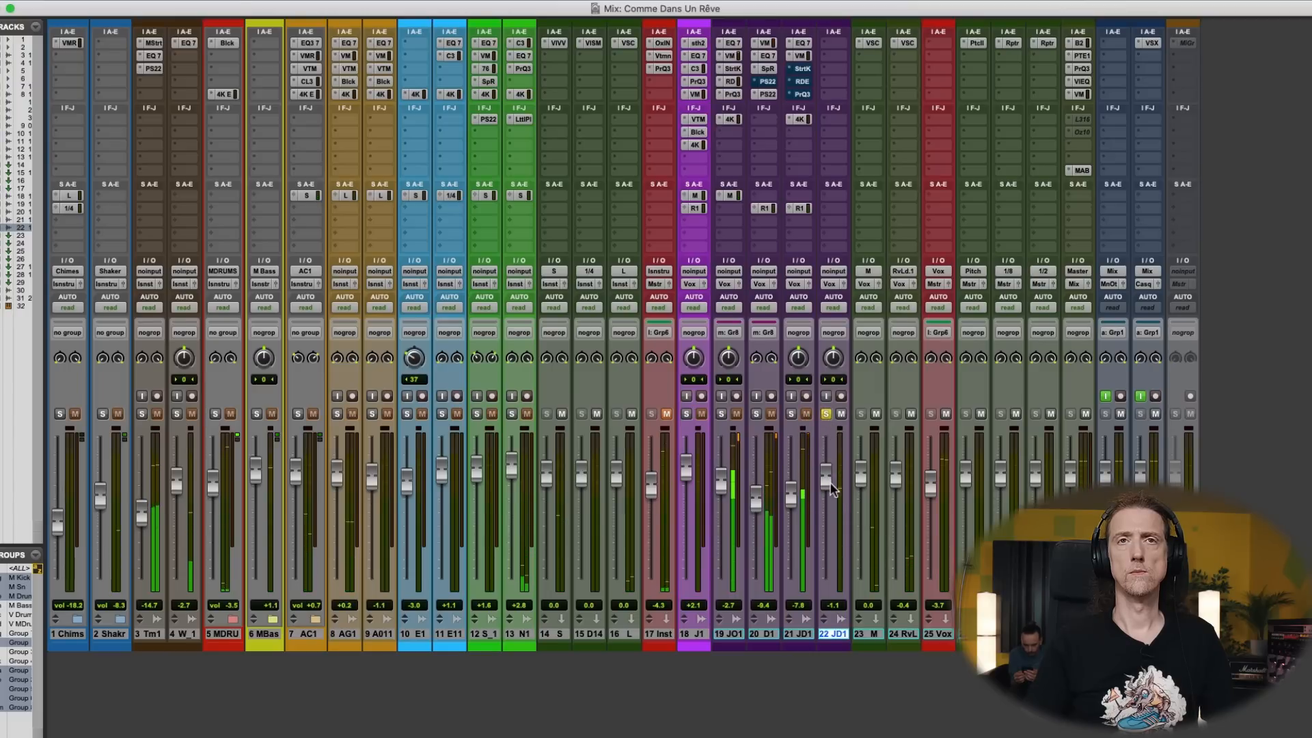
{"action": "key", "text": "super+equal"}
{"action": "left_click", "coordinate": [622, 517]}
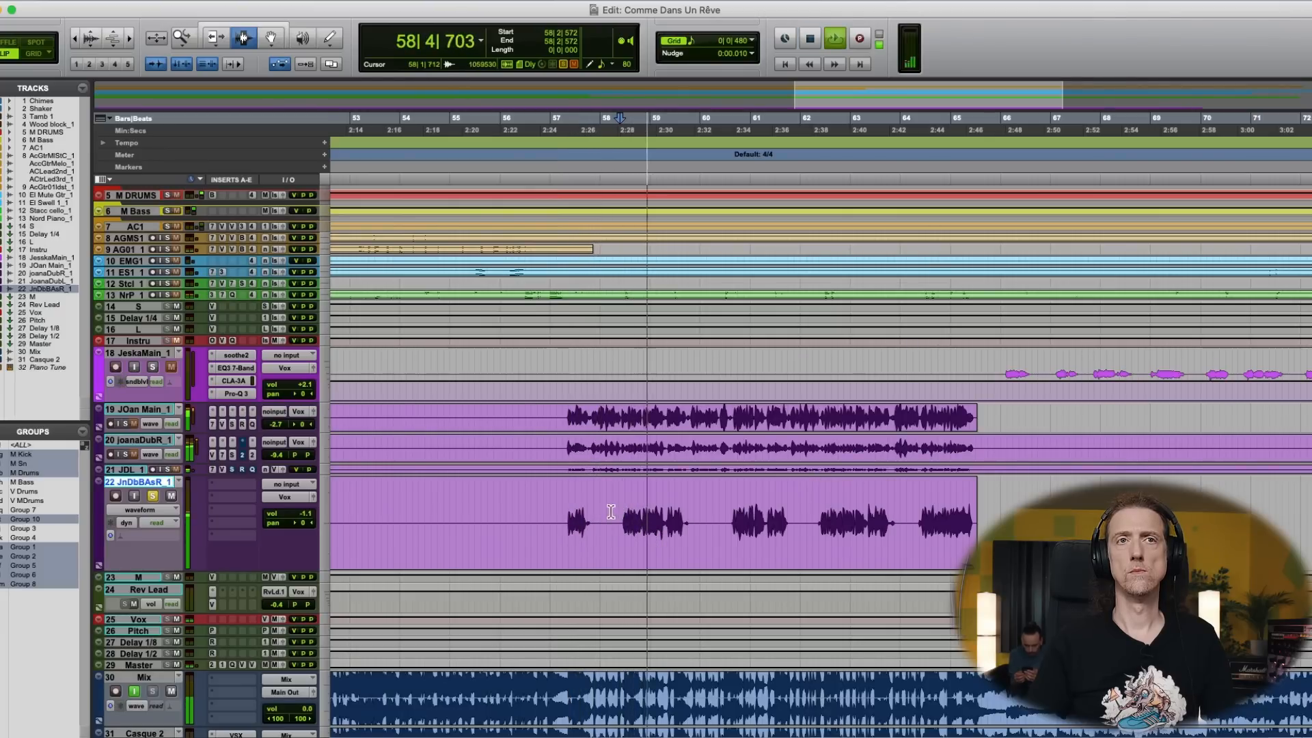
{"action": "key", "text": "space"}
- Insert CLA Effects on track 22 with Telephone EQ and Crunch distortion, and lower its output
{"action": "key", "text": "super+equal"}
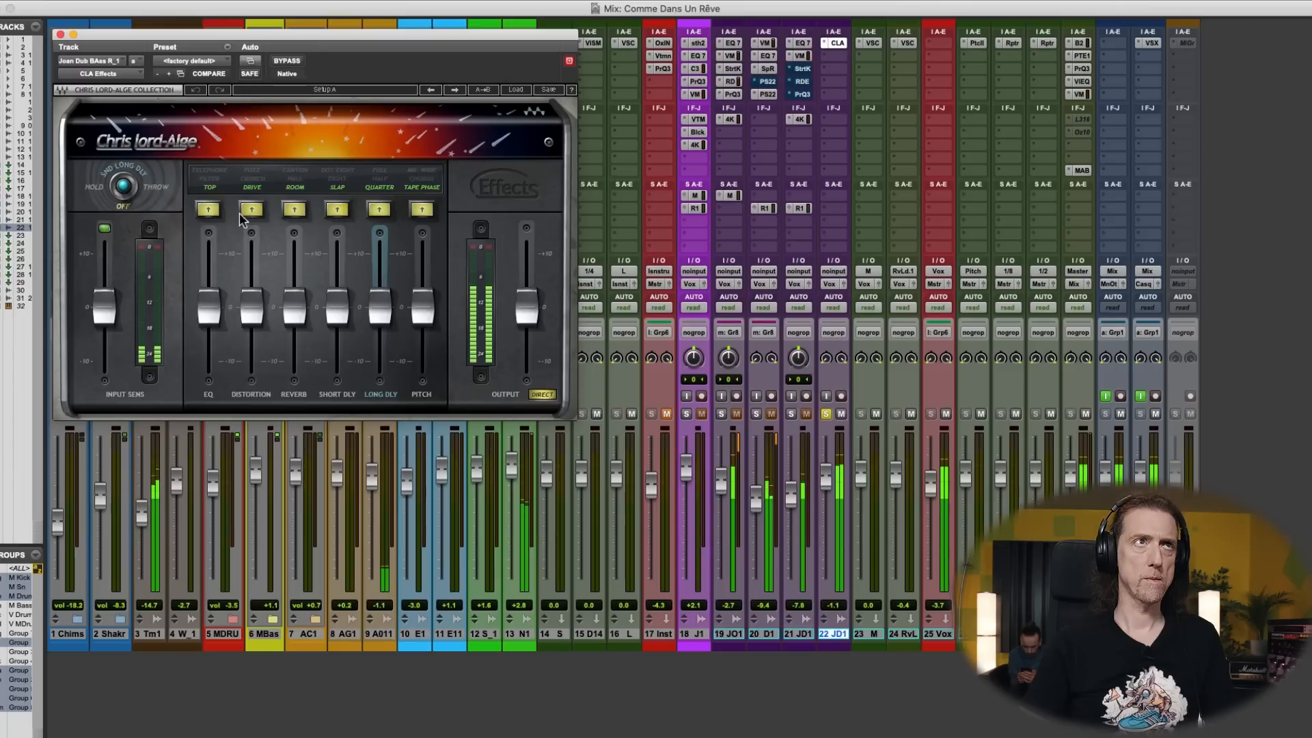
{"action": "left_click", "coordinate": [220, 177]}
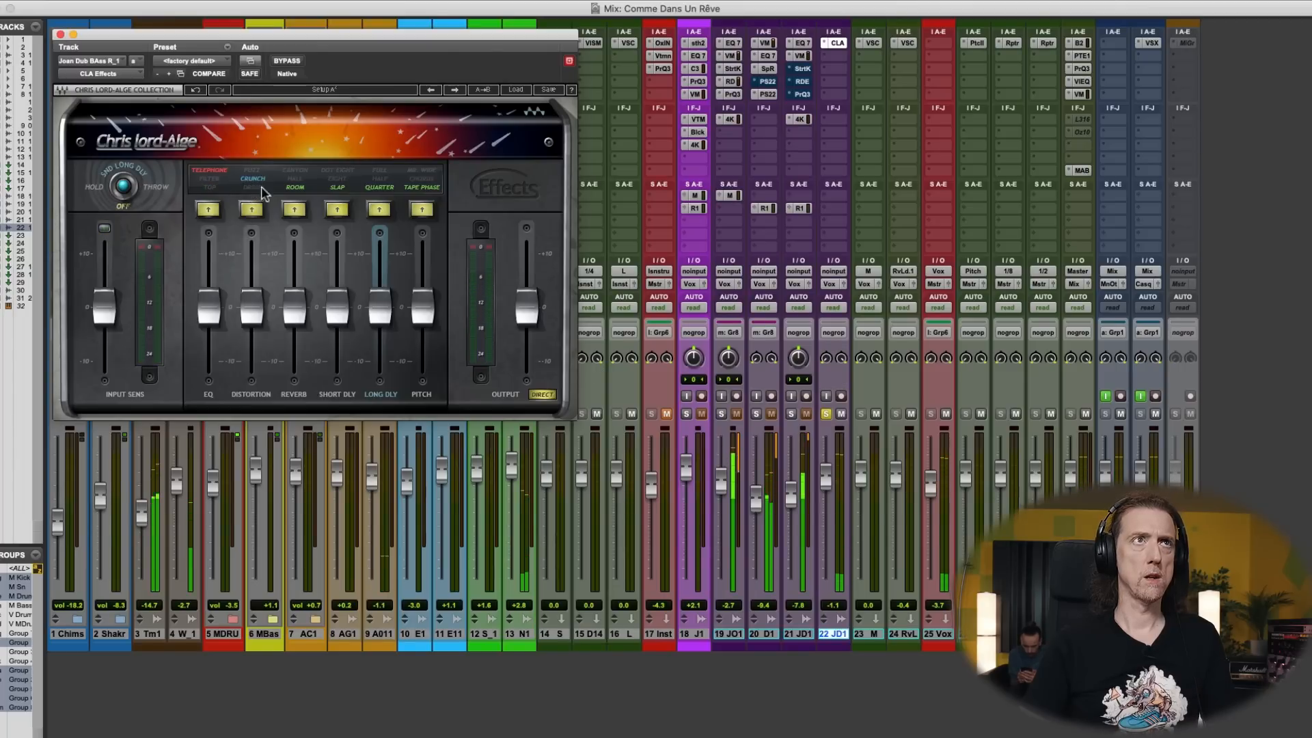
{"action": "left_click_drag", "start_coordinate": [519, 318], "coordinate": [519, 329]}
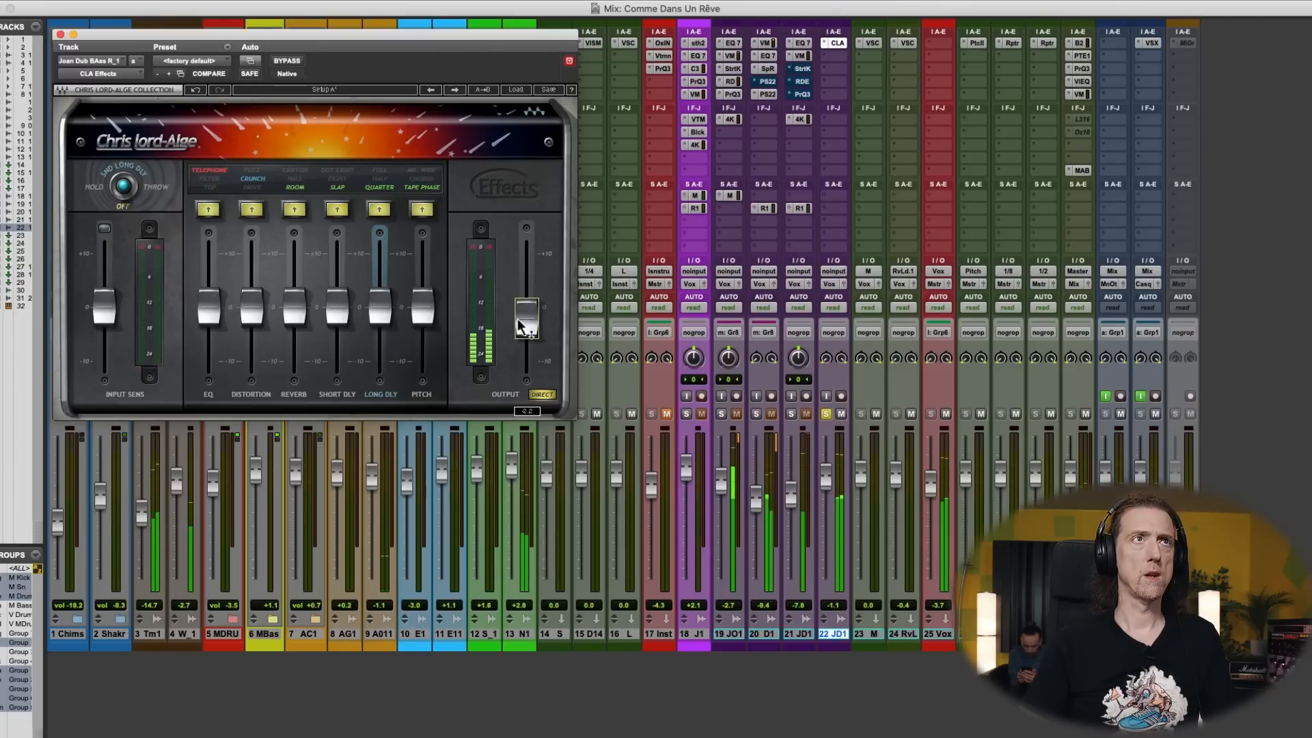
- While replaying track 22, switch its CLA Effects pitch to the wide mode at a raised level, turn both delays off and choose Hall reverb
{"action": "key", "text": "super+equal"}
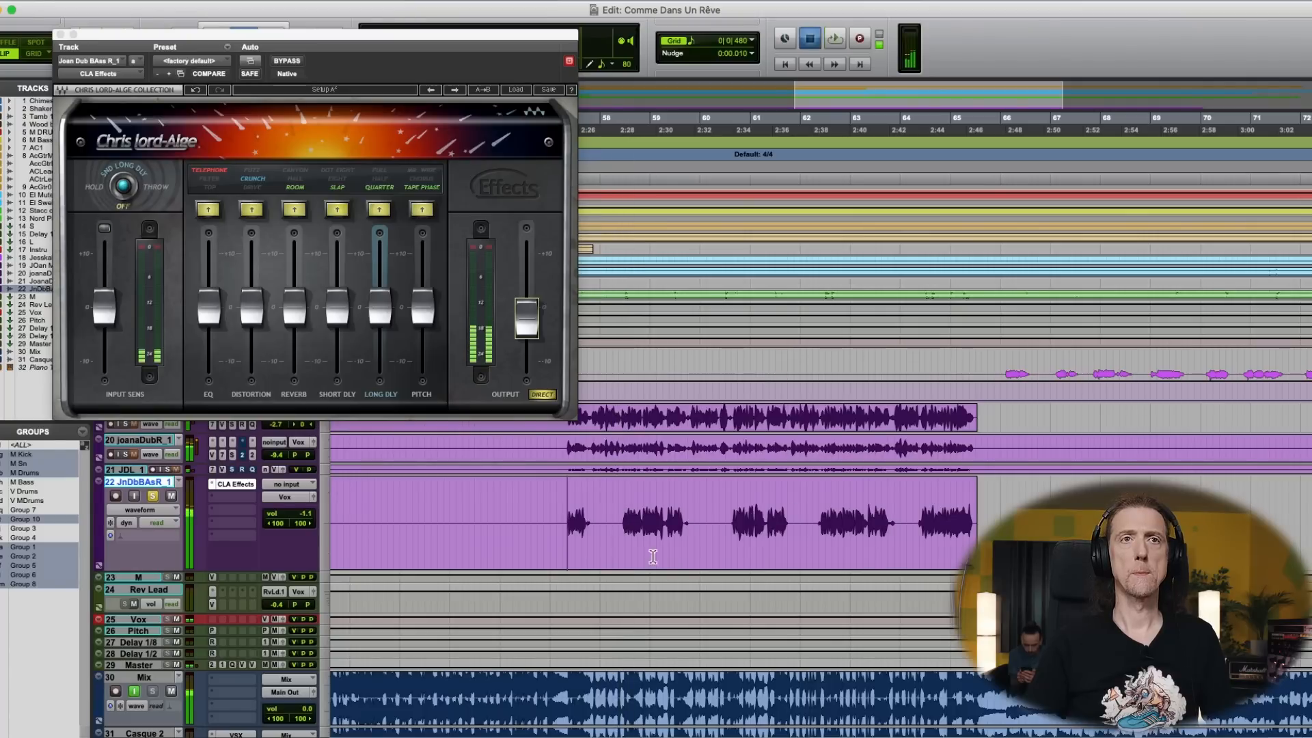
{"action": "left_click", "coordinate": [628, 521]}
{"action": "key", "text": "space"}
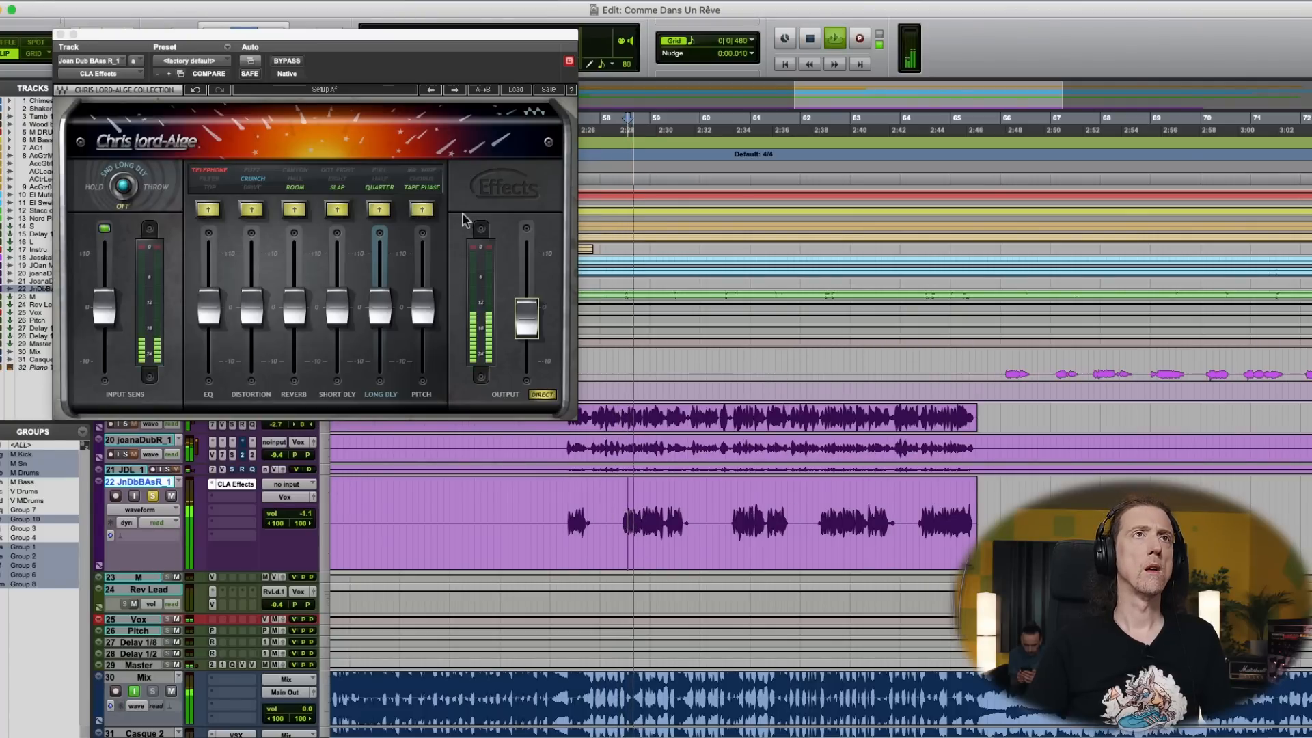
{"action": "left_click", "coordinate": [425, 171]}
{"action": "left_click_drag", "start_coordinate": [425, 298], "coordinate": [424, 270]}
{"action": "left_click", "coordinate": [337, 208]}
{"action": "left_click", "coordinate": [294, 179]}
{"action": "left_click", "coordinate": [561, 527]}
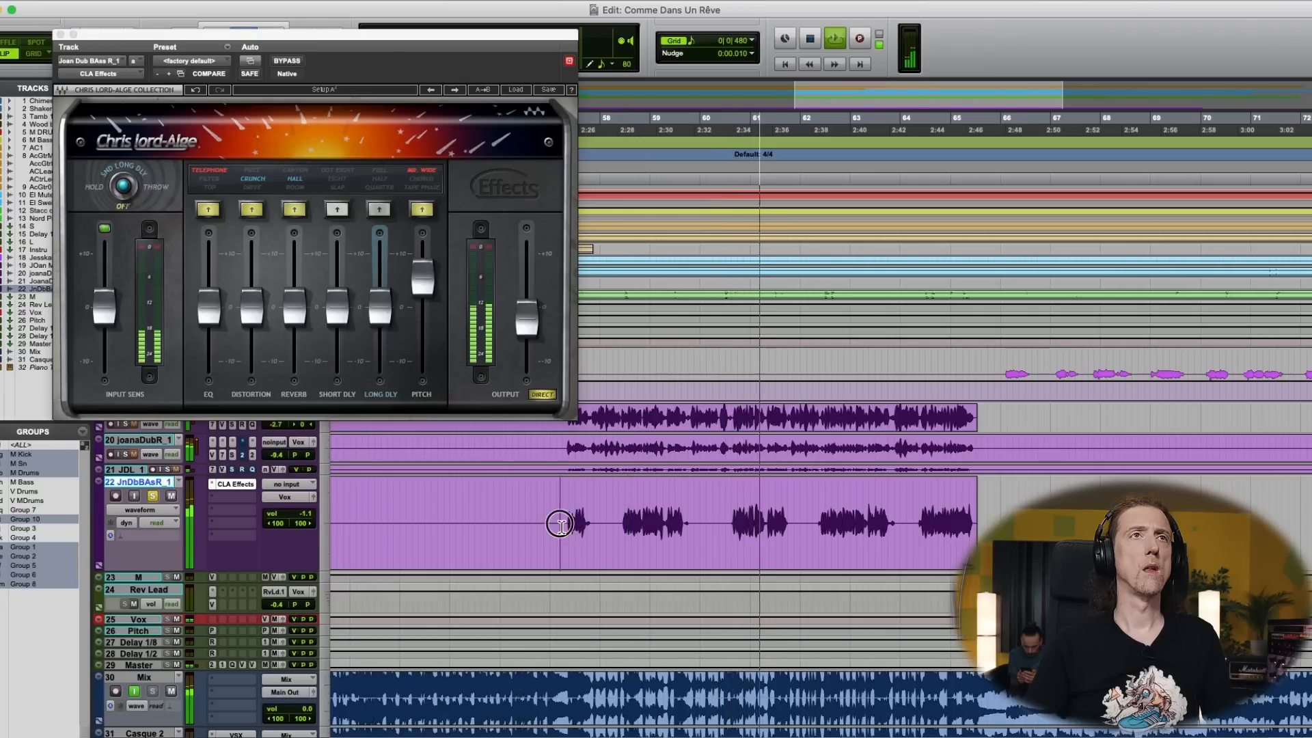
{"action": "left_click_drag", "start_coordinate": [422, 276], "coordinate": [423, 267]}
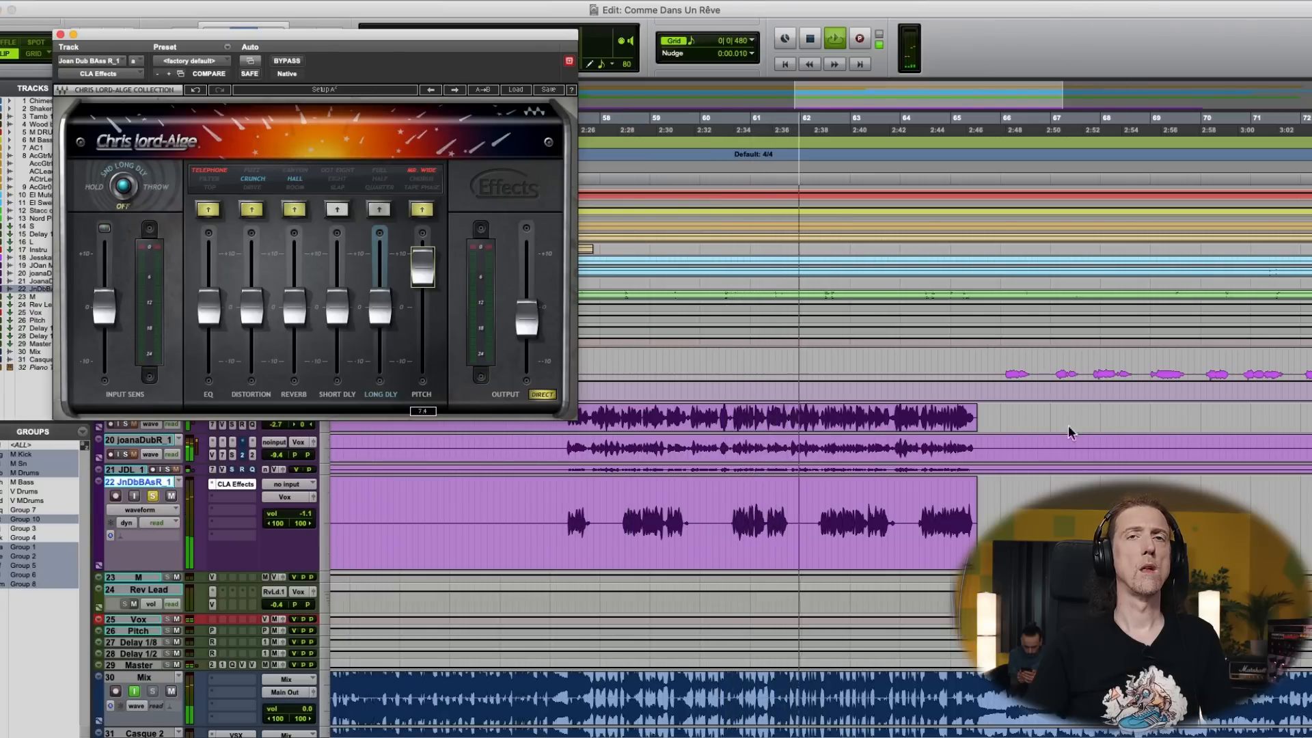
- Take track 22 out of solo and lower its fader to -9.7 dB against the full mix
{"action": "key", "text": "super+equal"}
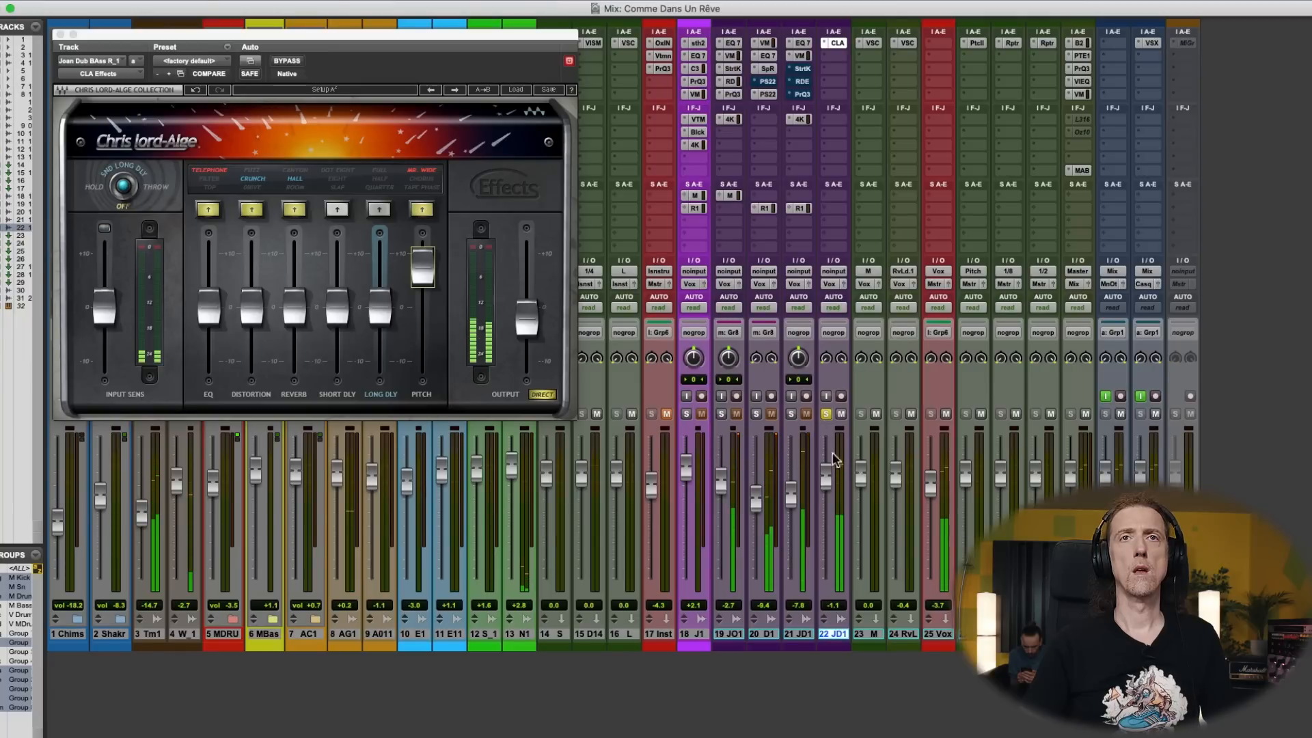
{"action": "left_click", "coordinate": [825, 414]}
{"action": "left_click_drag", "start_coordinate": [826, 478], "coordinate": [828, 508]}
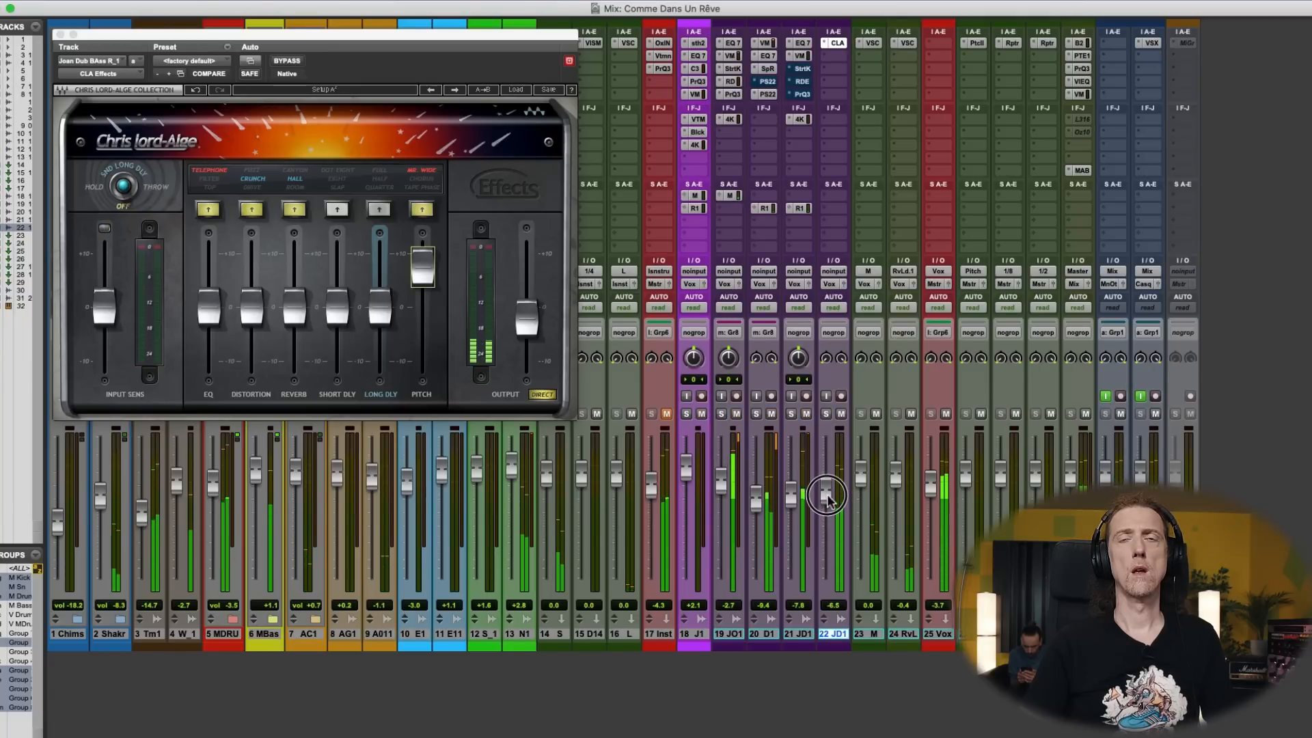
{"action": "left_click_drag", "start_coordinate": [828, 496], "coordinate": [829, 495]}
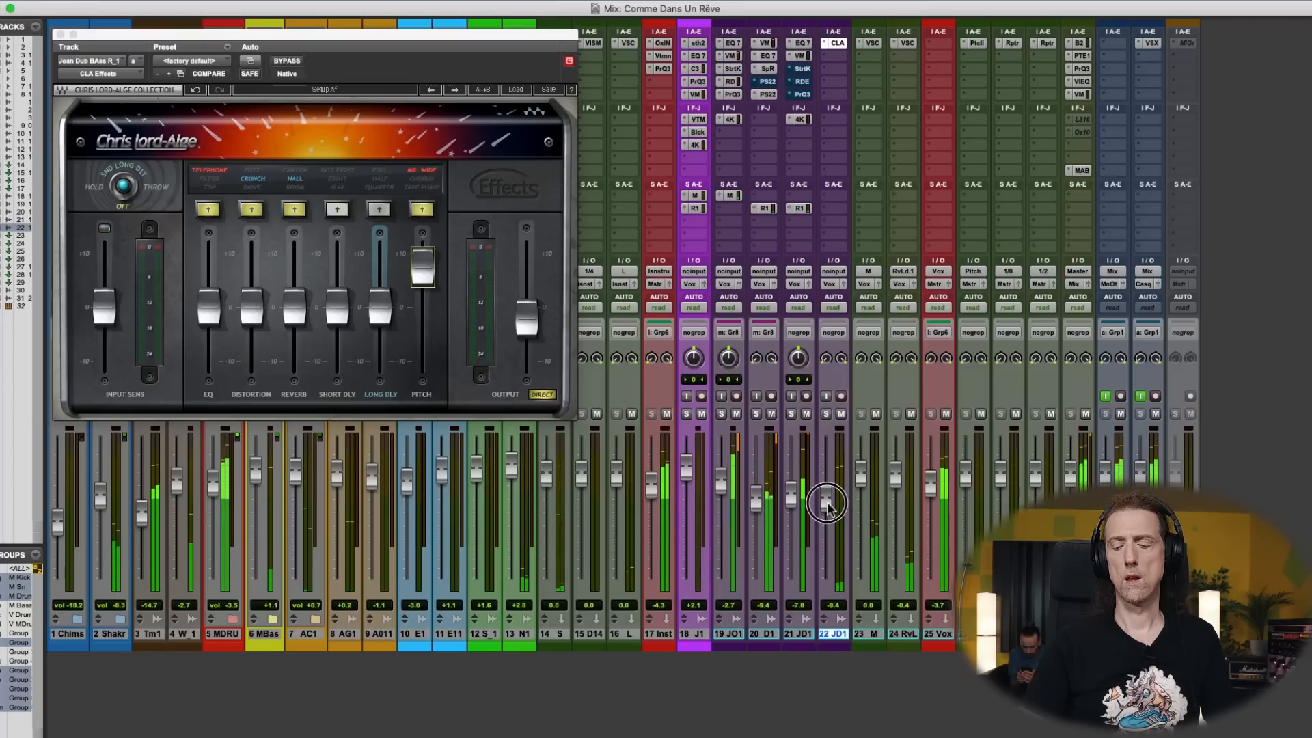
{"action": "left_click", "coordinate": [828, 508]}
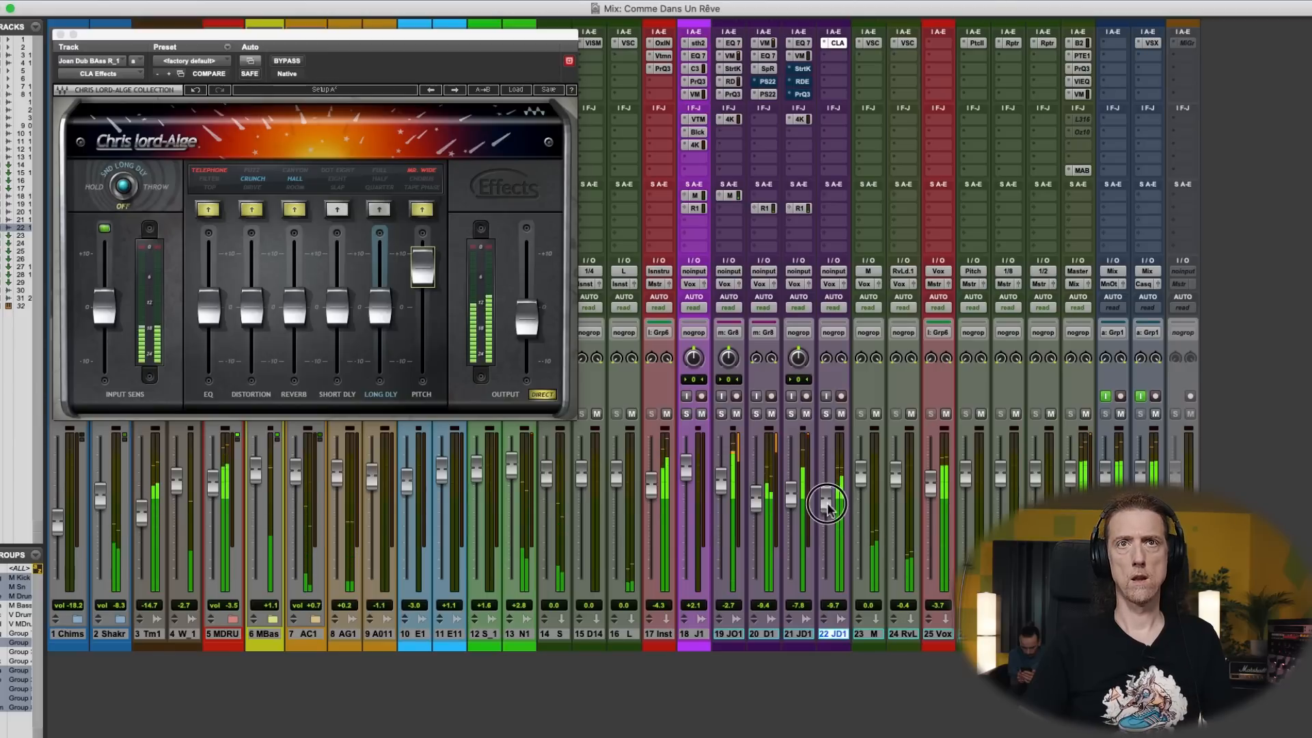
- Switch the CLA Effects reverb to Canyon and lower track 22's fader further
{"action": "left_click", "coordinate": [304, 171]}
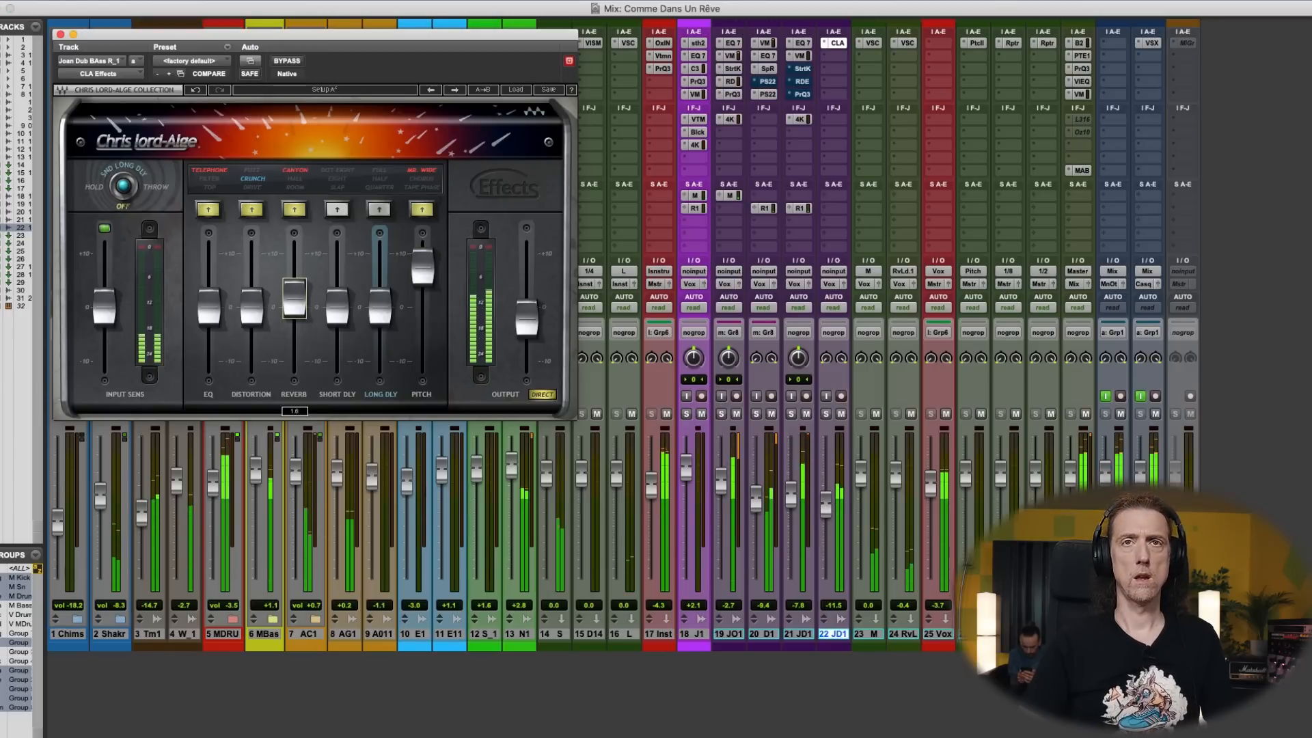
{"action": "left_click", "coordinate": [827, 512]}
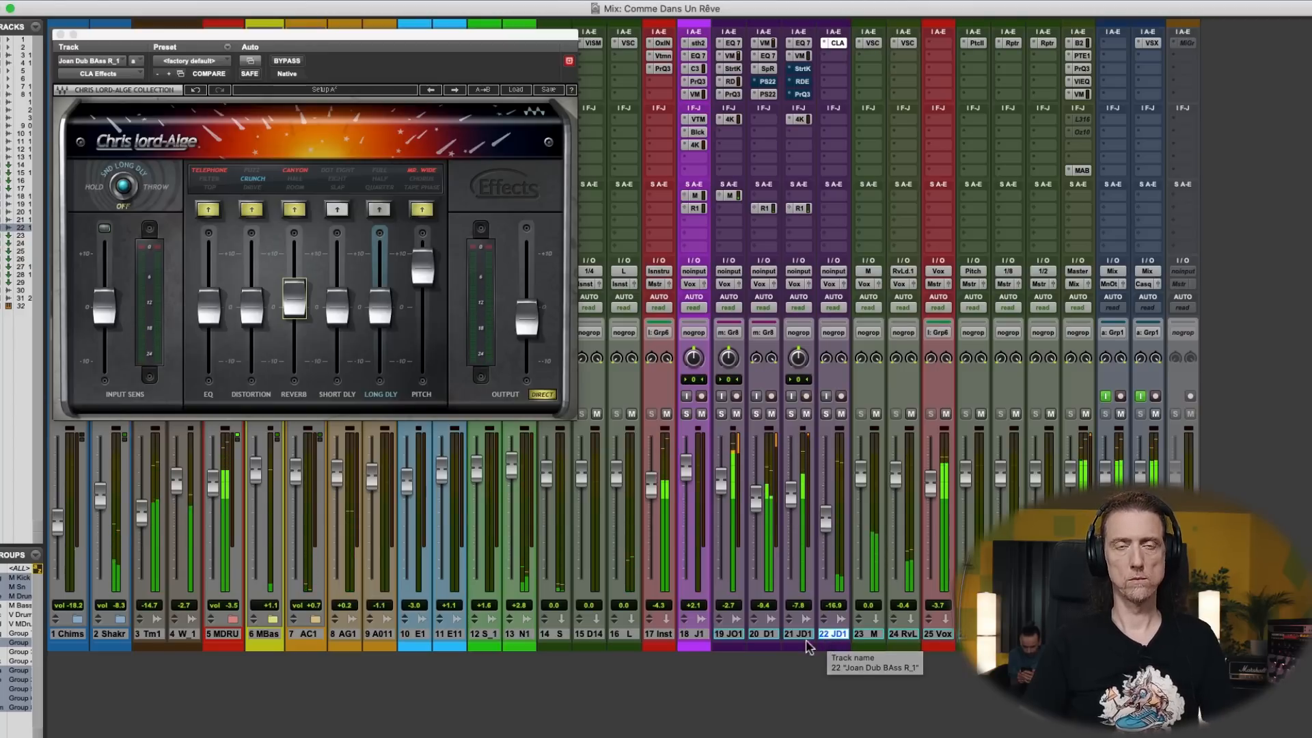
{"action": "key", "text": "super+equal"}
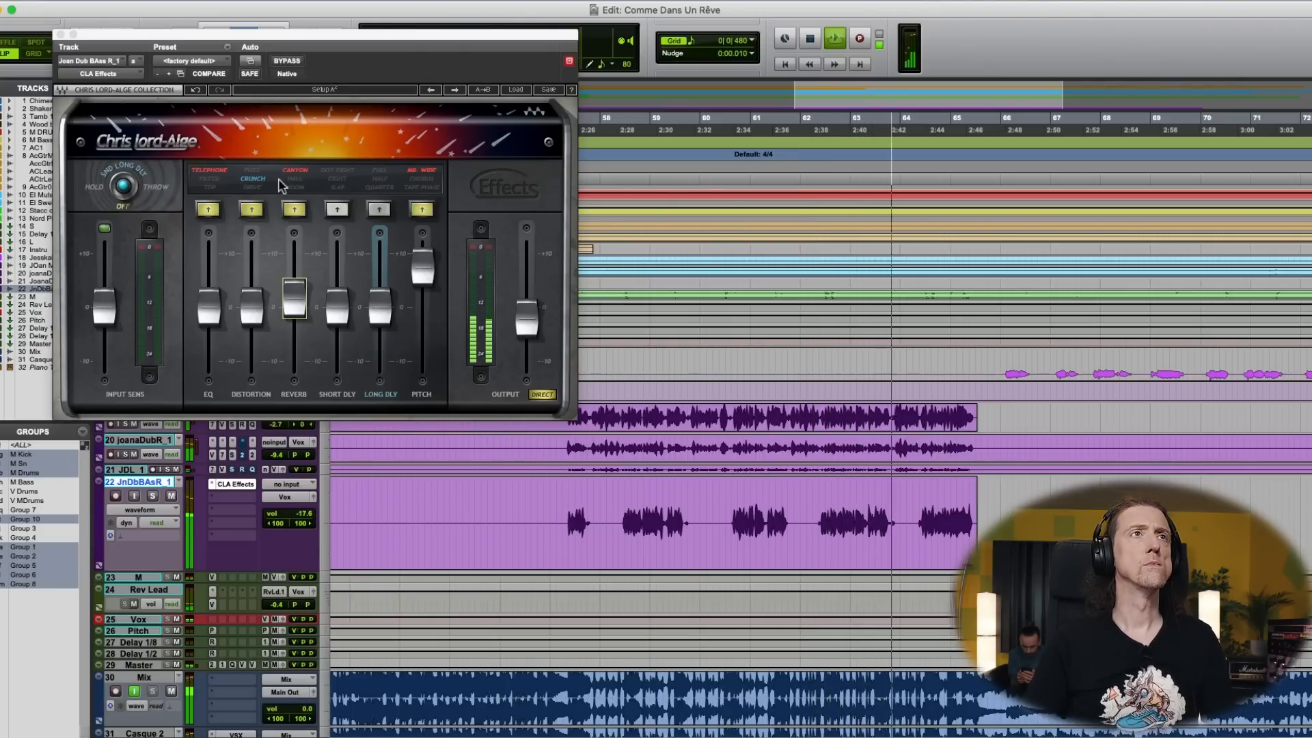
- Replay the section, set CLA Effects to Filter EQ and Hall reverb, and close the plug-in
{"action": "left_click", "coordinate": [253, 187]}
{"action": "key", "text": "space"}
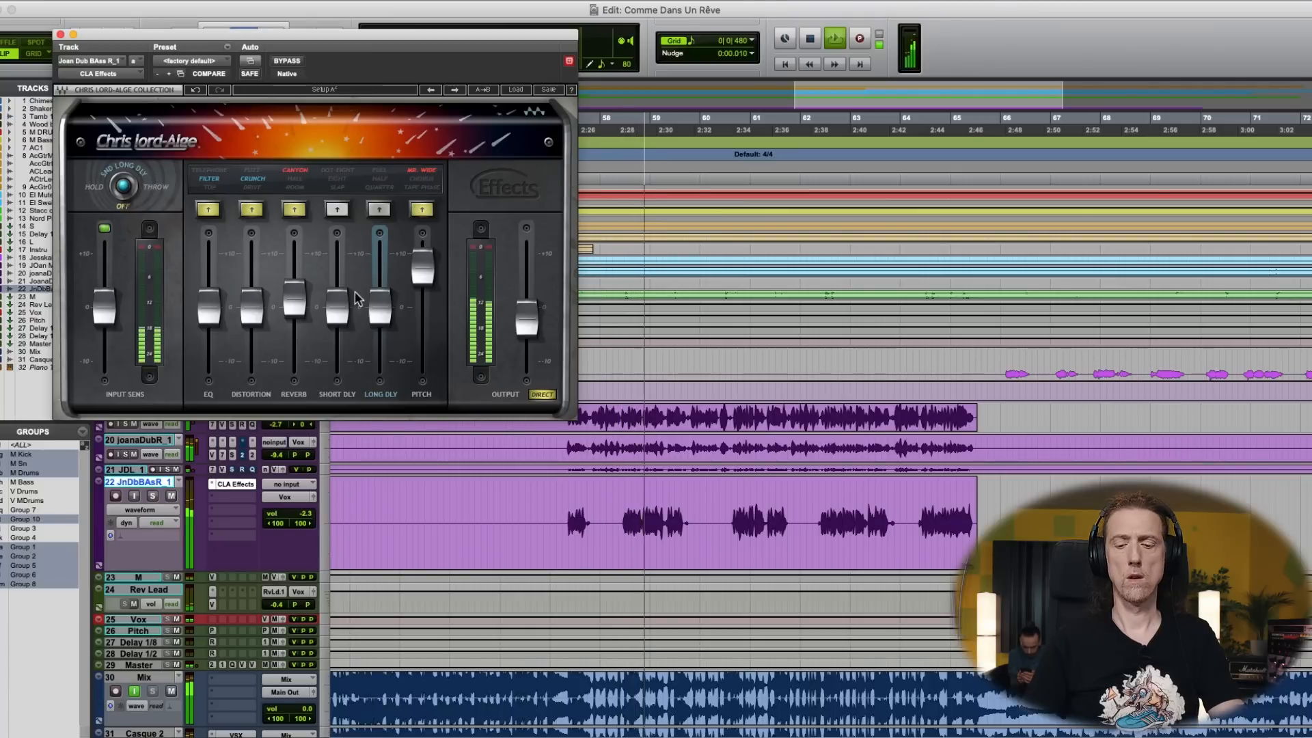
{"action": "left_click", "coordinate": [294, 191]}
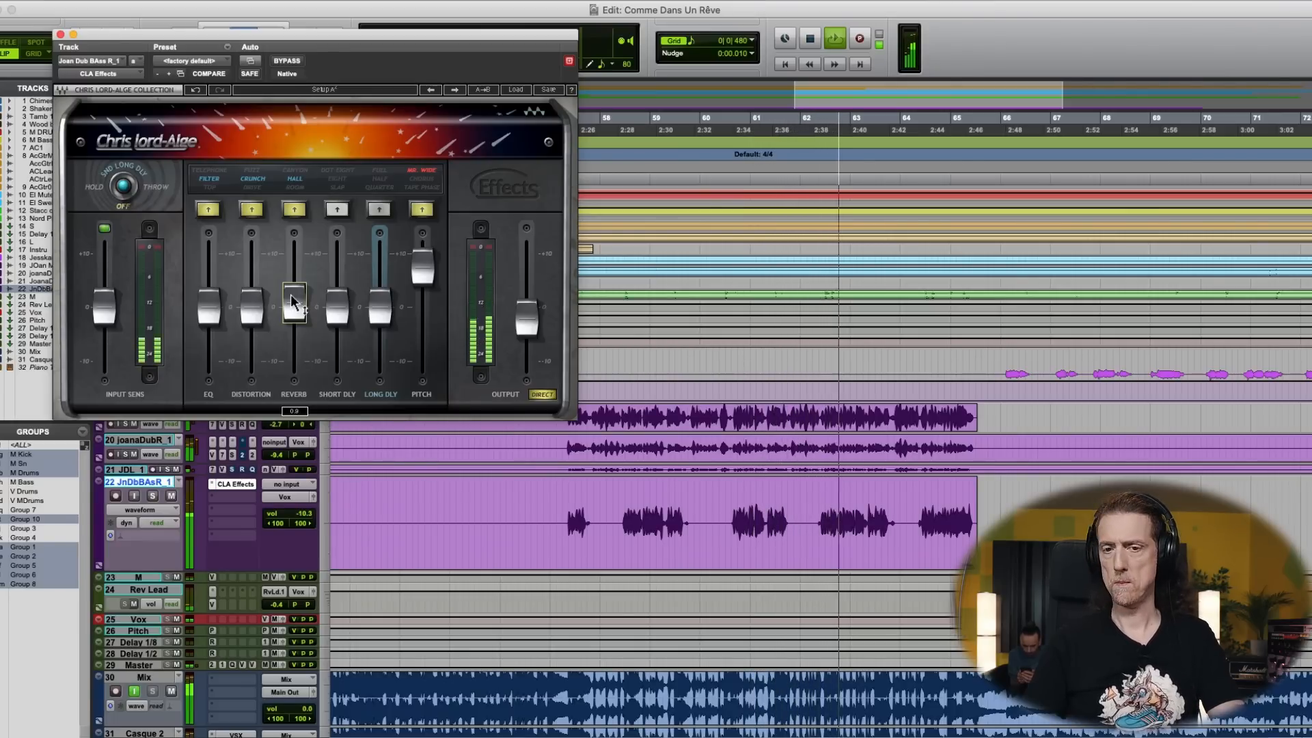
{"action": "left_click", "coordinate": [60, 34]}
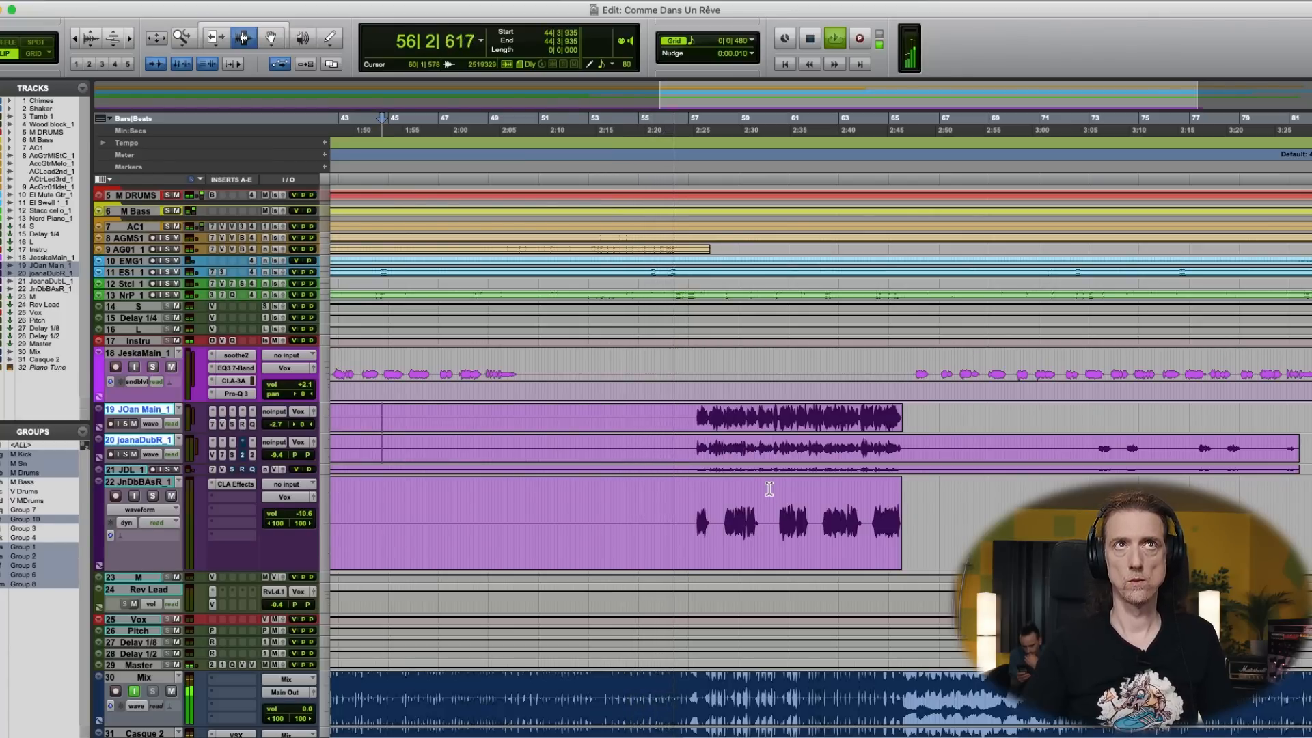
- Add a +1.57 dB bell band at about 5500 Hz in track 19's Pro-Q 3 and close the plug-in
{"action": "key", "text": "super+equal"}
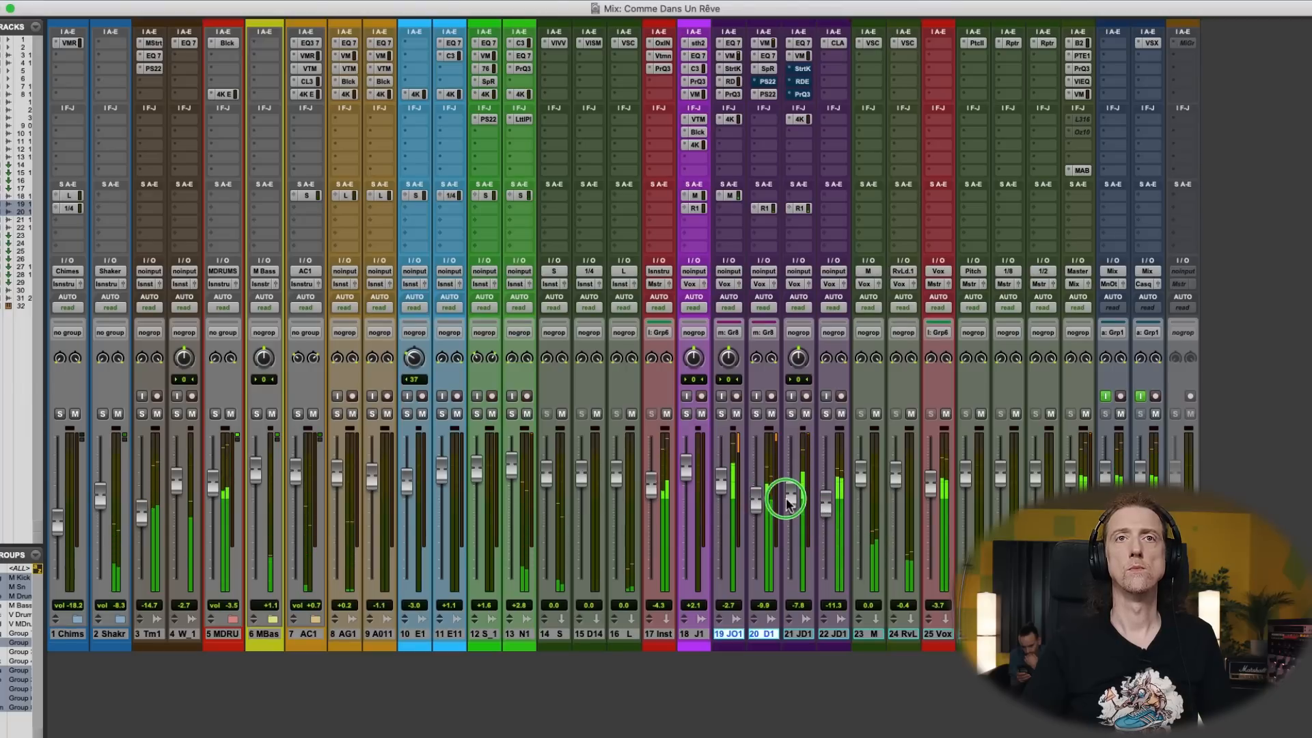
{"action": "left_click", "coordinate": [732, 94]}
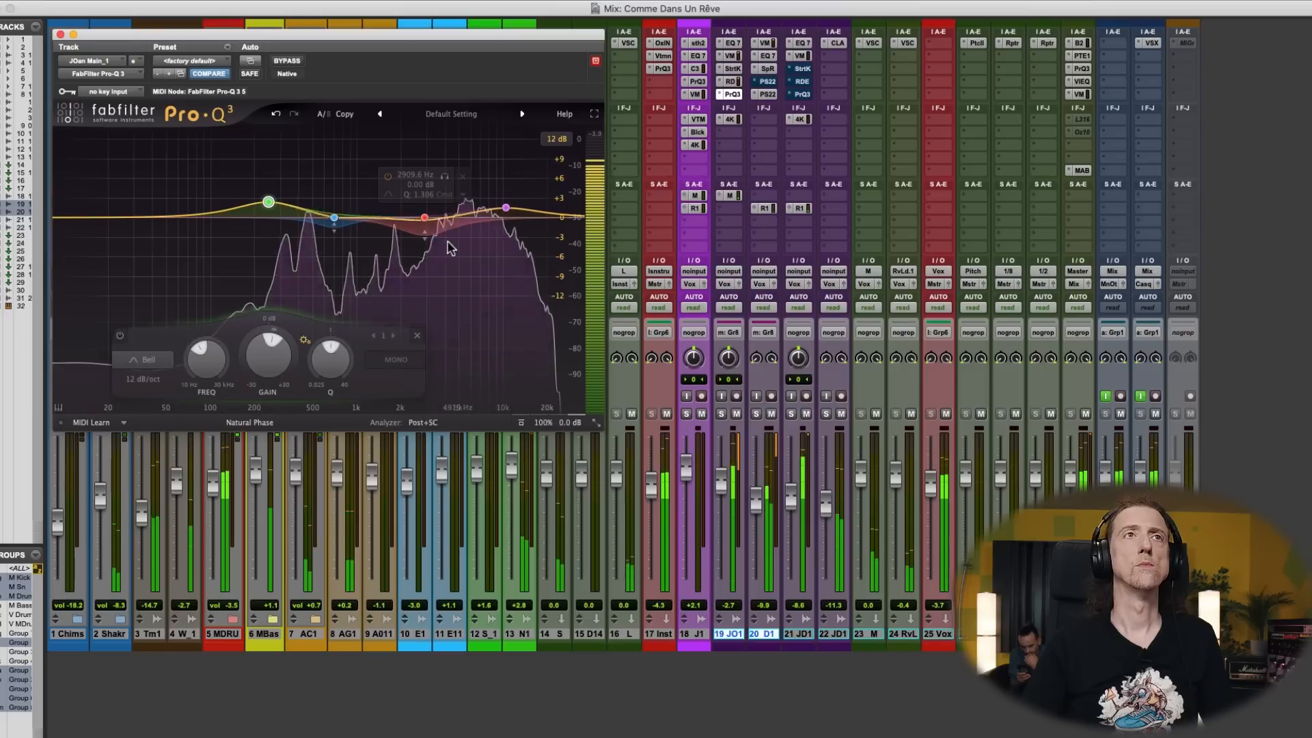
{"action": "left_click", "coordinate": [424, 220]}
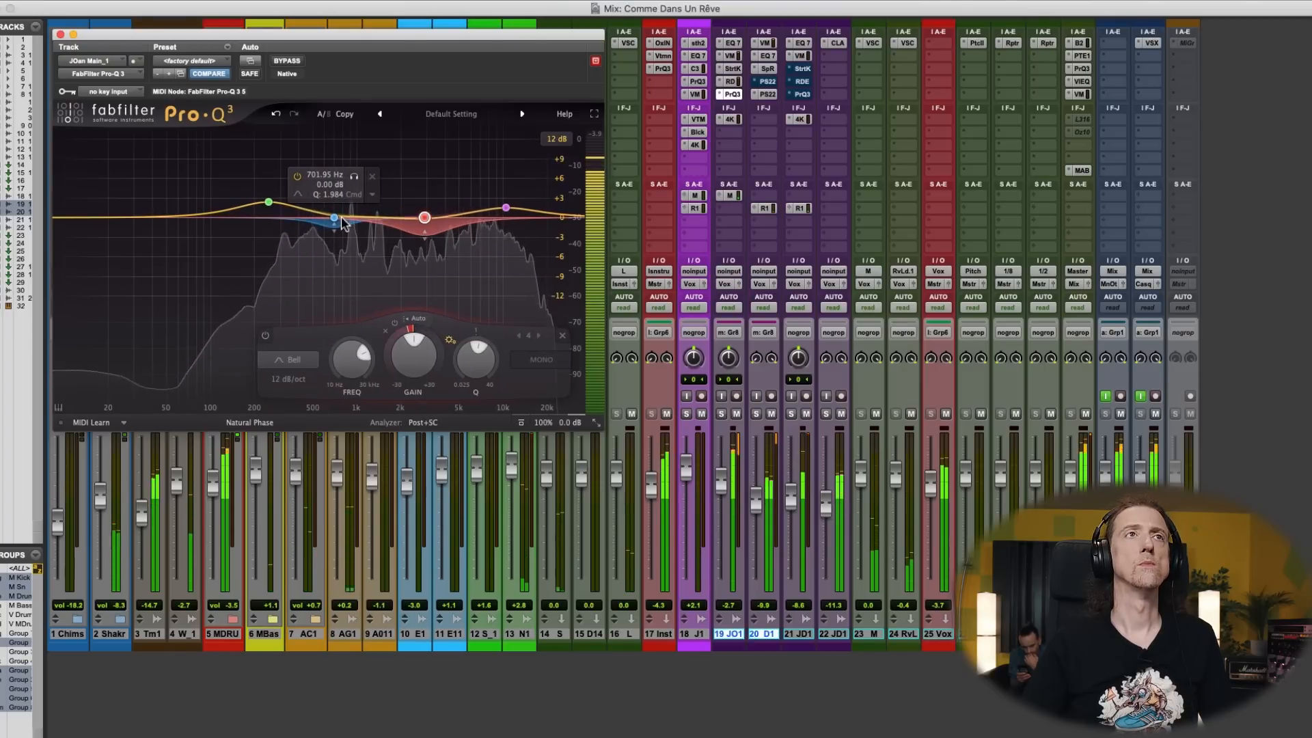
{"action": "left_click_drag", "start_coordinate": [158, 212], "coordinate": [463, 206]}
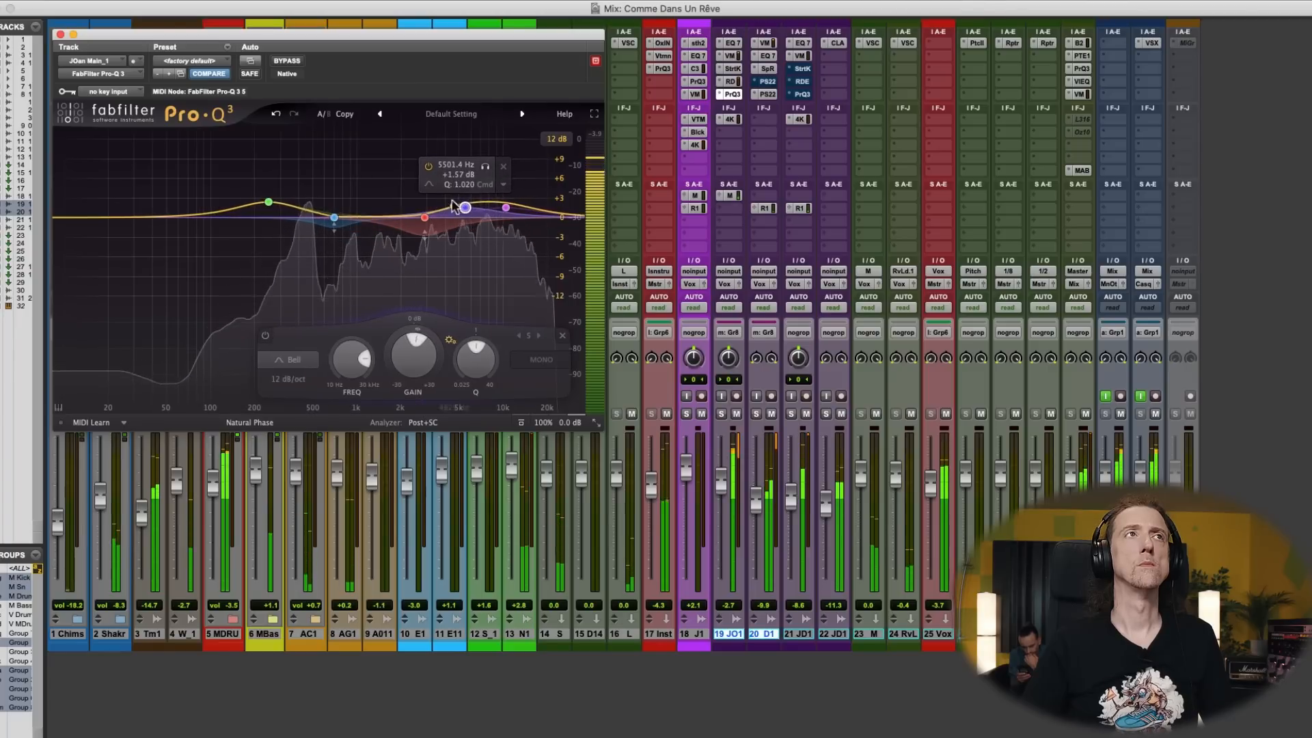
{"action": "left_click", "coordinate": [73, 35]}
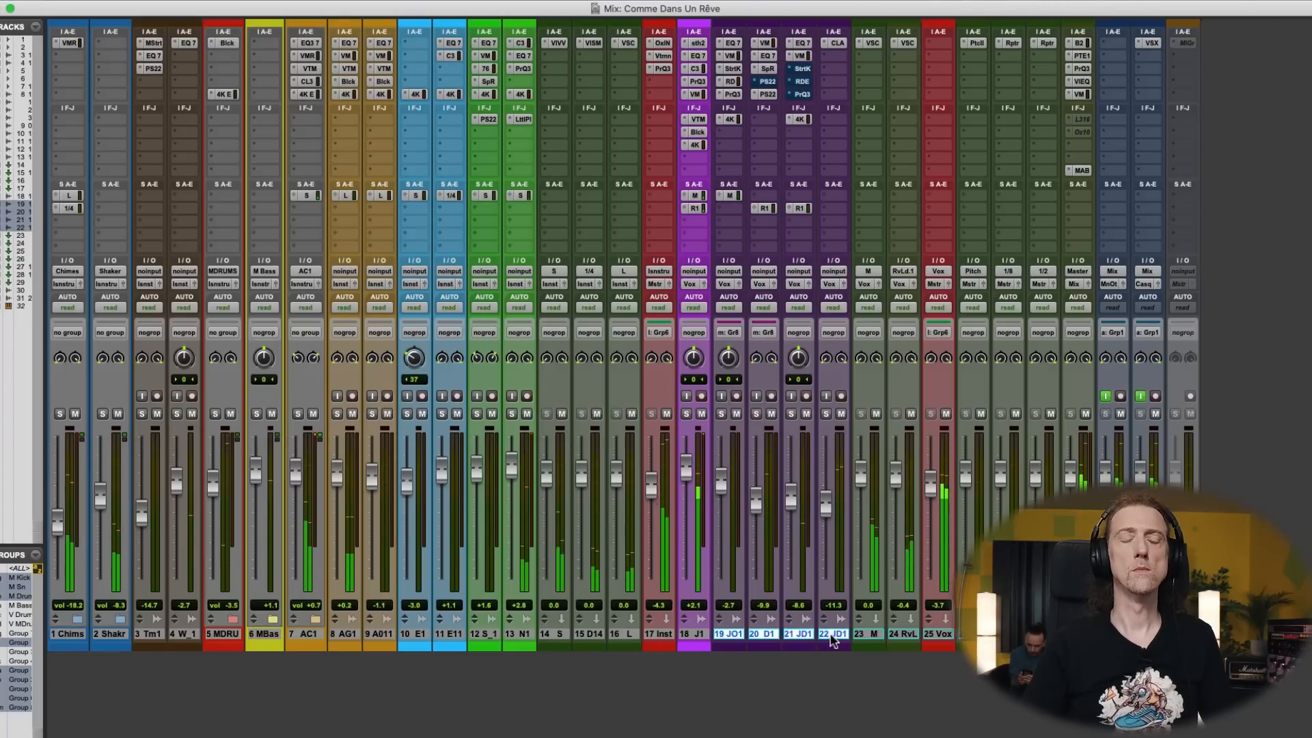
- Group tracks 19 to 22 and lower their faders together, bringing track 19 to about -3.3 dB
{"action": "key", "text": "super+g"}
{"action": "left_click", "coordinate": [794, 550]}
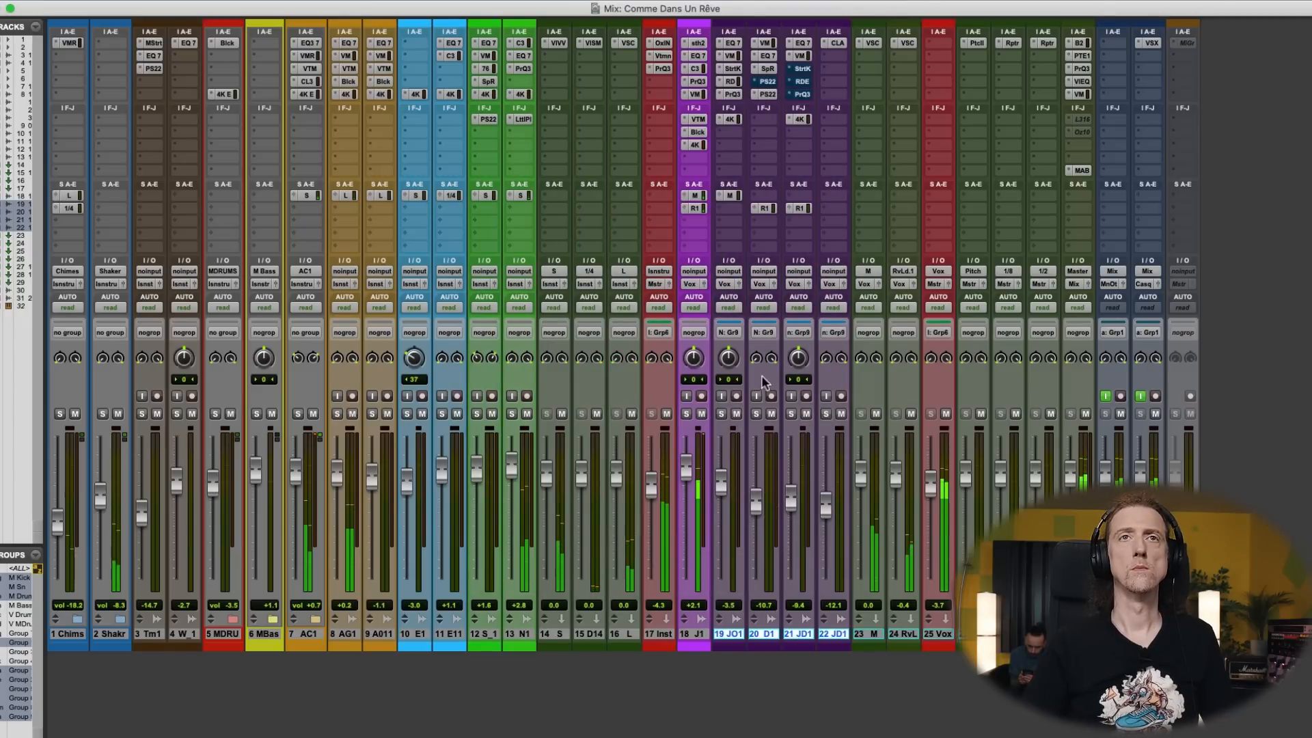
- Delete the newly created group from tracks 19 to 22
{"action": "left_click", "coordinate": [768, 334]}
{"action": "mouse_move", "coordinate": [790, 359]}
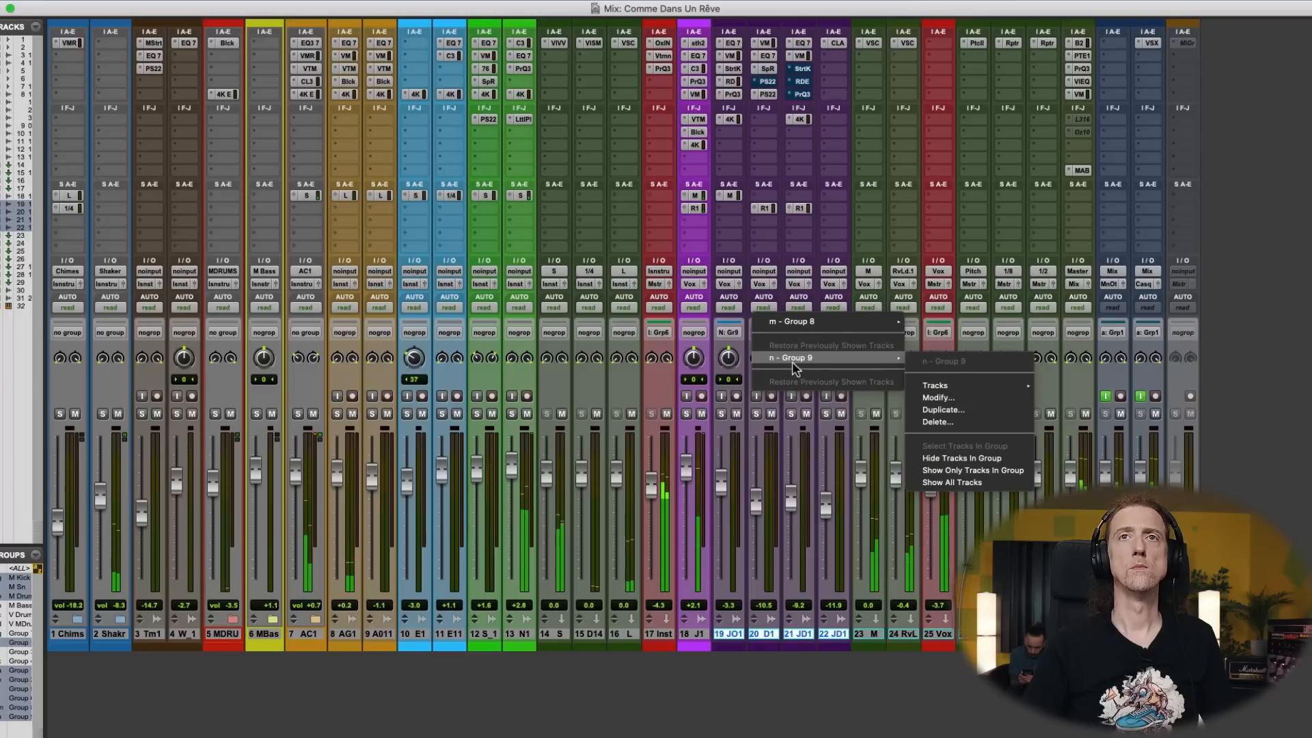
{"action": "left_click", "coordinate": [949, 422]}
{"action": "left_click", "coordinate": [768, 312]}
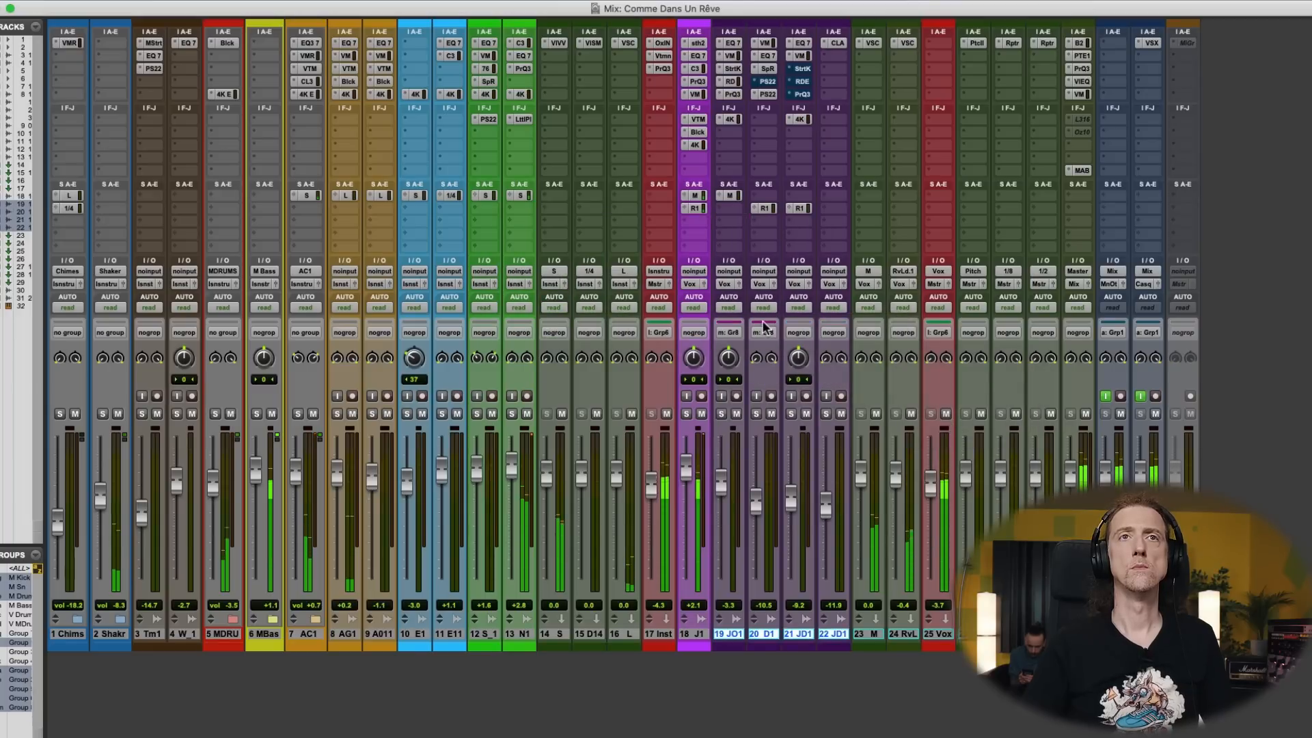
- Play the last double phrases from about bar 73 and enlarge track 21's height in the timeline
{"action": "key", "text": "super+equal"}
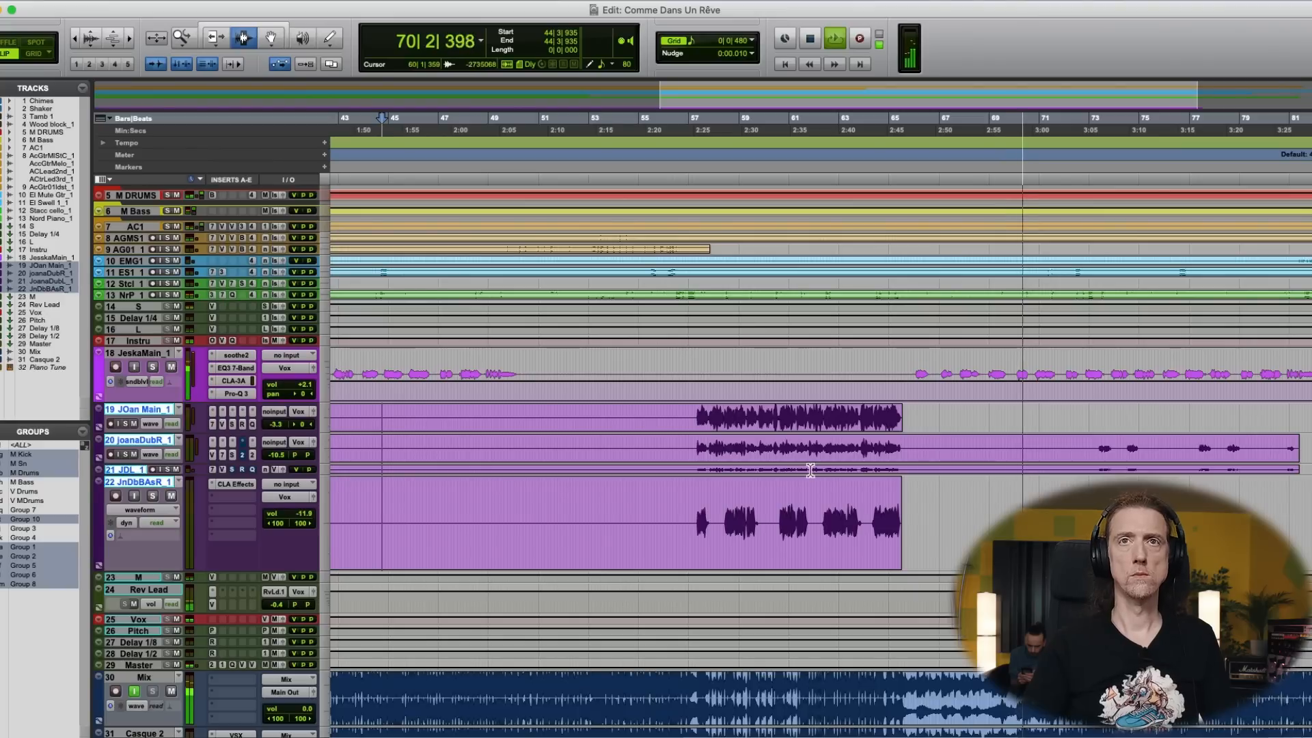
{"action": "key", "text": "super+bracketleft"}
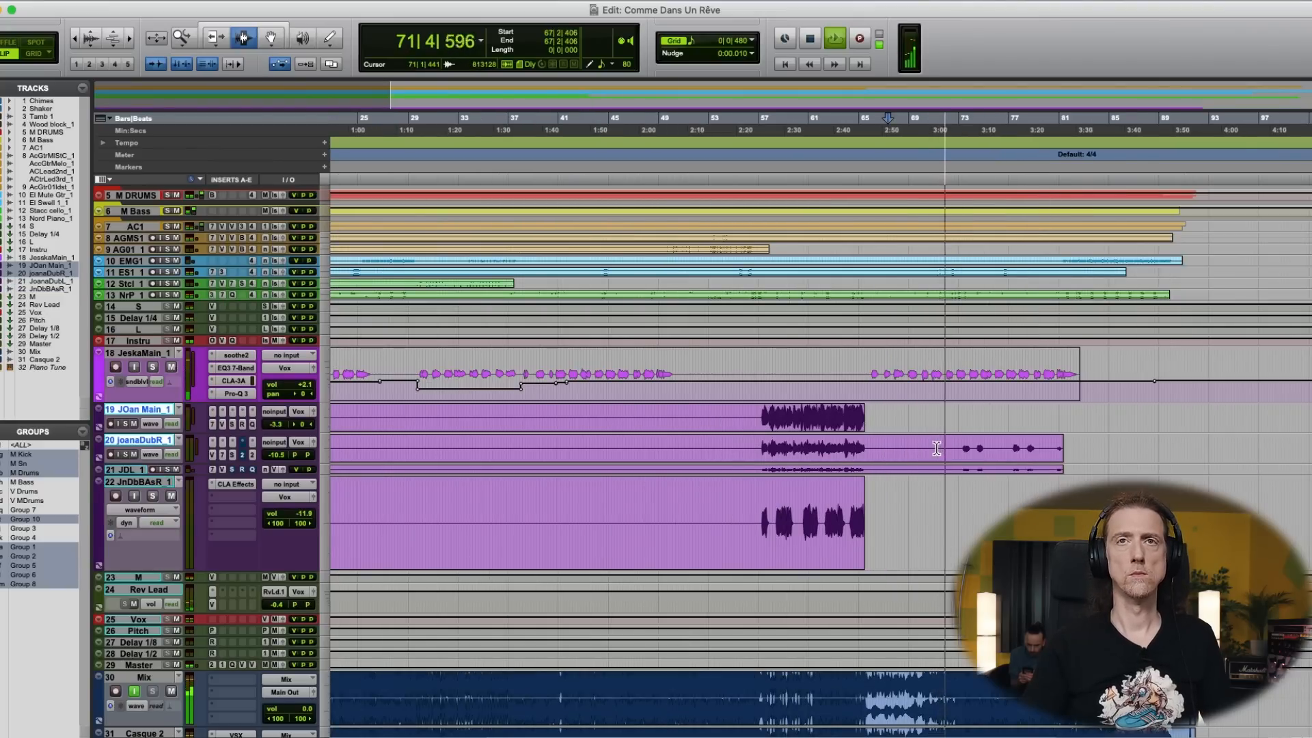
{"action": "left_click", "coordinate": [957, 448]}
{"action": "key", "text": "super+bracketright"}
{"action": "key", "text": "super+bracketleft"}
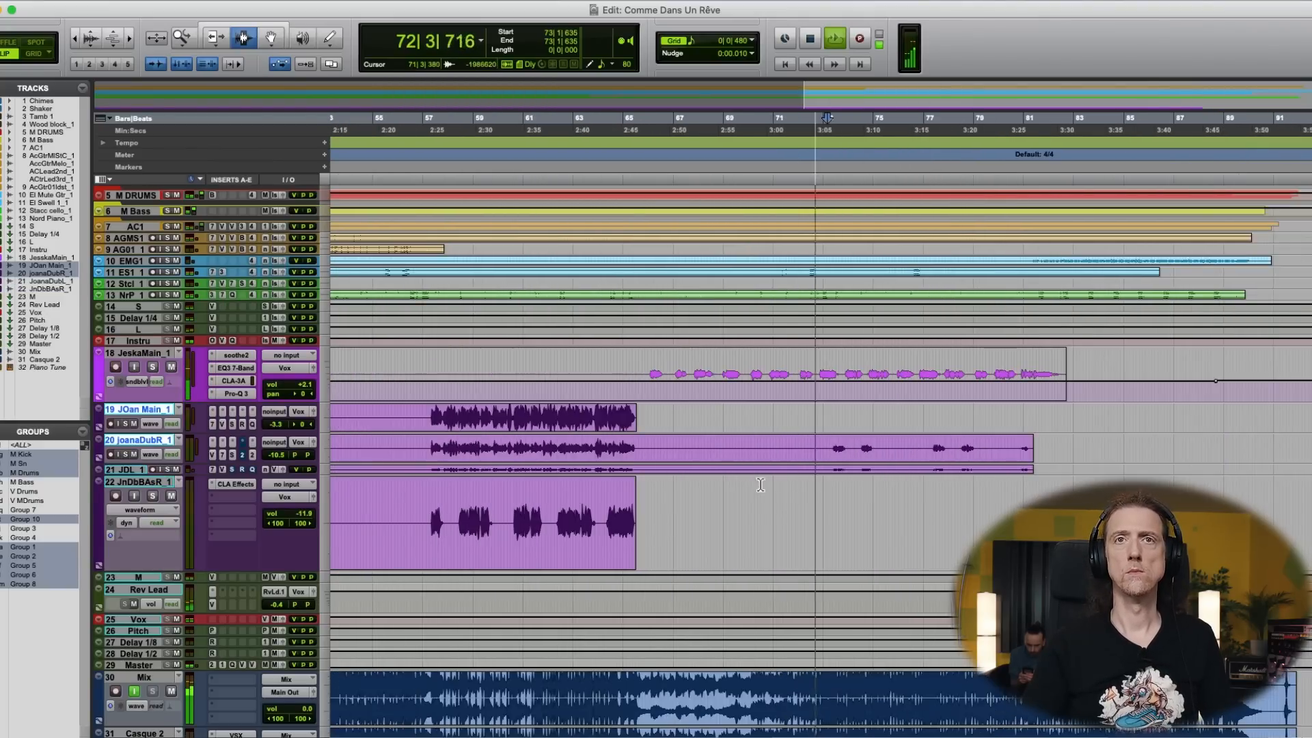
{"action": "left_click_drag", "start_coordinate": [247, 483], "coordinate": [263, 506]}
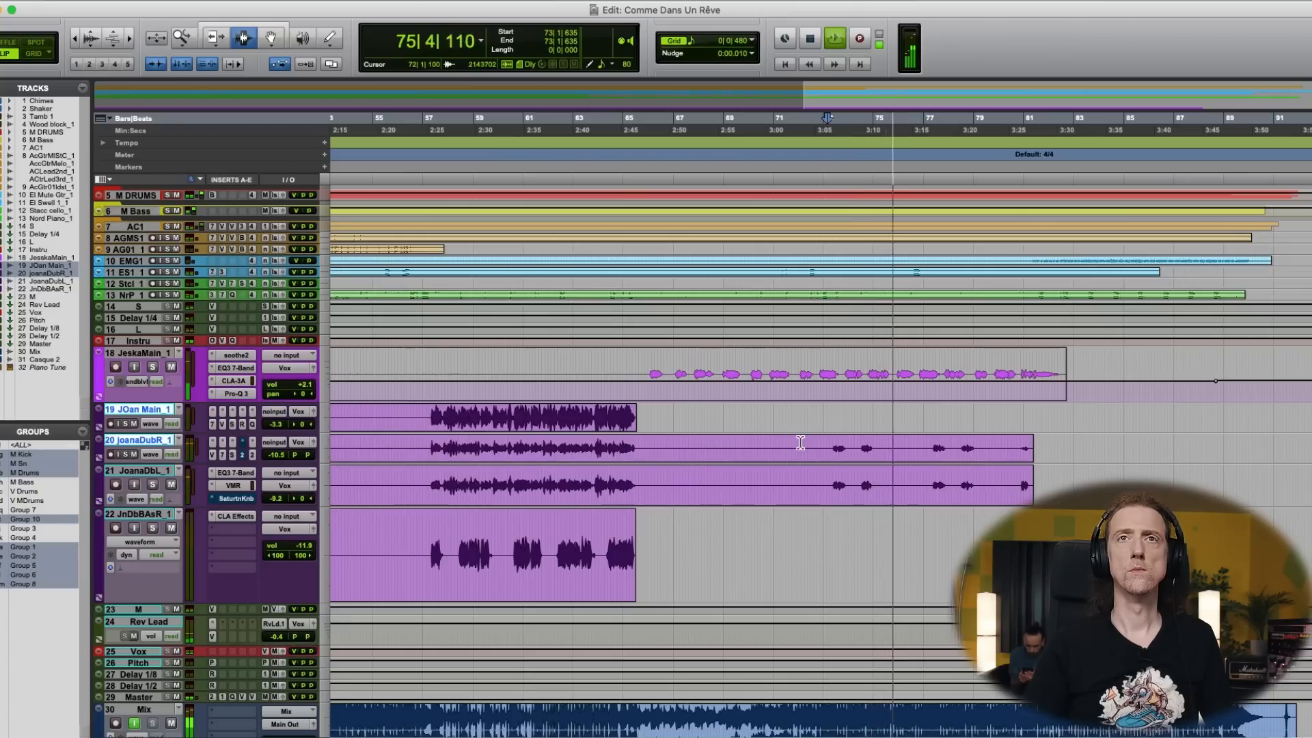
- Stop playback, place the cursor on track 18 at about bar 65 and show the mixer
{"action": "key", "text": "space"}
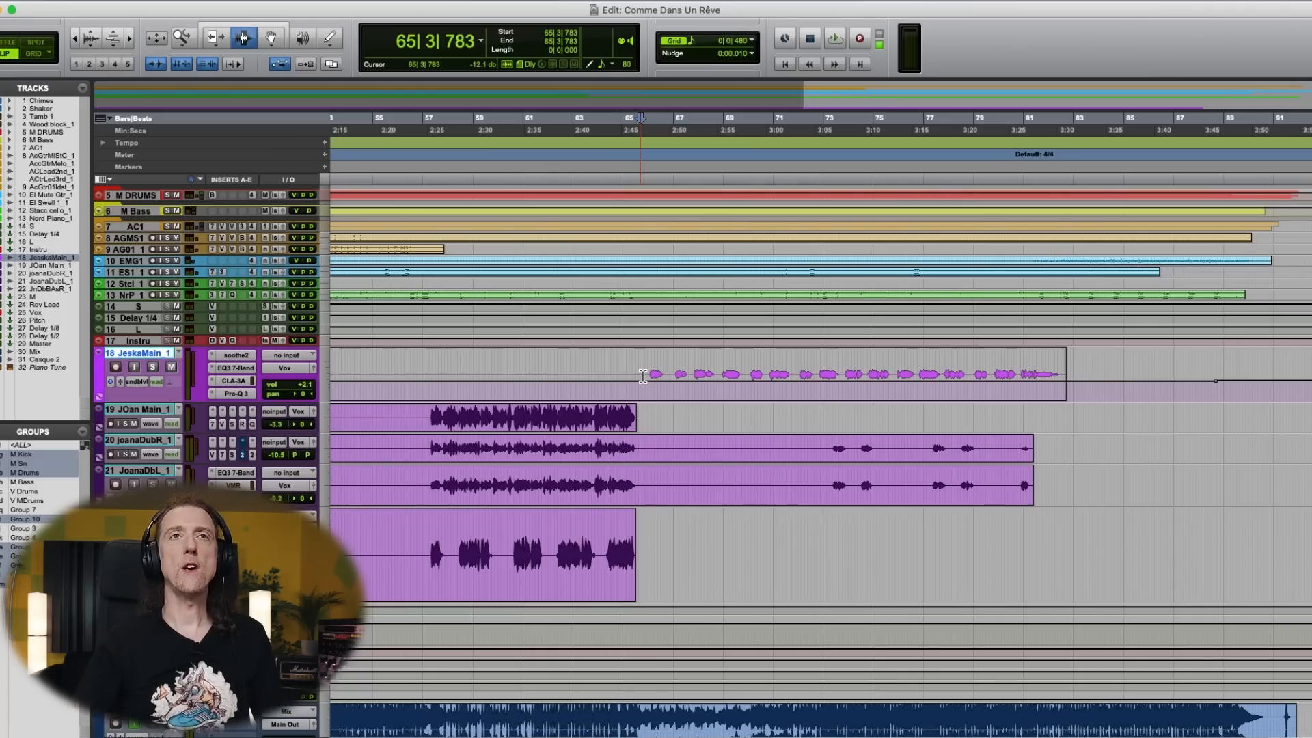
{"action": "key", "text": "super+equal"}
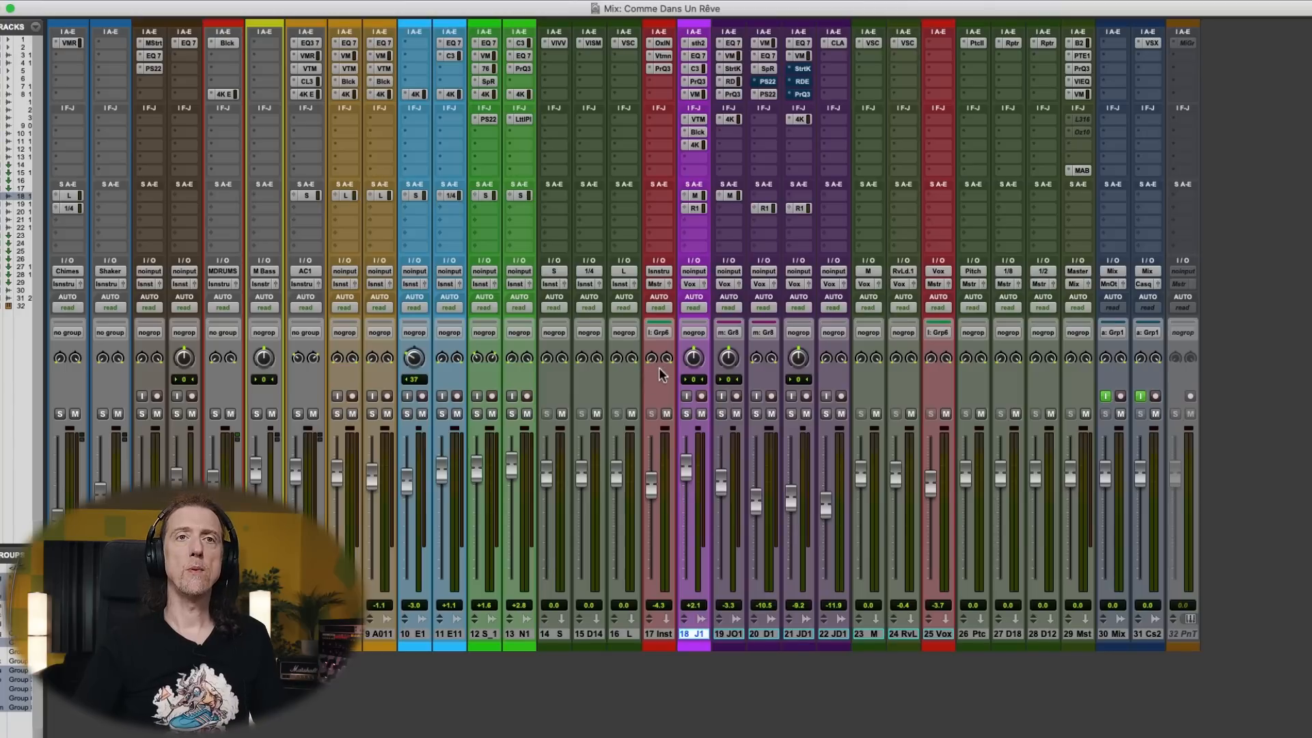
- Add a send on track 18 to a new stereo aux input track named Fx Bridge
{"action": "left_click", "coordinate": [703, 229]}
{"action": "mouse_move", "coordinate": [704, 234]}
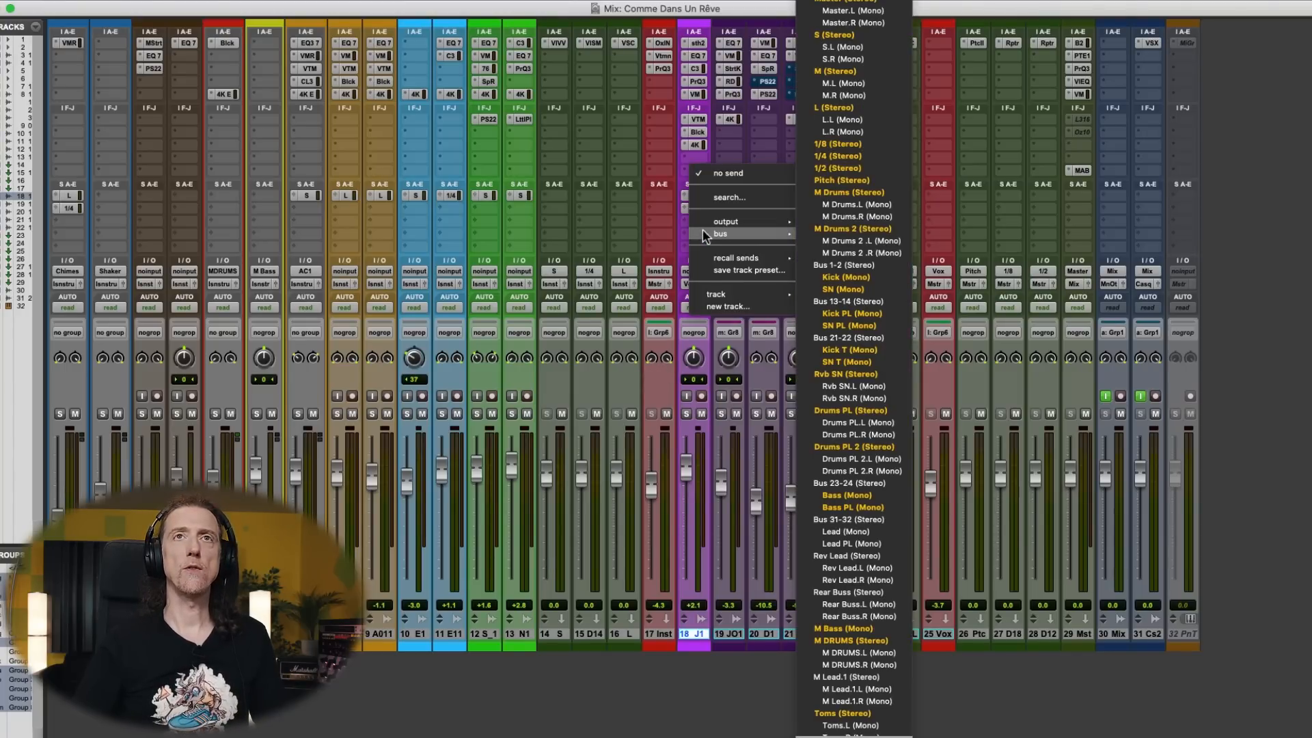
{"action": "left_click", "coordinate": [711, 305]}
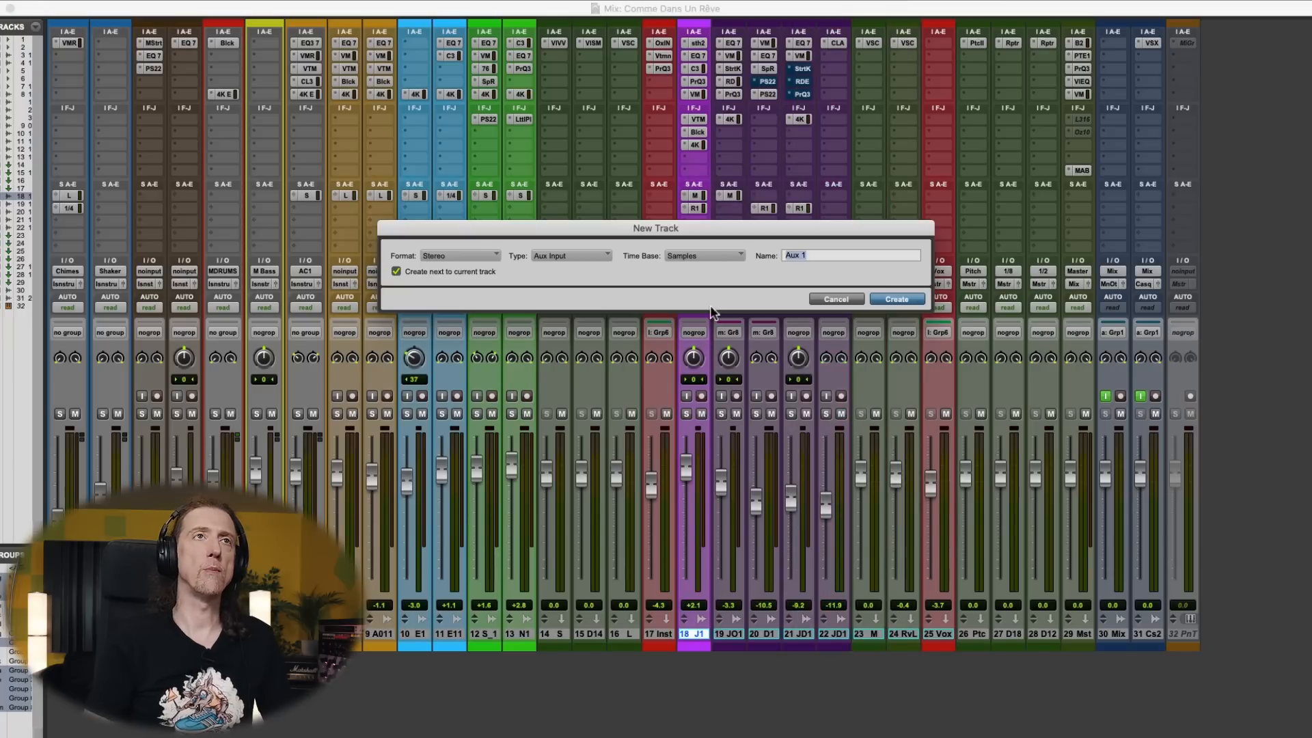
{"action": "type", "text": "Fx Bridge"}
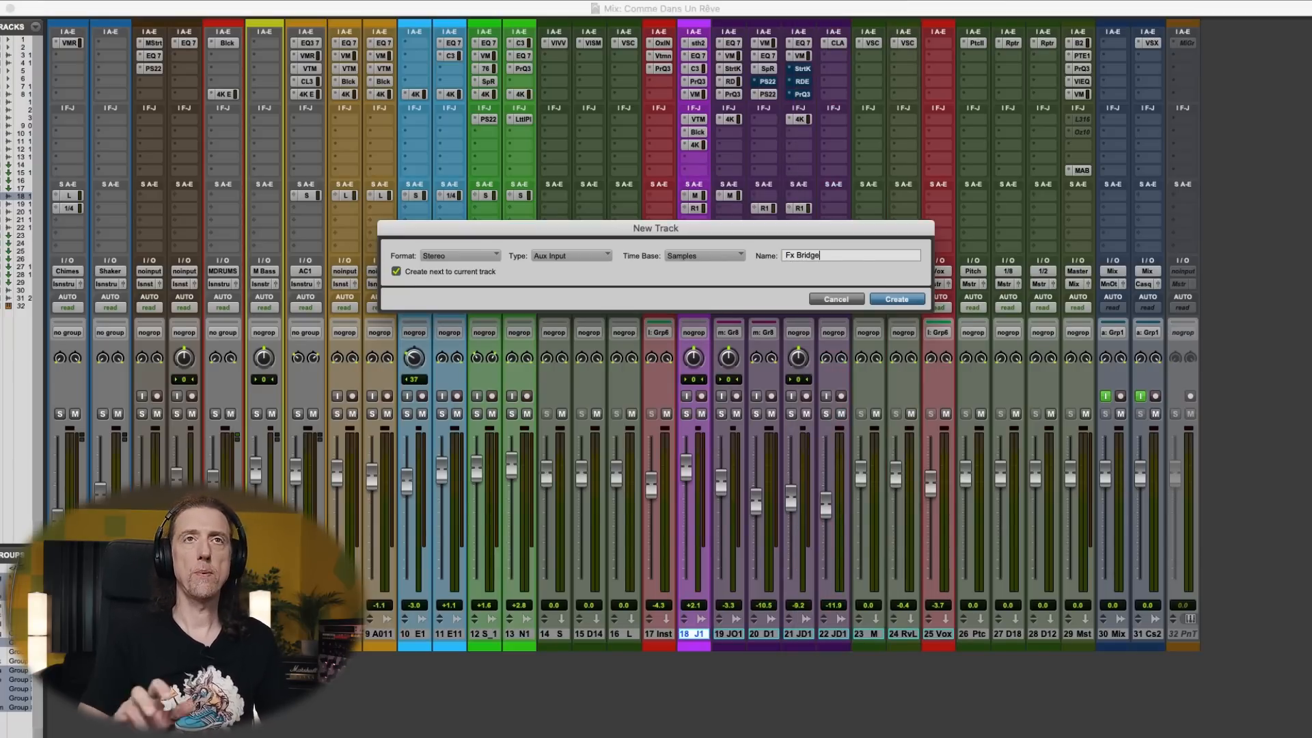
{"action": "key", "text": "Return"}
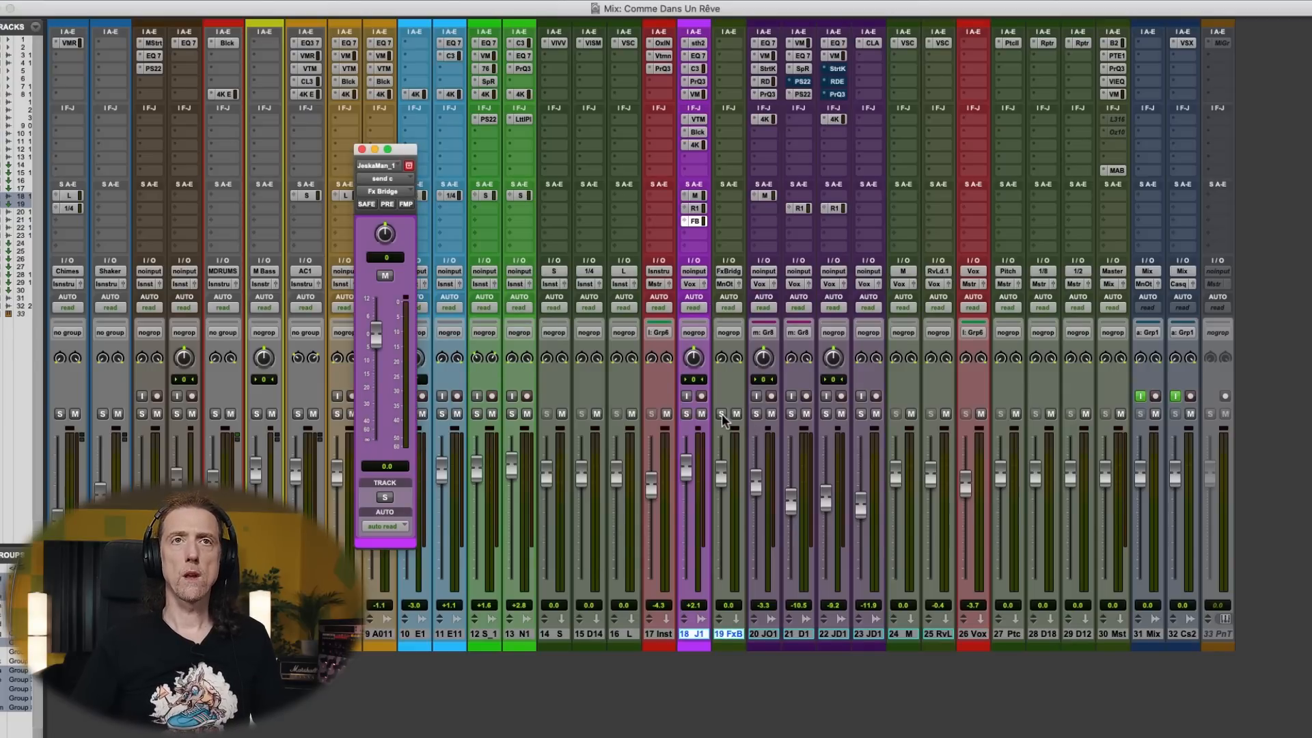
- Move the Fx Bridge aux between the vocal reverb aux and the Vox bus track, and route its output to the Vox bus
{"action": "left_click_drag", "start_coordinate": [738, 639], "coordinate": [939, 635]}
{"action": "left_click", "coordinate": [943, 286]}
{"action": "mouse_move", "coordinate": [960, 296]}
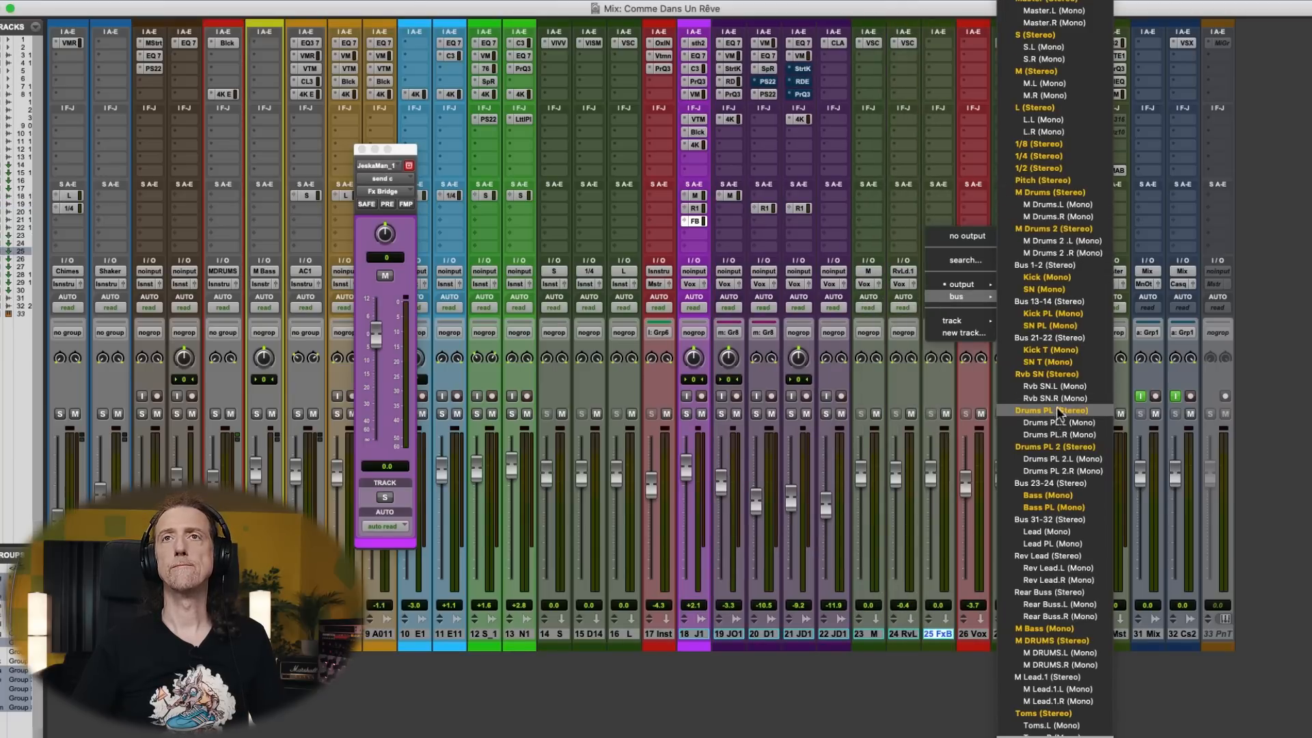
{"action": "scroll", "coordinate": [1058, 412], "scroll_direction": "down", "scroll_amount": 5}
{"action": "scroll", "coordinate": [1042, 677], "scroll_direction": "down", "scroll_amount": 1}
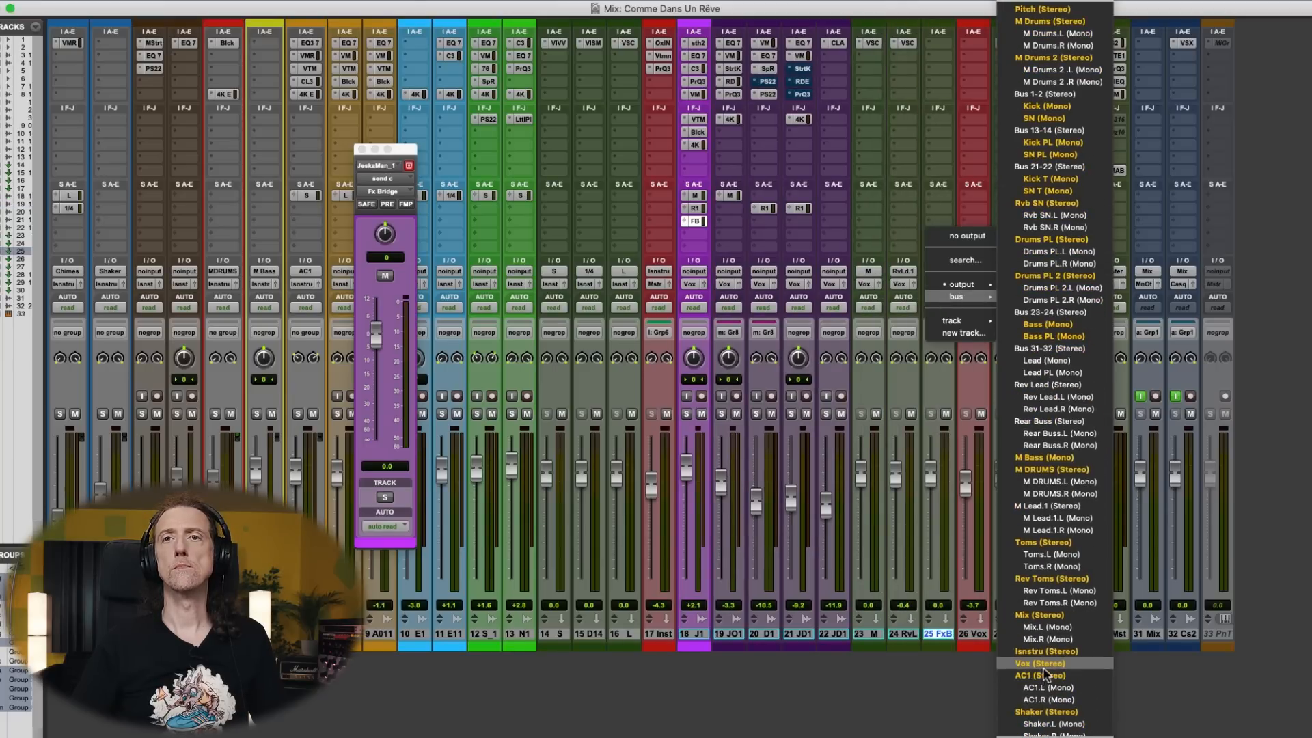
{"action": "left_click", "coordinate": [1043, 673]}
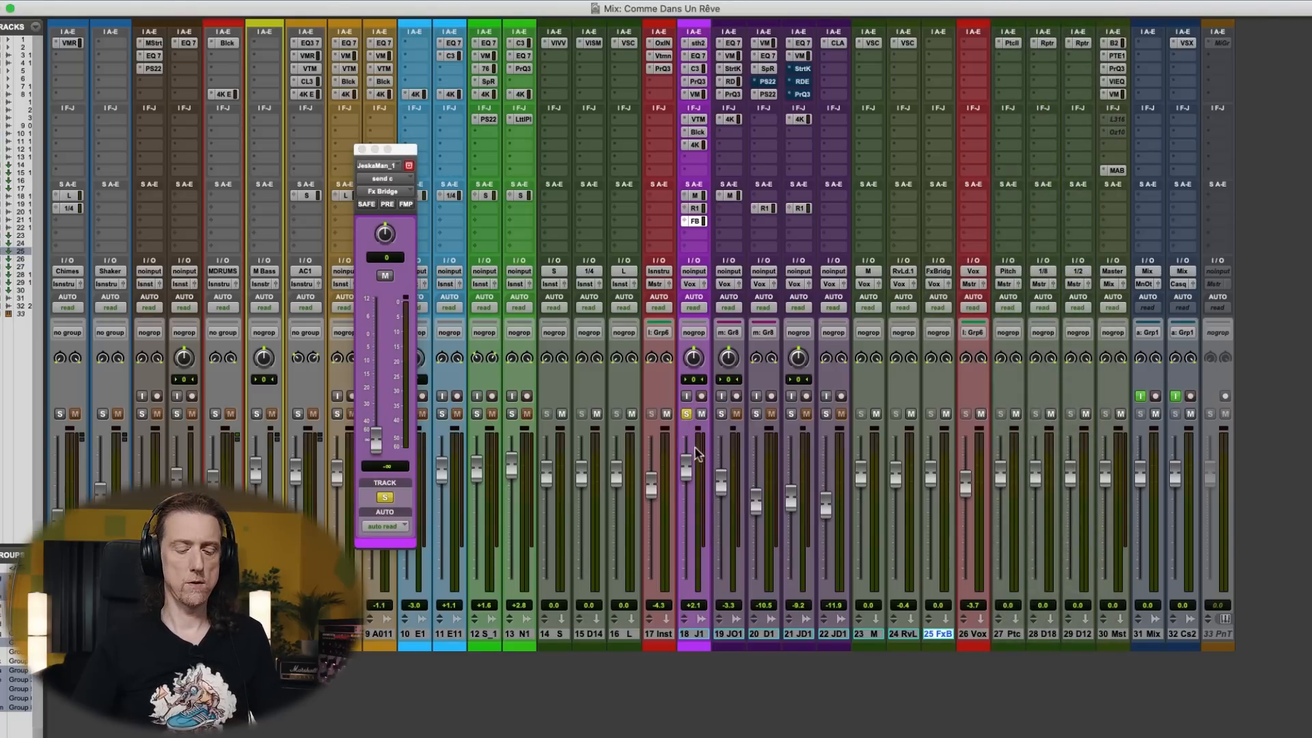
- Place the cursor at bar 66 on track 18 and insert the stereo ValhallaSpaceModulator on Fx Bridge
{"action": "key", "text": "super+equal"}
{"action": "left_click", "coordinate": [652, 374]}
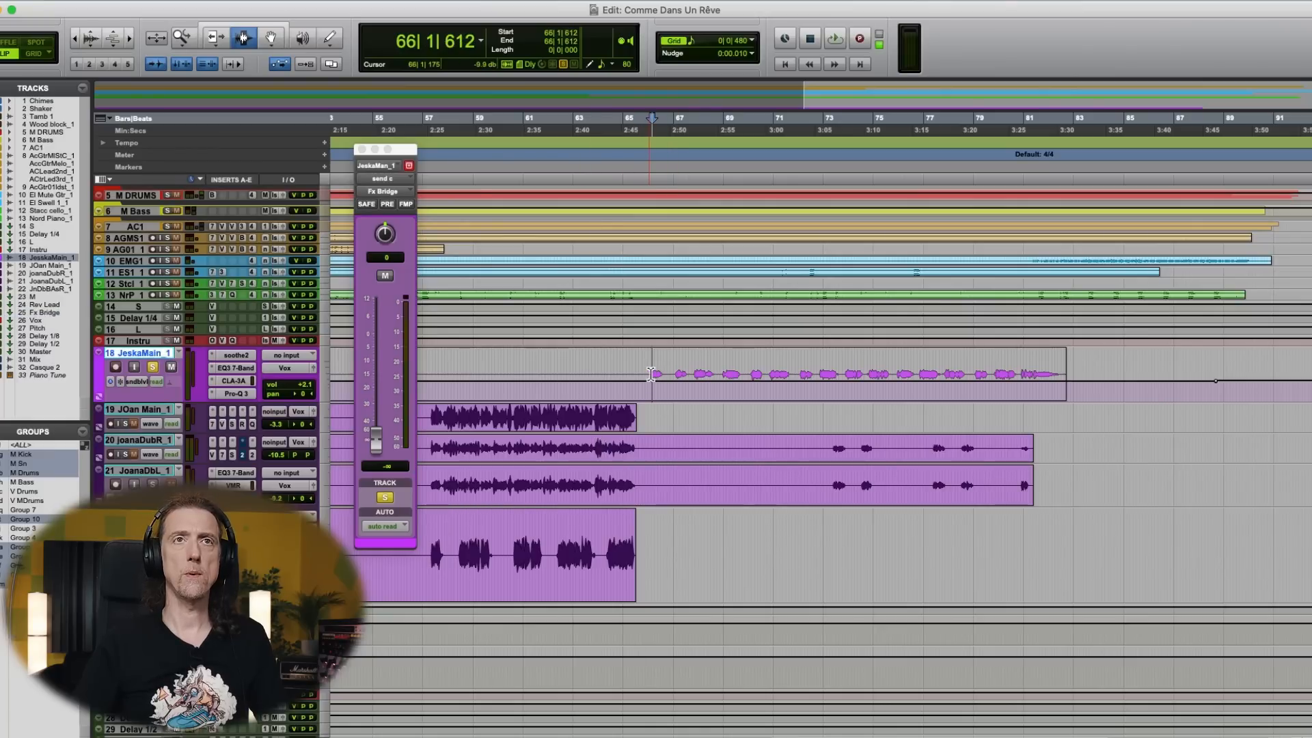
{"action": "key", "text": "super+equal"}
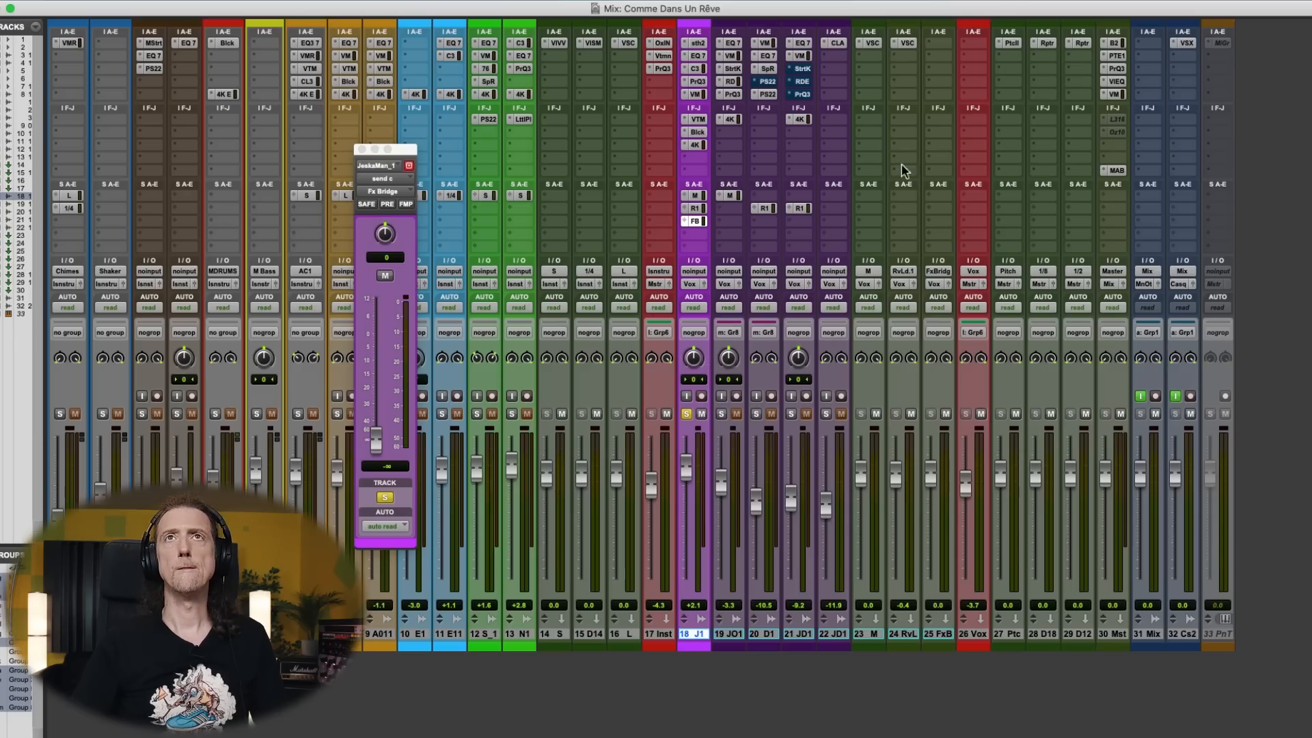
{"action": "left_click", "coordinate": [943, 43]}
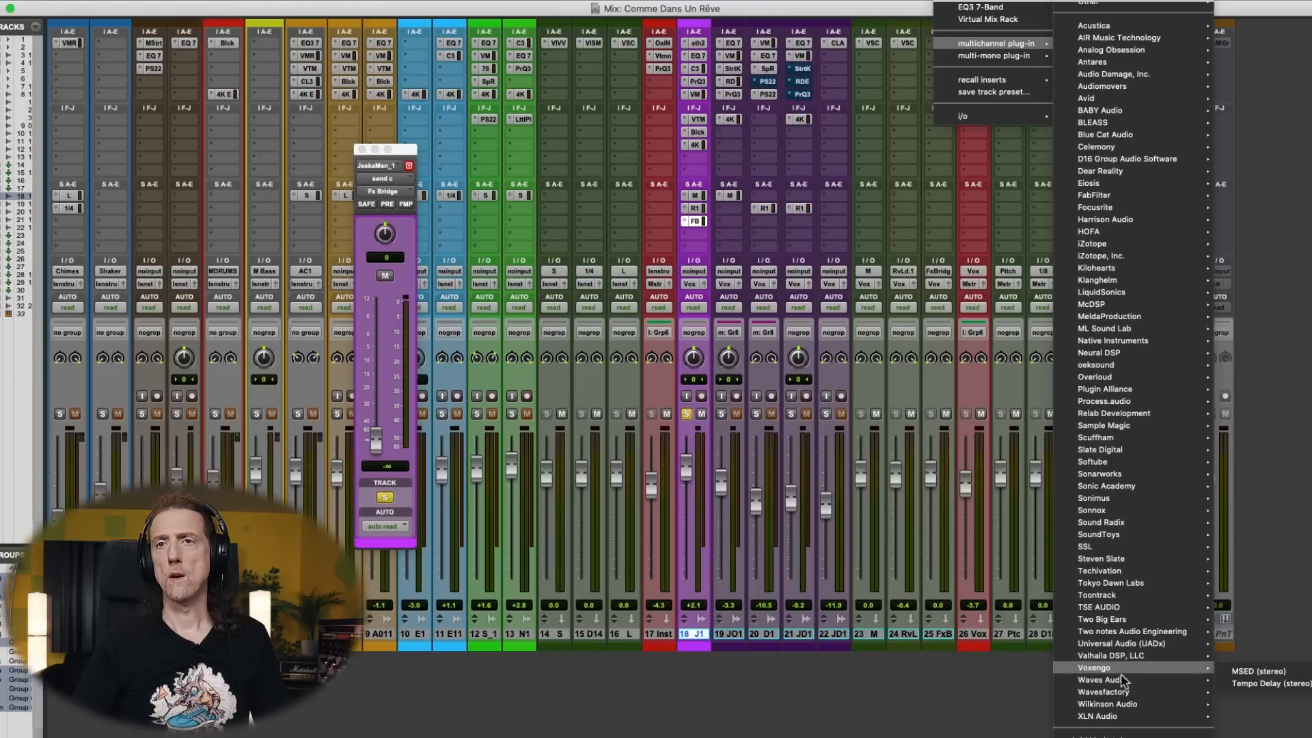
{"action": "mouse_move", "coordinate": [1121, 674]}
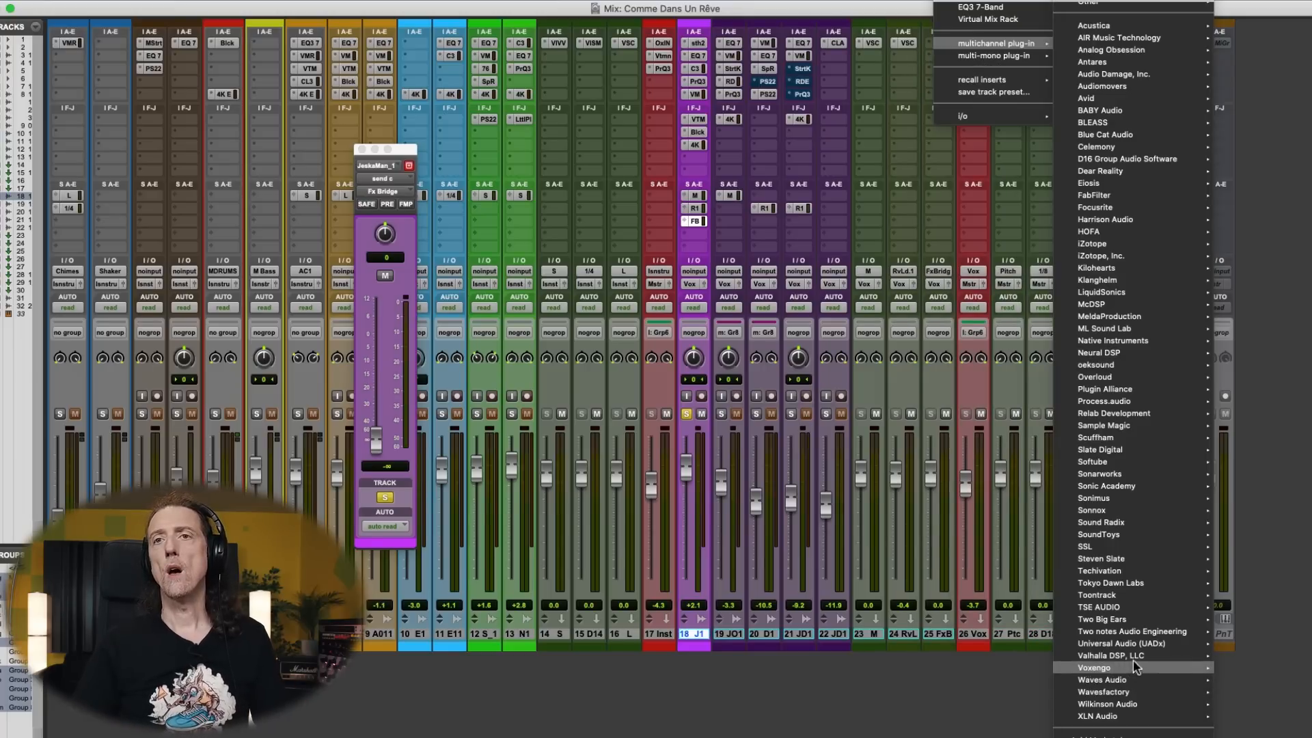
{"action": "left_click", "coordinate": [998, 671]}
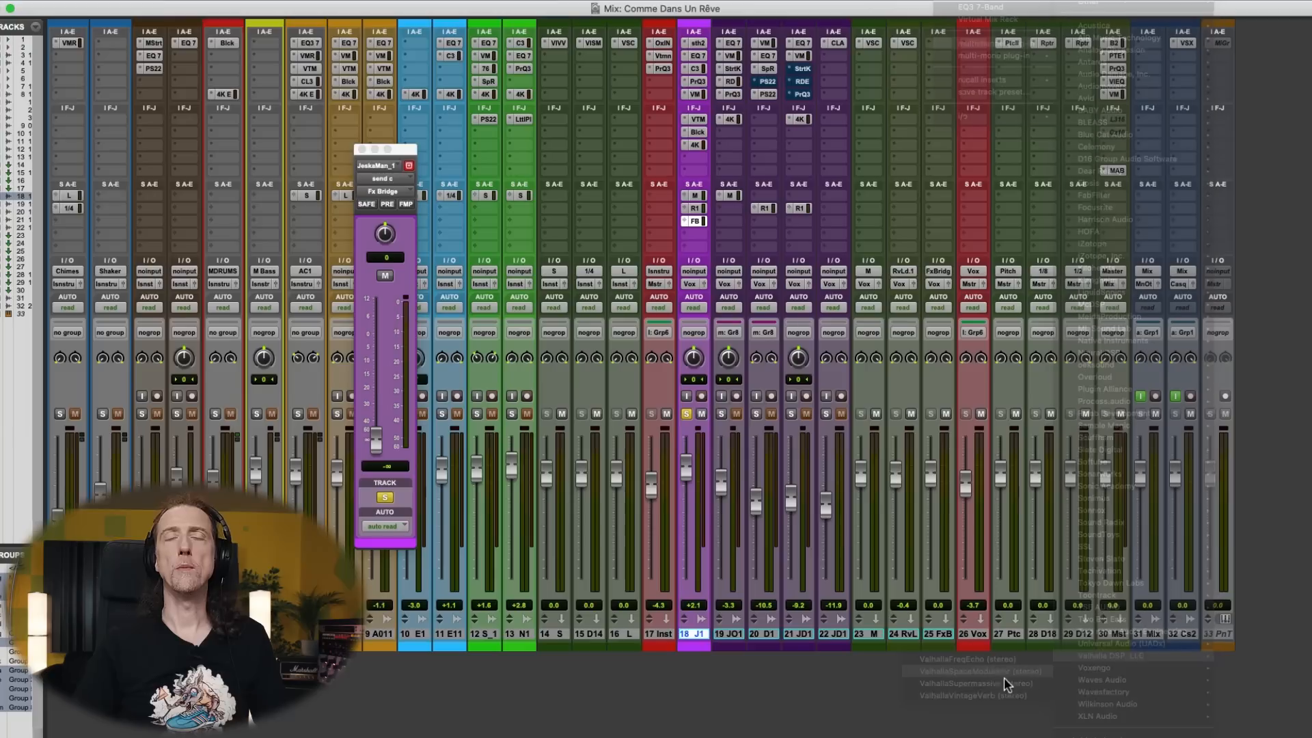
- Load the Echospace Of Odin reverb preset in ValhallaSpaceModulator and set its mix to 100%
{"action": "left_click", "coordinate": [290, 215]}
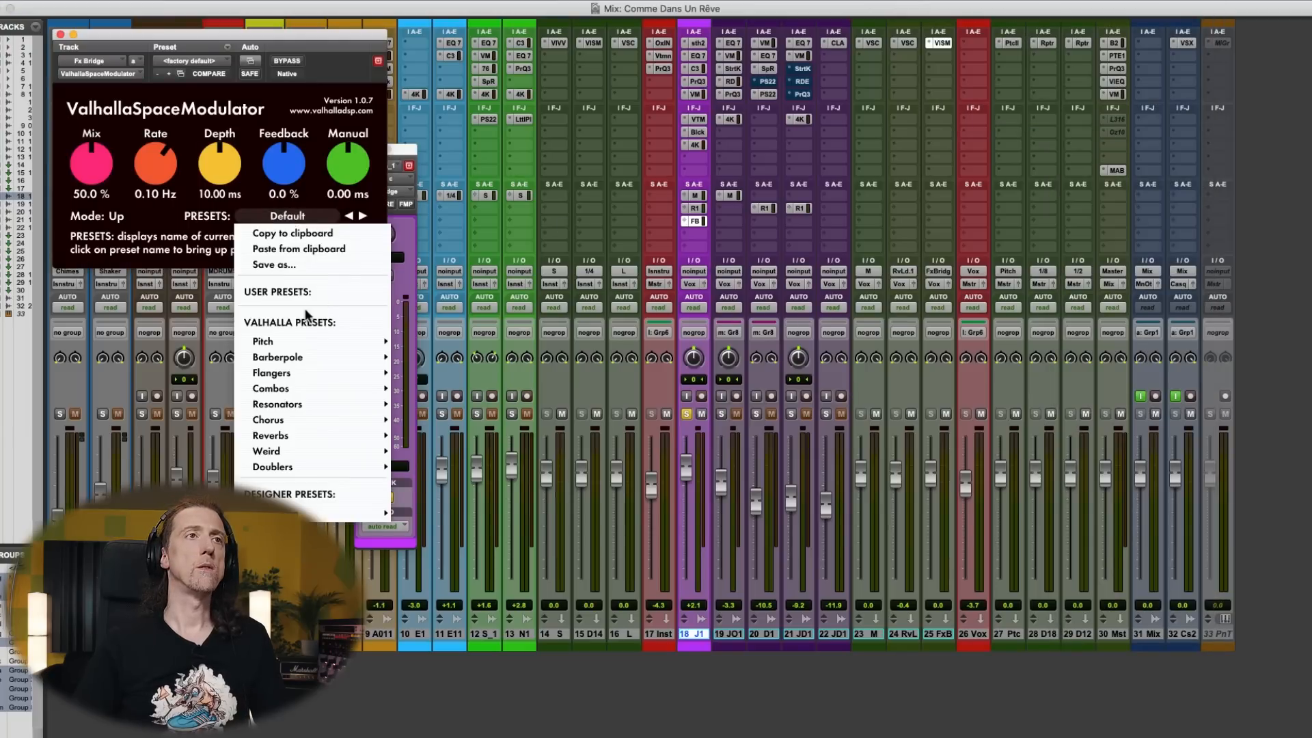
{"action": "mouse_move", "coordinate": [322, 443]}
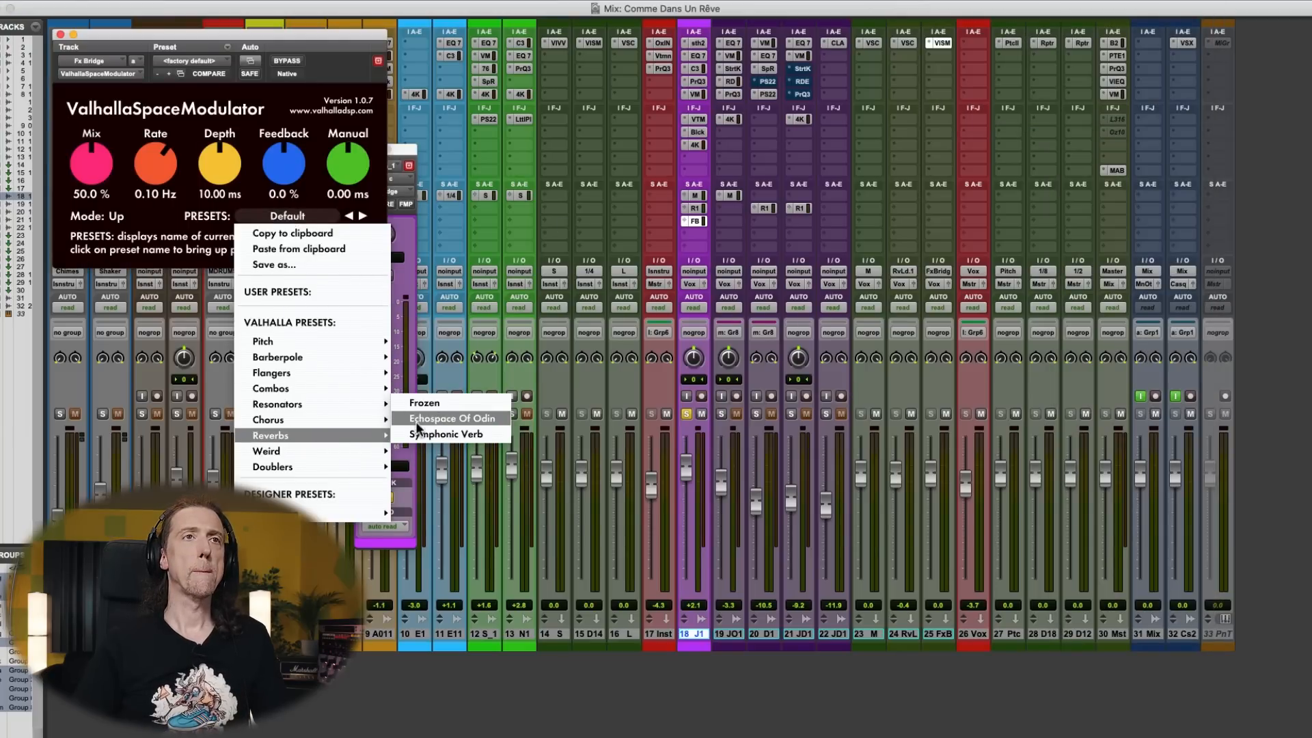
{"action": "left_click", "coordinate": [438, 418]}
{"action": "left_click_drag", "start_coordinate": [92, 164], "coordinate": [137, 27]}
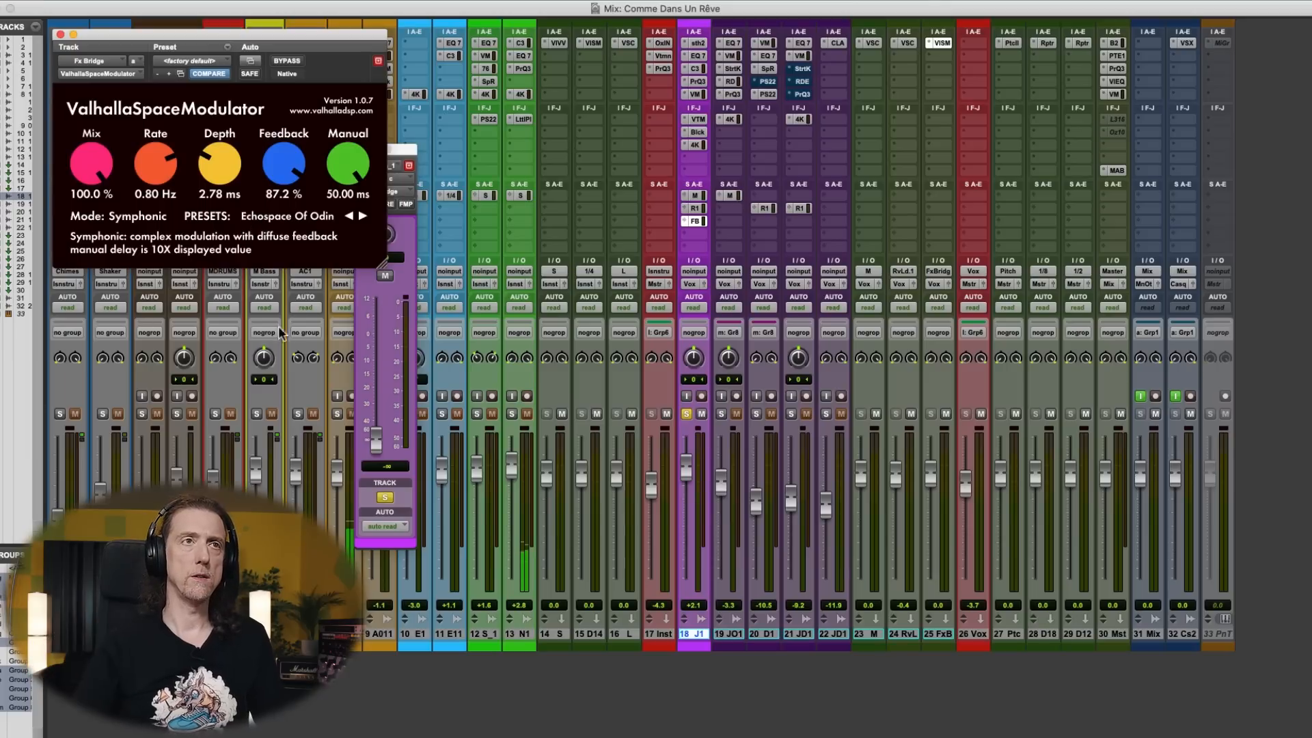
- Raise track 18's send to Fx Bridge to about -16.9 dB and set the modulator's feedback to 64%
{"action": "left_click_drag", "start_coordinate": [375, 441], "coordinate": [382, 372]}
{"action": "key", "text": "super+w"}
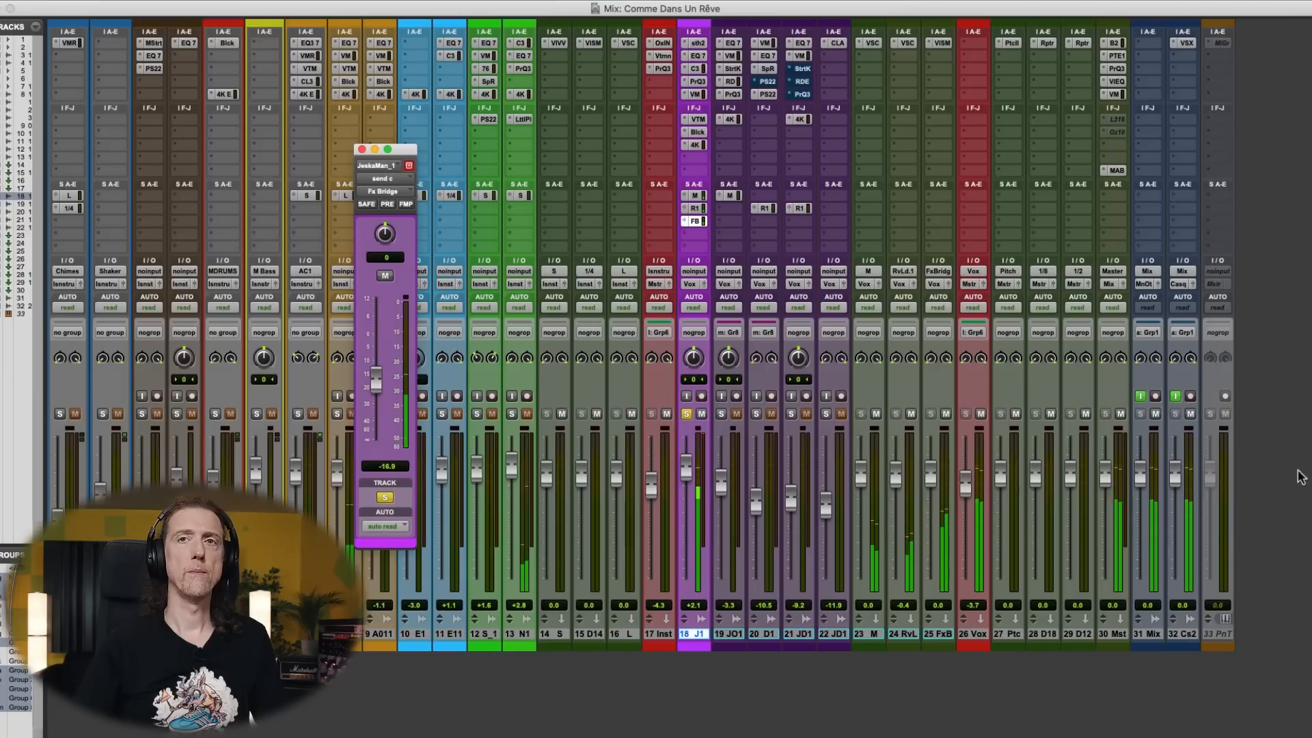
{"action": "left_click", "coordinate": [940, 43]}
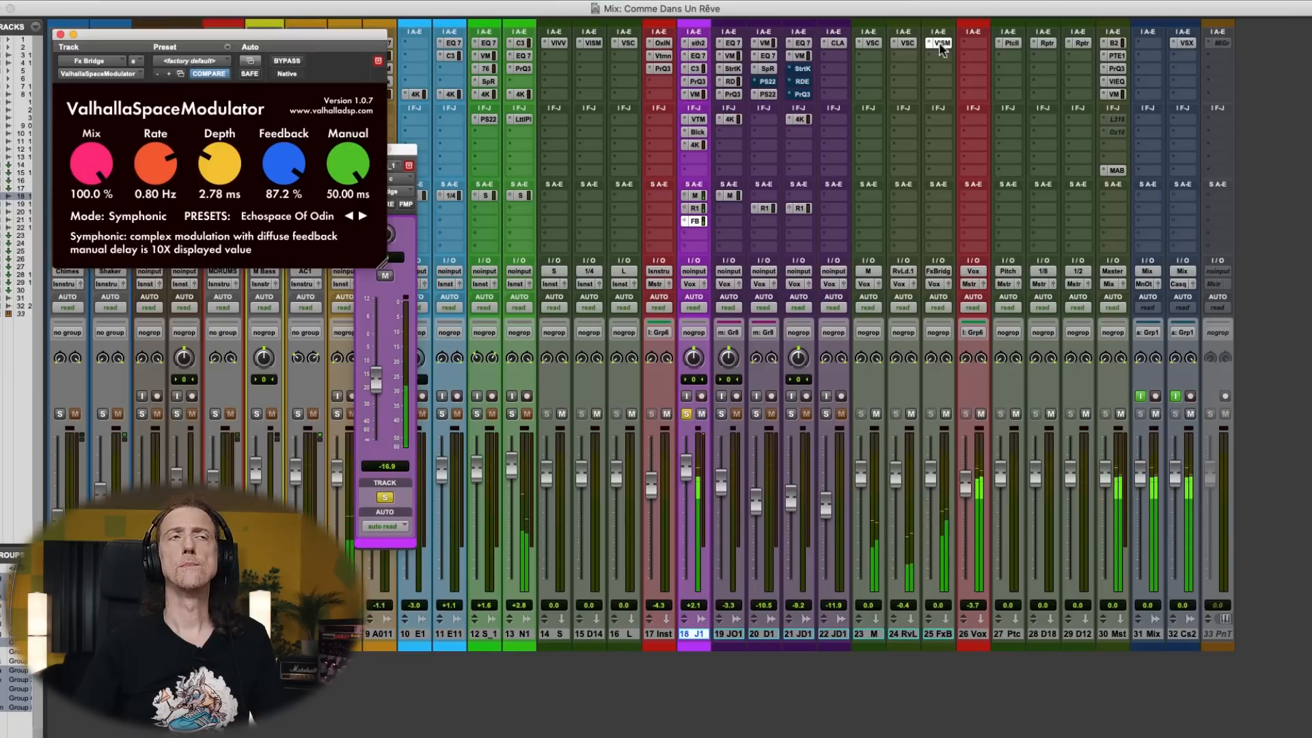
{"action": "left_click_drag", "start_coordinate": [280, 167], "coordinate": [277, 185]}
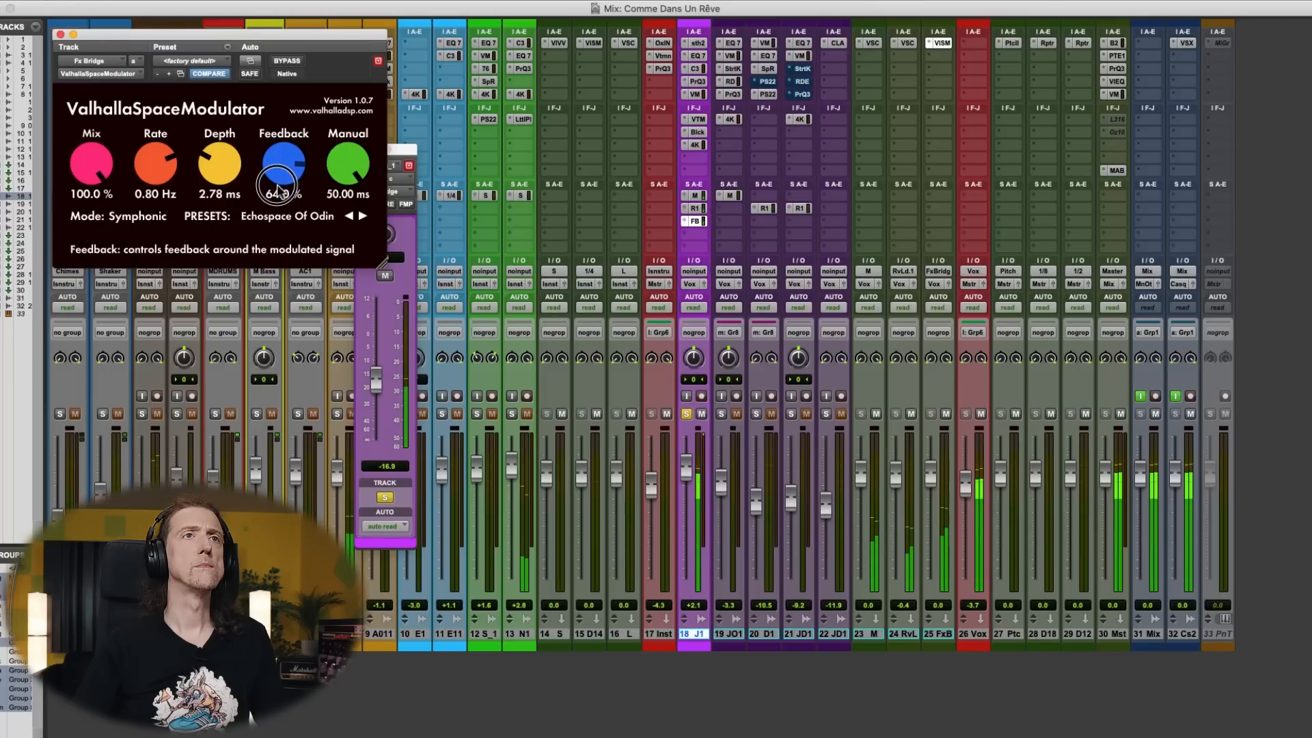
- Unsolo track 18, reduce the modulator's feedback to 56.8% and adjust the Fx Bridge send to about -14.7 dB
{"action": "left_click", "coordinate": [685, 414]}
{"action": "left_click_drag", "start_coordinate": [379, 388], "coordinate": [378, 396]}
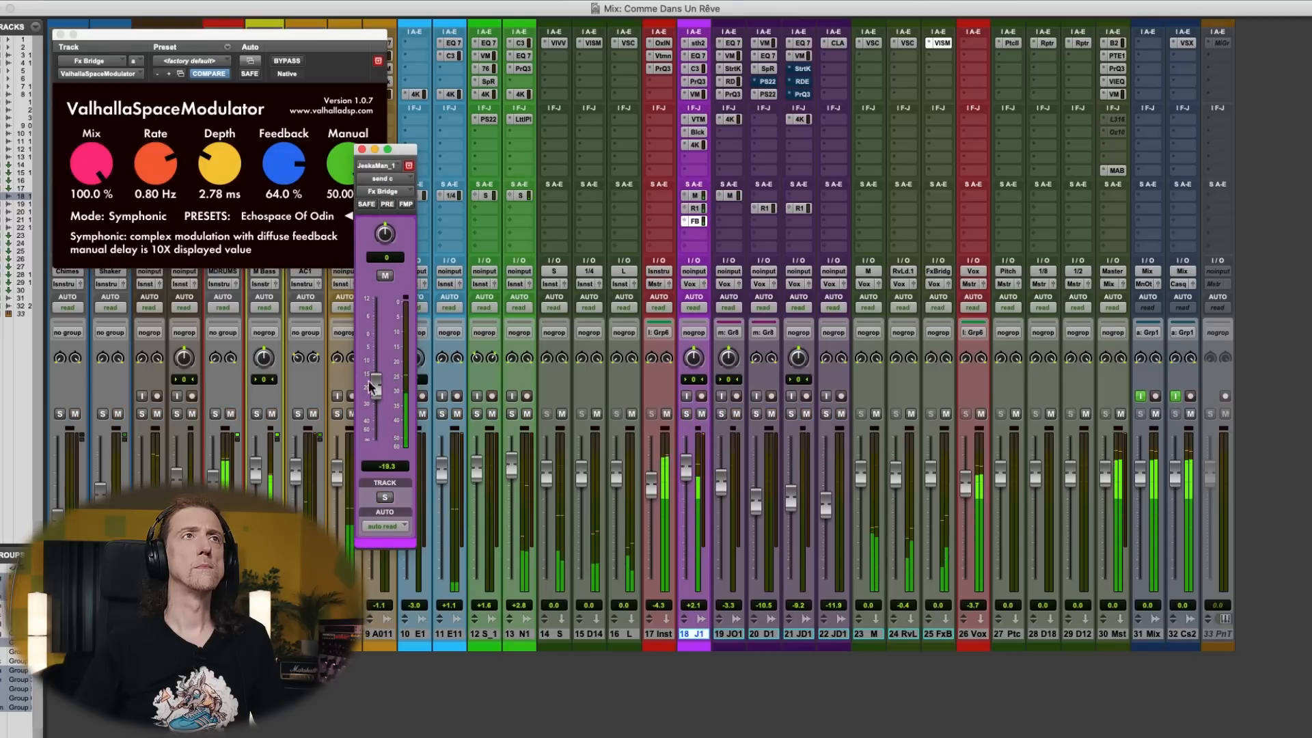
{"action": "left_click", "coordinate": [61, 34]}
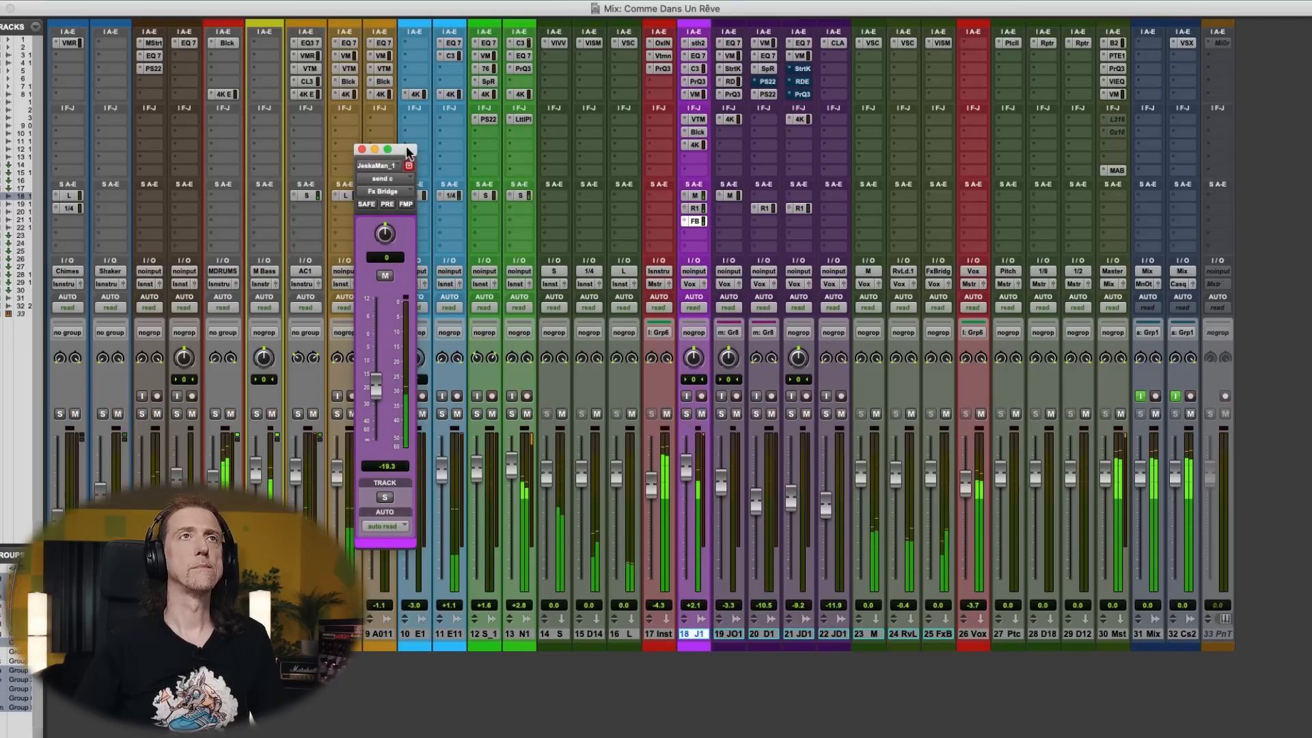
{"action": "left_click_drag", "start_coordinate": [404, 150], "coordinate": [562, 124]}
{"action": "left_click", "coordinate": [942, 43]}
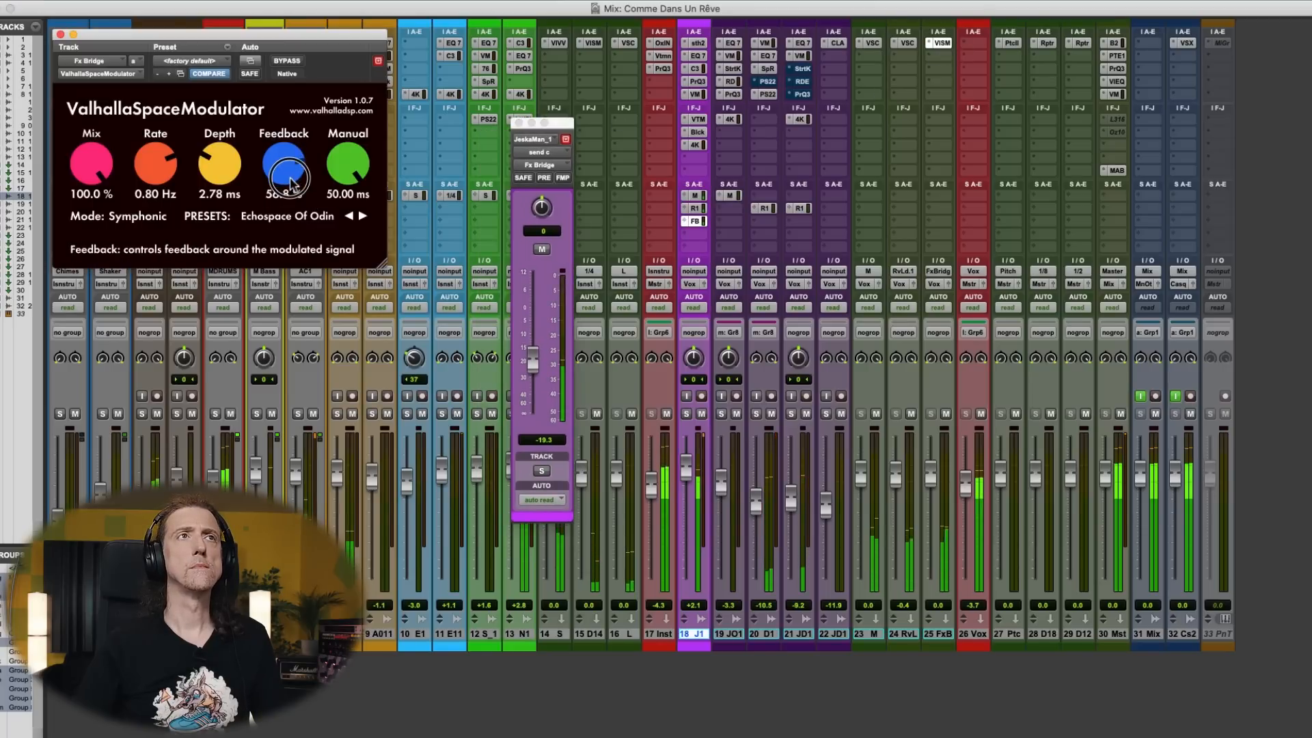
{"action": "left_click", "coordinate": [536, 360]}
{"action": "left_click_drag", "start_coordinate": [537, 364], "coordinate": [538, 357]}
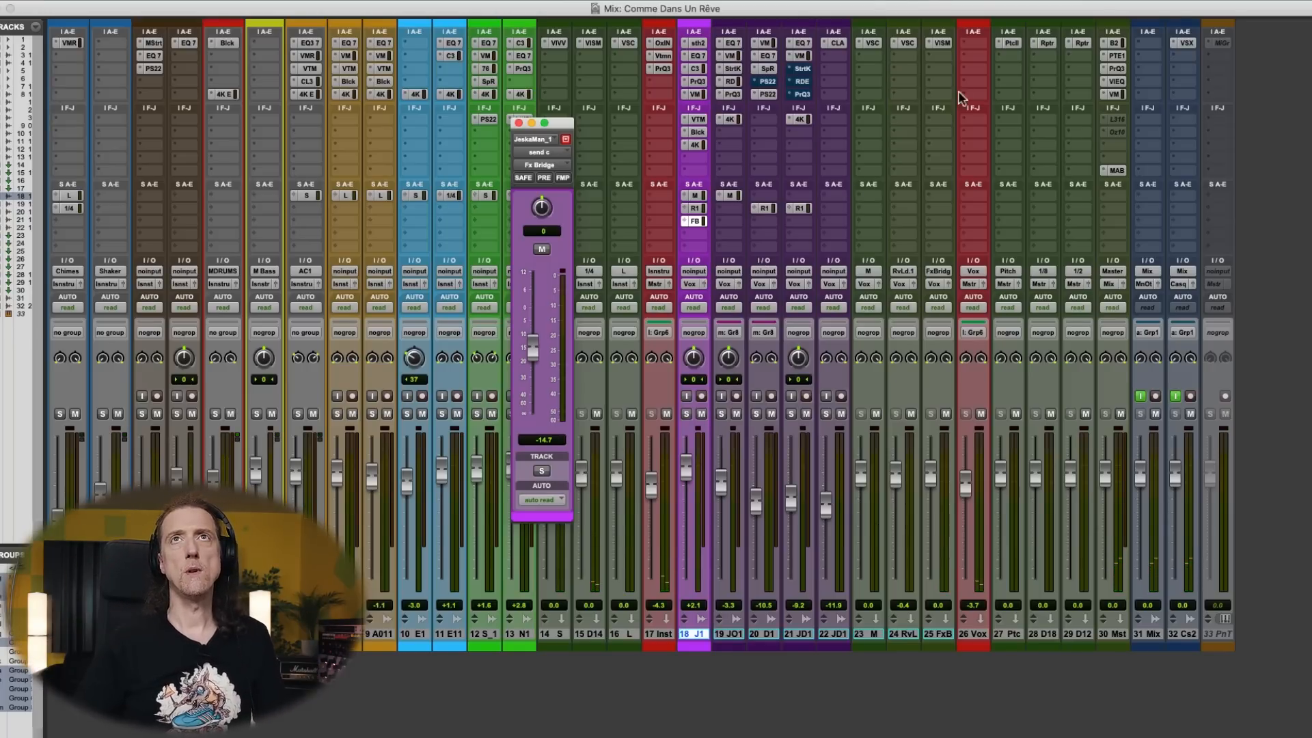
- Replace ValhallaSpaceModulator on the Fx Bridge aux with the stereo Little Plate reverb
{"action": "left_click", "coordinate": [928, 42]}
{"action": "mouse_move", "coordinate": [957, 46]}
{"action": "mouse_move", "coordinate": [1131, 60]}
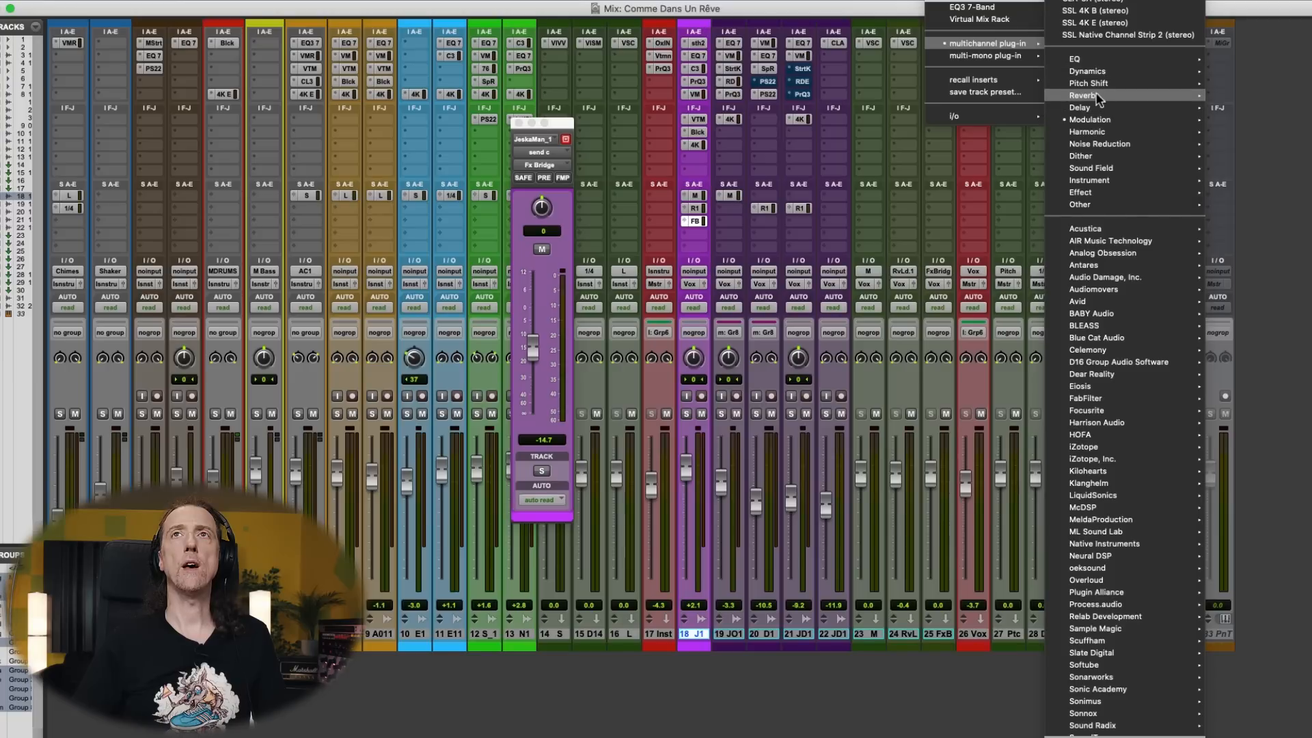
{"action": "mouse_move", "coordinate": [1097, 99]}
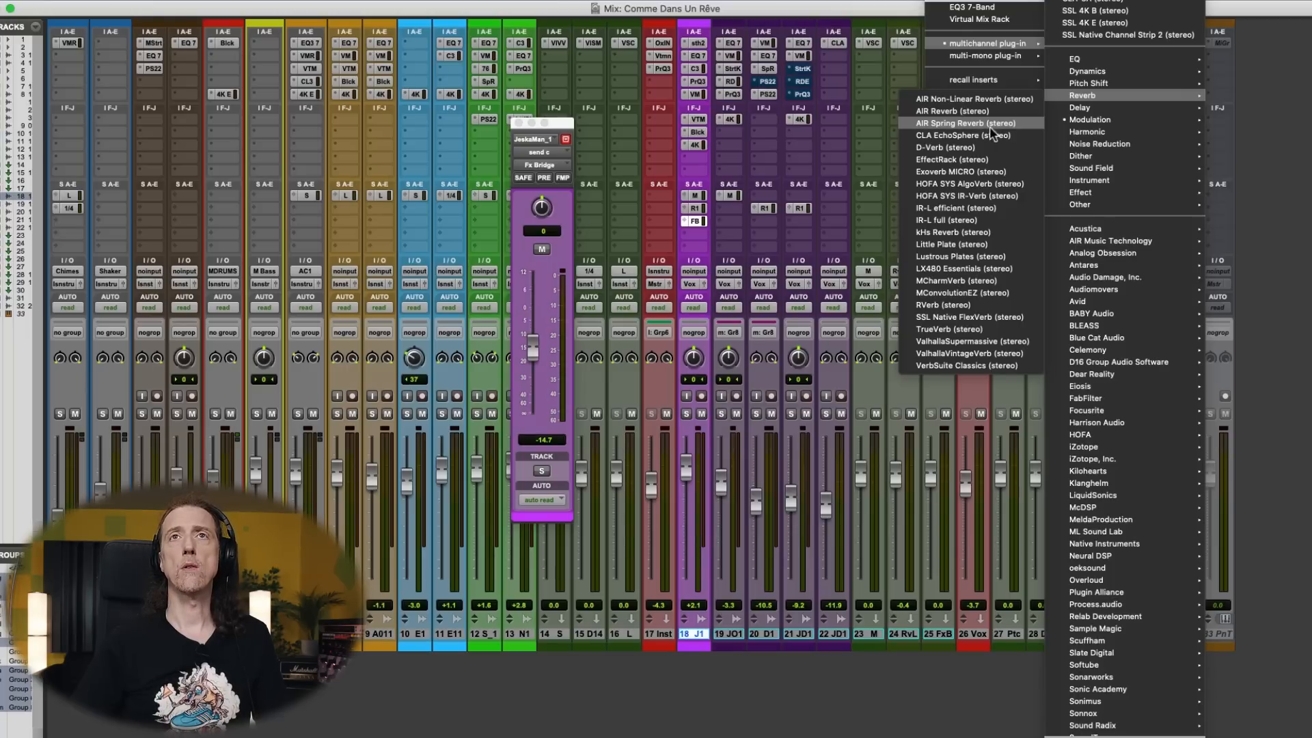
{"action": "left_click", "coordinate": [966, 250]}
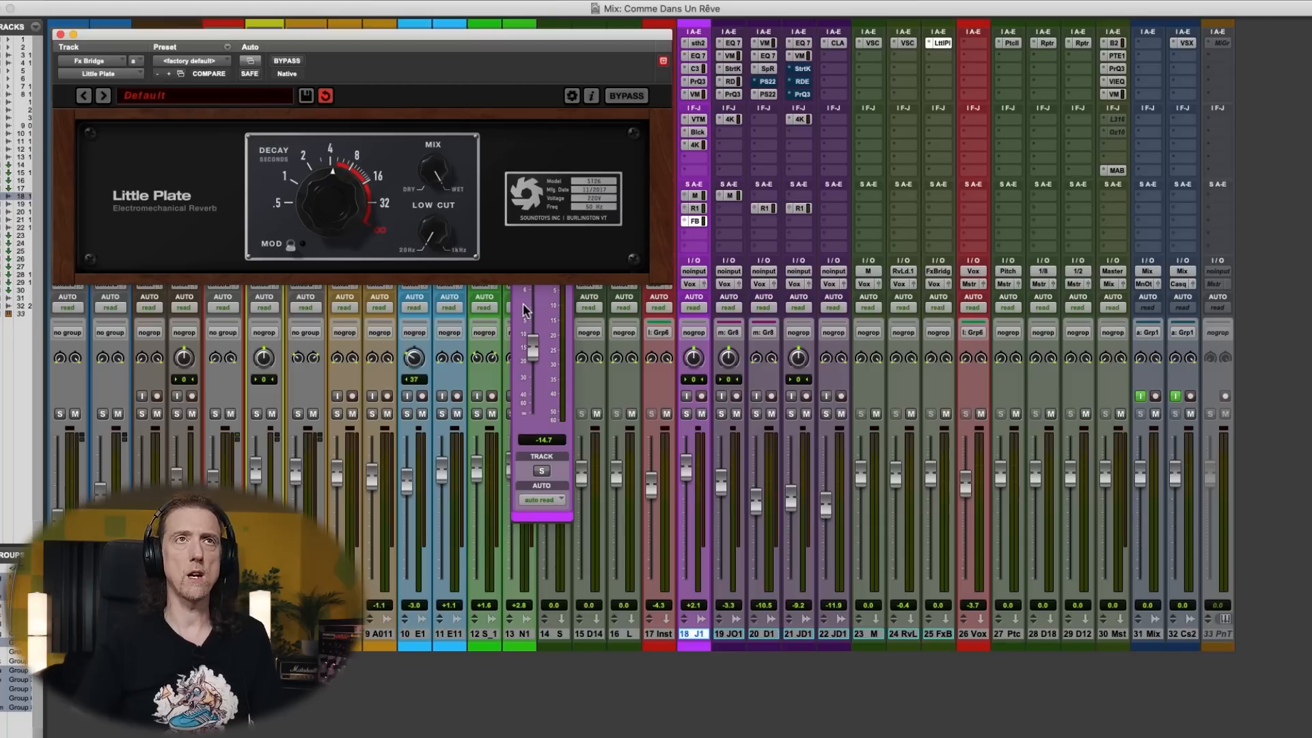
- Play the passage through the plate reverb and raise track 18's Fx Bridge send to about -8.1 dB
{"action": "key", "text": "super+w"}
{"action": "left_click_drag", "start_coordinate": [553, 121], "coordinate": [377, 101]}
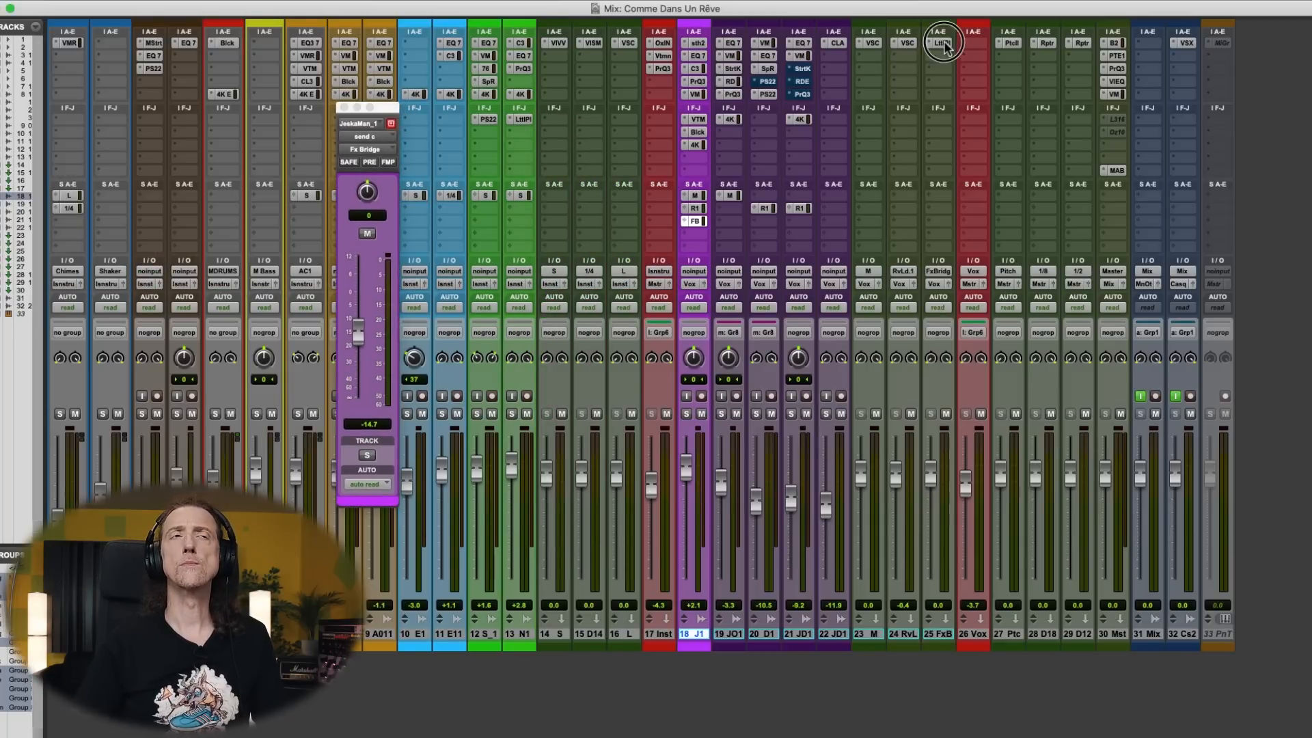
{"action": "left_click", "coordinate": [942, 43]}
{"action": "left_click", "coordinate": [368, 410]}
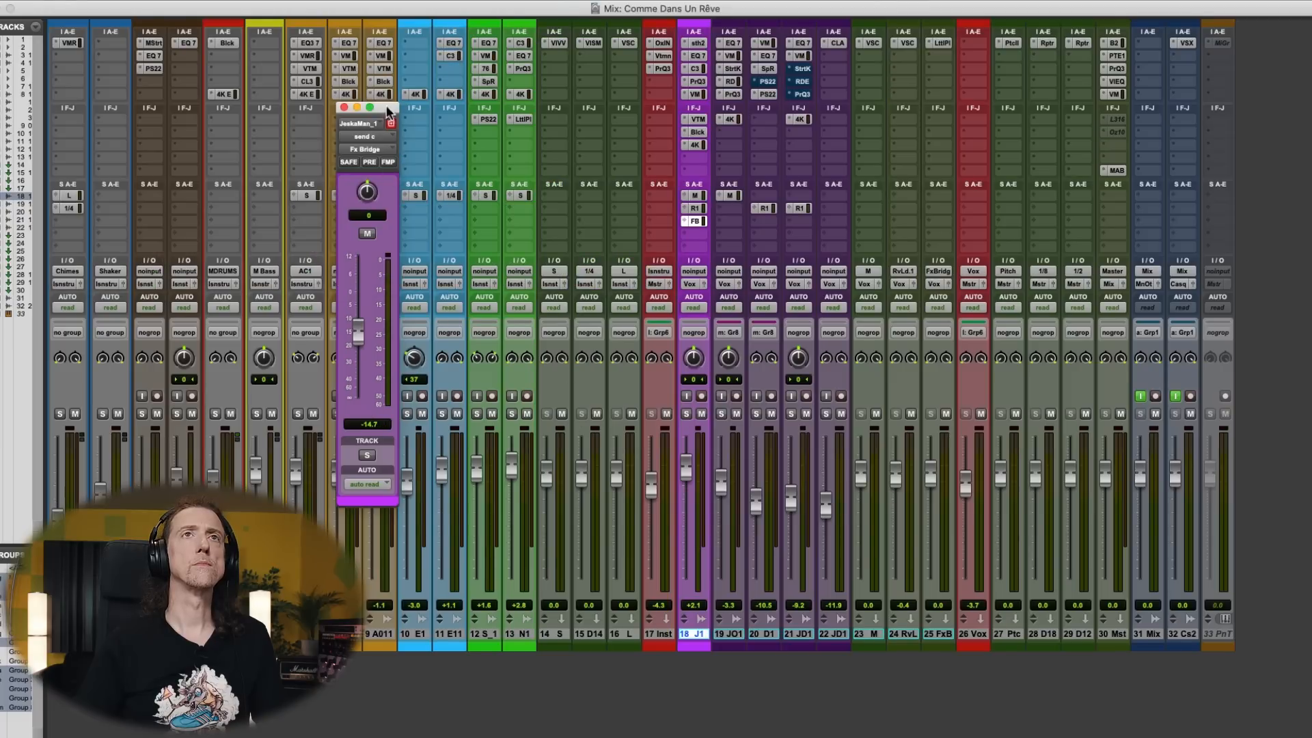
{"action": "left_click_drag", "start_coordinate": [387, 112], "coordinate": [601, 100]}
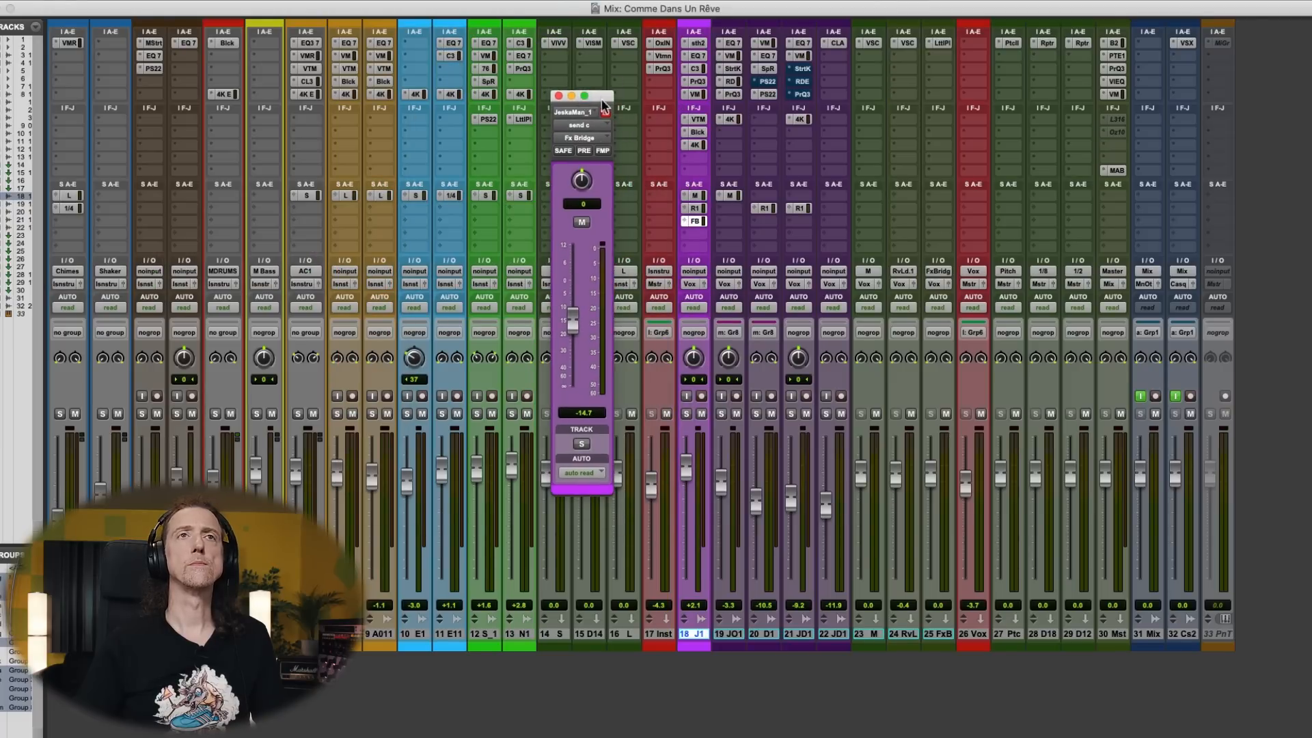
{"action": "key", "text": "space"}
{"action": "left_click_drag", "start_coordinate": [573, 329], "coordinate": [576, 310]}
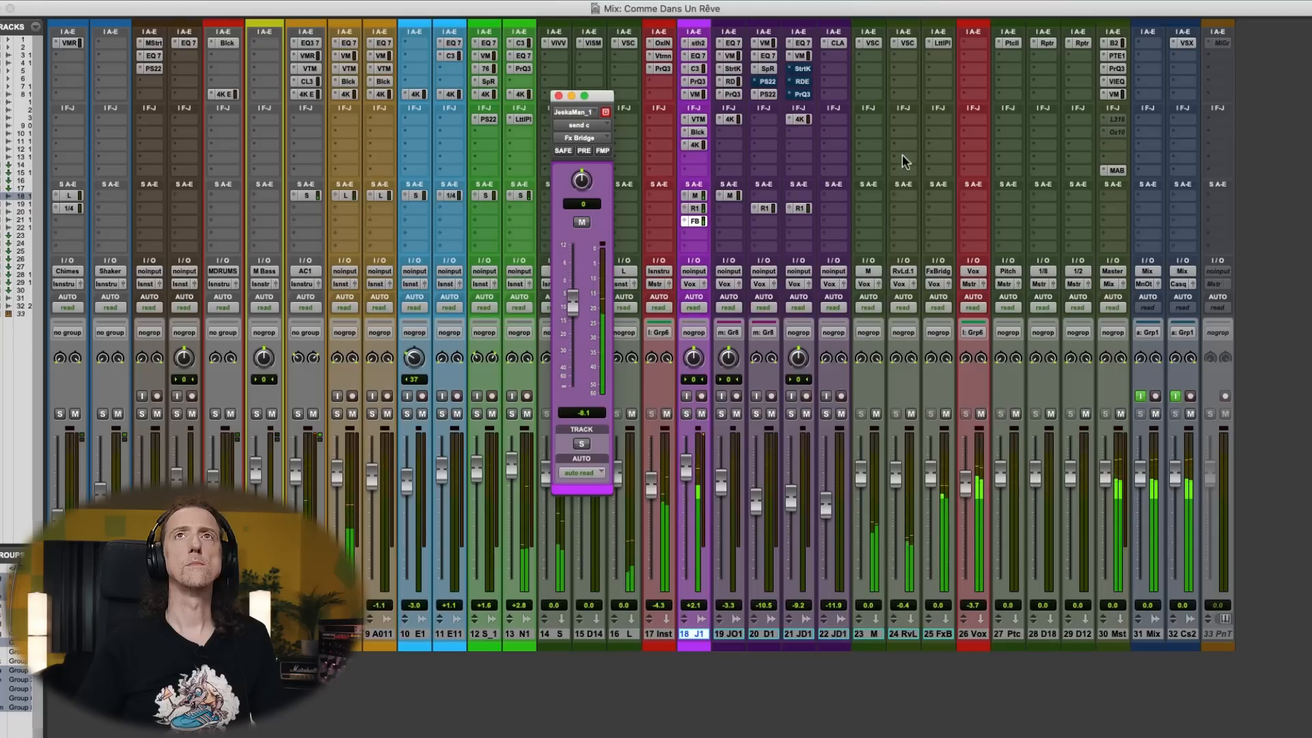
- Lengthen the Little Plate decay on Fx Bridge to a little over 4 seconds
{"action": "left_click", "coordinate": [943, 44]}
{"action": "left_click_drag", "start_coordinate": [321, 208], "coordinate": [326, 199]}
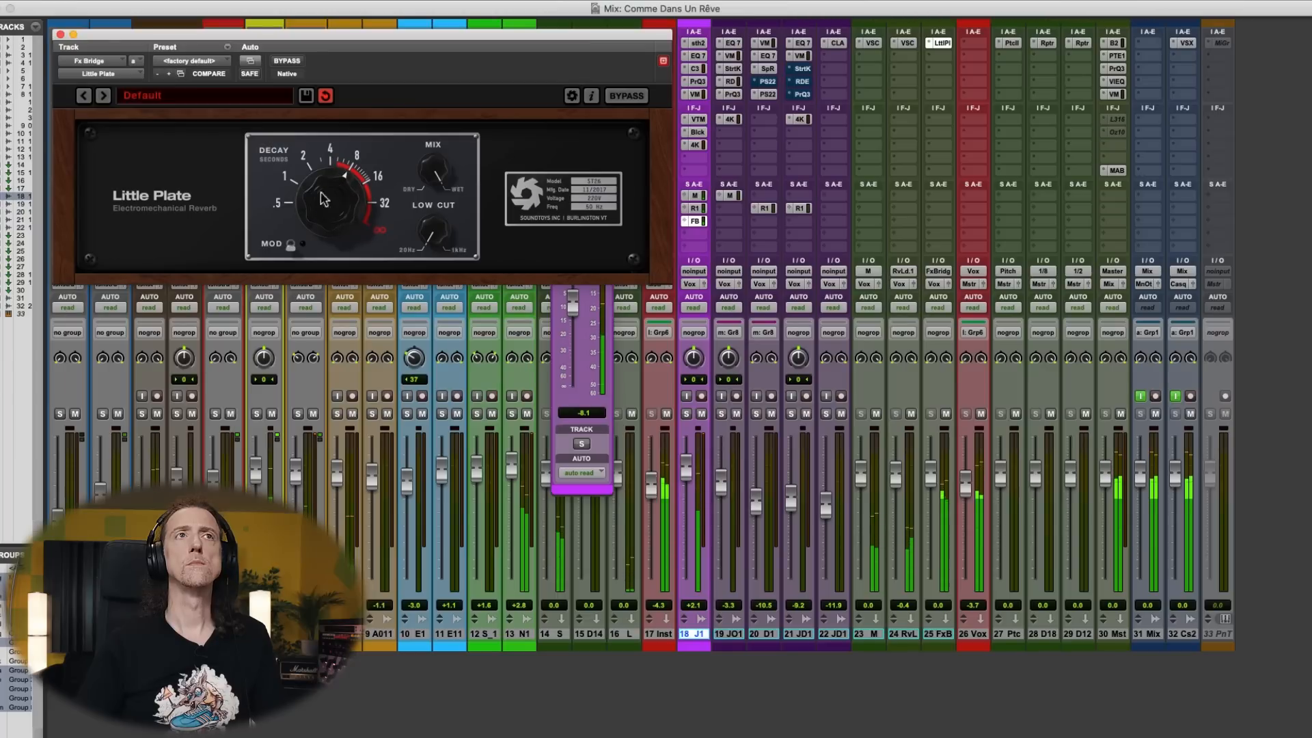
{"action": "left_click", "coordinate": [73, 35]}
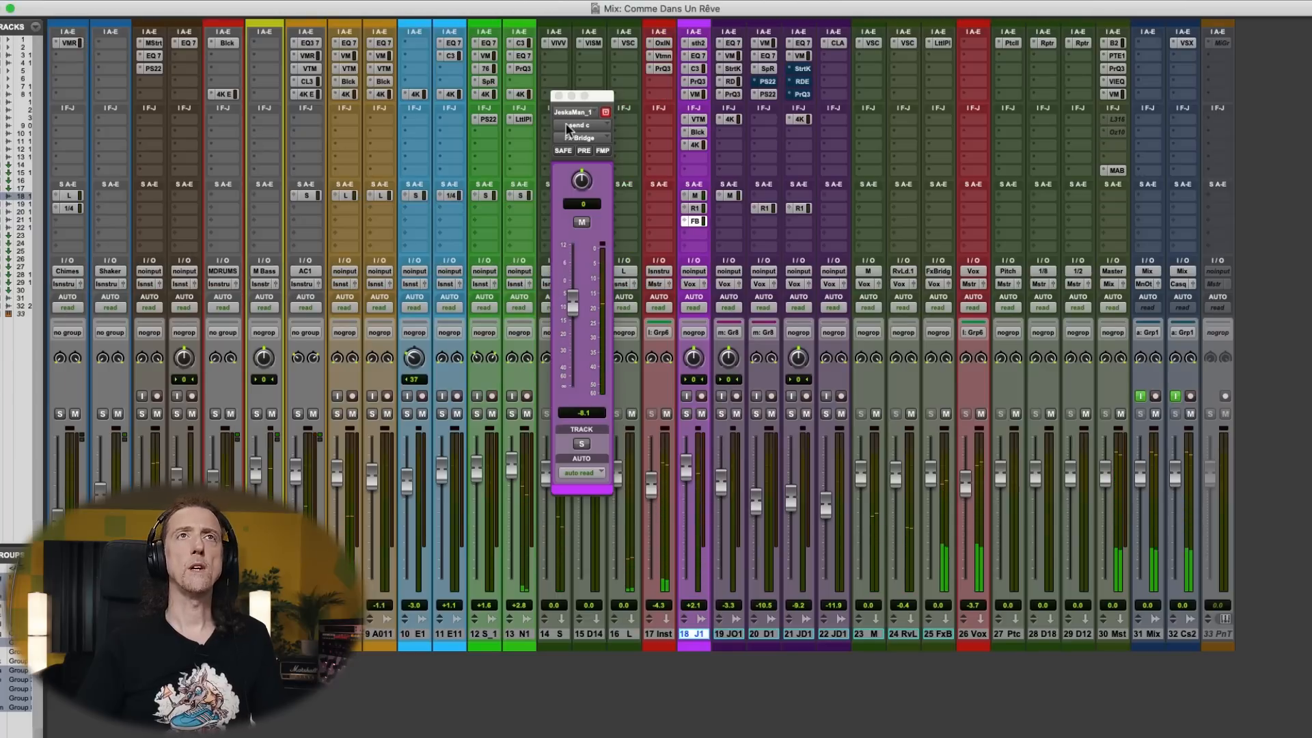
- Lower the Fx Bridge send to about -64.2 dB, set track 18's automation to latch and keep the send fader beside the timeline
{"action": "left_click", "coordinate": [575, 412]}
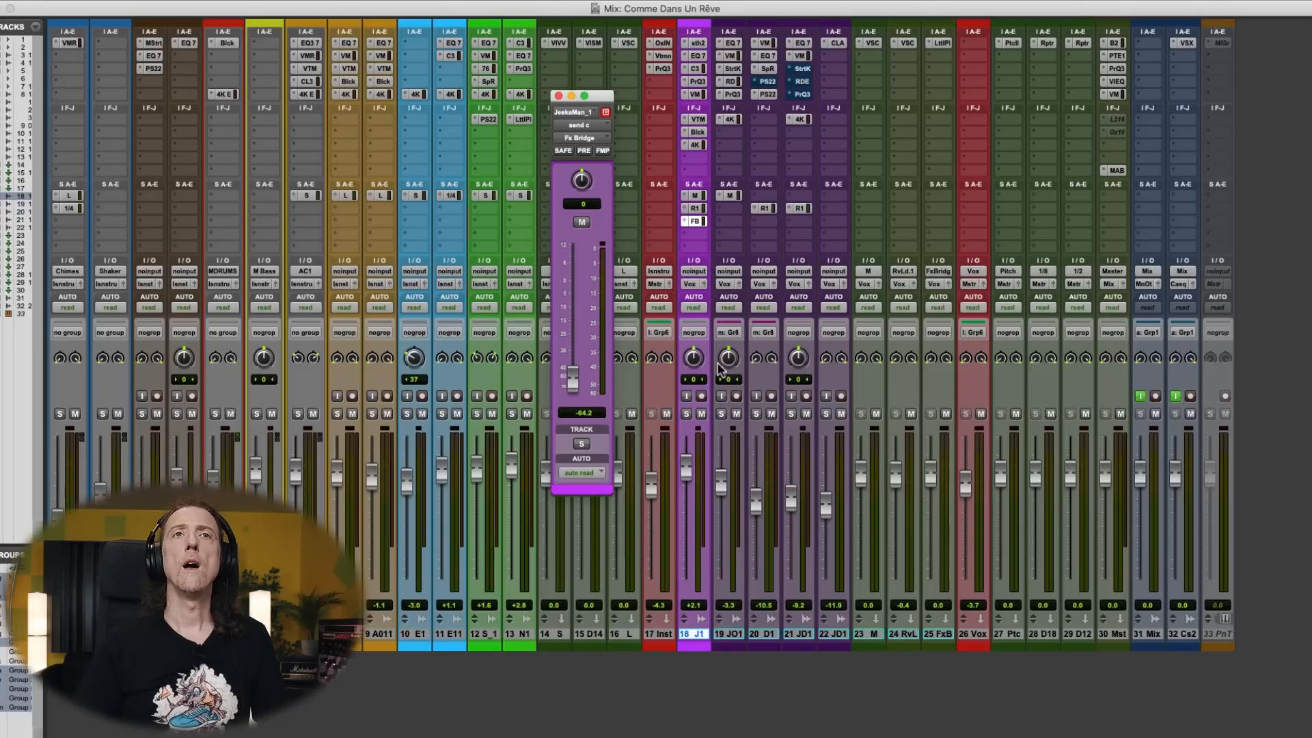
{"action": "left_click", "coordinate": [694, 308]}
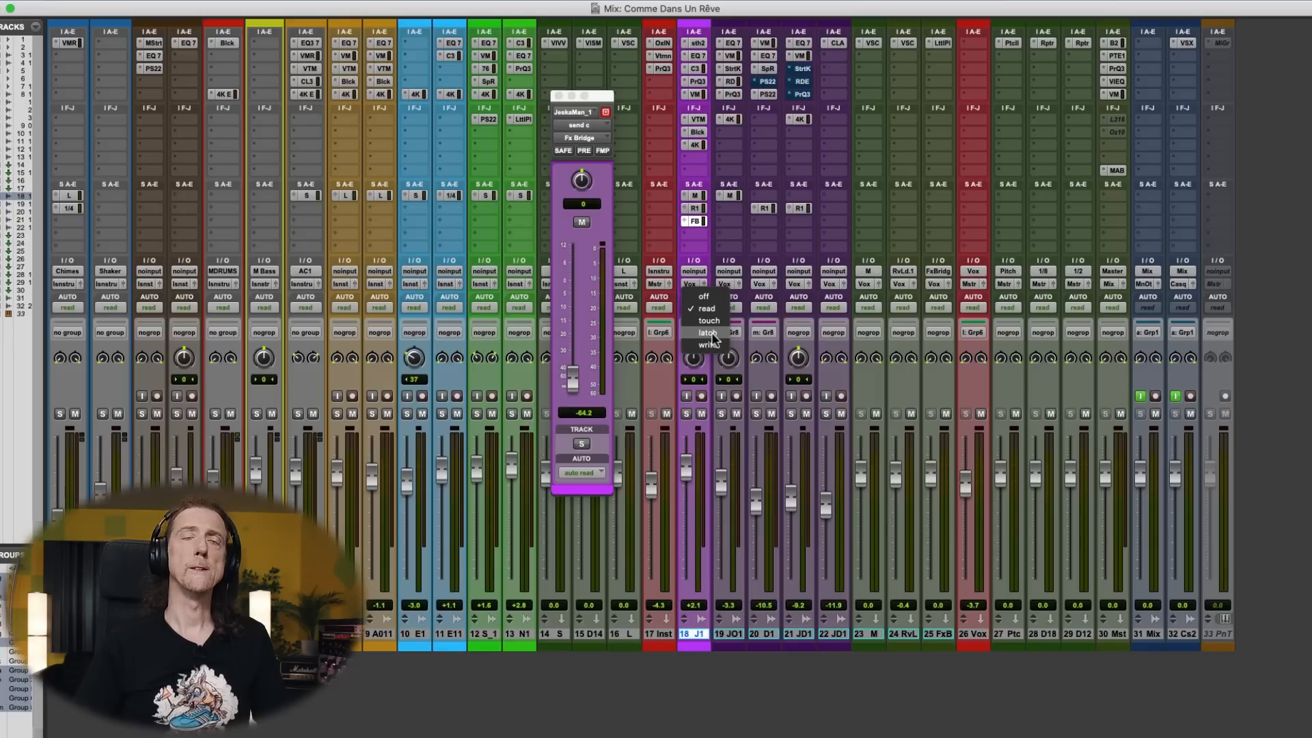
{"action": "left_click", "coordinate": [709, 333]}
{"action": "key", "text": "super+equal"}
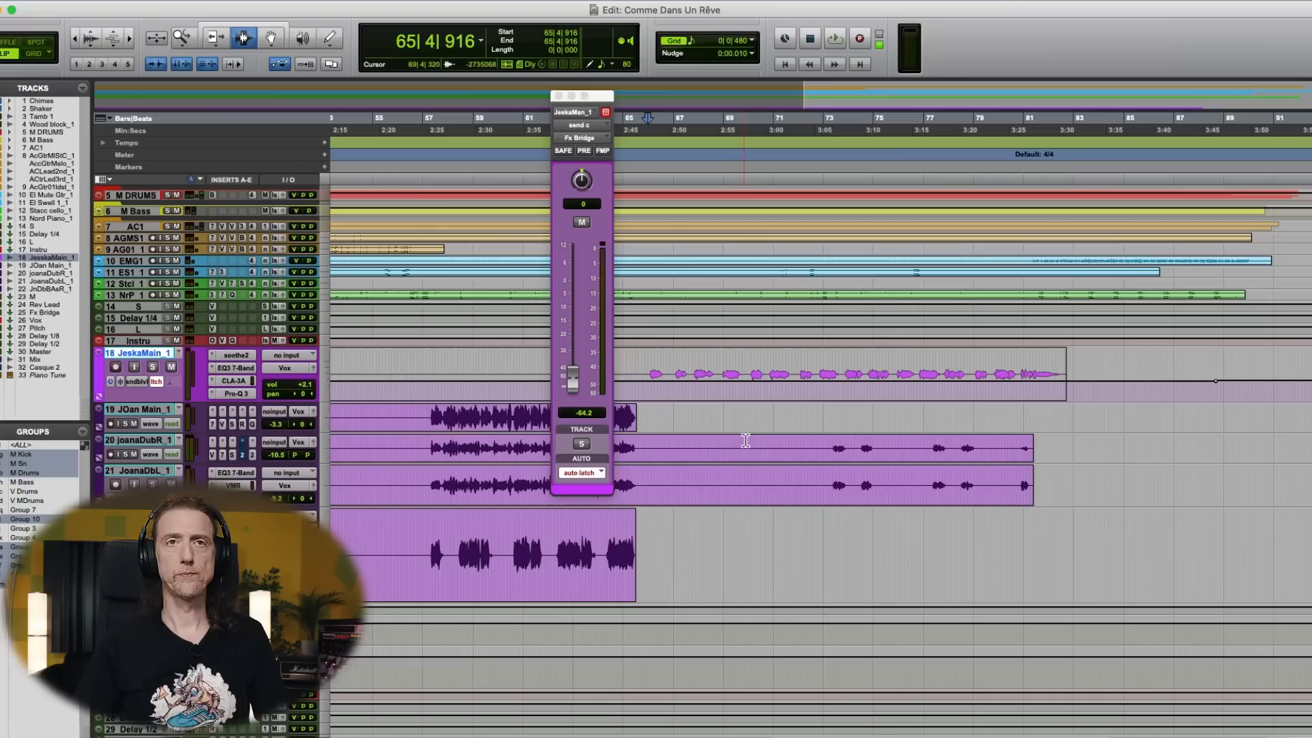
{"action": "left_click_drag", "start_coordinate": [601, 96], "coordinate": [365, 137]}
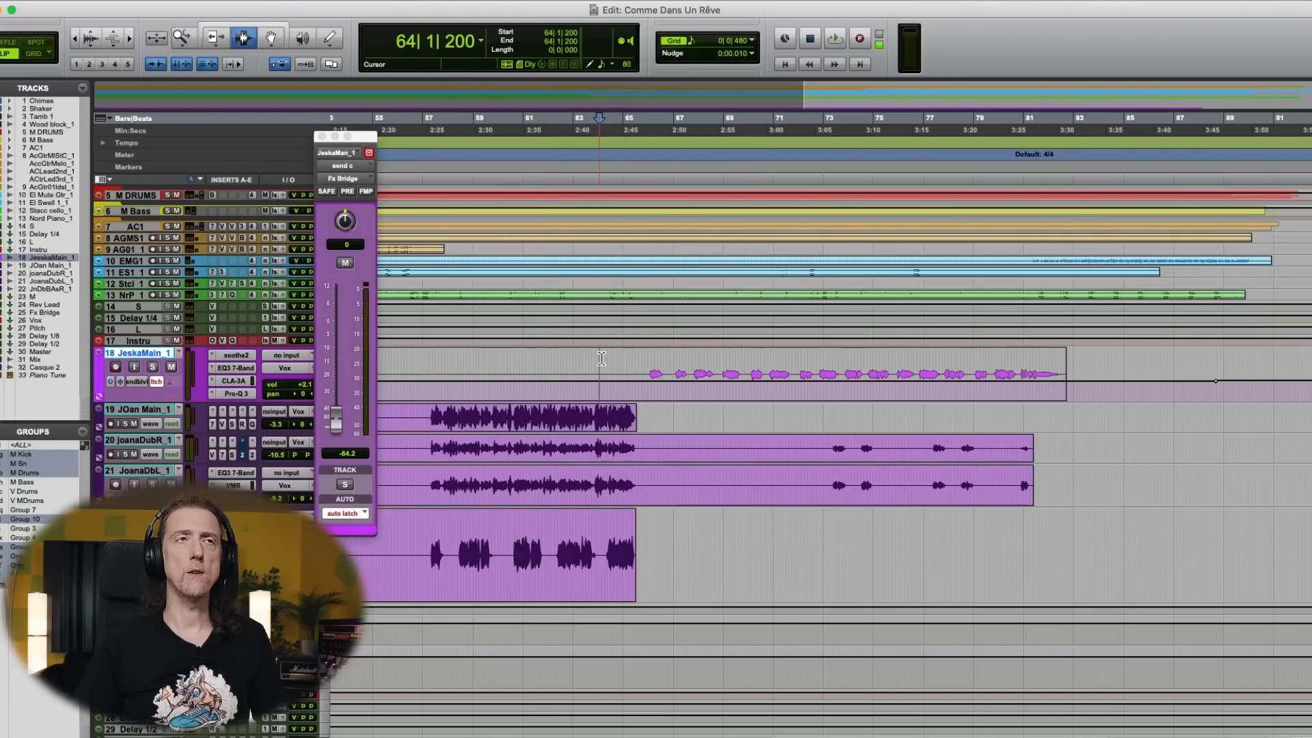
- Play from bar 64 and record latch automation raising track 18's Fx Bridge send to about -15 dB through the bridge vocal
{"action": "key", "text": "space"}
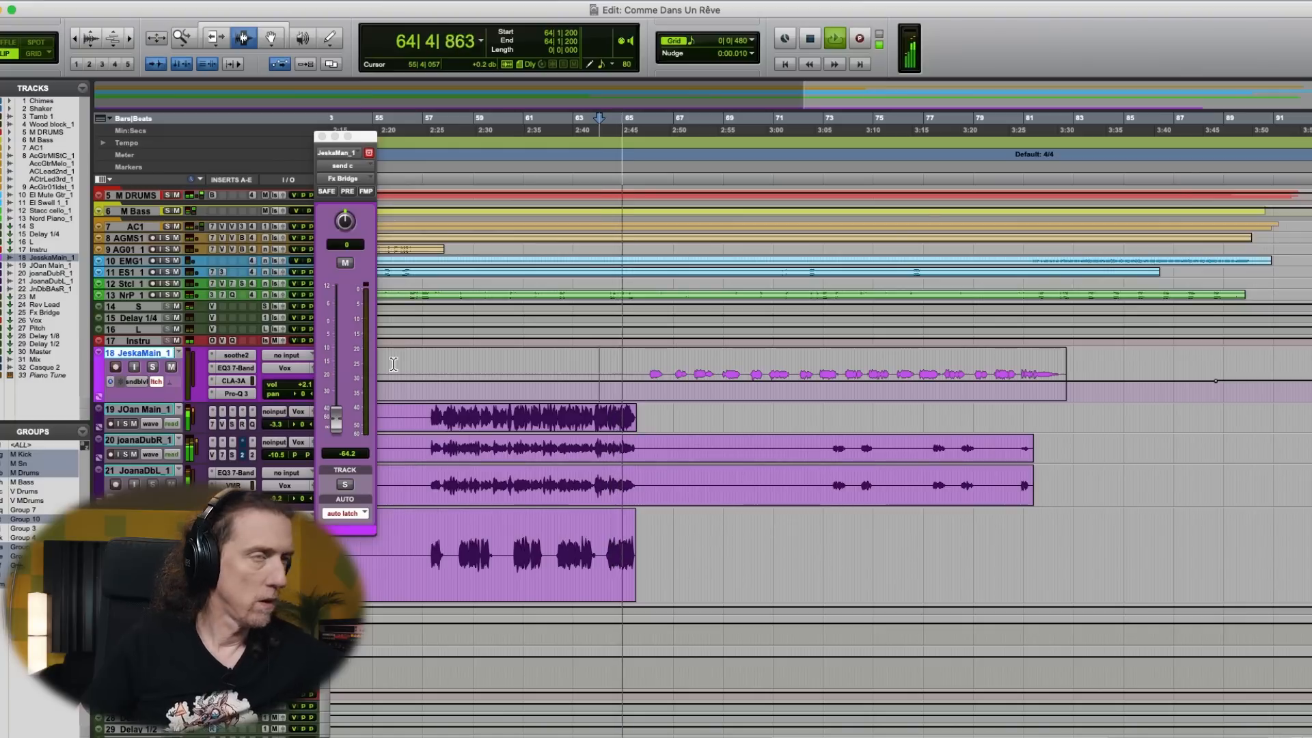
{"action": "left_click_drag", "start_coordinate": [336, 420], "coordinate": [346, 371]}
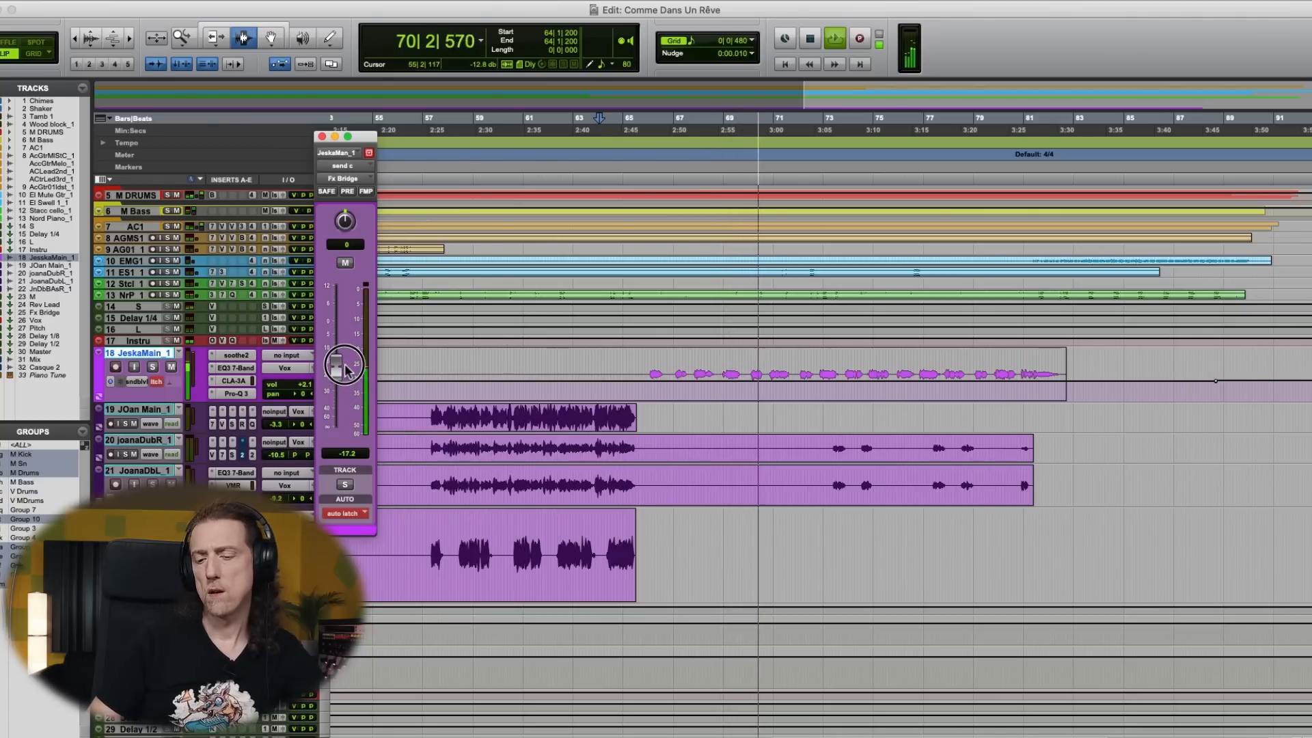
{"action": "left_click_drag", "start_coordinate": [346, 371], "coordinate": [346, 361]}
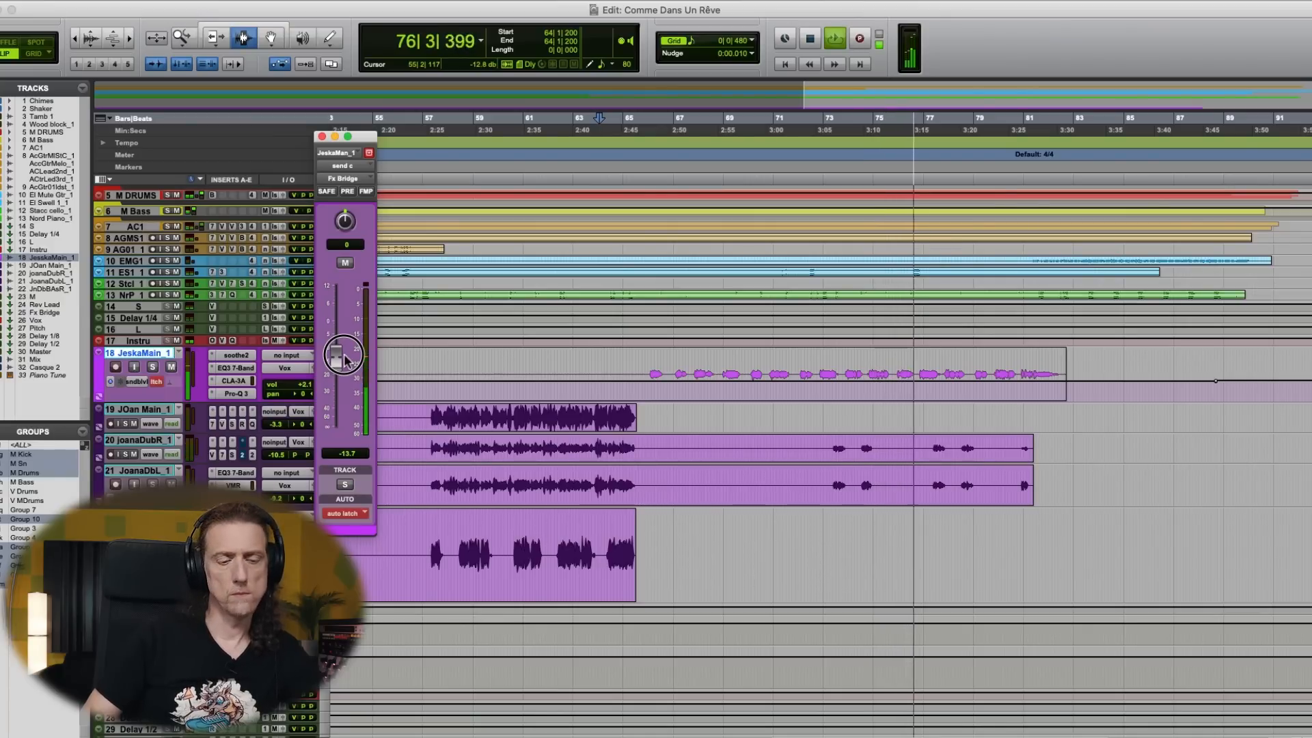
{"action": "left_click_drag", "start_coordinate": [345, 359], "coordinate": [344, 361]}
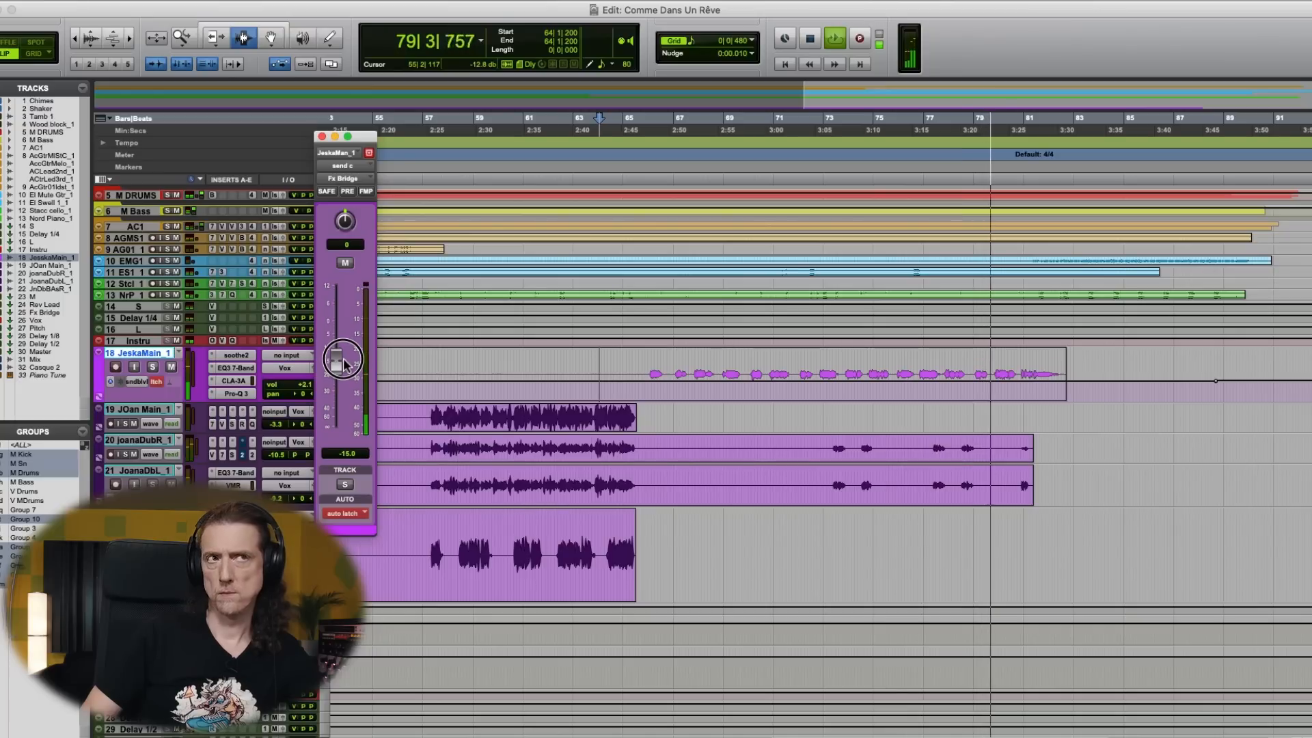
{"action": "left_click_drag", "start_coordinate": [345, 363], "coordinate": [344, 364]}
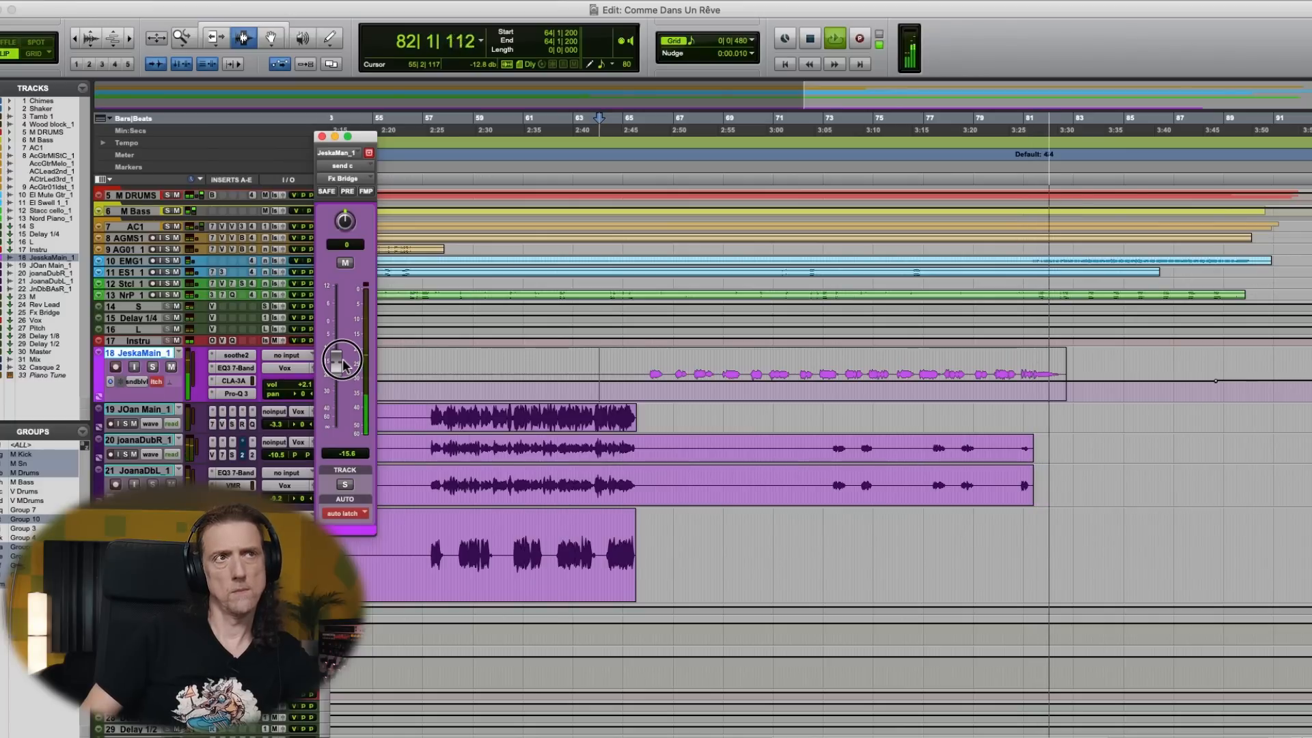
{"action": "left_click_drag", "start_coordinate": [344, 363], "coordinate": [344, 360]}
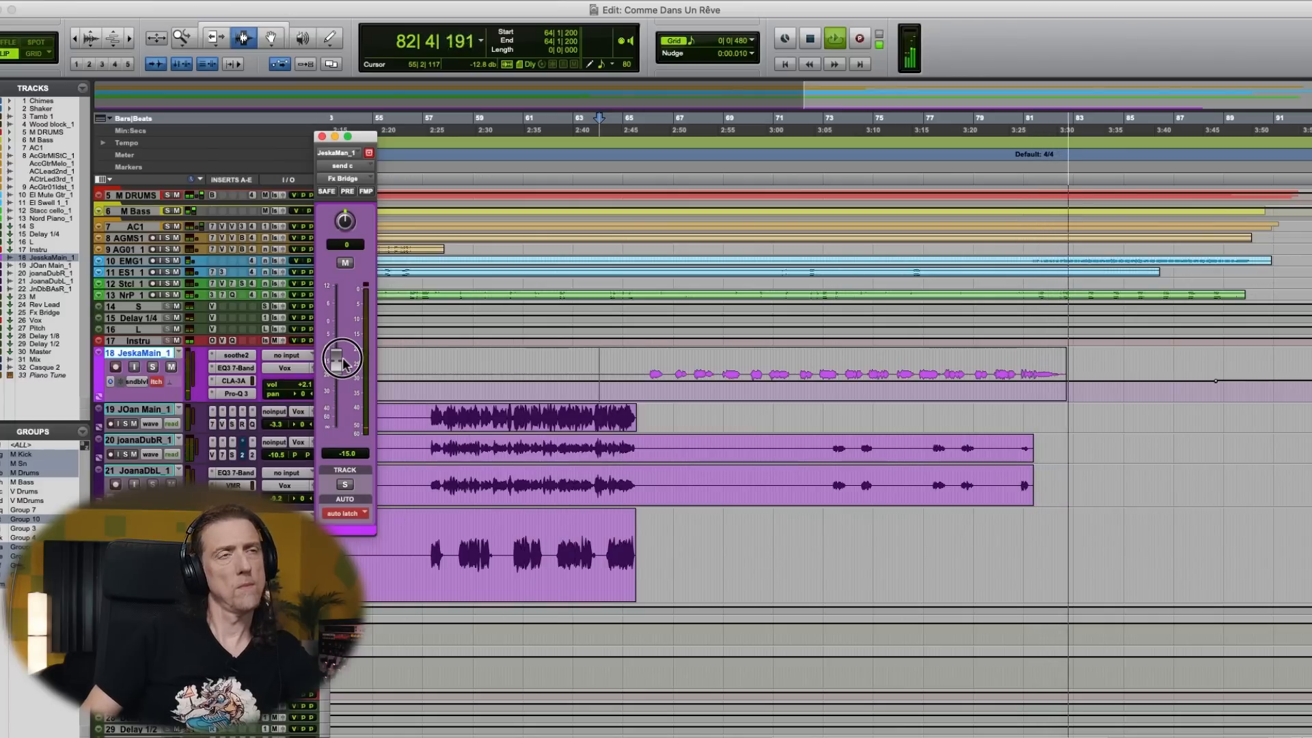
{"action": "key", "text": "space"}
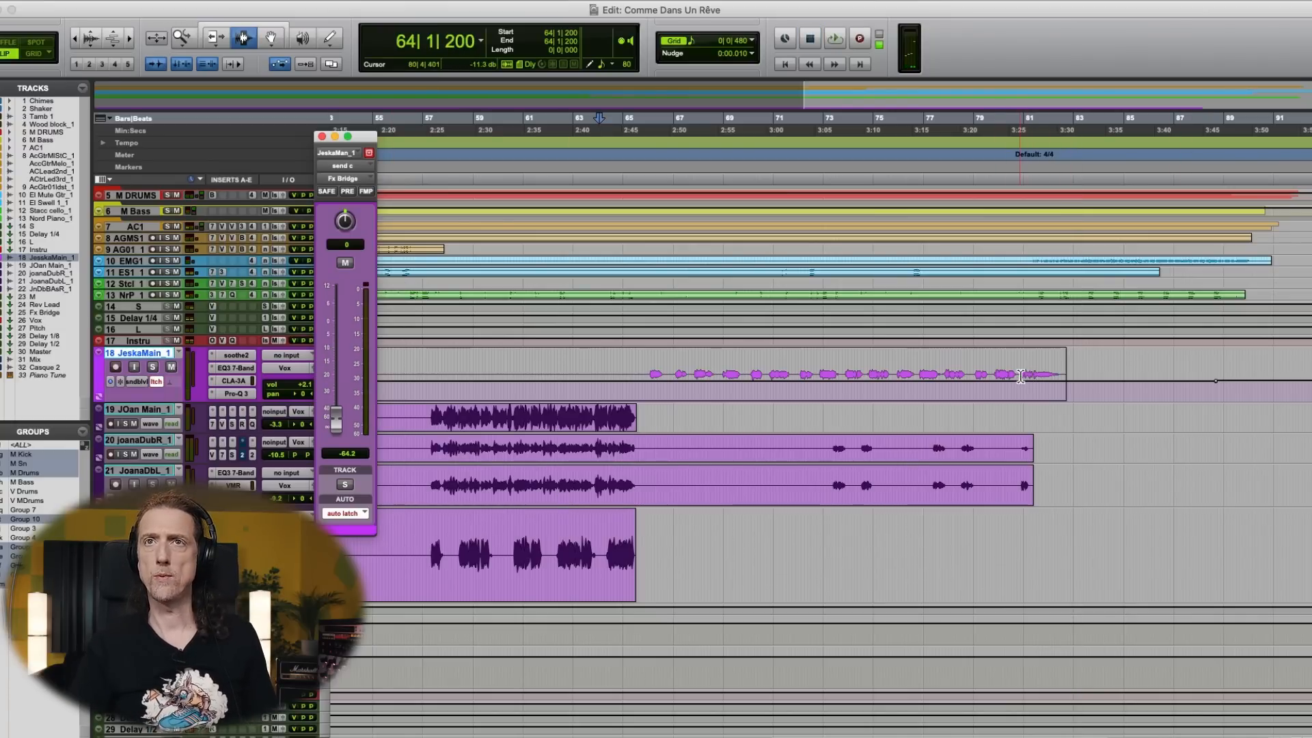
- Play from just before bar 81 and record a send rise to about -8.1 dB on the bridge vocal's last phrase
{"action": "left_click", "coordinate": [1020, 377]}
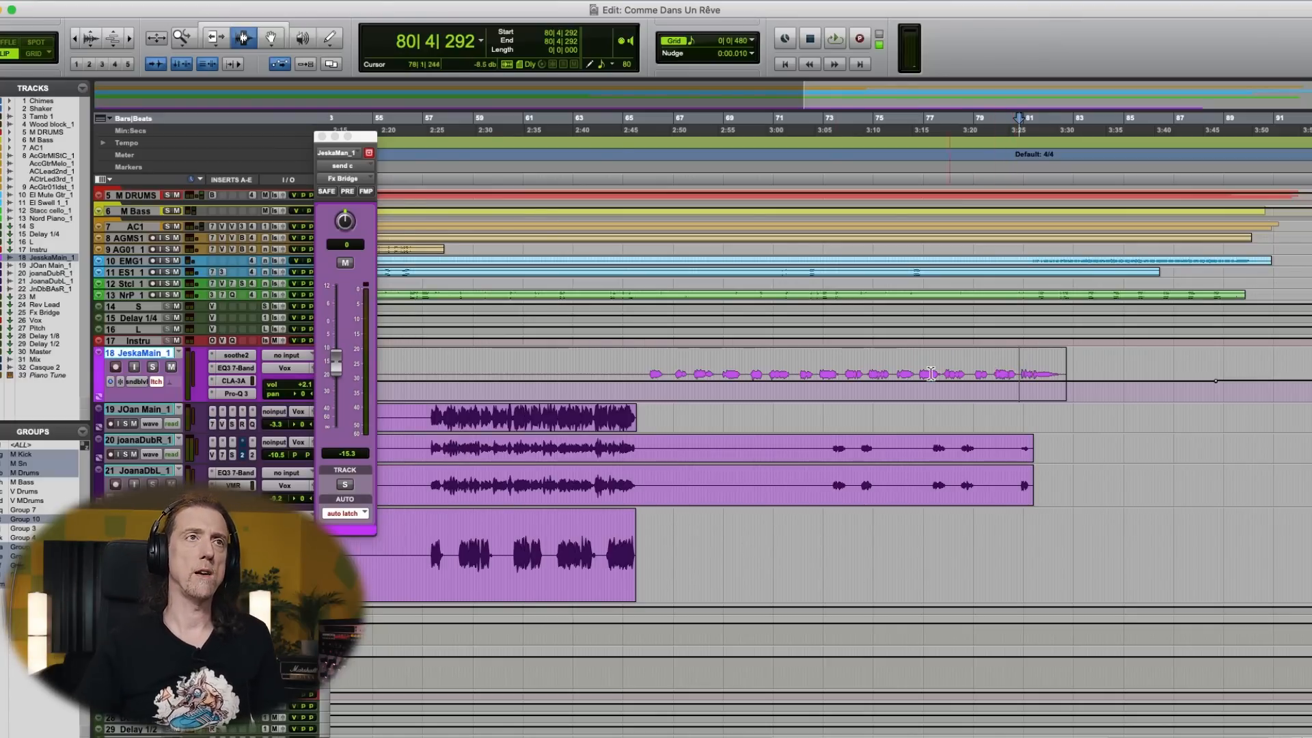
{"action": "key", "text": "space"}
{"action": "left_click_drag", "start_coordinate": [343, 364], "coordinate": [340, 349]}
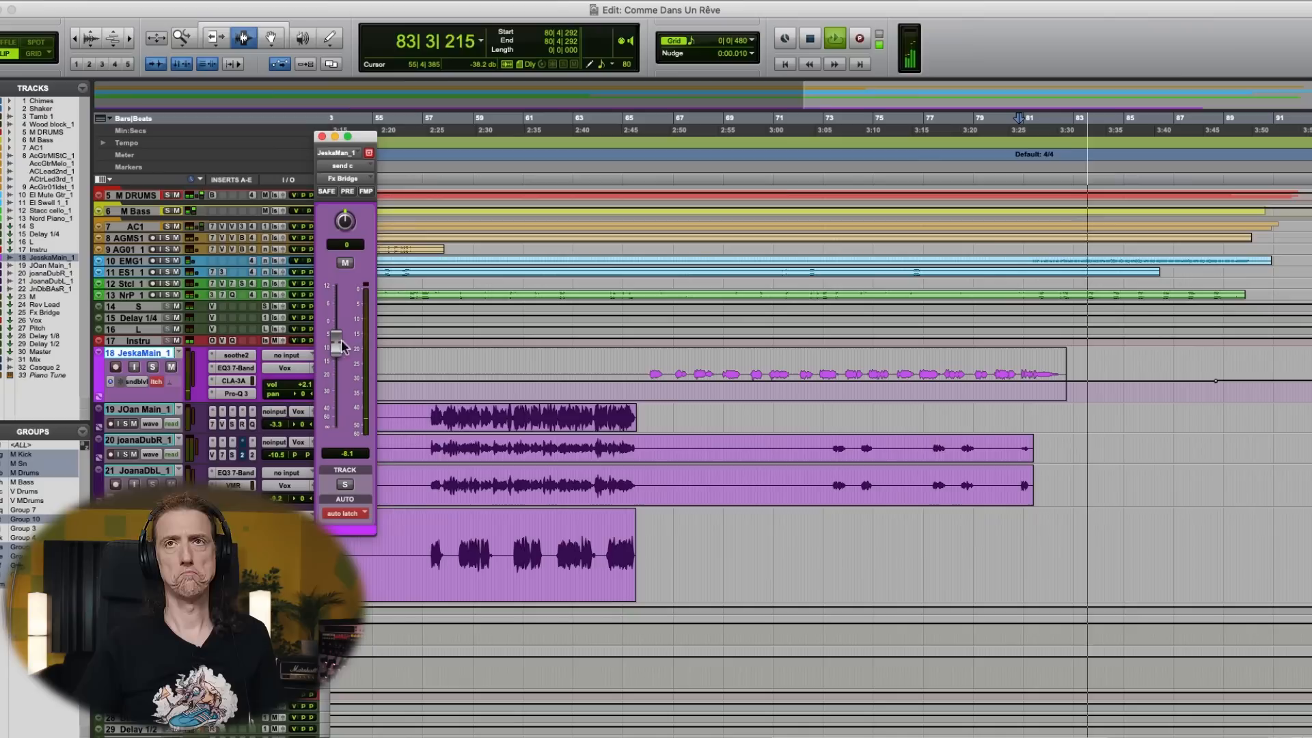
{"action": "key", "text": "space"}
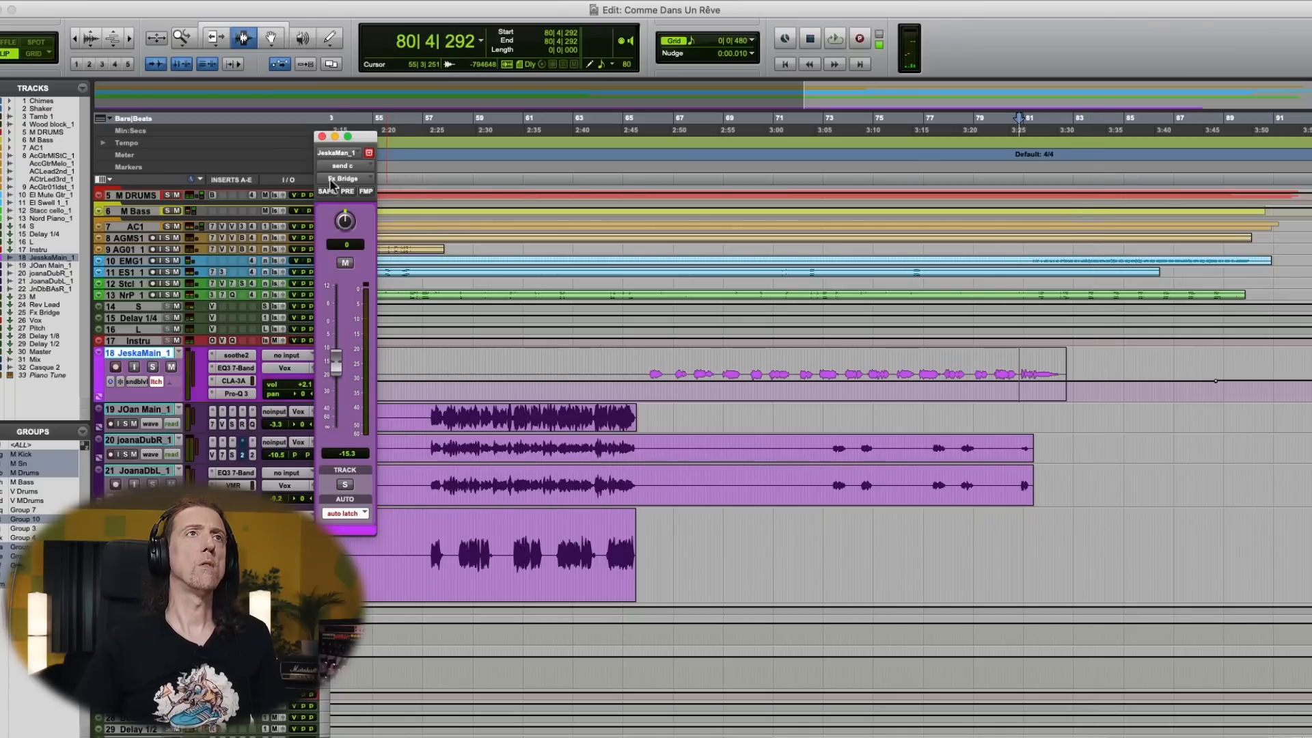
- Close track 18's Fx Bridge send fader and return the track's automation mode to read
{"action": "left_click", "coordinate": [322, 136]}
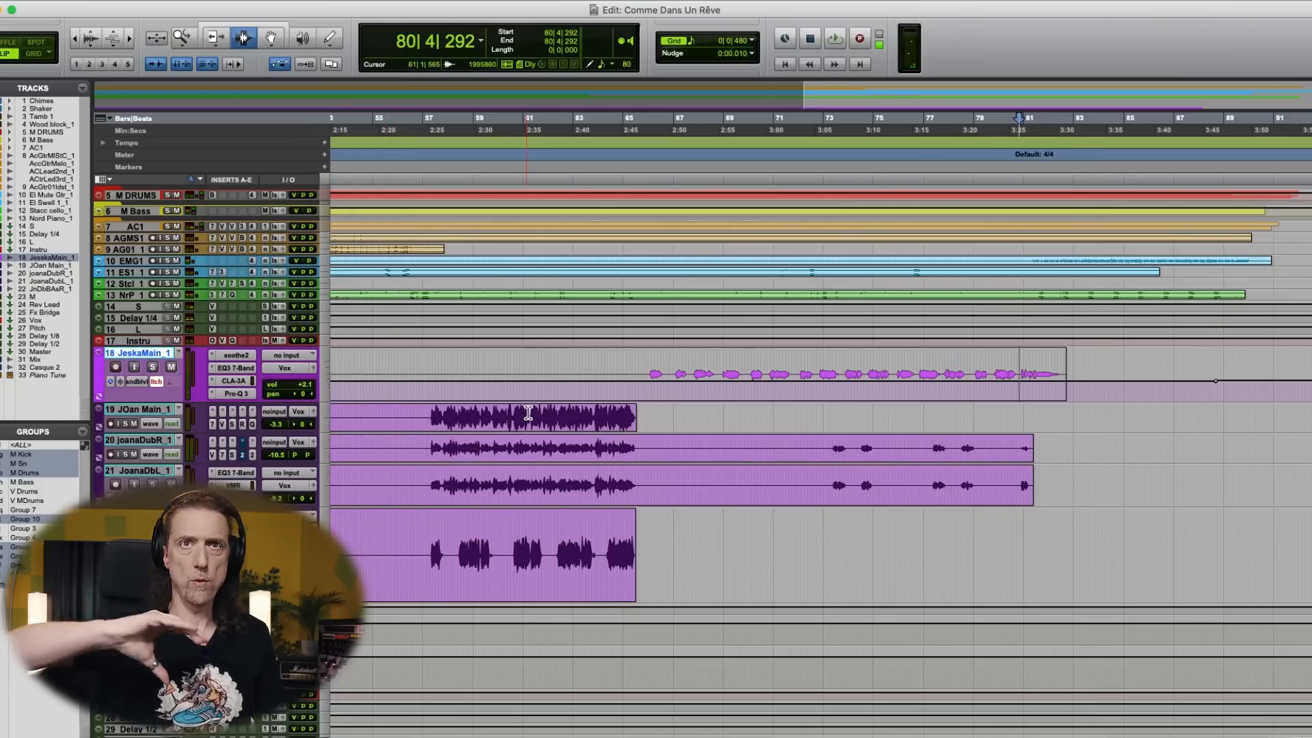
{"action": "left_click", "coordinate": [157, 383]}
{"action": "left_click", "coordinate": [170, 359]}
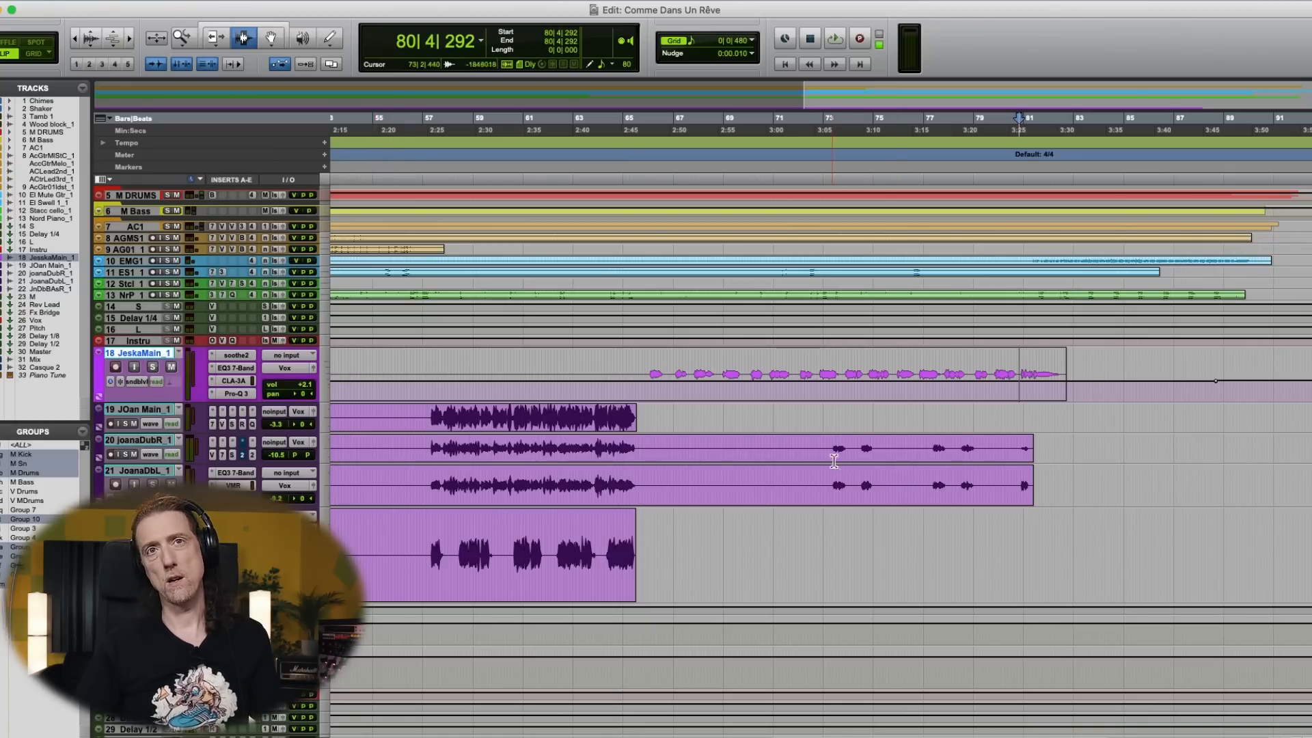
- Split the right double's clip on track 20 at bar 73 and move its later part up to track 19
{"action": "left_click", "coordinate": [834, 462]}
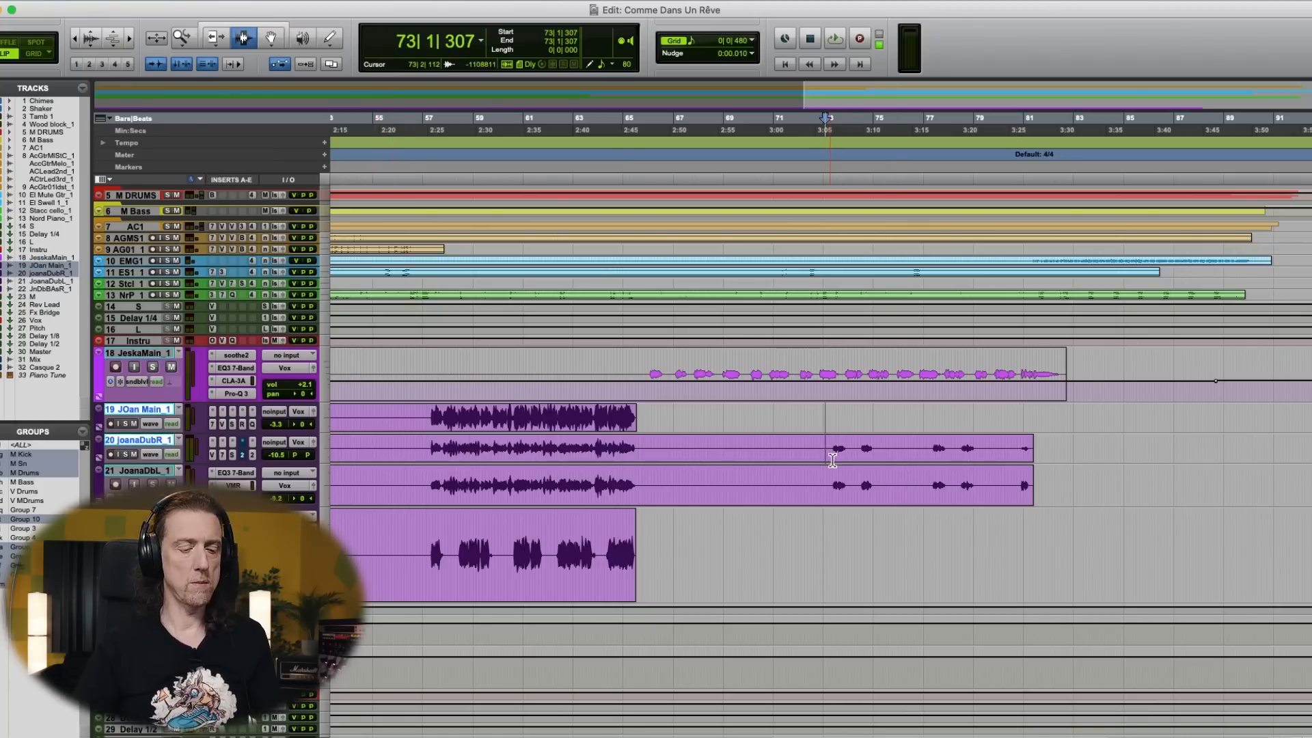
{"action": "left_click", "coordinate": [1029, 446]}
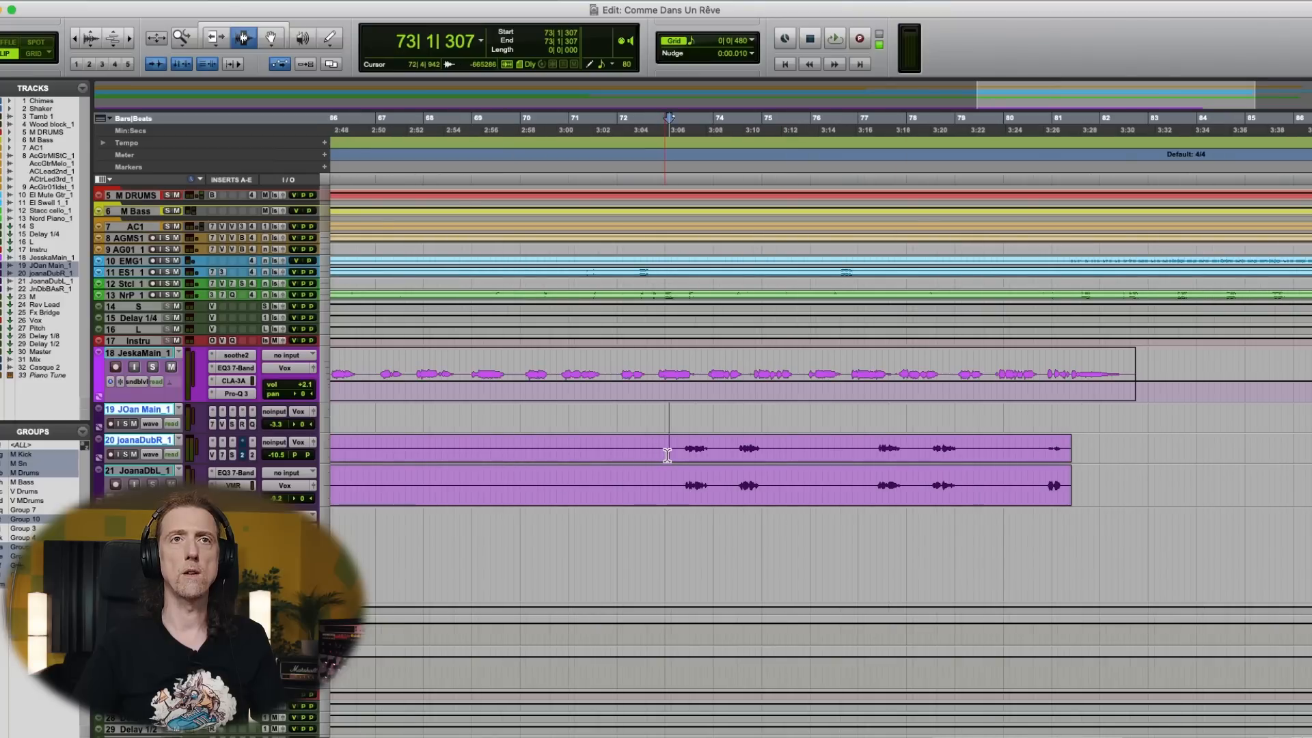
{"action": "left_click", "coordinate": [709, 456]}
{"action": "left_click", "coordinate": [690, 420]}
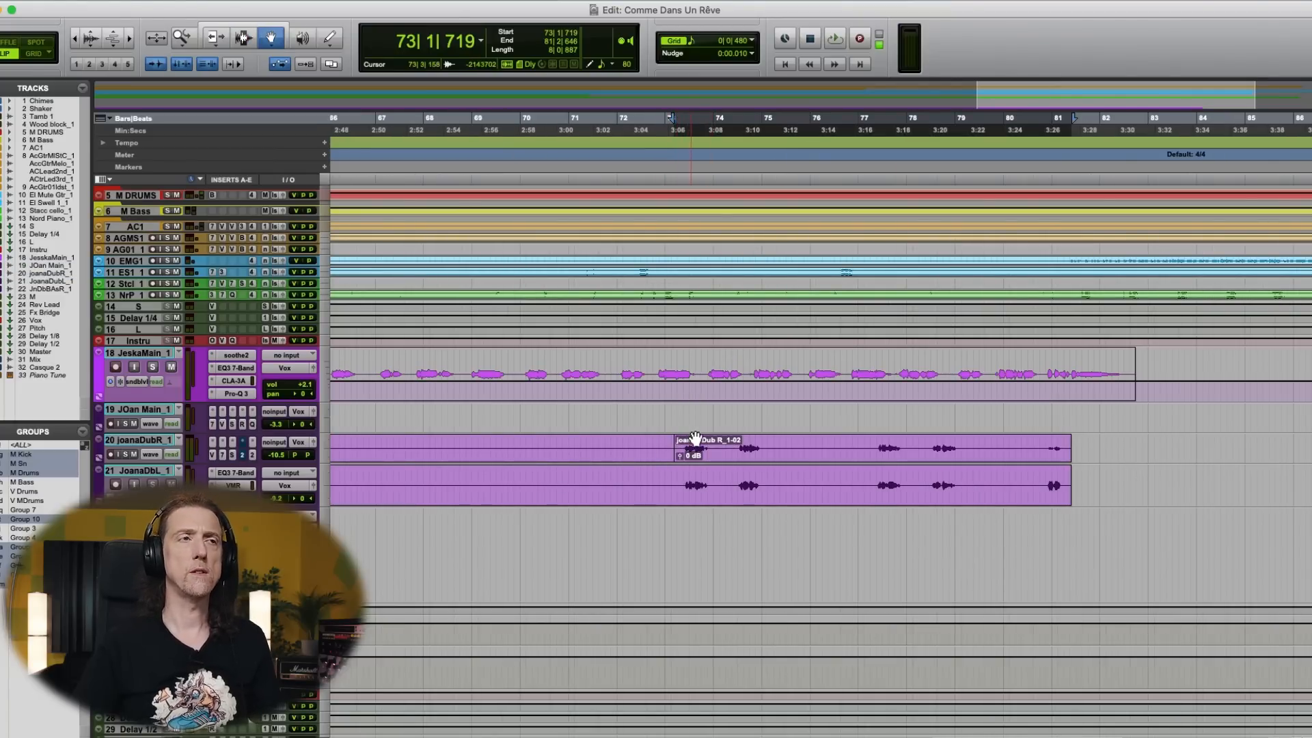
{"action": "left_click", "coordinate": [692, 453]}
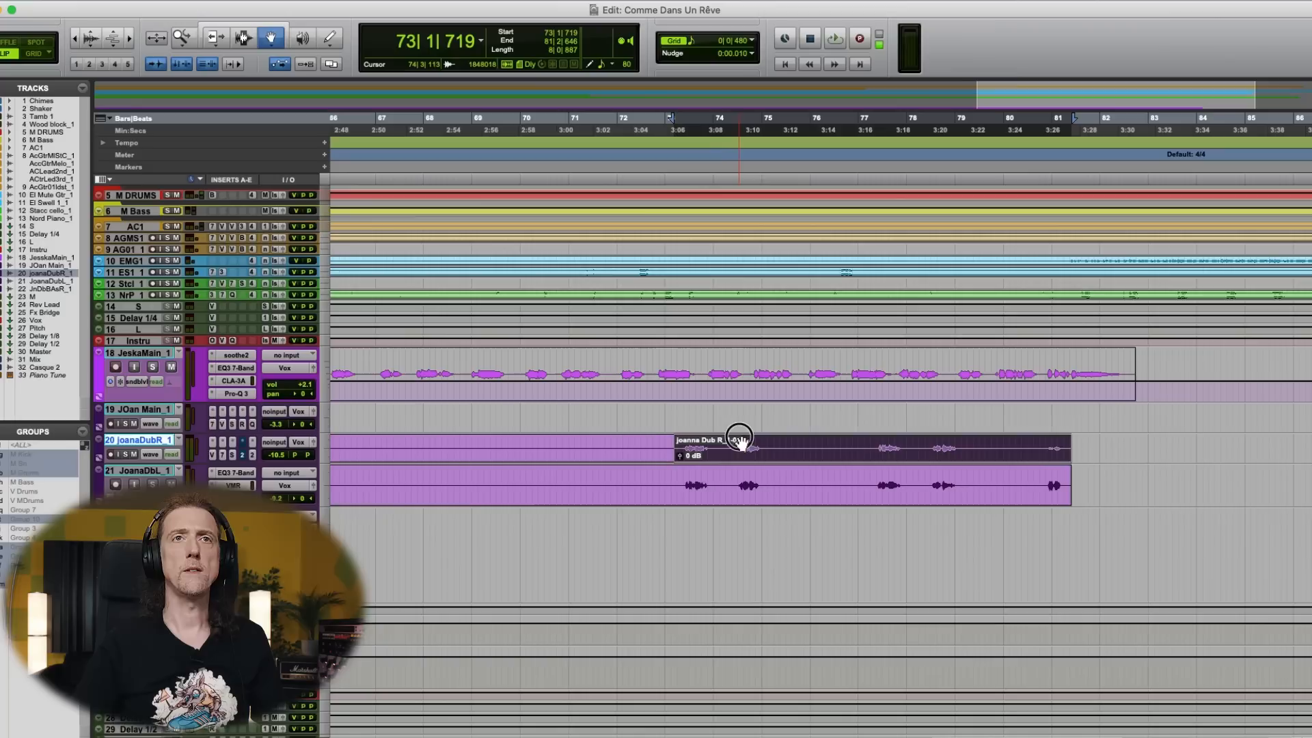
{"action": "left_click_drag", "start_coordinate": [742, 446], "coordinate": [741, 415]}
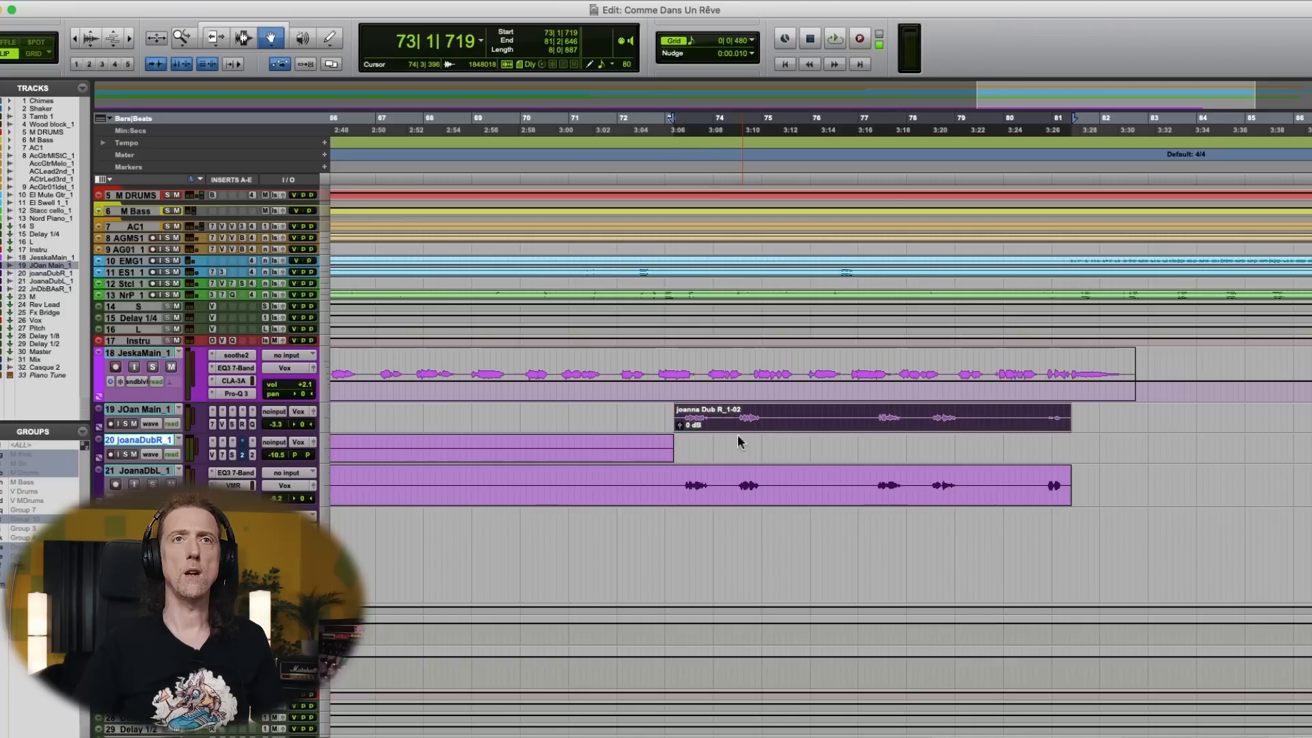
- Play the passage from bar 72 to hear the moved double through track 19's processing
{"action": "left_click", "coordinate": [641, 420]}
{"action": "key", "text": "space"}
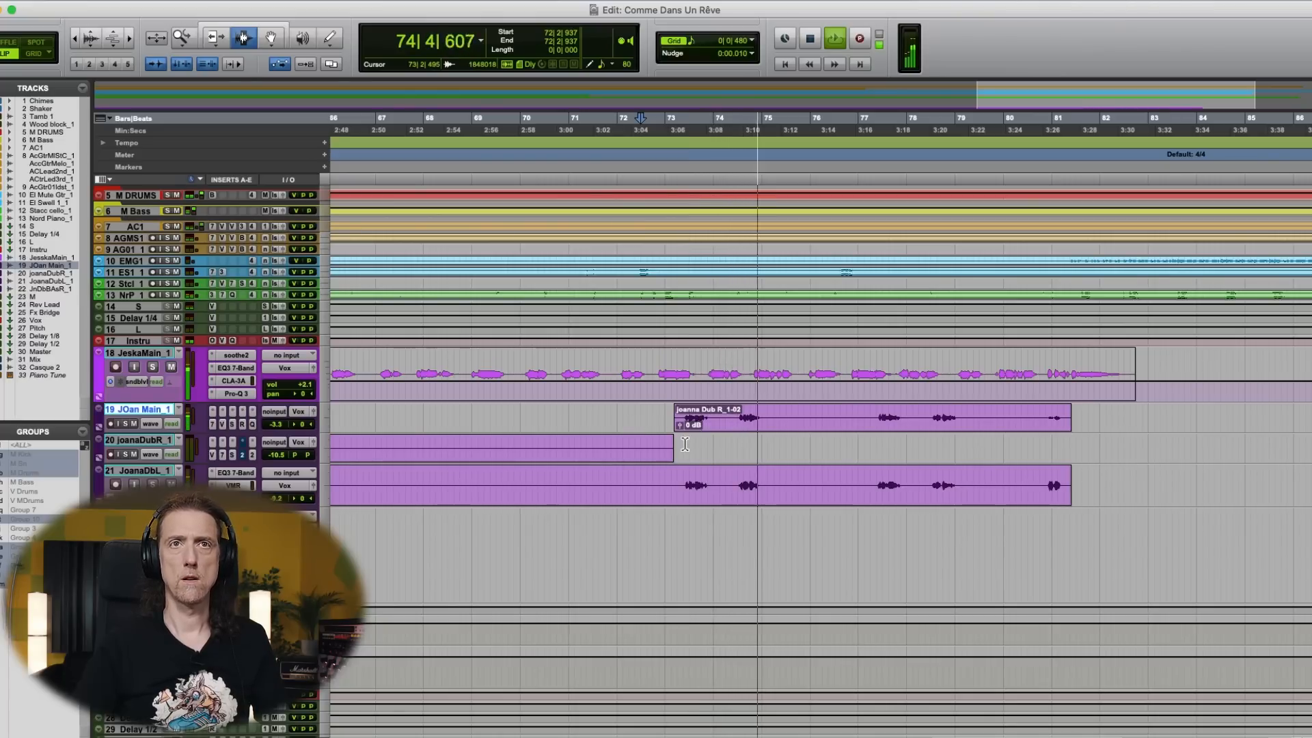
{"action": "key", "text": "space"}
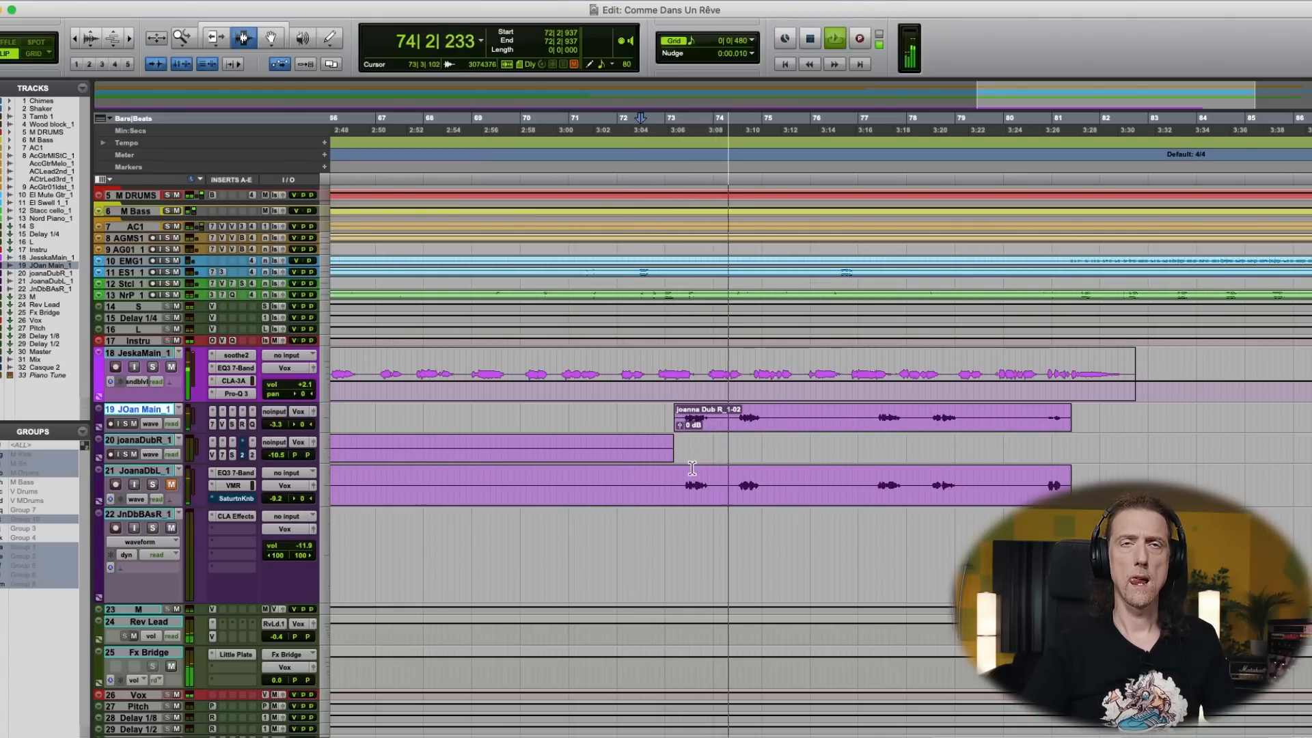
{"action": "key", "text": "space"}
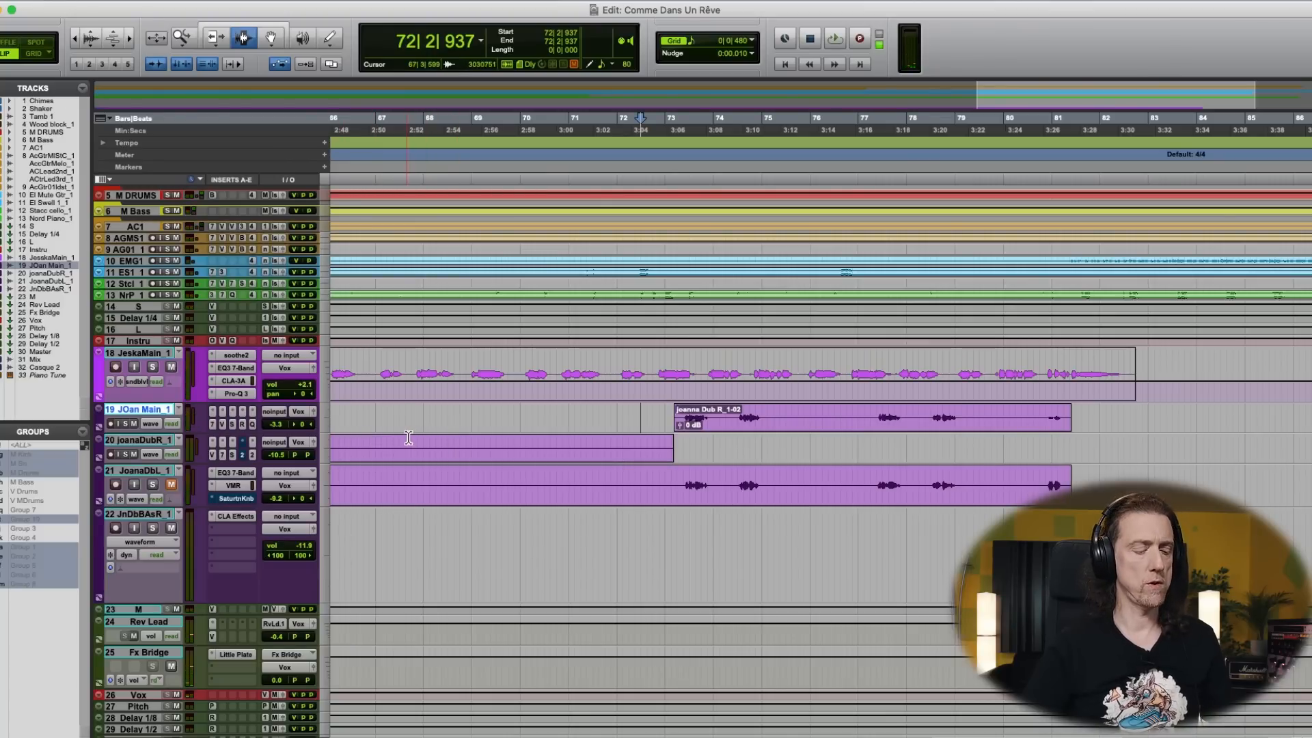
- Duplicate track 19 once with its automation, inserts and sends, and move the bar 73 double clip onto the duplicate
{"action": "key", "text": "alt+shift+d"}
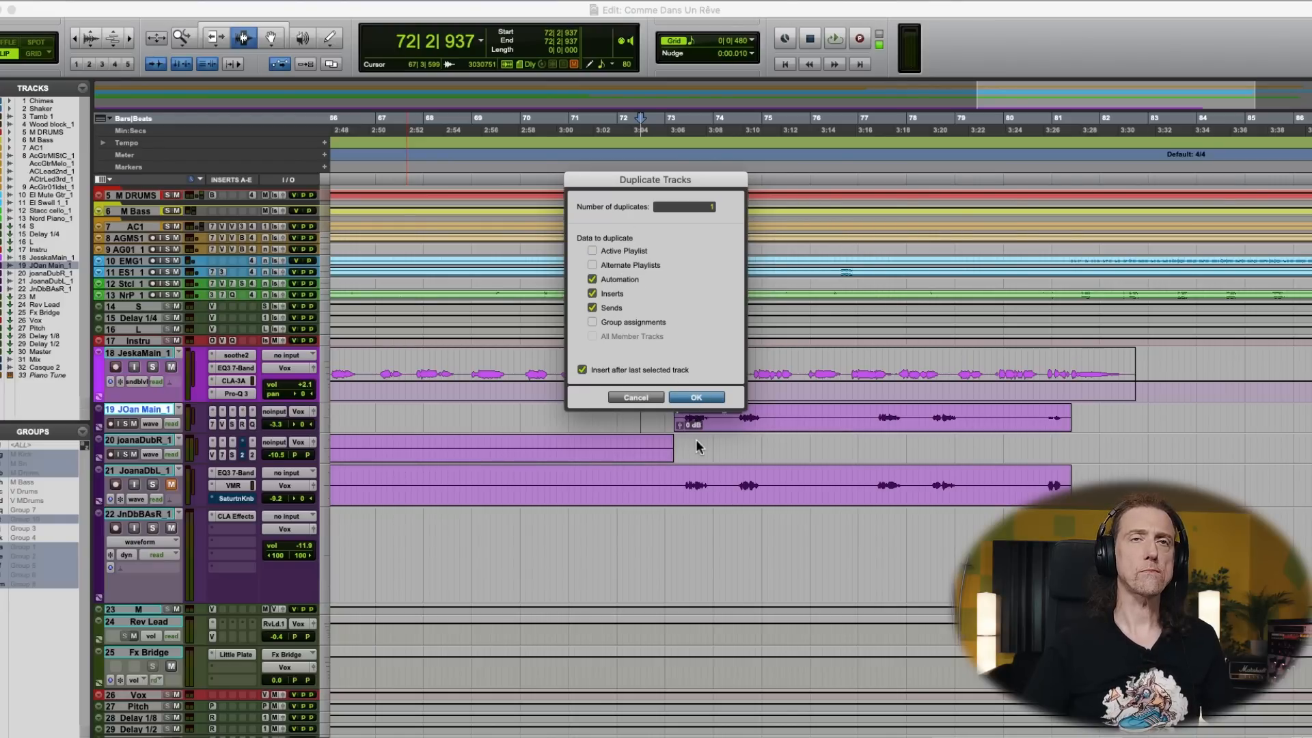
{"action": "key", "text": "Return"}
{"action": "left_click_drag", "start_coordinate": [714, 425], "coordinate": [704, 466]}
{"action": "left_click", "coordinate": [661, 448]}
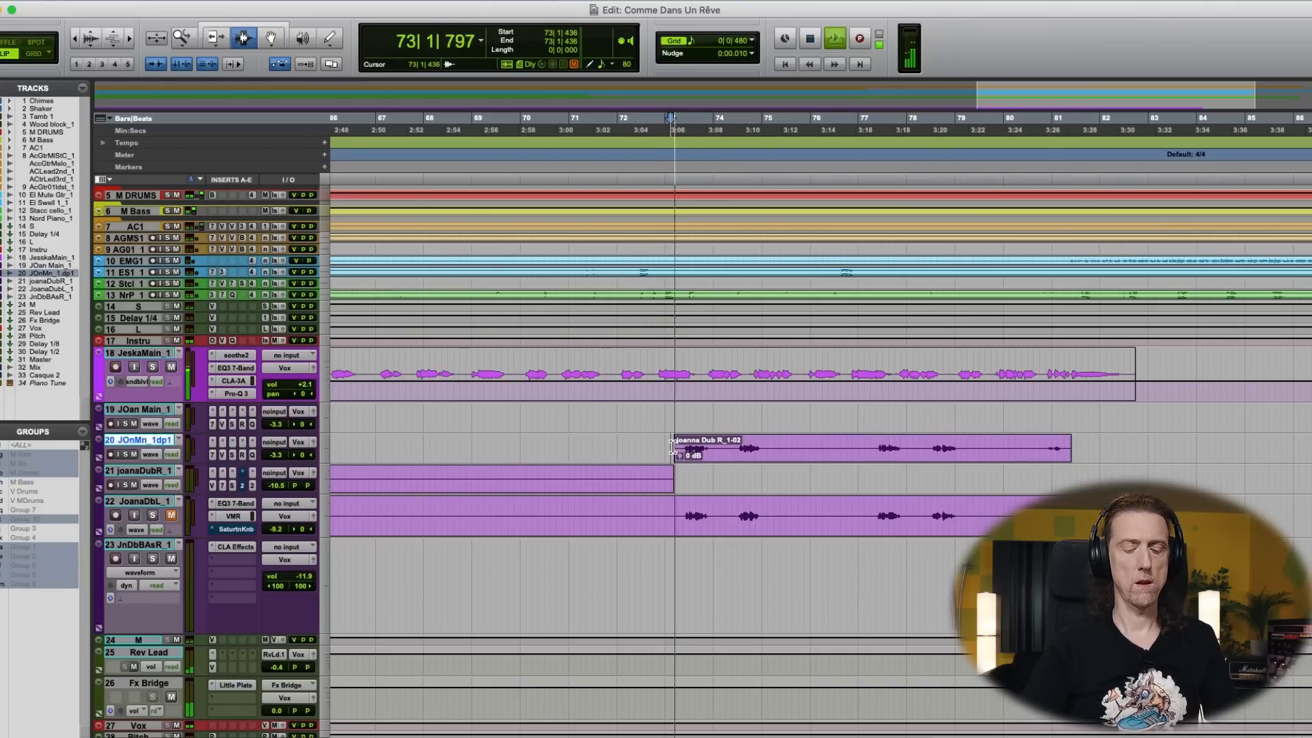
- In the mixer, raise duplicate track 20 to about -1.1 dB, solo it and bypass its StrtK and RDE inserts
{"action": "key", "text": "super+equal"}
{"action": "left_click_drag", "start_coordinate": [756, 488], "coordinate": [755, 479]}
{"action": "left_click", "coordinate": [754, 414]}
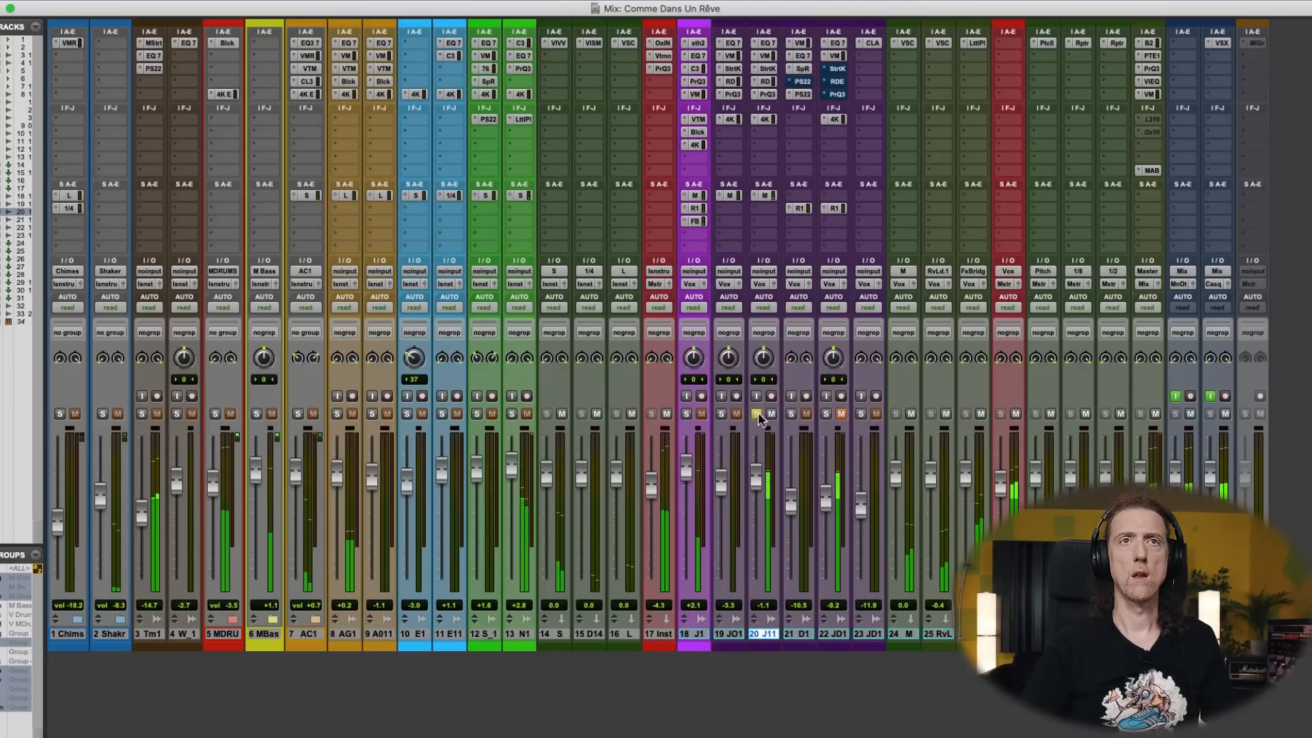
{"action": "left_click", "coordinate": [770, 68]}
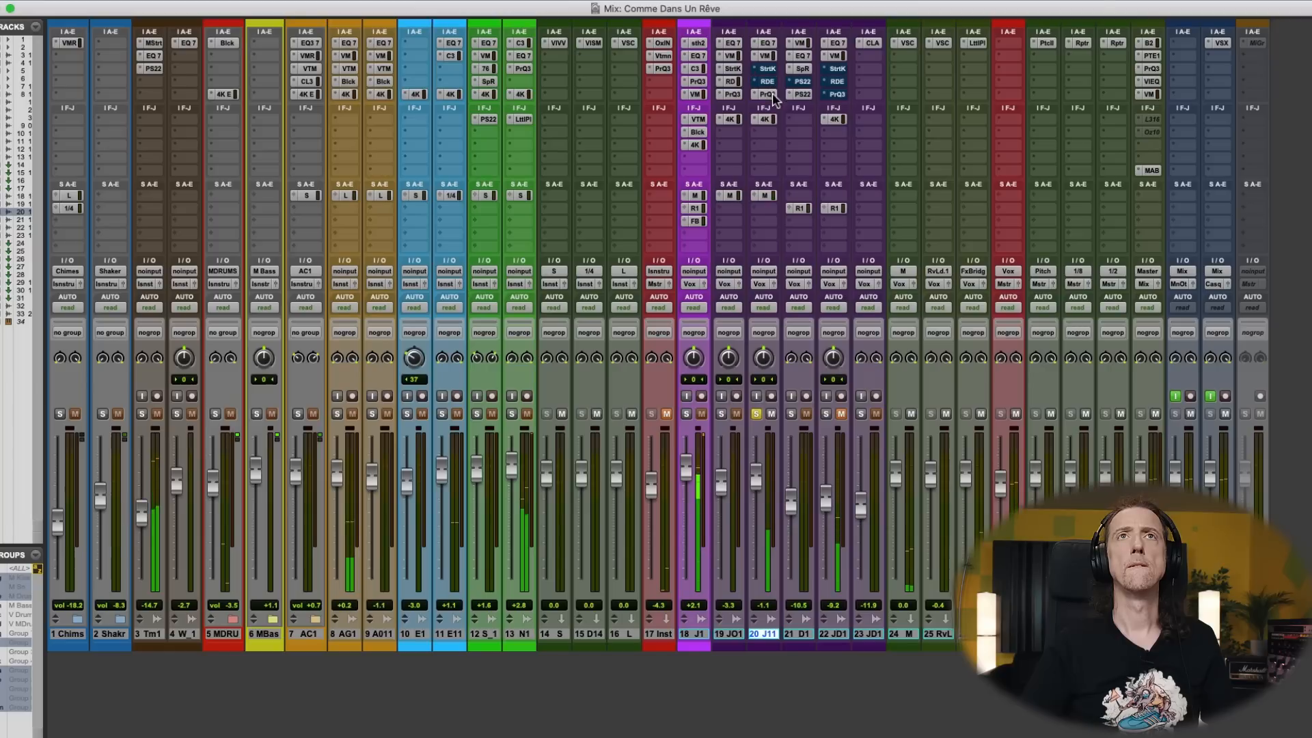
- Lower the FG-Stress input slightly in track 20's Virtual Mix Rack and raise the track fader to about +0.9 dB
{"action": "left_click", "coordinate": [768, 56]}
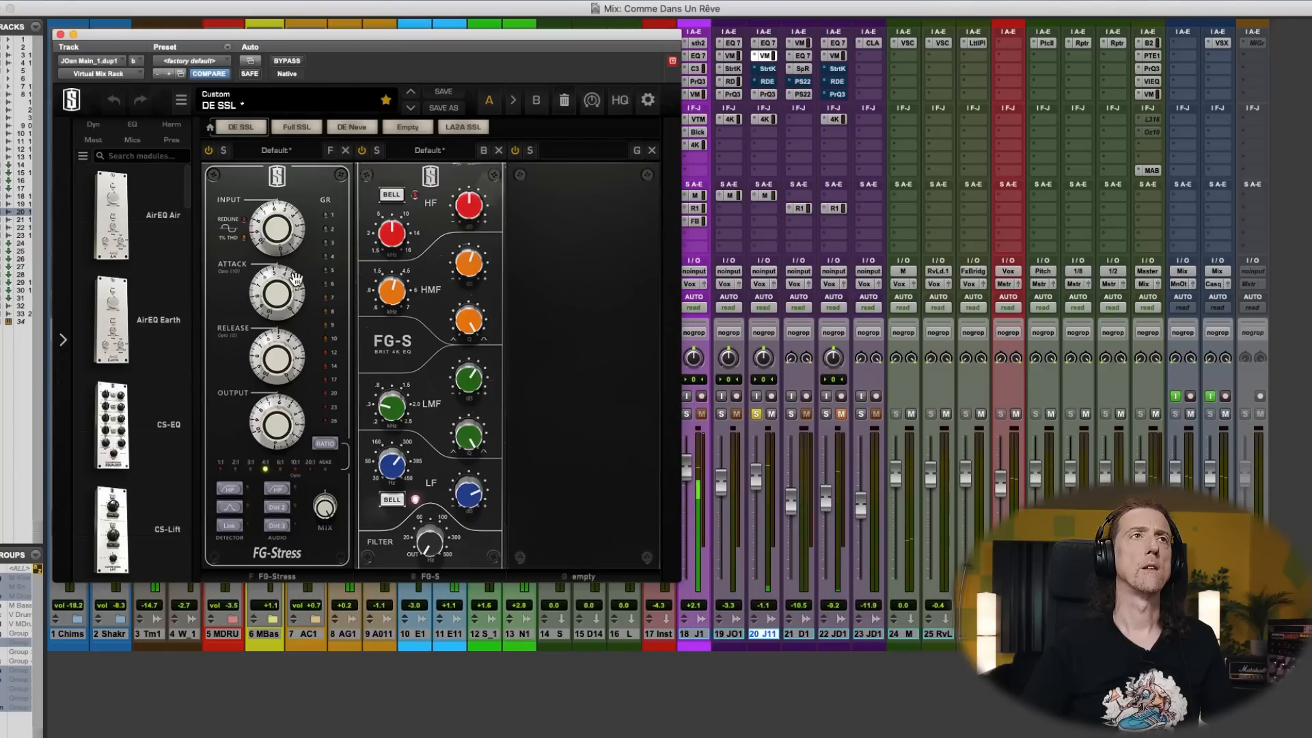
{"action": "left_click_drag", "start_coordinate": [279, 241], "coordinate": [273, 266]}
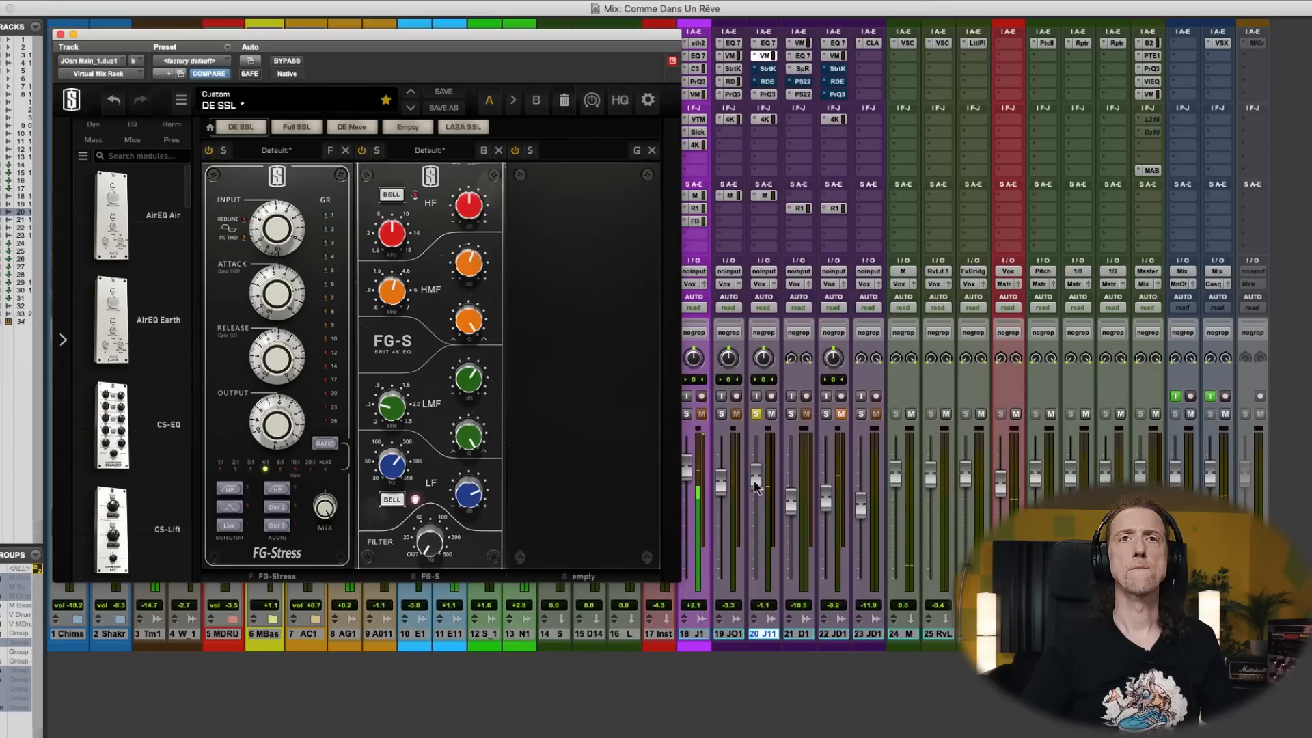
{"action": "left_click_drag", "start_coordinate": [755, 487], "coordinate": [755, 479]}
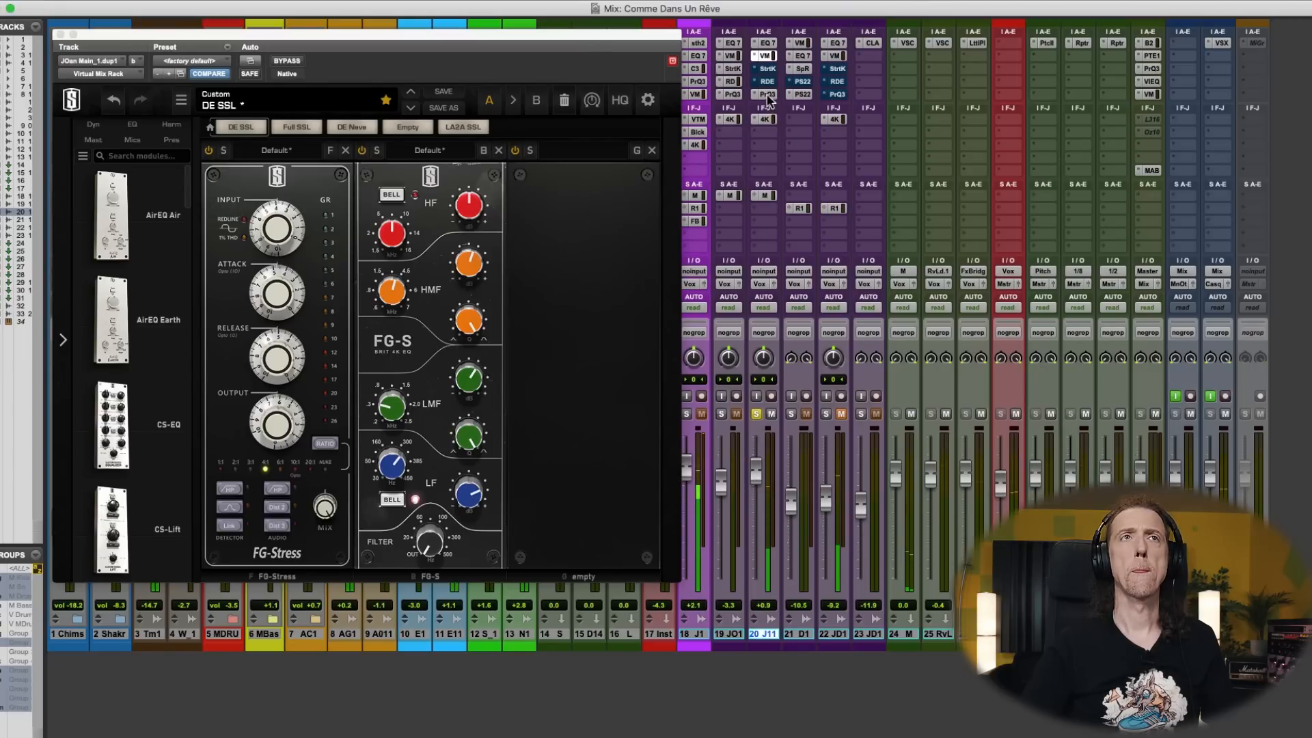
- Enable Pro-Q 3 on track 20, delete its 2909.6 Hz band and boost the highest band to about +6 dB
{"action": "left_click", "coordinate": [768, 94]}
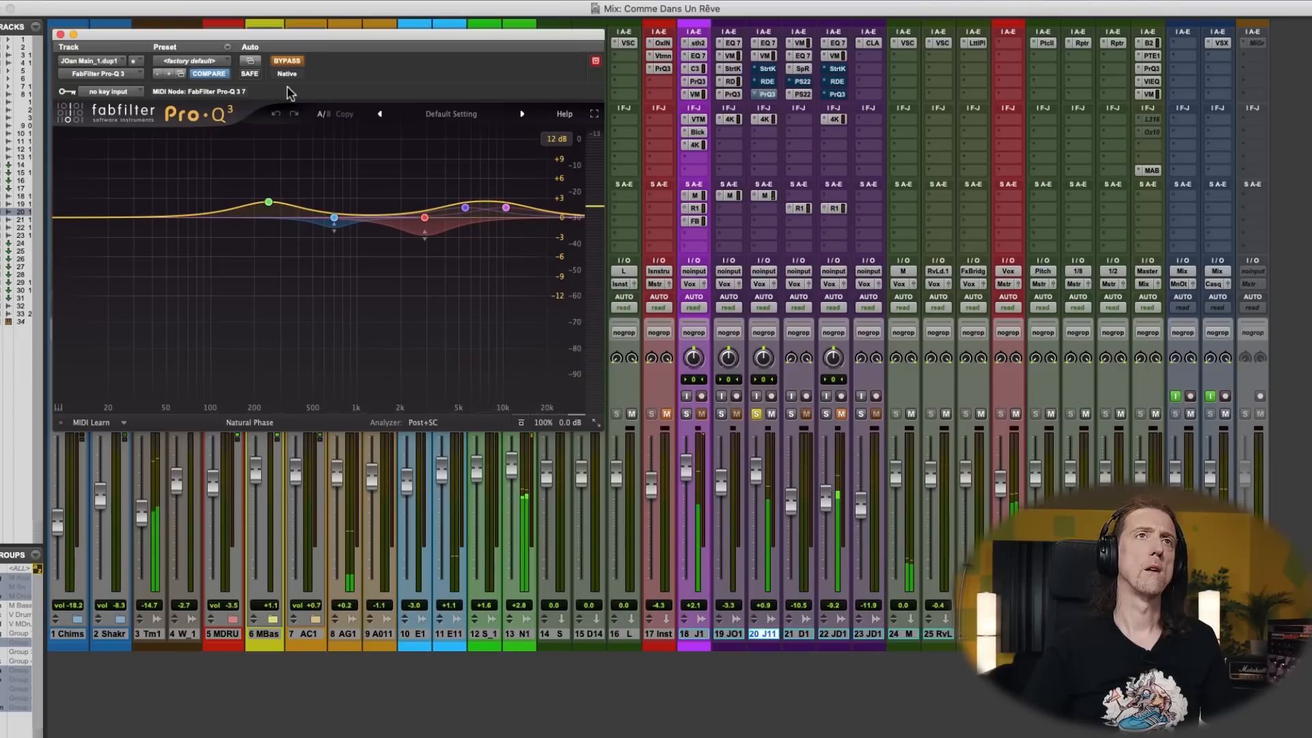
{"action": "left_click", "coordinate": [290, 62]}
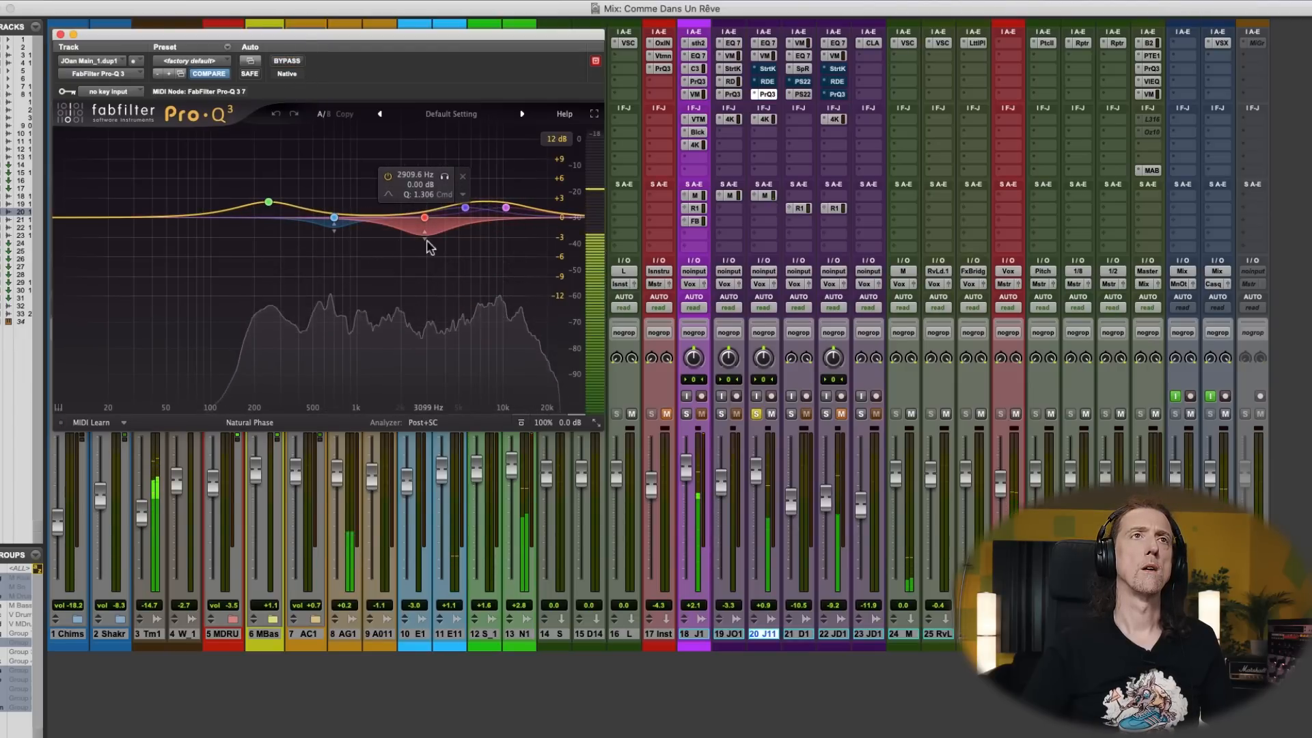
{"action": "left_click", "coordinate": [425, 217]}
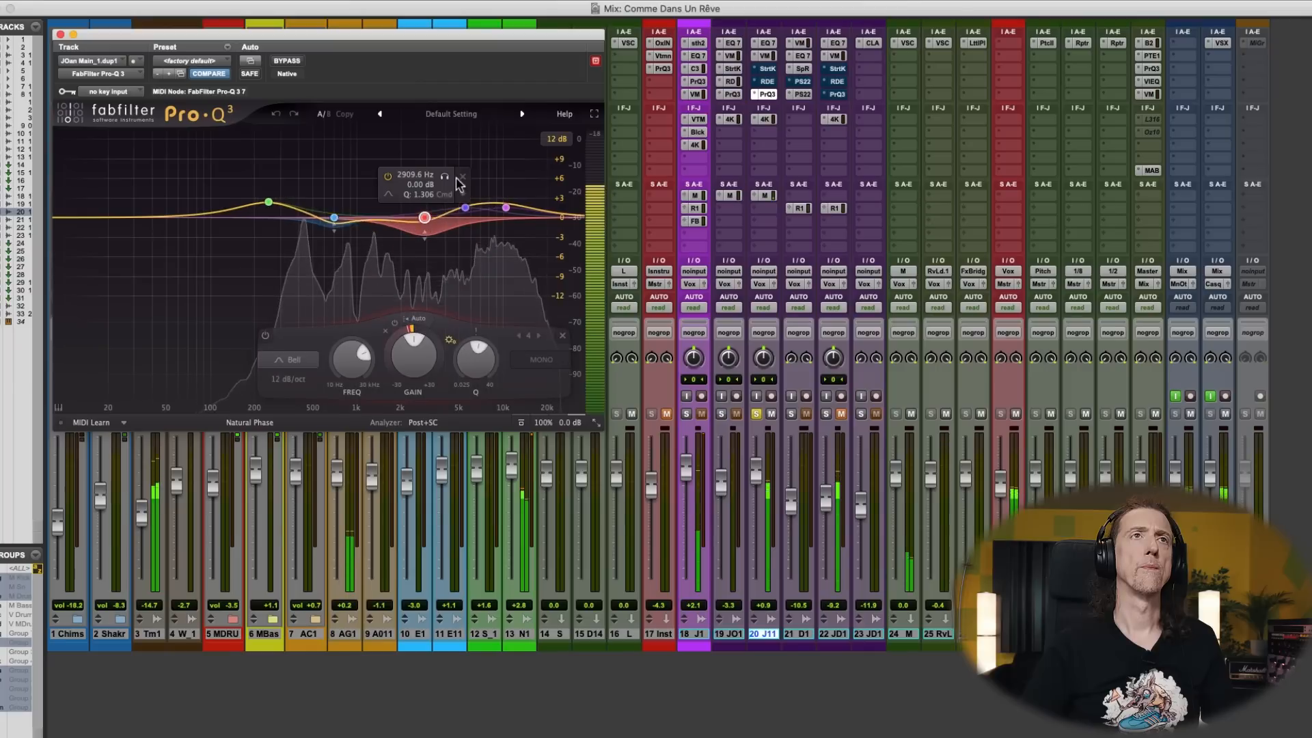
{"action": "left_click", "coordinate": [463, 177]}
{"action": "left_click_drag", "start_coordinate": [506, 207], "coordinate": [514, 181]}
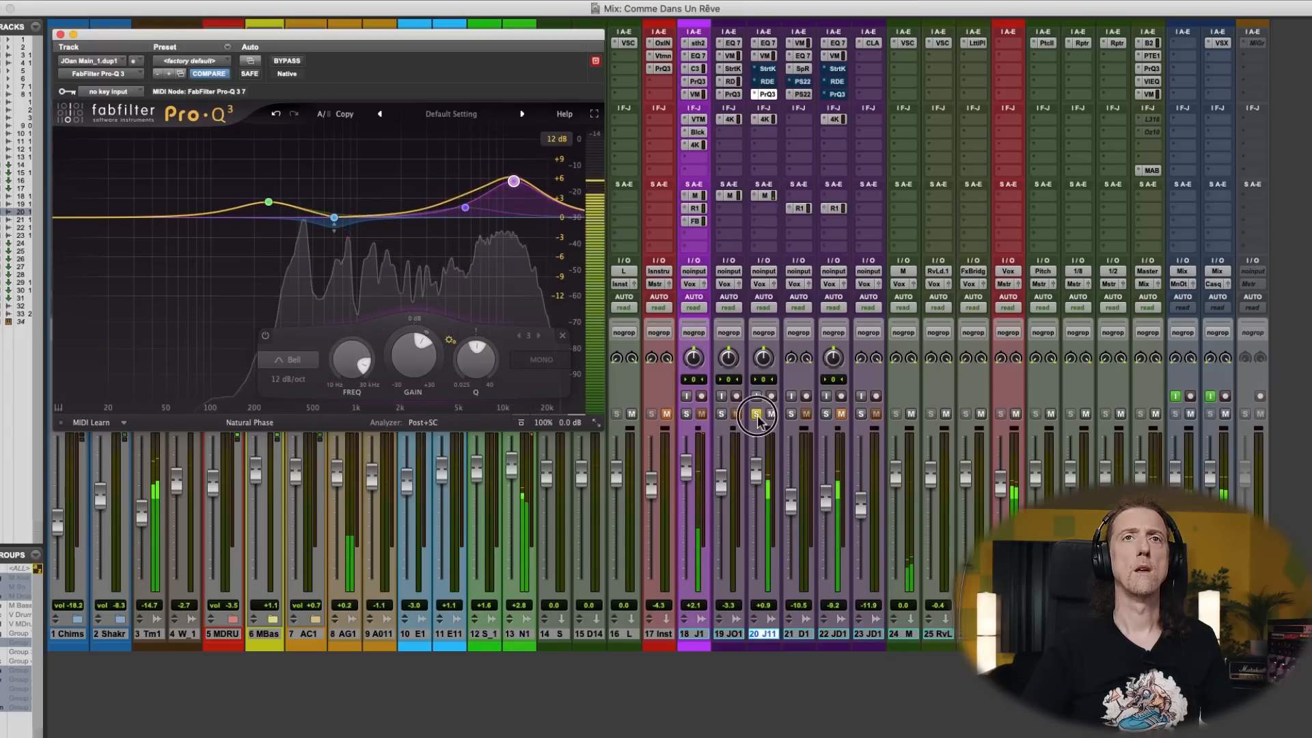
- Raise track 20's fader to about +5.0 dB while the full mix plays
{"action": "left_click_drag", "start_coordinate": [757, 480], "coordinate": [757, 472]}
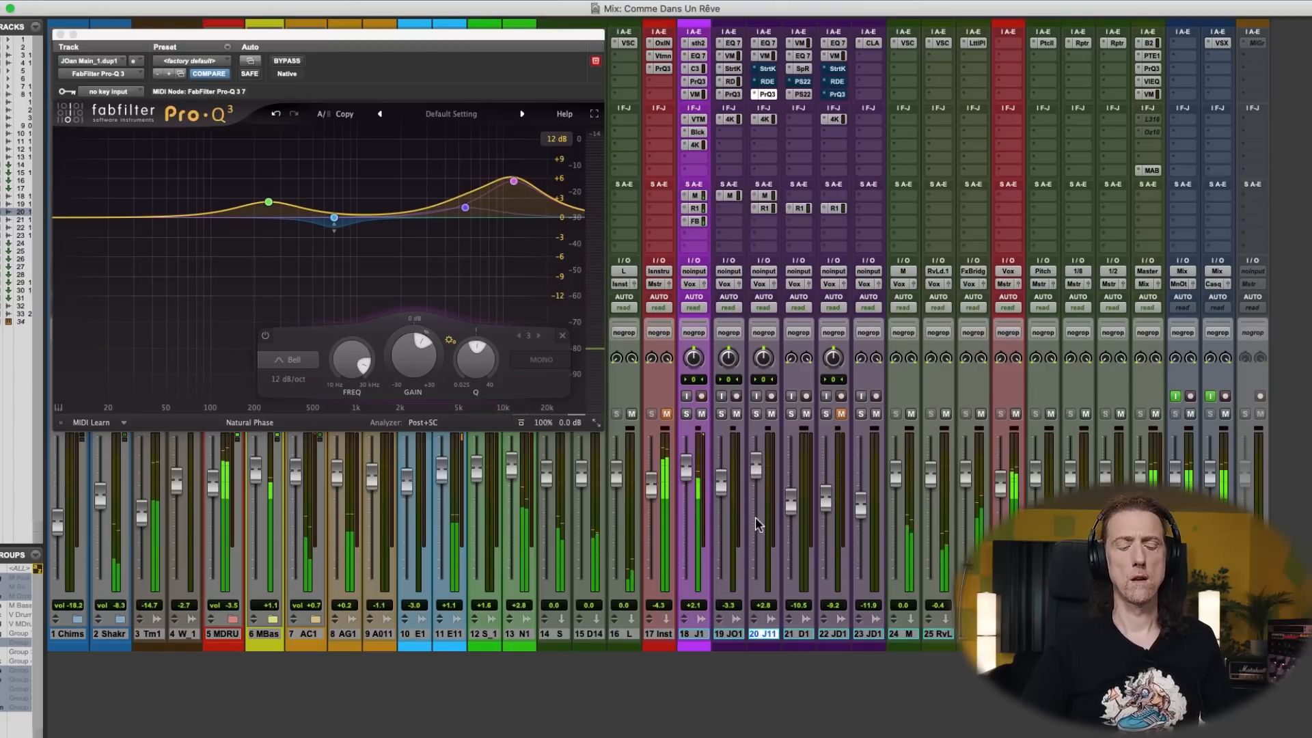
{"action": "left_click_drag", "start_coordinate": [757, 480], "coordinate": [756, 469]}
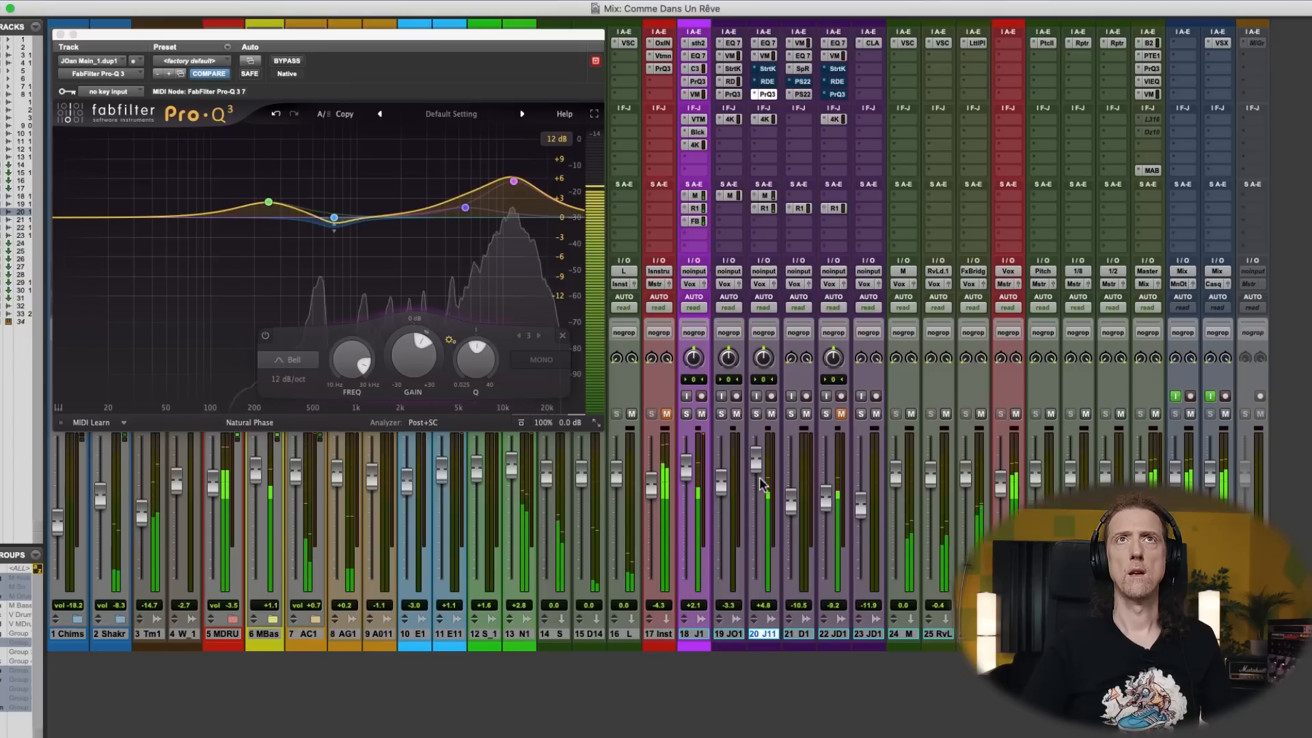
{"action": "left_click_drag", "start_coordinate": [757, 462], "coordinate": [756, 462]}
- In track 20's SSL 4K E channel strip, raise the HF gain and frequency and lower the LMF gain
{"action": "left_click", "coordinate": [763, 119]}
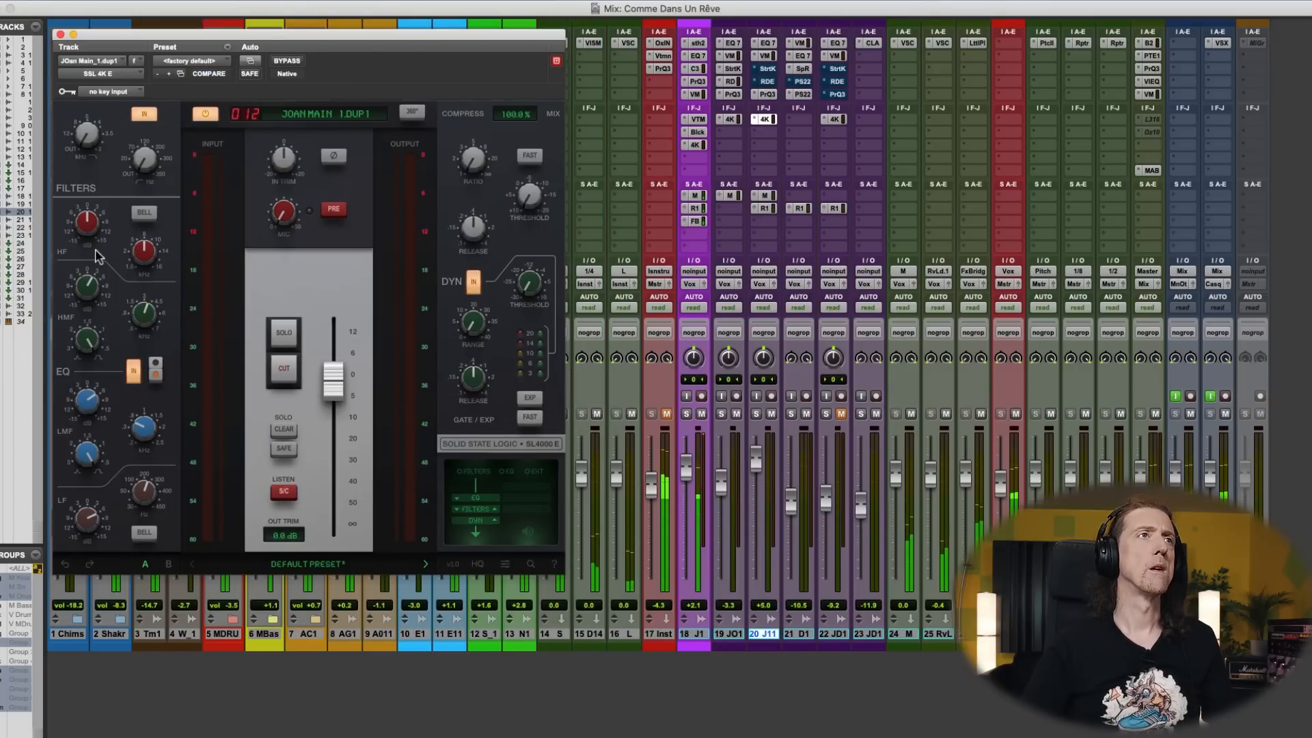
{"action": "left_click_drag", "start_coordinate": [91, 225], "coordinate": [92, 209]}
{"action": "left_click_drag", "start_coordinate": [150, 256], "coordinate": [152, 247]}
{"action": "left_click_drag", "start_coordinate": [93, 398], "coordinate": [84, 407]}
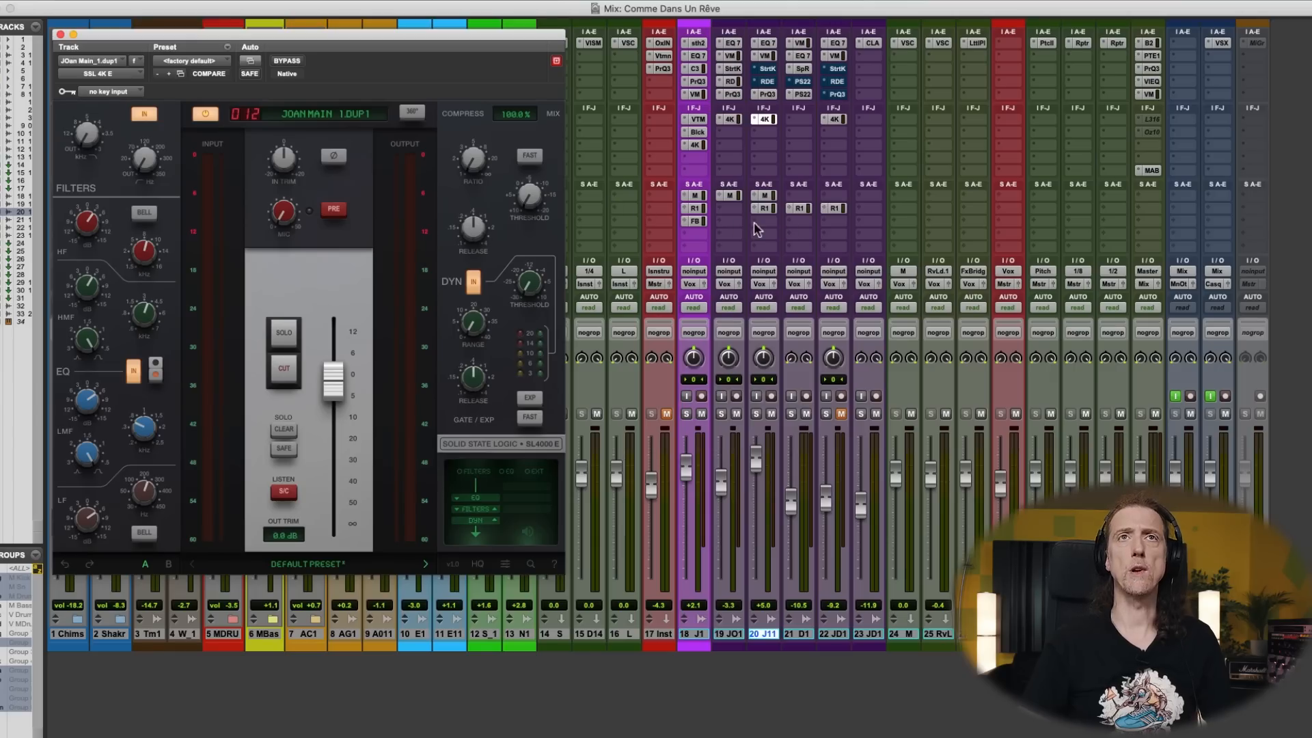
- Add an Fx Bridge send to track 20, raise it to -15.3 dB during playback and unmute the Instru track
{"action": "left_click", "coordinate": [781, 228]}
{"action": "left_click", "coordinate": [750, 229]}
{"action": "left_click", "coordinate": [769, 222]}
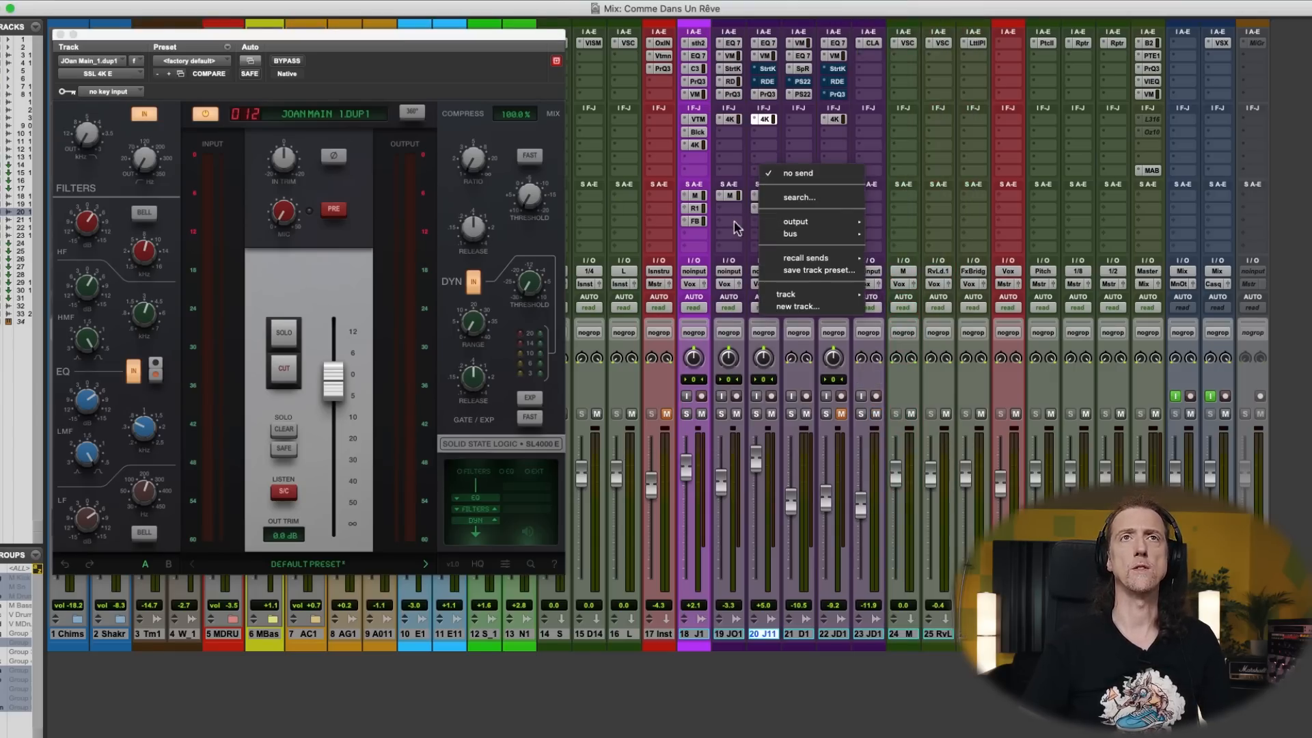
{"action": "left_click", "coordinate": [733, 228]}
{"action": "left_click", "coordinate": [763, 229]}
{"action": "mouse_move", "coordinate": [799, 234]}
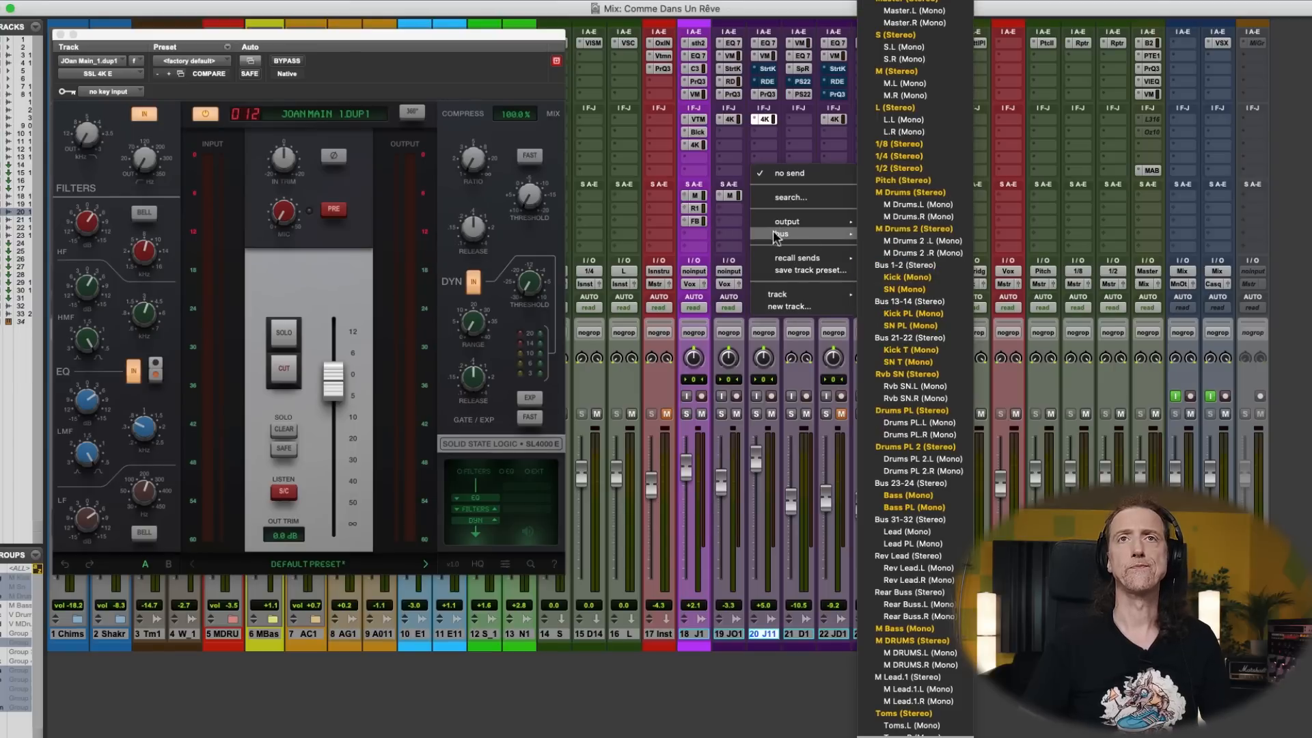
{"action": "scroll", "coordinate": [921, 724], "scroll_direction": "down", "scroll_amount": 5}
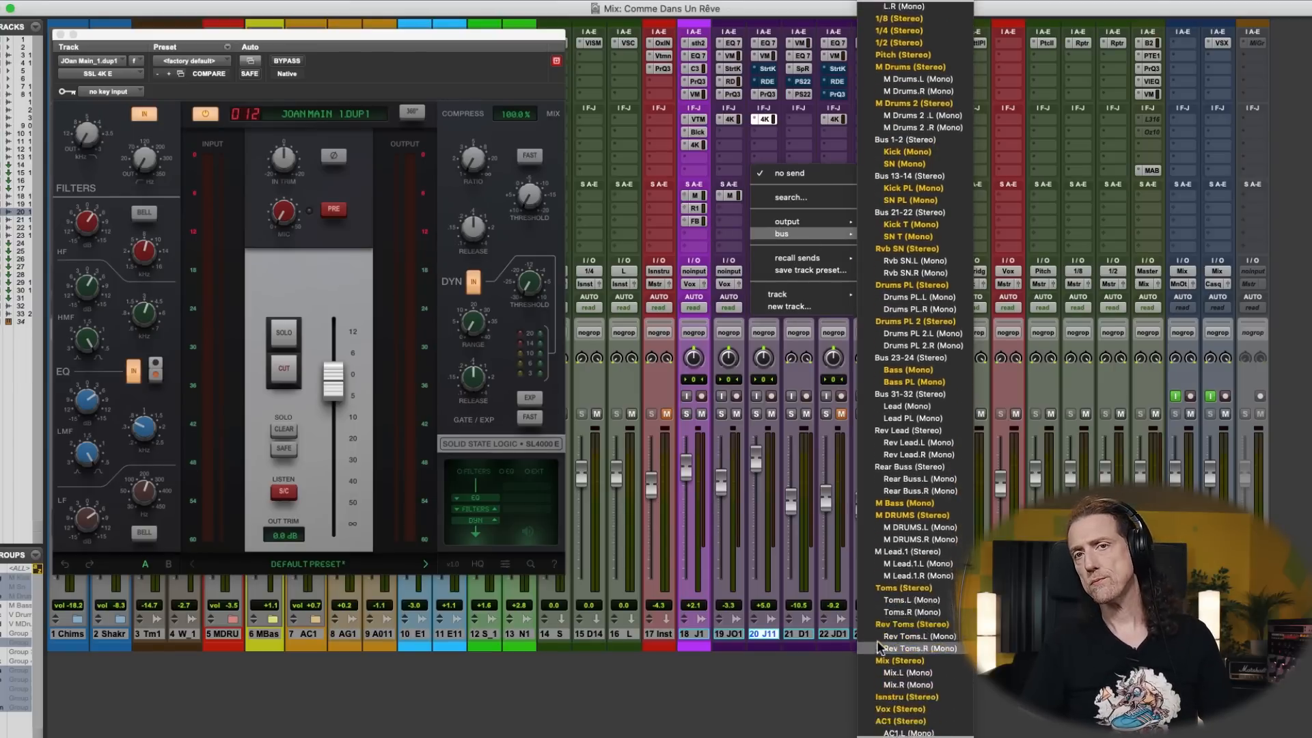
{"action": "left_click", "coordinate": [918, 721]}
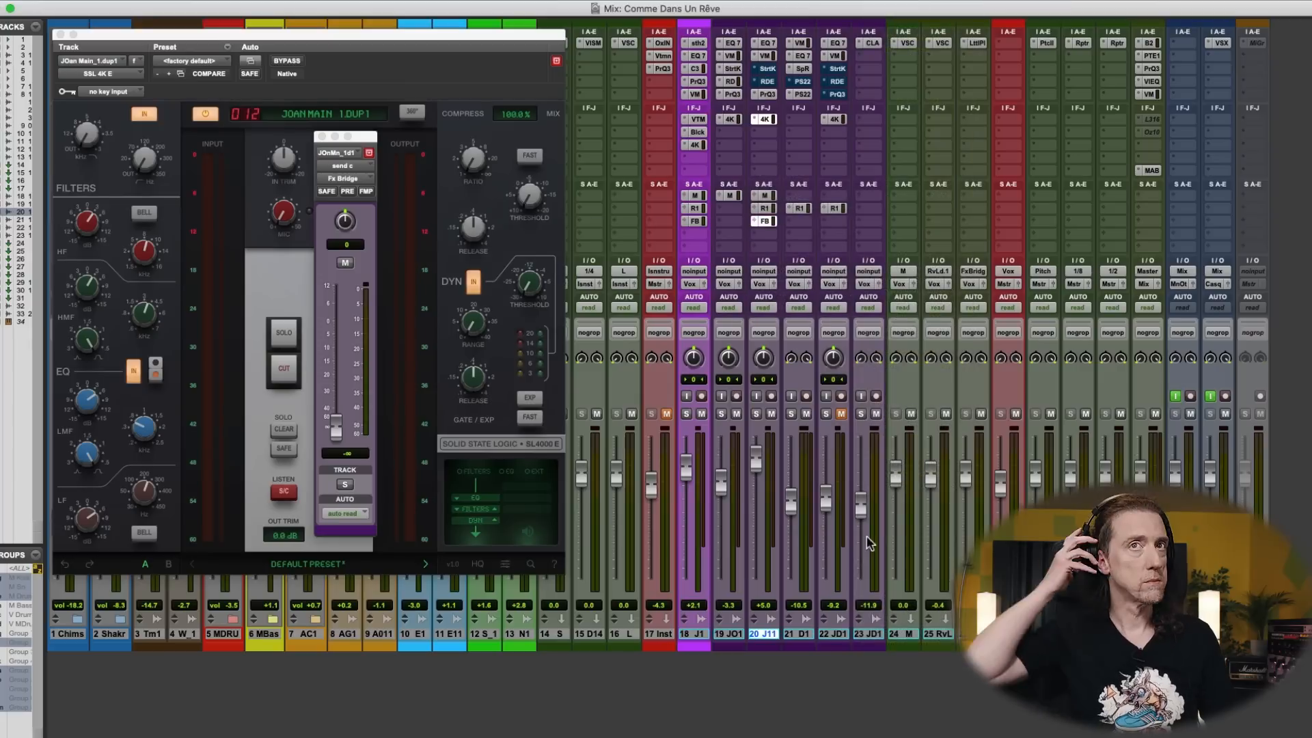
{"action": "key", "text": "space"}
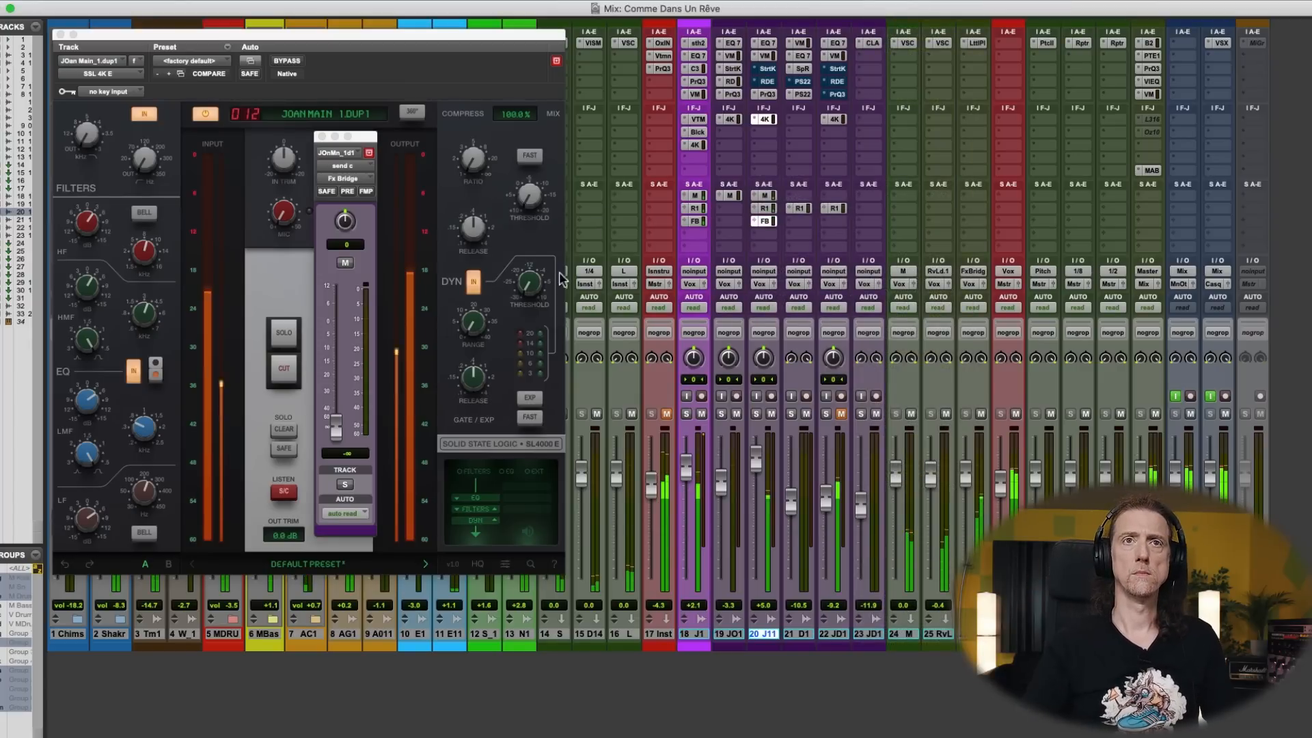
{"action": "left_click_drag", "start_coordinate": [342, 423], "coordinate": [337, 363]}
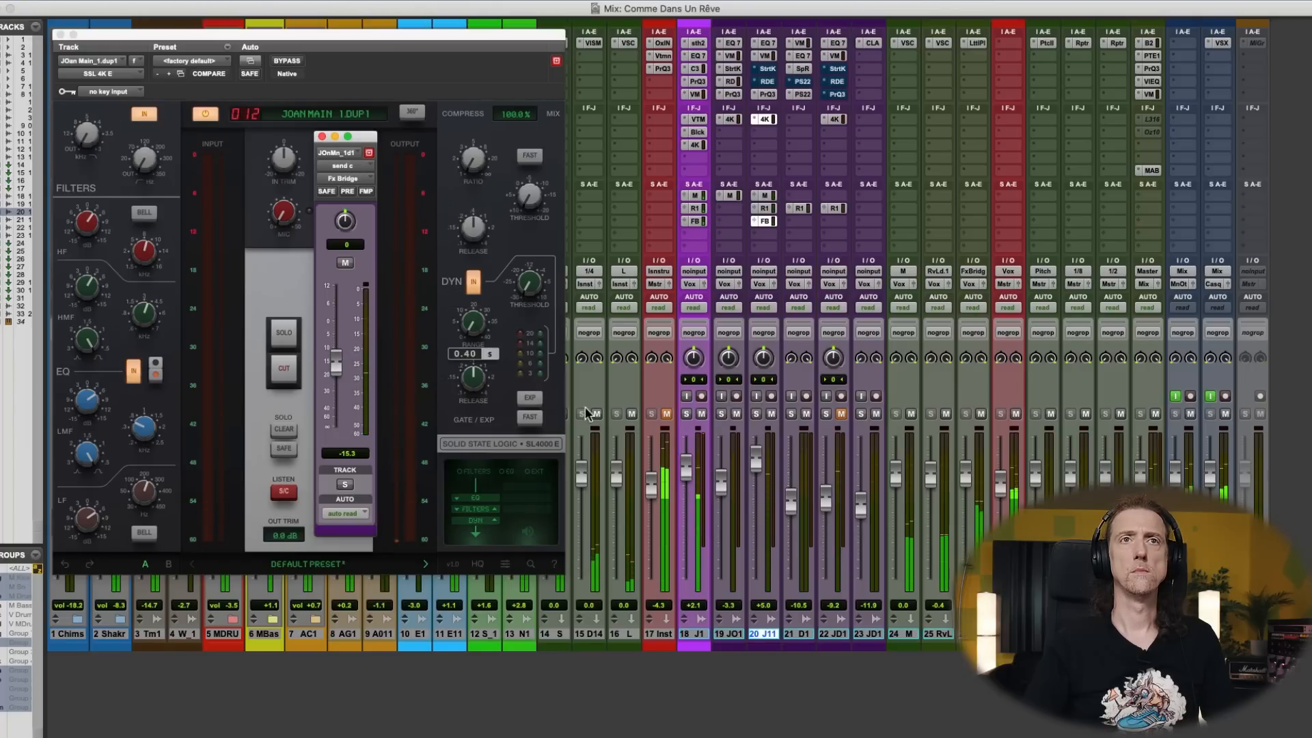
{"action": "left_click", "coordinate": [666, 414]}
- Separate the Joana Dub L bridge section from bar 73 onwards and move it from track 22 up to track 21
{"action": "key", "text": "super+equal"}
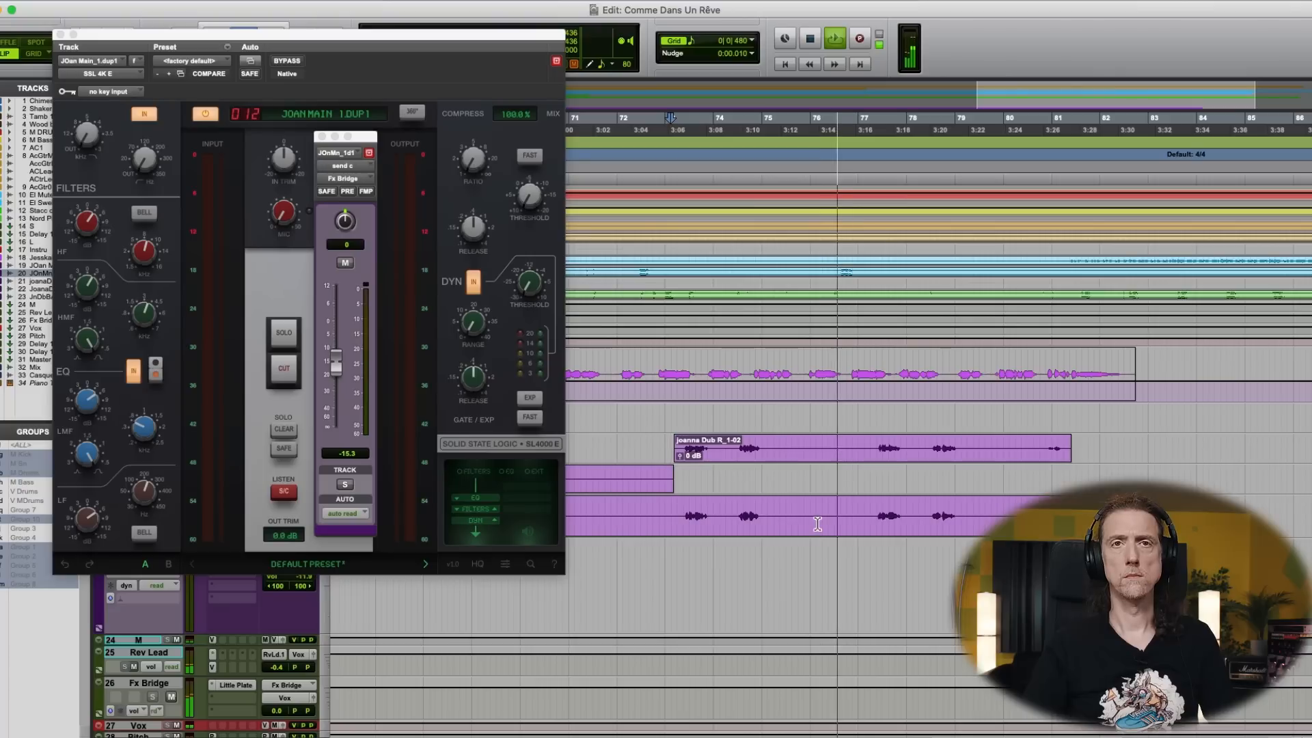
{"action": "key", "text": "super+w"}
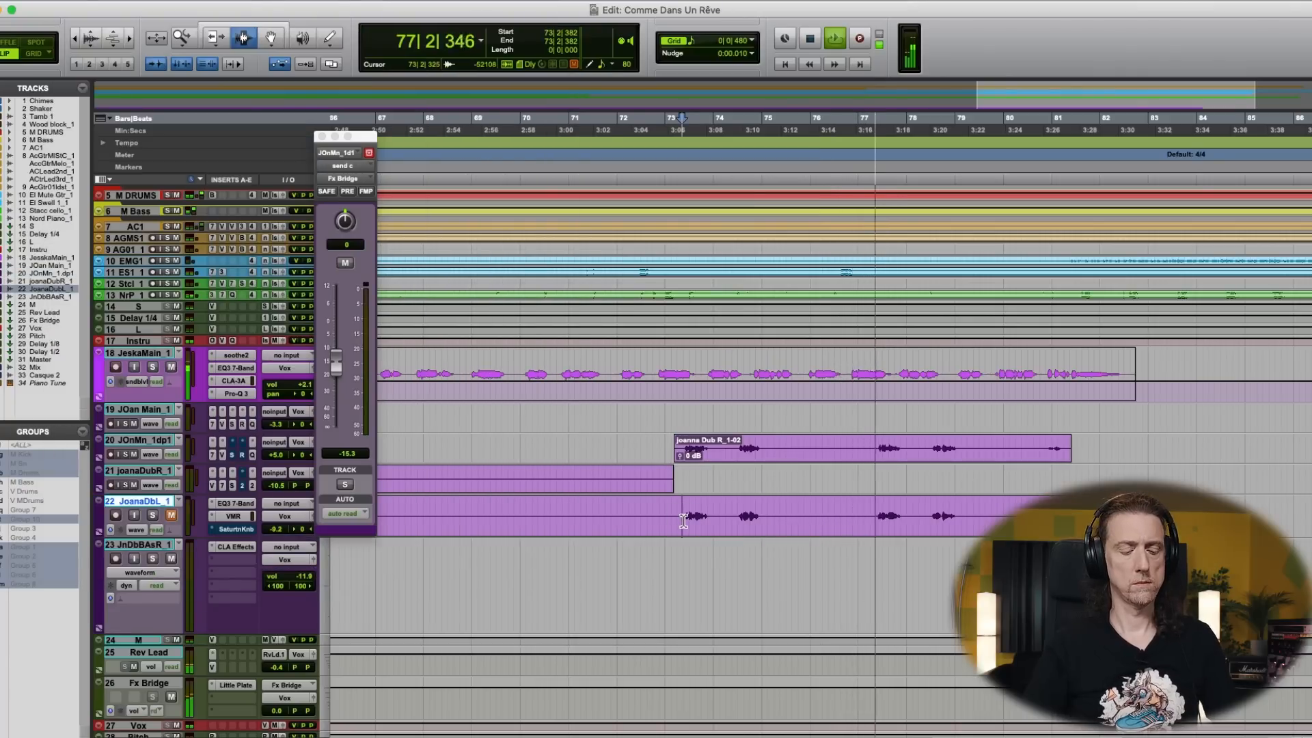
{"action": "key", "text": "F9"}
{"action": "key", "text": "F8"}
{"action": "left_click_drag", "start_coordinate": [732, 514], "coordinate": [733, 490]}
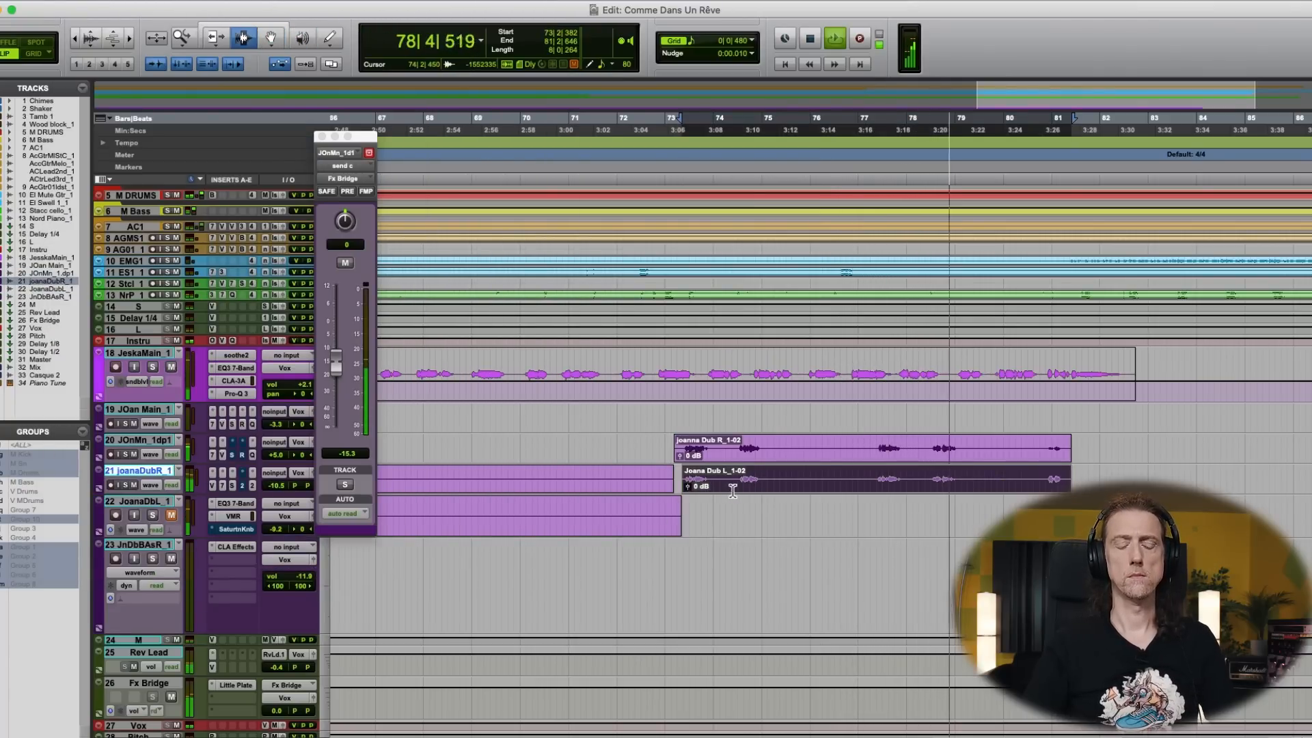
- Lower track 20's Fx Bridge send to about -18.5 dB, stop playback and reposition the cursor just before the bridge clips
{"action": "key", "text": "super+equal"}
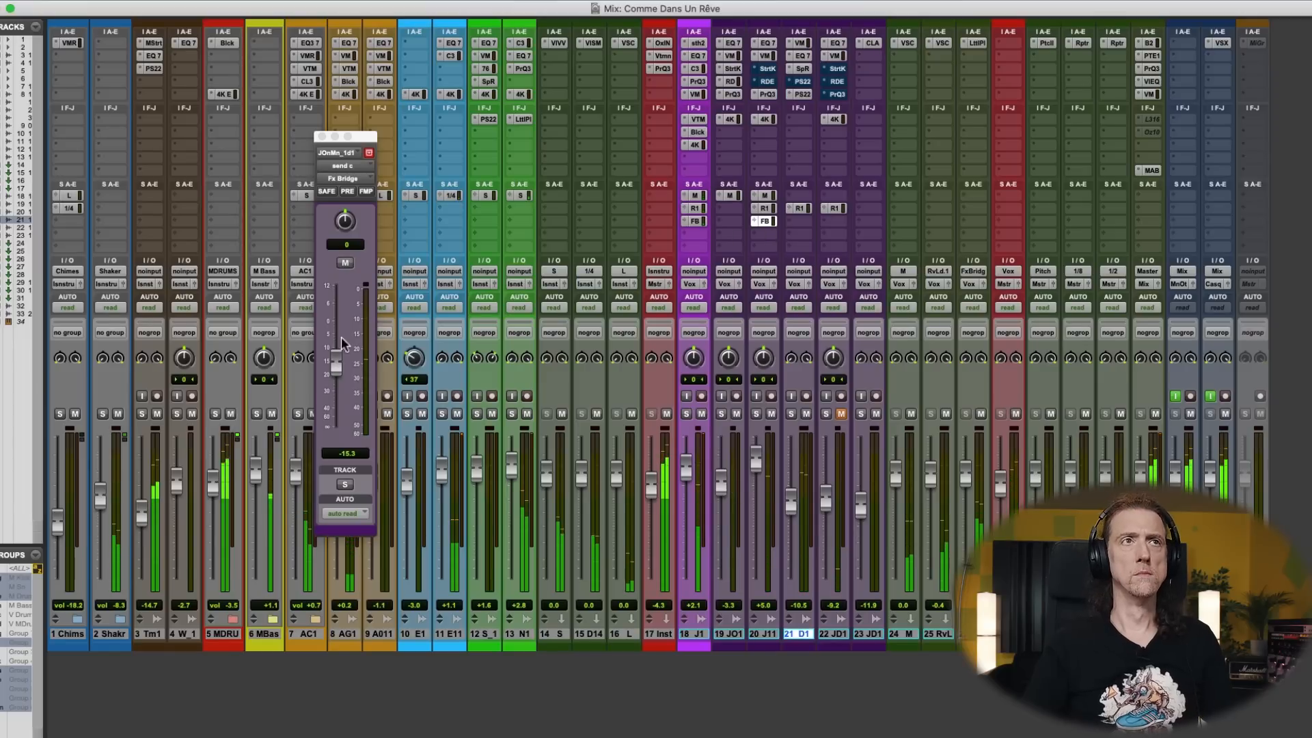
{"action": "left_click_drag", "start_coordinate": [335, 365], "coordinate": [337, 373]}
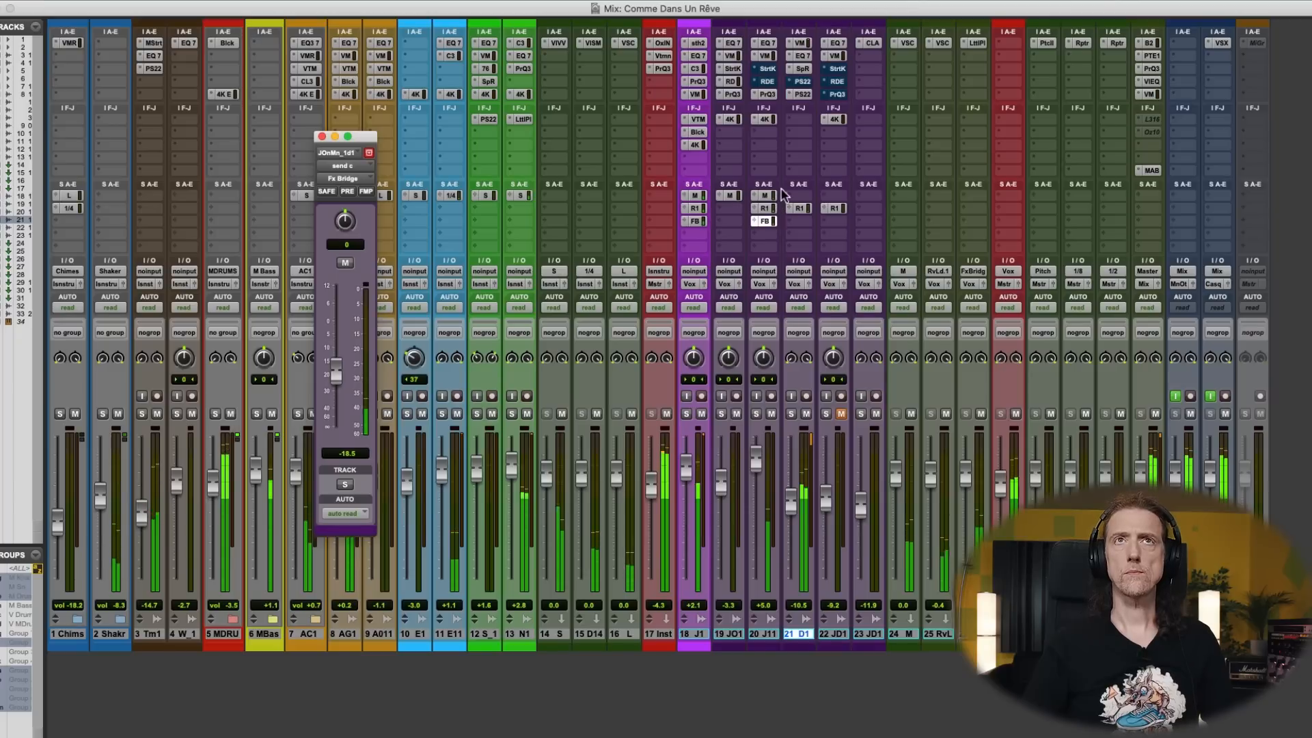
{"action": "key", "text": "super+equal"}
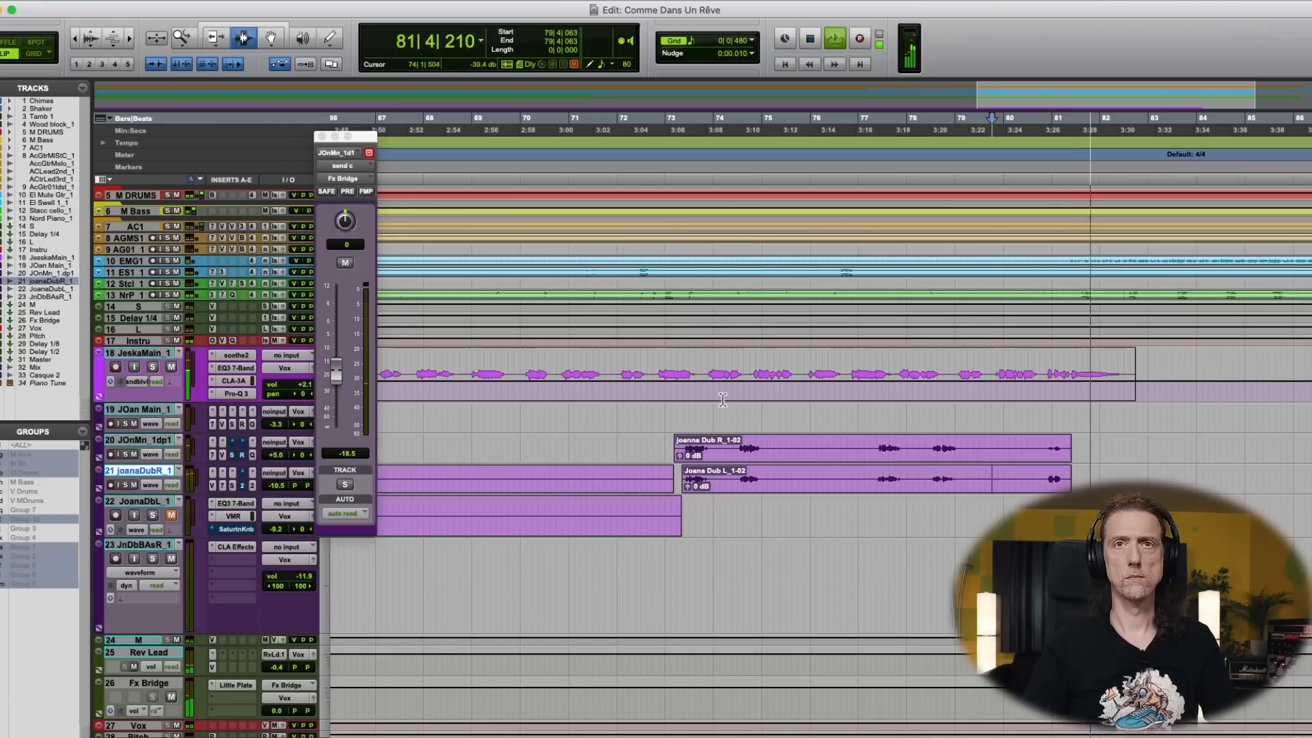
{"action": "key", "text": "space"}
{"action": "left_click", "coordinate": [657, 456]}
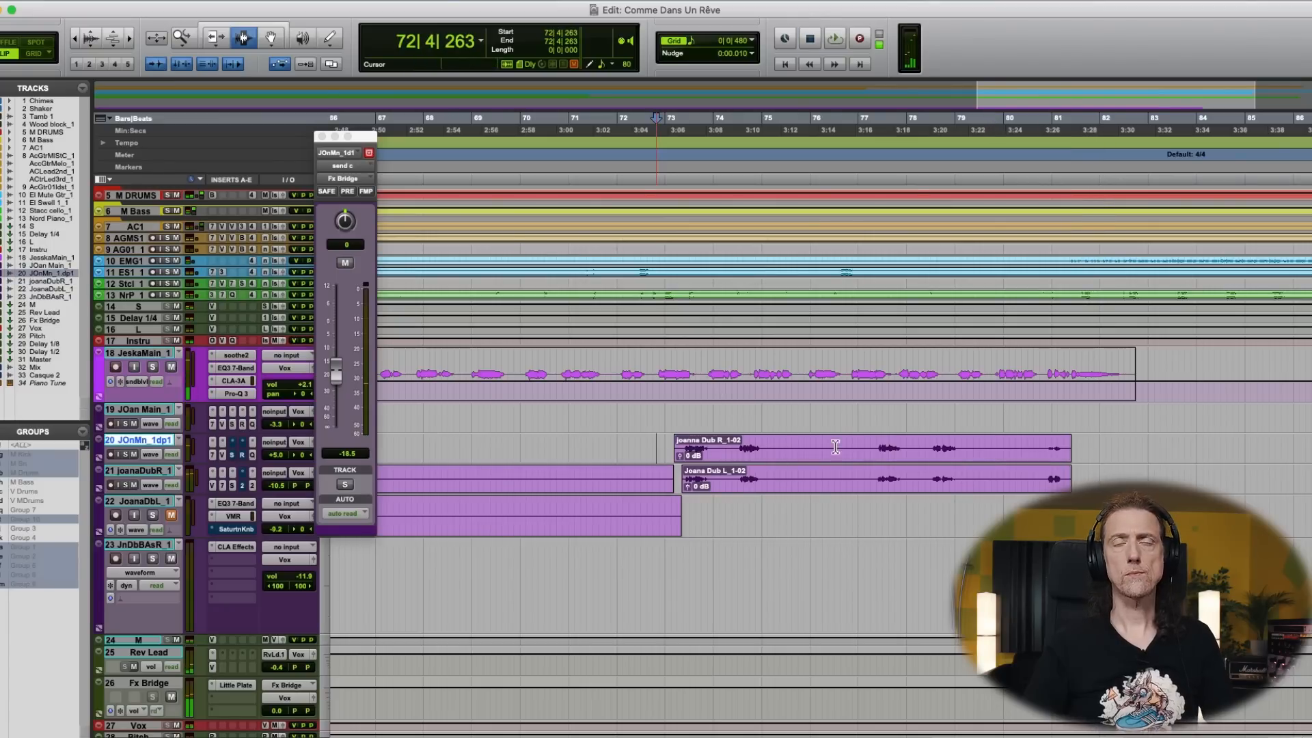
- Reduce track 20's highest Pro-Q 3 band to about +2.6 dB, move the low band to about 227 Hz and lower the fader to +1.4 dB
{"action": "key", "text": "super+equal"}
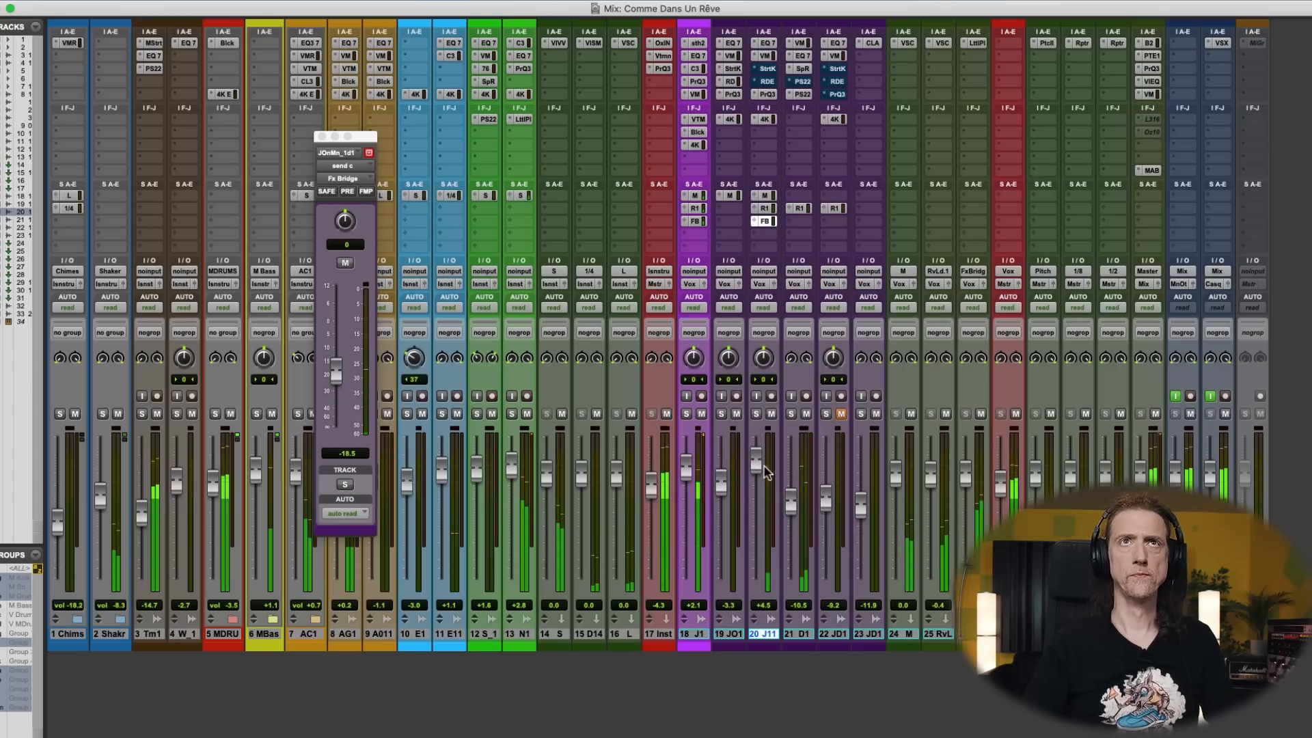
{"action": "left_click", "coordinate": [767, 94]}
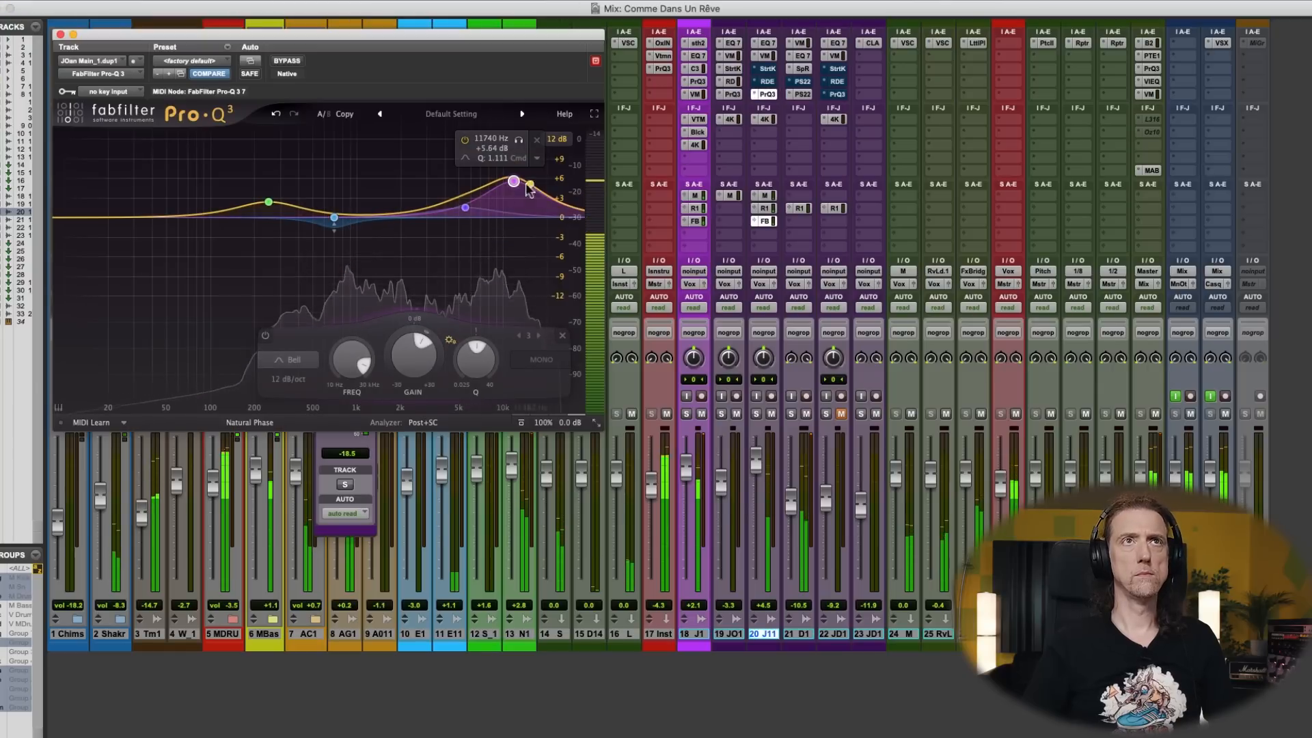
{"action": "left_click_drag", "start_coordinate": [516, 192], "coordinate": [517, 207]}
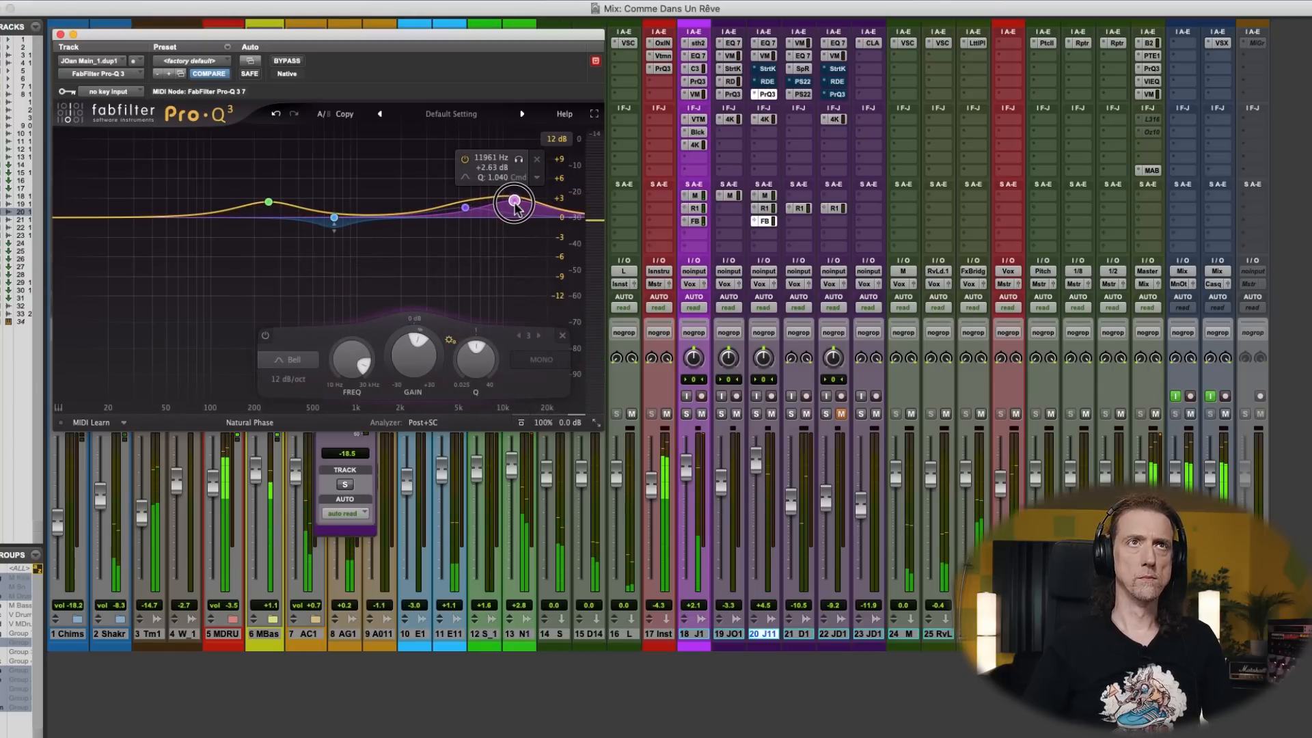
{"action": "mouse_move", "coordinate": [268, 202]}
{"action": "left_mouse_down"}
{"action": "mouse_move", "coordinate": [266, 190]}
{"action": "mouse_move", "coordinate": [263, 201]}
{"action": "left_mouse_up"}
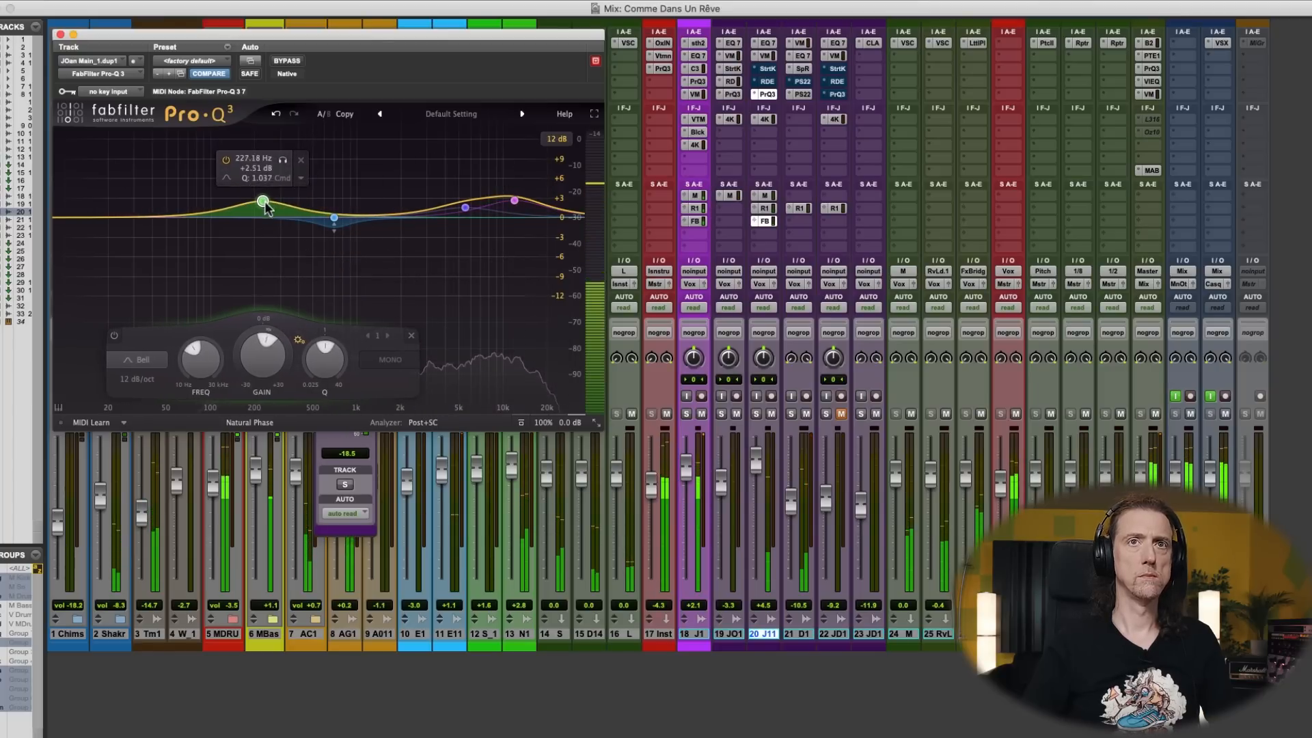
{"action": "left_click_drag", "start_coordinate": [755, 473], "coordinate": [789, 506]}
- Duplicate track 21 with its automation, inserts and sends, placing the copy above the original with the bridge clip on it
{"action": "key", "text": "super+equal"}
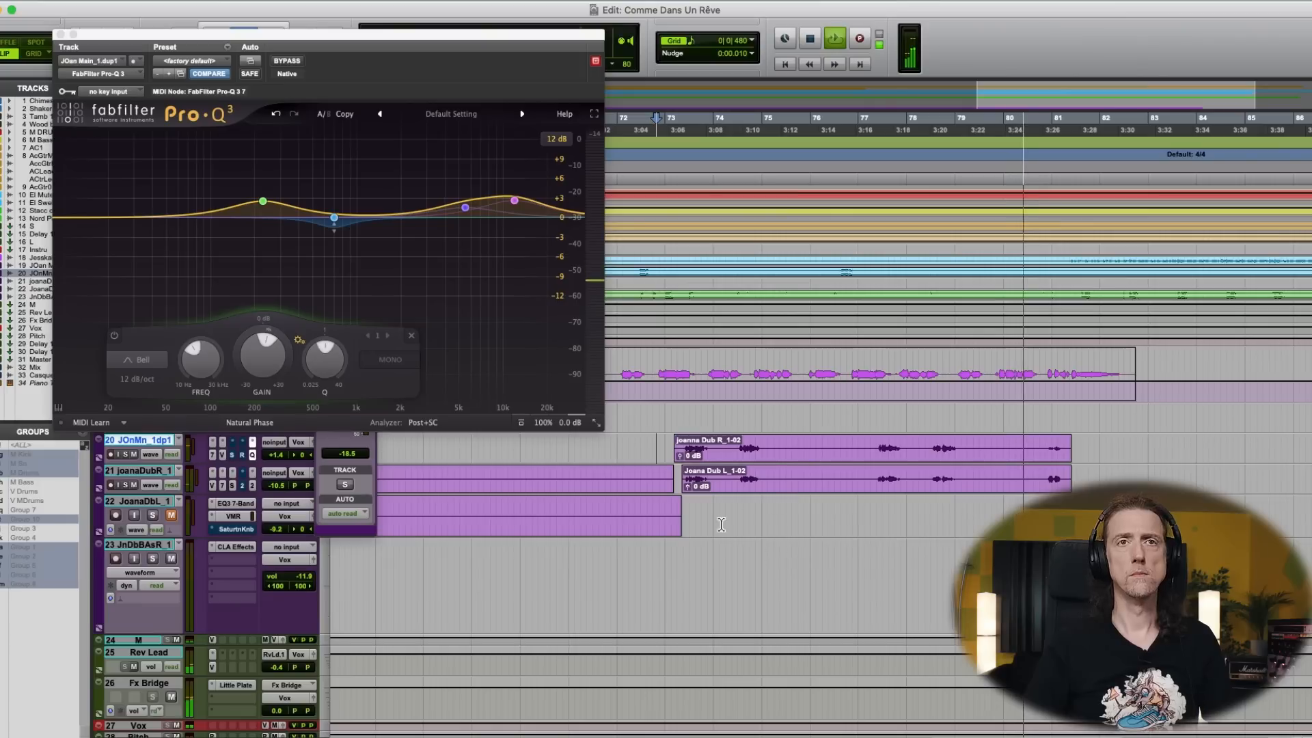
{"action": "left_click", "coordinate": [130, 473]}
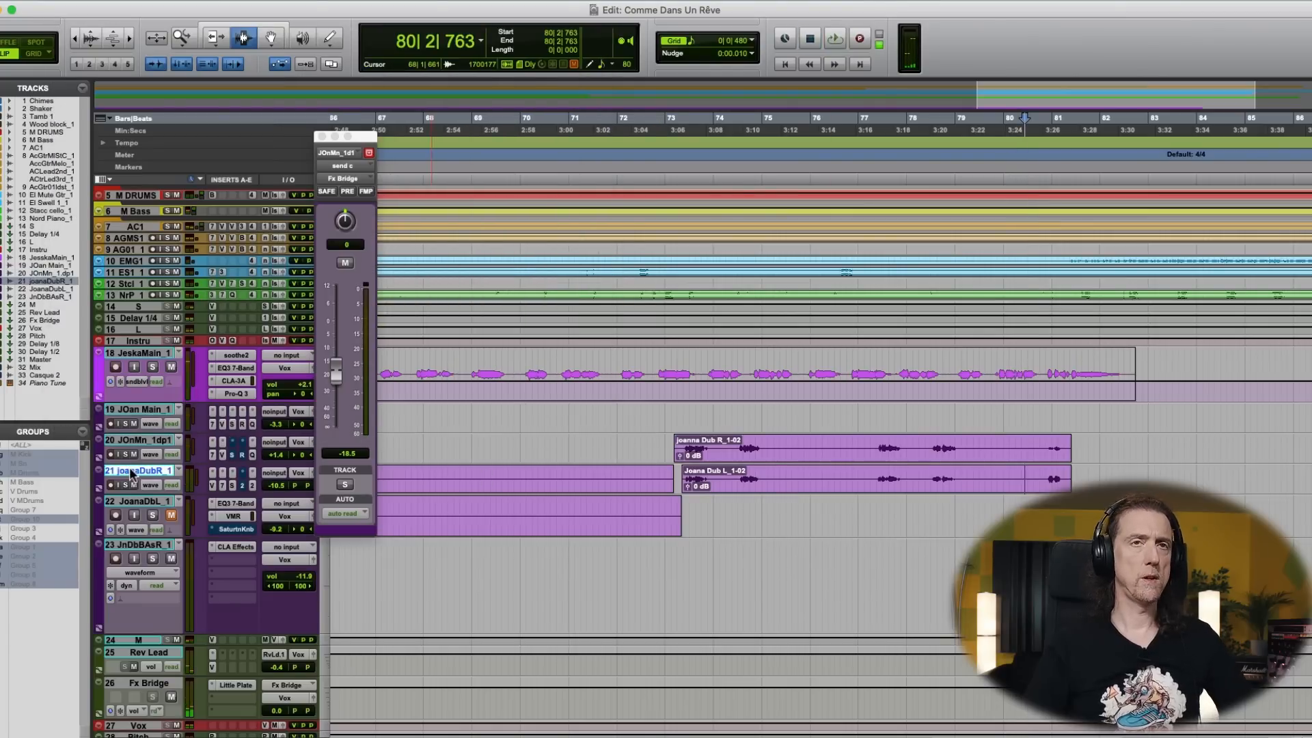
{"action": "key", "text": "alt+shift+d"}
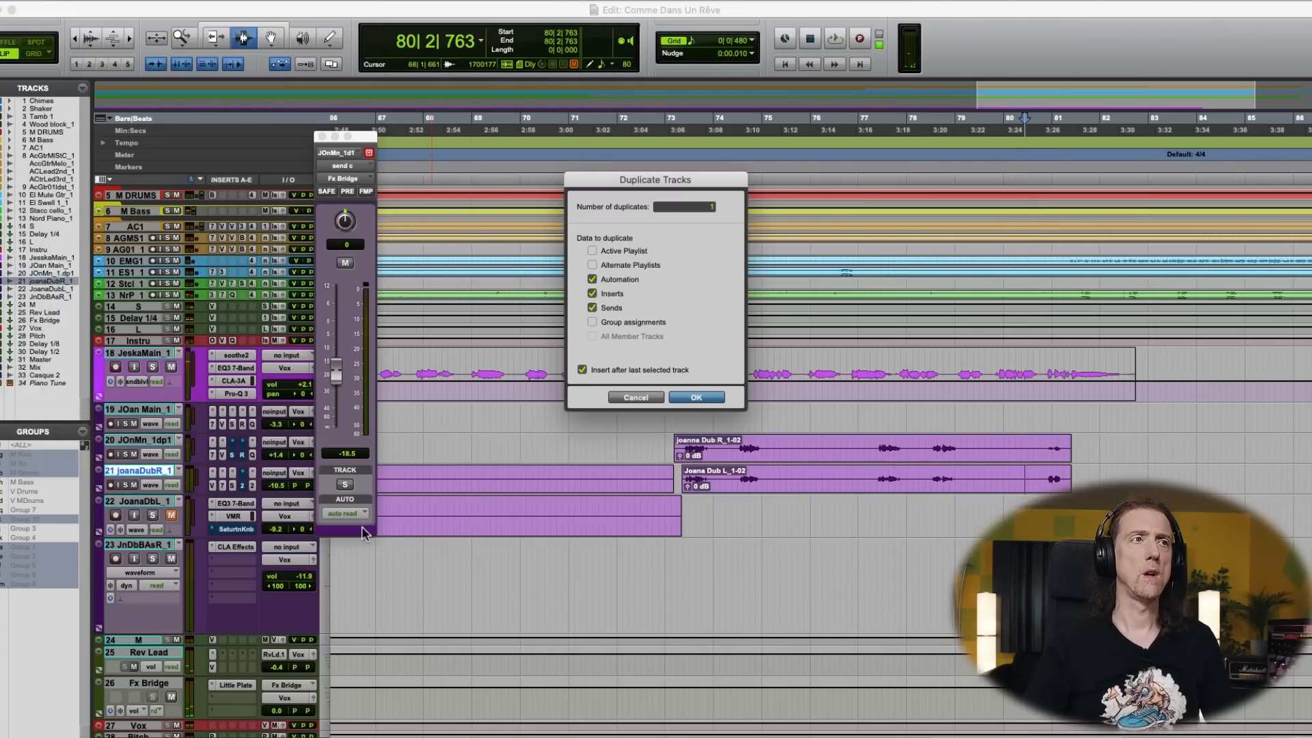
{"action": "key", "text": "Return"}
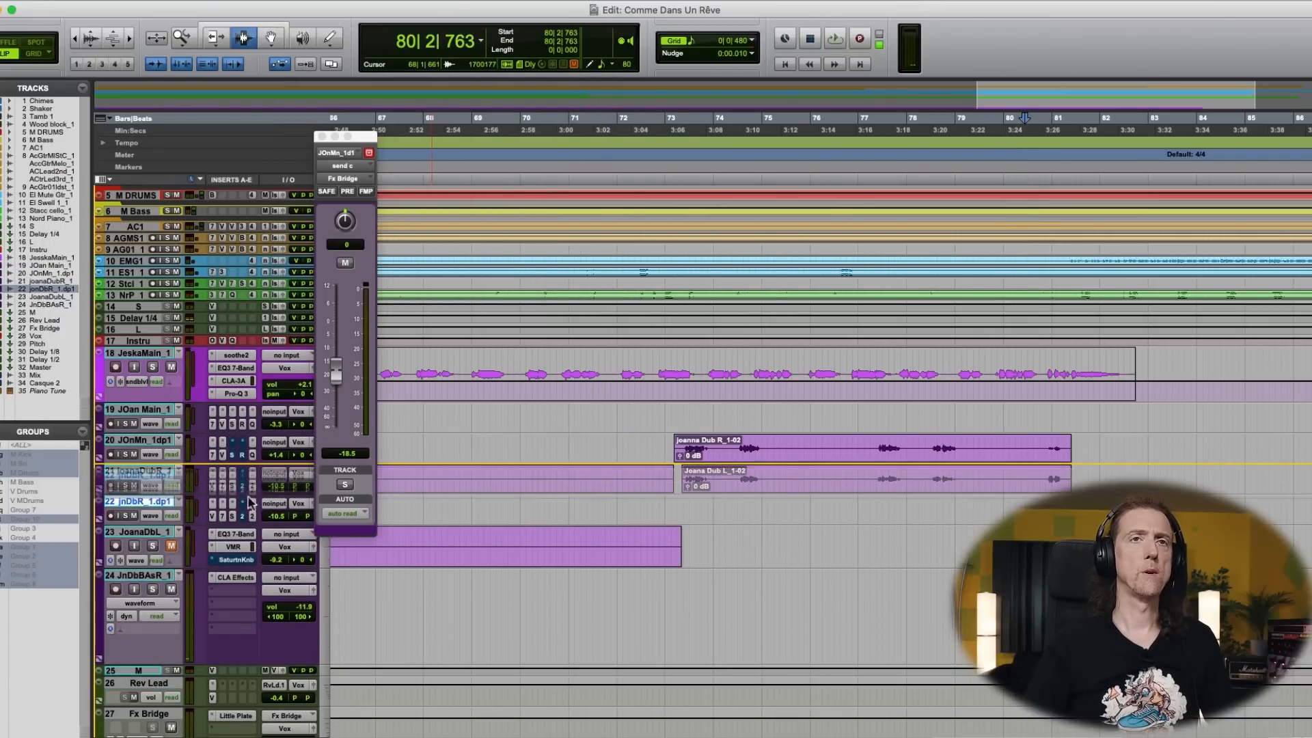
{"action": "left_click_drag", "start_coordinate": [755, 512], "coordinate": [681, 478]}
- Play the bridge from bar 73 and raise the new track 21's fader to -8.1 dB and track 20's to +2.1 dB
{"action": "left_click", "coordinate": [674, 472]}
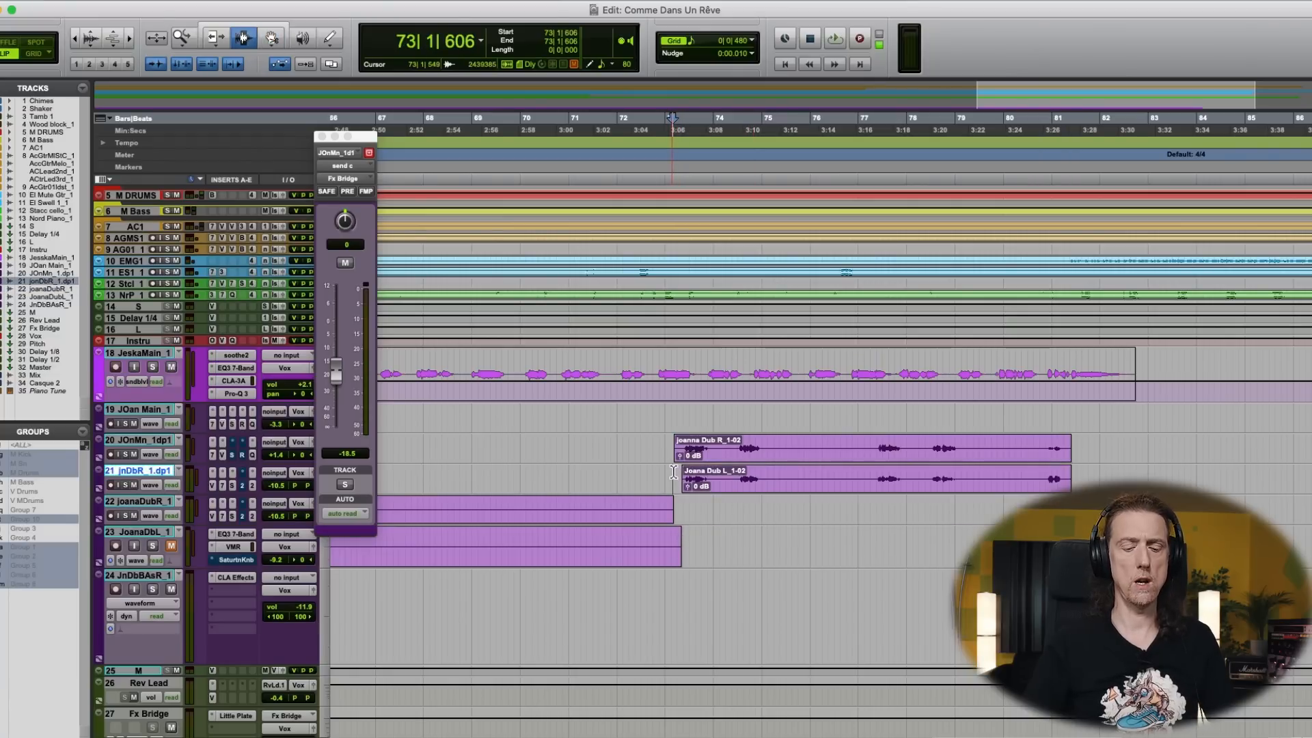
{"action": "key", "text": "super+equal"}
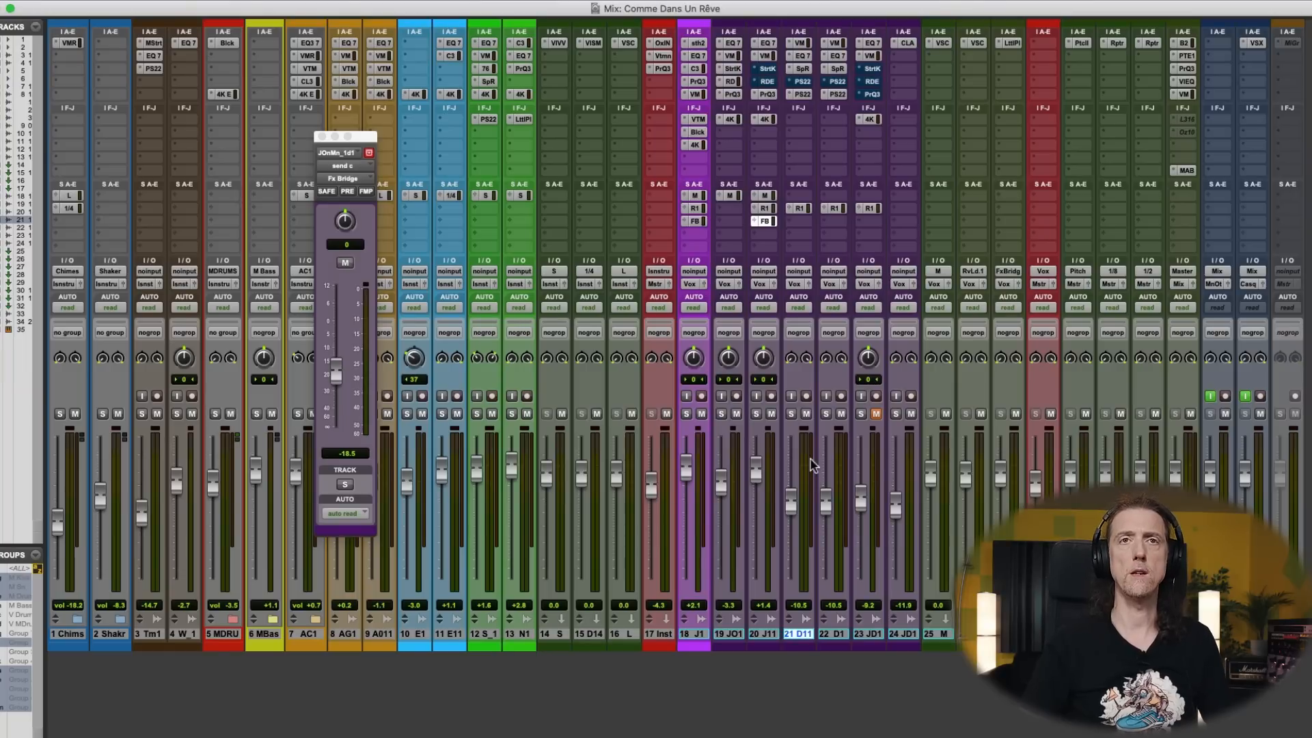
{"action": "key", "text": "space"}
{"action": "left_click_drag", "start_coordinate": [790, 502], "coordinate": [758, 472]}
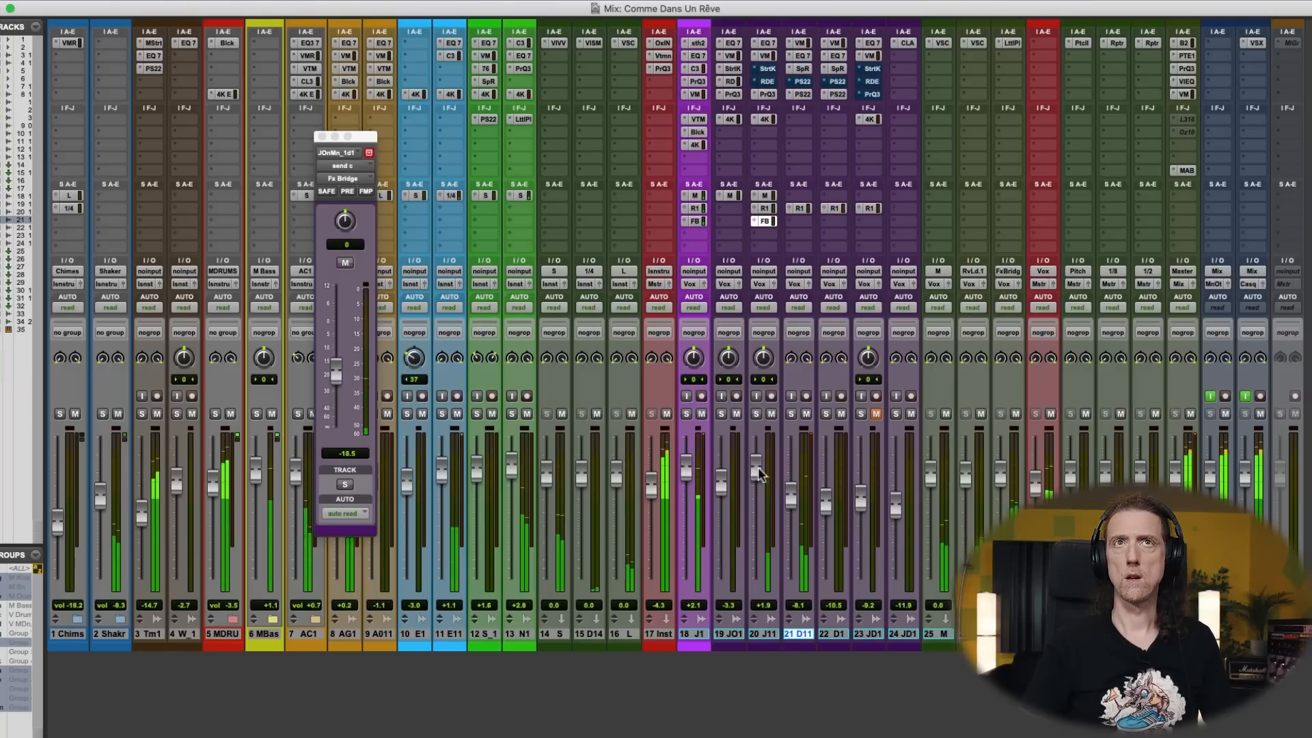
- Open track 20's Rev Lead.1 send, display its level automation in the timeline and clear it across the whole track
{"action": "left_click", "coordinate": [766, 208]}
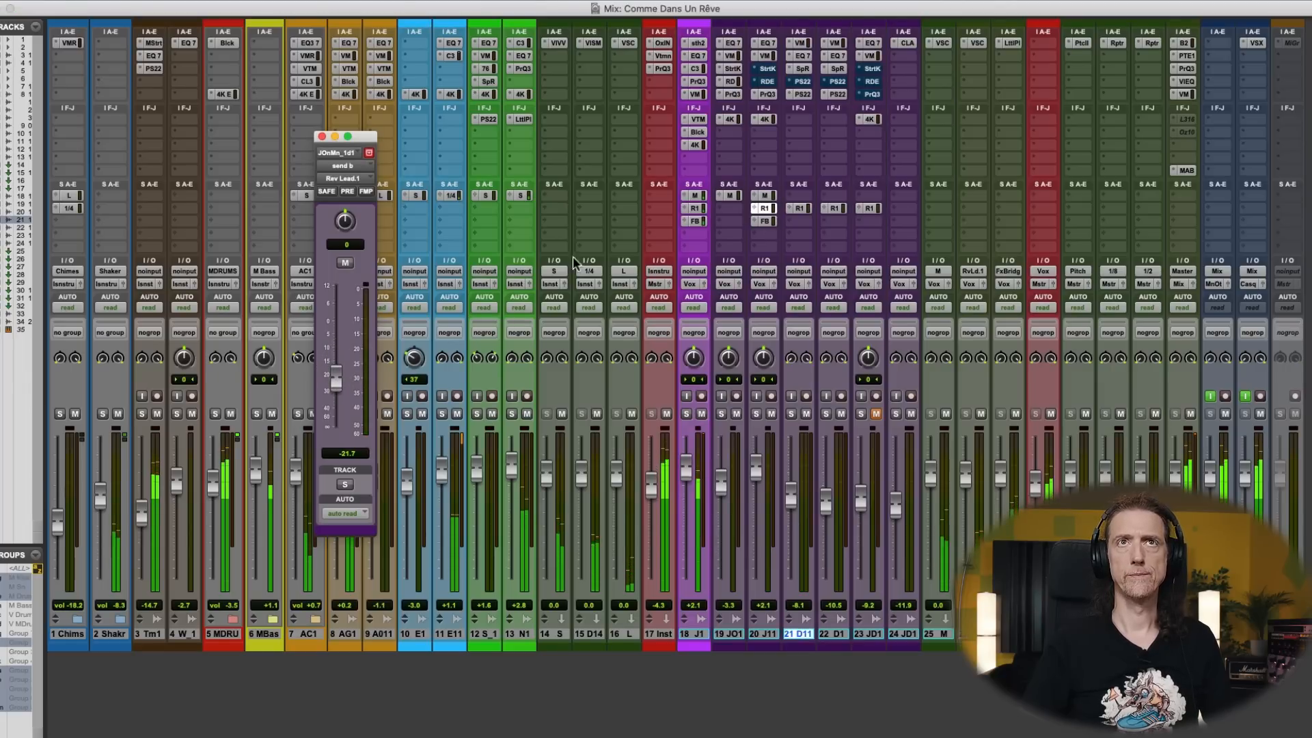
{"action": "key", "text": "super+equal"}
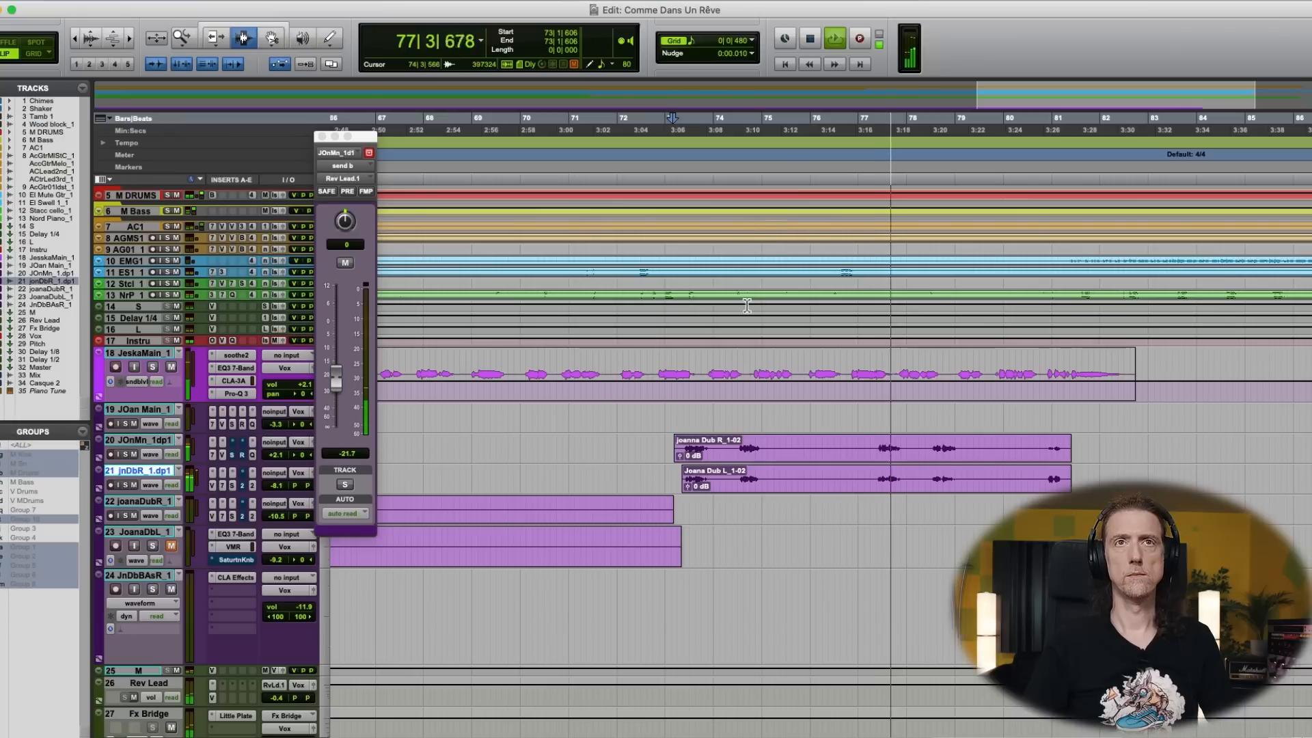
{"action": "left_click", "coordinate": [728, 454]}
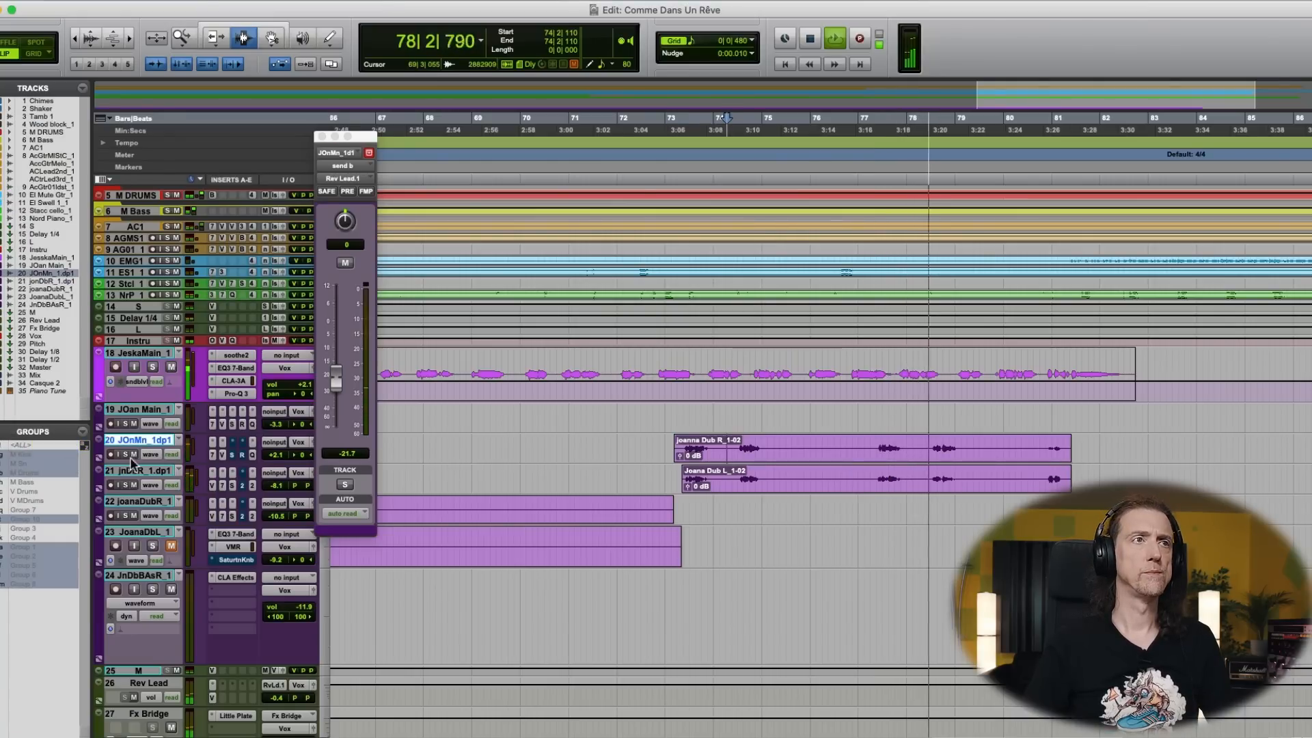
{"action": "left_click", "coordinate": [152, 456]}
{"action": "mouse_move", "coordinate": [189, 519]}
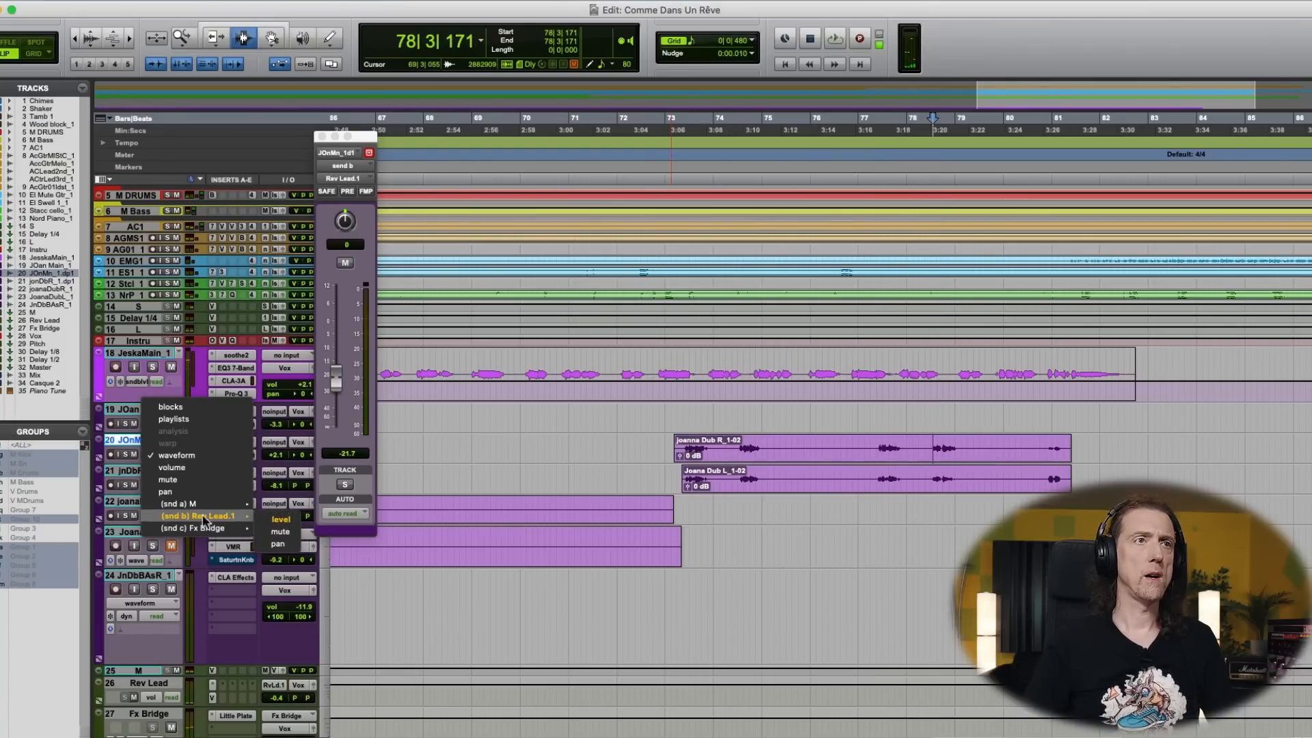
{"action": "left_click", "coordinate": [270, 524]}
{"action": "triple_click", "coordinate": [659, 455]}
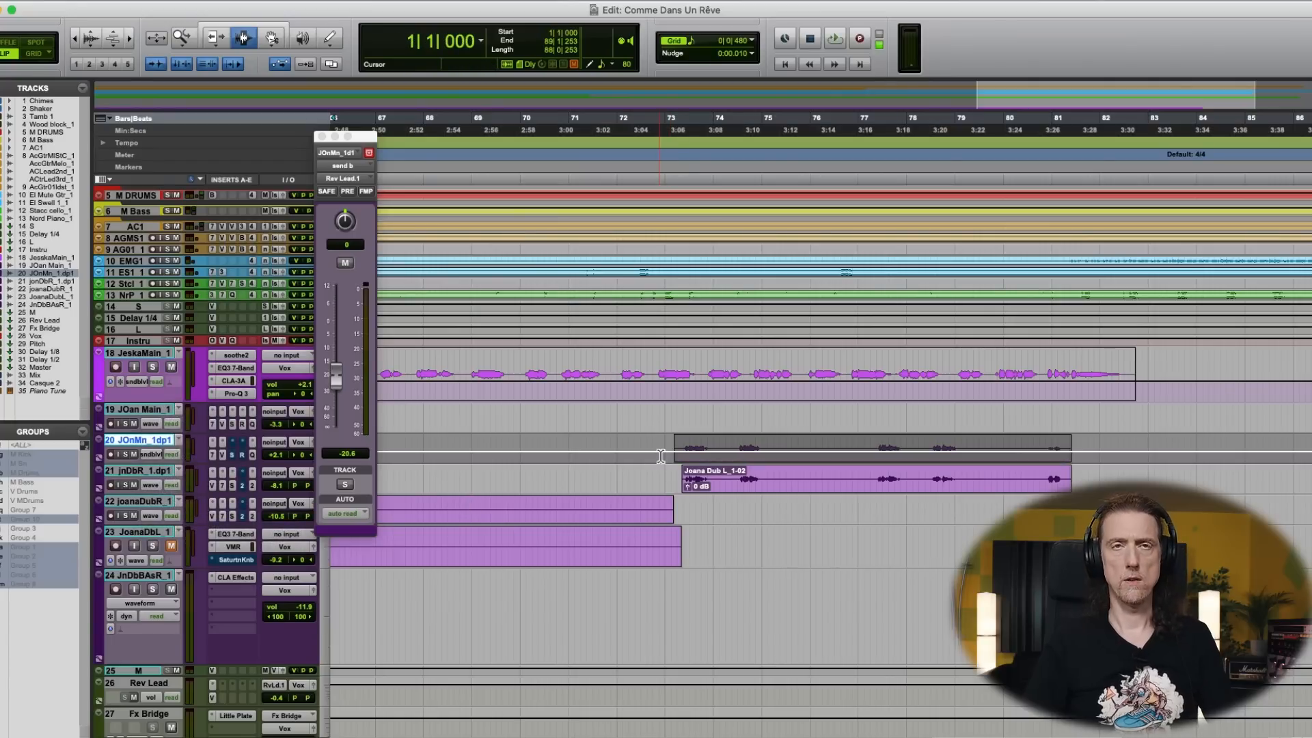
{"action": "left_click", "coordinate": [693, 460]}
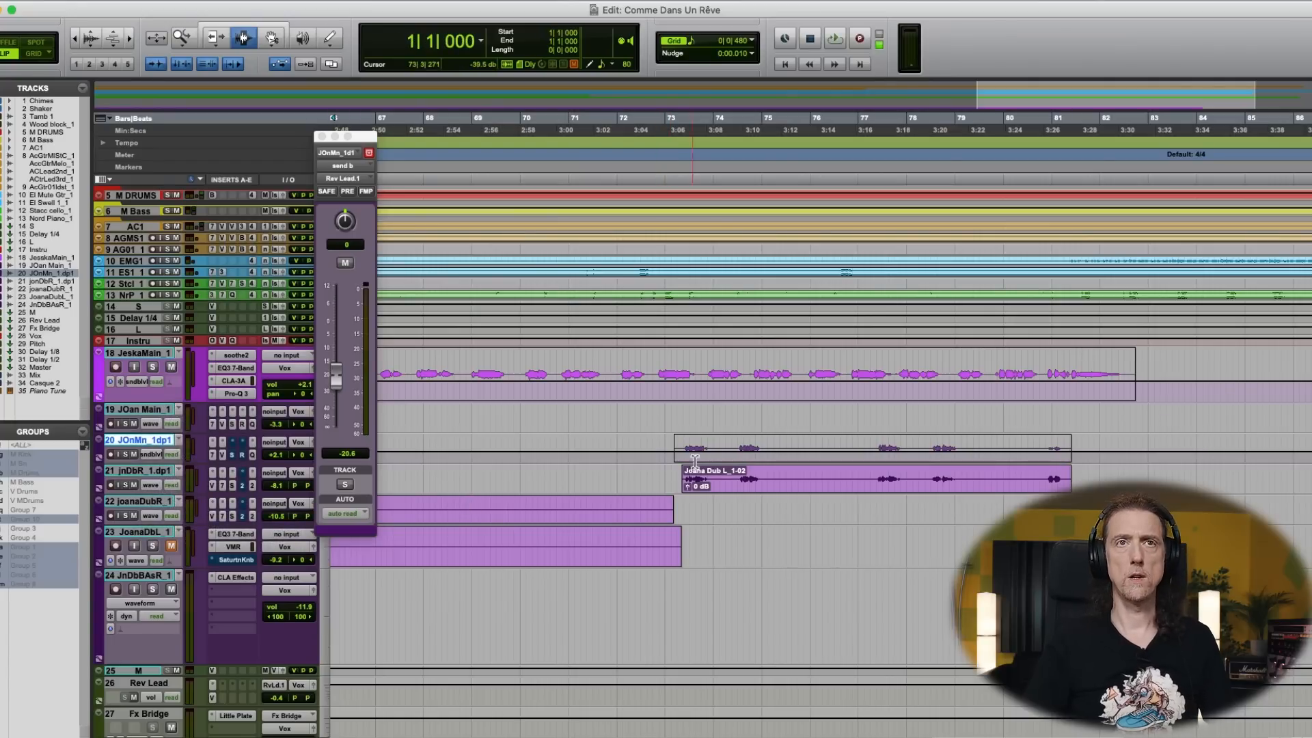
- Return track 20 to waveform view and, with track 21 muted, raise its Rev Lead.1 send to about -16.9 dB
{"action": "left_click", "coordinate": [154, 457]}
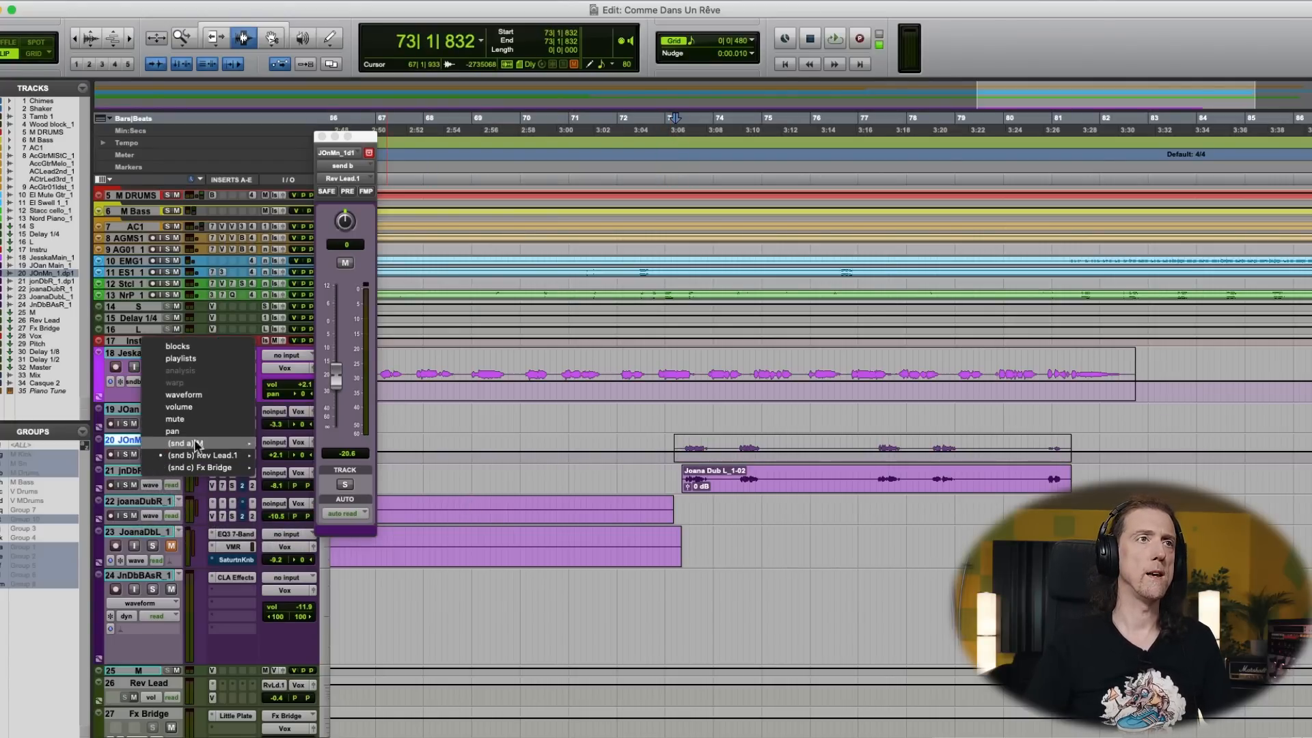
{"action": "left_click", "coordinate": [290, 459]}
{"action": "key", "text": "minus"}
{"action": "key", "text": "super+equal"}
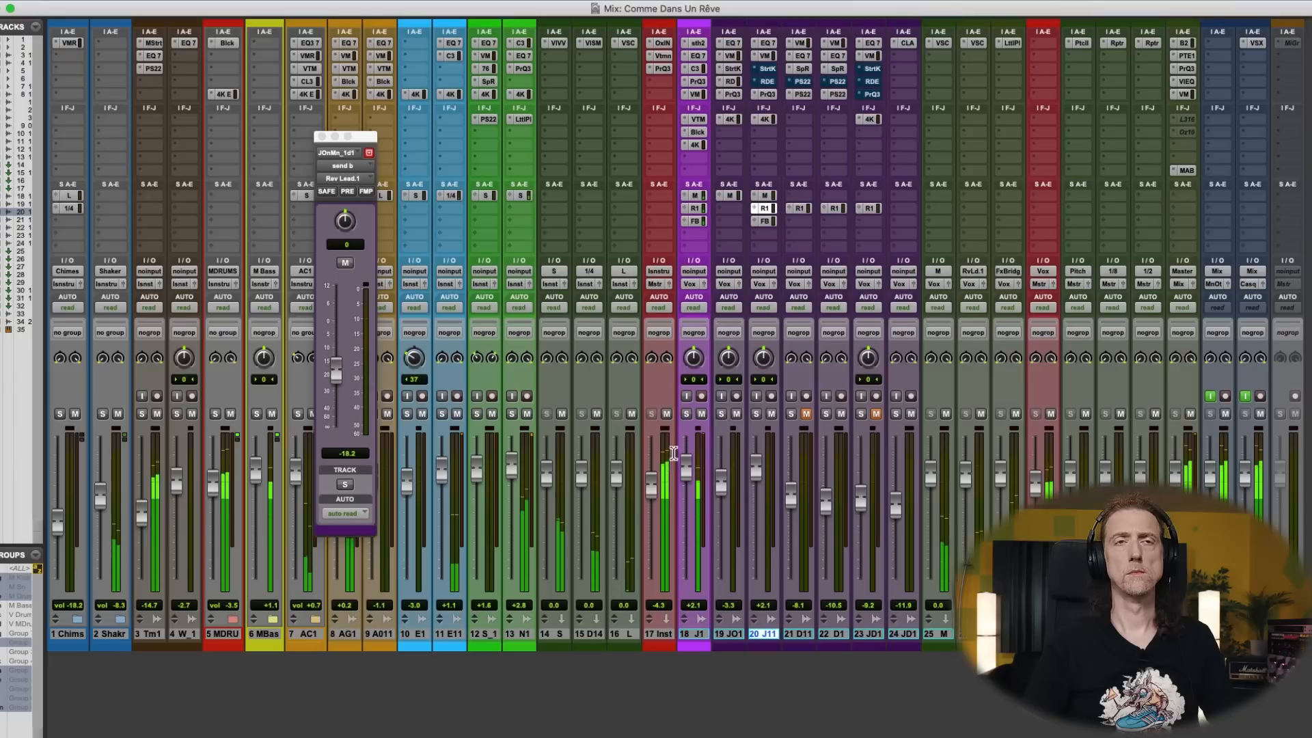
{"action": "left_click_drag", "start_coordinate": [335, 371], "coordinate": [337, 361]}
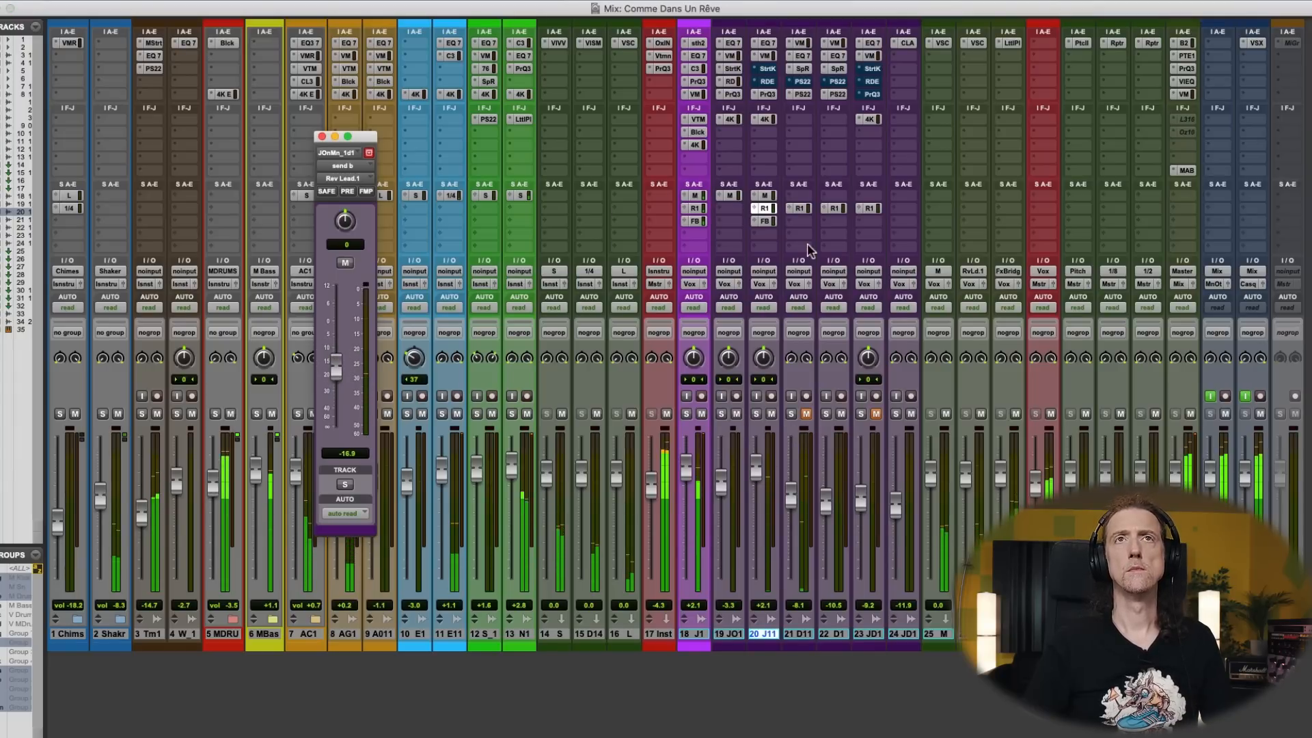
- Raise track 20's Fx Bridge send to about -16.6 dB and replay the bridge from just before the clips
{"action": "left_click", "coordinate": [764, 221]}
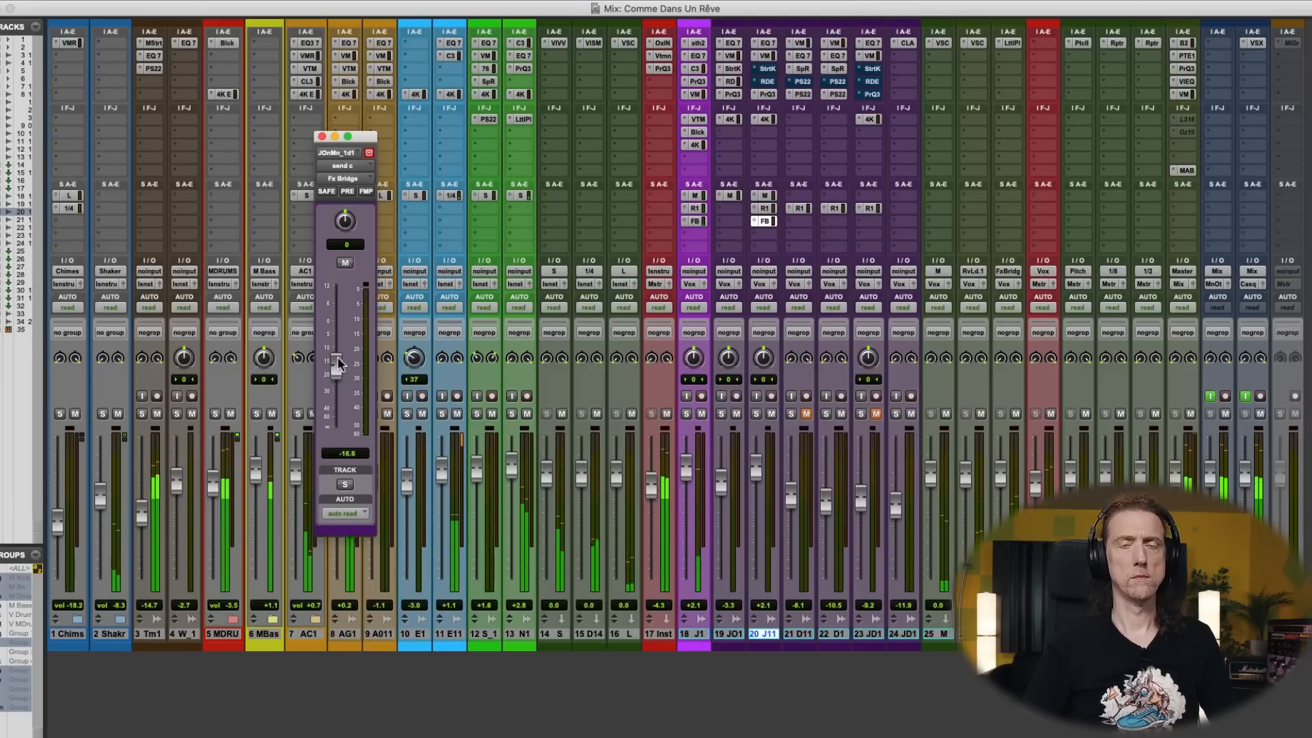
{"action": "key", "text": "super+equal"}
{"action": "left_click", "coordinate": [670, 476]}
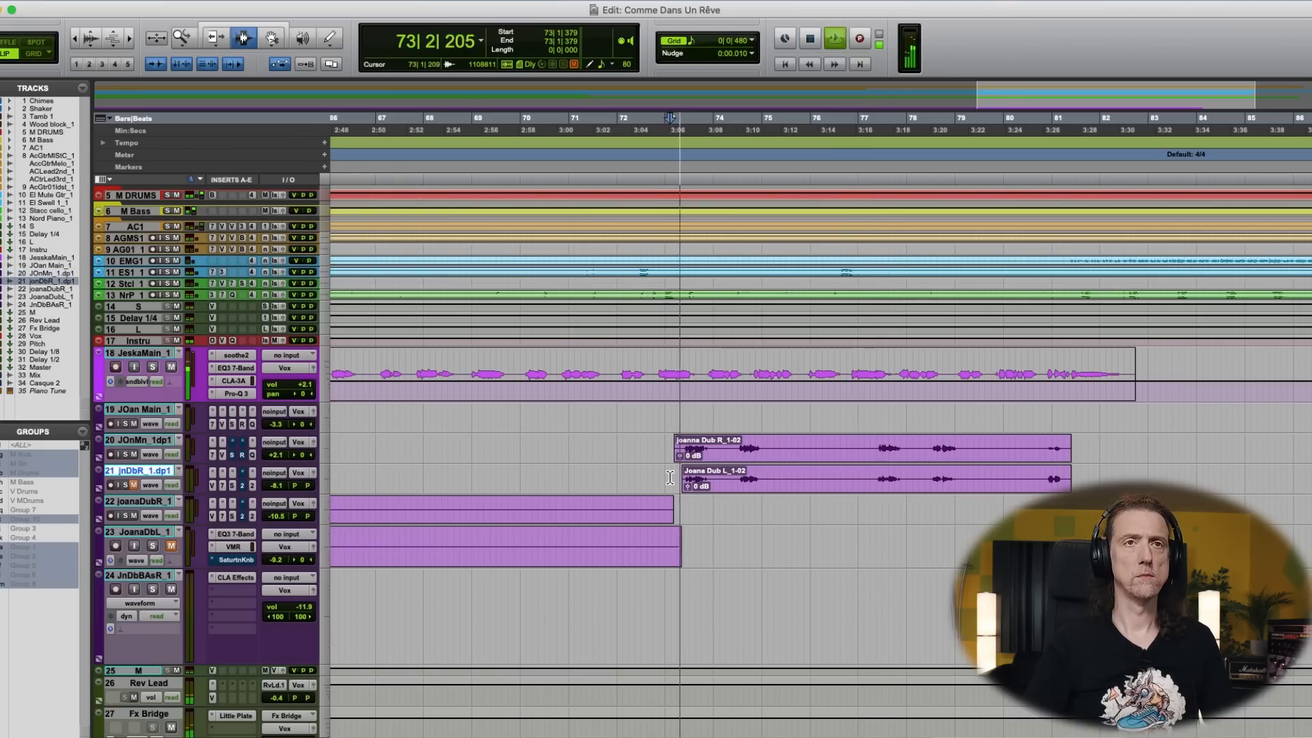
- Set track 20's Rev Lead.1 send to -15.8 dB in the mixer and open its Fx Bridge send for checking
{"action": "key", "text": "super+equal"}
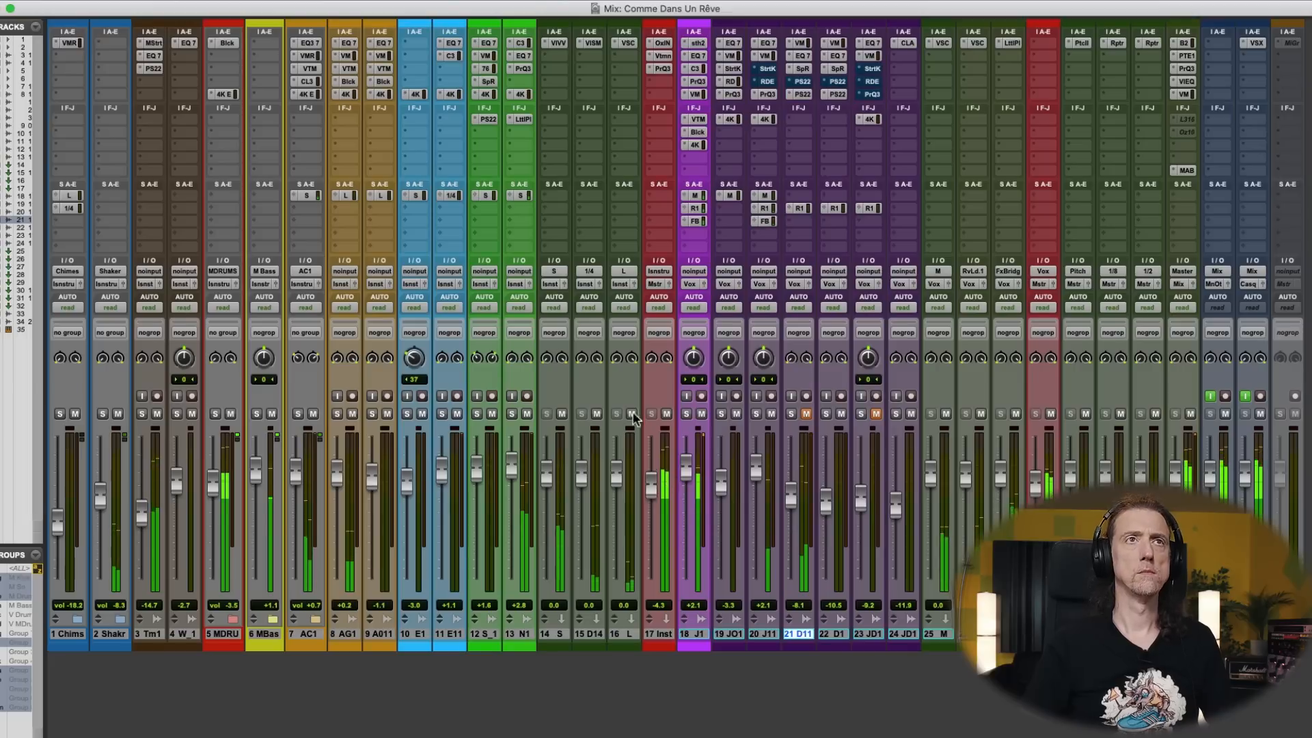
{"action": "left_click", "coordinate": [765, 208]}
{"action": "left_click_drag", "start_coordinate": [340, 373], "coordinate": [340, 371]}
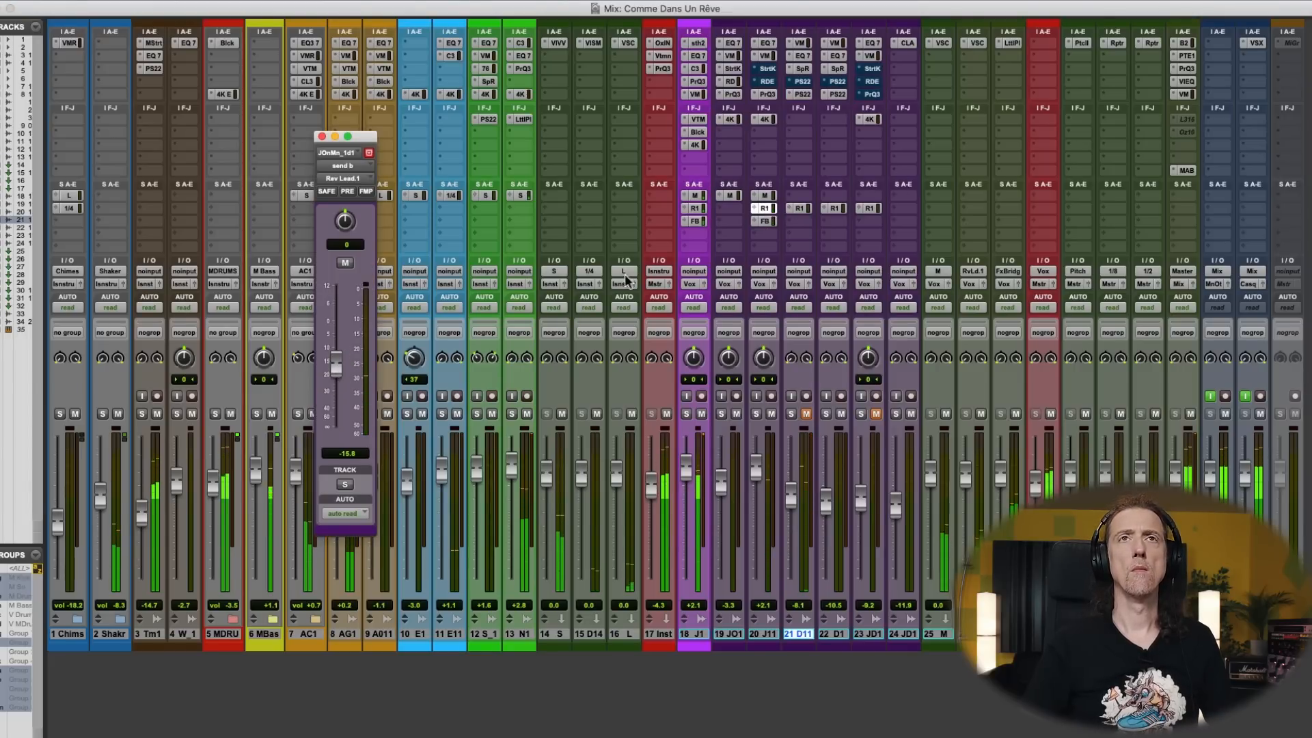
{"action": "left_click", "coordinate": [764, 221]}
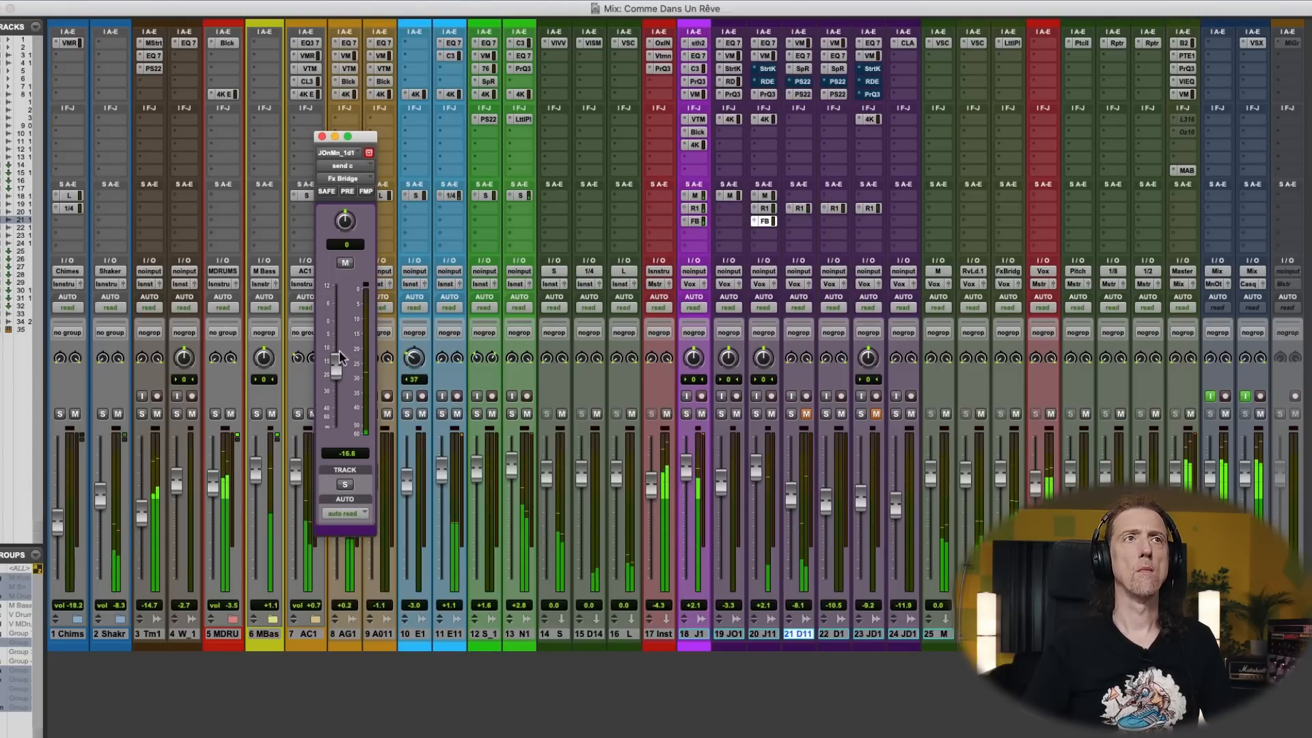
- Adjust the HF and HMF gains in track 20's SSL 4K E, and slightly lower track 21's fader with that track unmuted
{"action": "left_click", "coordinate": [764, 119]}
{"action": "left_click_drag", "start_coordinate": [89, 223], "coordinate": [89, 227]}
{"action": "left_click_drag", "start_coordinate": [76, 289], "coordinate": [83, 292]}
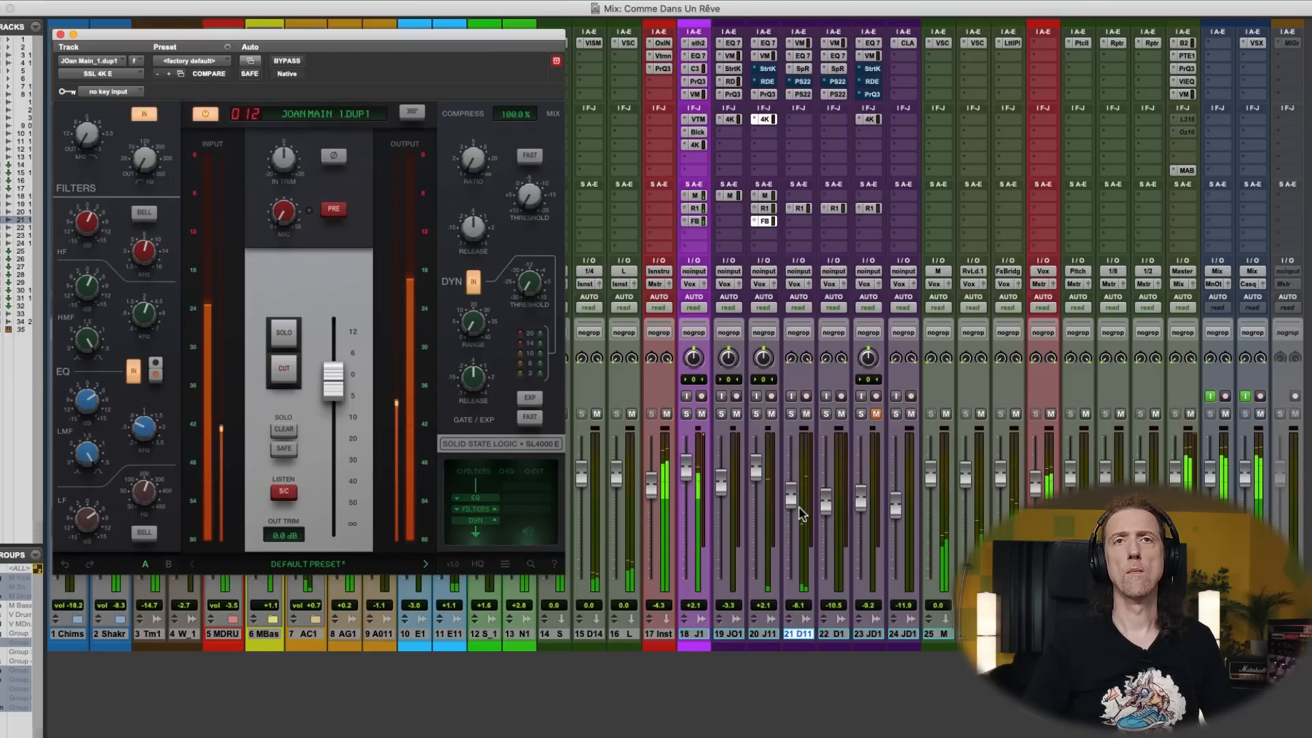
{"action": "left_click_drag", "start_coordinate": [795, 507], "coordinate": [795, 511]}
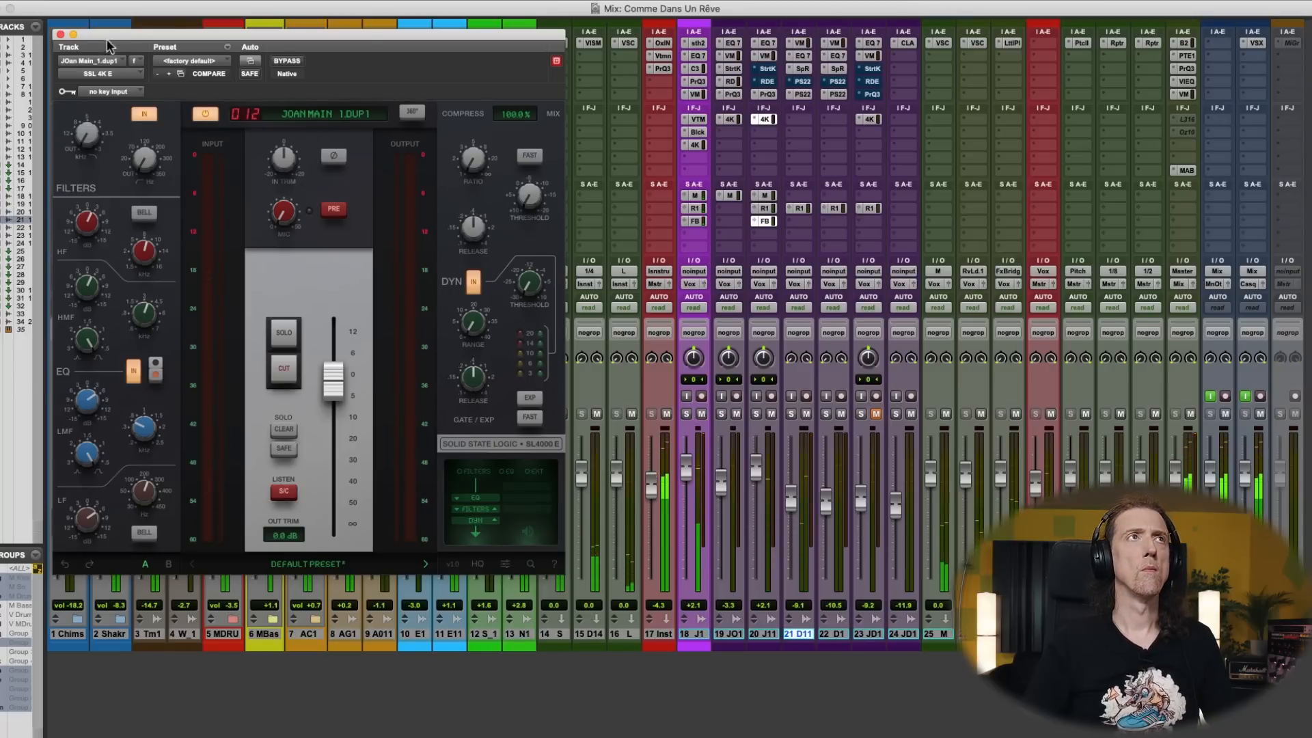
{"action": "left_click", "coordinate": [60, 34]}
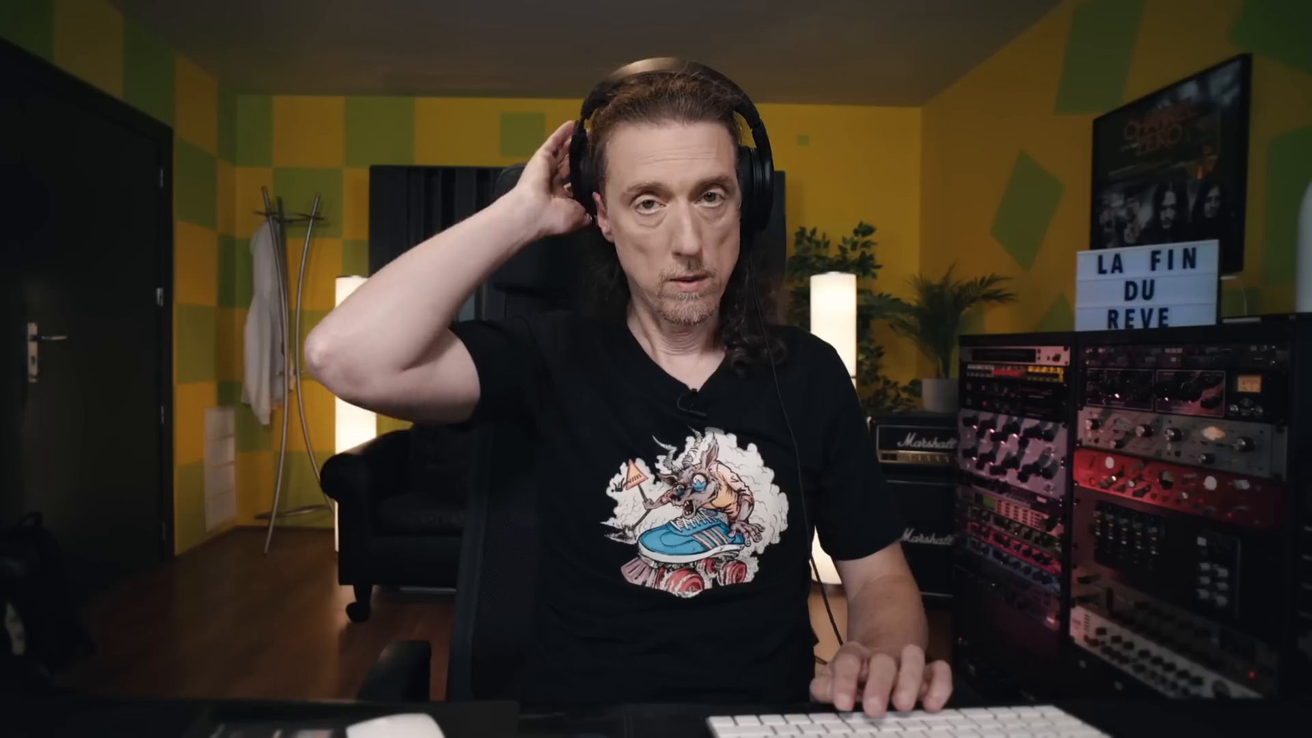